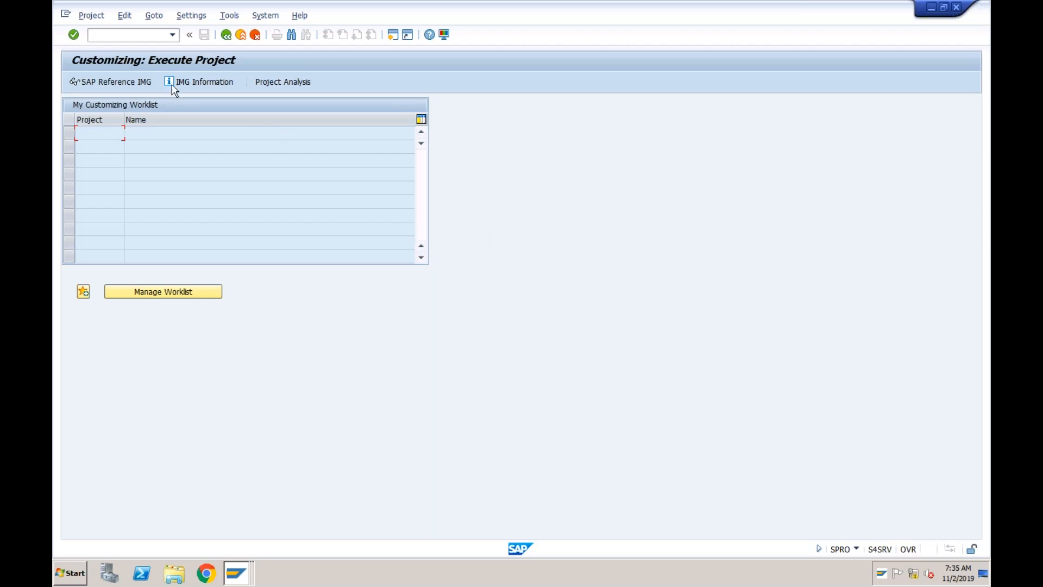
- Run transaction /nfk01 and choose to create the business partner as an Organization
{"action": "left_click", "coordinate": [151, 37]}
{"action": "type", "text": "/nfk01"}
{"action": "key", "text": "Return"}
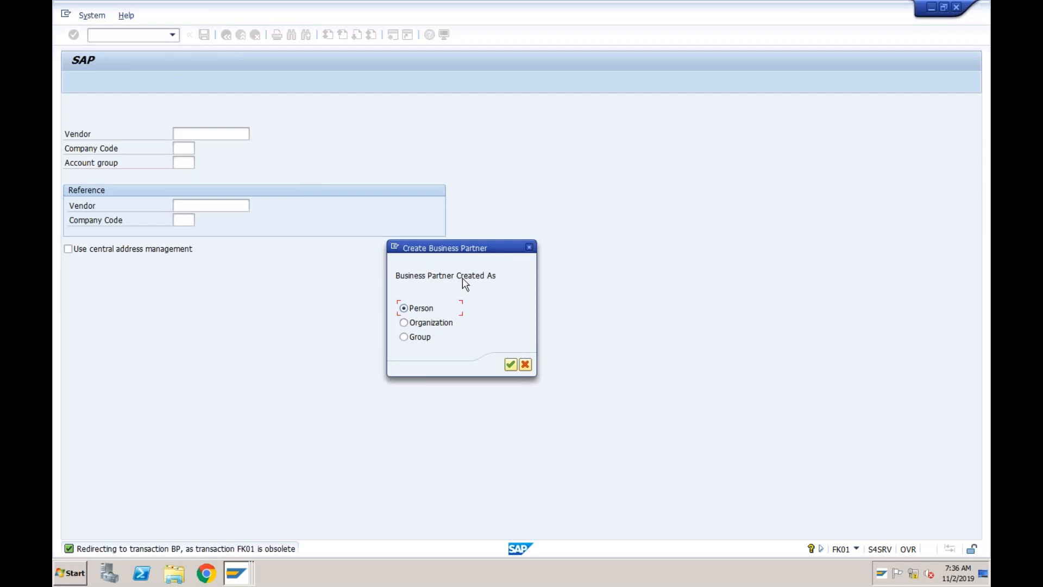
{"action": "left_click", "coordinate": [403, 322]}
{"action": "left_click", "coordinate": [510, 365]}
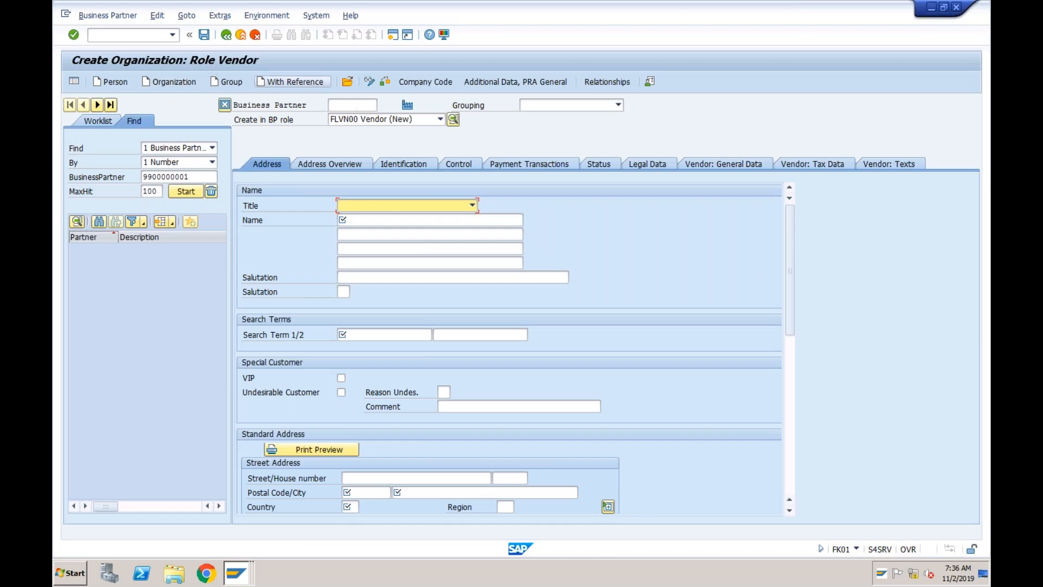
- Review the BP roles available for the new organization, keeping the FLVN00 Vendor (New) role
{"action": "left_click", "coordinate": [440, 119]}
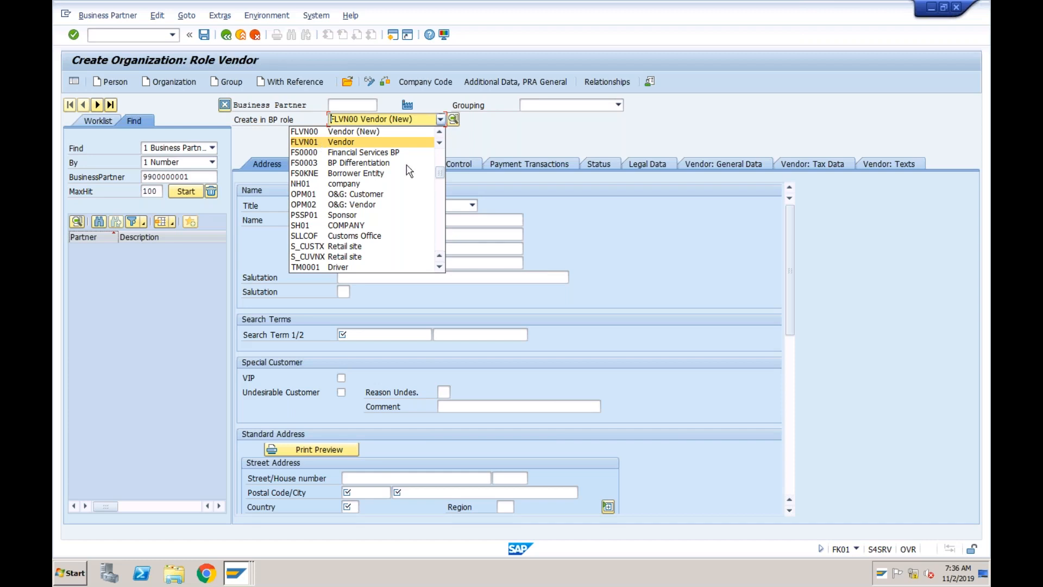
{"action": "left_click", "coordinate": [441, 162]}
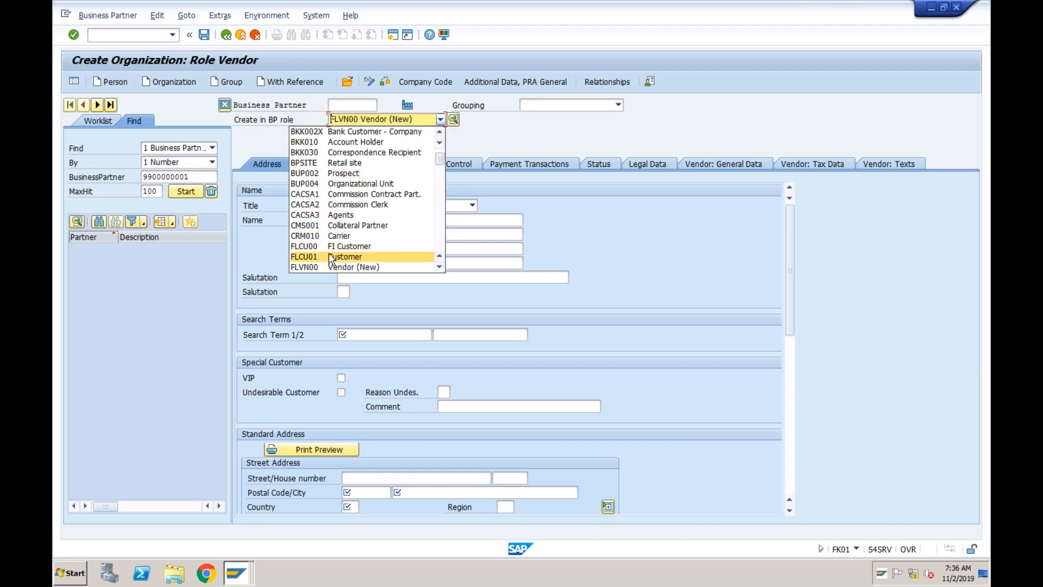
{"action": "left_click", "coordinate": [479, 126]}
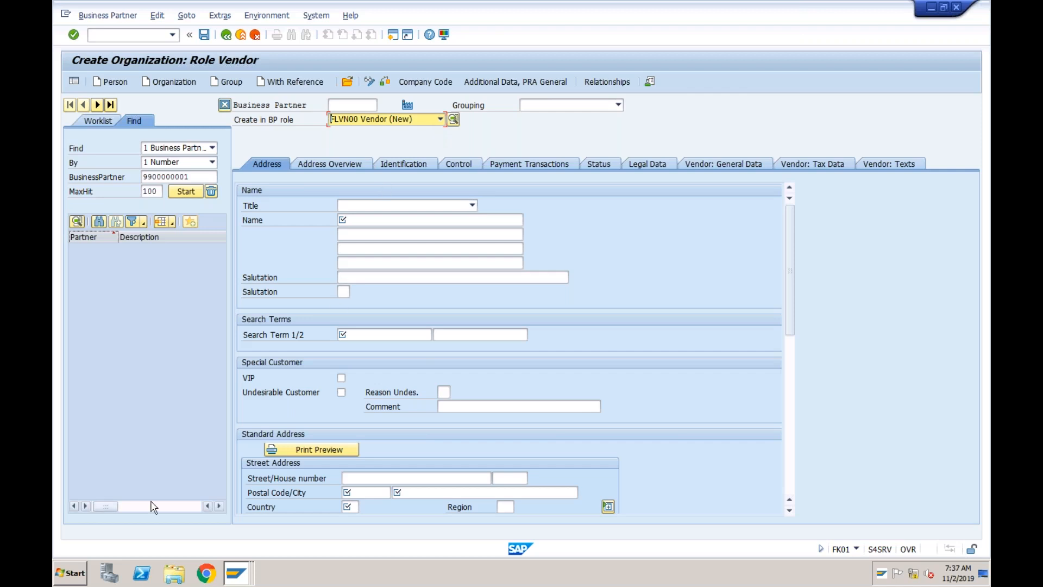
- Switch to a new blank Notepad document, accept its Lucida Console Regular 20 font, and maximize the window
{"action": "left_click", "coordinate": [84, 571]}
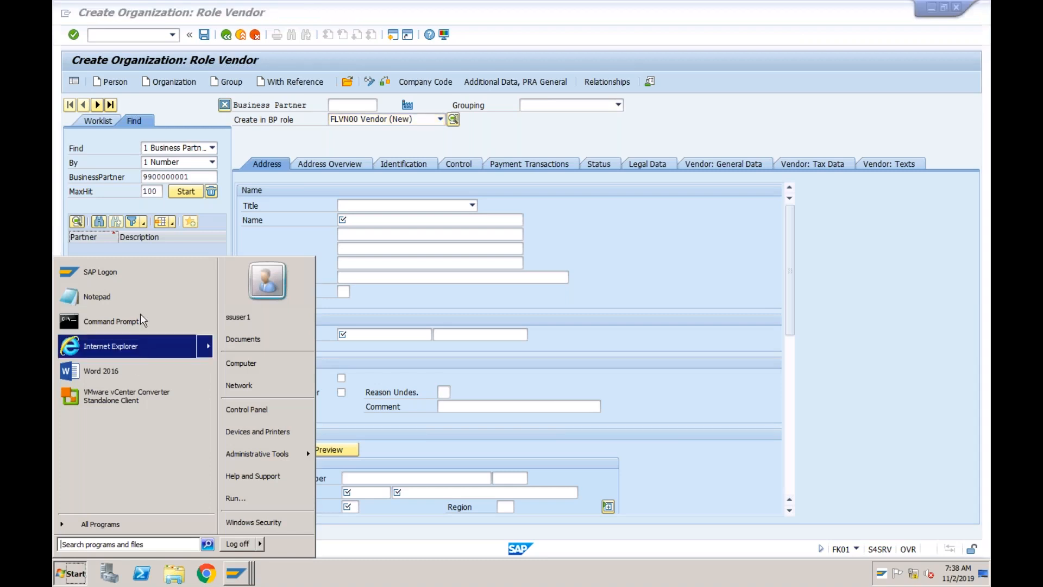
{"action": "left_click", "coordinate": [131, 297]}
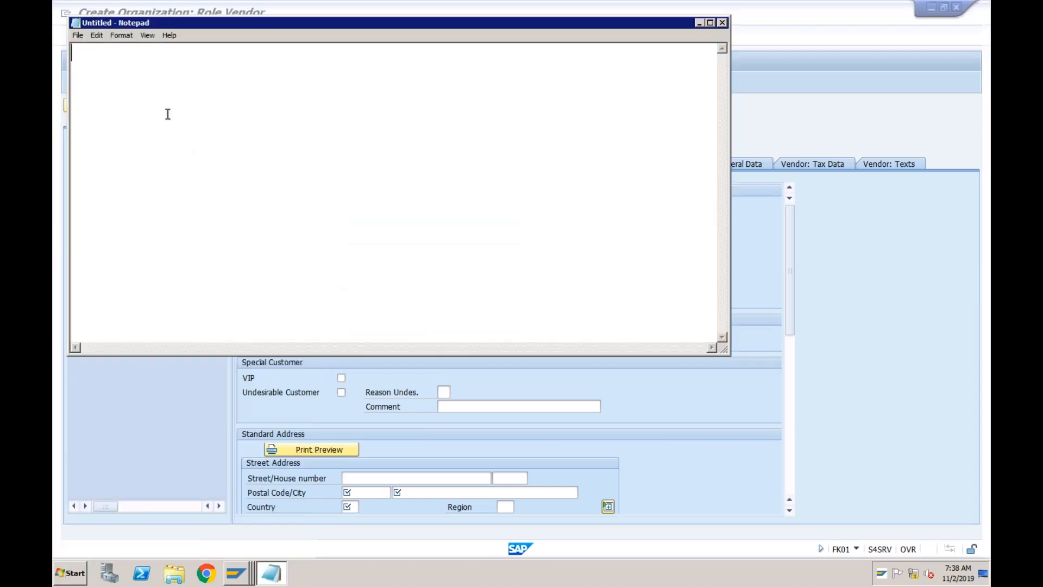
{"action": "left_click", "coordinate": [122, 35]}
{"action": "left_click", "coordinate": [129, 61]}
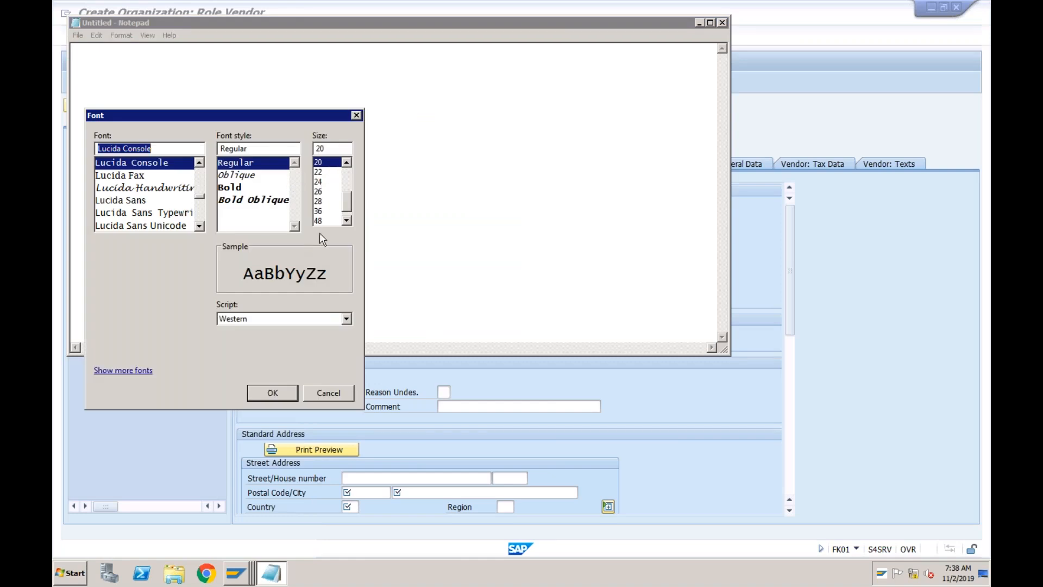
{"action": "left_click", "coordinate": [279, 397]}
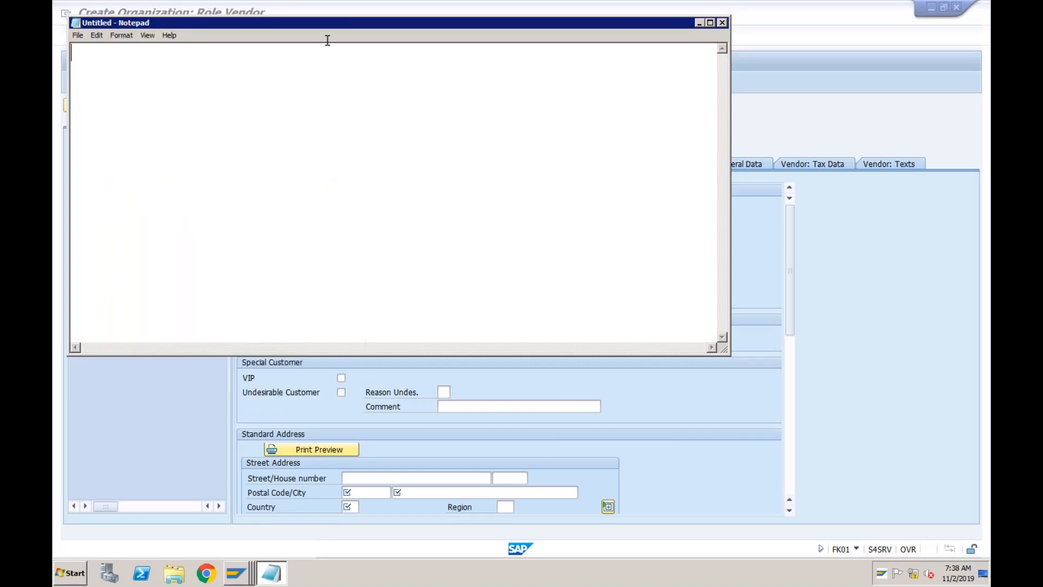
{"action": "double_click", "coordinate": [335, 20]}
- Write the first two lines of the list, "1. Booking Vendor Invoice" and "2. Make payments to vendors", followed by a blank line
{"action": "type", "text": "1"}
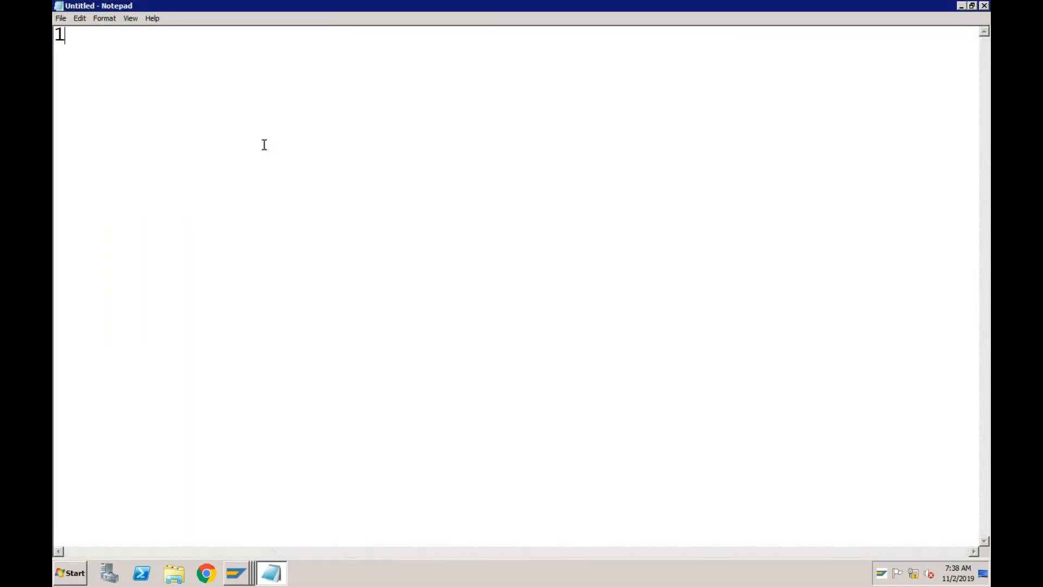
{"action": "type", "text": ". Booking "}
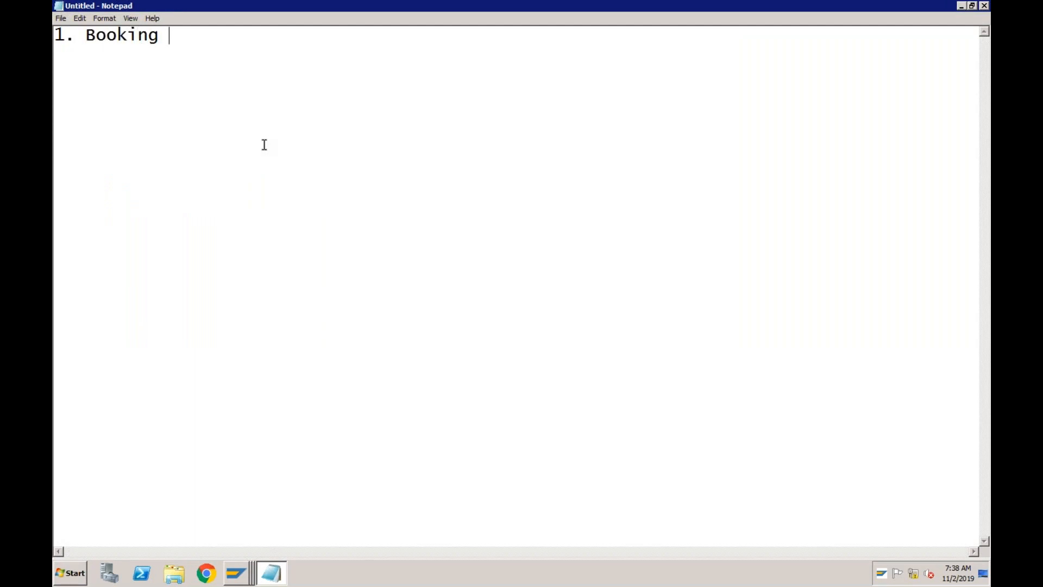
{"action": "type", "text": "Vendor Invoice "}
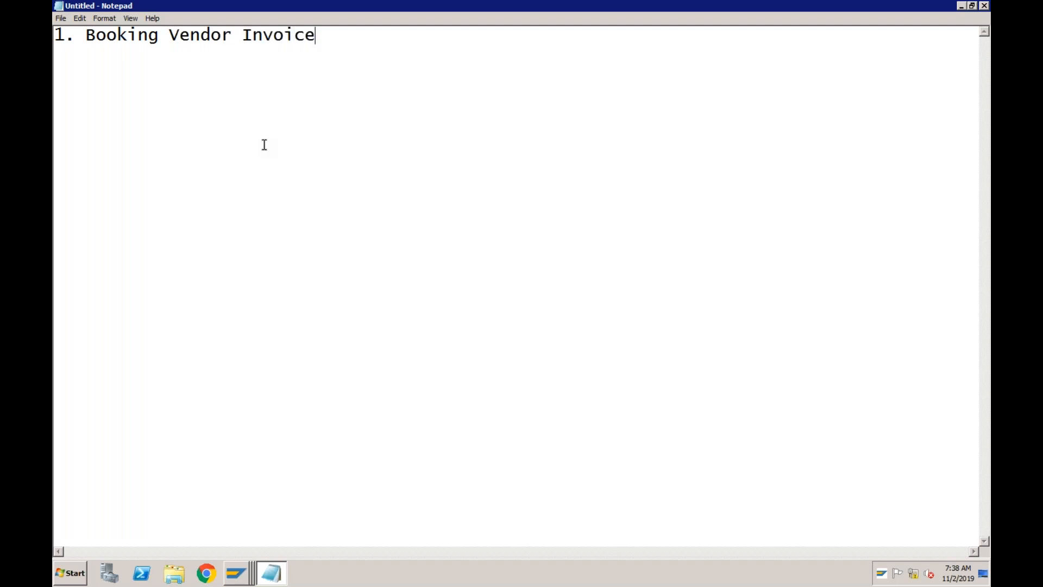
{"action": "type", "text": "2. Make paymen"}
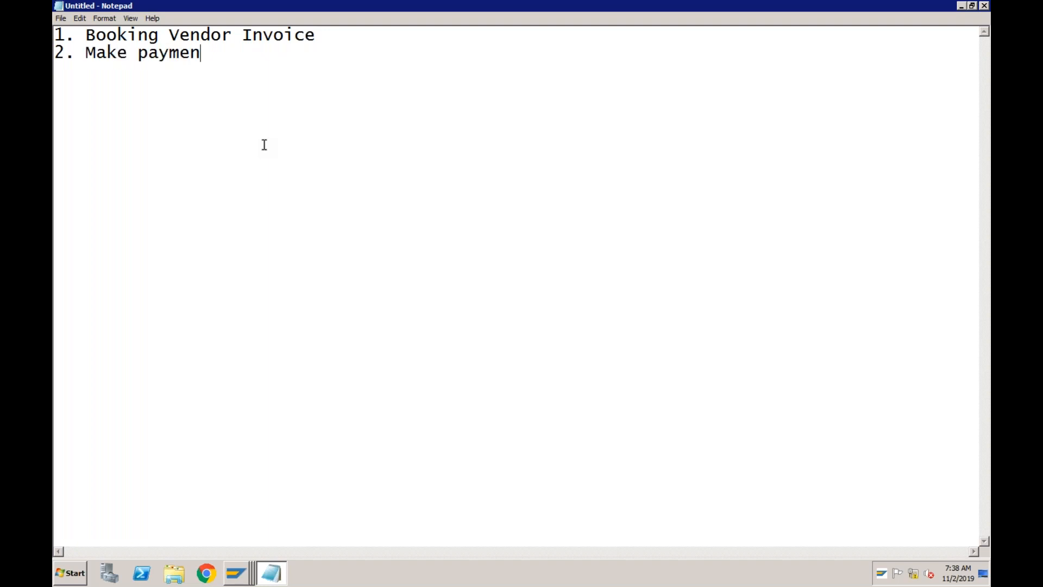
{"action": "type", "text": "ts to vendors"}
{"action": "key", "text": "Return"}
{"action": "key", "text": "Return"}
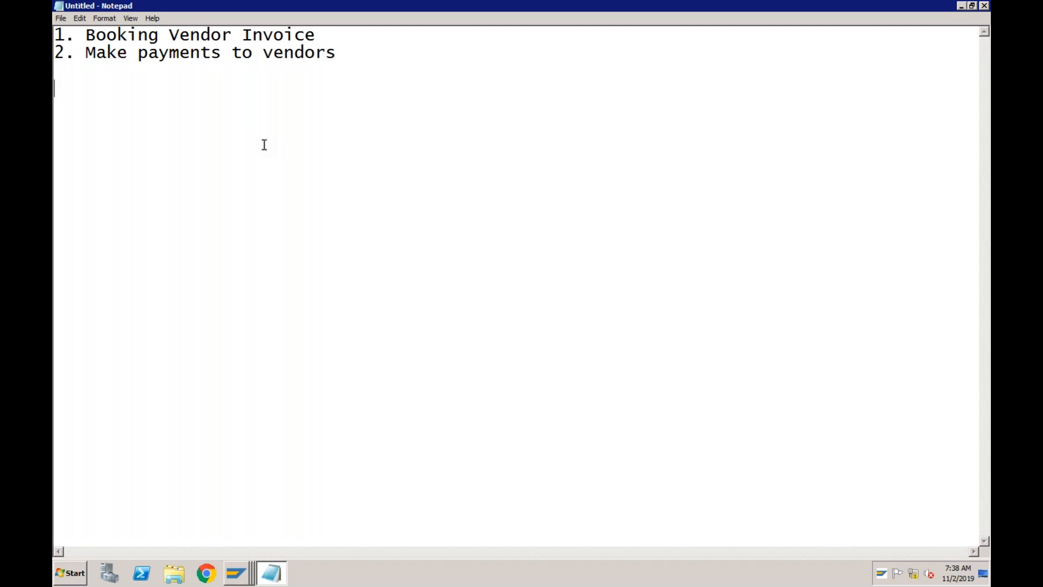
- Add the lines "3. Book Customer Invoices" and "4. Receive payments from customers" below the vendor items
{"action": "type", "text": "3. Book Custom"}
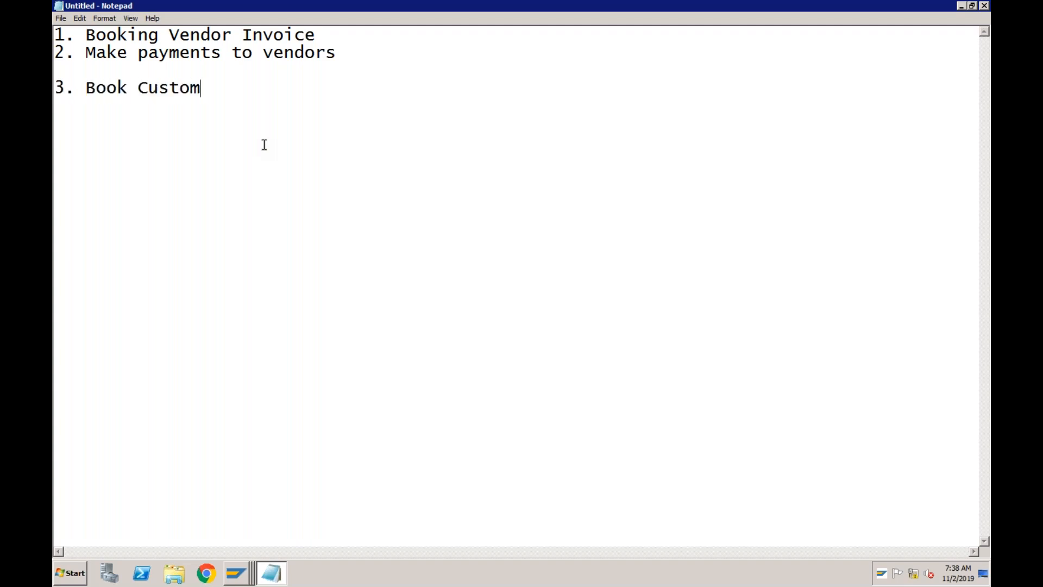
{"action": "type", "text": "er Invoices"}
{"action": "key", "text": "Return"}
{"action": "type", "text": "4. "}
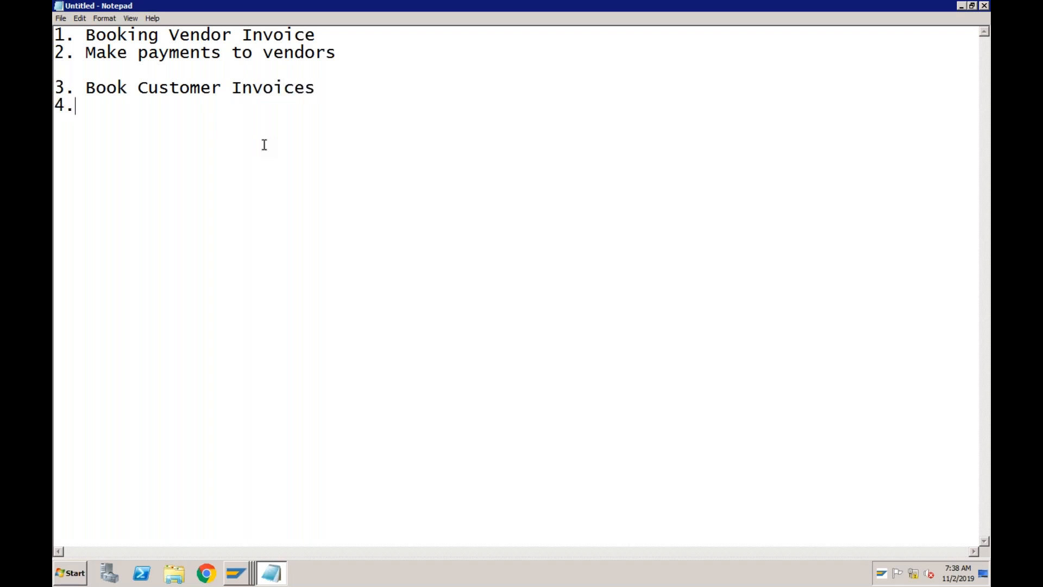
{"action": "type", "text": "Receive payment"}
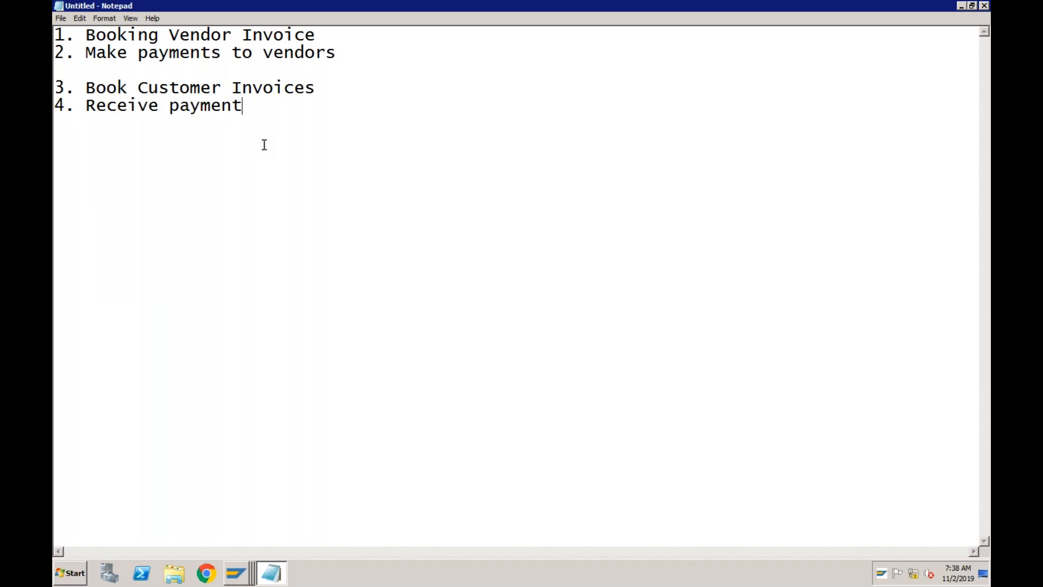
{"action": "type", "text": "s from customers"}
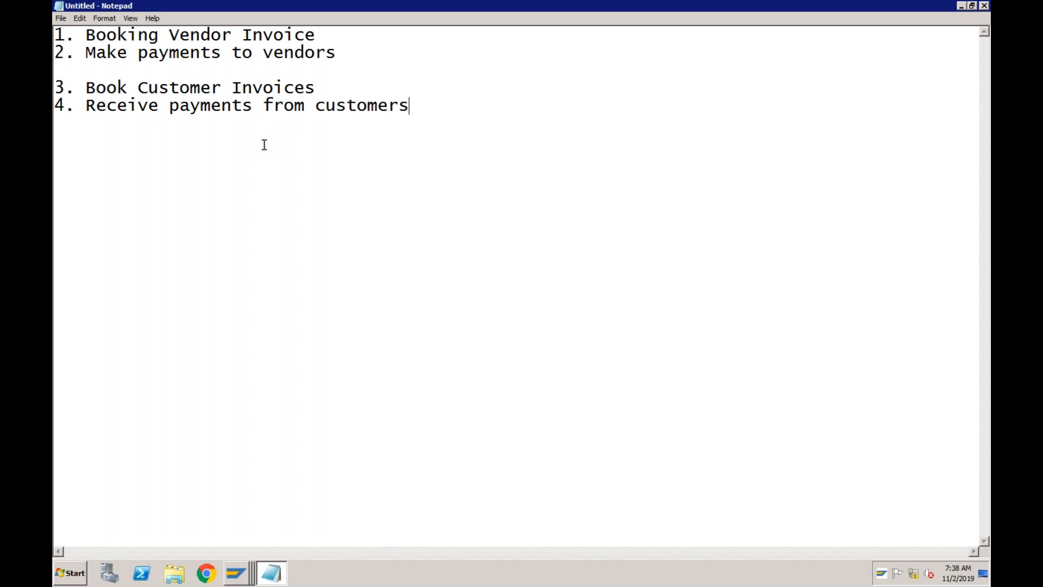
- Append the transaction code "(FB60)" to the Booking Vendor Invoice line, with both letters in capitals
{"action": "left_click", "coordinate": [326, 33]}
{"action": "type", "text": "(Fb60"}
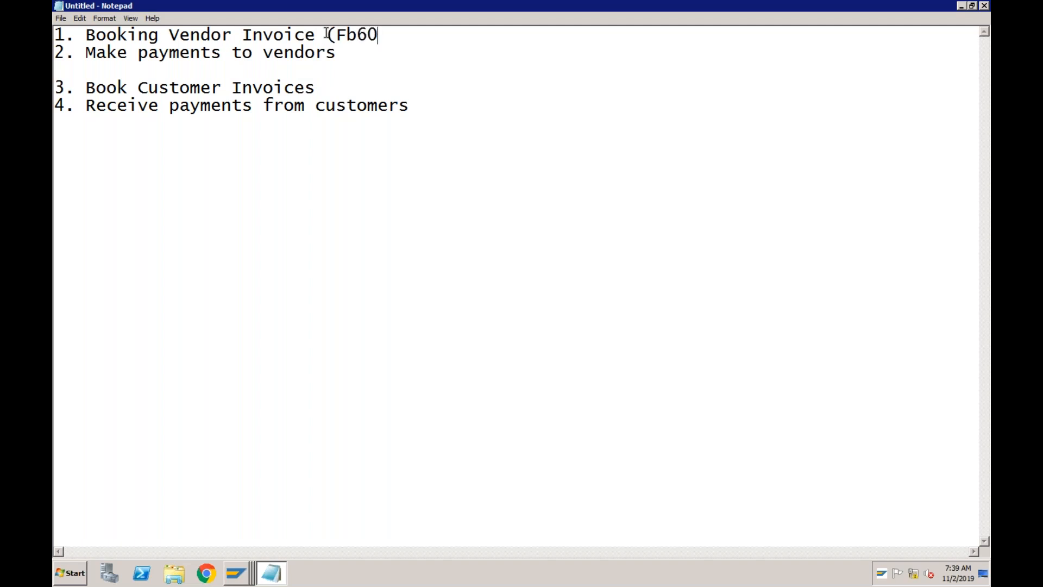
{"action": "key", "text": "Left"}
{"action": "key", "text": "Left"}
{"action": "key", "text": "shift+Left"}
{"action": "type", "text": "B"}
{"action": "key", "text": "Right"}
{"action": "key", "text": "Right"}
{"action": "type", "text": ")"}
- Append "(FB70)" to the customer invoices line, "(F-53)" to the vendor payments line and "(F-28)" to the customer payments line
{"action": "left_click", "coordinate": [328, 93]}
{"action": "type", "text": "(FB7"}
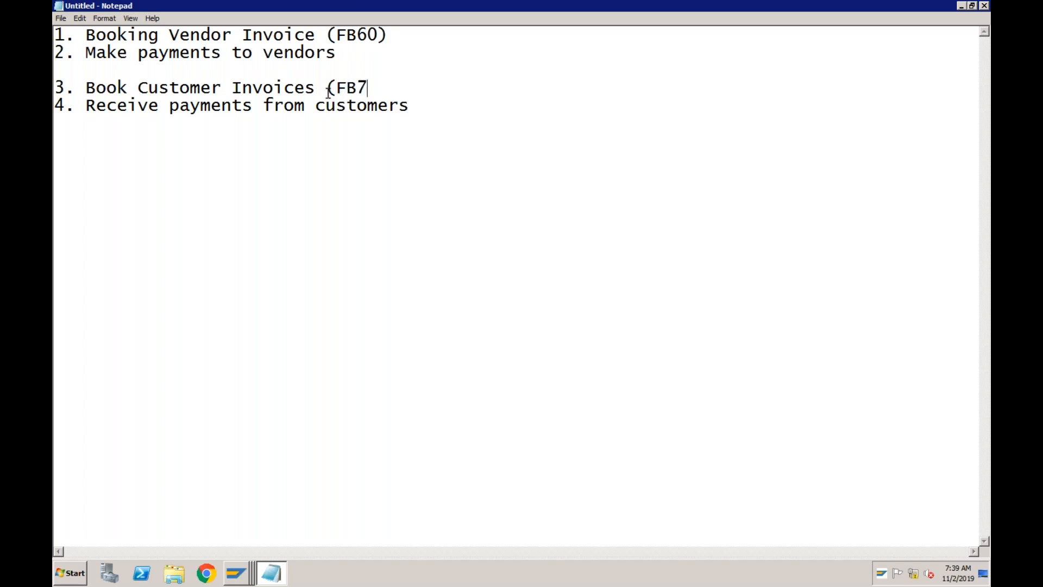
{"action": "type", "text": "0)"}
{"action": "left_click", "coordinate": [343, 54]}
{"action": "type", "text": "(F-53)"}
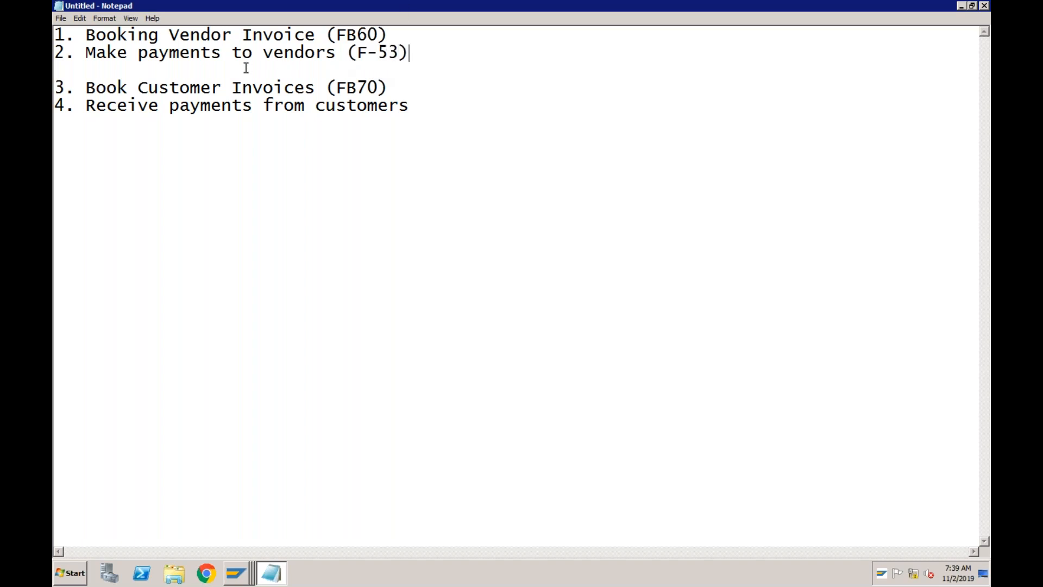
{"action": "left_click", "coordinate": [422, 107]}
{"action": "type", "text": "(F-28)"}
{"action": "mouse_move", "coordinate": [365, 4]}
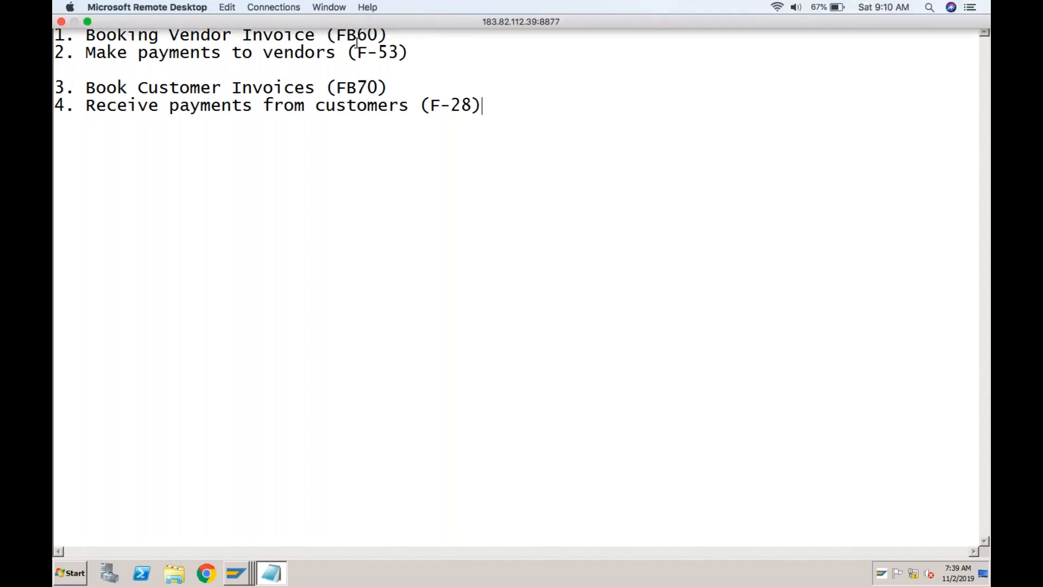
{"action": "left_click", "coordinate": [400, 37]}
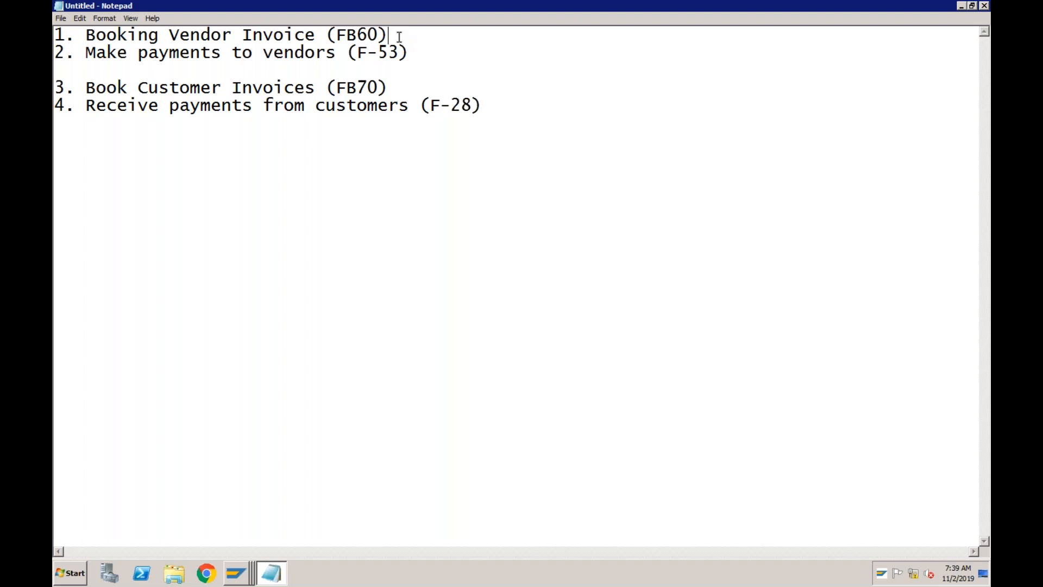
- Switch back to the SAP session showing Create Organization: Role Vendor and run transaction /nbp
{"action": "left_click", "coordinate": [237, 574]}
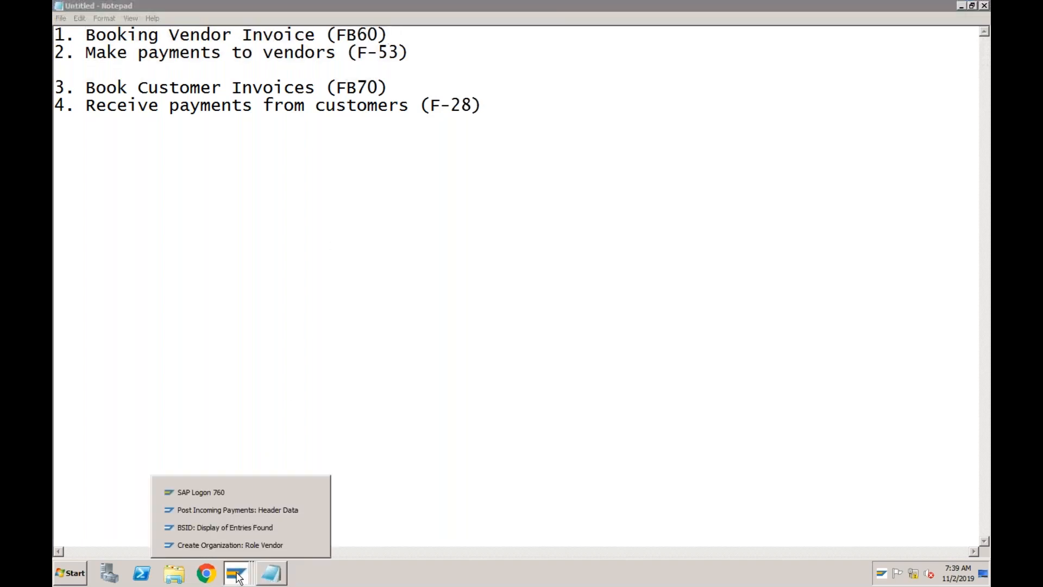
{"action": "left_click", "coordinate": [239, 546]}
{"action": "left_click", "coordinate": [138, 35]}
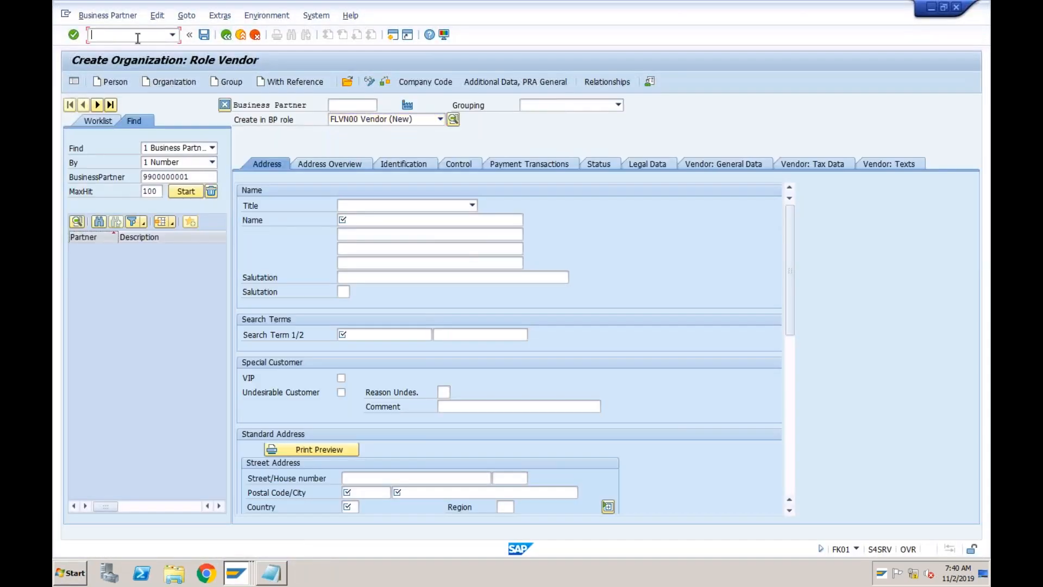
{"action": "type", "text": "/nbp"}
{"action": "key", "text": "Return"}
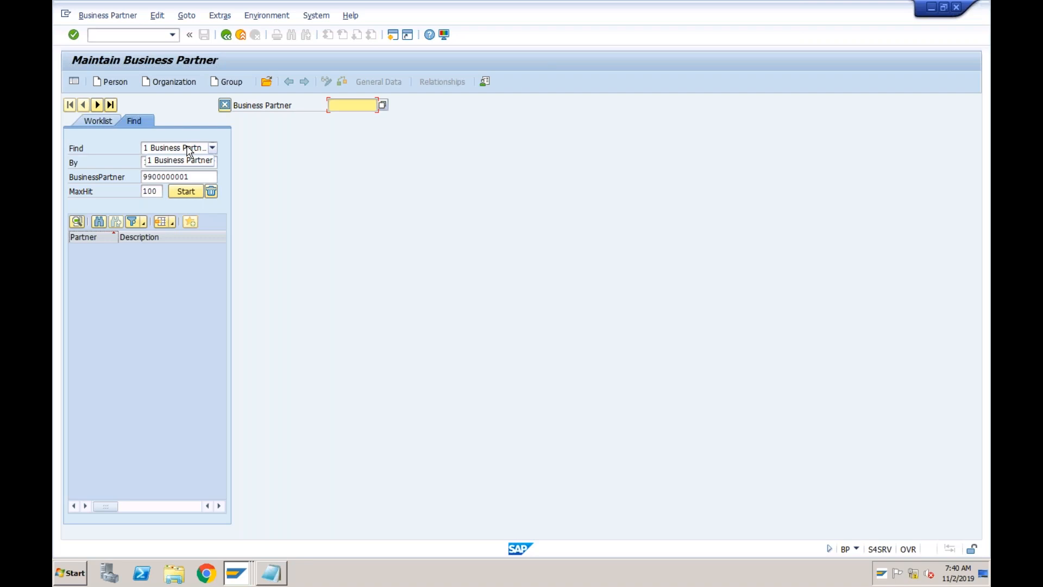
- Set the search to find a Business Partner by Supplier Number
{"action": "left_click", "coordinate": [177, 151]}
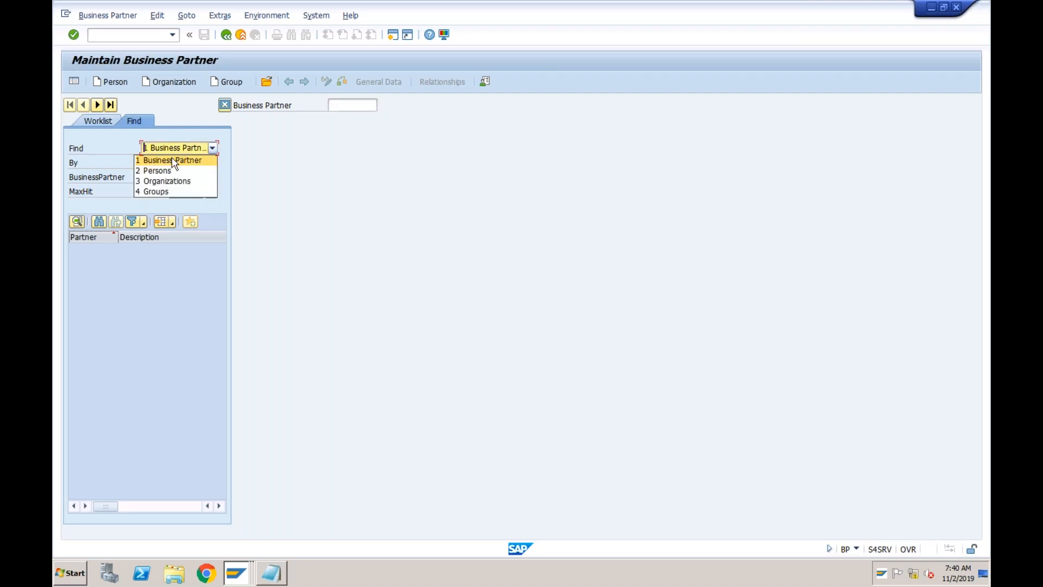
{"action": "left_click", "coordinate": [173, 161]}
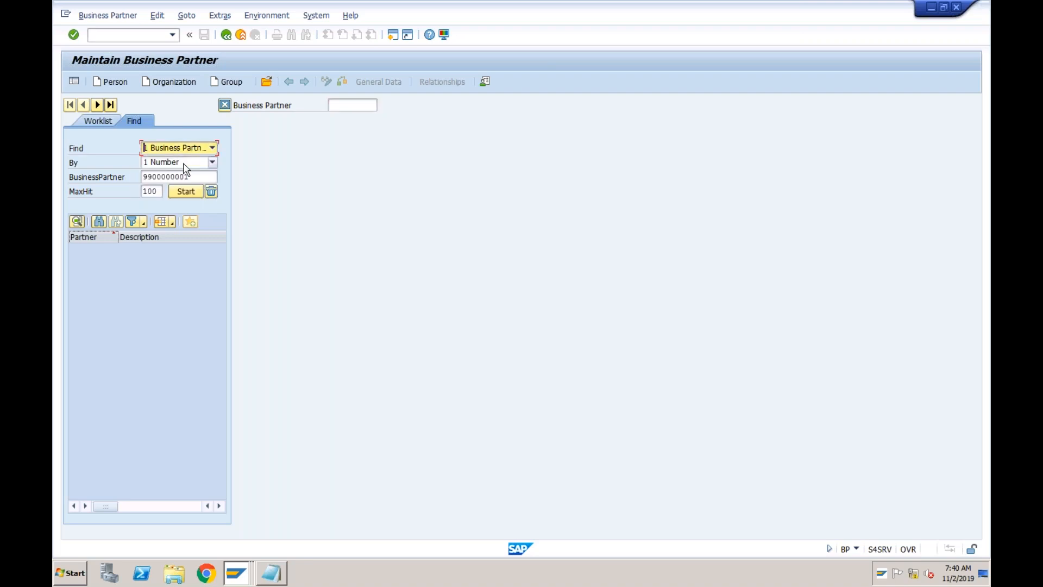
{"action": "left_click", "coordinate": [184, 165]}
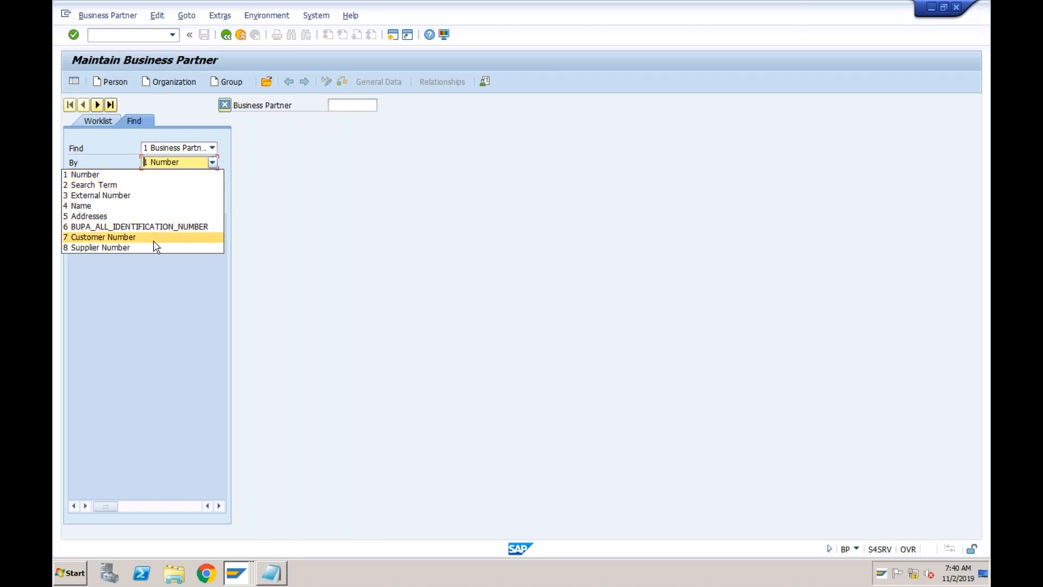
{"action": "left_click", "coordinate": [156, 248]}
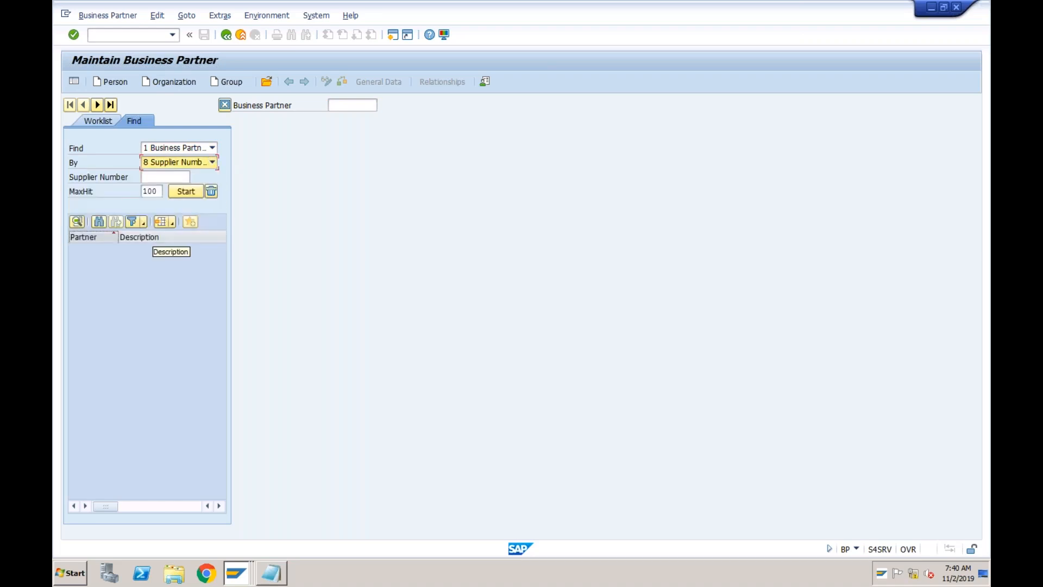
- Look up supplier numbers by country/company code for company code ABCI and highlight the TEST VENDOR entry
{"action": "left_click", "coordinate": [174, 177]}
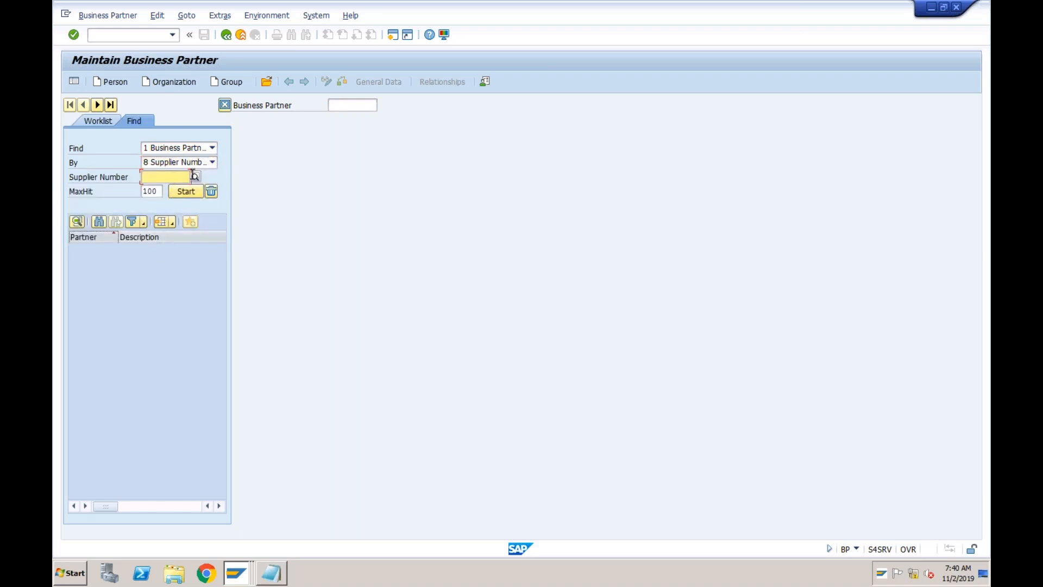
{"action": "left_click", "coordinate": [195, 176]}
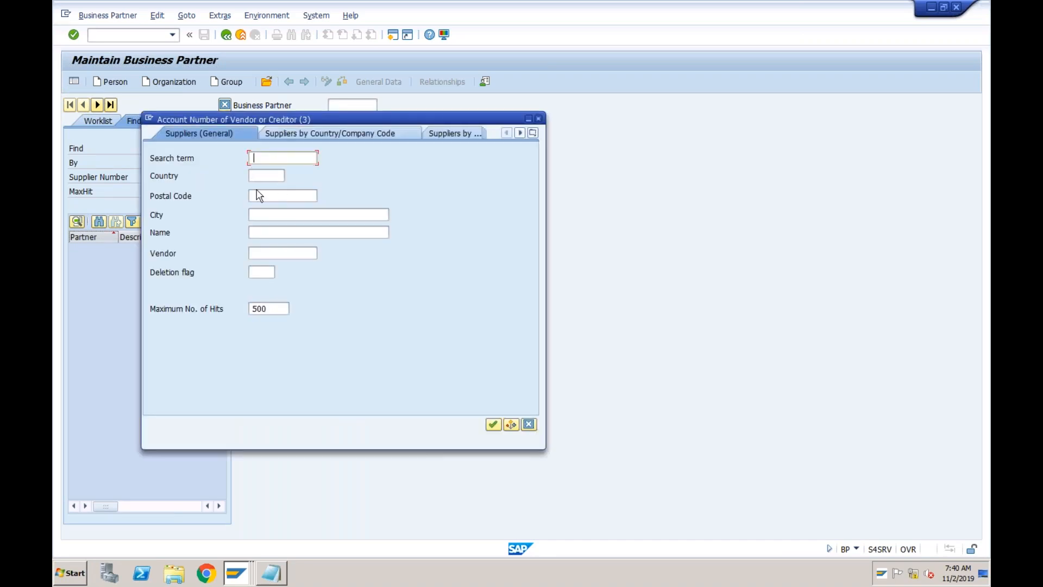
{"action": "left_click", "coordinate": [347, 142]}
{"action": "left_click", "coordinate": [282, 254]}
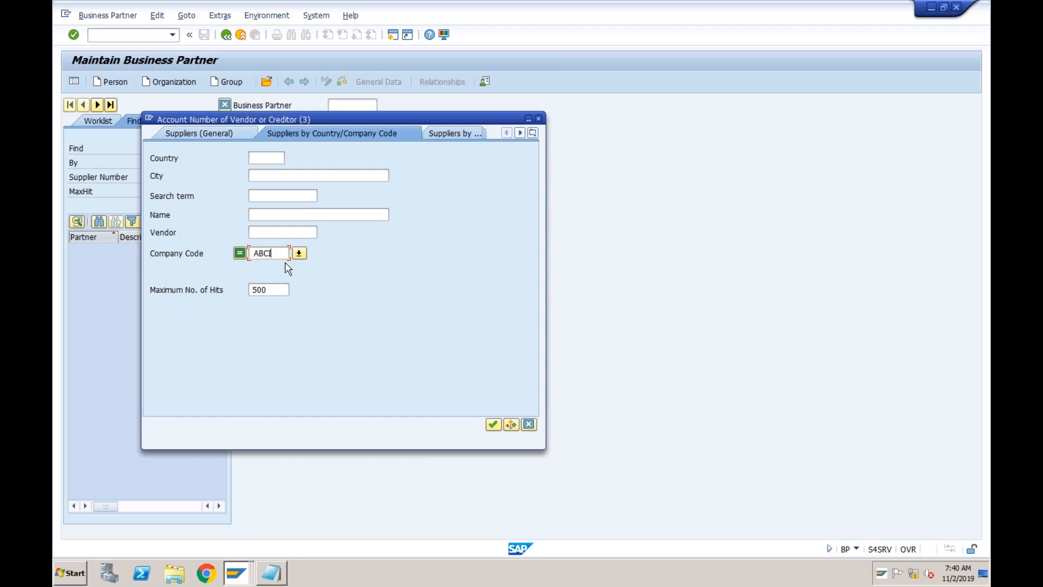
{"action": "left_click", "coordinate": [493, 424]}
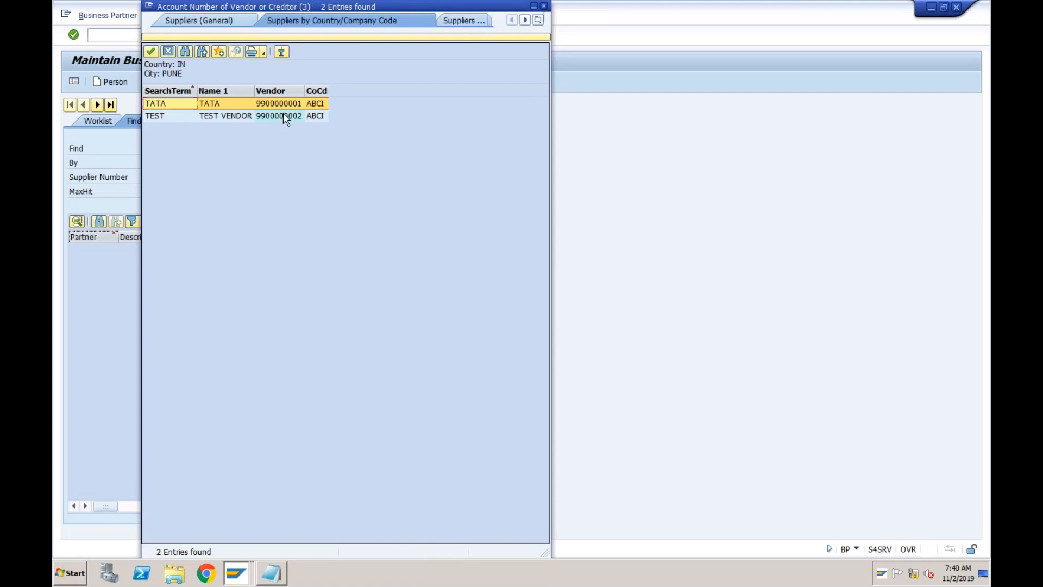
{"action": "left_click", "coordinate": [247, 117]}
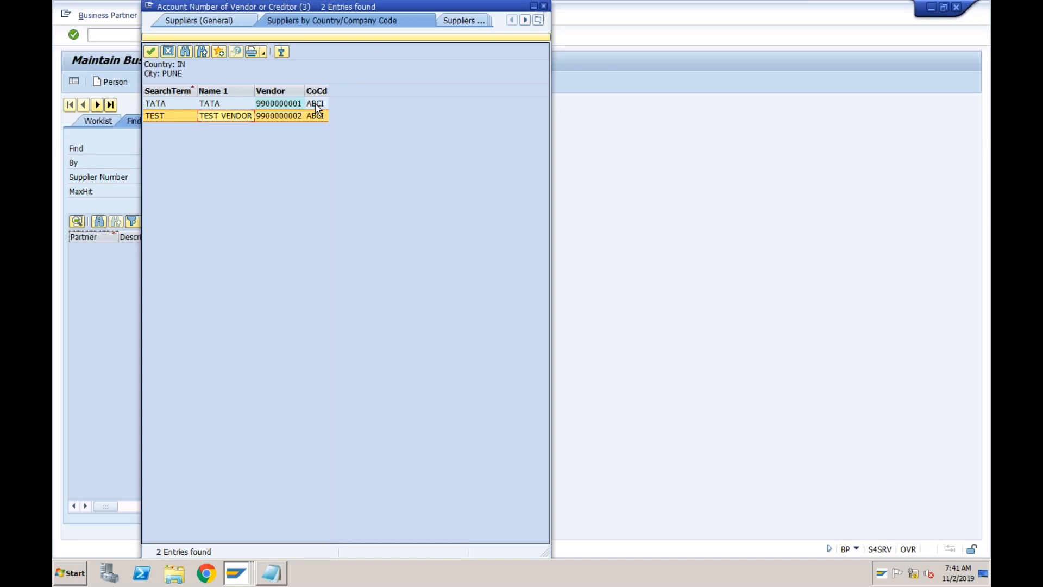
- Highlight the TATA entry in the supplier number results and close the results list without taking over a vendor
{"action": "left_click", "coordinate": [222, 106]}
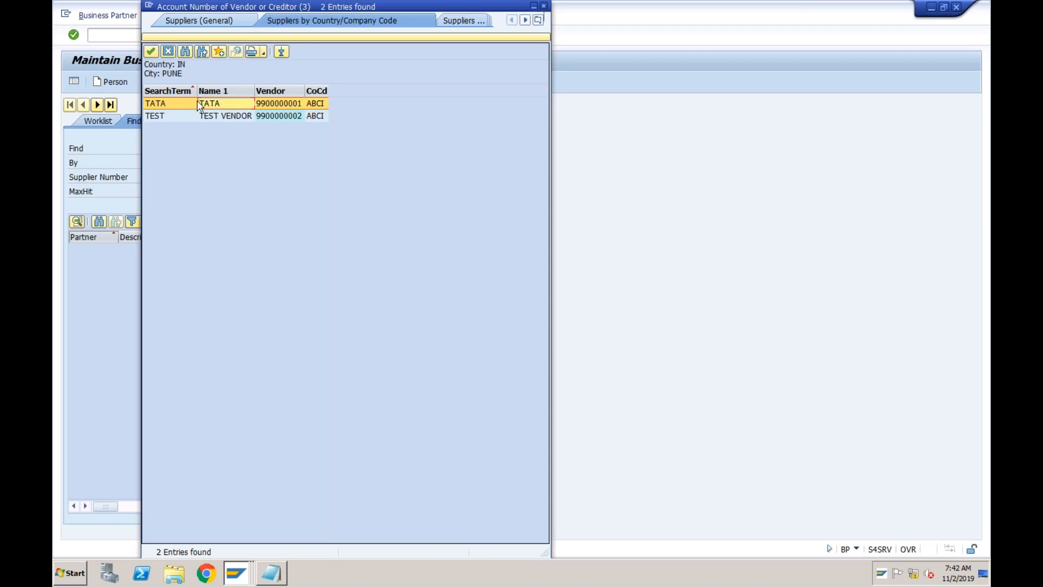
{"action": "left_click_drag", "start_coordinate": [387, 7], "coordinate": [406, 57]}
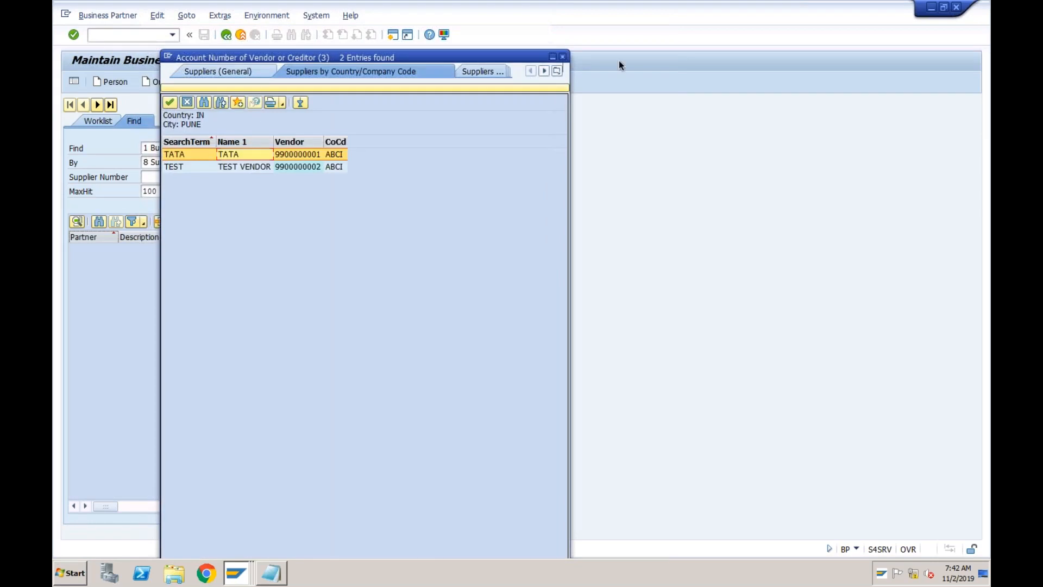
{"action": "left_click", "coordinate": [563, 56]}
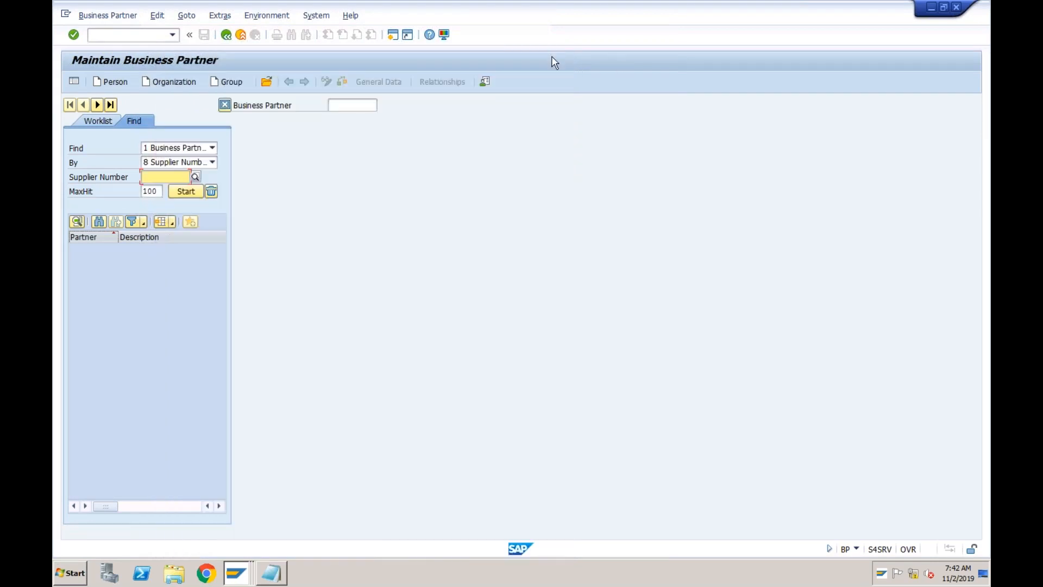
- Enter transaction code /nfb60, and exit Maintain Business Partner to the SAP Easy Access screen
{"action": "left_click", "coordinate": [150, 36]}
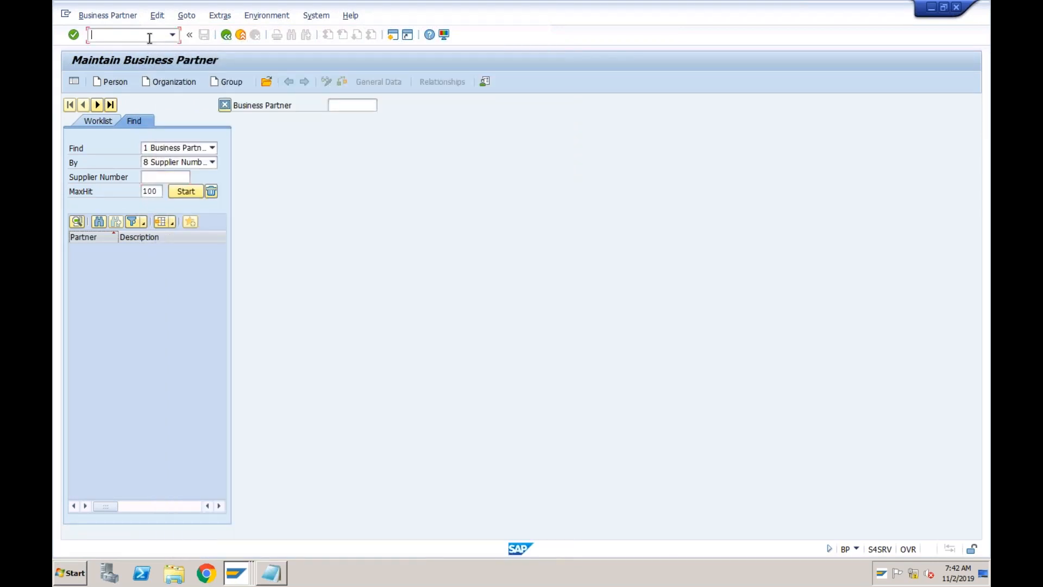
{"action": "type", "text": "/nfb60"}
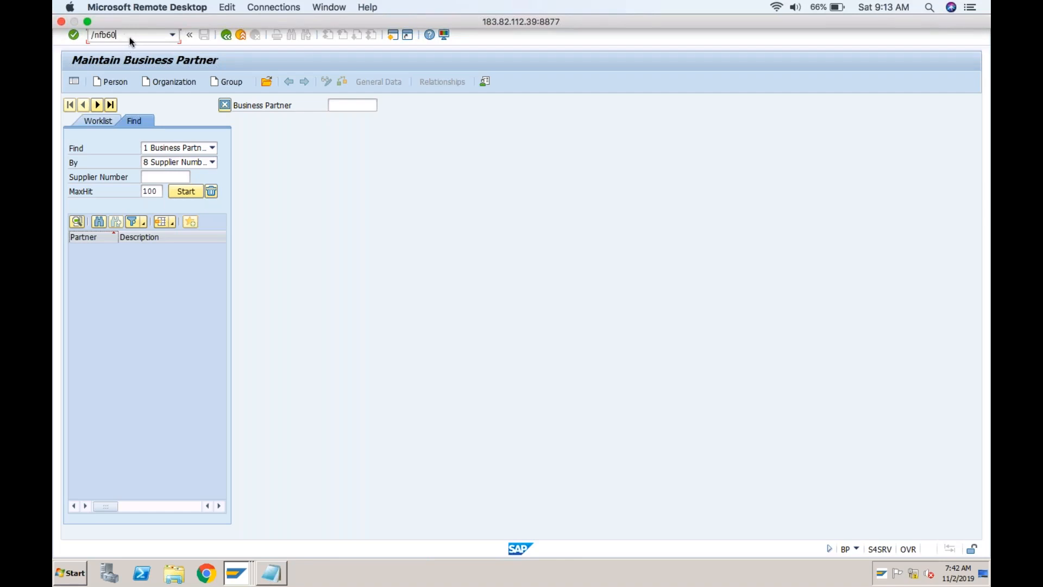
{"action": "left_click", "coordinate": [244, 40]}
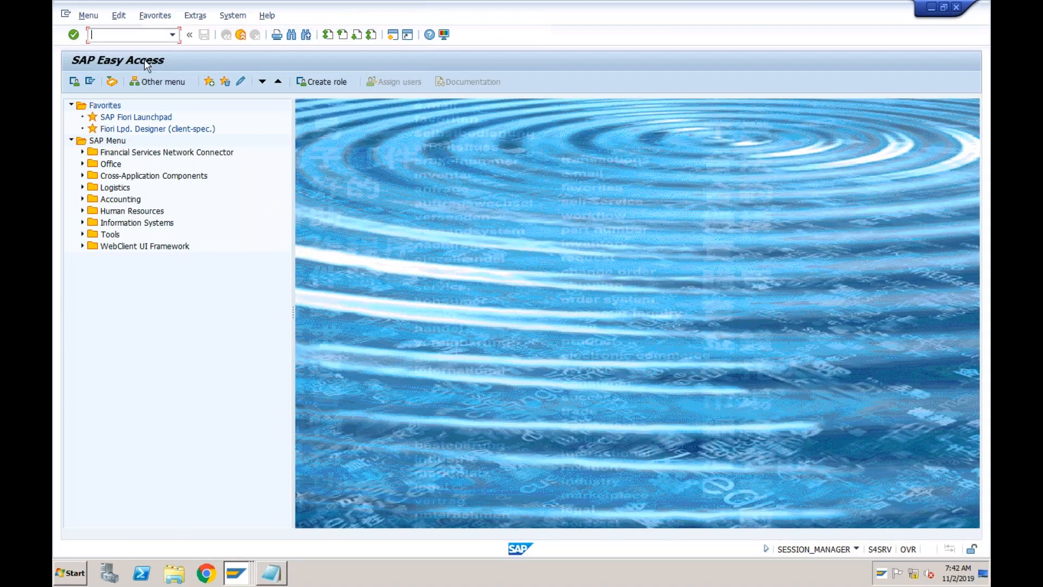
- Browse the SAP menu through Accounting, Financial Accounting, Accounts Payable and Document Entry, and select the Invoice entry
{"action": "left_click", "coordinate": [82, 199]}
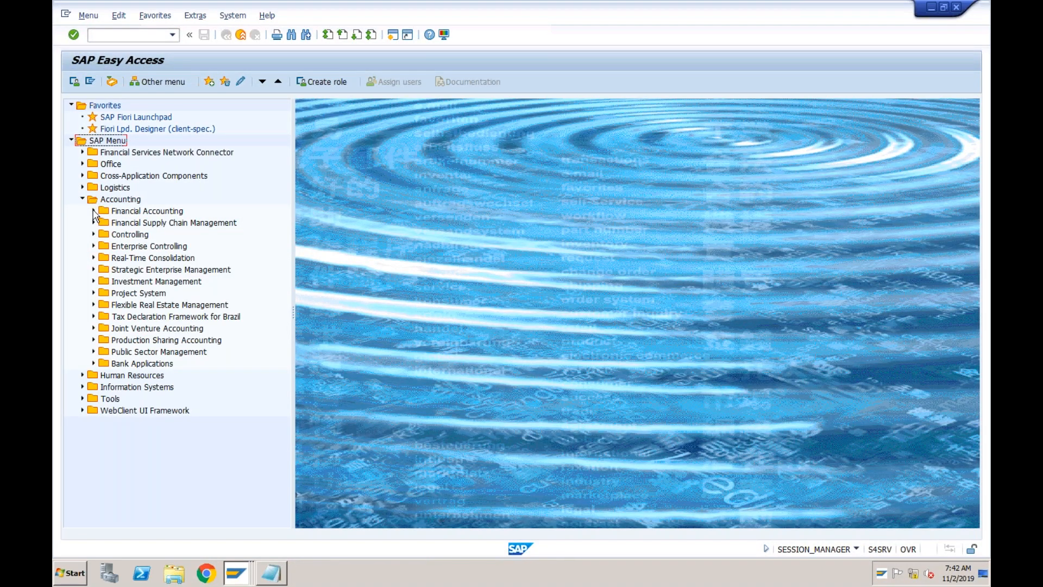
{"action": "left_click", "coordinate": [94, 212]}
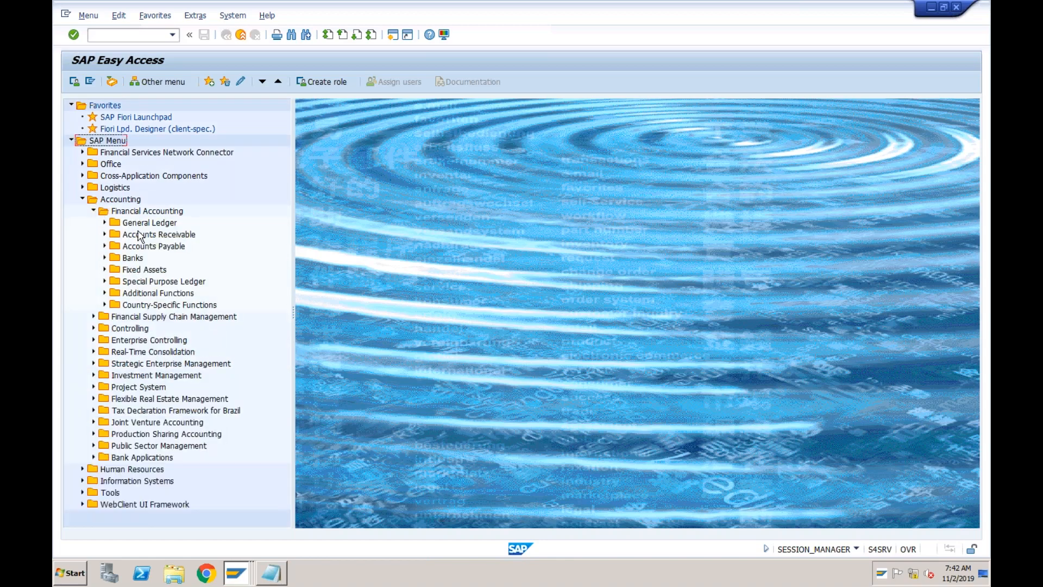
{"action": "left_click", "coordinate": [104, 247]}
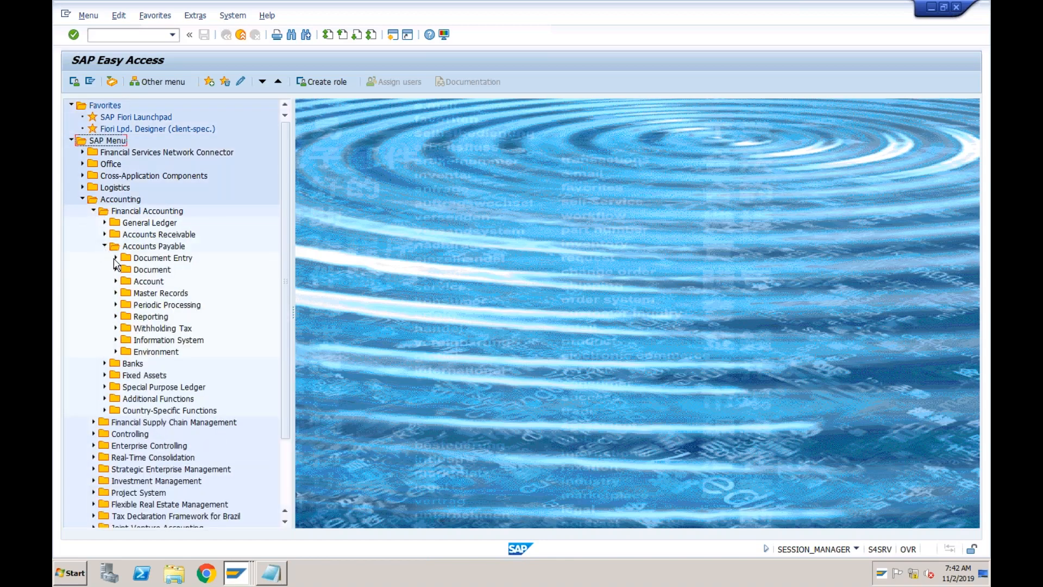
{"action": "left_click", "coordinate": [116, 259]}
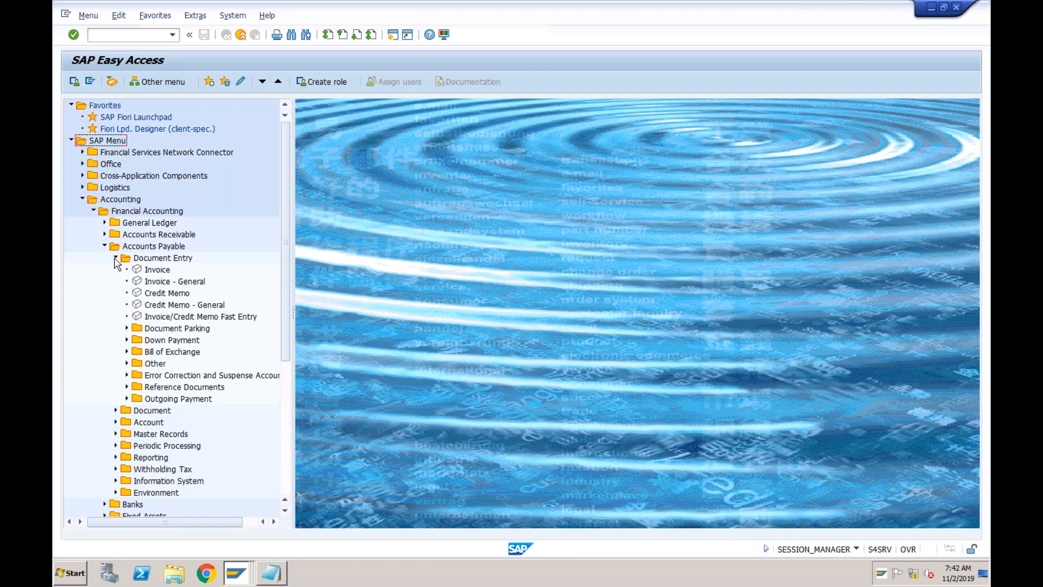
{"action": "left_click", "coordinate": [157, 271]}
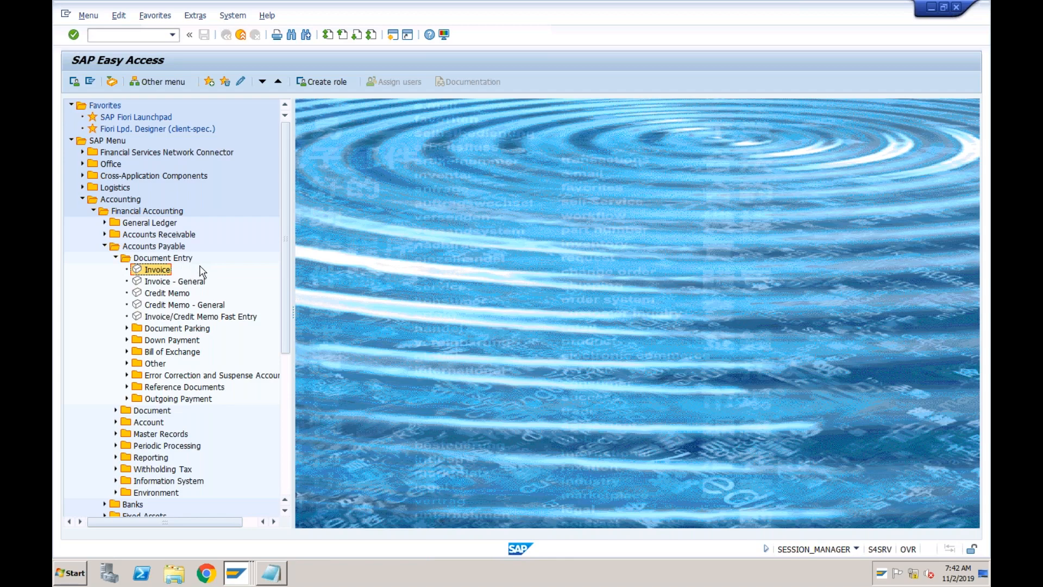
- Turn on Display Technical Names in the SAP Easy Access settings
{"action": "left_click", "coordinate": [197, 17]}
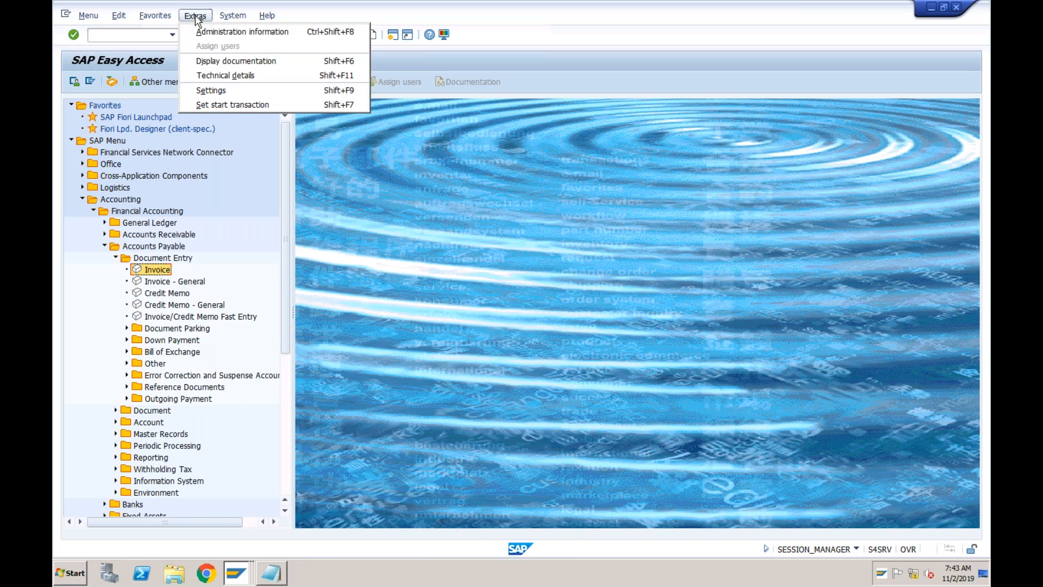
{"action": "left_click", "coordinate": [202, 89]}
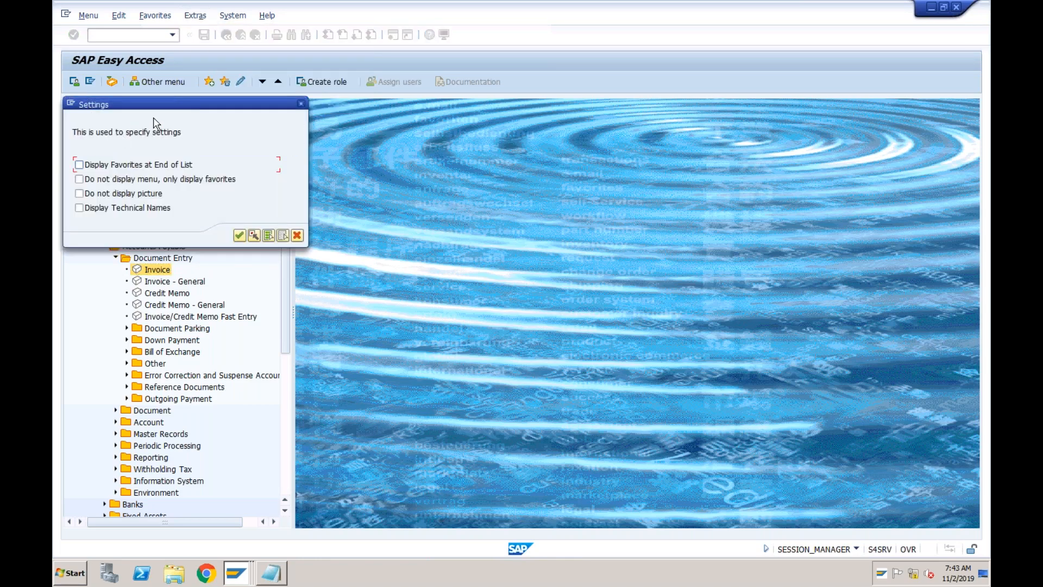
{"action": "left_click", "coordinate": [80, 209]}
{"action": "left_click", "coordinate": [239, 235]}
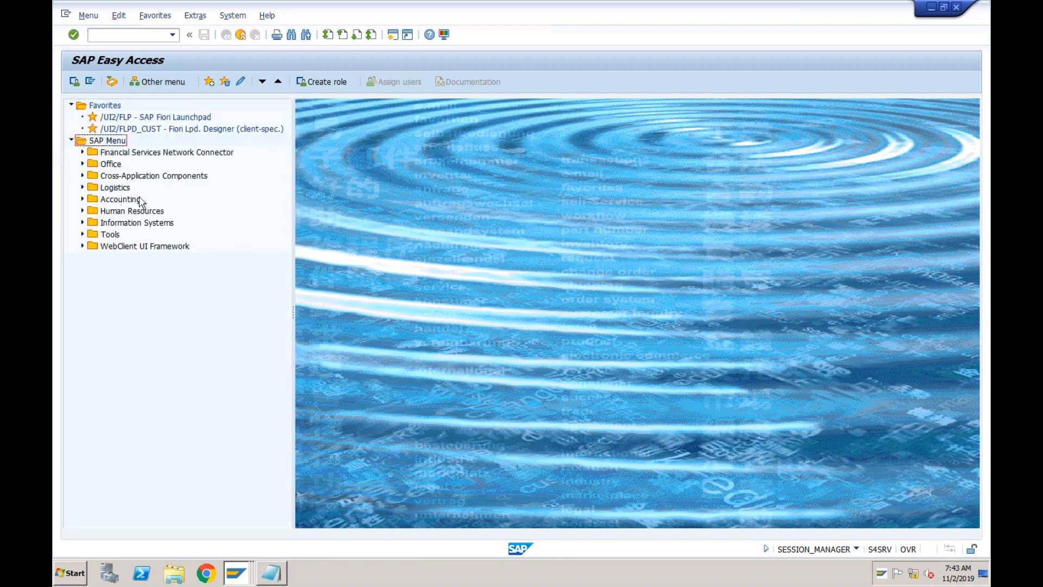
- Start FB60 - Invoice from Document Entry under Accounting, Financial Accounting, Accounts Payable
{"action": "left_click", "coordinate": [82, 200]}
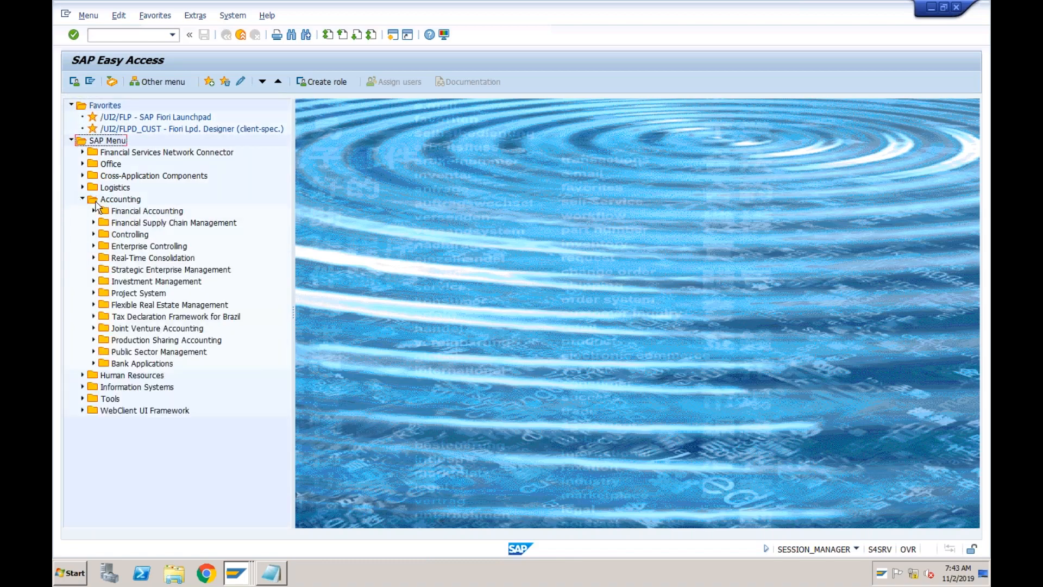
{"action": "left_click", "coordinate": [93, 211]}
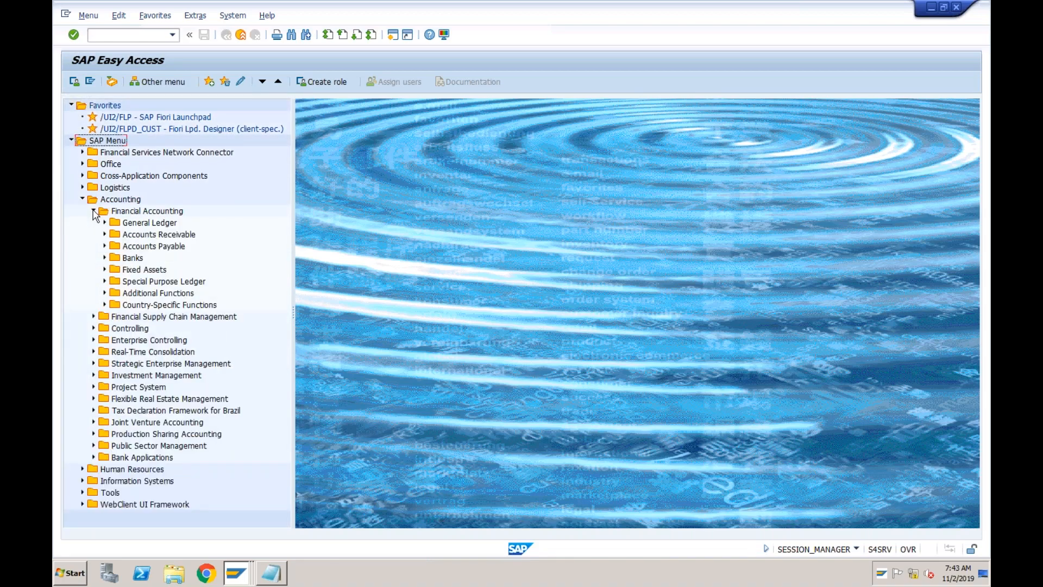
{"action": "left_click", "coordinate": [104, 246]}
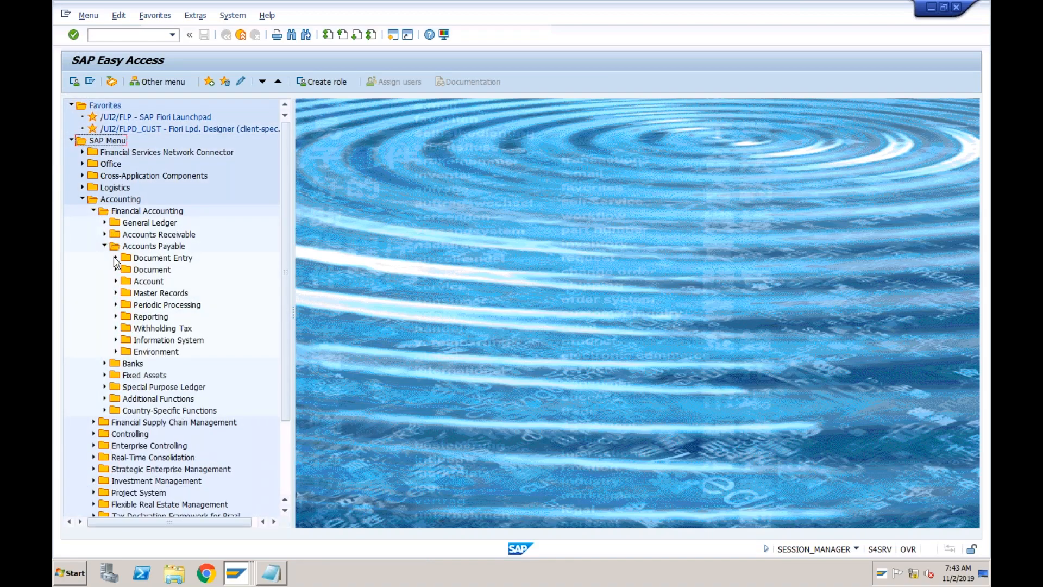
{"action": "left_click", "coordinate": [115, 258]}
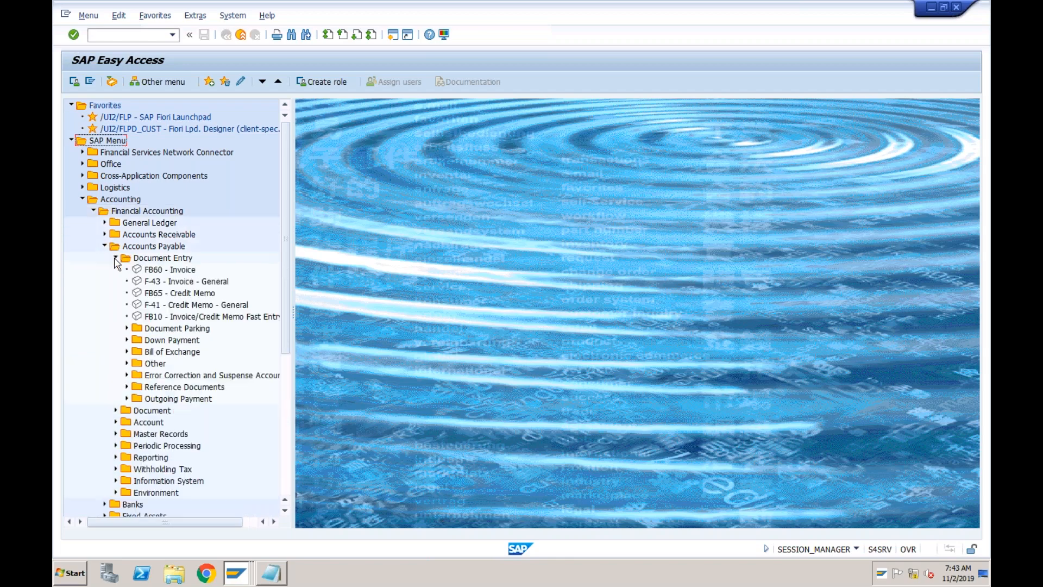
{"action": "left_click", "coordinate": [157, 272]}
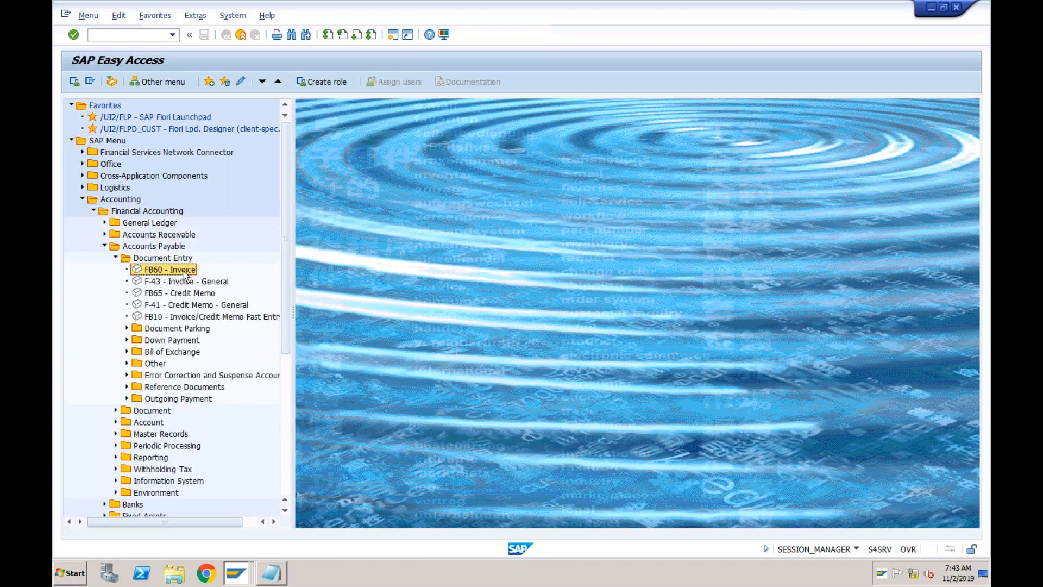
{"action": "double_click", "coordinate": [169, 270]}
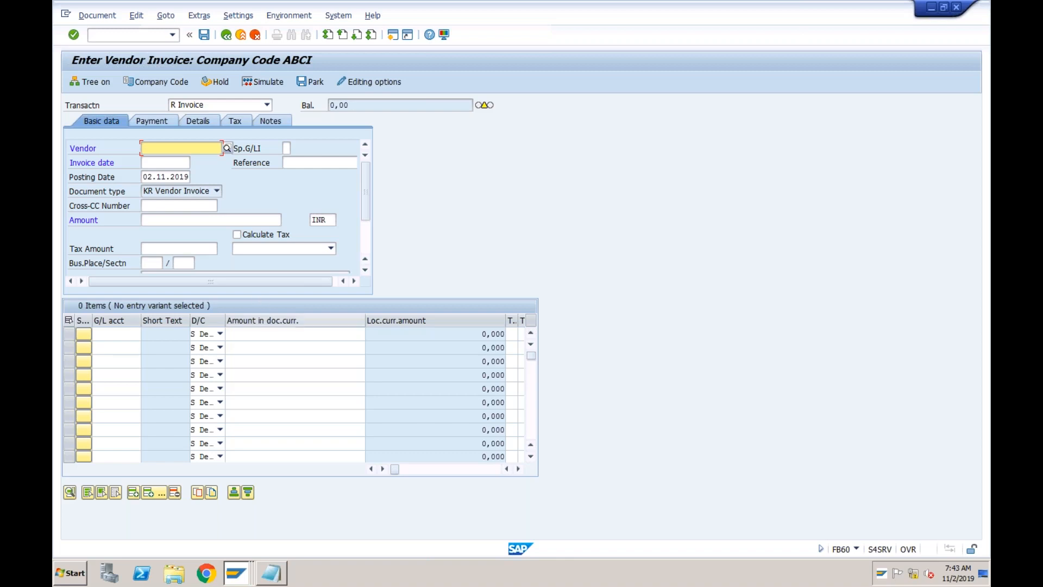
- Switch to Word 2016 and create a blank document
{"action": "left_click", "coordinate": [83, 572]}
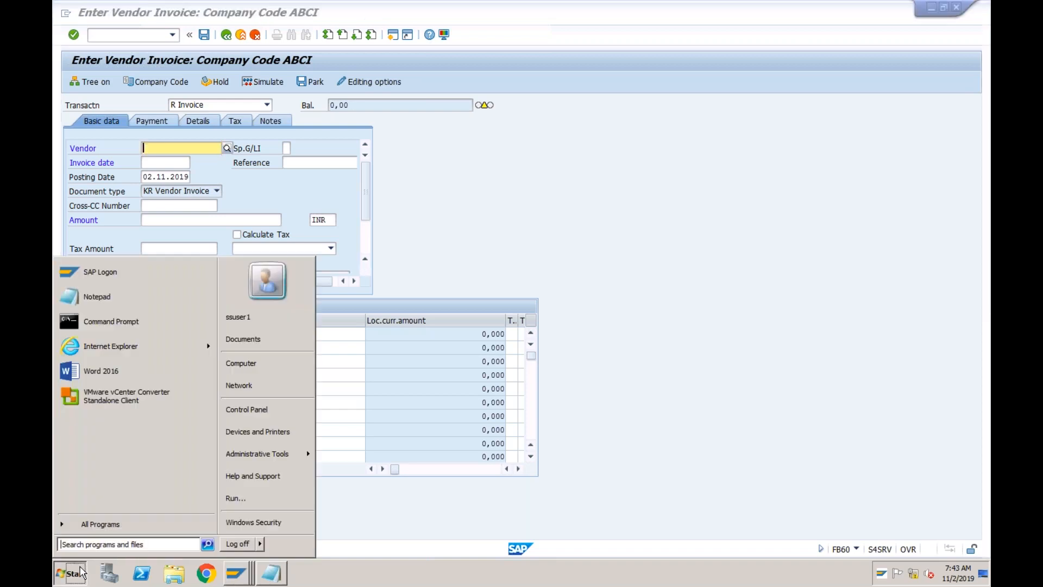
{"action": "left_click", "coordinate": [137, 373]}
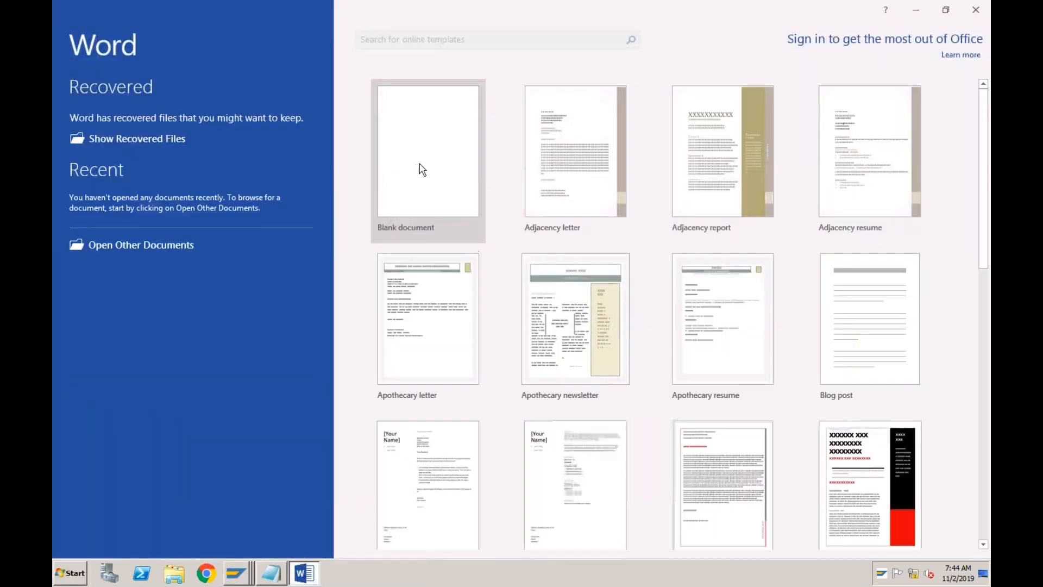
{"action": "left_click", "coordinate": [422, 170]}
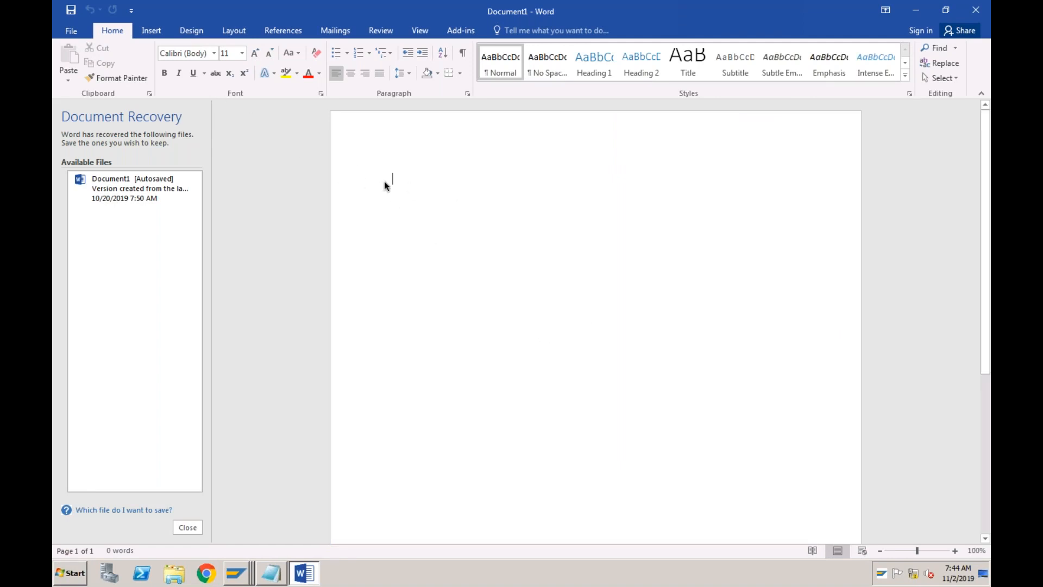
- Write the title "TATA Power Limited" at the start of the document, centred and in bold
{"action": "type", "text": "T"}
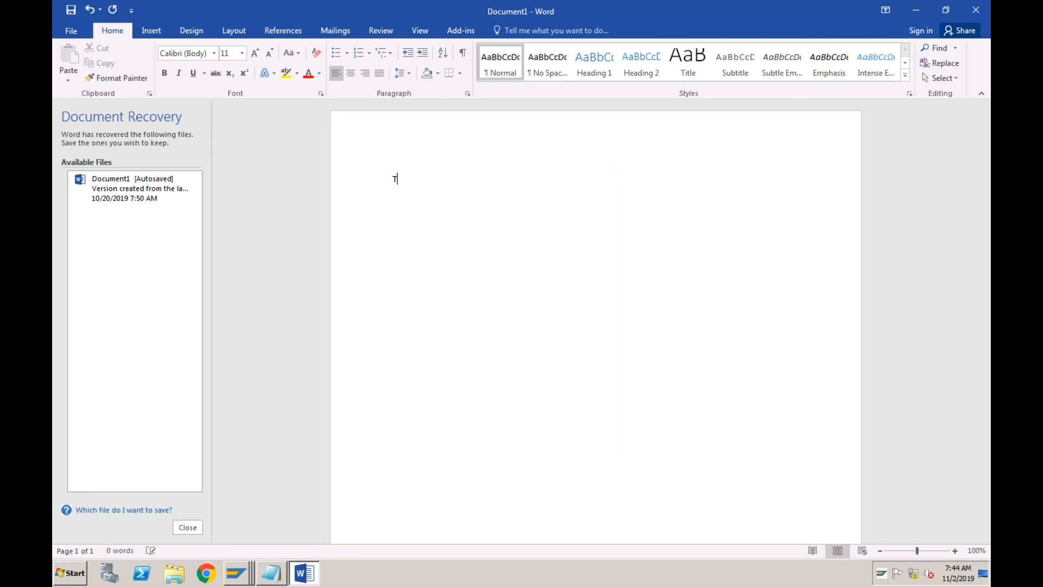
{"action": "type", "text": "ATA Power Limited"}
{"action": "key", "text": "Home"}
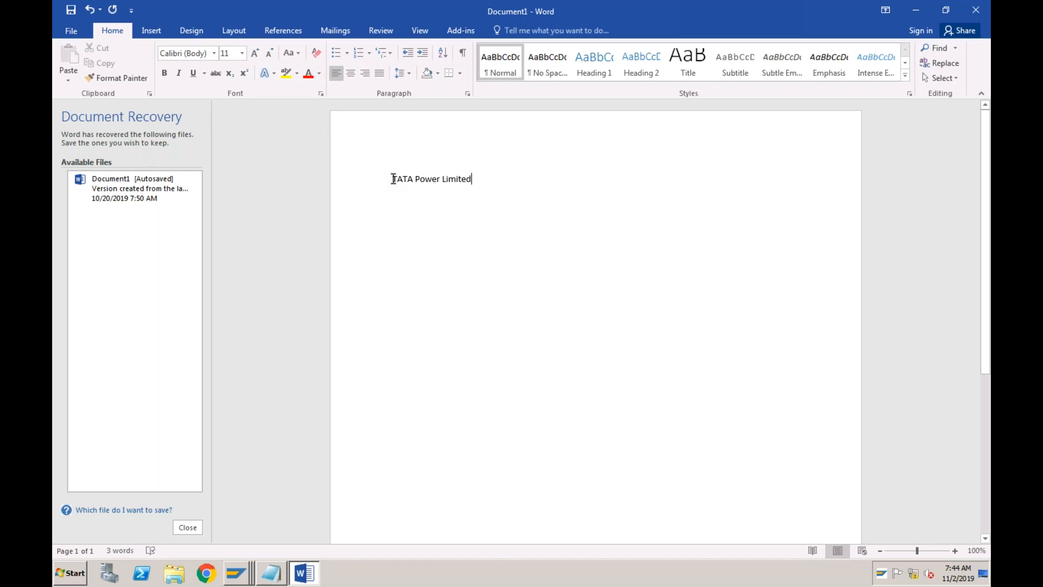
{"action": "left_click", "coordinate": [351, 72]}
{"action": "mouse_move", "coordinate": [631, 179]}
{"action": "left_mouse_down"}
{"action": "mouse_move", "coordinate": [554, 177]}
{"action": "mouse_move", "coordinate": [645, 181]}
{"action": "left_mouse_up"}
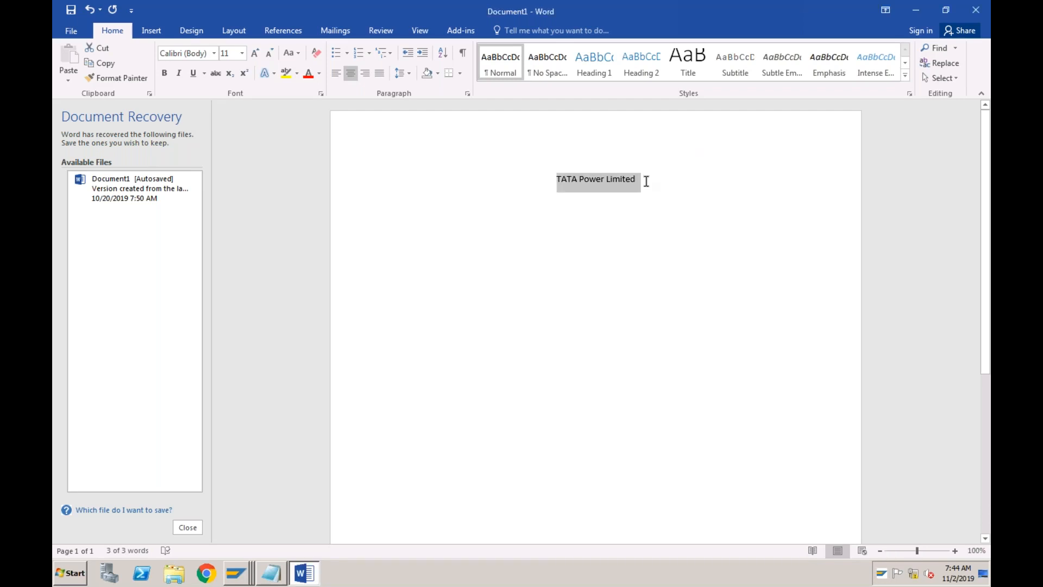
{"action": "key", "text": "ctrl+b"}
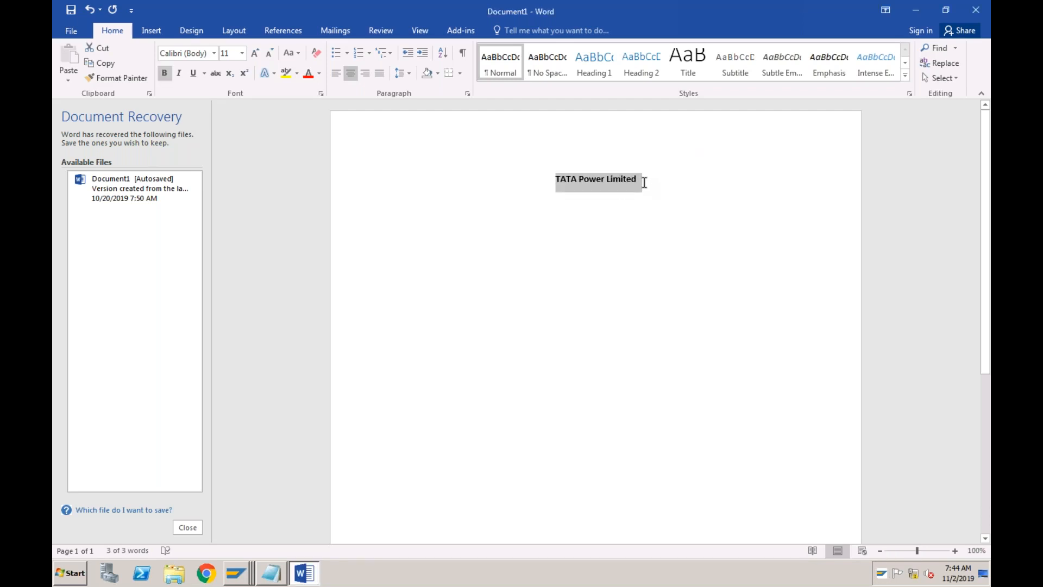
{"action": "left_click", "coordinate": [645, 180]}
- Below the title, add the left-aligned lines "Customer Name: ABC India Limited" and "Invoice Number: 10001"
{"action": "key", "text": "Return"}
{"action": "key", "text": "Return"}
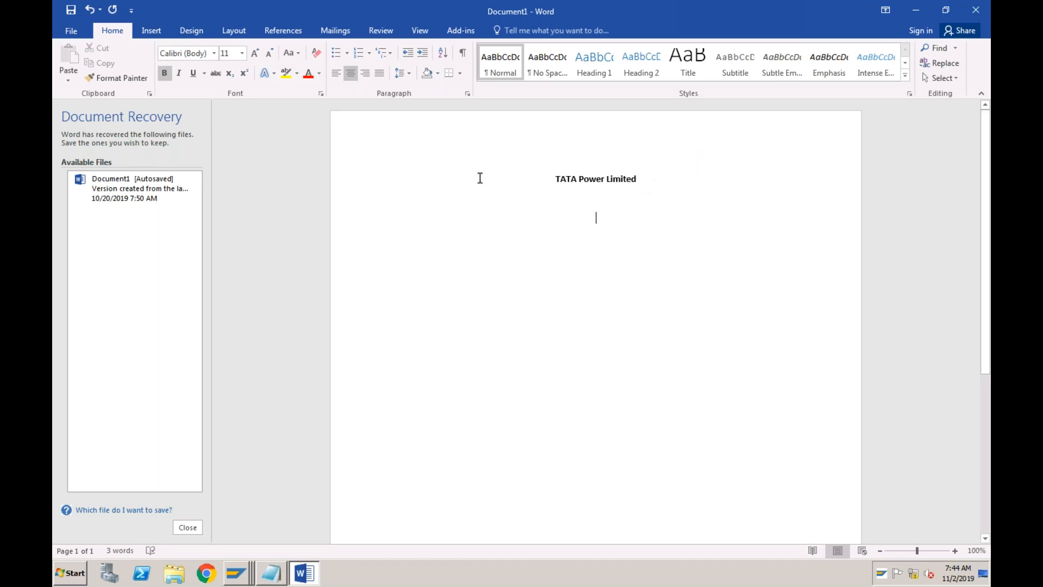
{"action": "left_click", "coordinate": [336, 73]}
{"action": "type", "text": "T"}
{"action": "key", "text": "BackSpace"}
{"action": "type", "text": "Customer Name"}
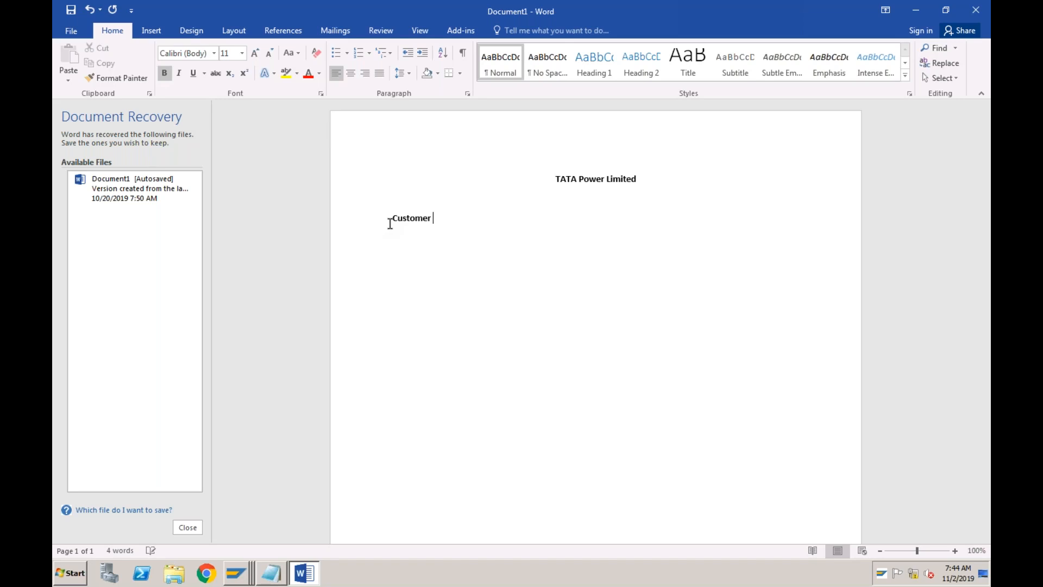
{"action": "type", "text": ": ABC "}
{"action": "type", "text": "India "}
{"action": "type", "text": "Limited "}
{"action": "type", "text": "Invoice Nu"}
{"action": "type", "text": "mber"}
{"action": "type", "text": ": "}
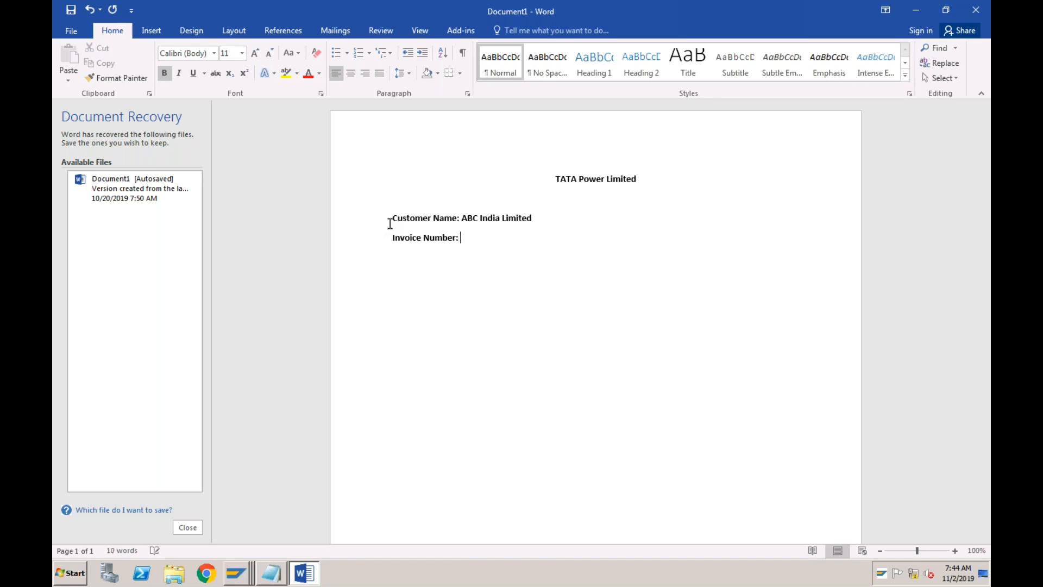
{"action": "type", "text": "10001"}
- Add the lines "Invoice Date: 31/10/2019" and "Due Date: after 15 days (15.11.2019)" under the invoice number
{"action": "key", "text": "Return"}
{"action": "type", "text": "Invoice Date: 31/10/2019"}
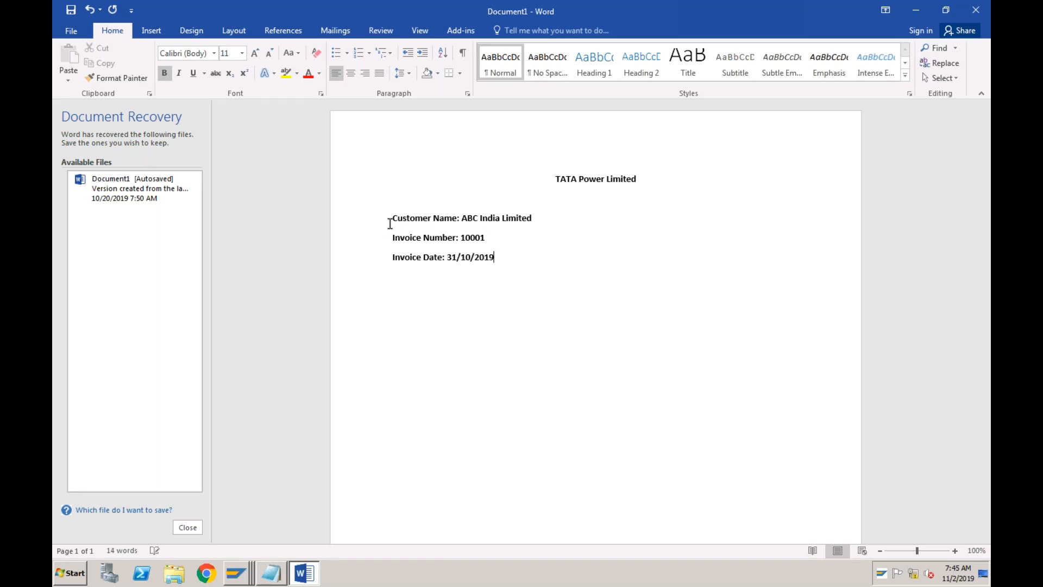
{"action": "key", "text": "Return"}
{"action": "type", "text": "Due Date: after 15 days"}
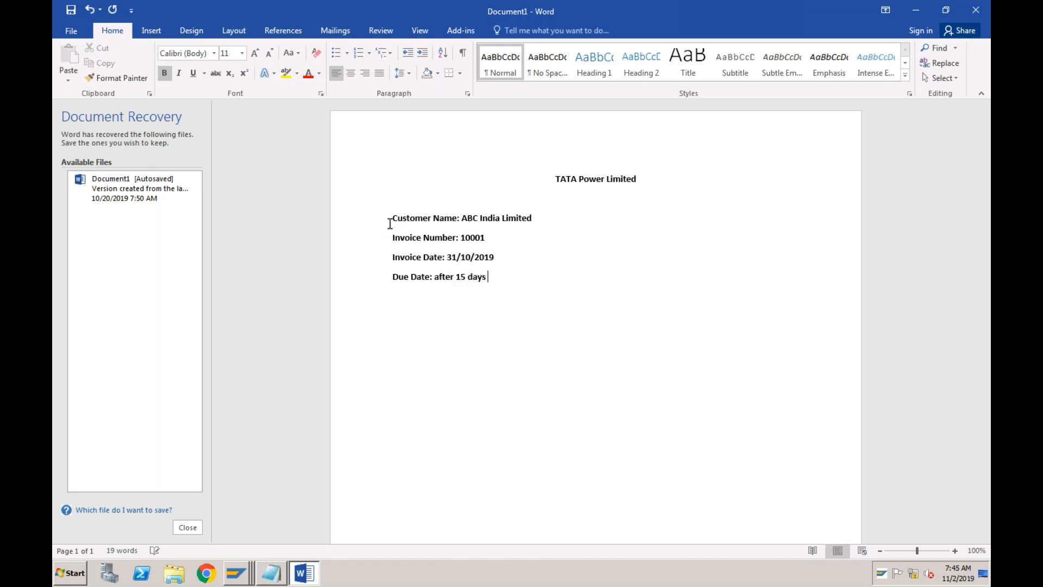
{"action": "type", "text": " (15.11.2019)"}
{"action": "key", "text": "Return"}
- Insert a table with three columns and four rows below the due date line
{"action": "left_click", "coordinate": [151, 30]}
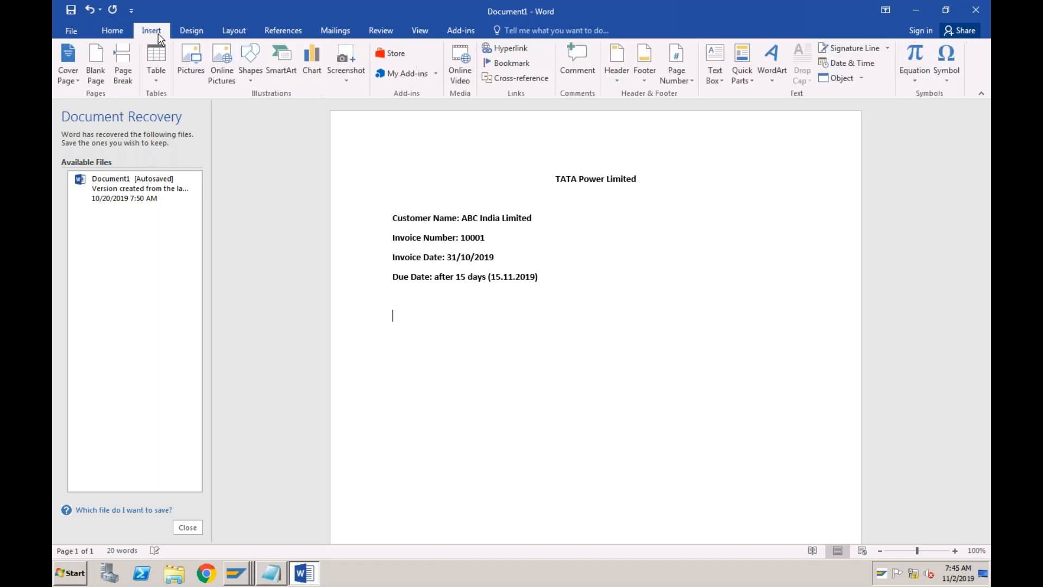
{"action": "left_click", "coordinate": [157, 79]}
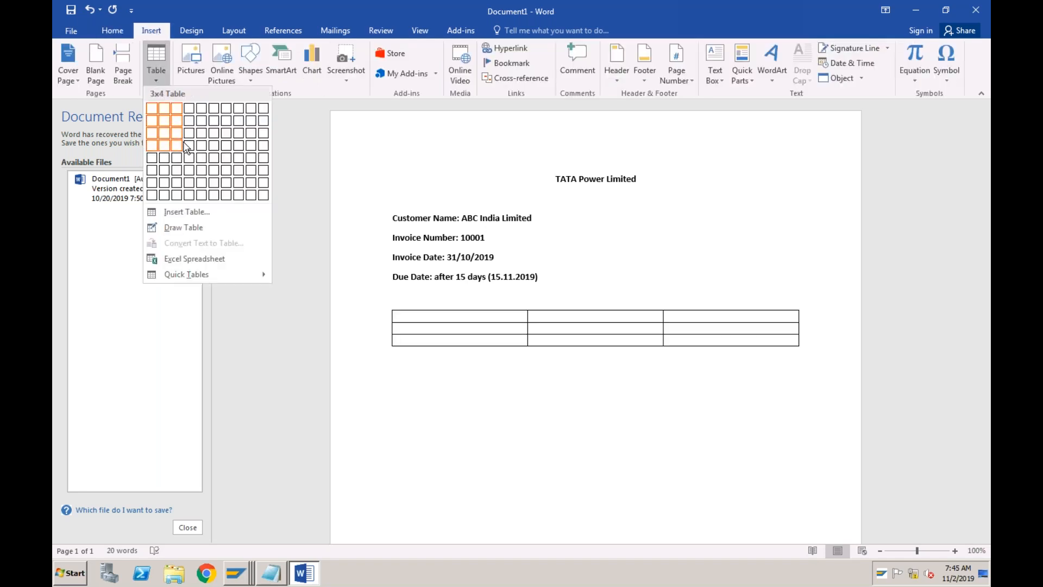
{"action": "left_click", "coordinate": [176, 145]}
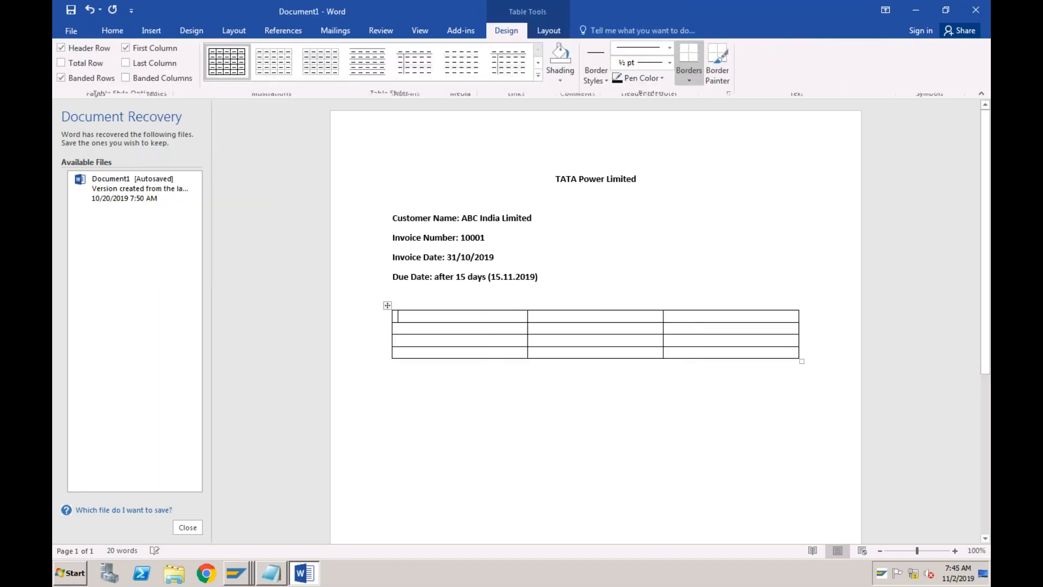
- Fill the table's header row with the column titles "Particulars", "Qty" and "Value"
{"action": "type", "text": "Pa"}
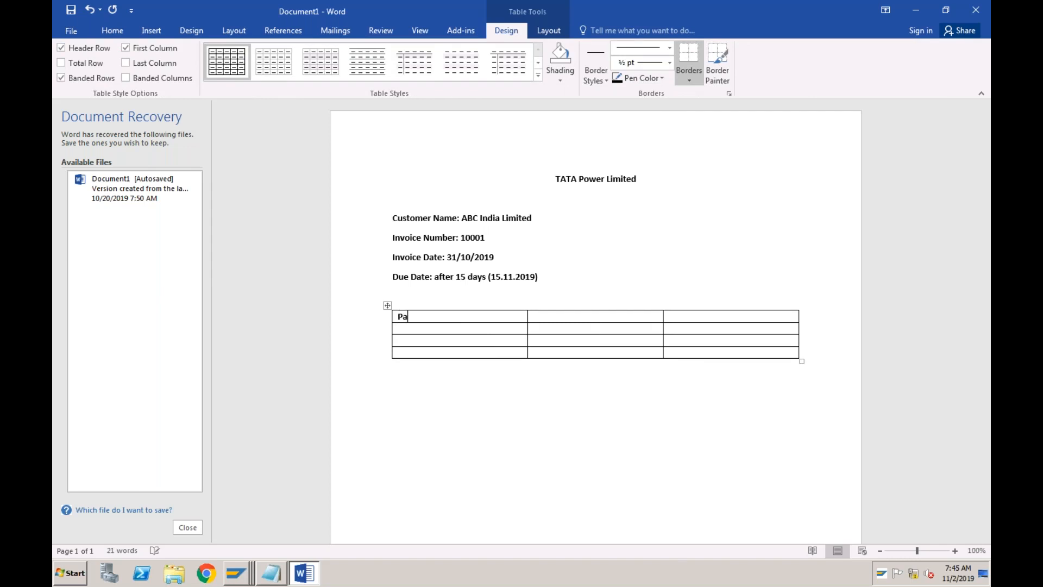
{"action": "type", "text": "rticulars"}
{"action": "key", "text": "Tab"}
{"action": "type", "text": "Qty"}
{"action": "key", "text": "Tab"}
{"action": "type", "text": "Value"}
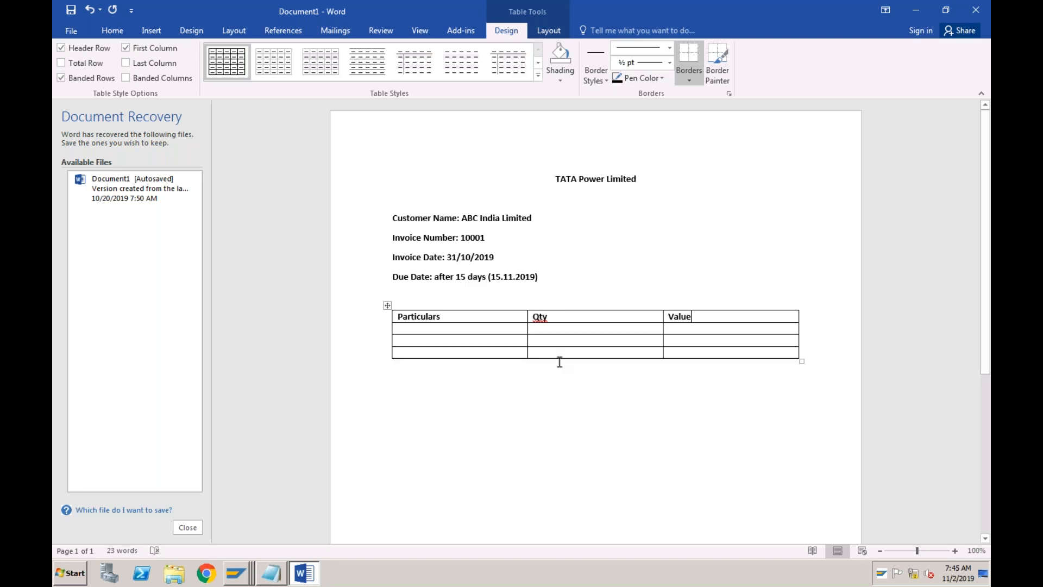
- List "Service 1", "Service 2" and "Service 3" in the three rows of the Particulars column
{"action": "type", "text": "S"}
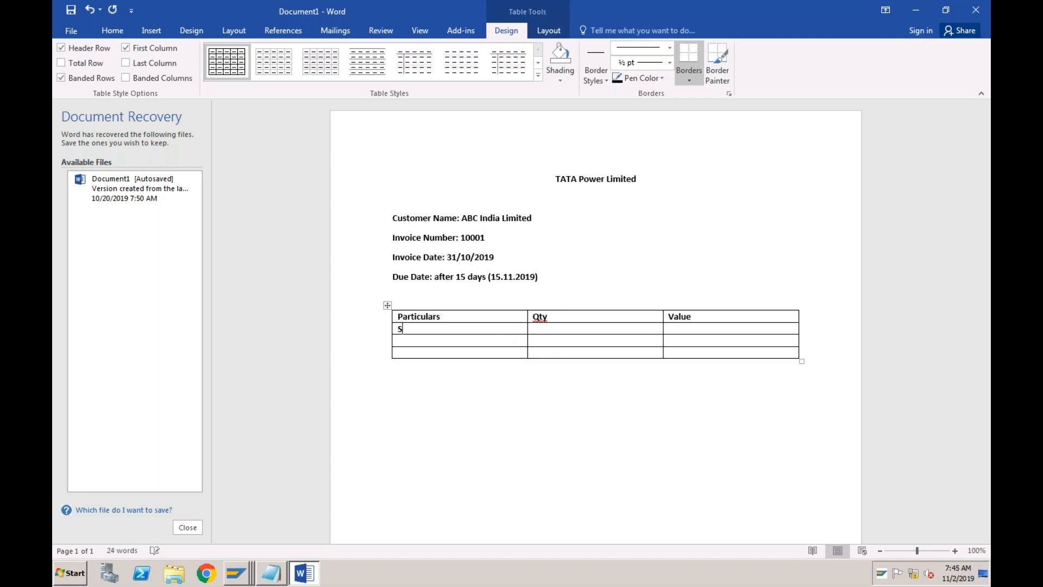
{"action": "type", "text": "ervice 1"}
{"action": "key", "text": "Down"}
{"action": "type", "text": "Service 2"}
{"action": "key", "text": "Down"}
{"action": "type", "text": "Service 3"}
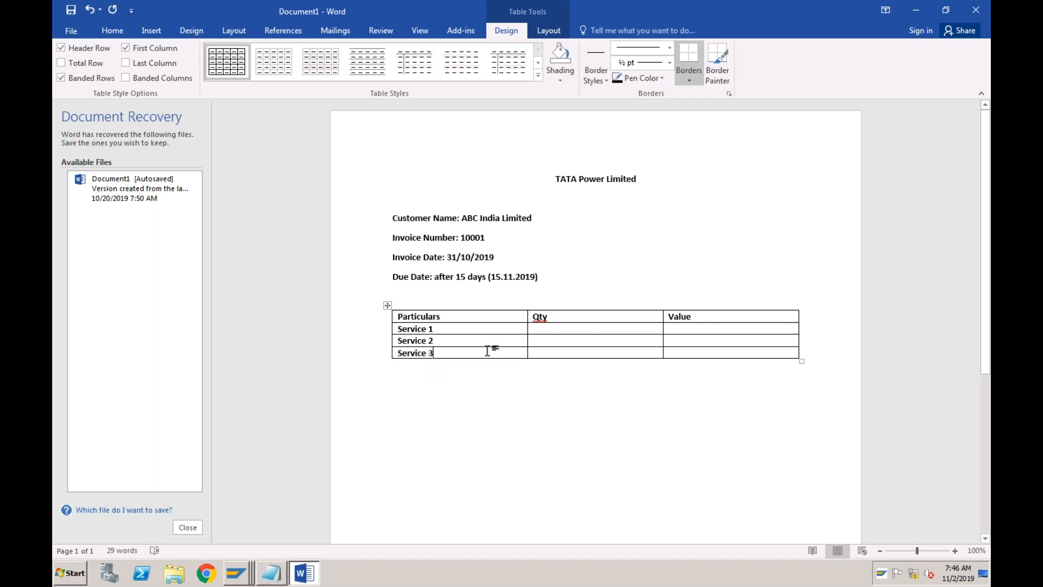
- Enter the quantities 1, 2 and 1 for Service 1, Service 2 and Service 3 in the Qty column
{"action": "left_click", "coordinate": [544, 328]}
{"action": "type", "text": "1"}
{"action": "key", "text": "Down"}
{"action": "type", "text": "21"}
- Enter the values 10000, 15000 and 5000 for the three services in the Value column
{"action": "left_click", "coordinate": [683, 328]}
{"action": "type", "text": "1000015000"}
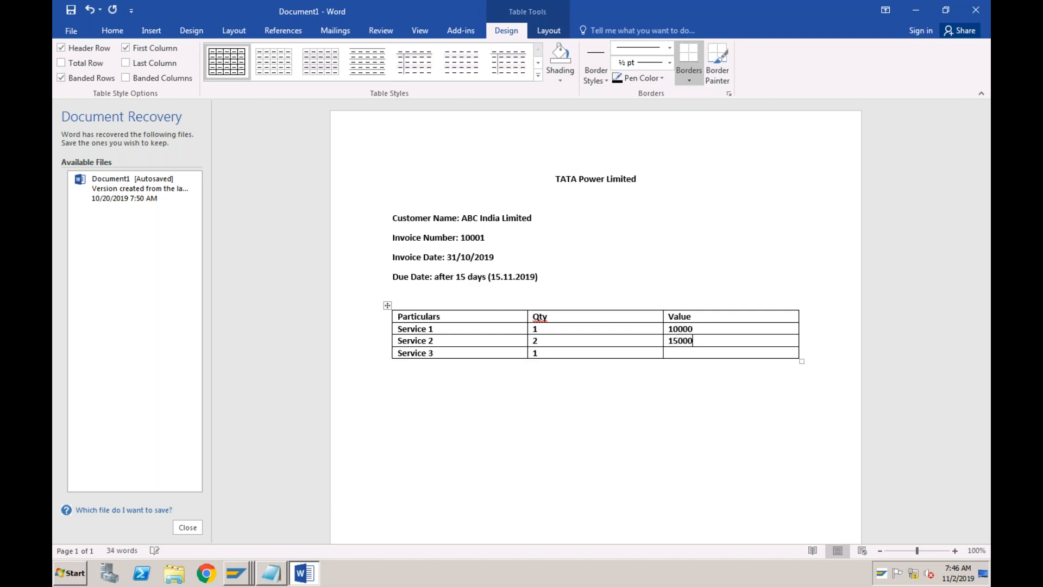
{"action": "key", "text": "Down"}
{"action": "type", "text": "5000"}
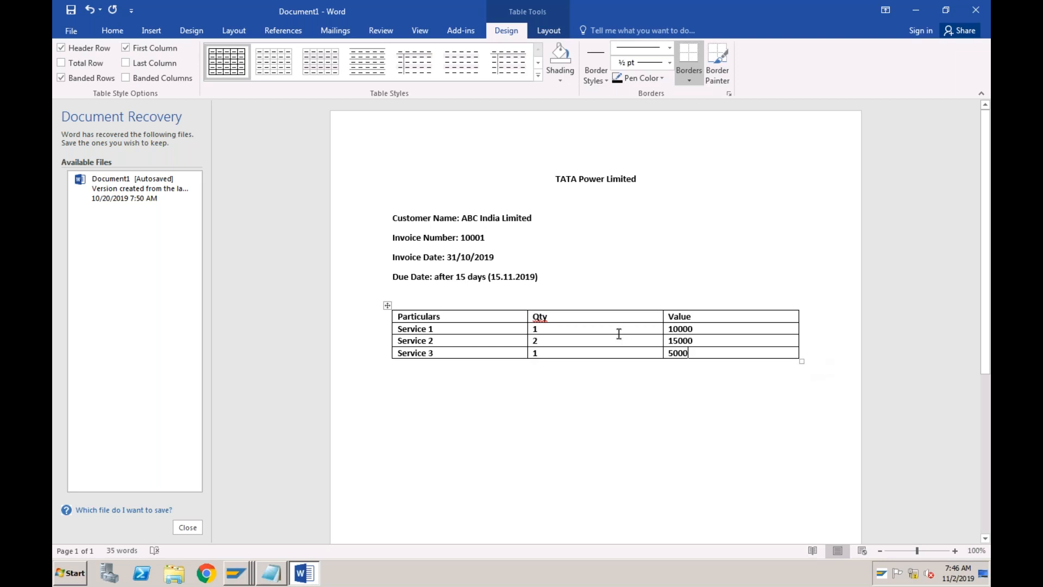
{"action": "left_click_drag", "start_coordinate": [401, 352], "coordinate": [433, 359]}
{"action": "key", "text": "BackSpace"}
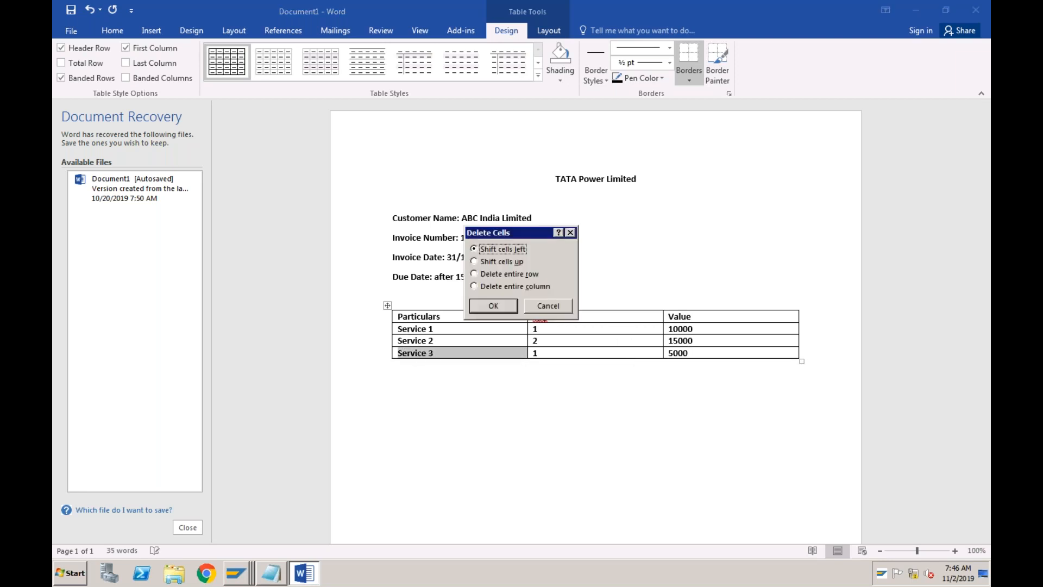
{"action": "left_click", "coordinate": [483, 274]}
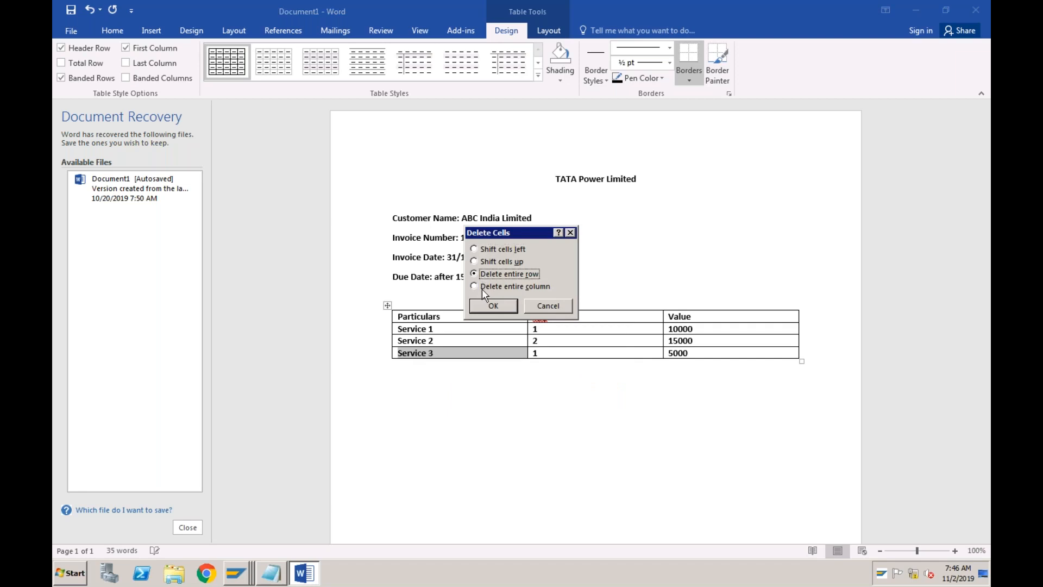
{"action": "left_click", "coordinate": [542, 306]}
- Turn the Service 3 row into a "Total" row with an empty quantity cell and the value 25000
{"action": "left_click", "coordinate": [451, 352]}
{"action": "key", "text": "BackSpace"}
{"action": "key", "text": "BackSpace"}
{"action": "key", "text": "BackSpace"}
{"action": "key", "text": "BackSpace"}
{"action": "key", "text": "BackSpace"}
{"action": "key", "text": "BackSpace"}
{"action": "key", "text": "BackSpace"}
{"action": "key", "text": "BackSpace"}
{"action": "key", "text": "BackSpace"}
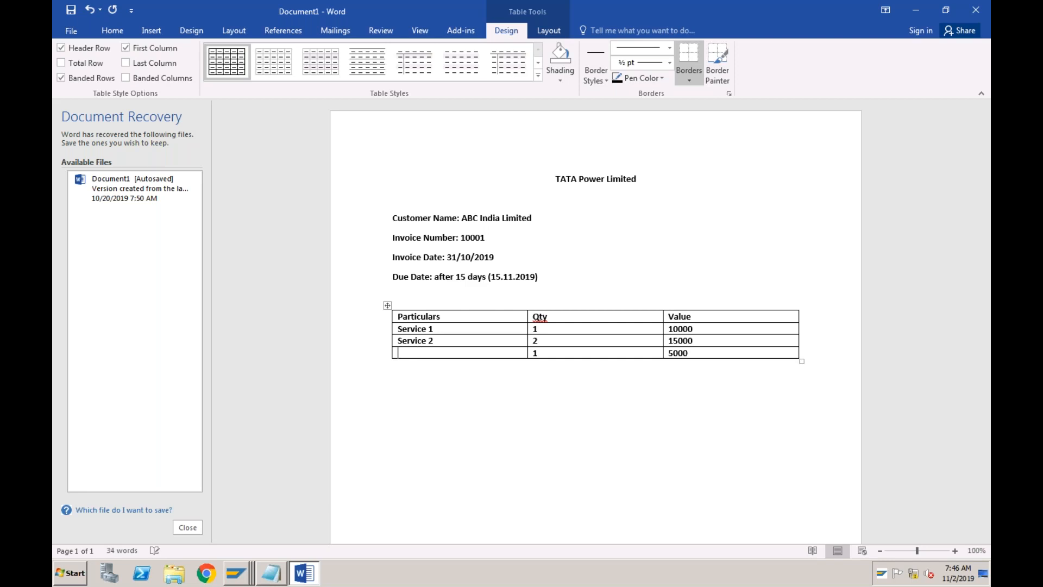
{"action": "type", "text": "Total"}
{"action": "key", "text": "Tab"}
{"action": "key", "text": "Delete"}
{"action": "key", "text": "Tab"}
{"action": "type", "text": "25000"}
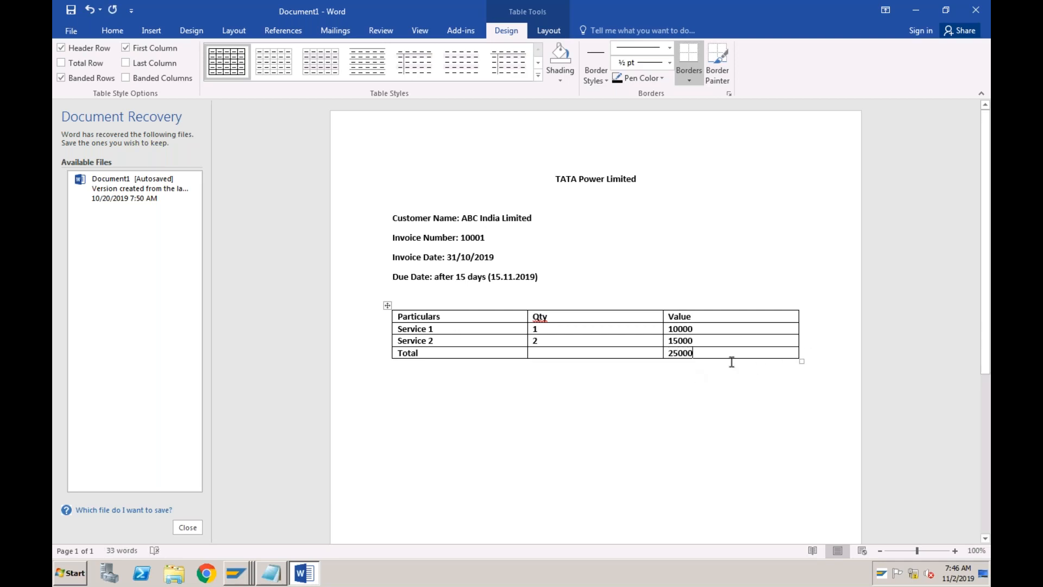
- Add the line "Amount in words: Twenty Five Thousand only" below the table, leaving blank space after it
{"action": "left_click", "coordinate": [411, 396]}
{"action": "key", "text": "Return"}
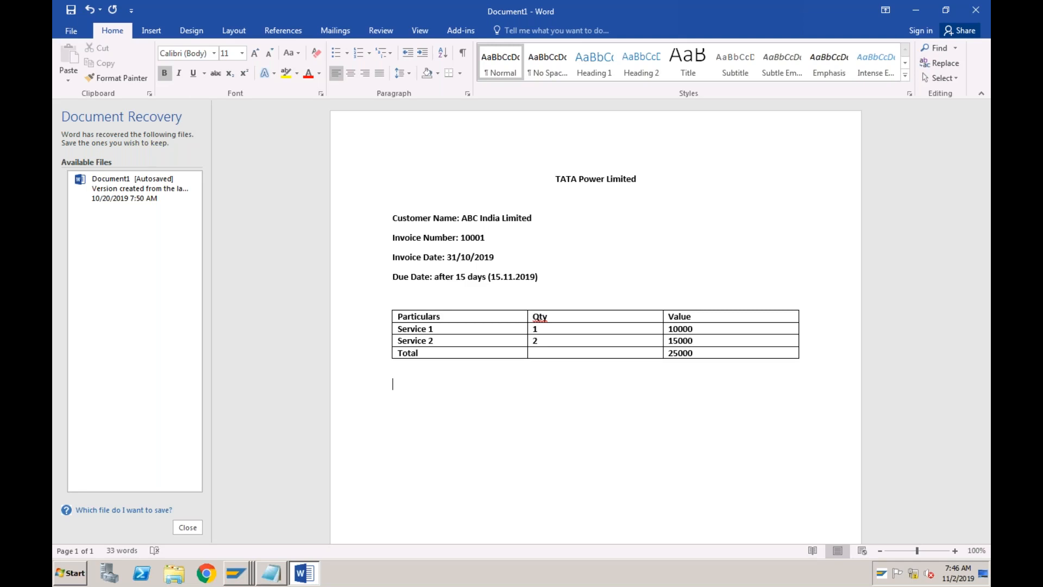
{"action": "type", "text": "Amount in words"}
{"action": "key", "text": "Return"}
{"action": "key", "text": "BackSpace"}
{"action": "type", "text": ": Twent"}
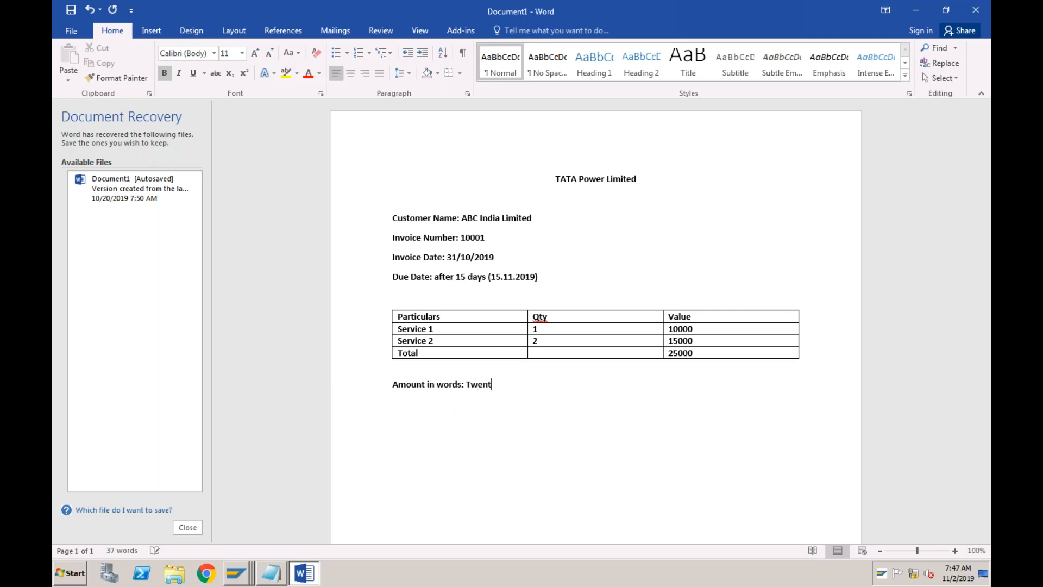
{"action": "type", "text": "y Five Thousand only"}
{"action": "key", "text": "Return"}
{"action": "key", "text": "Tab"}
{"action": "key", "text": "Tab"}
{"action": "left_click", "coordinate": [404, 421]}
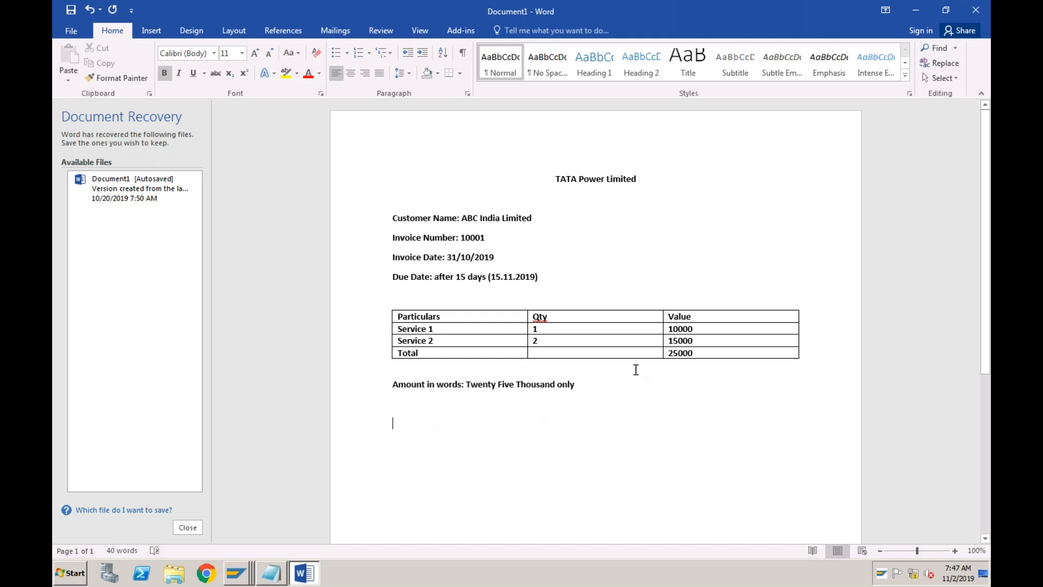
- Switch to the SAP session showing Enter Vendor Invoice for company code ABCI
{"action": "left_click", "coordinate": [578, 179]}
{"action": "left_click", "coordinate": [556, 179]}
{"action": "left_click", "coordinate": [239, 573]}
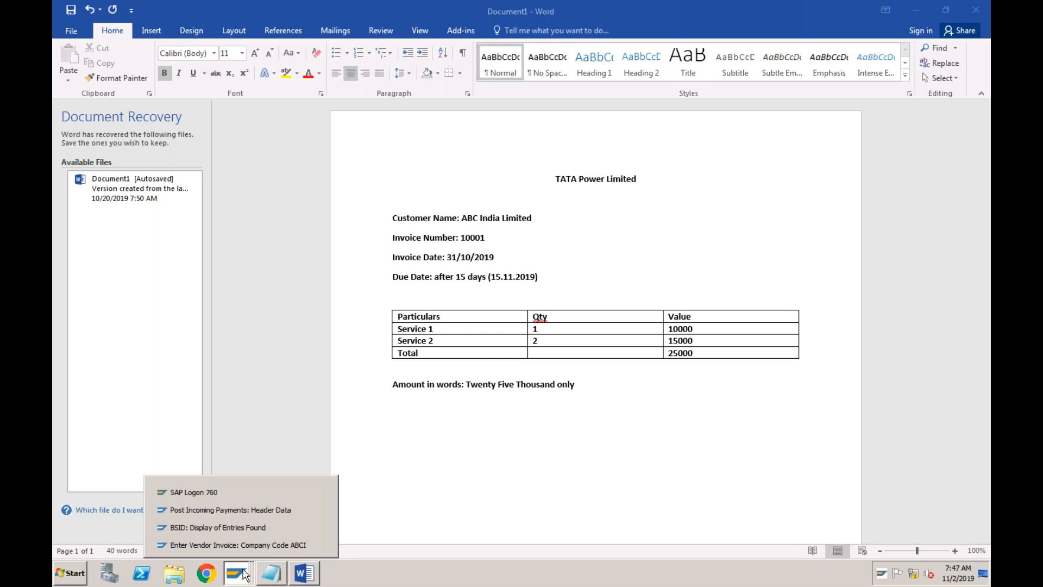
{"action": "left_click", "coordinate": [248, 513]}
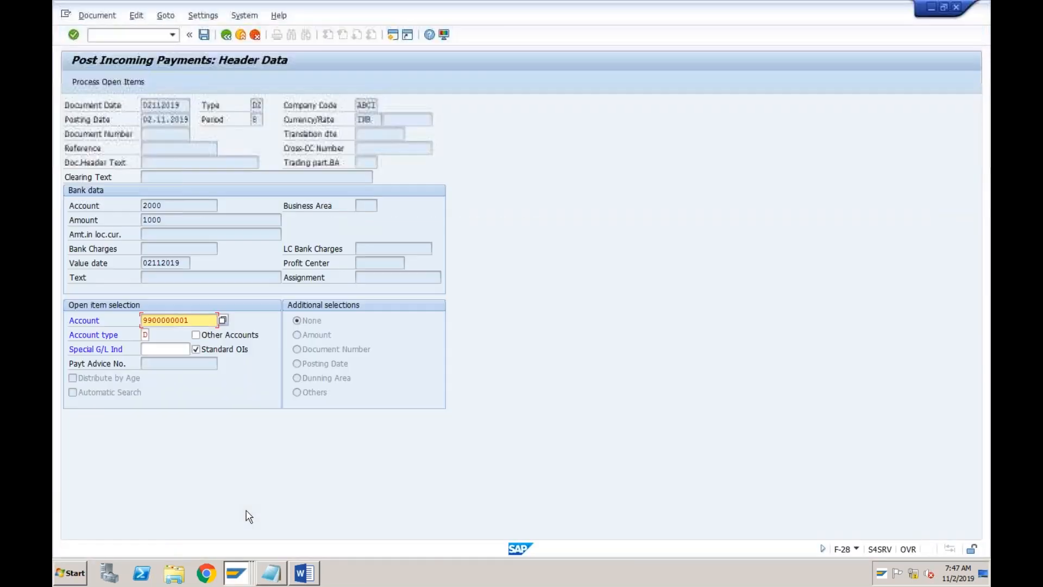
{"action": "left_click", "coordinate": [239, 574]}
{"action": "left_click", "coordinate": [237, 546]}
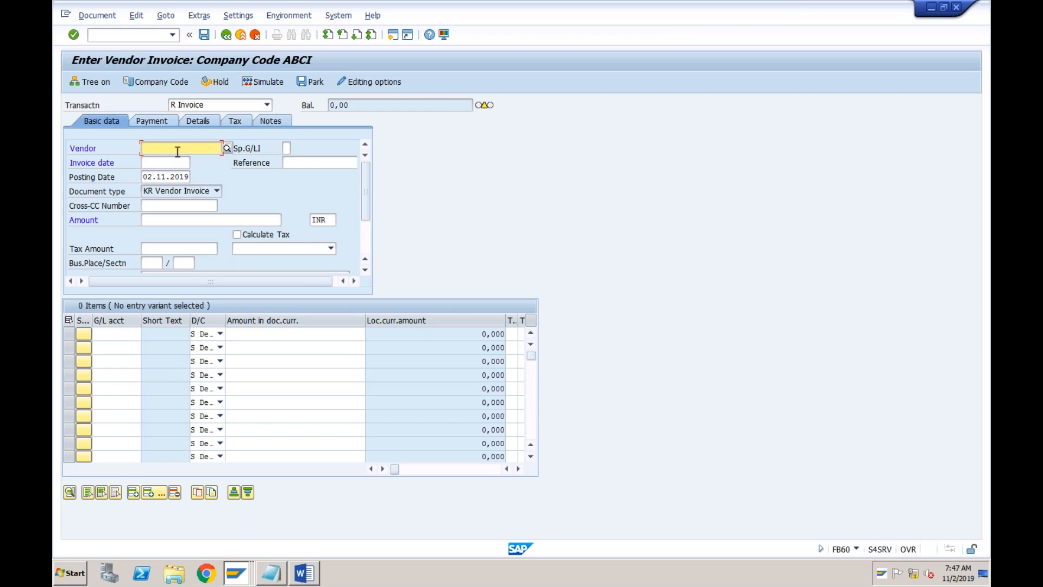
- Search the suppliers by country/company code for company code ABCI and select TATA as the invoice's vendor
{"action": "left_click", "coordinate": [227, 149]}
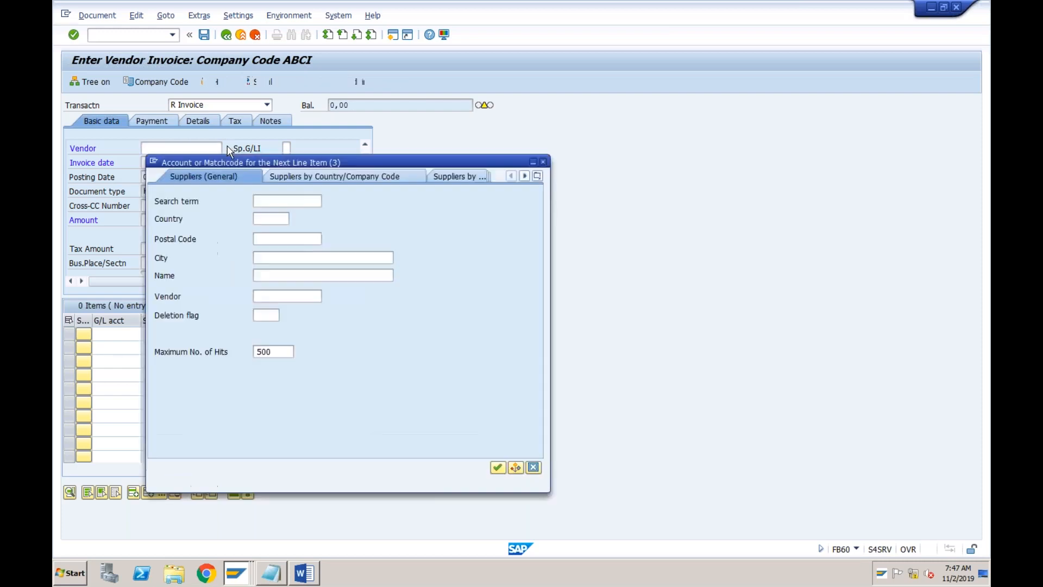
{"action": "left_click", "coordinate": [344, 177]}
{"action": "left_click", "coordinate": [282, 296]}
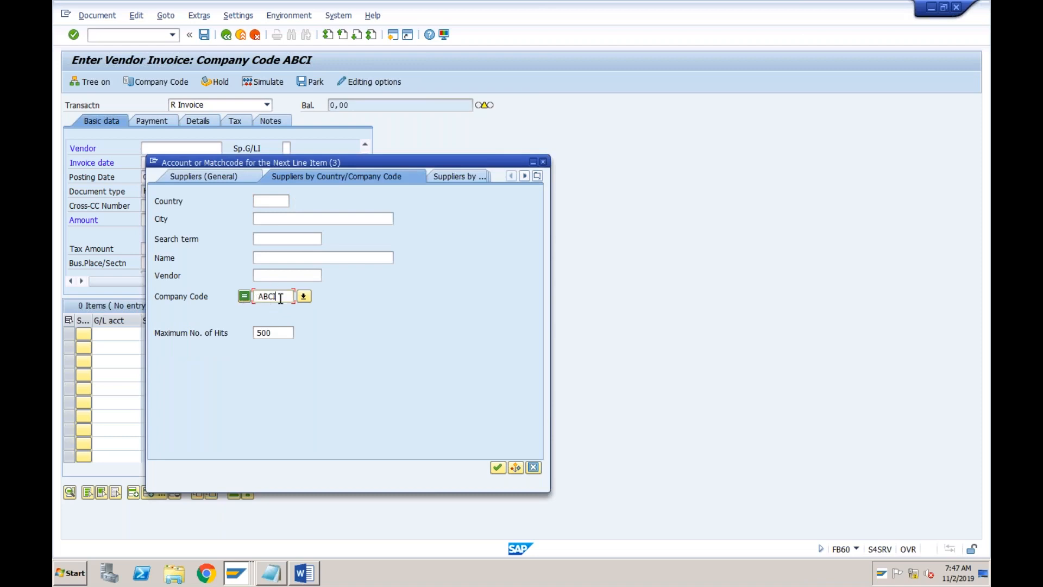
{"action": "left_click", "coordinate": [498, 467]}
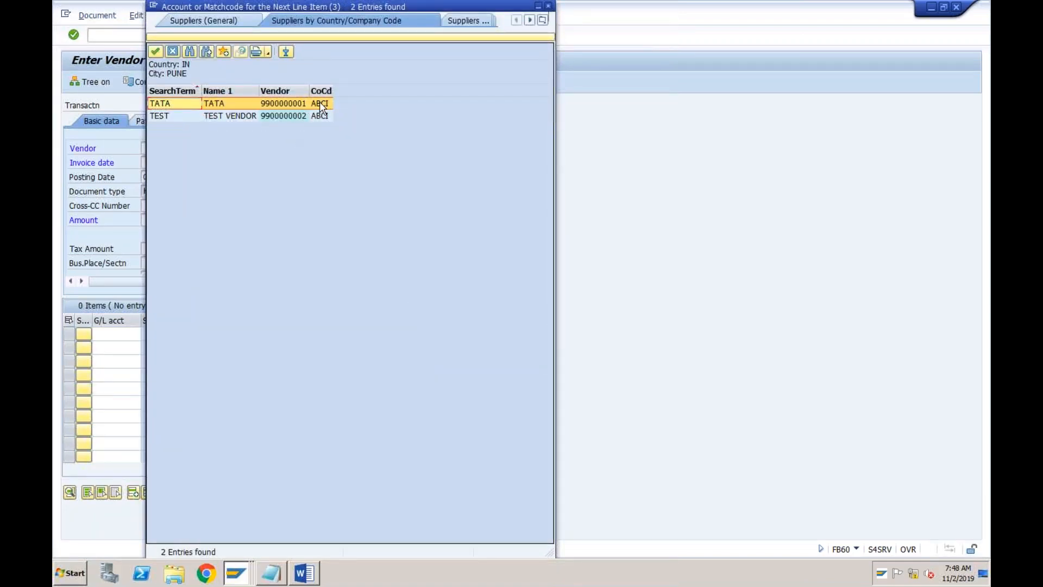
{"action": "double_click", "coordinate": [289, 102]}
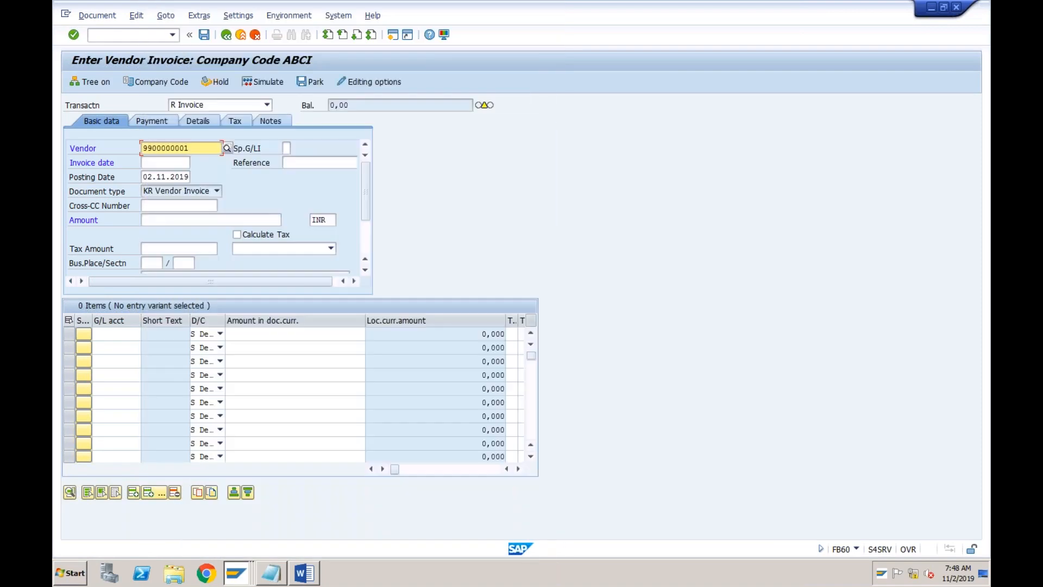
- Check the invoice date in the Word document and enter 31102019 as the invoice date in the SAP vendor invoice
{"action": "left_click", "coordinate": [172, 164]}
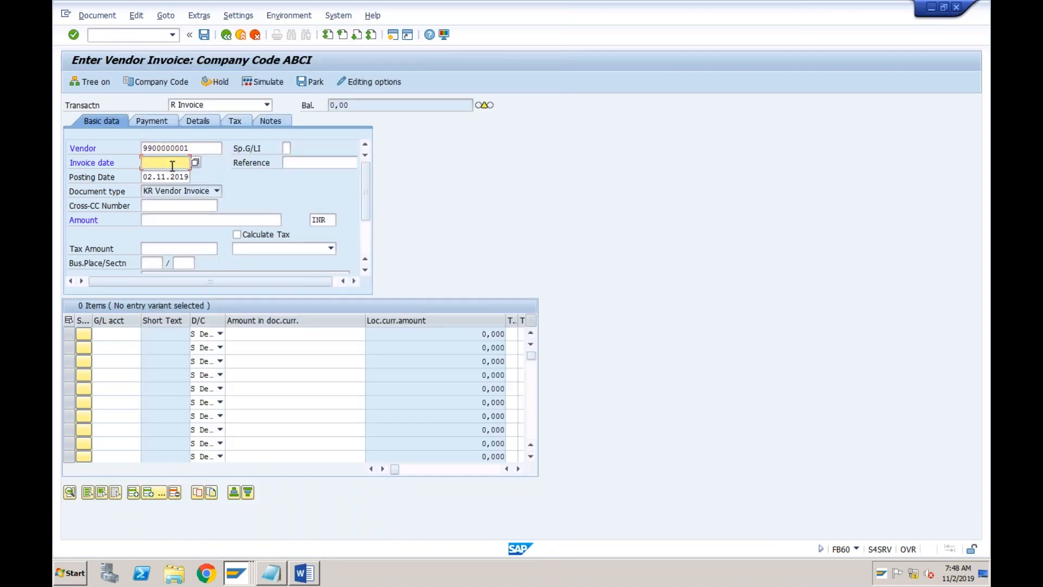
{"action": "left_click", "coordinate": [304, 573]}
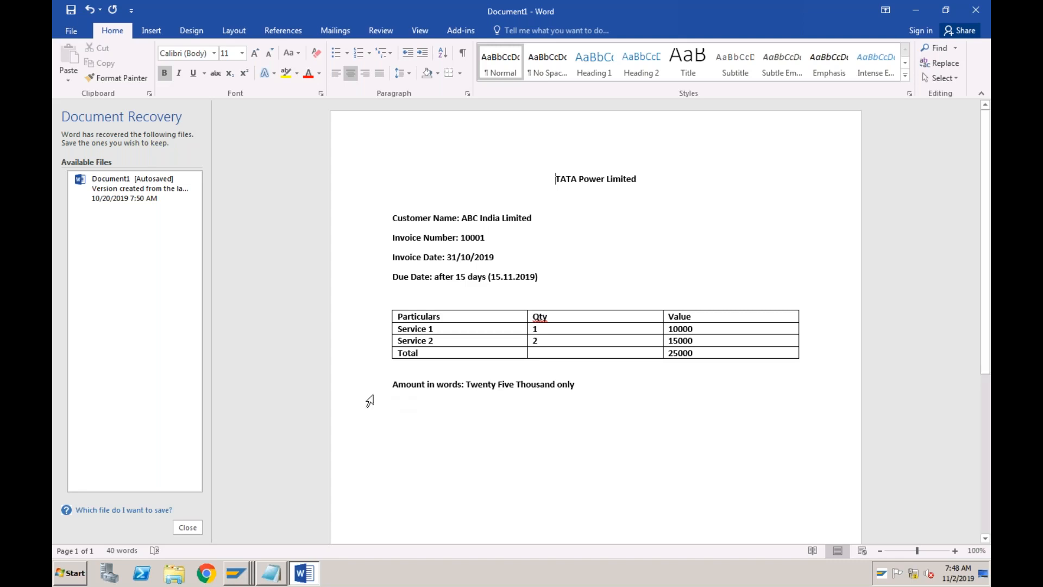
{"action": "left_click", "coordinate": [240, 573]}
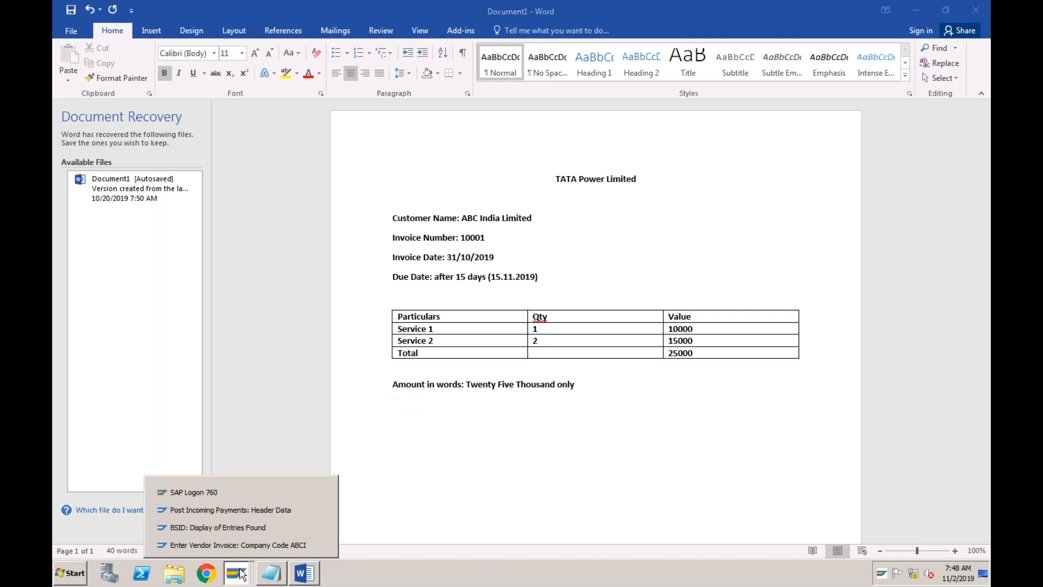
{"action": "left_click", "coordinate": [241, 545]}
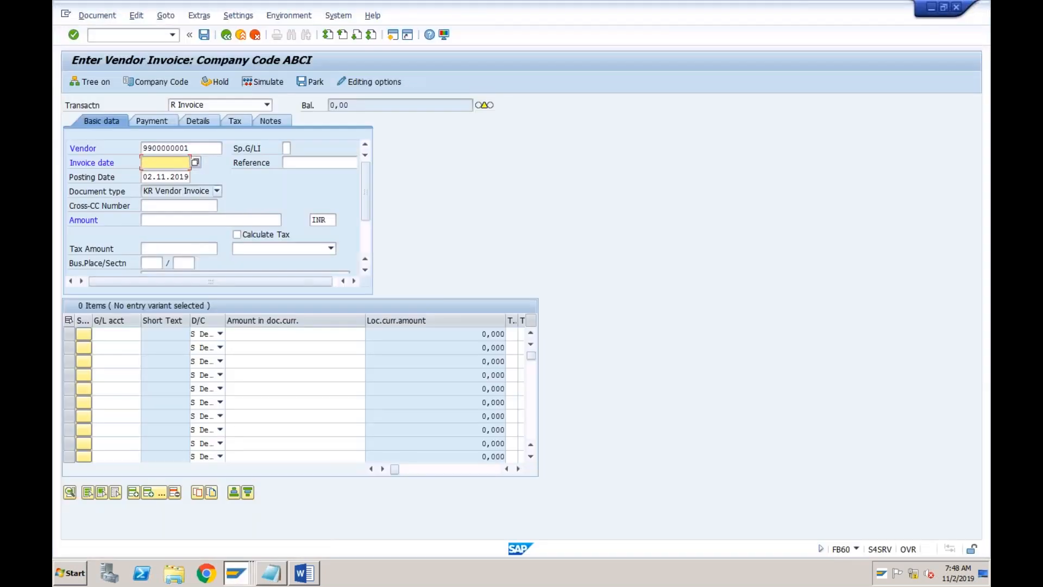
{"action": "type", "text": "31102019"}
- Look up the invoice number in the Word invoice and enter 10001 as the reference in the SAP vendor invoice
{"action": "left_click", "coordinate": [305, 573]}
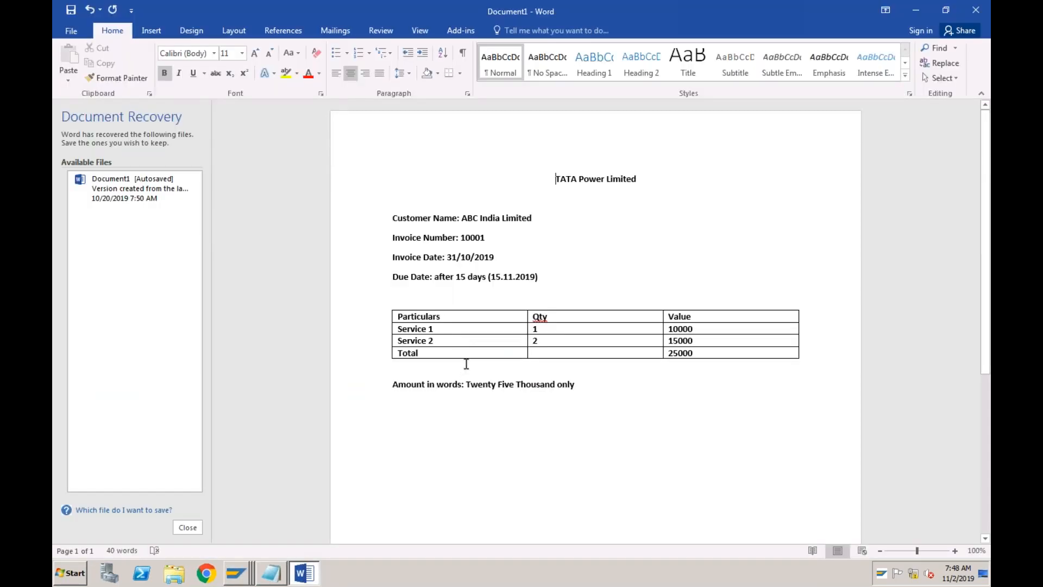
{"action": "left_click", "coordinate": [485, 238]}
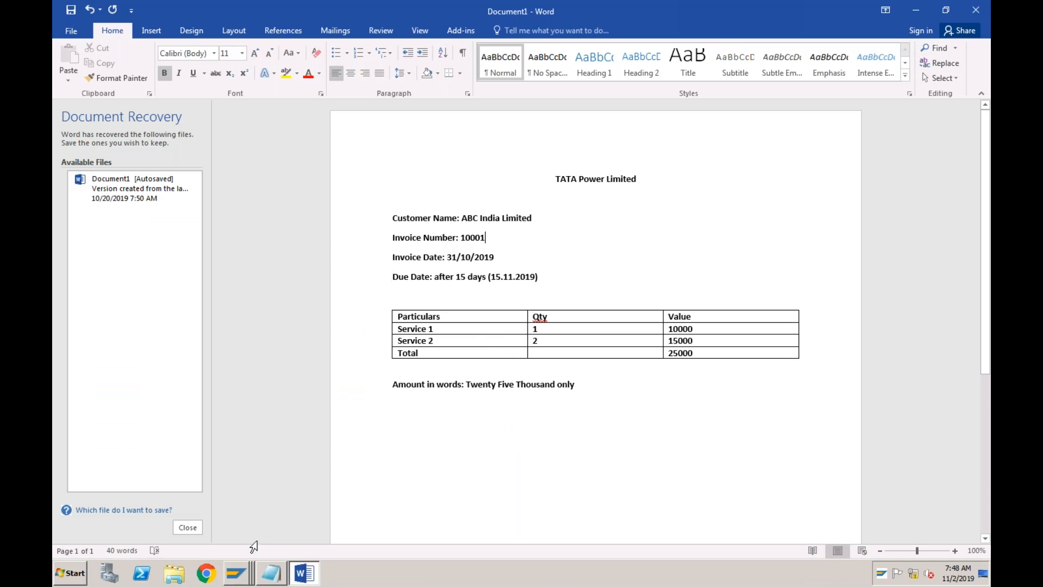
{"action": "left_click", "coordinate": [248, 573]}
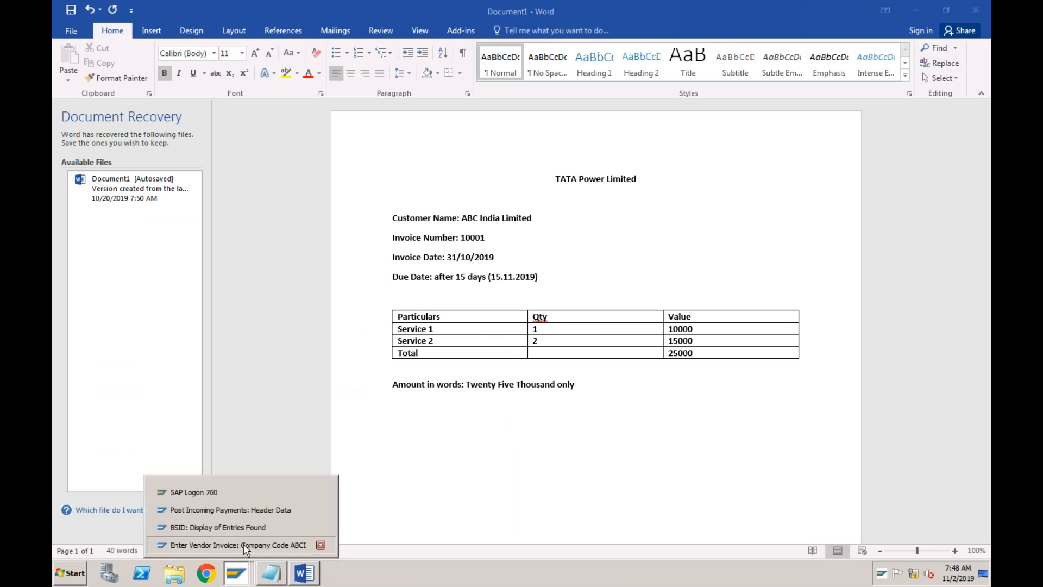
{"action": "left_click", "coordinate": [244, 545]}
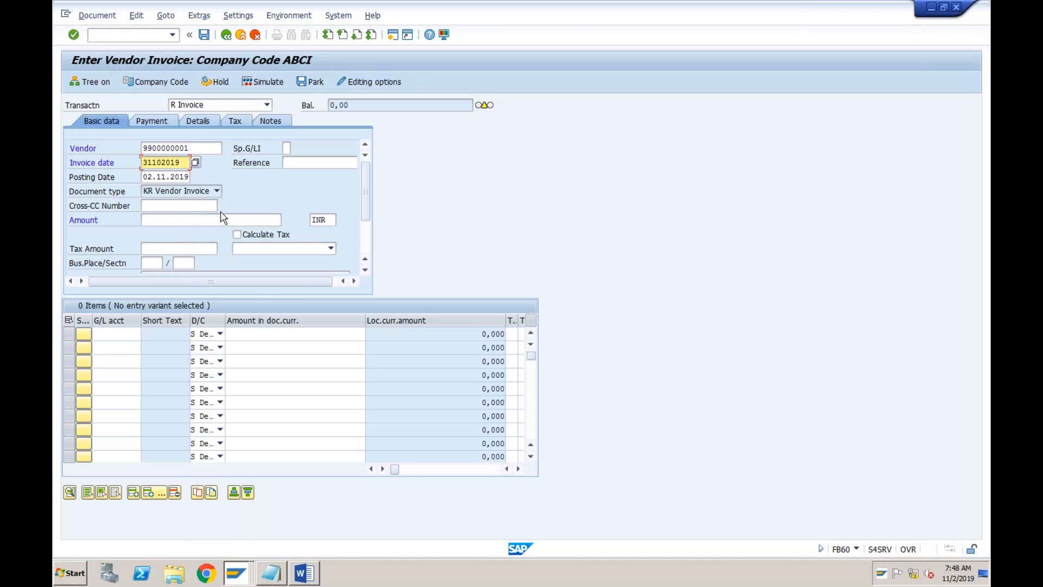
{"action": "left_click", "coordinate": [299, 163]}
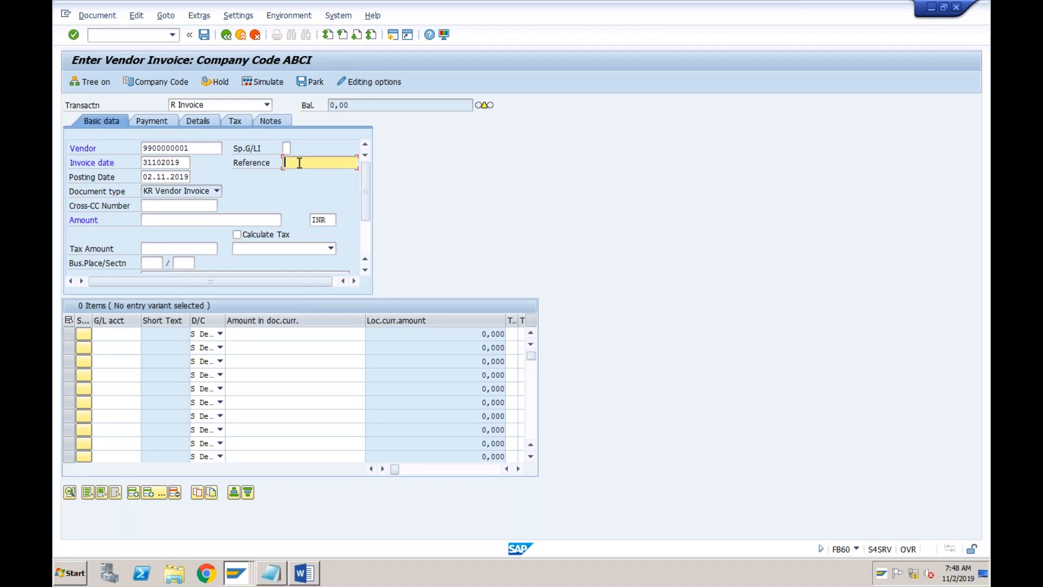
{"action": "type", "text": "10001"}
- Open transaction FB50 in a new session and examine its posting date and document date fields
{"action": "left_click", "coordinate": [157, 178]}
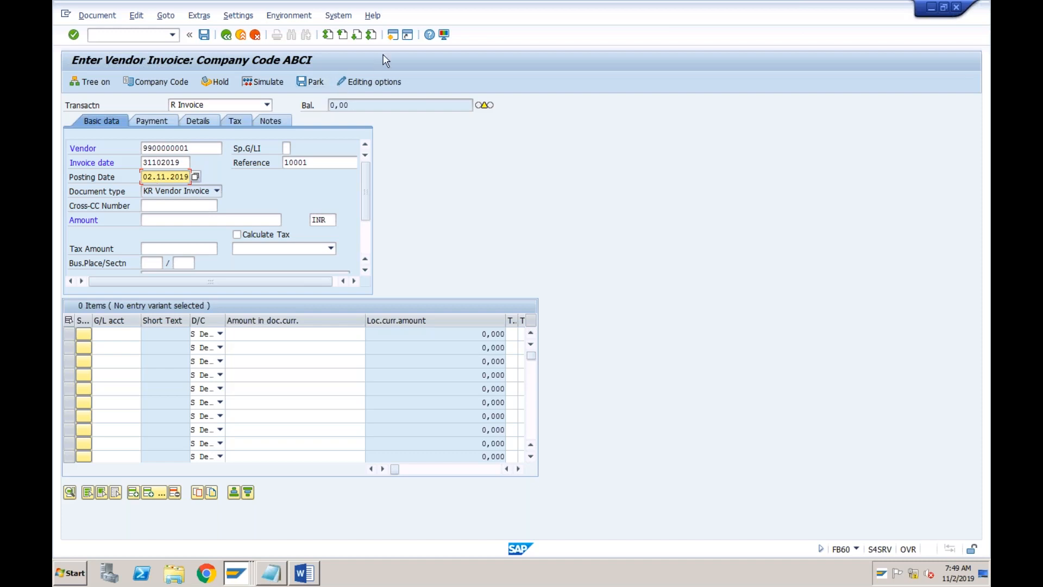
{"action": "left_click", "coordinate": [392, 36]}
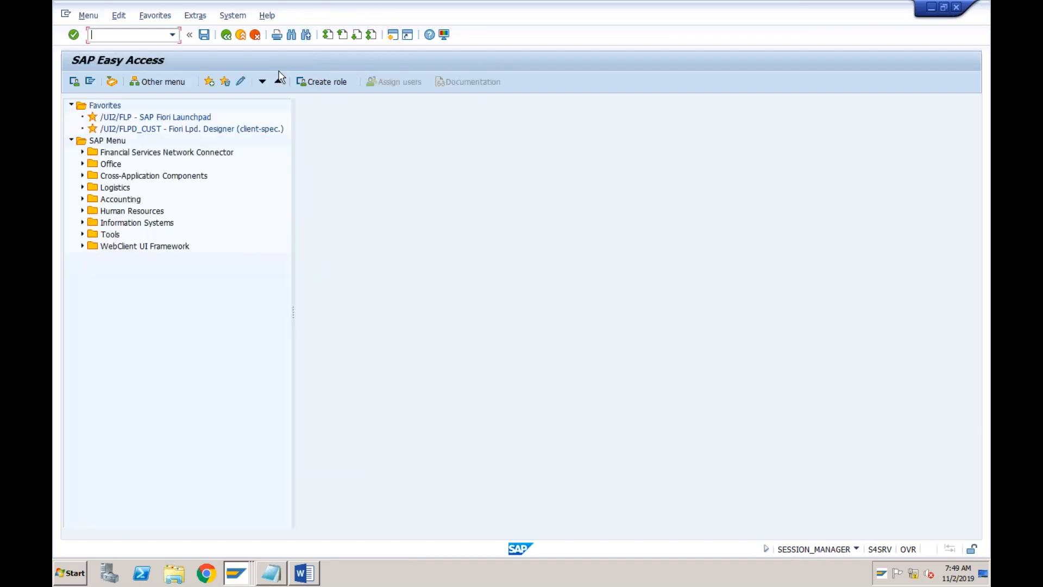
{"action": "type", "text": "fb5"}
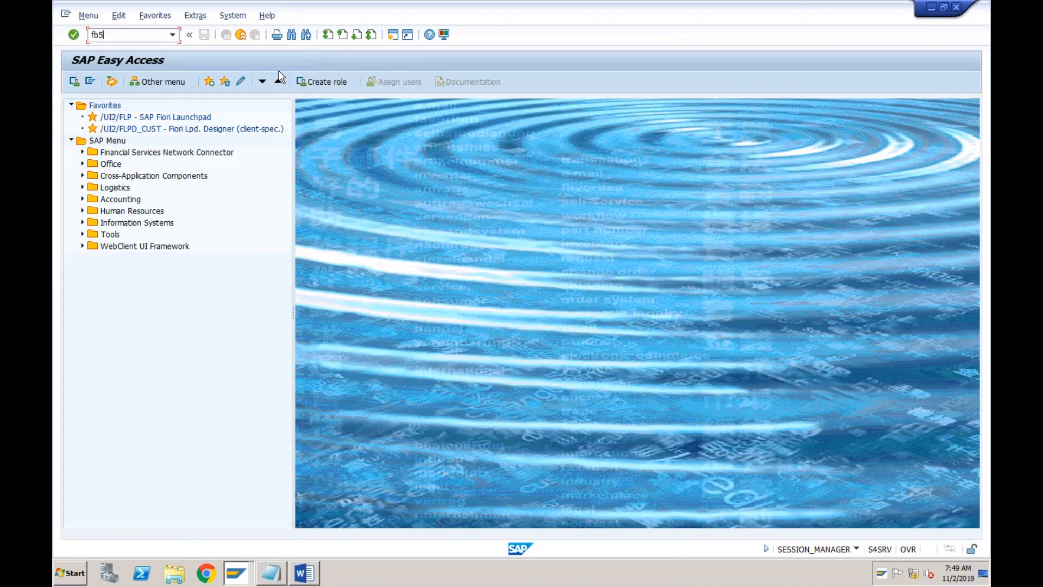
{"action": "type", "text": "0"}
{"action": "key", "text": "Return"}
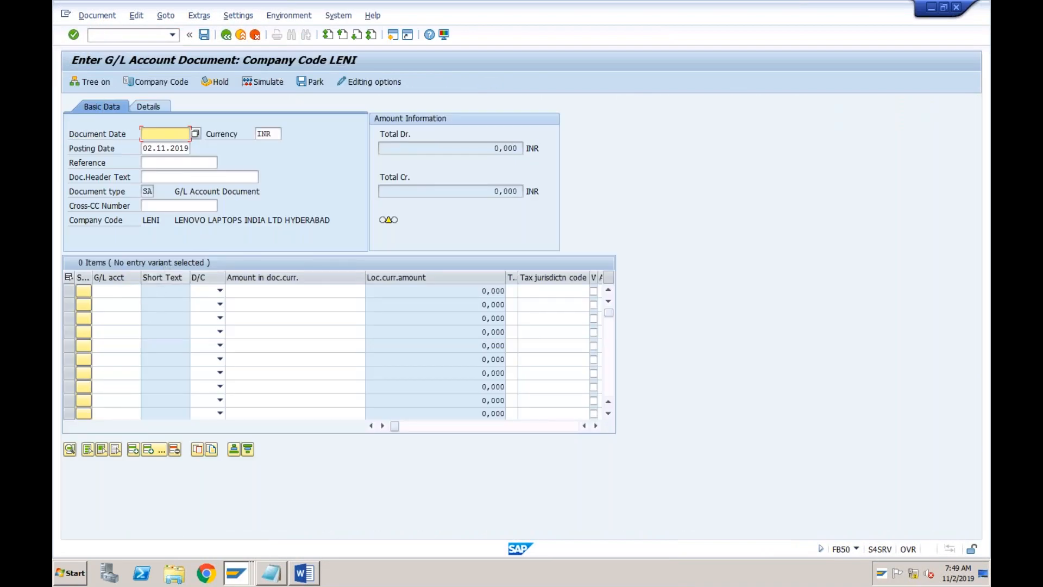
{"action": "left_click", "coordinate": [165, 147]}
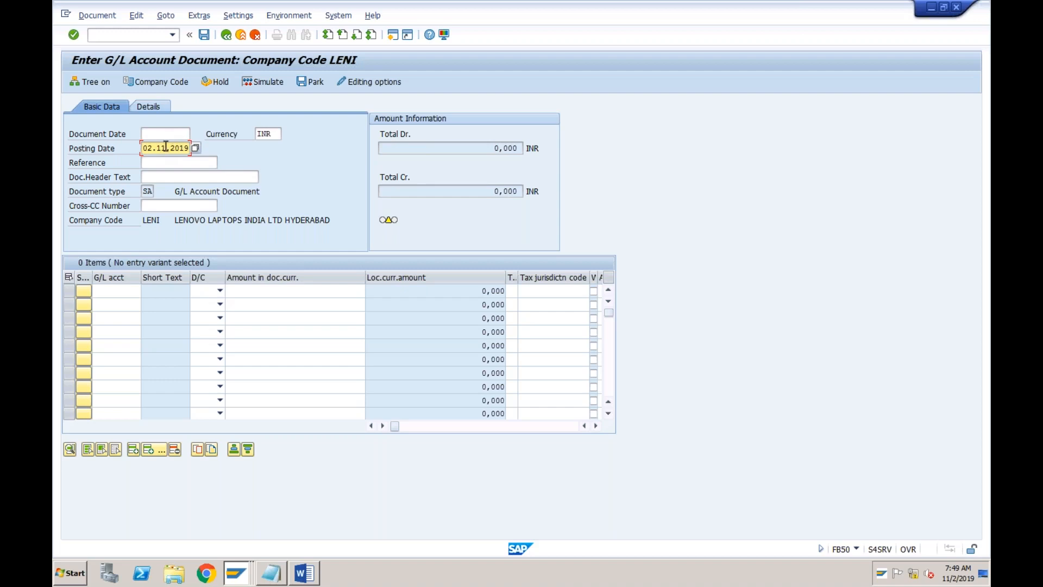
{"action": "left_click", "coordinate": [162, 134]}
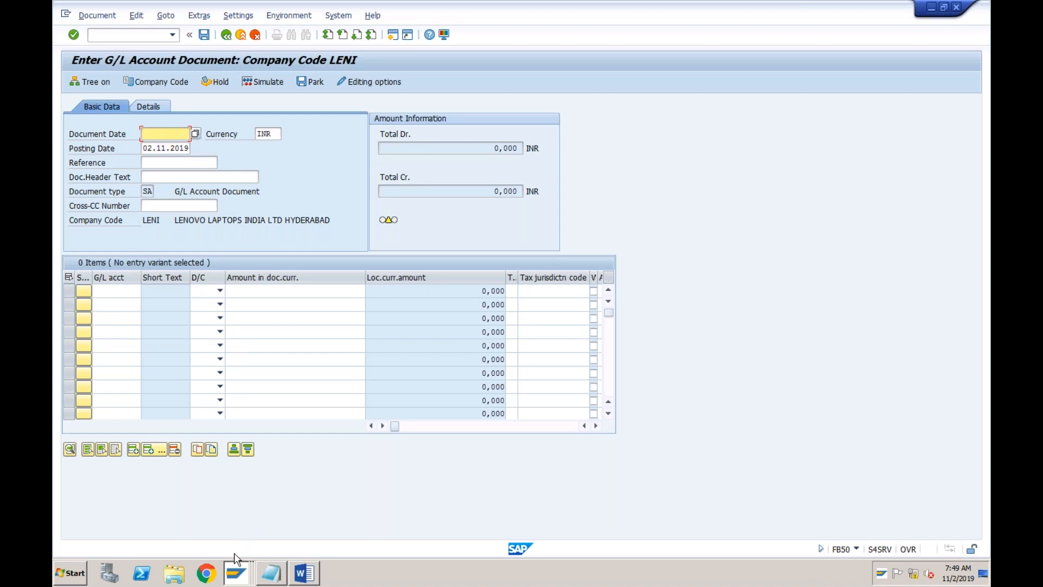
- Return to the ABCI vendor invoice in SAP and examine its invoice date, posting date, amount, vendor and reference fields
{"action": "left_click", "coordinate": [233, 570]}
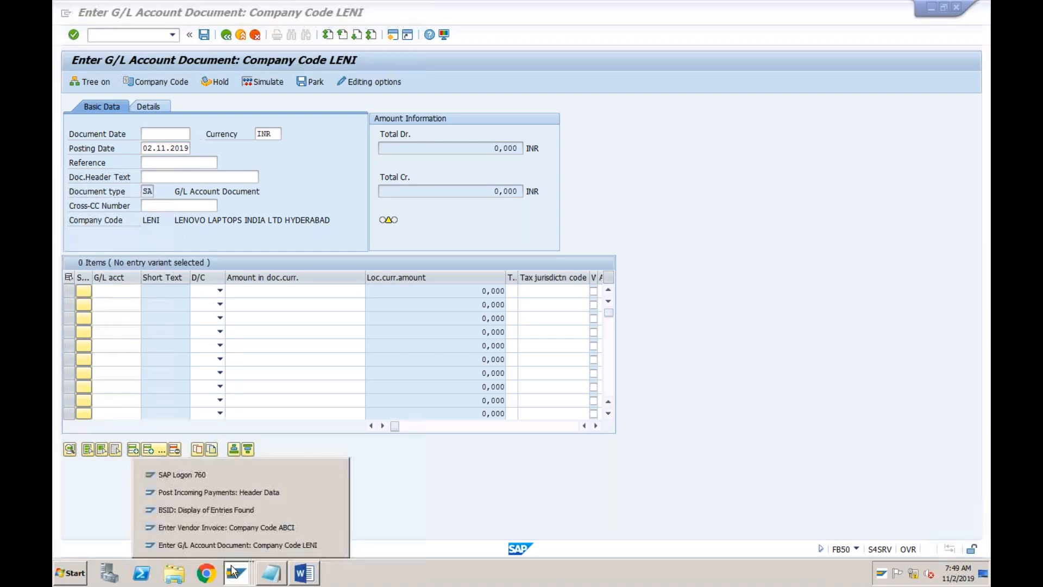
{"action": "left_click", "coordinate": [241, 526]}
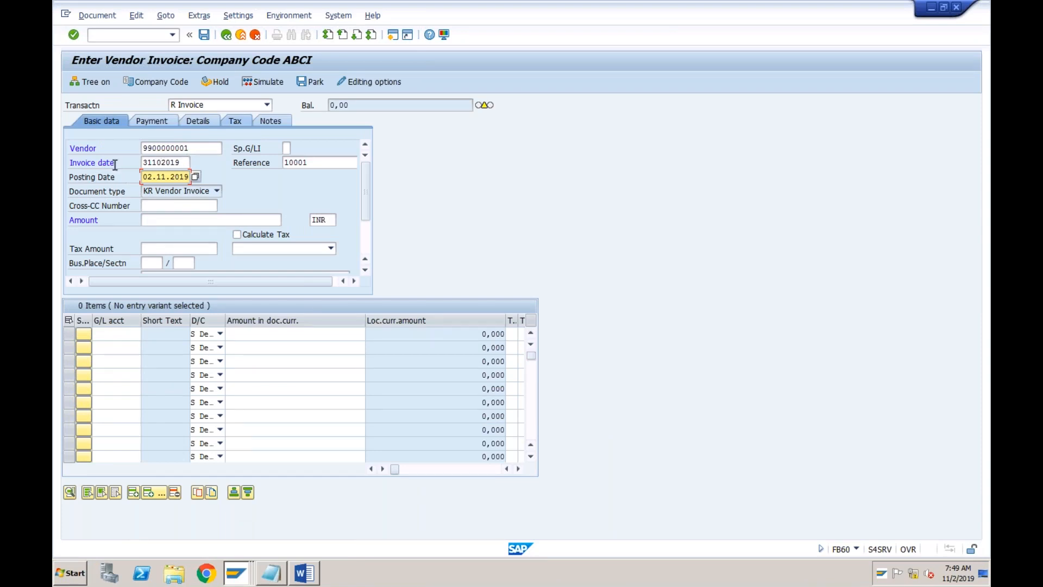
{"action": "left_click", "coordinate": [182, 161]}
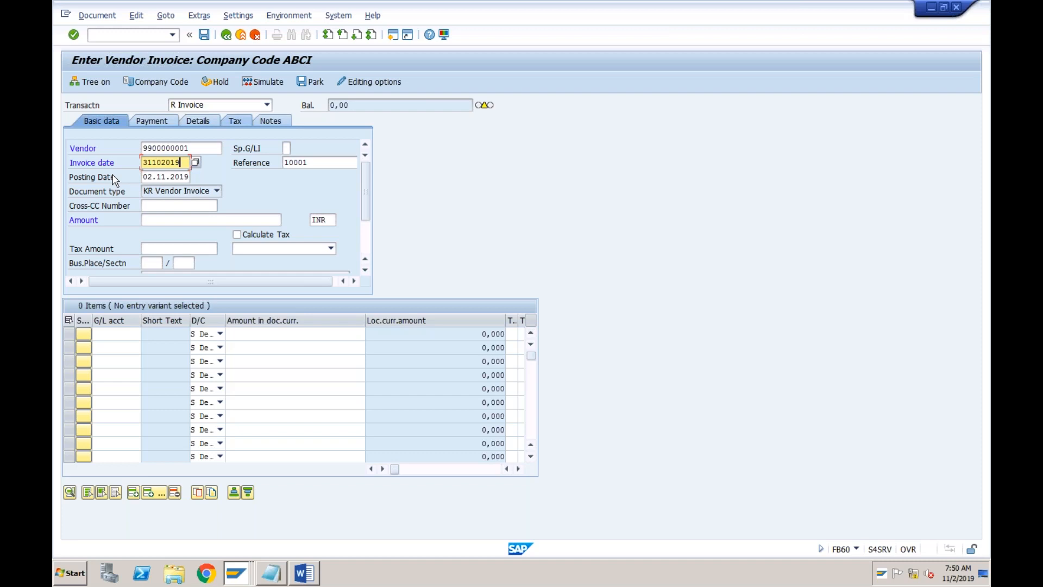
{"action": "left_click", "coordinate": [158, 176]}
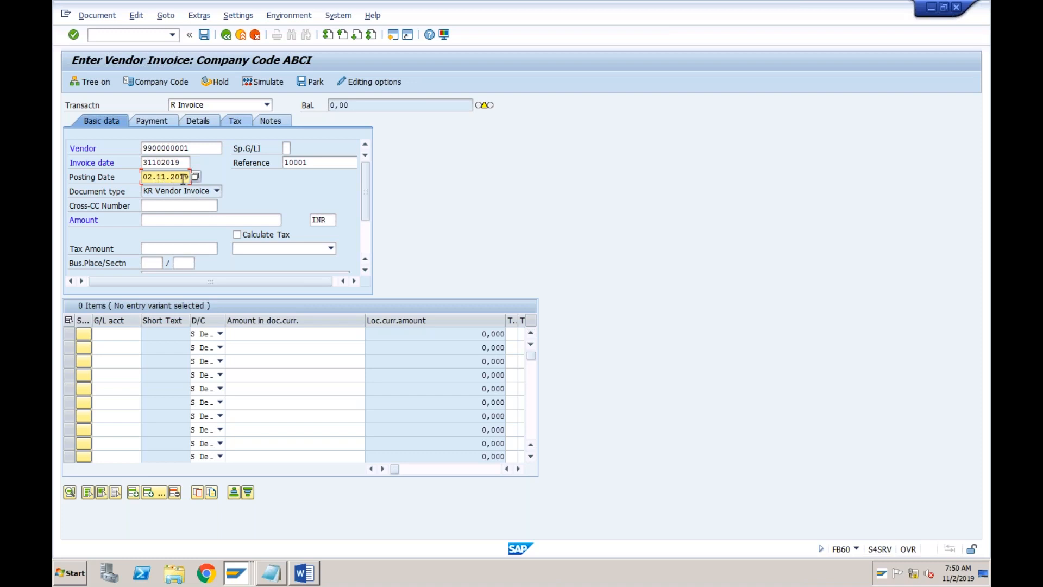
{"action": "left_click", "coordinate": [158, 177]}
{"action": "left_click", "coordinate": [181, 165]}
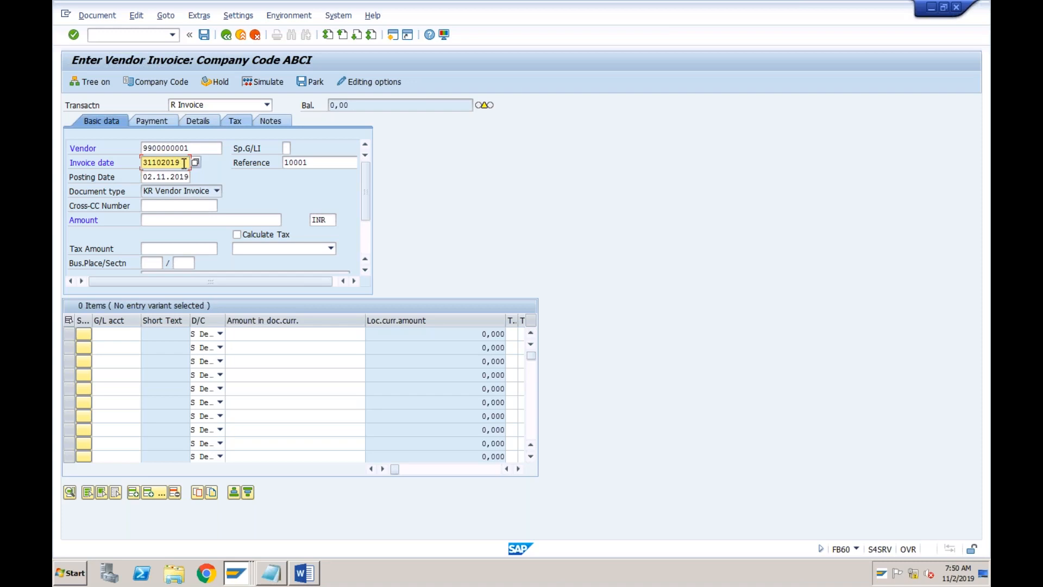
{"action": "left_click", "coordinate": [154, 178]}
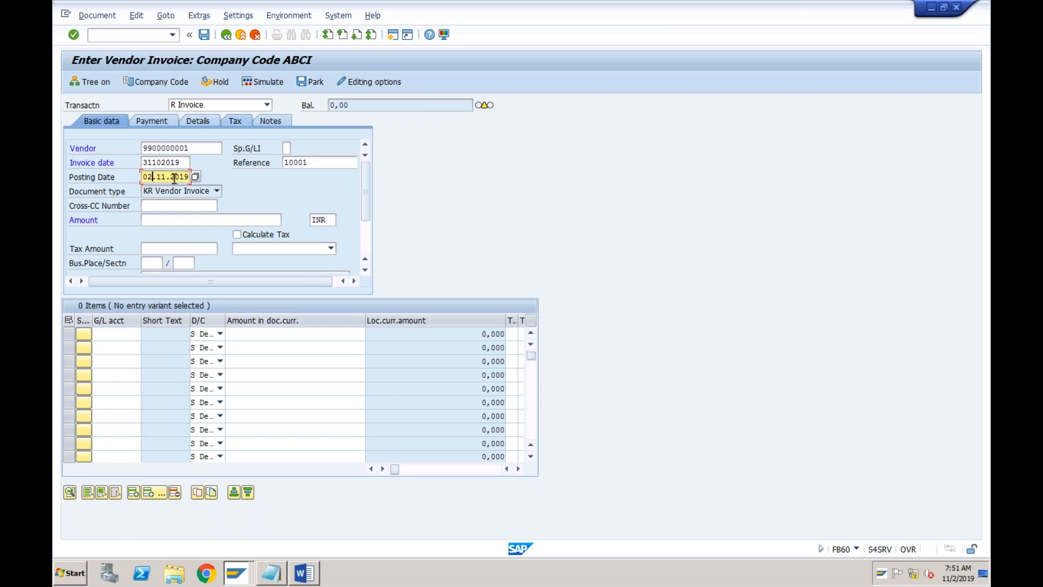
{"action": "left_click", "coordinate": [164, 223]}
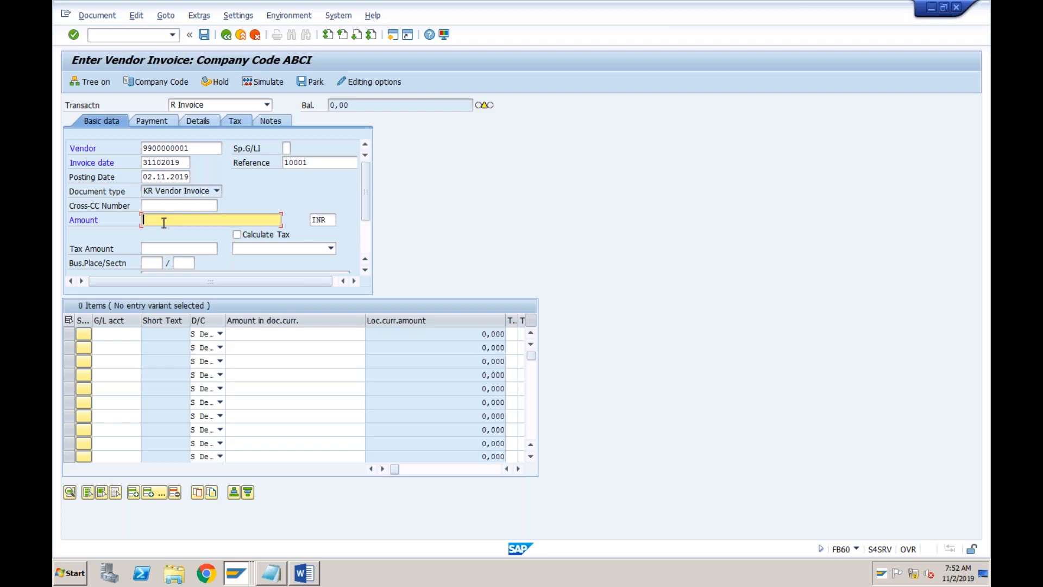
{"action": "left_click", "coordinate": [170, 178]}
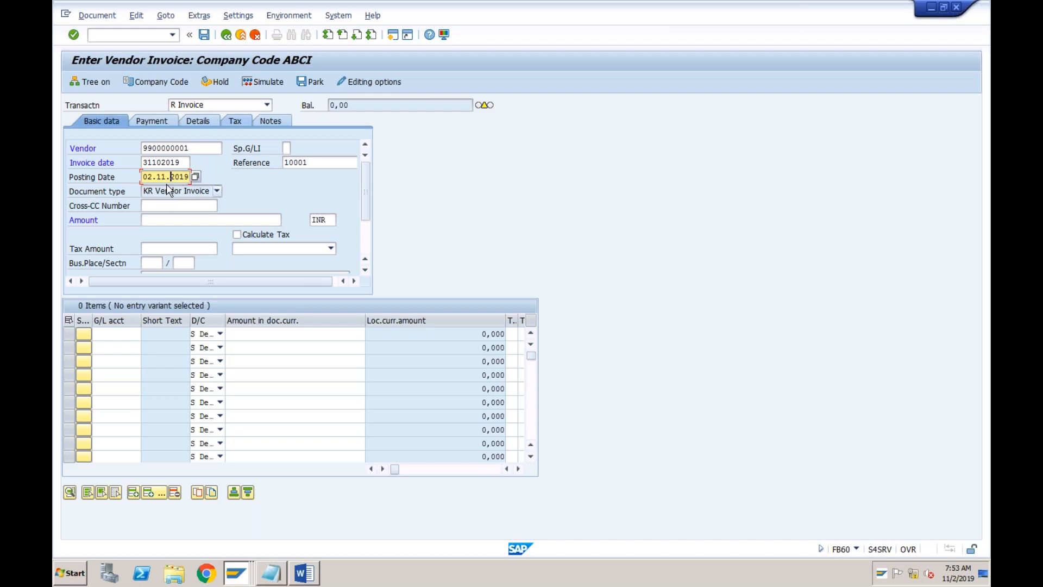
{"action": "left_click", "coordinate": [176, 168]}
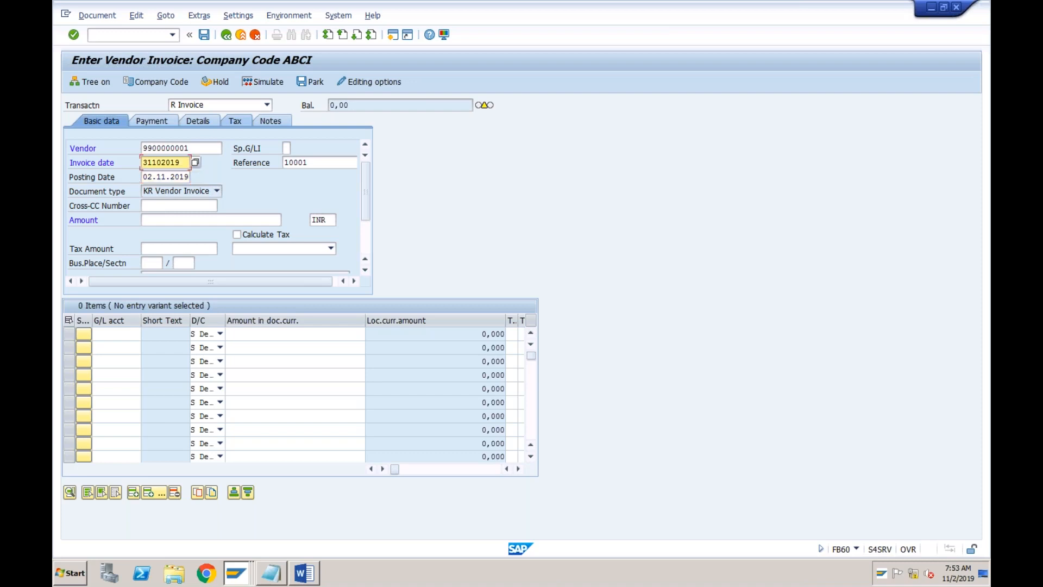
{"action": "left_click", "coordinate": [191, 152]}
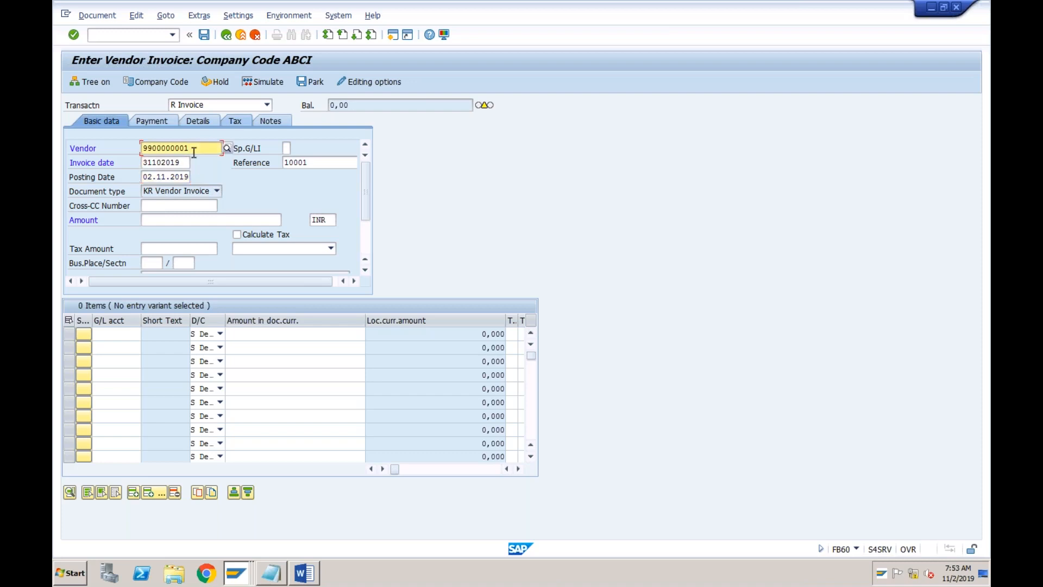
{"action": "left_click", "coordinate": [320, 164]}
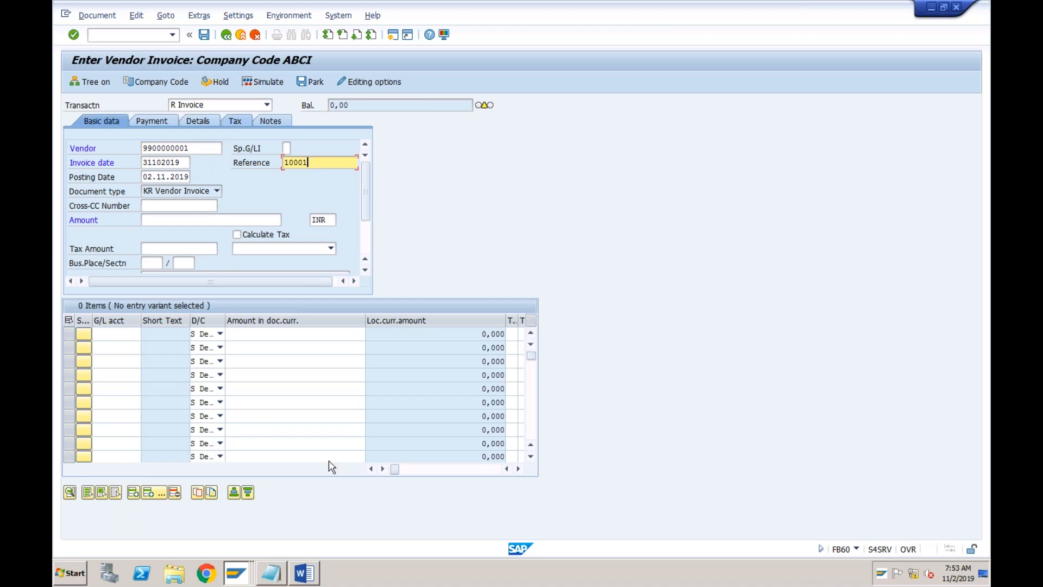
- Check the total value in the Word invoice and enter 25000 as the amount in the SAP vendor invoice
{"action": "left_click", "coordinate": [303, 573]}
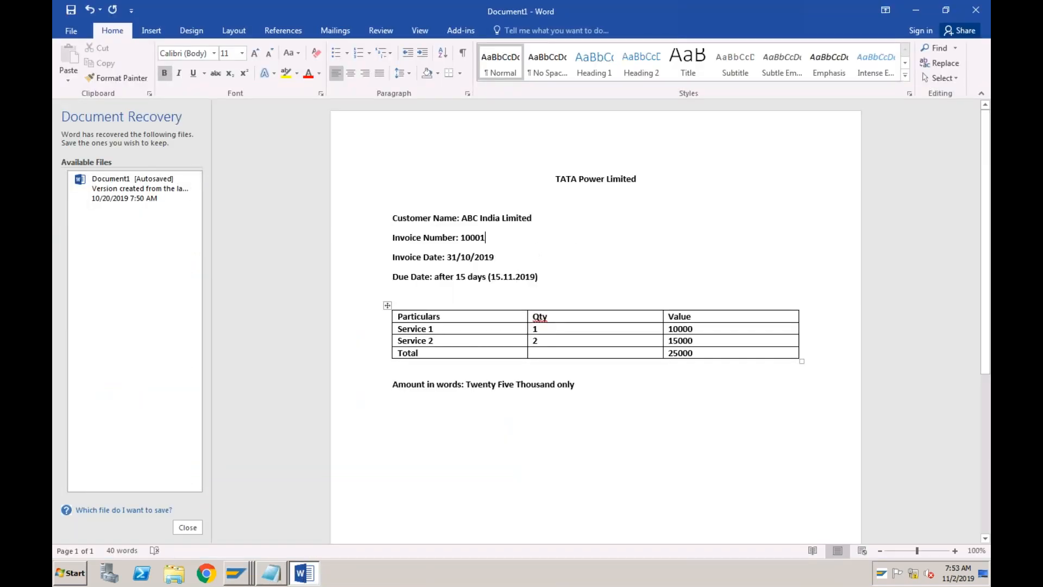
{"action": "left_click", "coordinate": [694, 351]}
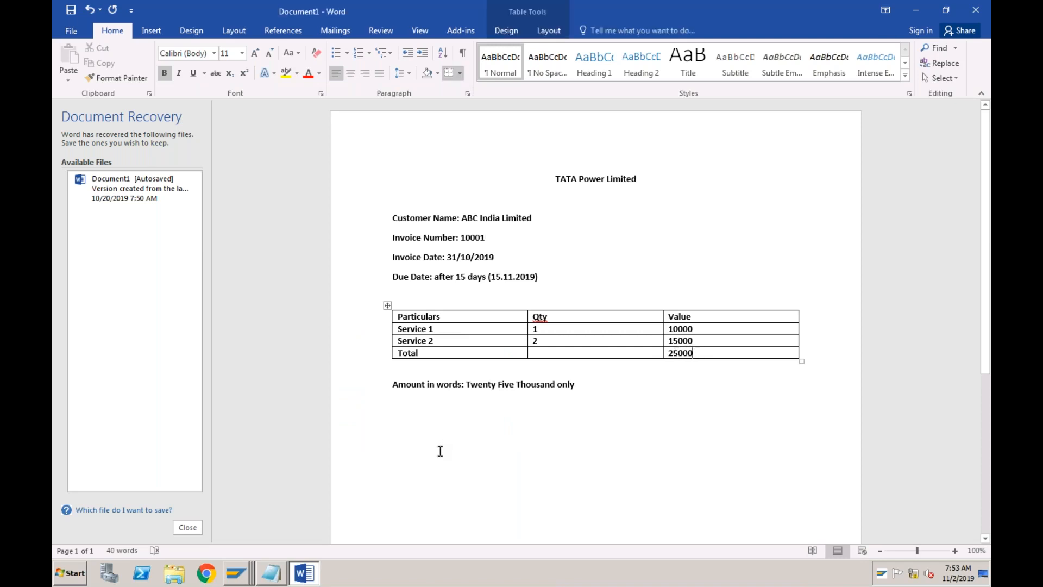
{"action": "left_click", "coordinate": [243, 576]}
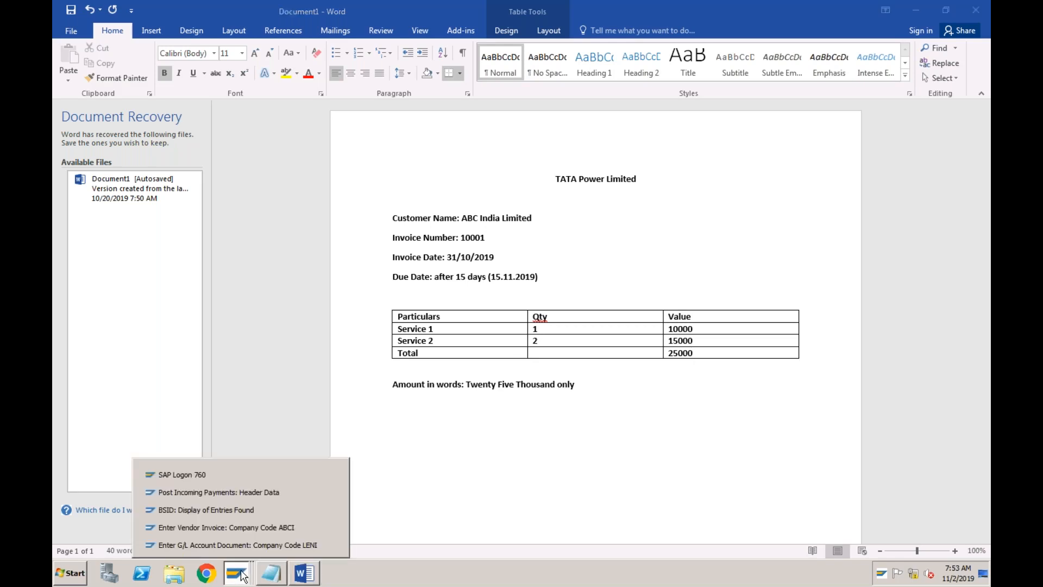
{"action": "left_click", "coordinate": [243, 523]}
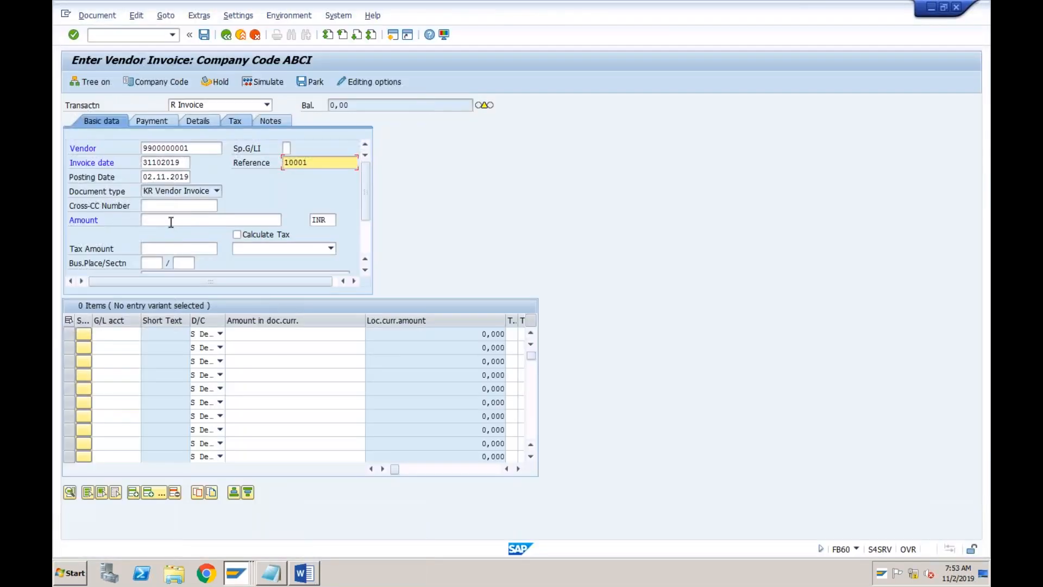
{"action": "left_click", "coordinate": [170, 220]}
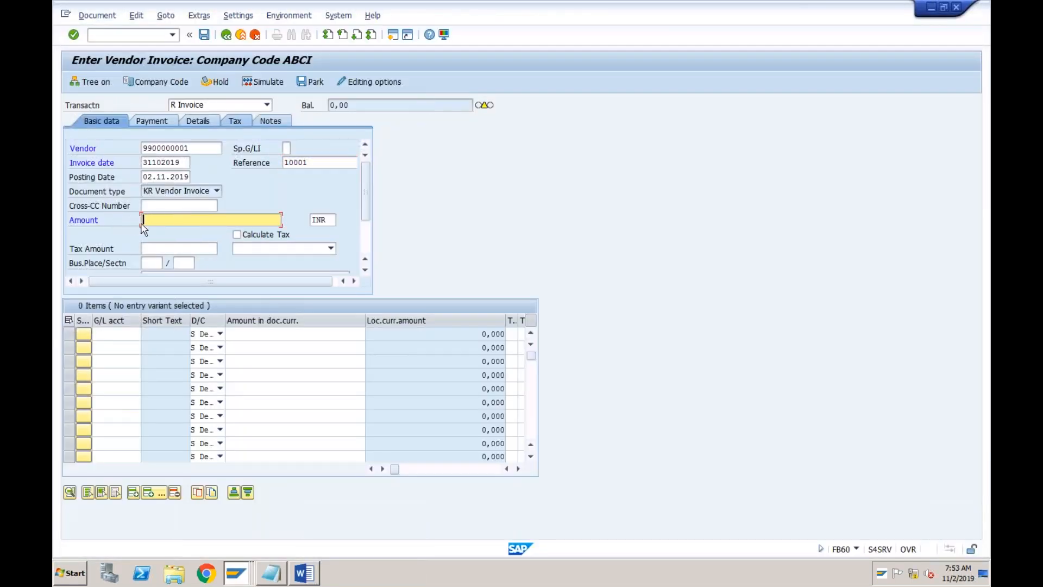
{"action": "type", "text": "25000"}
- In the Word invoice table, add (Electricity) after Service 1 and (Rent) after Service 2
{"action": "left_click", "coordinate": [301, 575]}
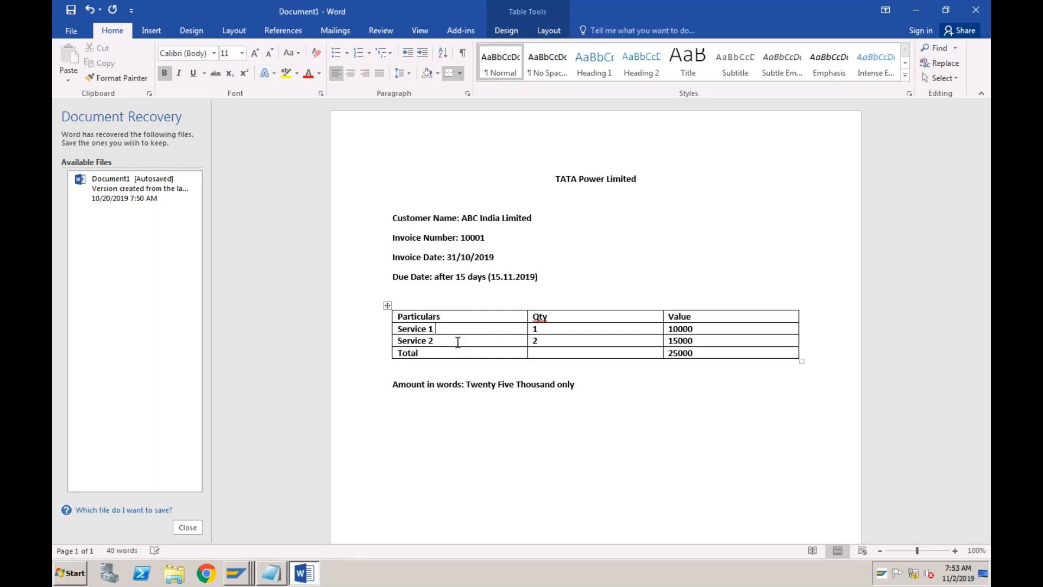
{"action": "type", "text": "("}
{"action": "type", "text": "Electricity)"}
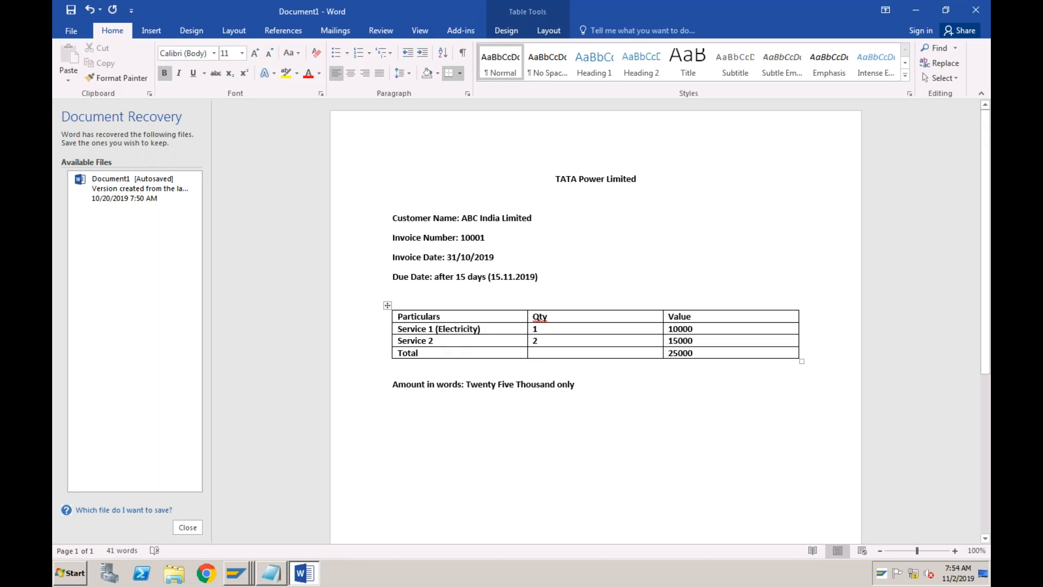
{"action": "type", "text": "("}
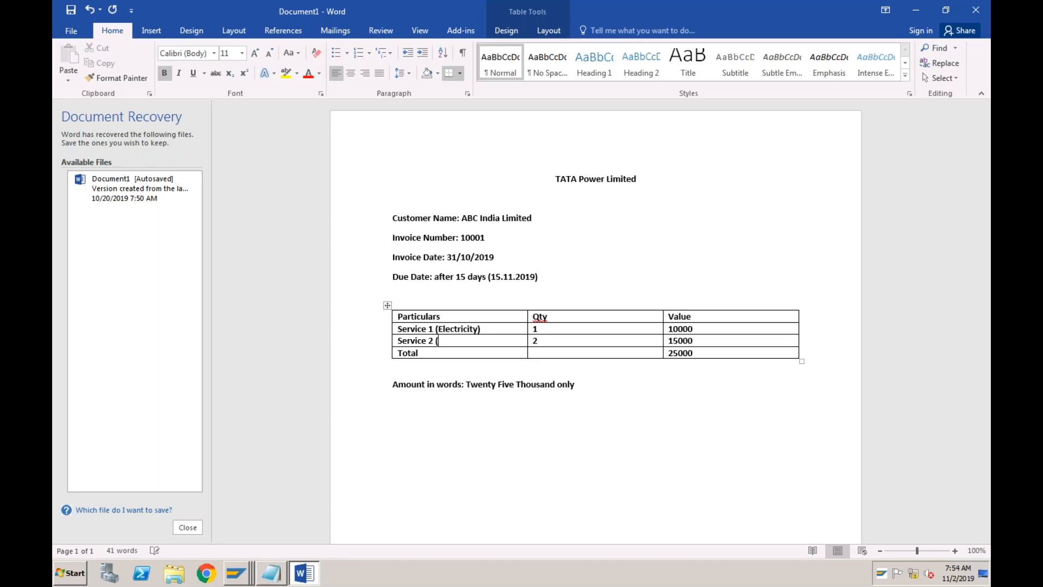
{"action": "type", "text": "Rent)"}
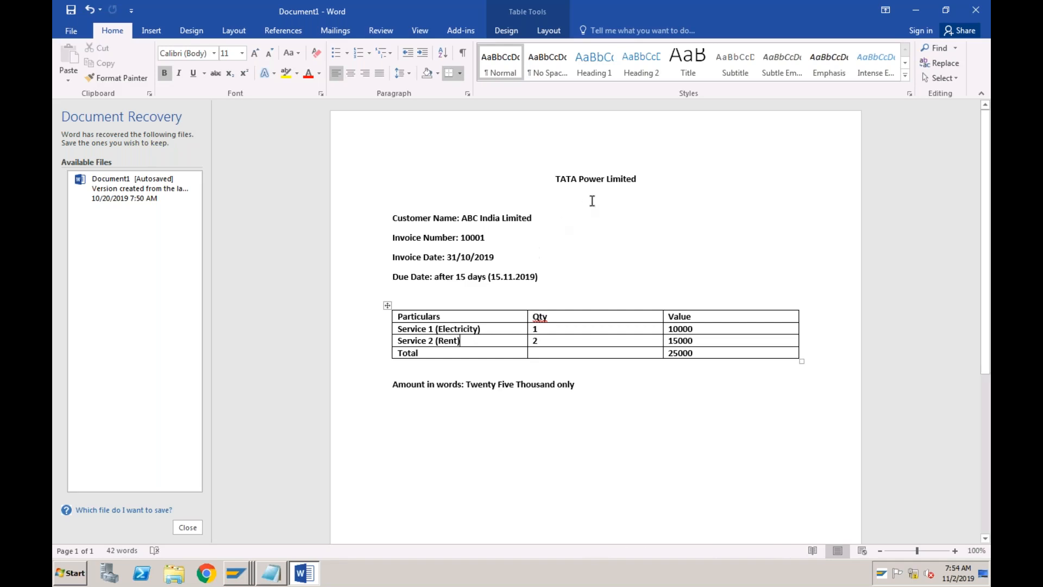
{"action": "left_click", "coordinate": [485, 331]}
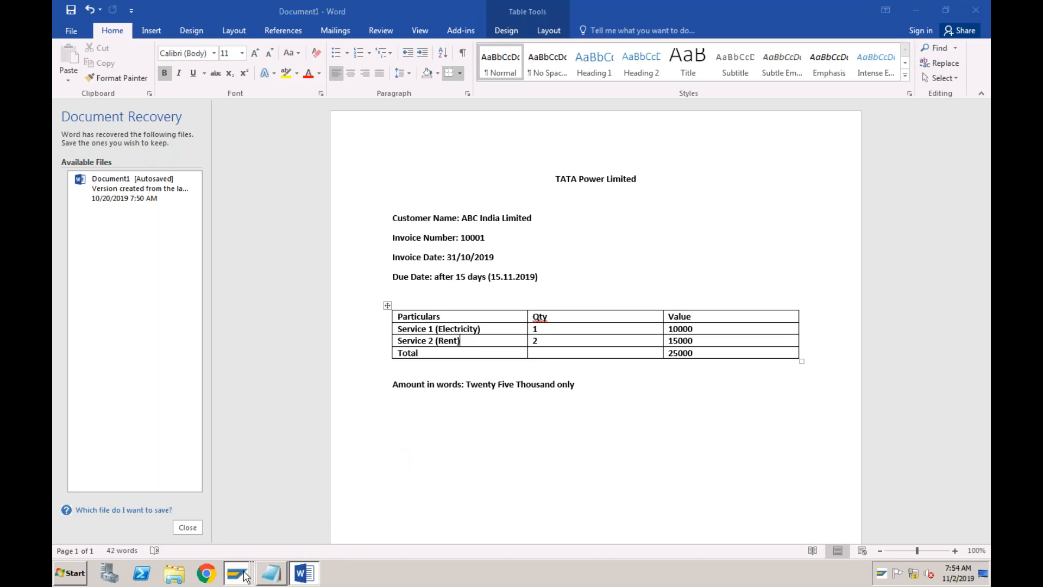
- Back in the SAP vendor invoice, look up the G/L accounts of company code ABCI for the first line item and close the list without choosing one
{"action": "mouse_move", "coordinate": [251, 573]}
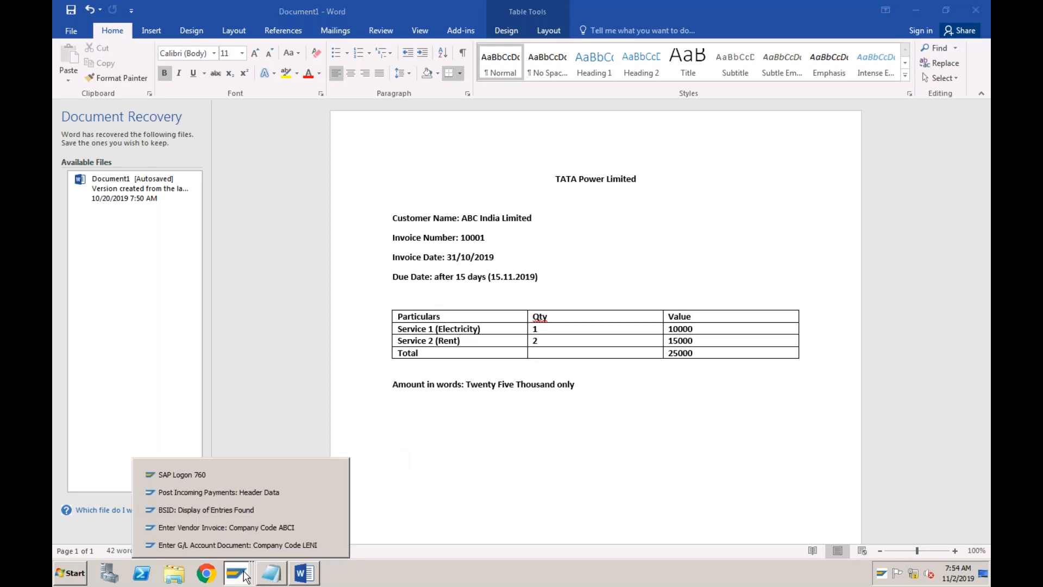
{"action": "left_click", "coordinate": [249, 527]}
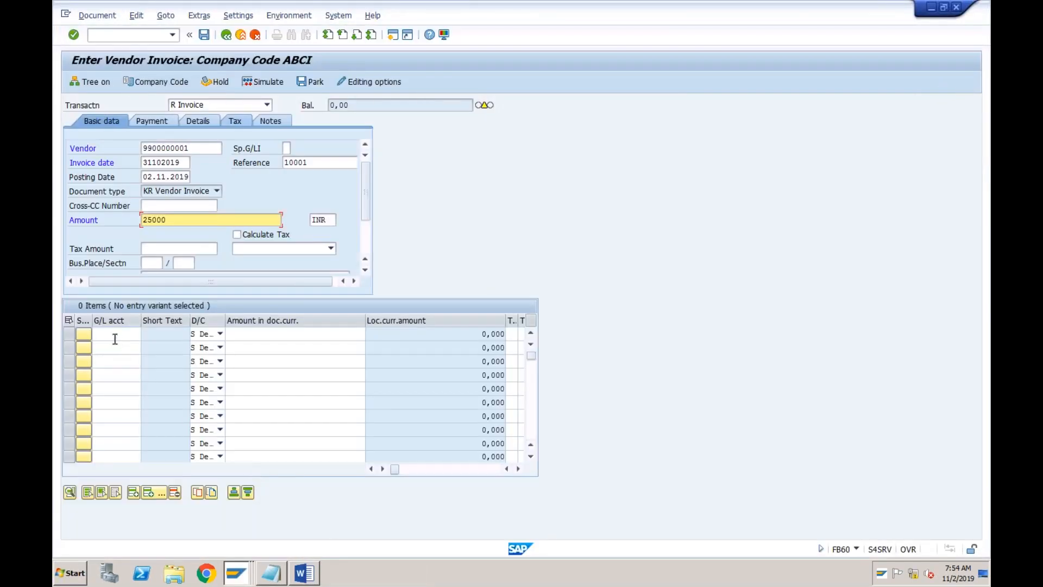
{"action": "left_click", "coordinate": [114, 335]}
{"action": "key", "text": "F4"}
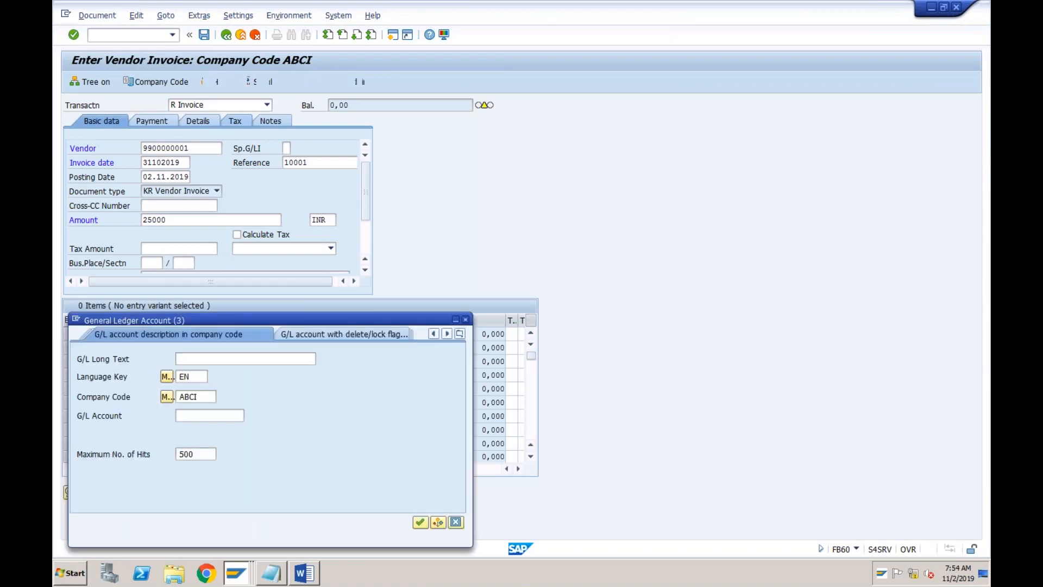
{"action": "key", "text": "Return"}
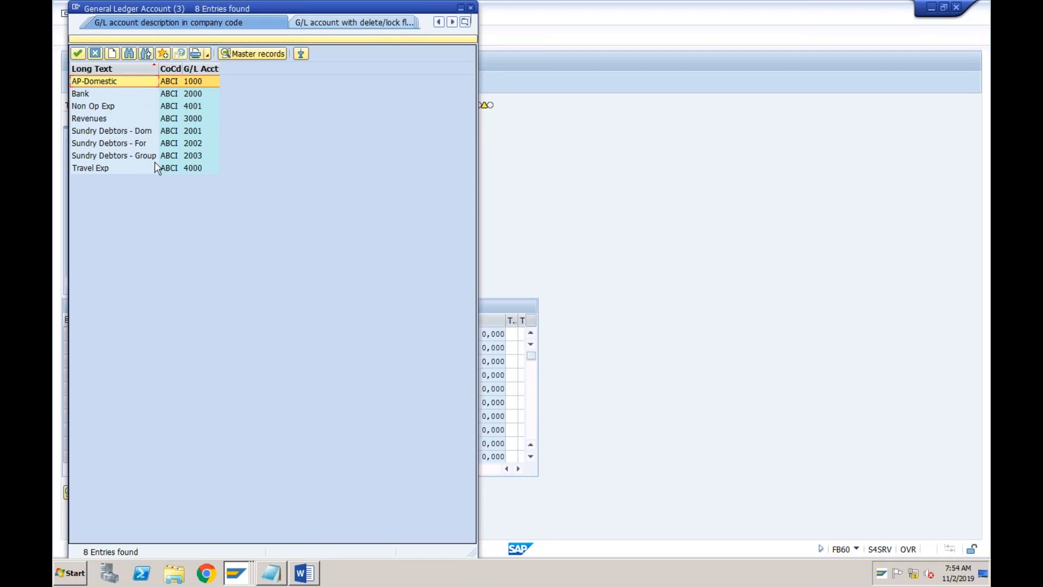
{"action": "left_click", "coordinate": [195, 168]}
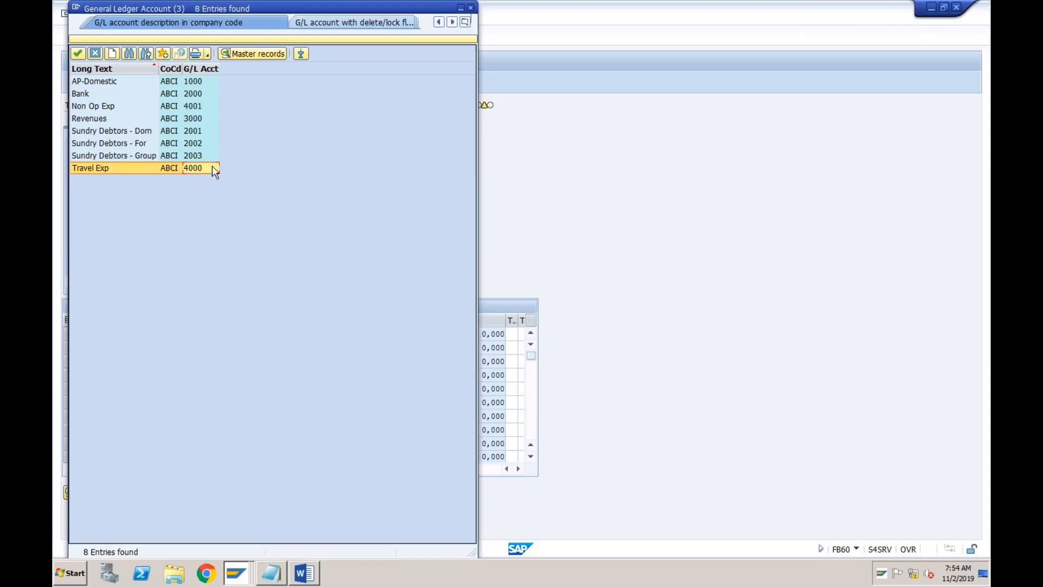
{"action": "left_click_drag", "start_coordinate": [308, 12], "coordinate": [328, 67]}
{"action": "left_click", "coordinate": [491, 67]}
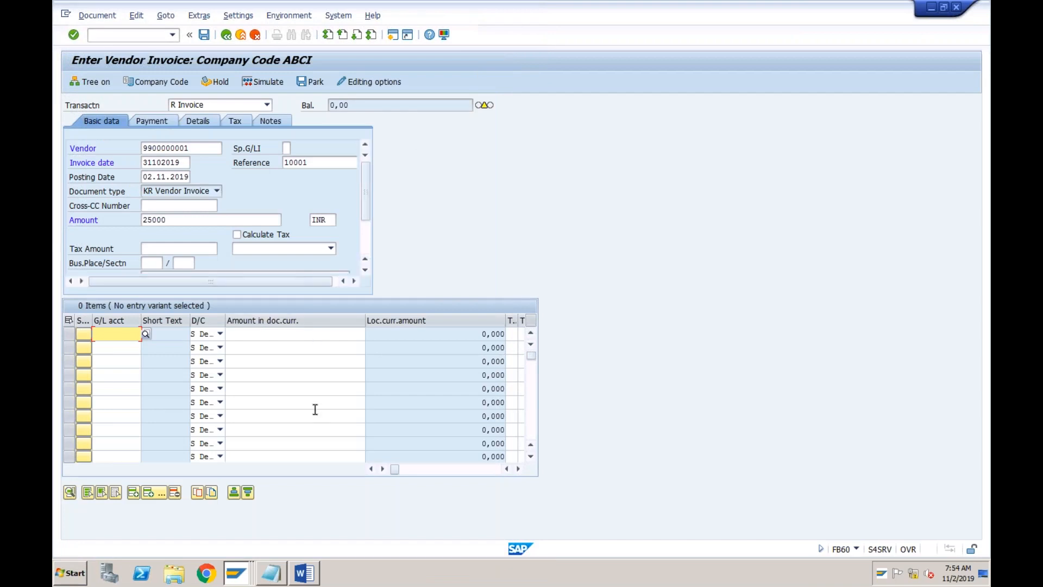
- Check the Service 1 description in the Word invoice and highlight the word Electricity
{"action": "left_click", "coordinate": [307, 578]}
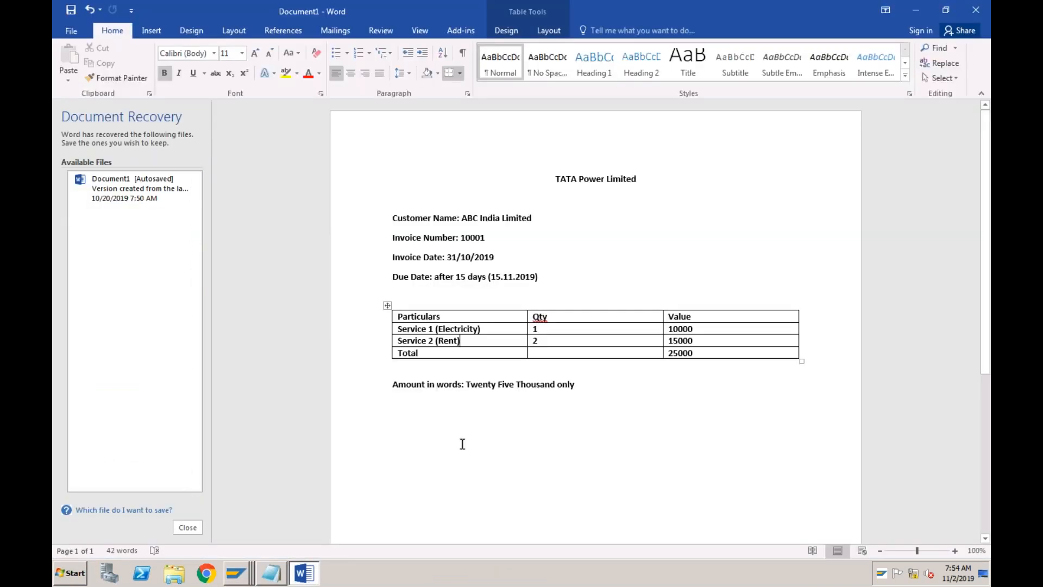
{"action": "left_click", "coordinate": [489, 329]}
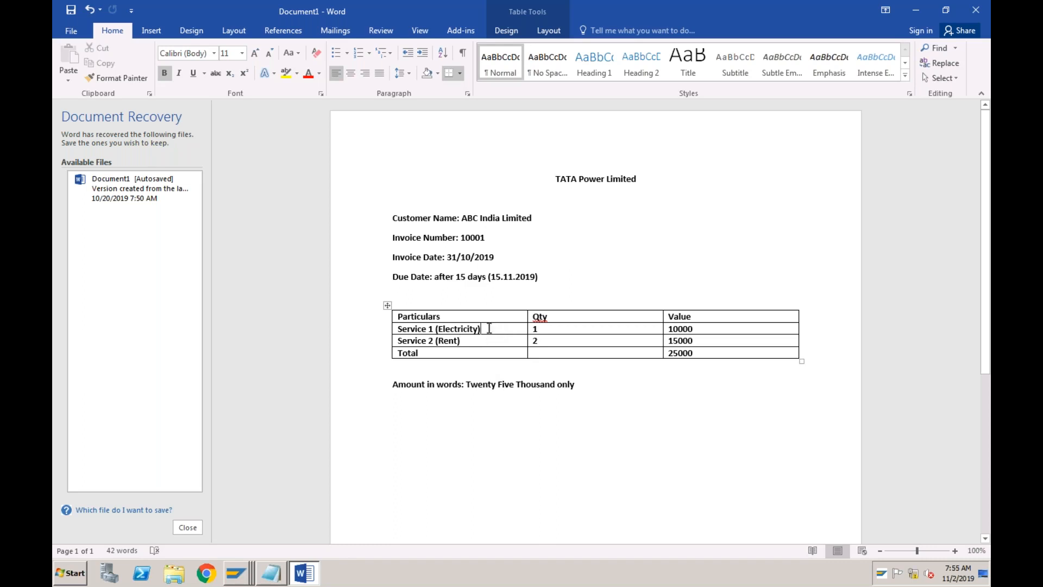
{"action": "left_click", "coordinate": [471, 329]}
{"action": "left_click", "coordinate": [478, 331]}
{"action": "left_click_drag", "start_coordinate": [478, 330], "coordinate": [440, 331]}
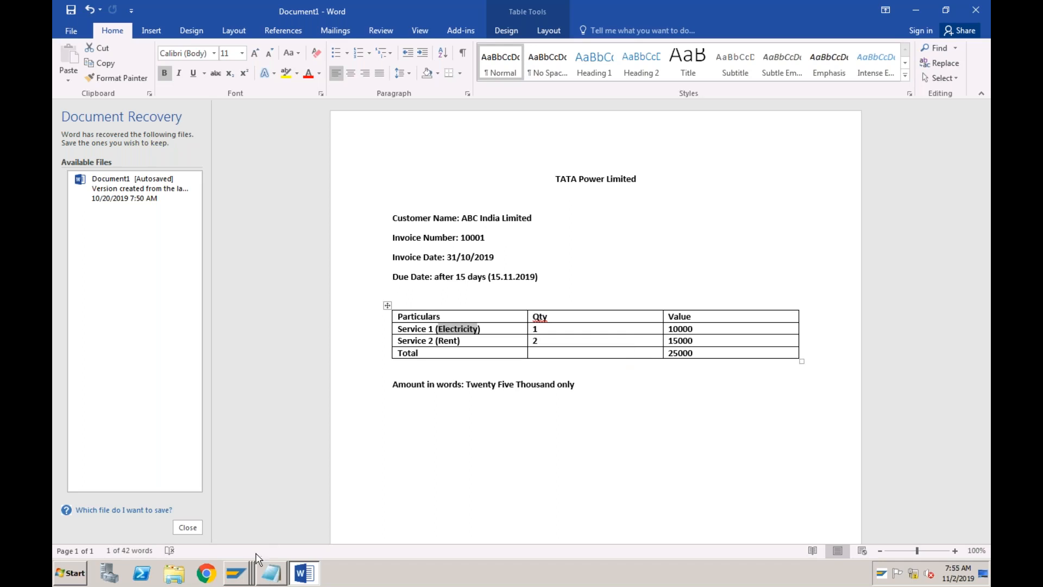
- Open transaction FS00 from SAP's Post Incoming Payments session and switch the G/L account tree to company code ABCI
{"action": "left_click", "coordinate": [245, 574]}
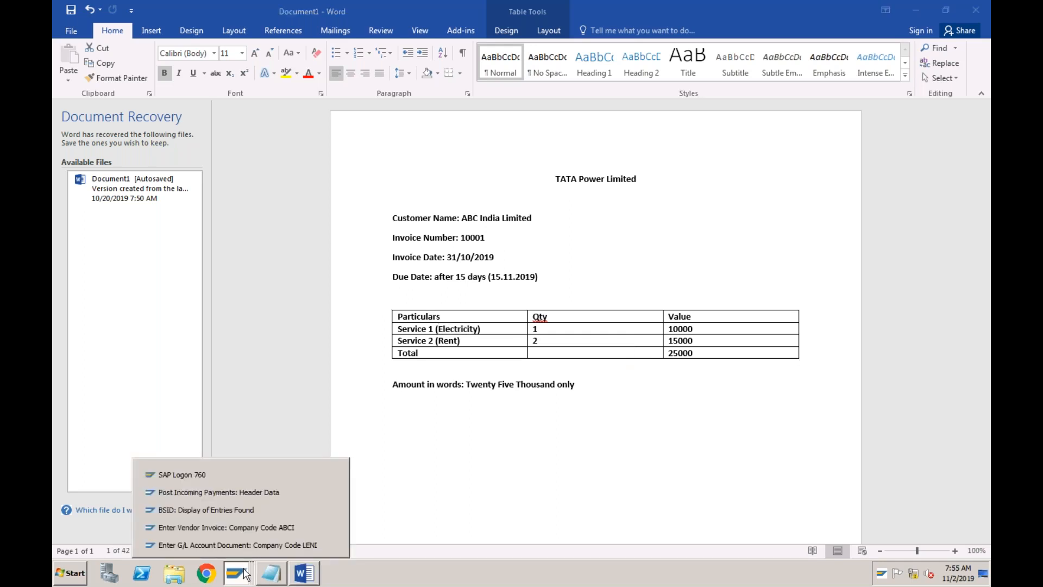
{"action": "left_click", "coordinate": [257, 492]}
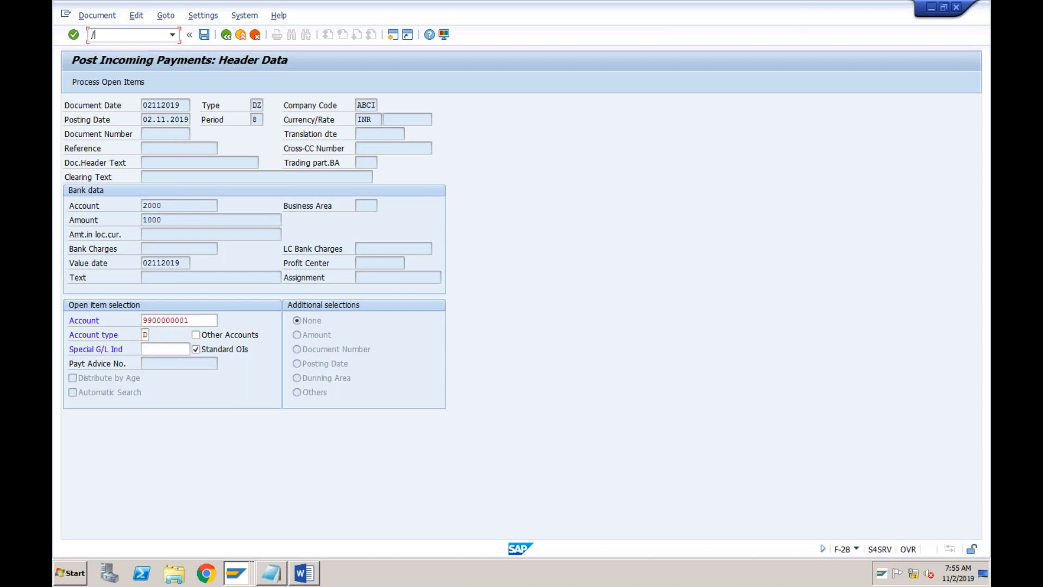
{"action": "type", "text": "/nfs00"}
{"action": "key", "text": "Return"}
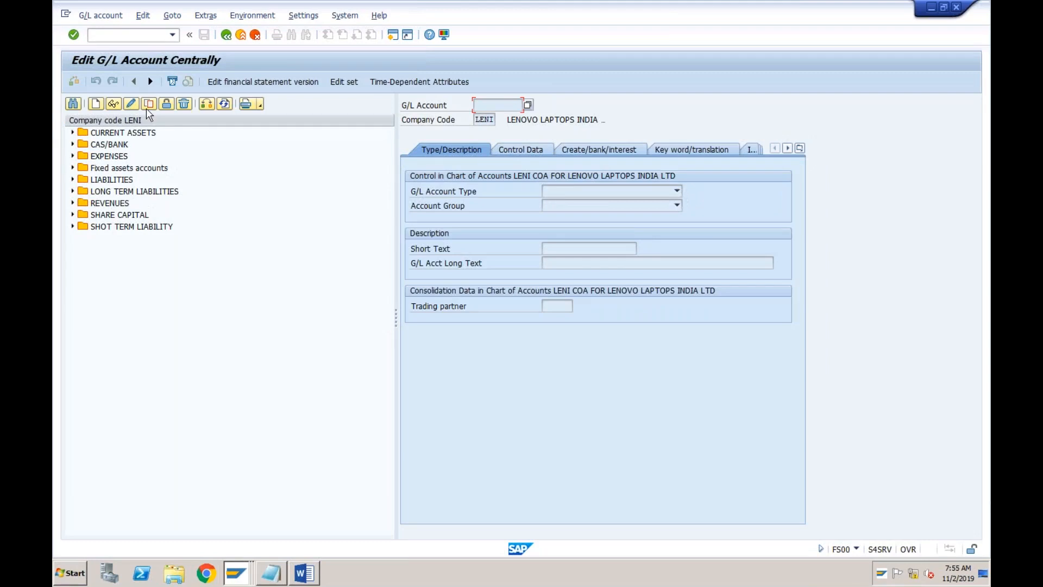
{"action": "left_click", "coordinate": [207, 106]}
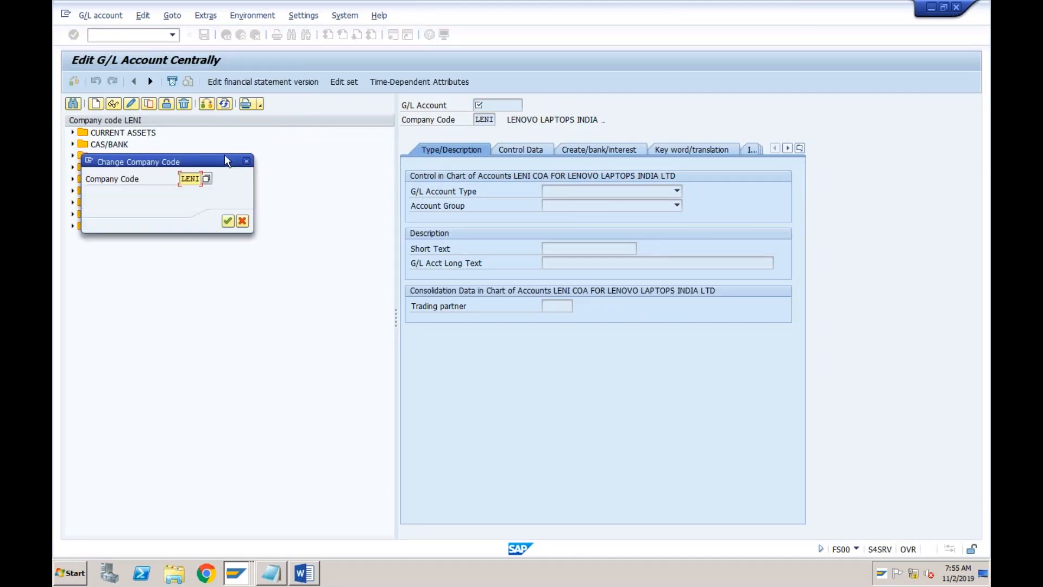
{"action": "type", "text": "abci"}
{"action": "key", "text": "Return"}
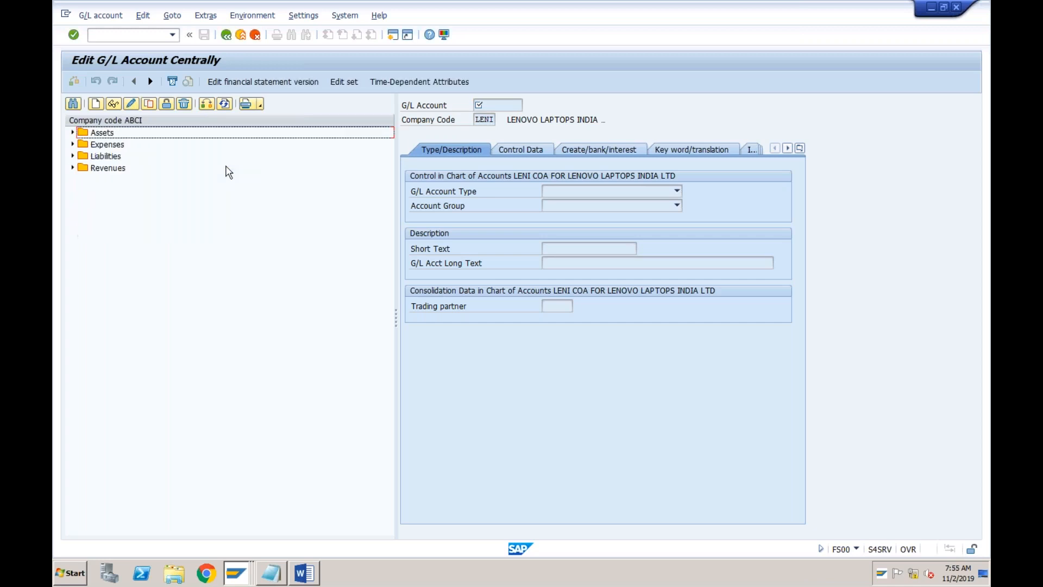
- Copy the Travel Exp account 4000 from the Expenses group to new G/L account 4002 in company code ABCI
{"action": "left_click", "coordinate": [73, 144]}
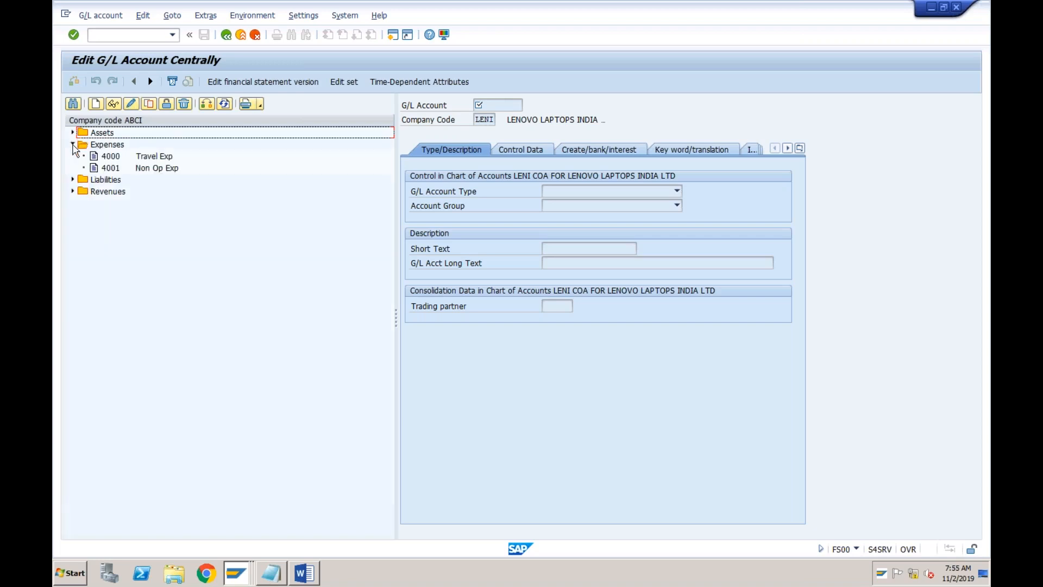
{"action": "left_click", "coordinate": [118, 158]}
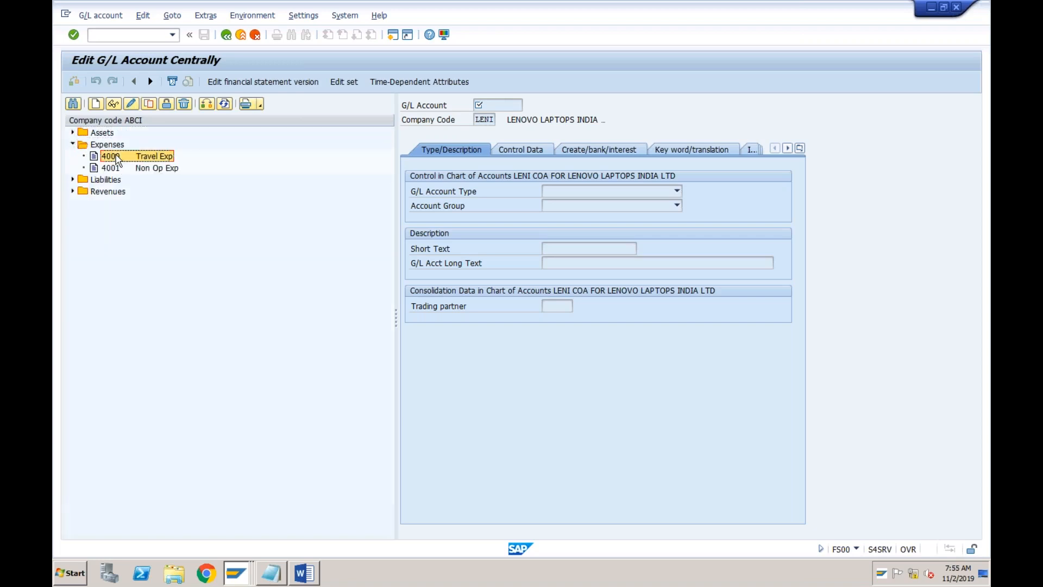
{"action": "left_click", "coordinate": [150, 106]}
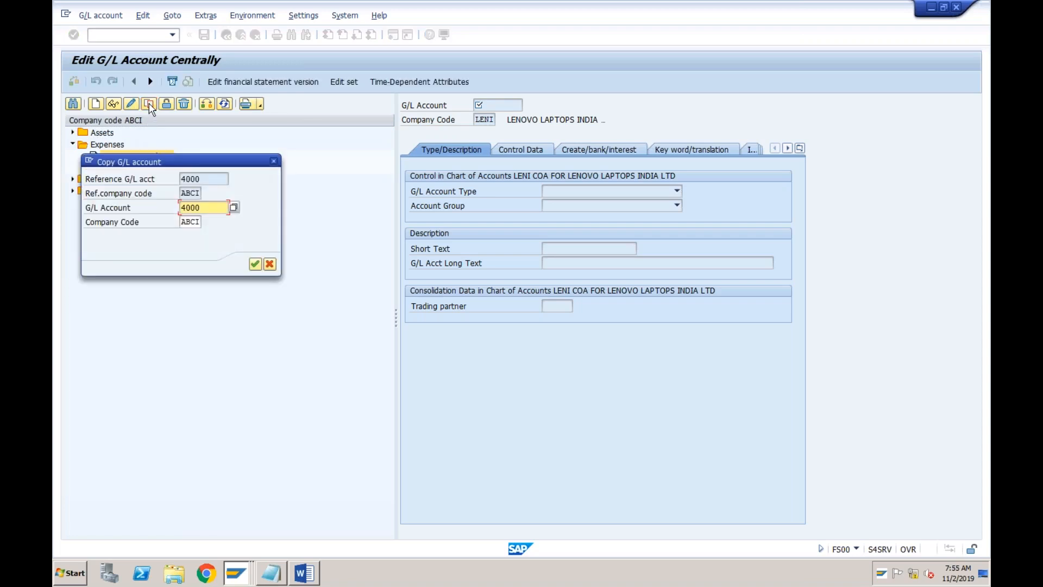
{"action": "key", "text": "BackSpace"}
{"action": "type", "text": "2"}
{"action": "left_click", "coordinate": [255, 265]}
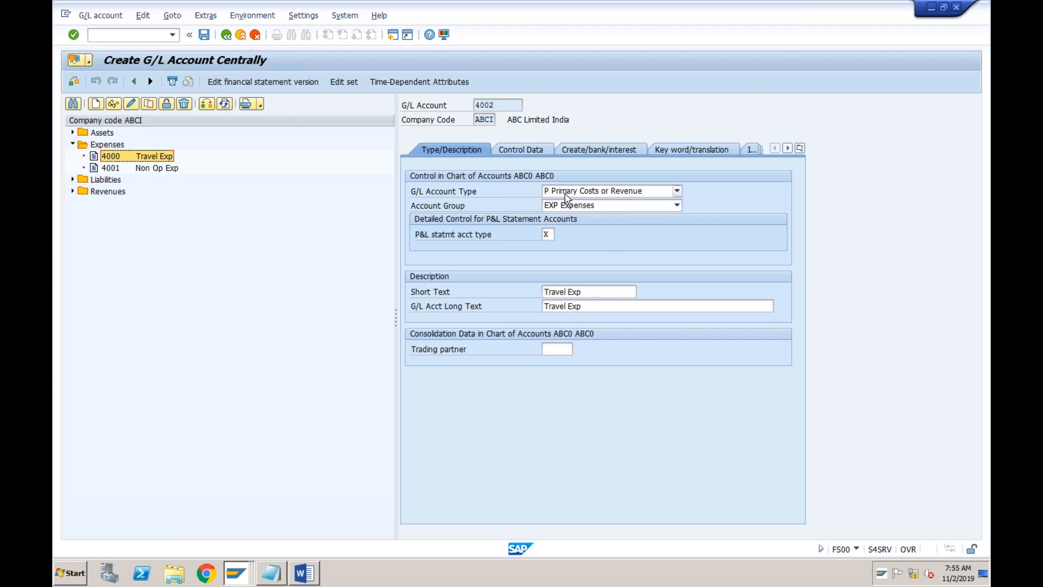
- Keep the G/L account type P Primary Costs or Revenue and set account 4002's short text to Electricity Charges
{"action": "left_click", "coordinate": [593, 194]}
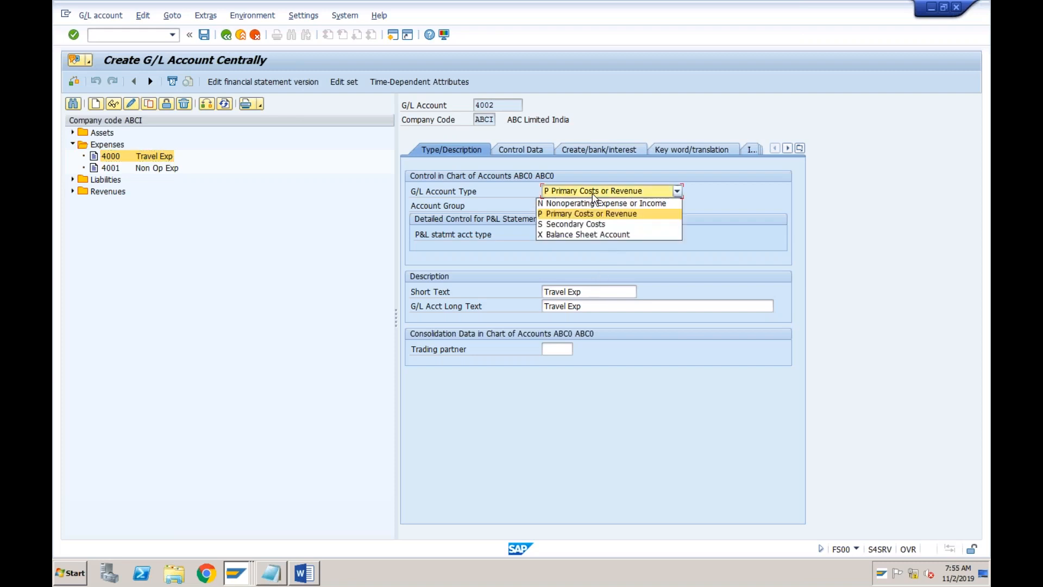
{"action": "left_click", "coordinate": [594, 196]}
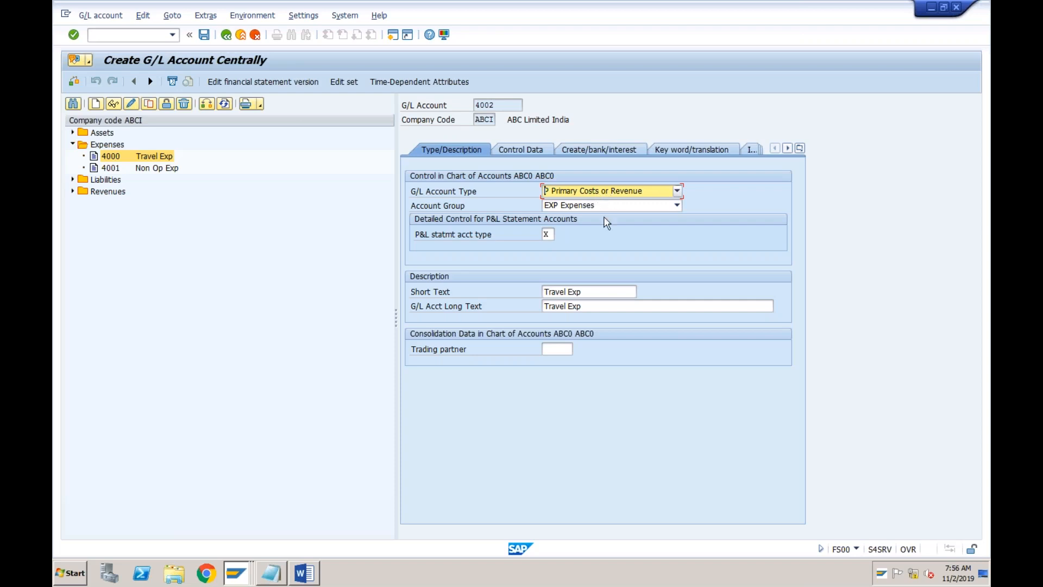
{"action": "left_click", "coordinate": [565, 292]}
{"action": "key", "text": "shift+End"}
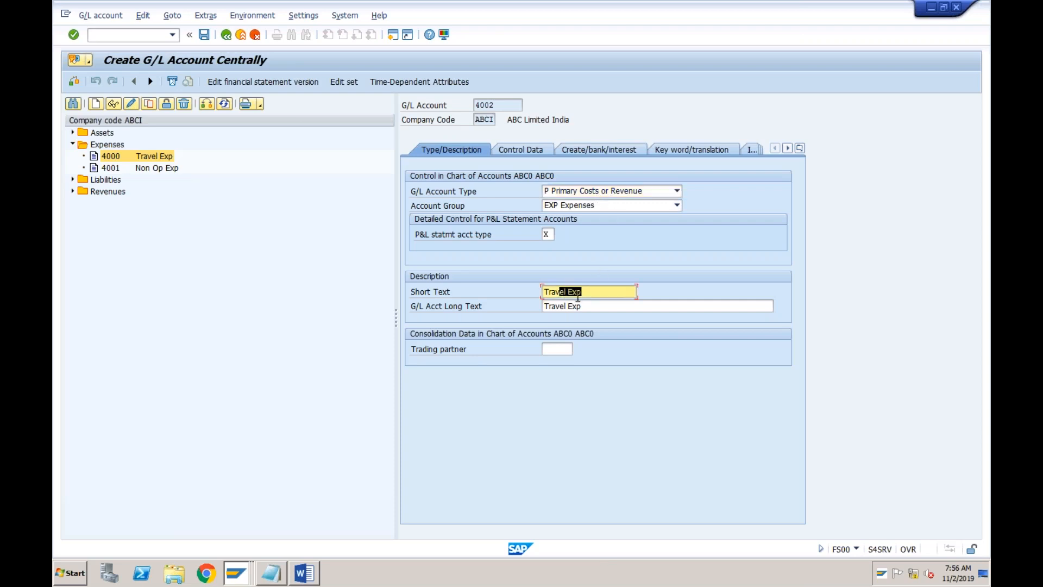
{"action": "left_click", "coordinate": [566, 292]}
{"action": "key", "text": "BackSpace"}
{"action": "key", "text": "BackSpace"}
{"action": "key", "text": "BackSpace"}
{"action": "key", "text": "BackSpace"}
{"action": "key", "text": "BackSpace"}
{"action": "key", "text": "BackSpace"}
{"action": "type", "text": "Electricity Charges"}
{"action": "key", "text": "Tab"}
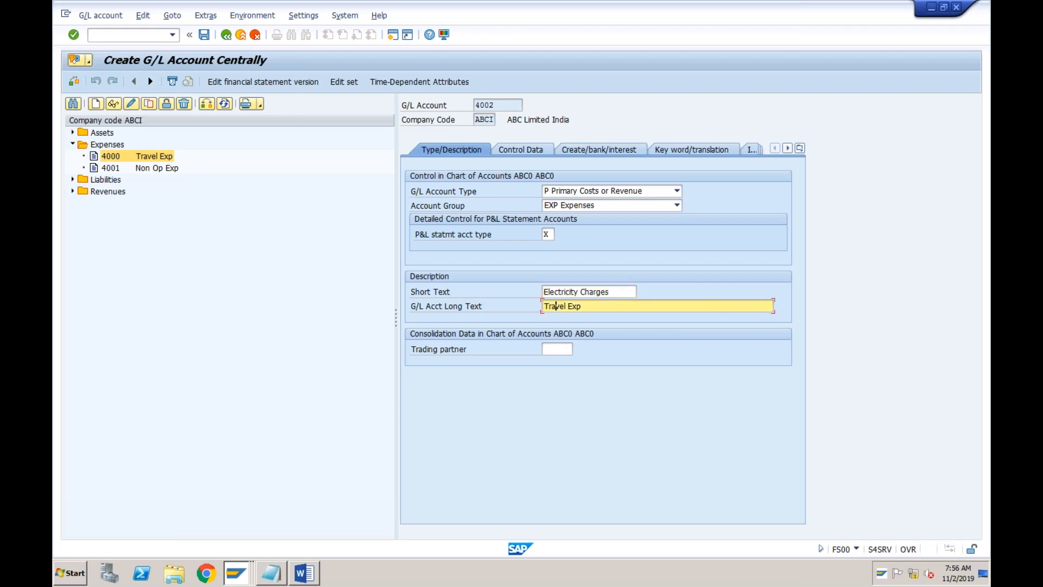
- Clear the G/L account long text of account 4002 and save the new account
{"action": "left_click", "coordinate": [582, 305]}
{"action": "key", "text": "BackSpace"}
{"action": "key", "text": "BackSpace"}
{"action": "key", "text": "BackSpace"}
{"action": "key", "text": "BackSpace"}
{"action": "key", "text": "BackSpace"}
{"action": "key", "text": "BackSpace"}
{"action": "key", "text": "BackSpace"}
{"action": "key", "text": "BackSpace"}
{"action": "key", "text": "BackSpace"}
{"action": "key", "text": "BackSpace"}
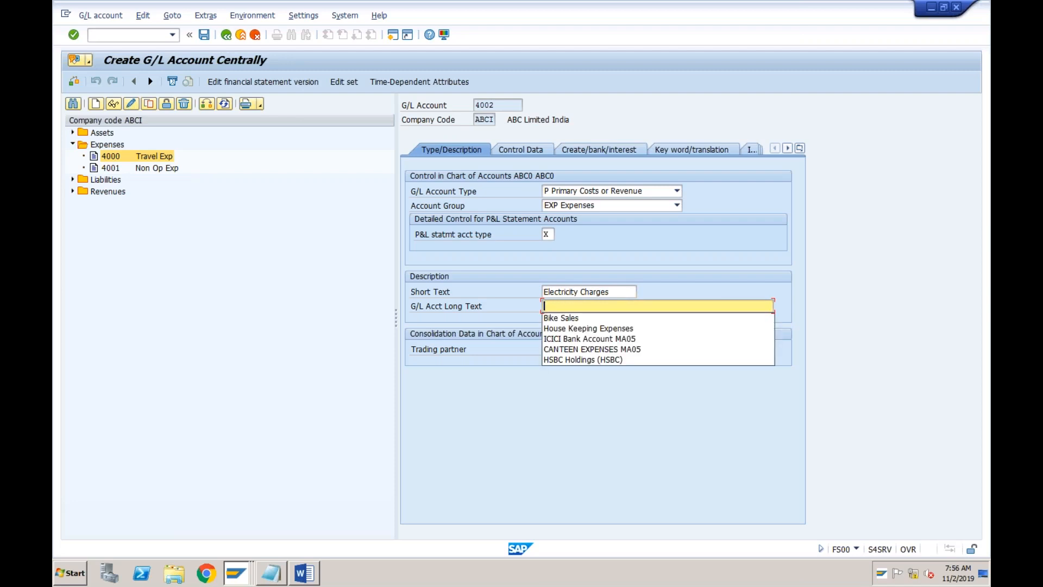
{"action": "left_click", "coordinate": [525, 264]}
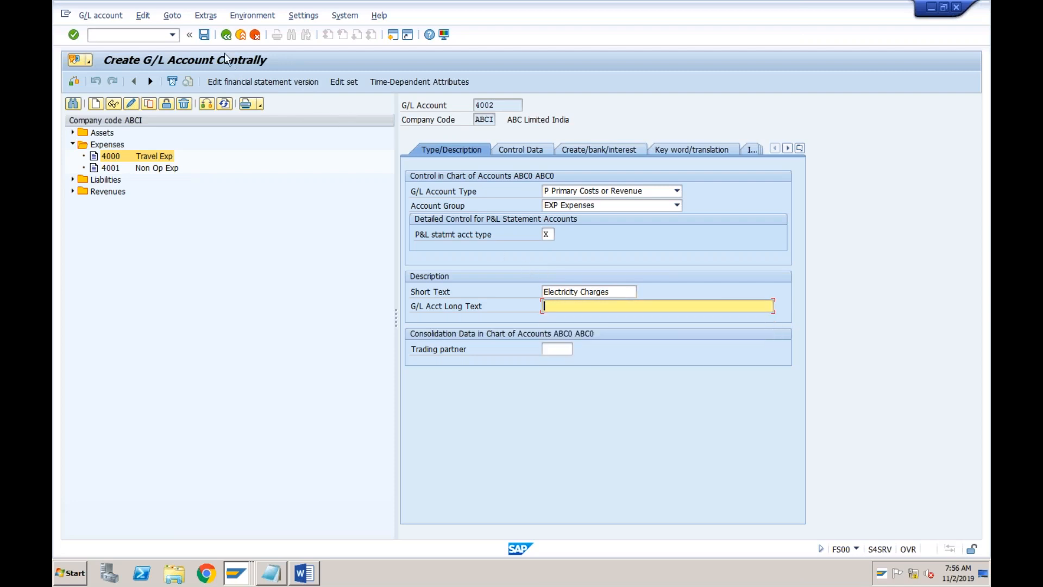
{"action": "left_click", "coordinate": [209, 37]}
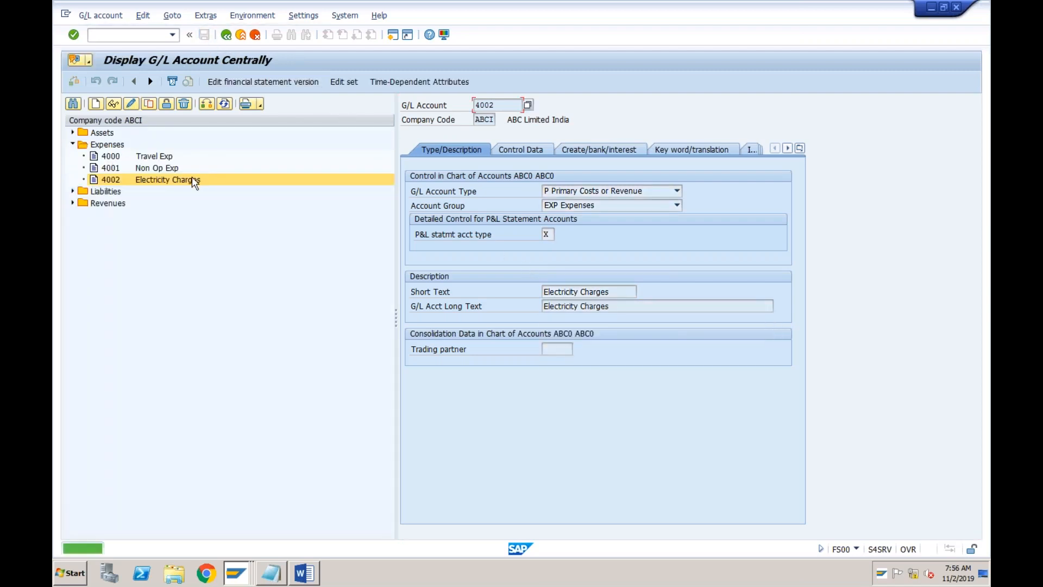
- Copy the Electricity Charges account 4002 to new G/L account 4003 in company code ABCI
{"action": "left_click", "coordinate": [148, 103]}
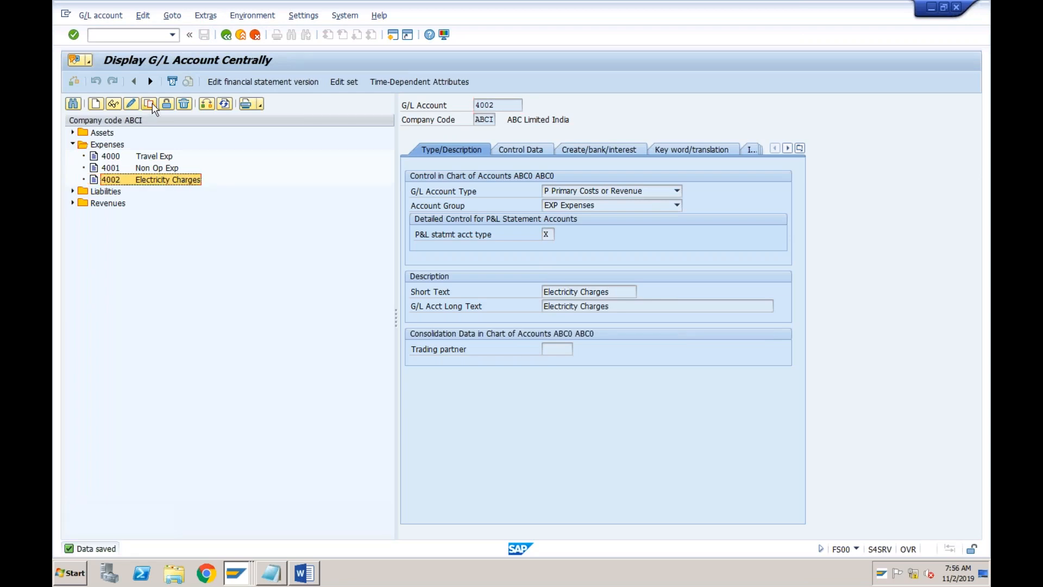
{"action": "key", "text": "BackSpace"}
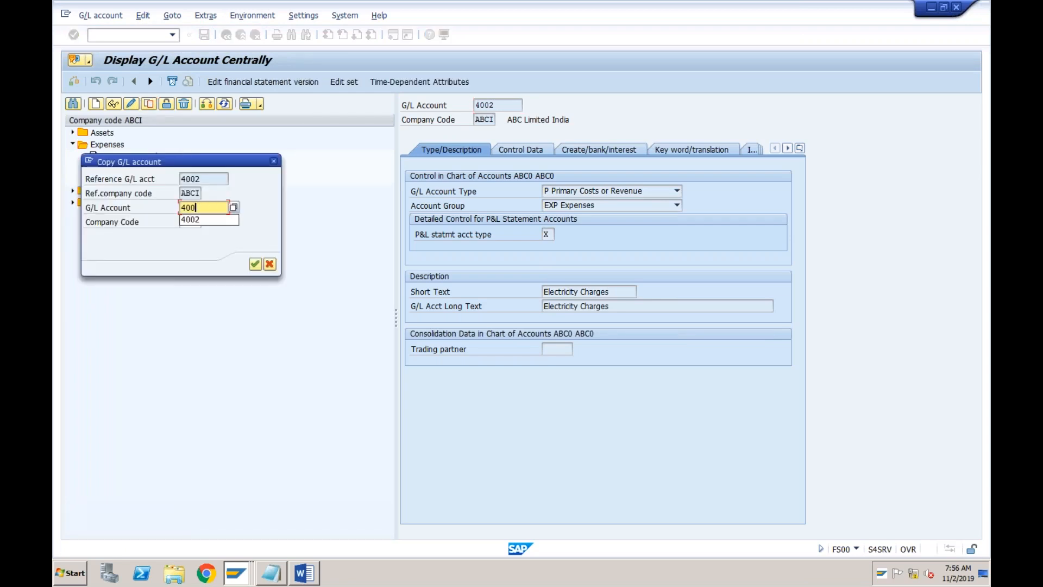
{"action": "type", "text": "3"}
{"action": "key", "text": "Return"}
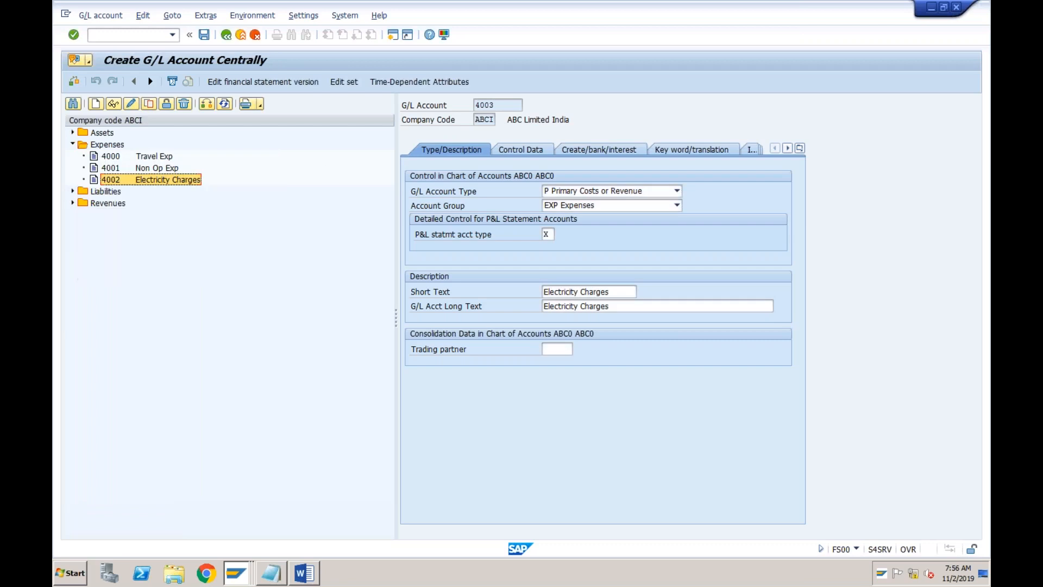
- Replace the short text of new account 4003 with Rent
{"action": "left_click_drag", "start_coordinate": [588, 292], "coordinate": [613, 292]}
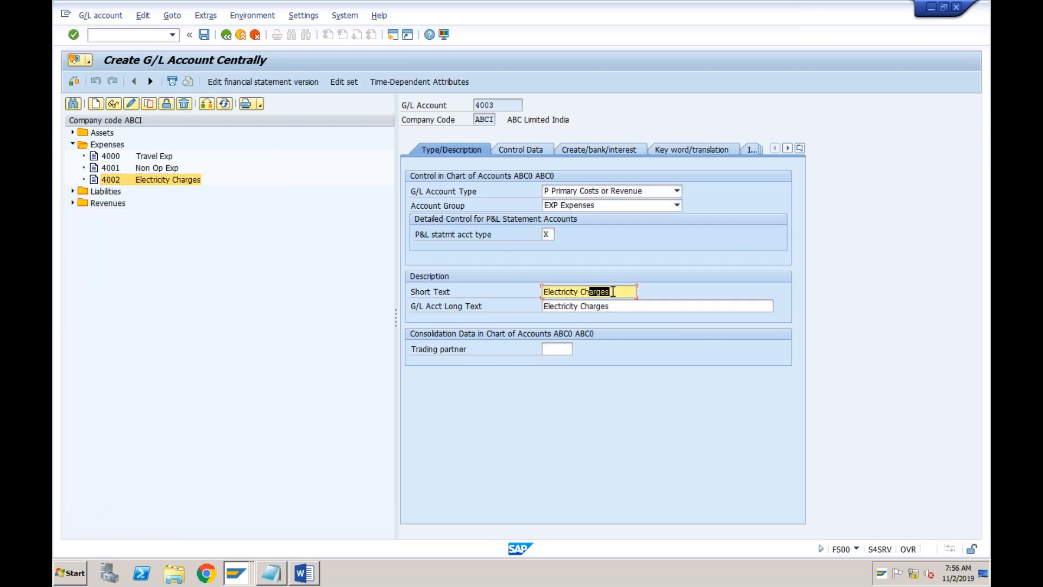
{"action": "key", "text": "BackSpace"}
{"action": "key", "text": "BackSpace"}
{"action": "key", "text": "BackSpace"}
{"action": "key", "text": "BackSpace"}
{"action": "key", "text": "BackSpace"}
{"action": "key", "text": "BackSpace"}
{"action": "key", "text": "BackSpace"}
{"action": "key", "text": "BackSpace"}
{"action": "key", "text": "BackSpace"}
{"action": "key", "text": "BackSpace"}
{"action": "key", "text": "BackSpace"}
{"action": "key", "text": "BackSpace"}
{"action": "key", "text": "BackSpace"}
{"action": "key", "text": "BackSpace"}
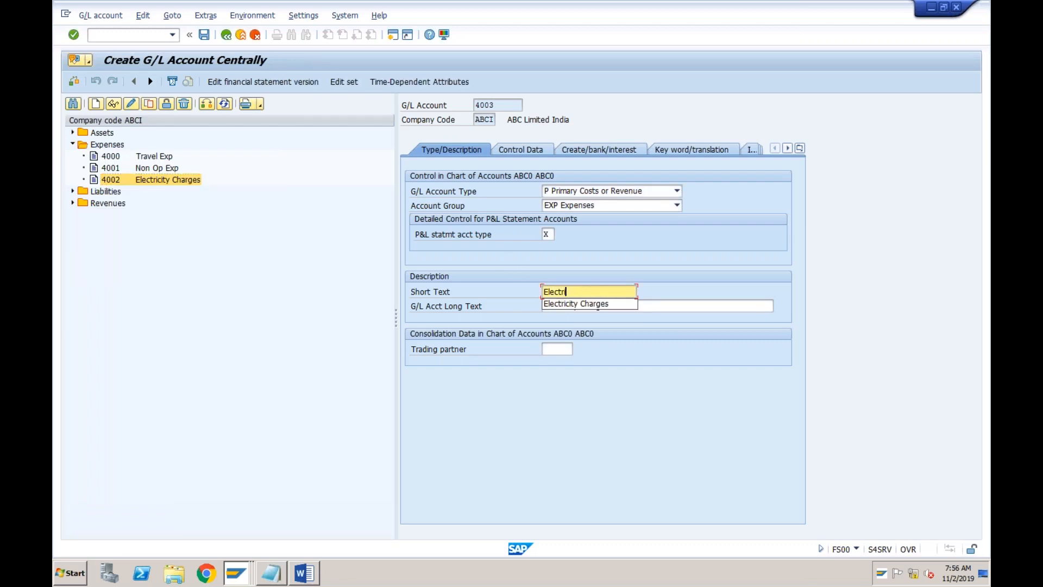
{"action": "key", "text": "BackSpace"}
{"action": "type", "text": "Rent"}
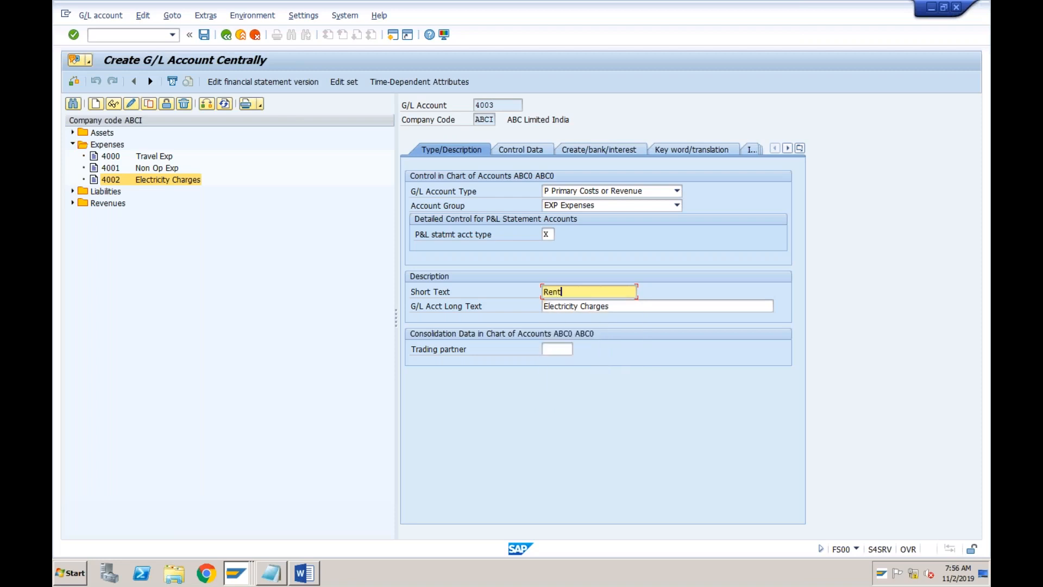
{"action": "key", "text": "Tab"}
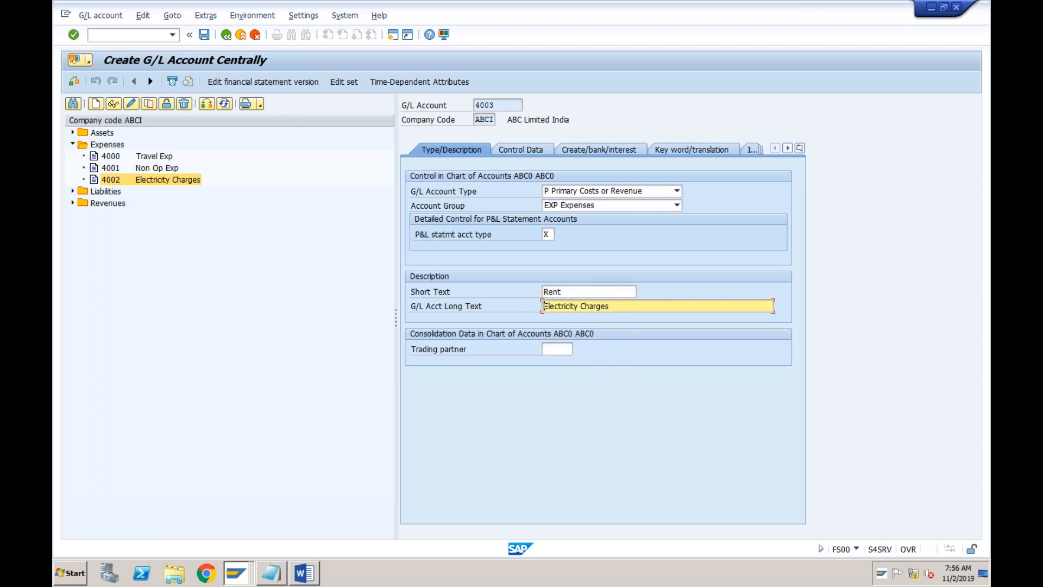
- Clear the copied long text of account 4003 and save the new rent account
{"action": "key", "text": "Right"}
{"action": "key", "text": "Right"}
{"action": "key", "text": "Right"}
{"action": "key", "text": "Right"}
{"action": "key", "text": "BackSpace"}
{"action": "key", "text": "BackSpace"}
{"action": "key", "text": "BackSpace"}
{"action": "key", "text": "BackSpace"}
{"action": "key", "text": "BackSpace"}
{"action": "key", "text": "BackSpace"}
{"action": "key", "text": "BackSpace"}
{"action": "key", "text": "BackSpace"}
{"action": "key", "text": "BackSpace"}
{"action": "key", "text": "BackSpace"}
{"action": "key", "text": "BackSpace"}
{"action": "key", "text": "BackSpace"}
{"action": "key", "text": "BackSpace"}
{"action": "key", "text": "BackSpace"}
{"action": "key", "text": "BackSpace"}
{"action": "key", "text": "BackSpace"}
{"action": "key", "text": "BackSpace"}
{"action": "key", "text": "BackSpace"}
{"action": "key", "text": "BackSpace"}
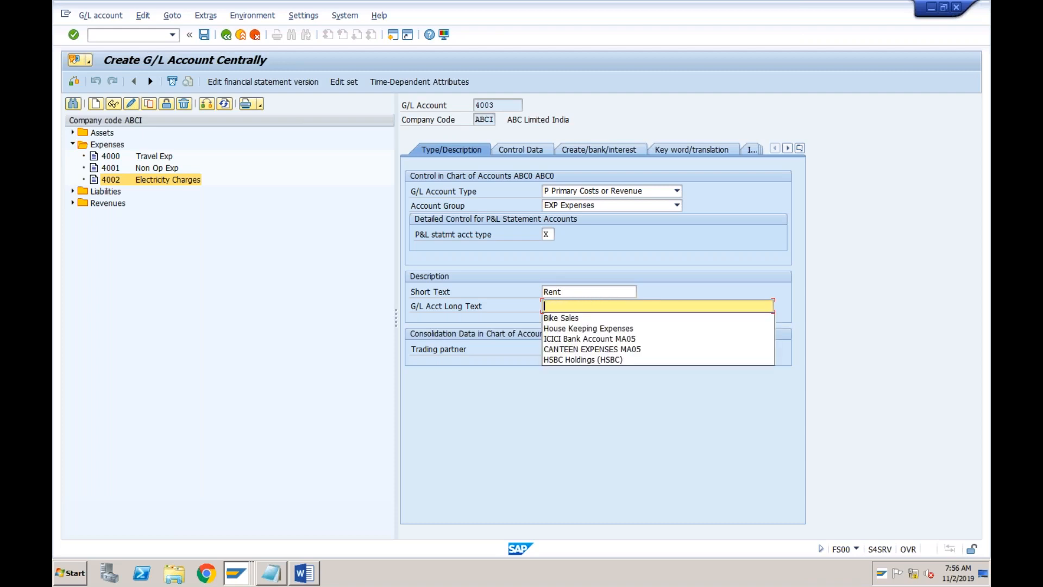
{"action": "left_click", "coordinate": [207, 37]}
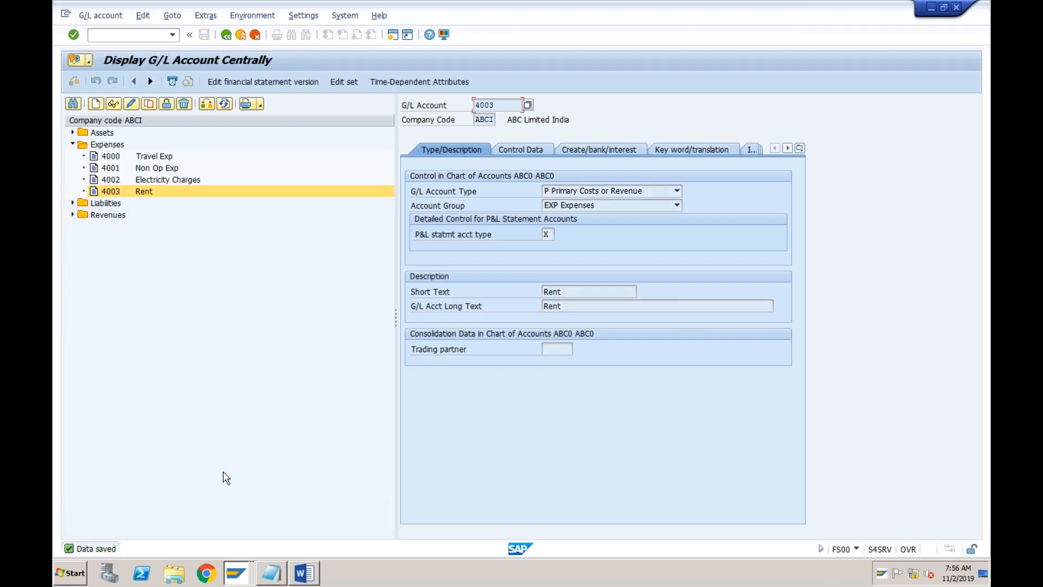
- Switch to the Enter Vendor Invoice session for ABCI and look up Electricity Charges account 4002 for the first line item
{"action": "left_click", "coordinate": [236, 573]}
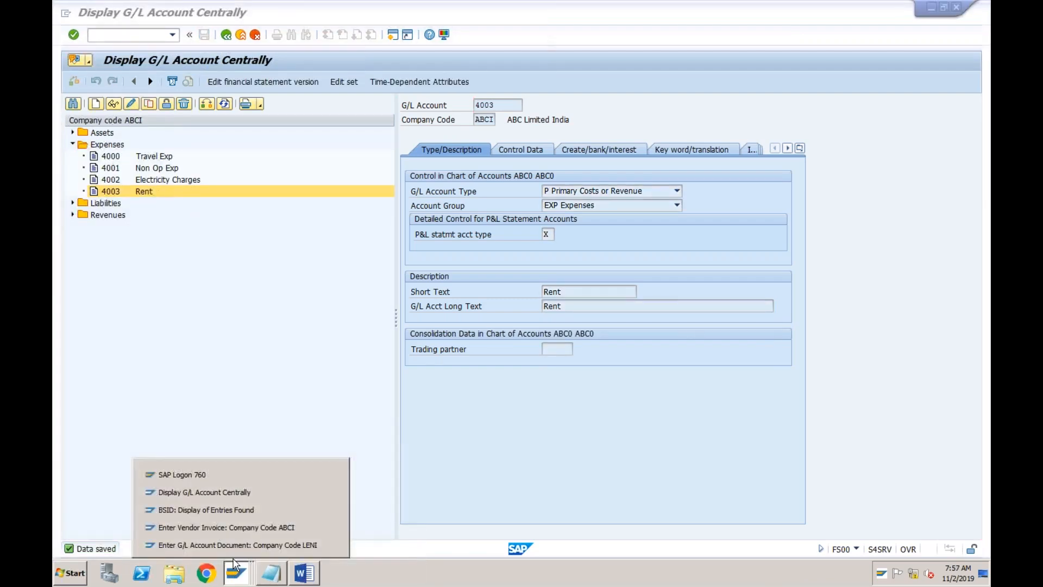
{"action": "left_click", "coordinate": [235, 528]}
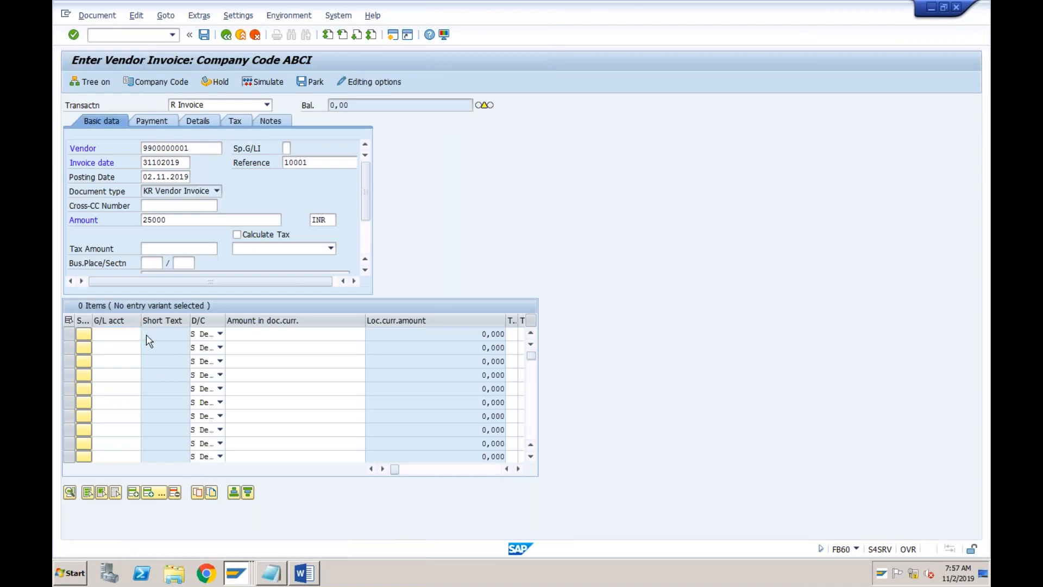
{"action": "key", "text": "F4"}
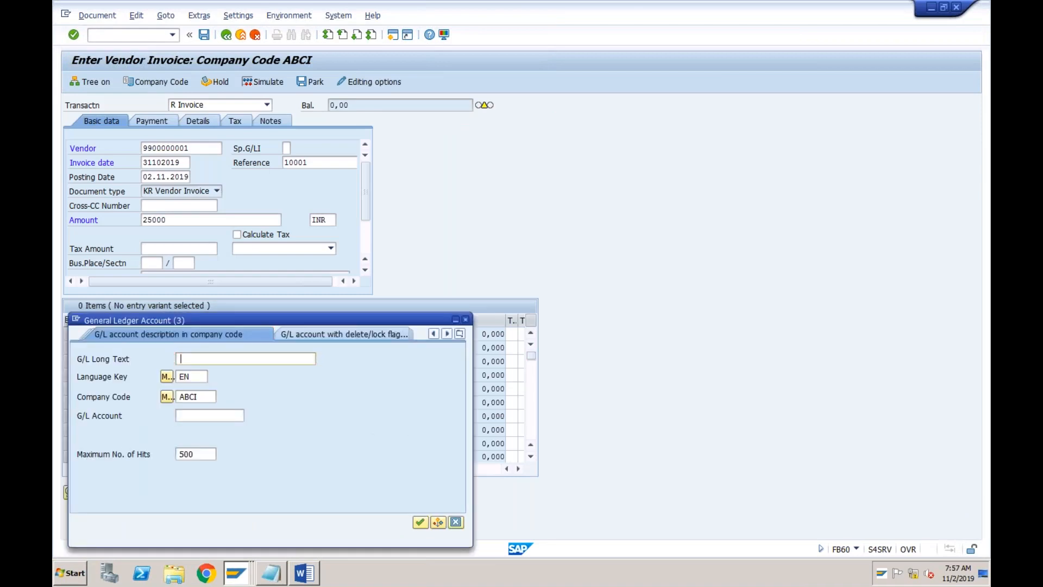
{"action": "key", "text": "Return"}
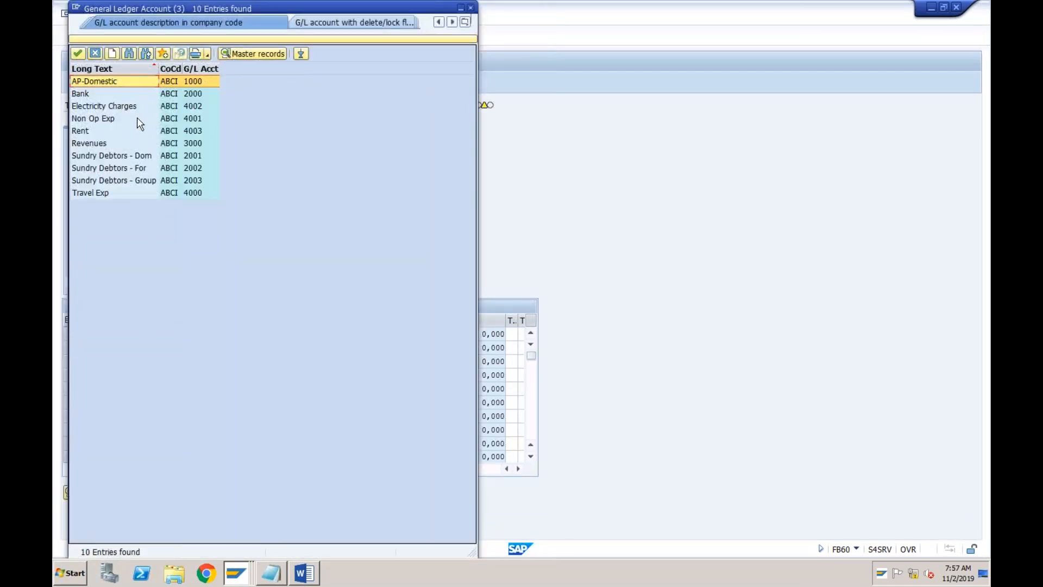
{"action": "left_click", "coordinate": [131, 108]}
{"action": "left_click", "coordinate": [105, 133]}
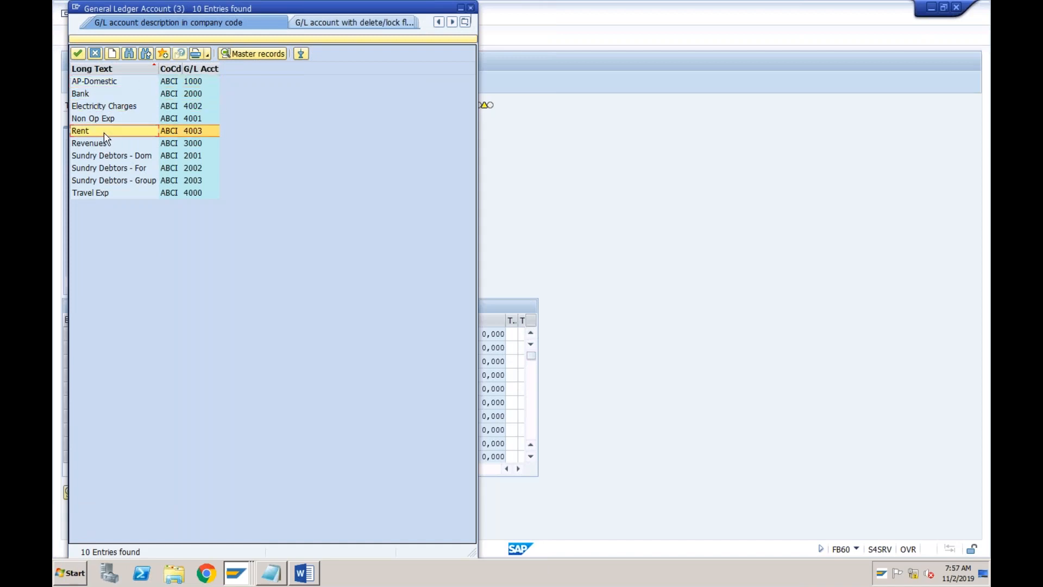
{"action": "double_click", "coordinate": [118, 105]}
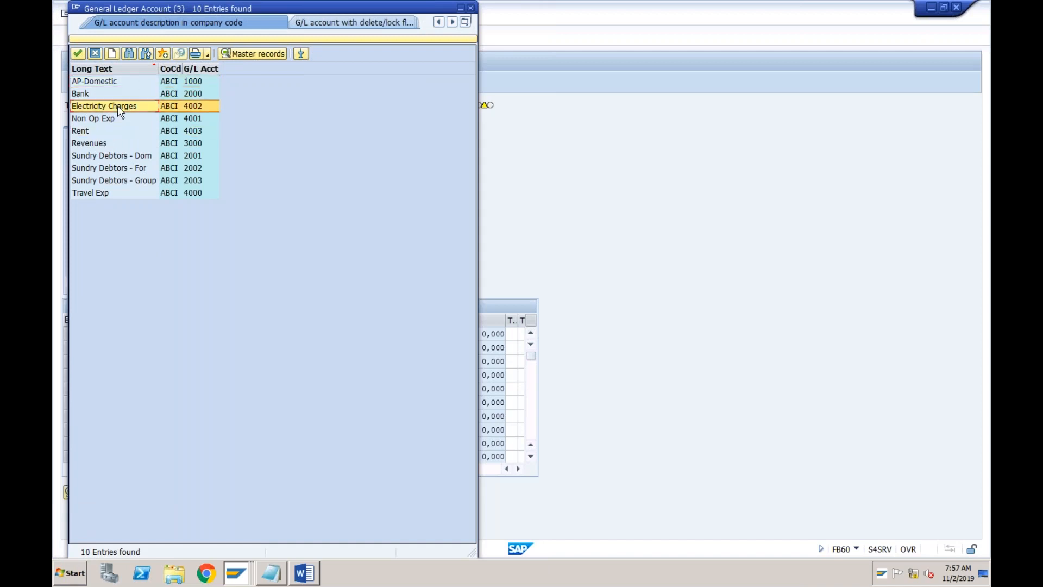
- Enter G/L account 4003 in the second line item of the vendor invoice
{"action": "left_click", "coordinate": [113, 346]}
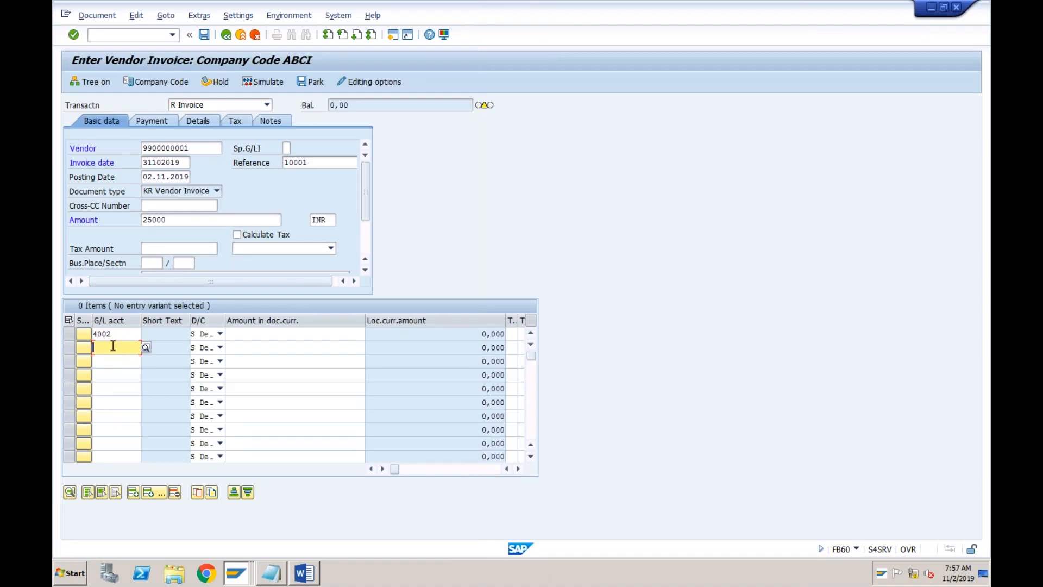
{"action": "type", "text": "4003"}
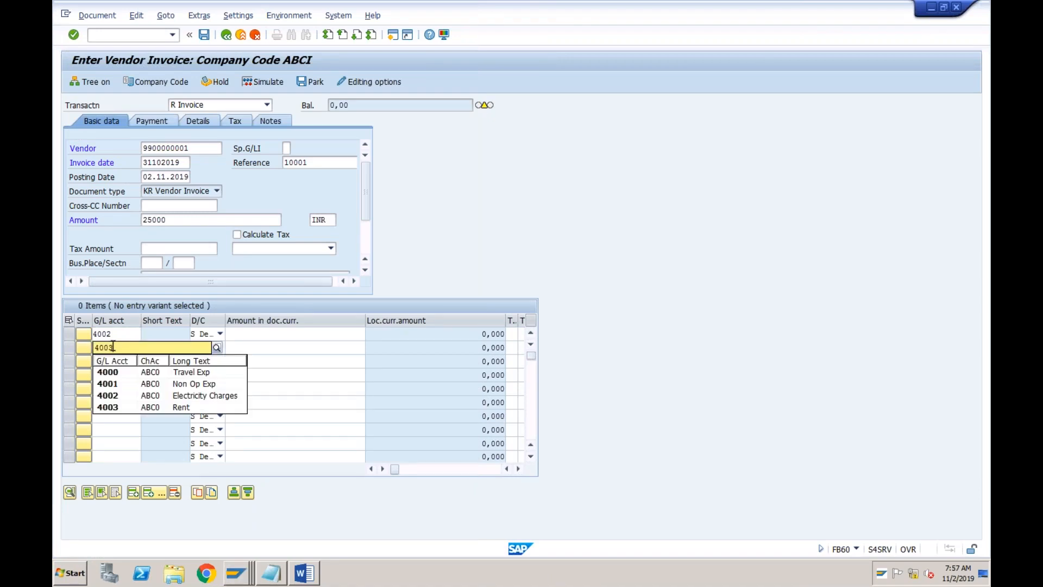
{"action": "left_click", "coordinate": [120, 374]}
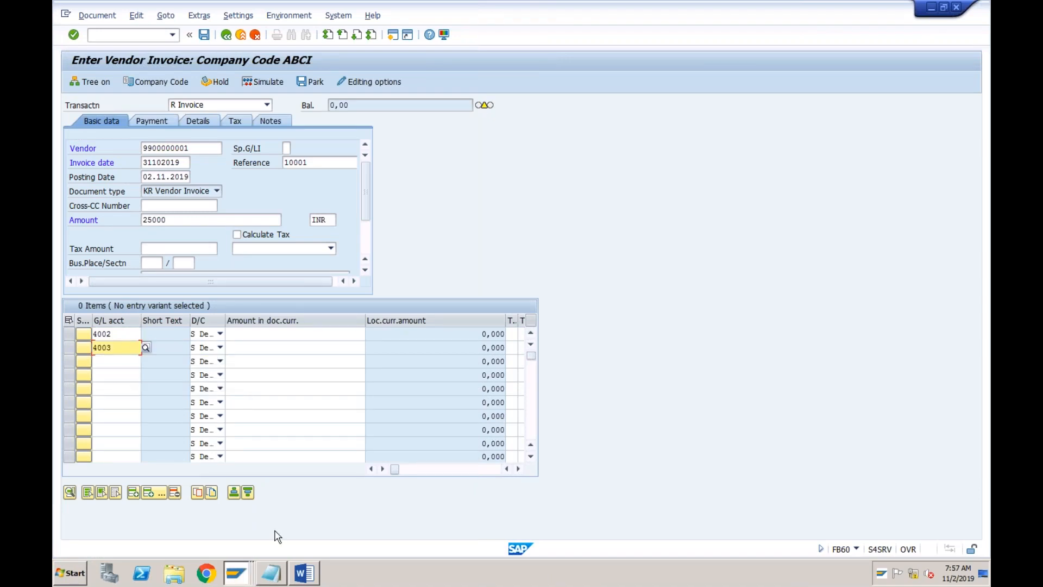
- Switch to the Word invoice and check the values listed for Service 1 (Electricity) and Service 2 (Rent)
{"action": "left_click", "coordinate": [305, 573]}
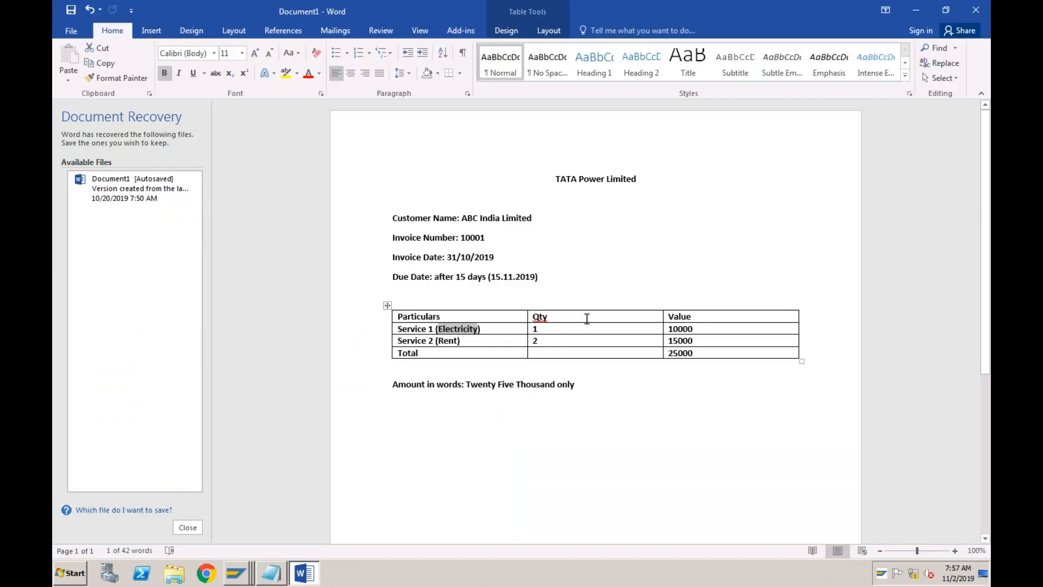
{"action": "left_click", "coordinate": [704, 329]}
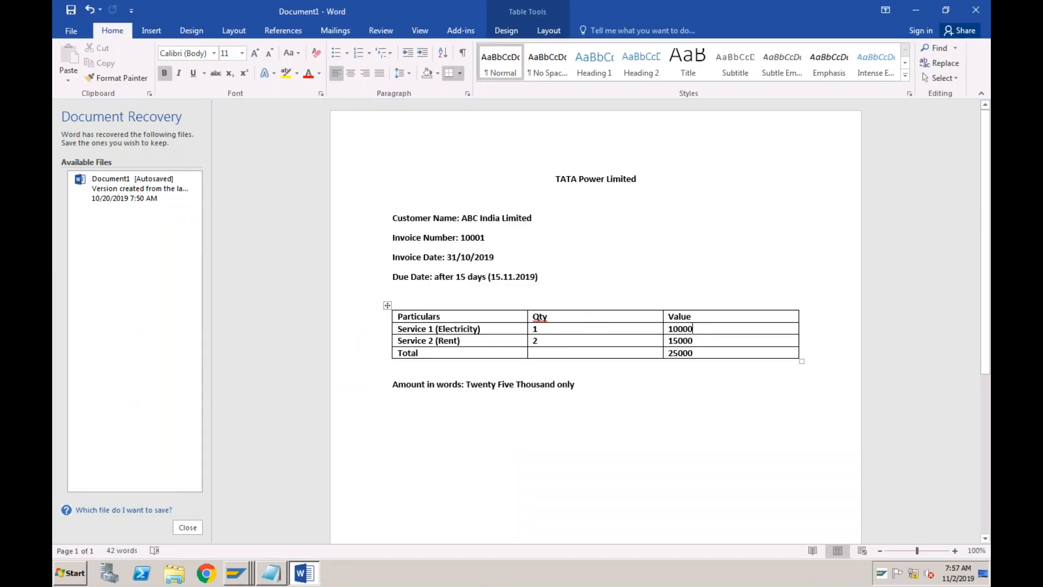
{"action": "left_click", "coordinate": [698, 344]}
- Return to the SAP vendor invoice for ABCI and enter 10000 as the document currency amount of the 4002 line
{"action": "left_click", "coordinate": [234, 579]}
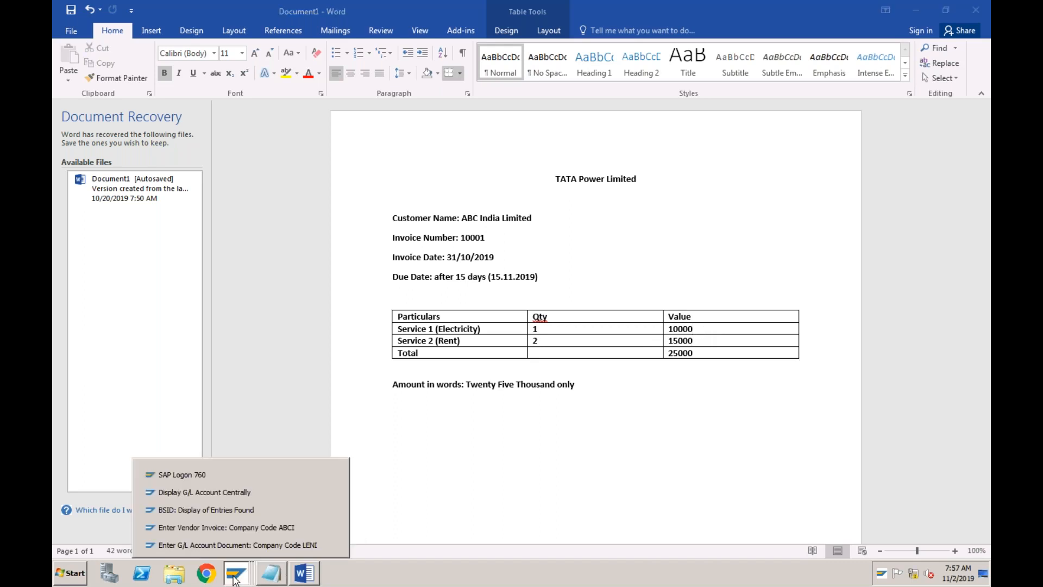
{"action": "left_click", "coordinate": [237, 531]}
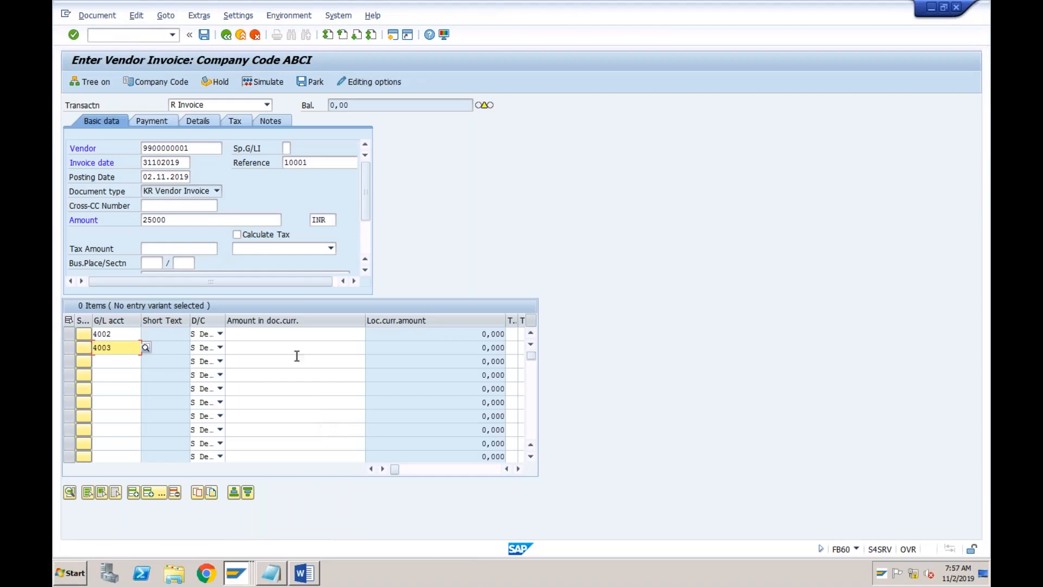
{"action": "left_click", "coordinate": [293, 339]}
{"action": "type", "text": "1"}
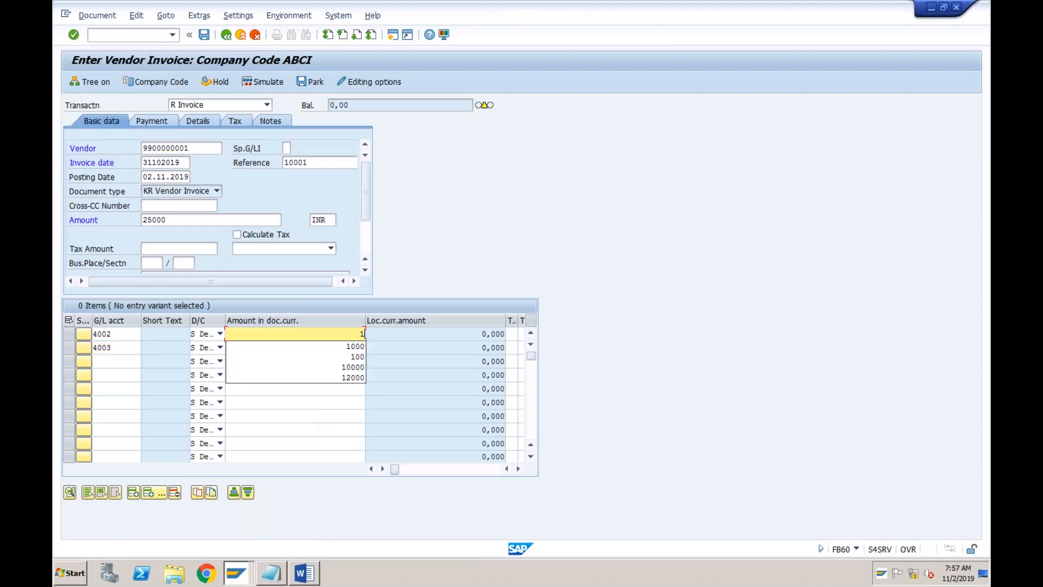
{"action": "type", "text": "0000"}
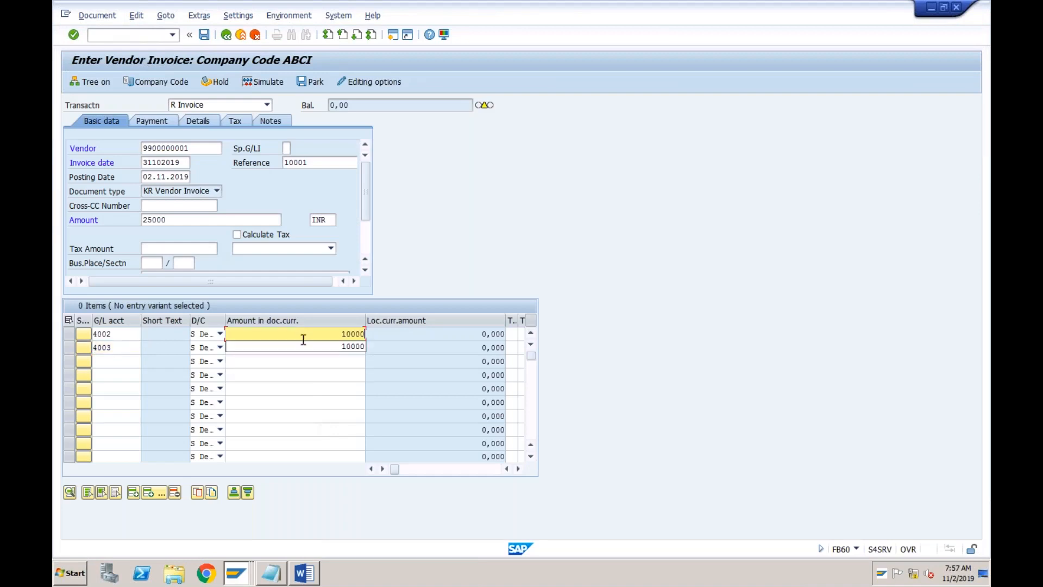
- Enter 15000 as the document currency amount of the 4003 line and have the entered line items checked
{"action": "left_click", "coordinate": [335, 346]}
{"action": "left_click", "coordinate": [335, 349]}
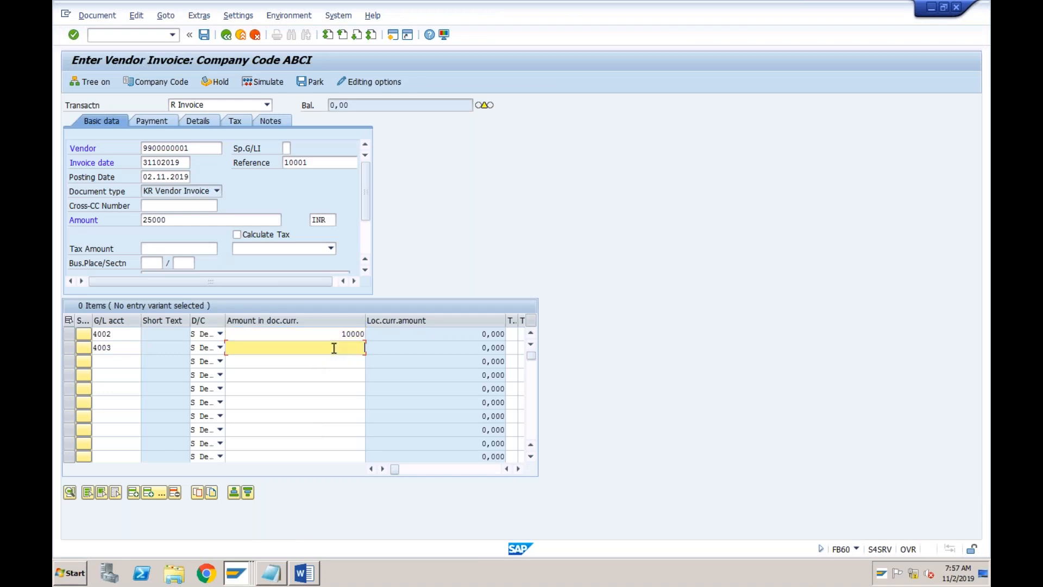
{"action": "type", "text": "15000"}
{"action": "left_click", "coordinate": [120, 333]}
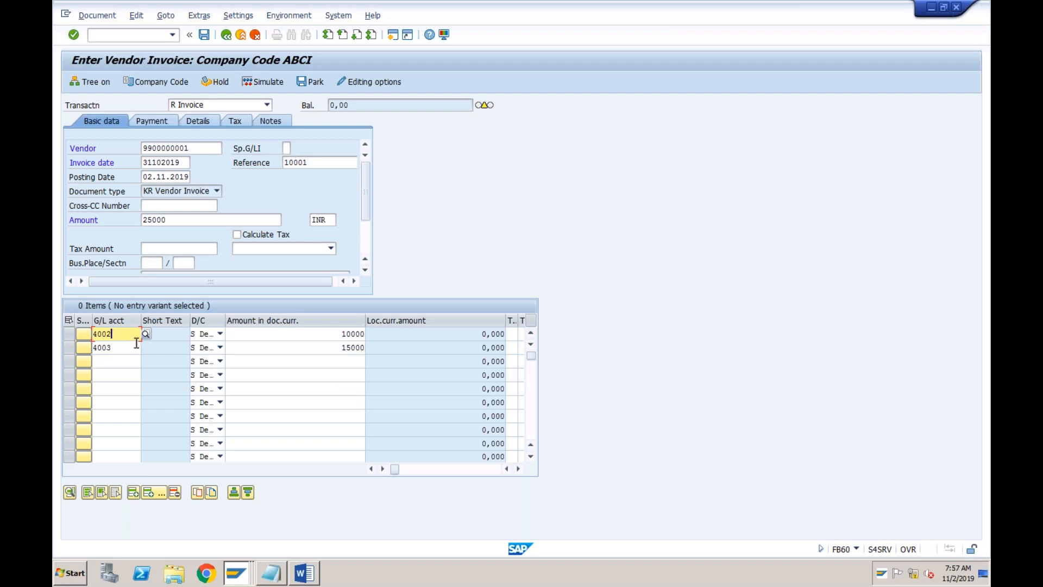
{"action": "key", "text": "Tab"}
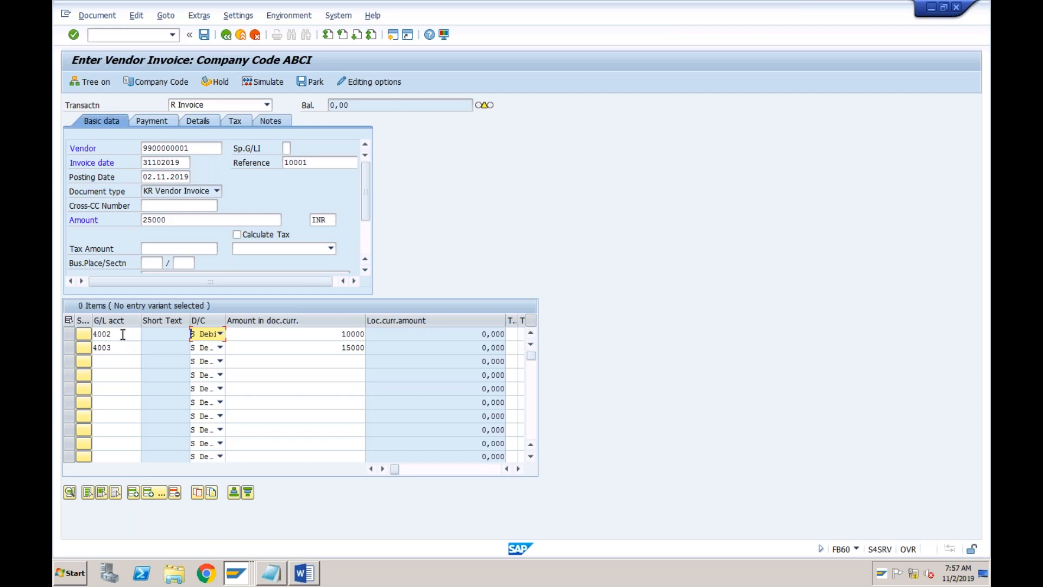
{"action": "left_click", "coordinate": [122, 334]}
{"action": "left_click", "coordinate": [122, 349]}
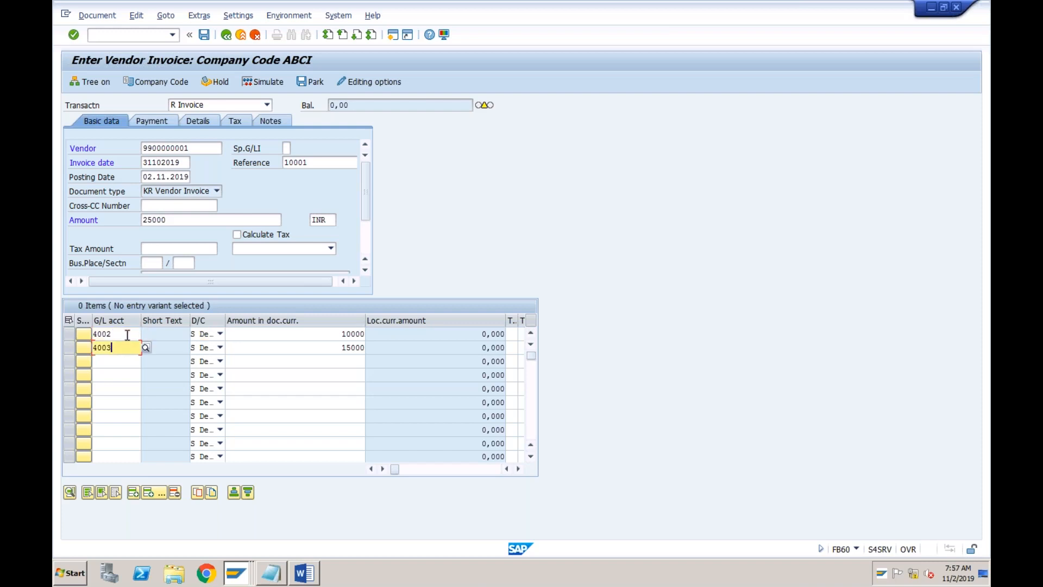
{"action": "left_click", "coordinate": [126, 335]}
{"action": "left_click", "coordinate": [125, 346]}
{"action": "key", "text": "Return"}
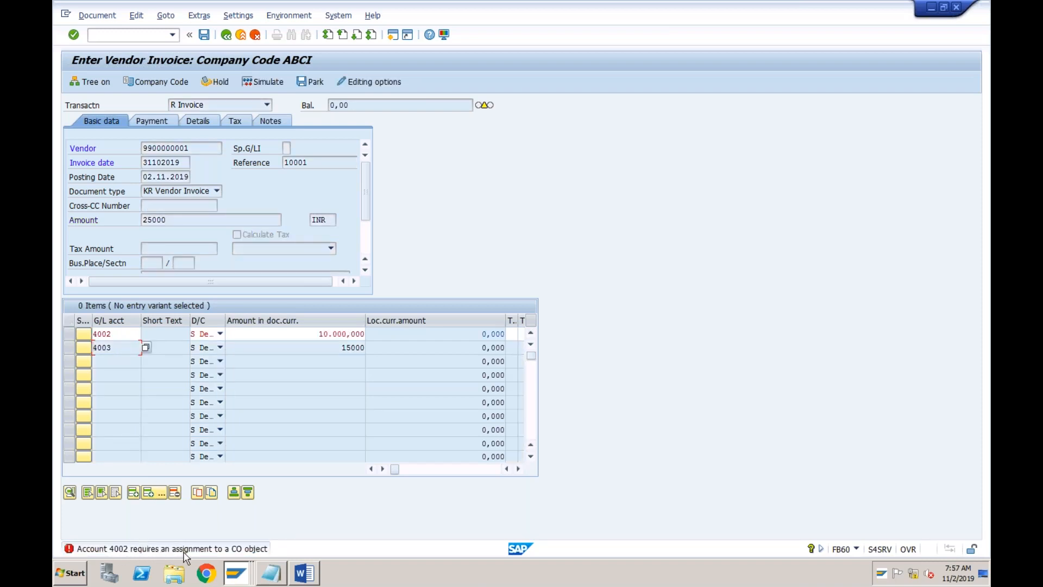
- Look up and assign cost center TEST to the 4002 line item and confirm the entry
{"action": "left_click", "coordinate": [316, 332]}
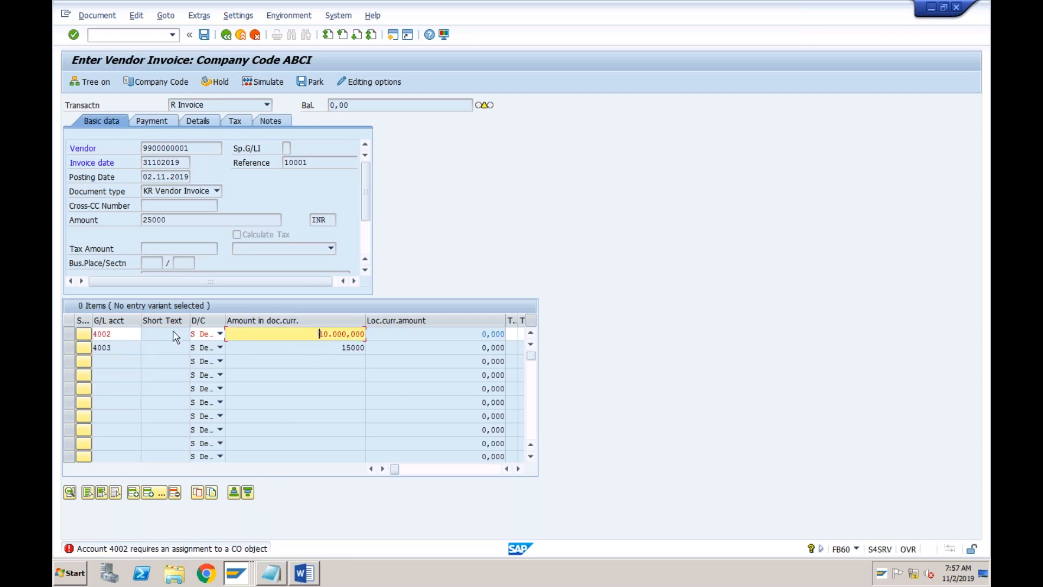
{"action": "left_click", "coordinate": [520, 333]}
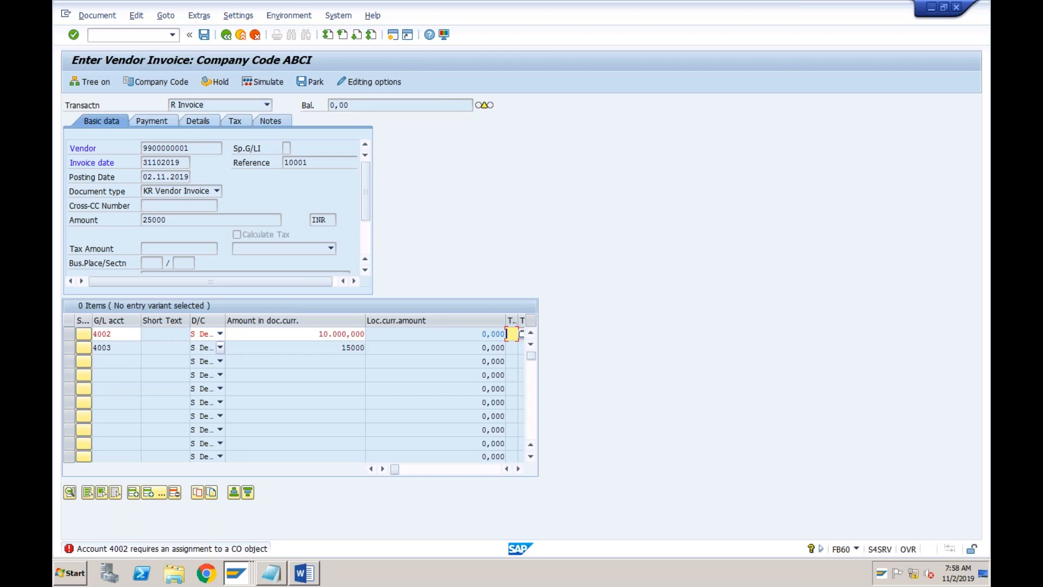
{"action": "key", "text": "Tab"}
{"action": "key", "text": "Tab"}
{"action": "key", "text": "Tab"}
{"action": "key", "text": "Tab"}
{"action": "key", "text": "Tab"}
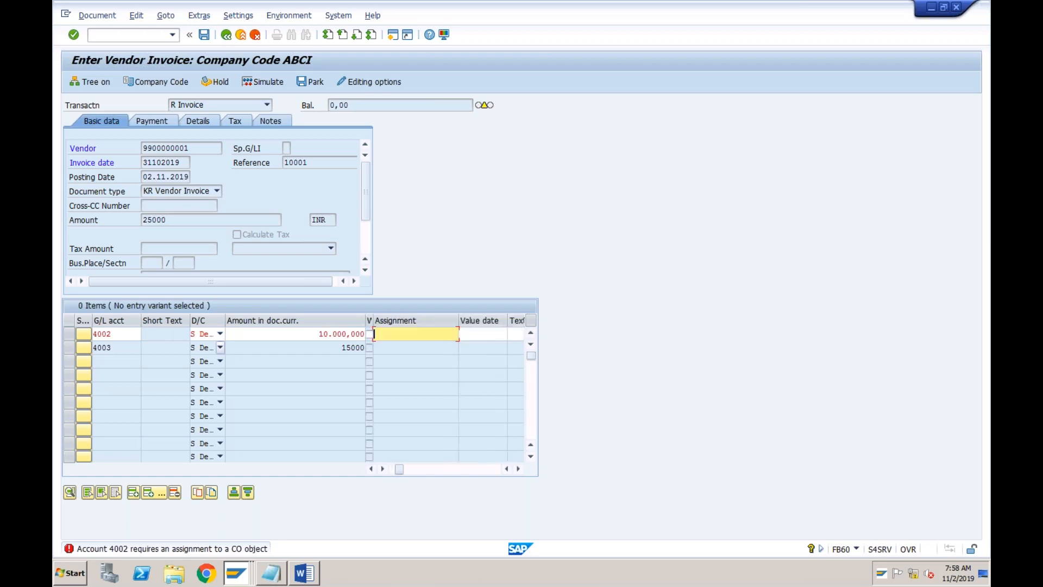
{"action": "key", "text": "Tab"}
{"action": "key", "text": "Tab"}
{"action": "key", "text": "Tab"}
{"action": "key", "text": "Tab"}
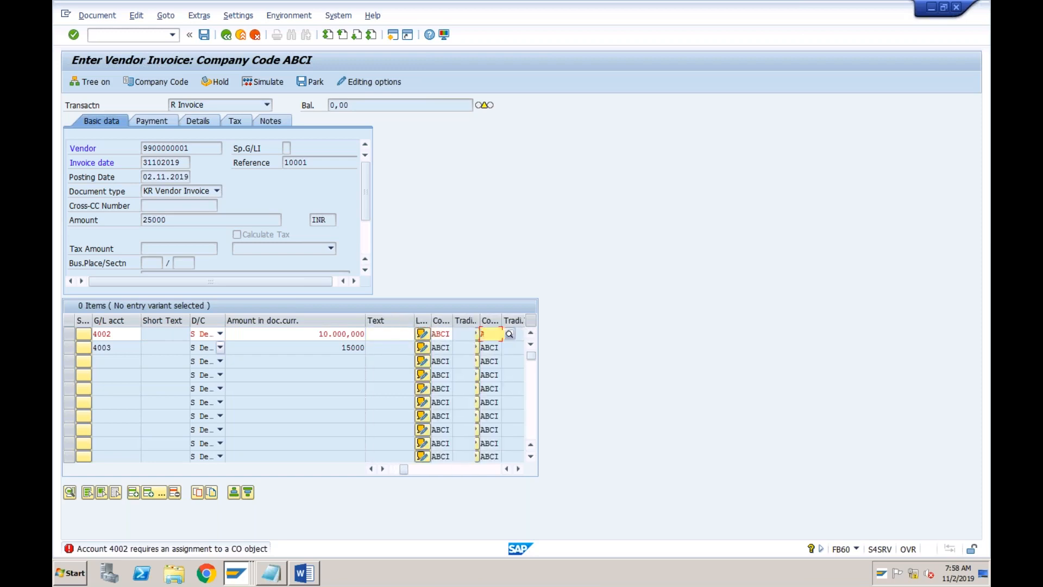
{"action": "key", "text": "Tab"}
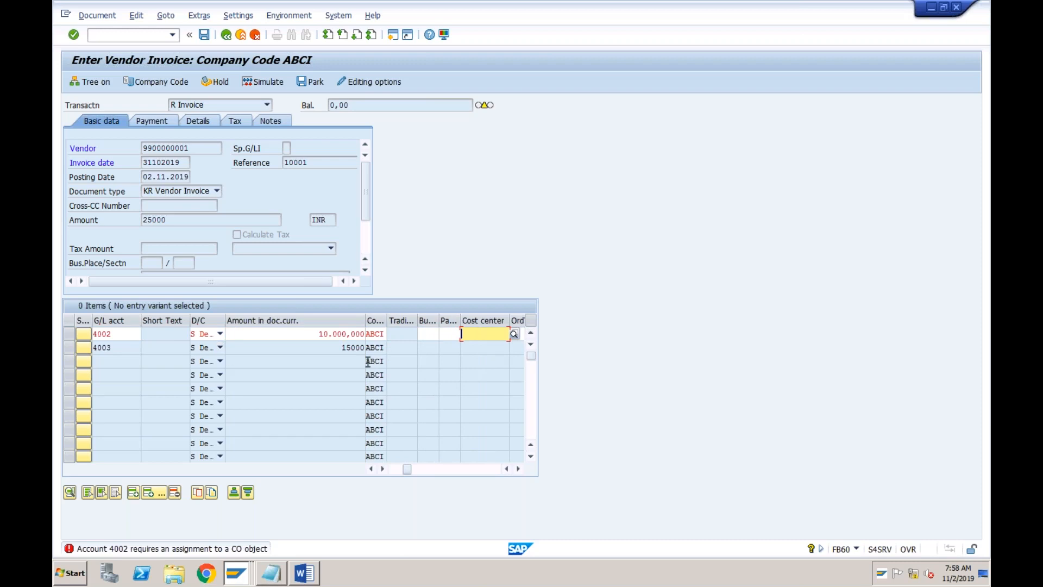
{"action": "left_click", "coordinate": [514, 334]}
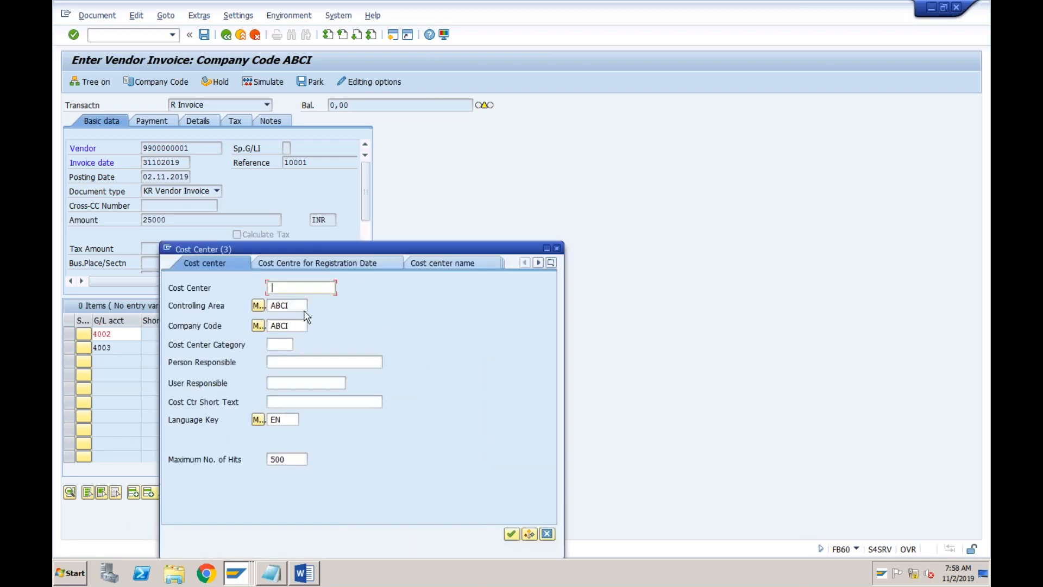
{"action": "key", "text": "Return"}
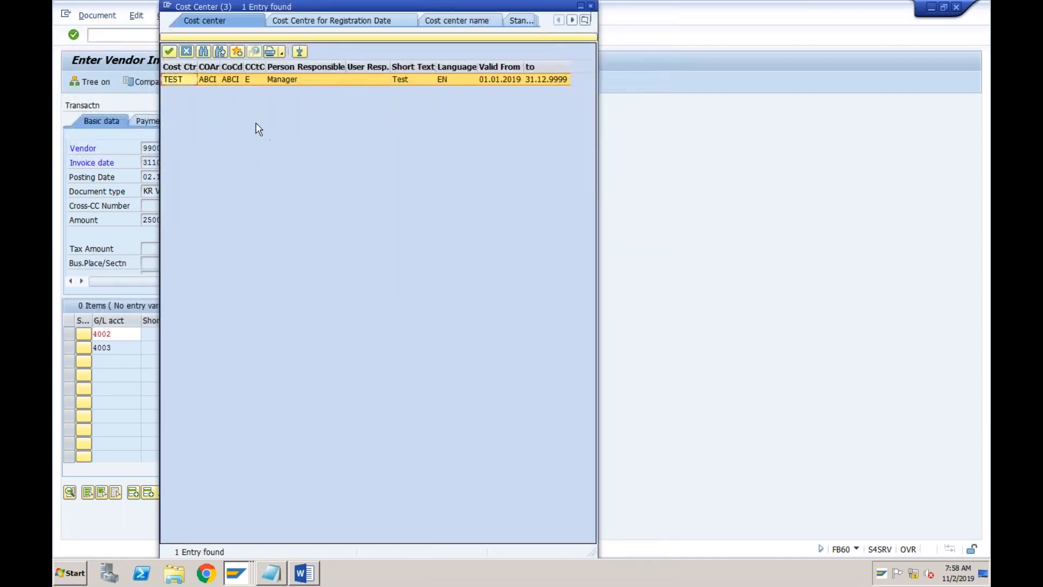
{"action": "double_click", "coordinate": [187, 81]}
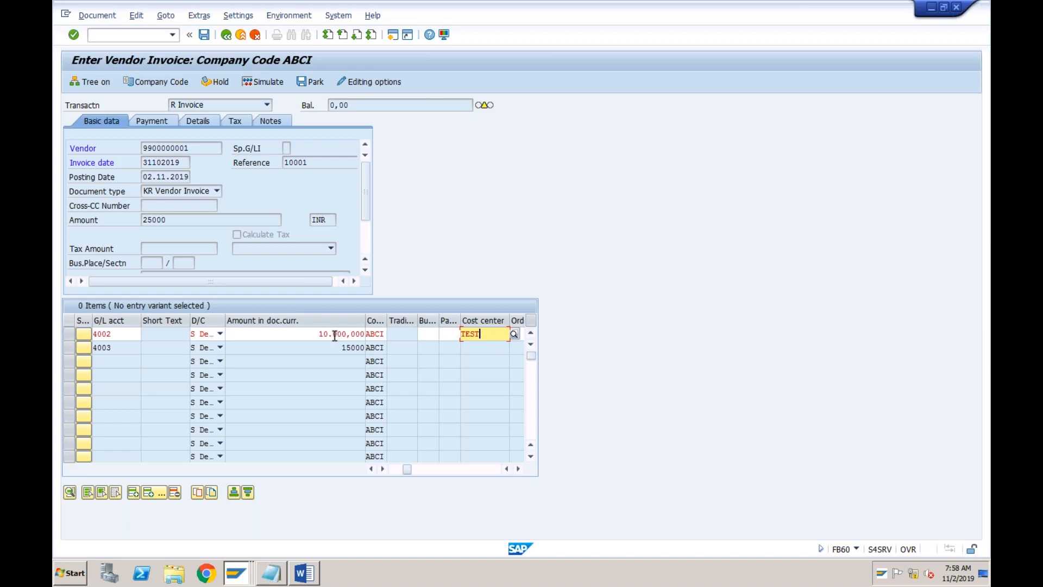
{"action": "key", "text": "Return"}
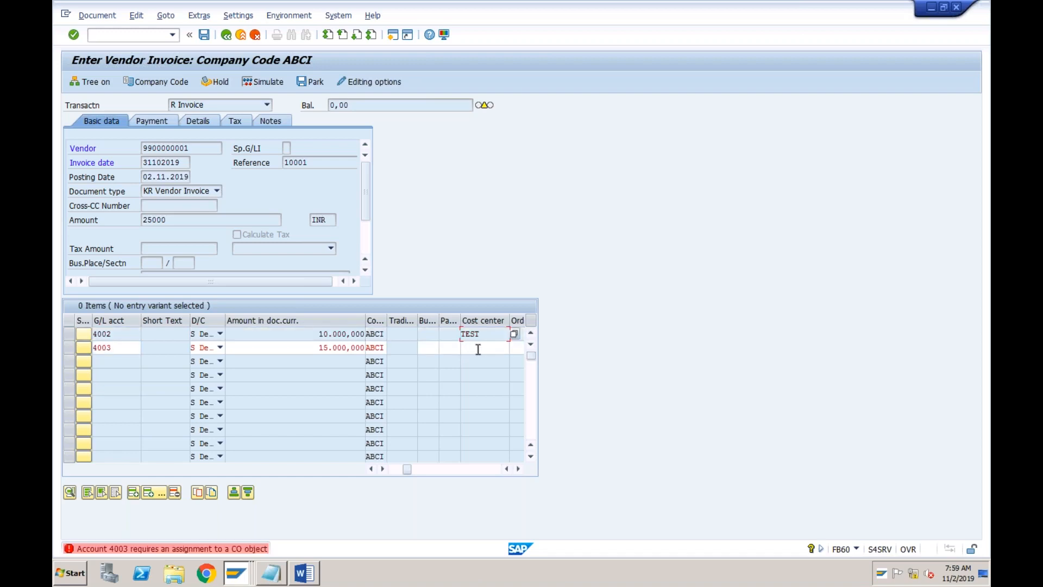
- Assign cost center TEST to the 4003 line item and confirm the entry
{"action": "left_click", "coordinate": [478, 349]}
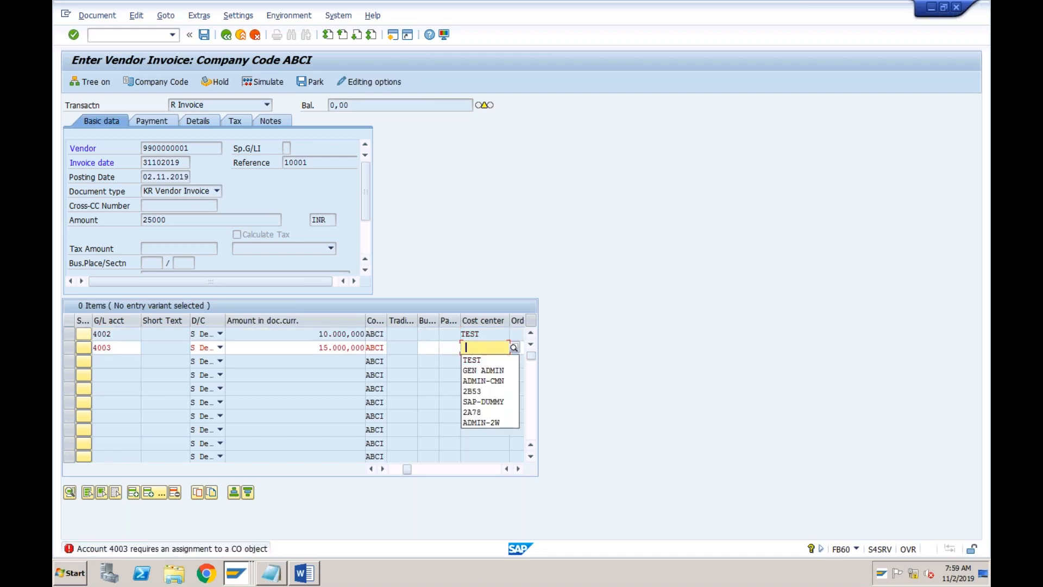
{"action": "key", "text": "Down"}
{"action": "key", "text": "Return"}
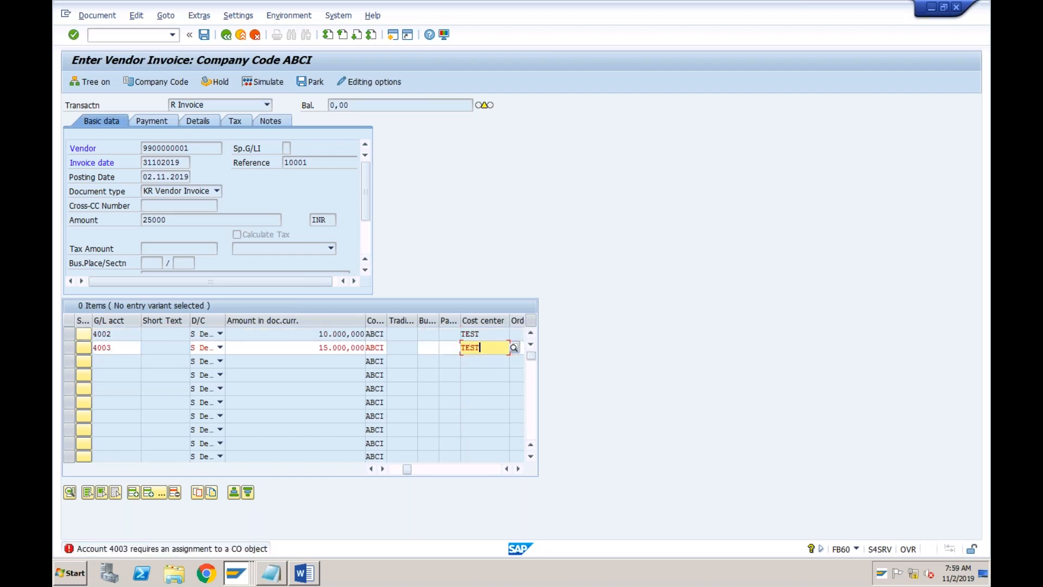
{"action": "key", "text": "Return"}
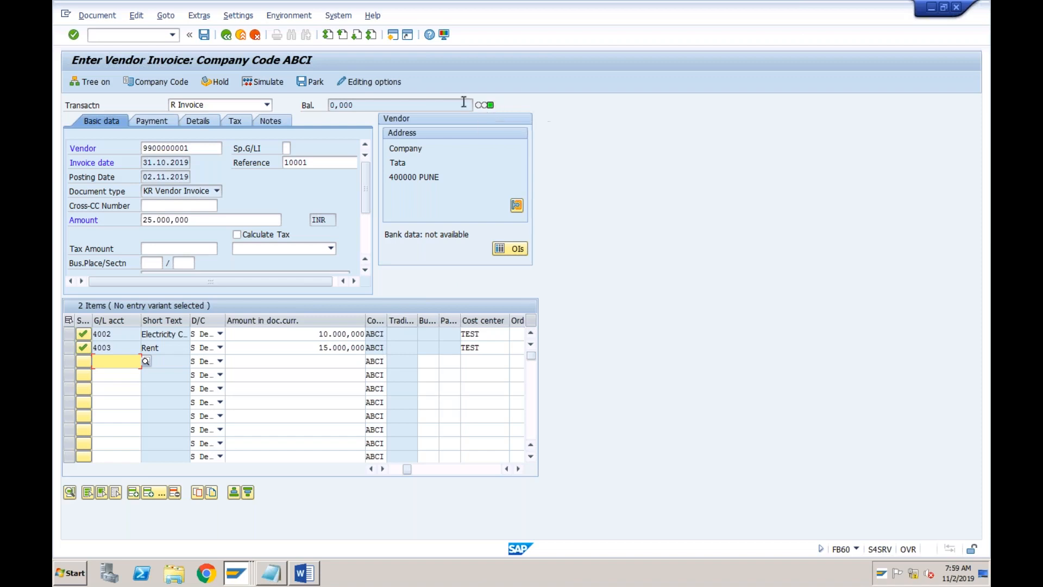
- Change the vendor invoice's header amount to 24000 and check the resulting balance
{"action": "left_click", "coordinate": [359, 105]}
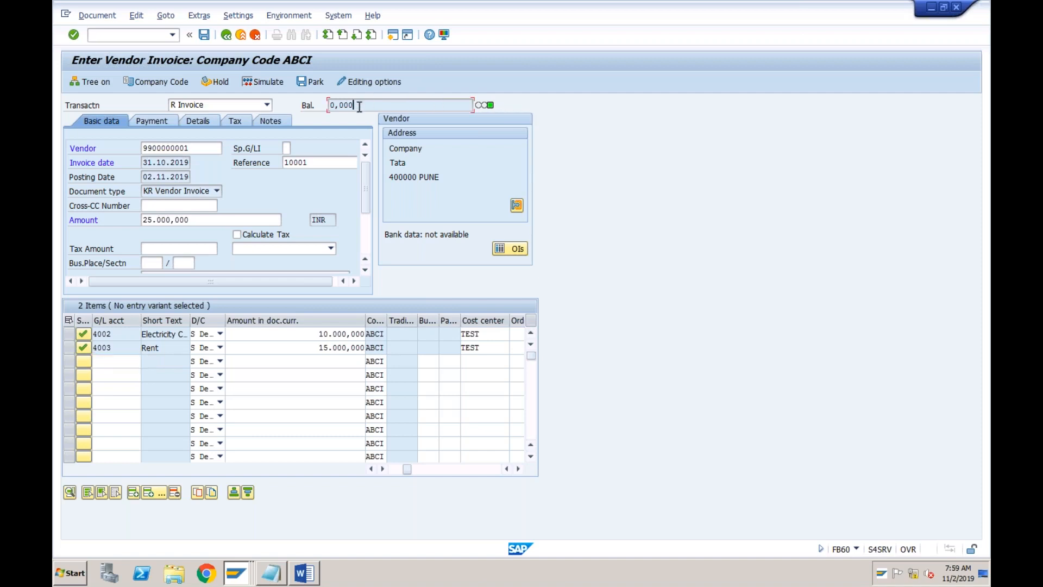
{"action": "left_click", "coordinate": [197, 220]}
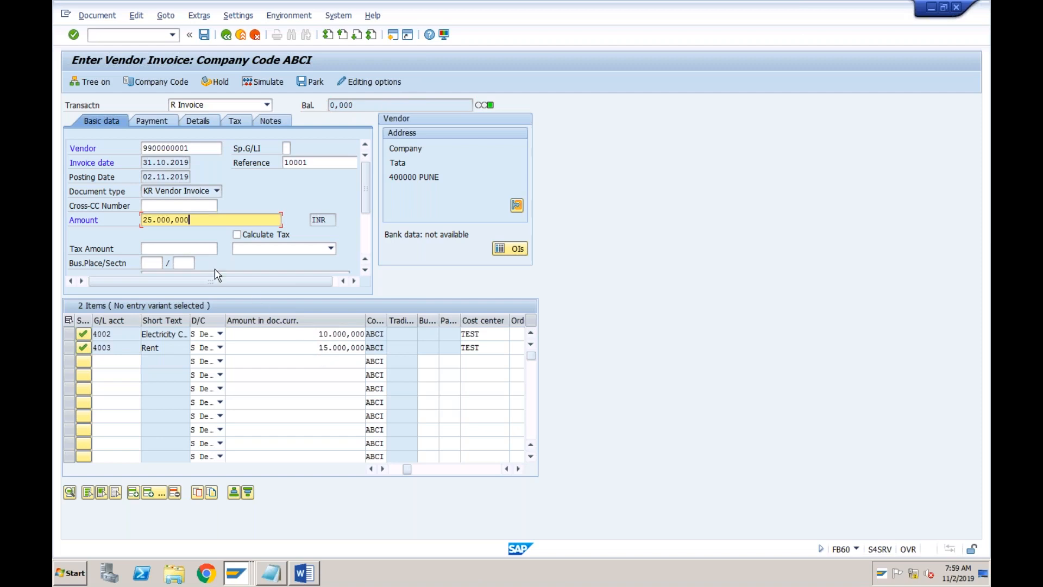
{"action": "key", "text": "BackSpace"}
{"action": "key", "text": "BackSpace"}
{"action": "key", "text": "BackSpace"}
{"action": "key", "text": "BackSpace"}
{"action": "key", "text": "BackSpace"}
{"action": "key", "text": "BackSpace"}
{"action": "key", "text": "BackSpace"}
{"action": "key", "text": "BackSpace"}
{"action": "key", "text": "BackSpace"}
{"action": "key", "text": "BackSpace"}
{"action": "type", "text": "24"}
{"action": "type", "text": "000"}
{"action": "key", "text": "Return"}
{"action": "left_click", "coordinate": [397, 105]}
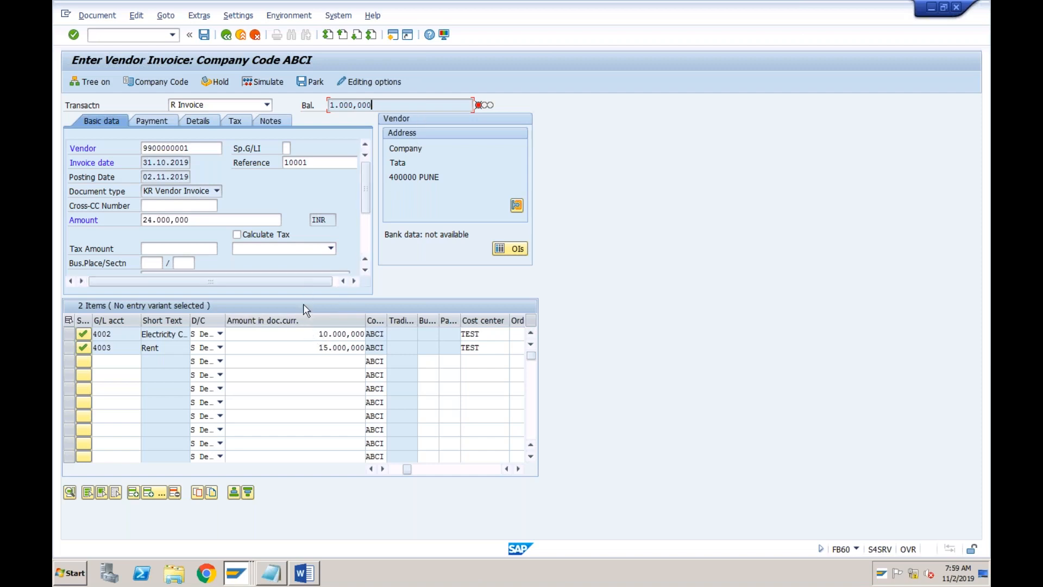
- Compare the header amount with the amounts and debit/credit indicators of the 4002 and 4003 line items
{"action": "left_click", "coordinate": [304, 335]}
{"action": "left_click", "coordinate": [305, 350]}
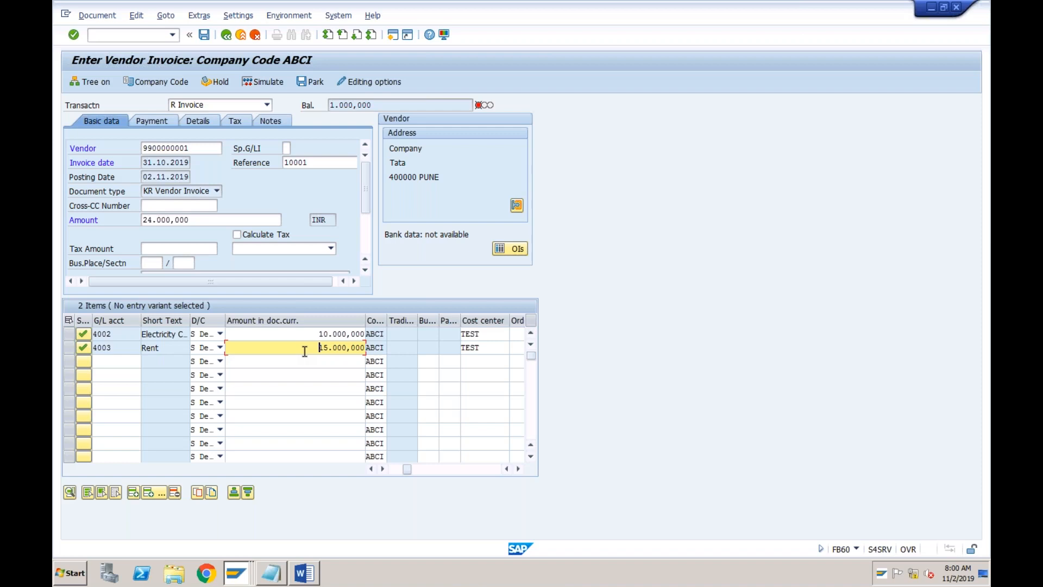
{"action": "left_click", "coordinate": [216, 222]}
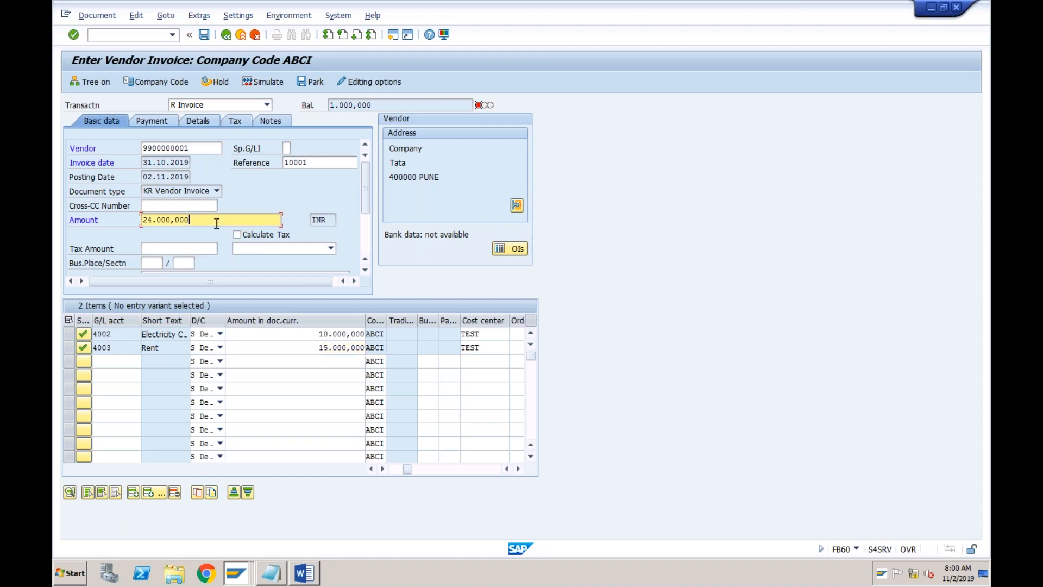
{"action": "left_click", "coordinate": [282, 334]}
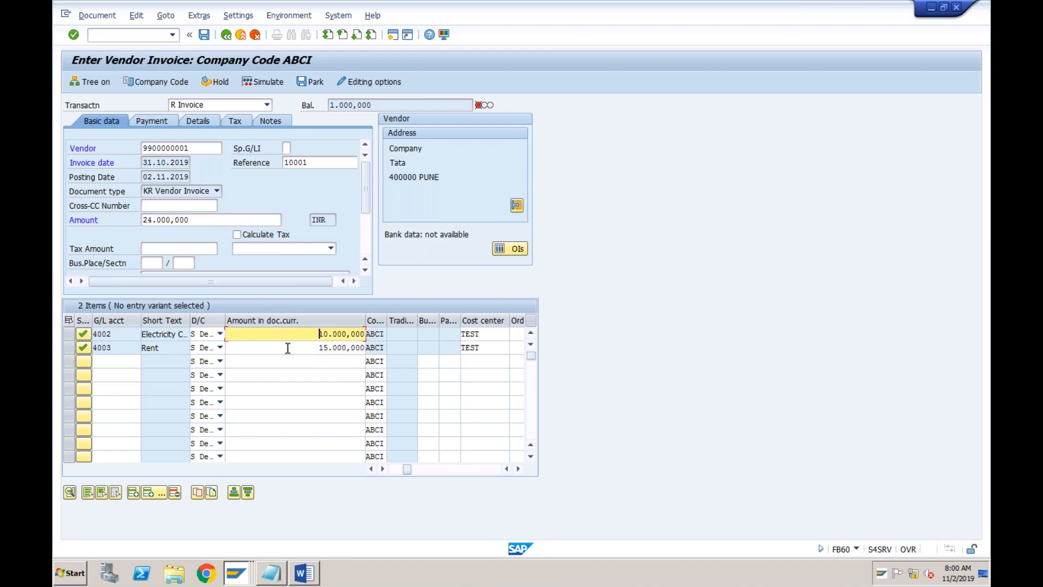
{"action": "left_click", "coordinate": [287, 348]}
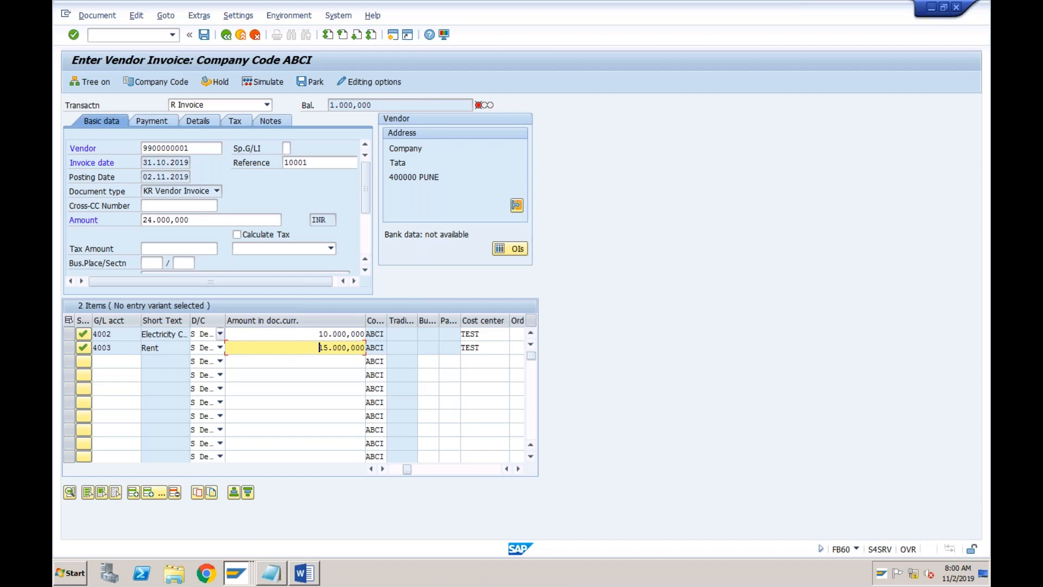
{"action": "left_click", "coordinate": [220, 335]}
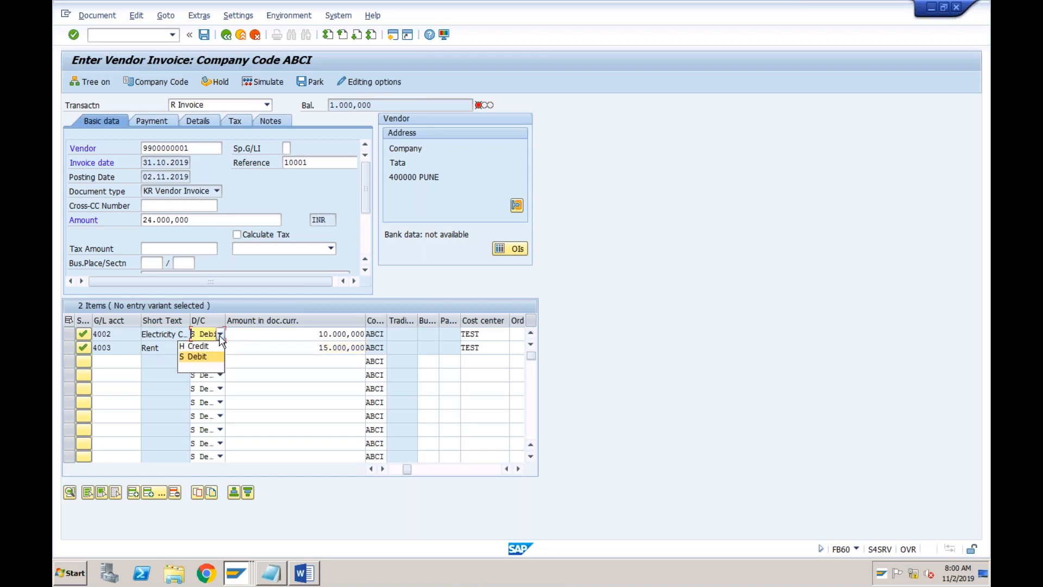
{"action": "left_click", "coordinate": [220, 335]}
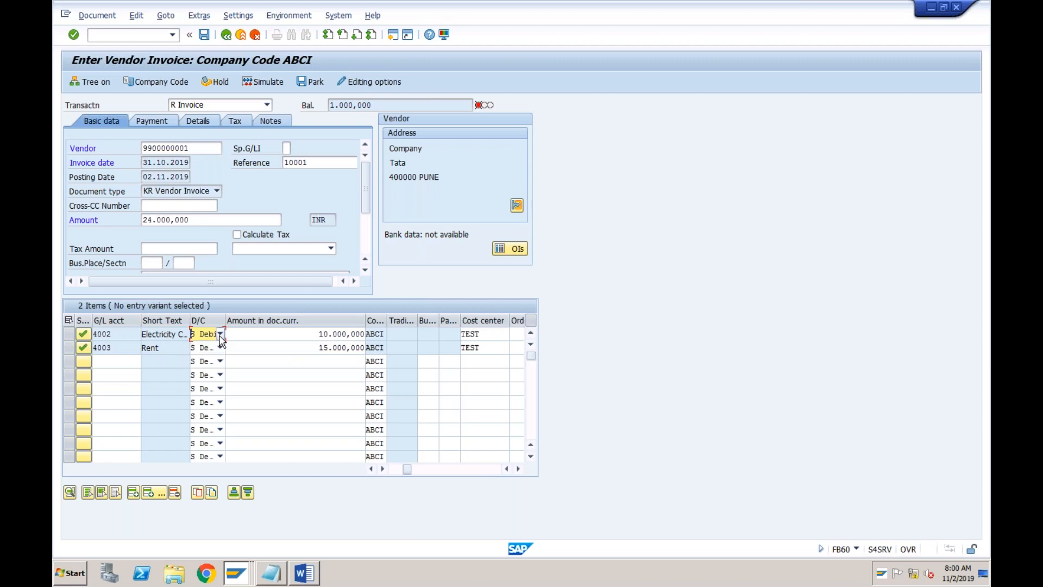
{"action": "left_click", "coordinate": [275, 336]}
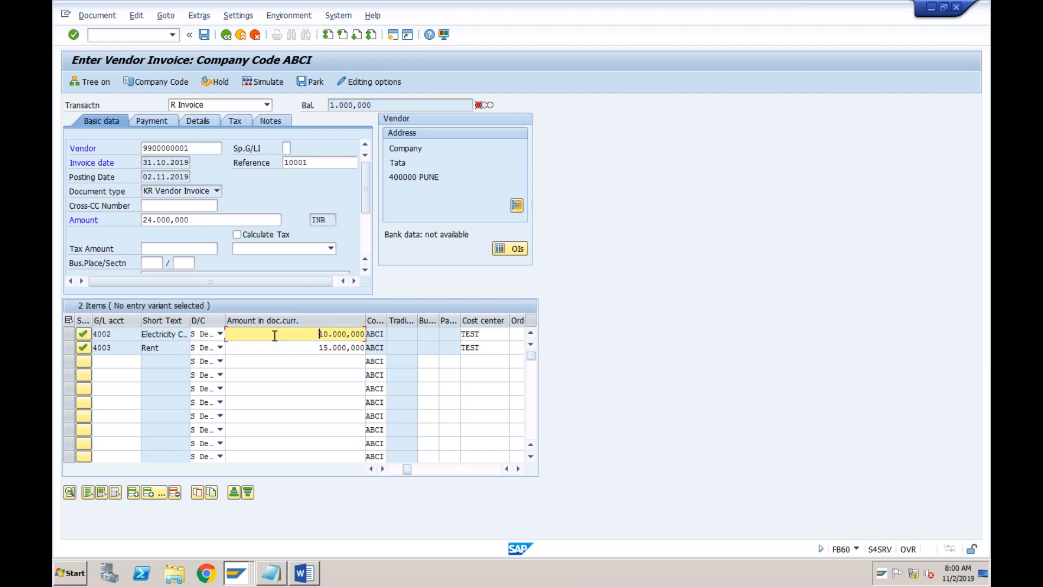
{"action": "left_click", "coordinate": [222, 225]}
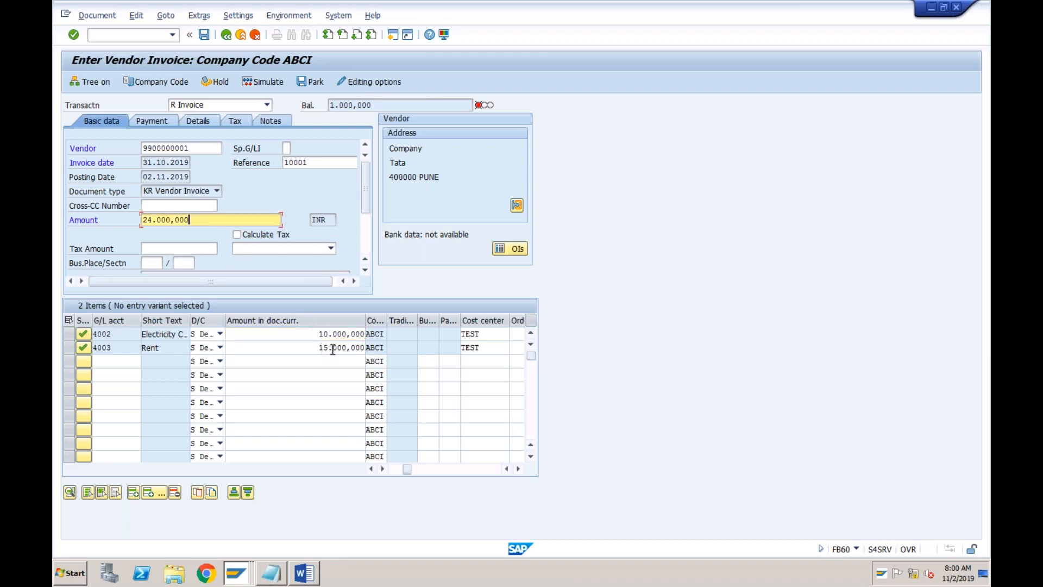
- Set the vendor invoice's header amount to 25000 and confirm it
{"action": "left_click", "coordinate": [149, 220]}
{"action": "left_click", "coordinate": [201, 221]}
{"action": "left_click", "coordinate": [147, 220]}
{"action": "type", "text": "5"}
{"action": "key", "text": "Return"}
- Switch to the Word invoice to check the due date, and return to the SAP vendor invoice for ABCI
{"action": "left_click", "coordinate": [304, 574]}
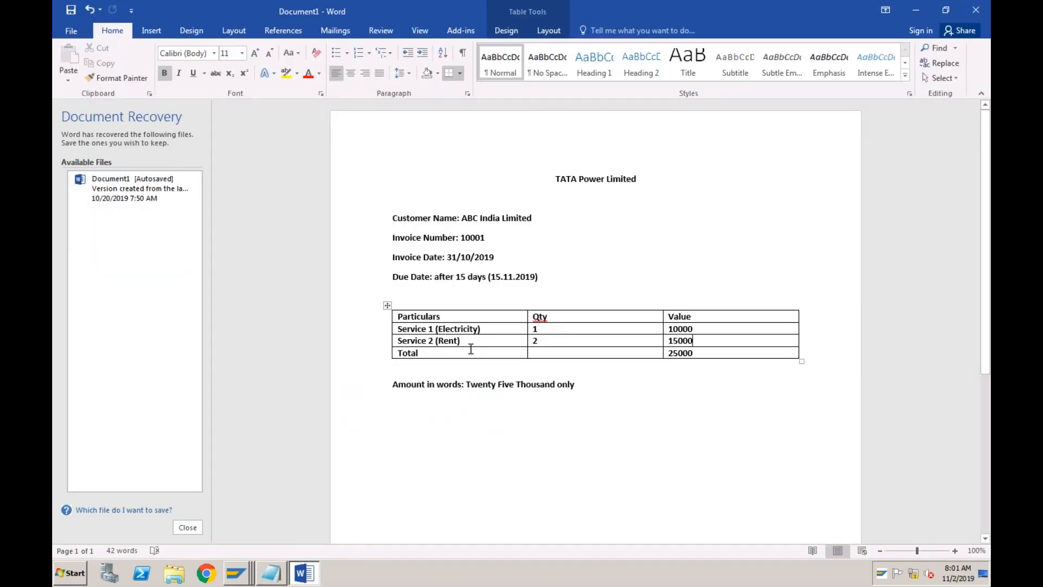
{"action": "left_click", "coordinate": [540, 278]}
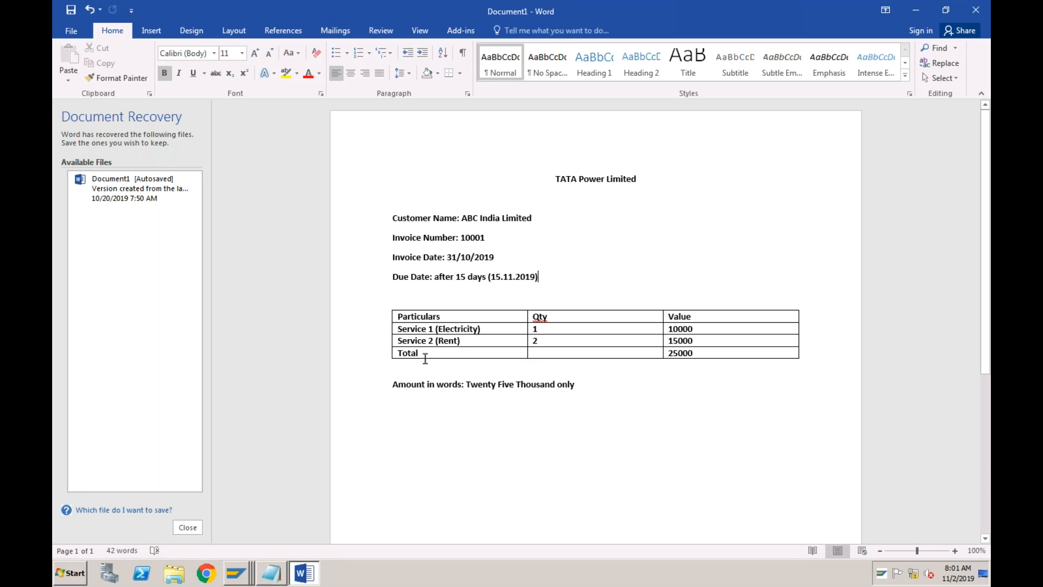
{"action": "left_click", "coordinate": [243, 575]}
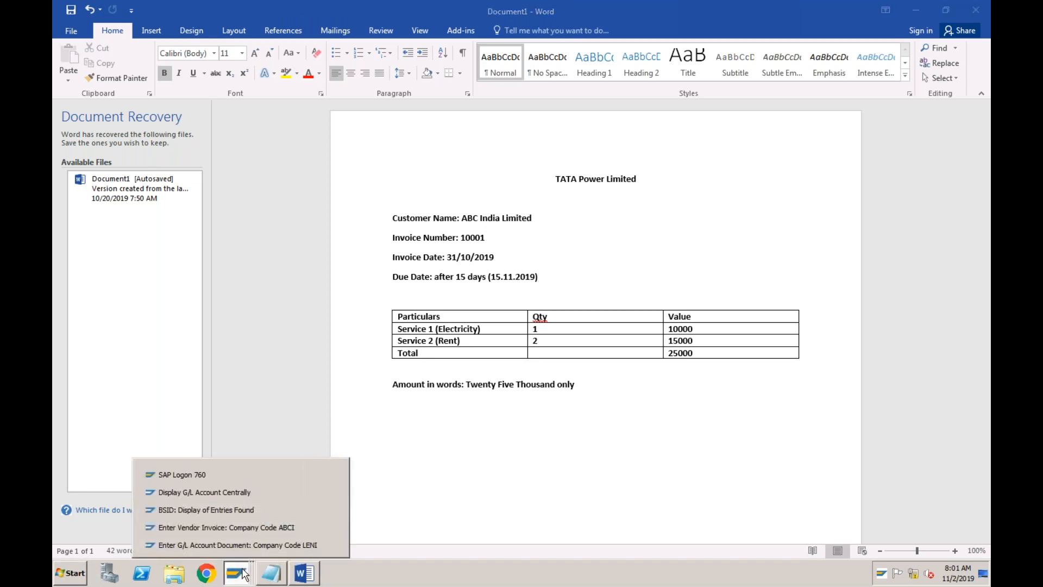
{"action": "left_click", "coordinate": [250, 526]}
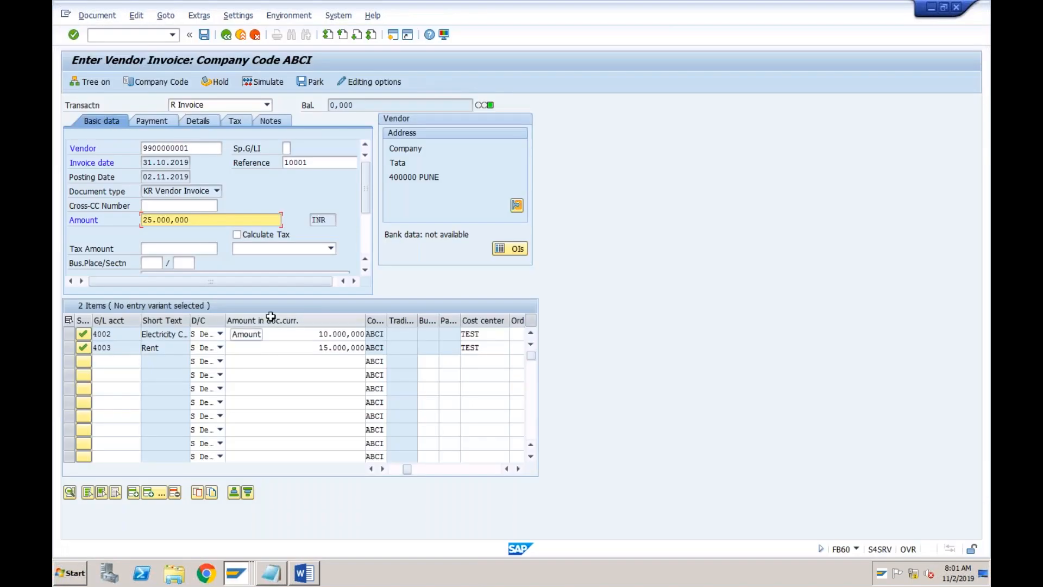
- Set the vendor invoice's payment terms to 0002, within 14 days 2 % cash discount and within 30 days due net
{"action": "left_click", "coordinate": [159, 122]}
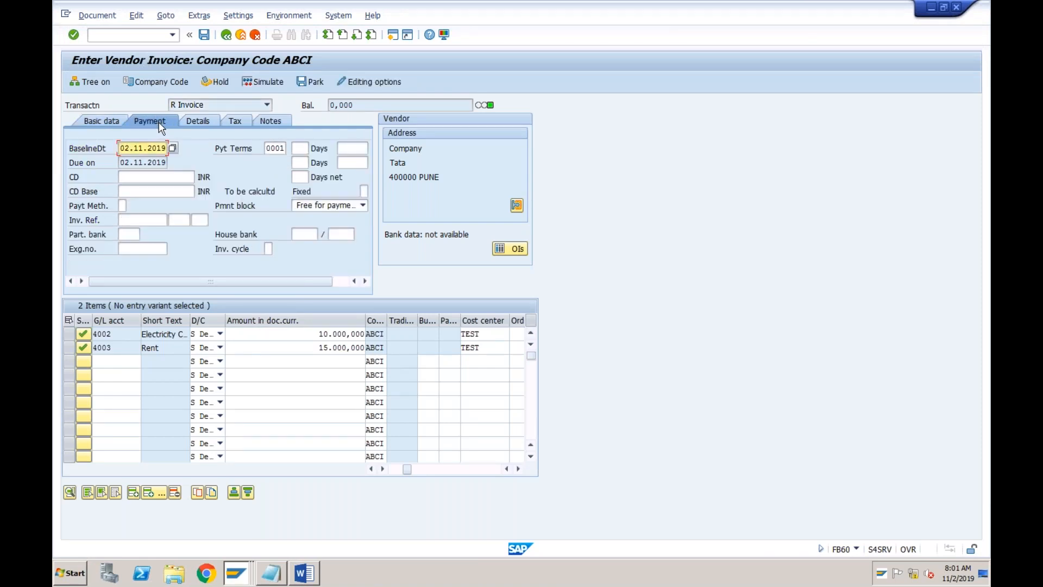
{"action": "left_click", "coordinate": [276, 149]}
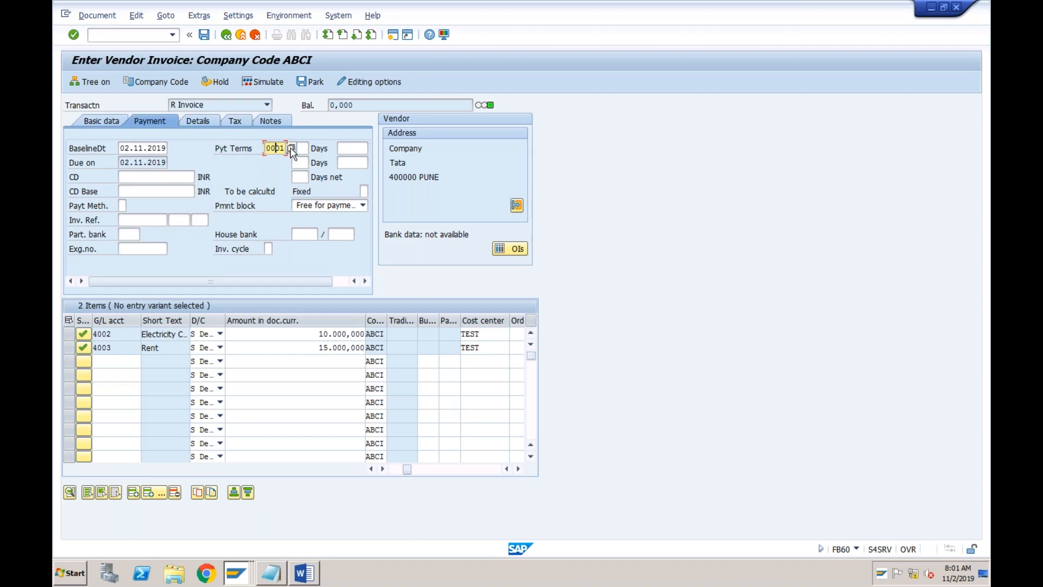
{"action": "left_click", "coordinate": [292, 148]}
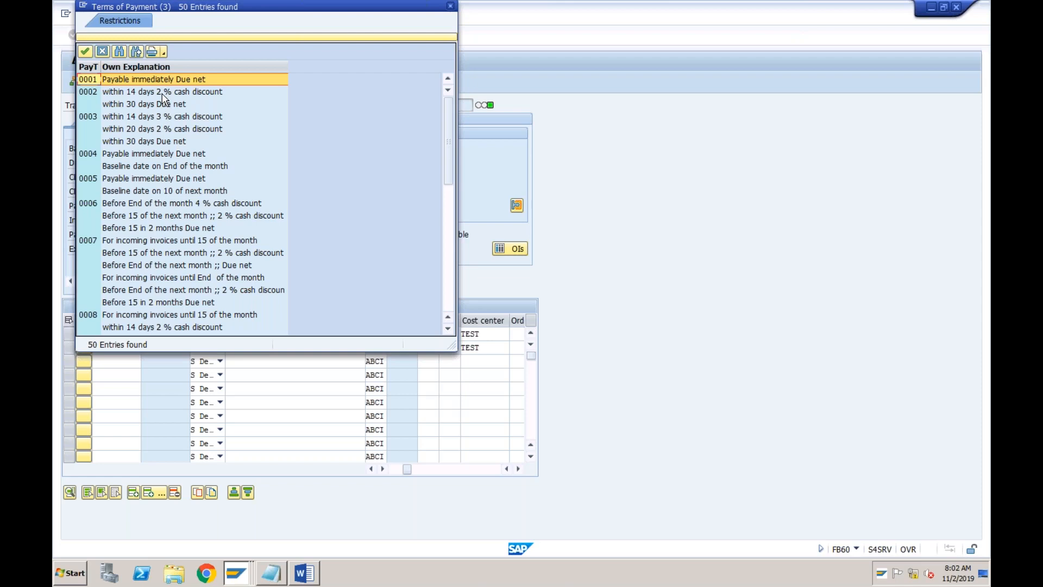
{"action": "left_click", "coordinate": [157, 105]}
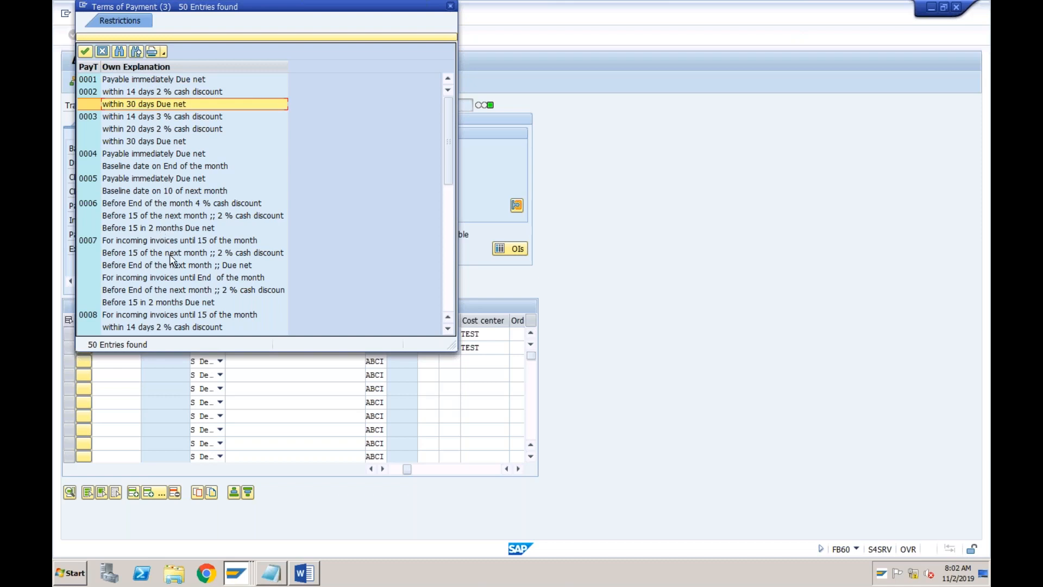
{"action": "double_click", "coordinate": [152, 105]}
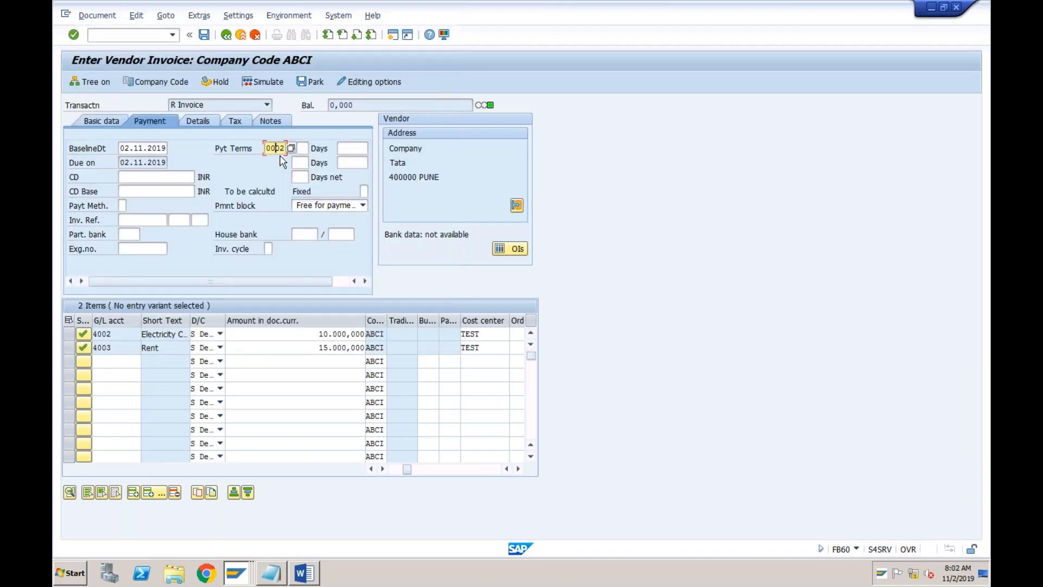
- Switch to the Word invoice and change the due date to after 30 days (30.11.2019)
{"action": "left_click", "coordinate": [304, 572]}
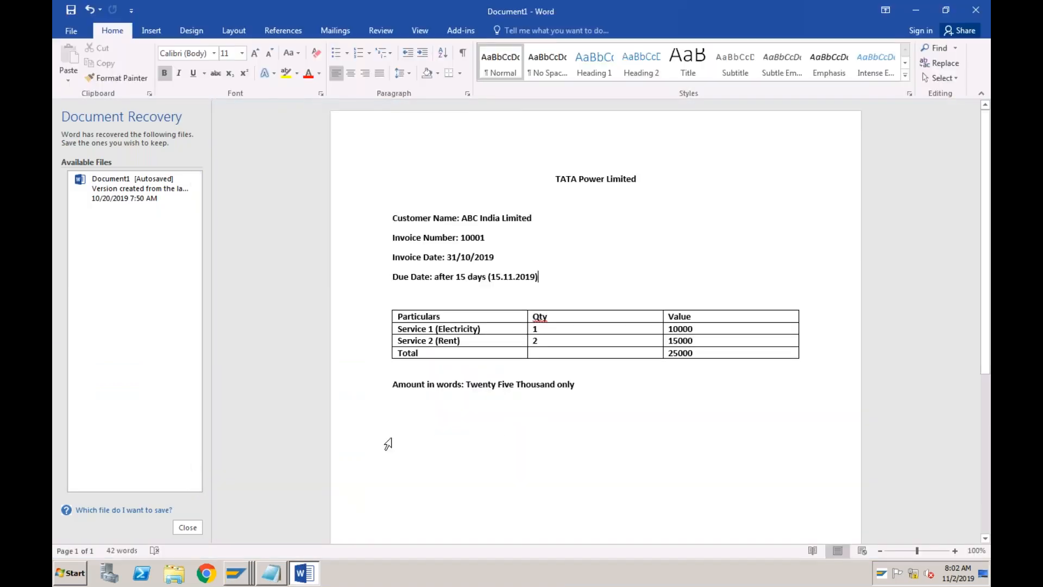
{"action": "left_click", "coordinate": [466, 278]}
{"action": "key", "text": "BackSpace"}
{"action": "key", "text": "BackSpace"}
{"action": "type", "text": "30"}
{"action": "left_click", "coordinate": [491, 277]}
{"action": "key", "text": "BackSpace"}
{"action": "key", "text": "BackSpace"}
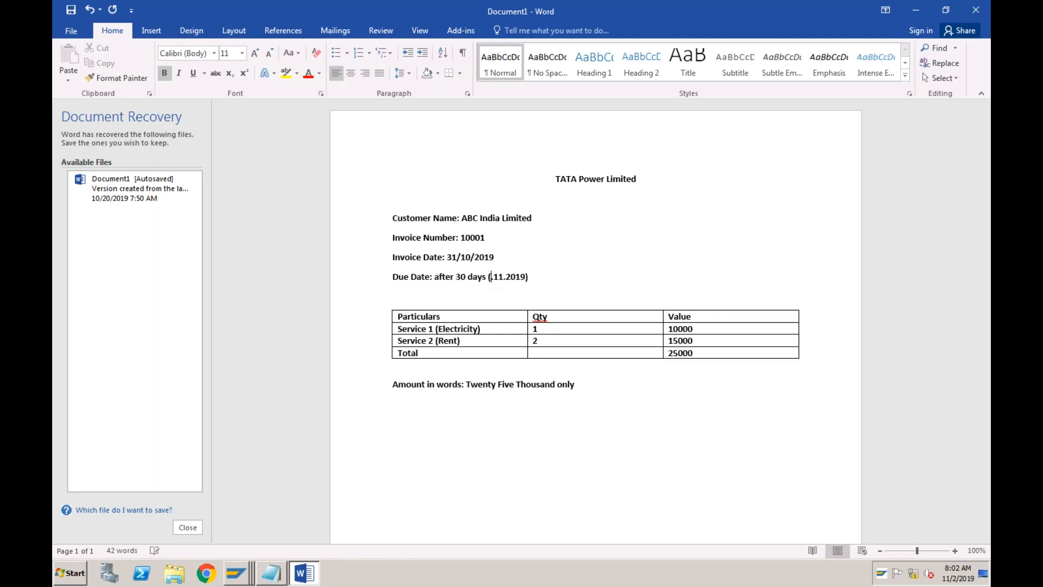
{"action": "type", "text": "30"}
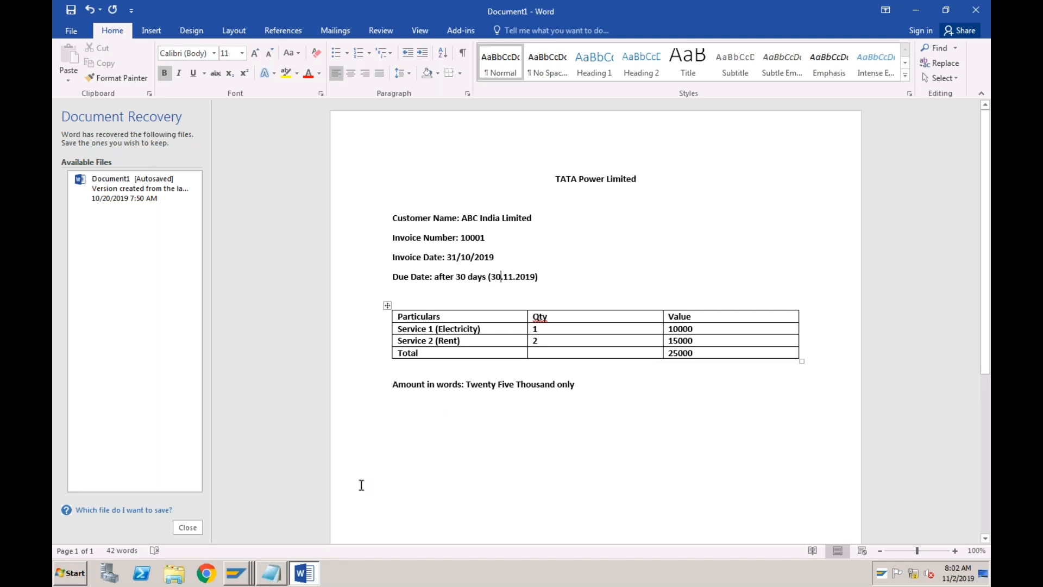
- Return to the SAP vendor invoice for company code ABCI and apply the selected payment terms
{"action": "left_click", "coordinate": [243, 575]}
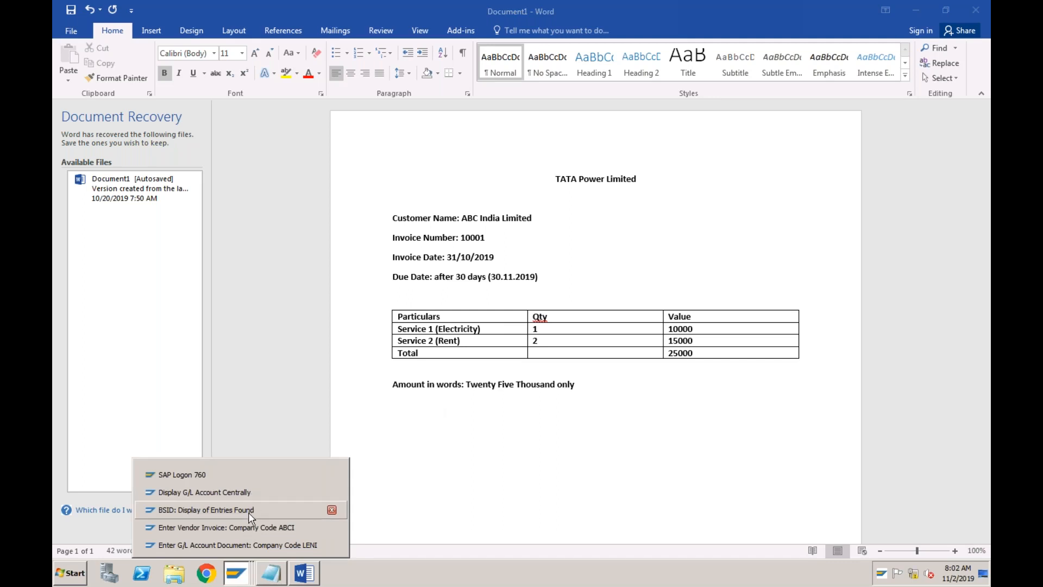
{"action": "left_click", "coordinate": [246, 525]}
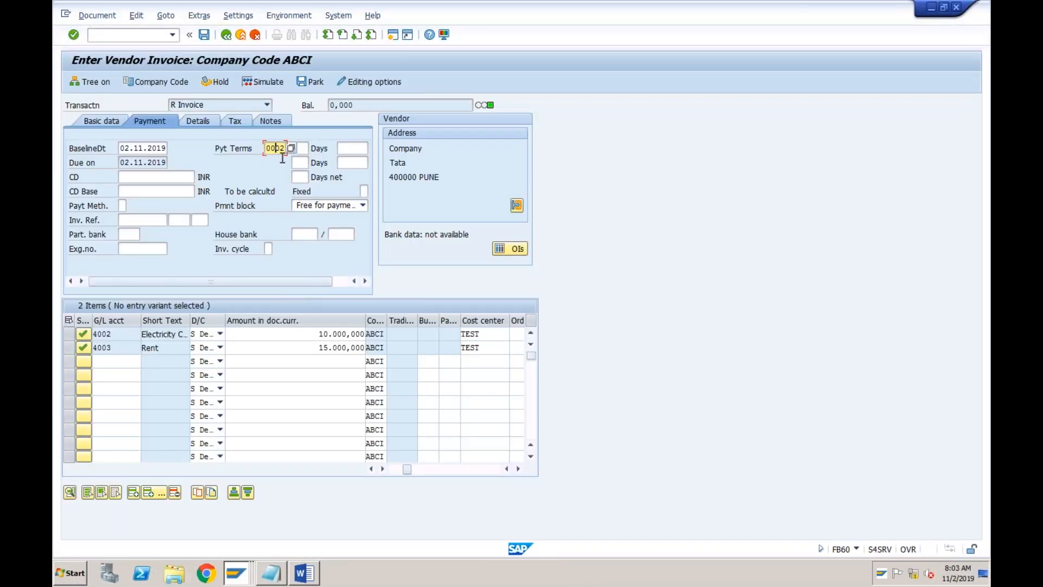
{"action": "left_click", "coordinate": [130, 162]}
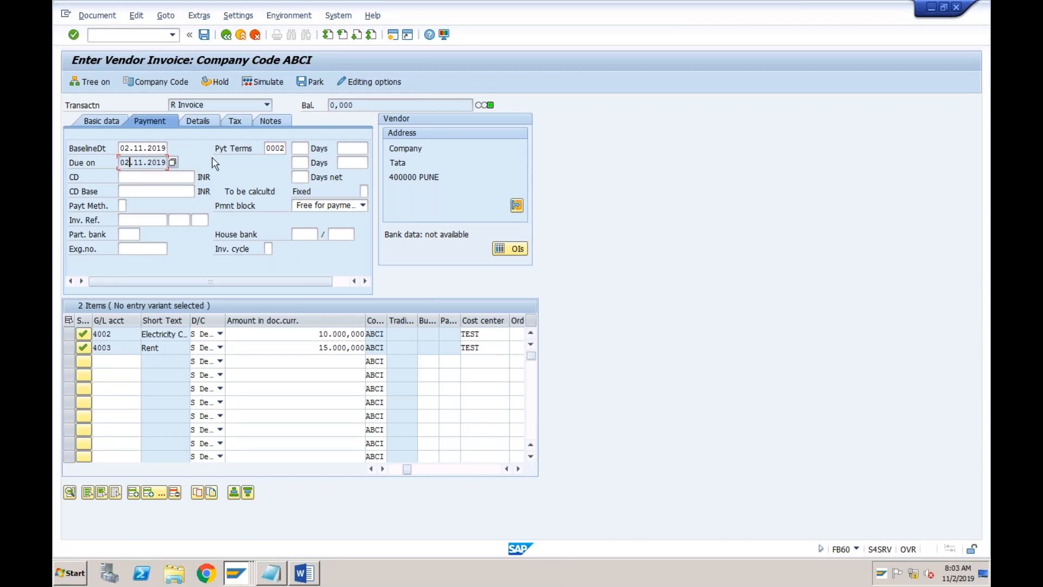
{"action": "key", "text": "Return"}
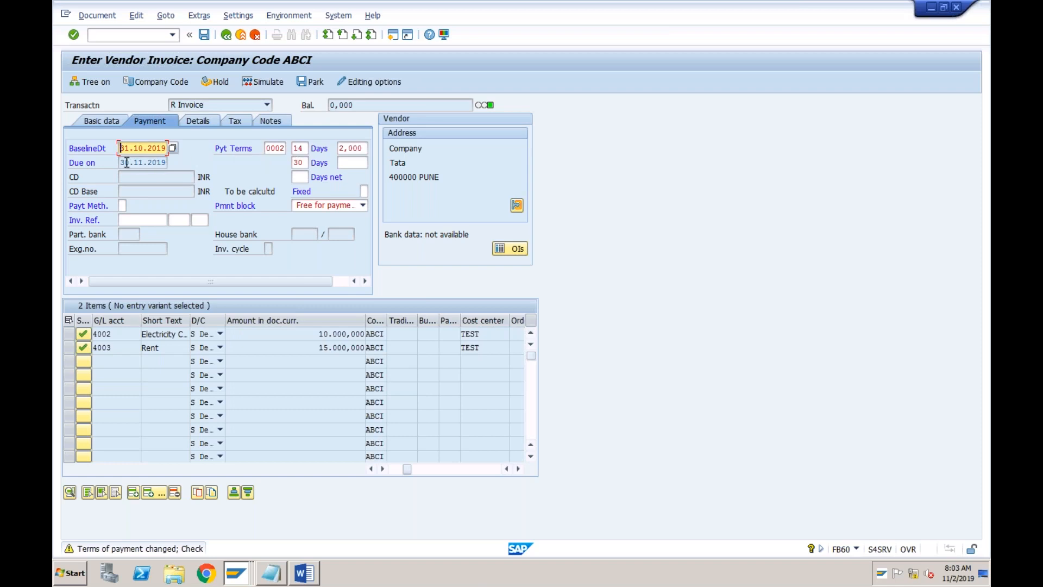
- Review the due date, payment term days and cash discount percentage, and confirm the changed terms of payment
{"action": "left_click", "coordinate": [280, 148]}
{"action": "left_click", "coordinate": [304, 163]}
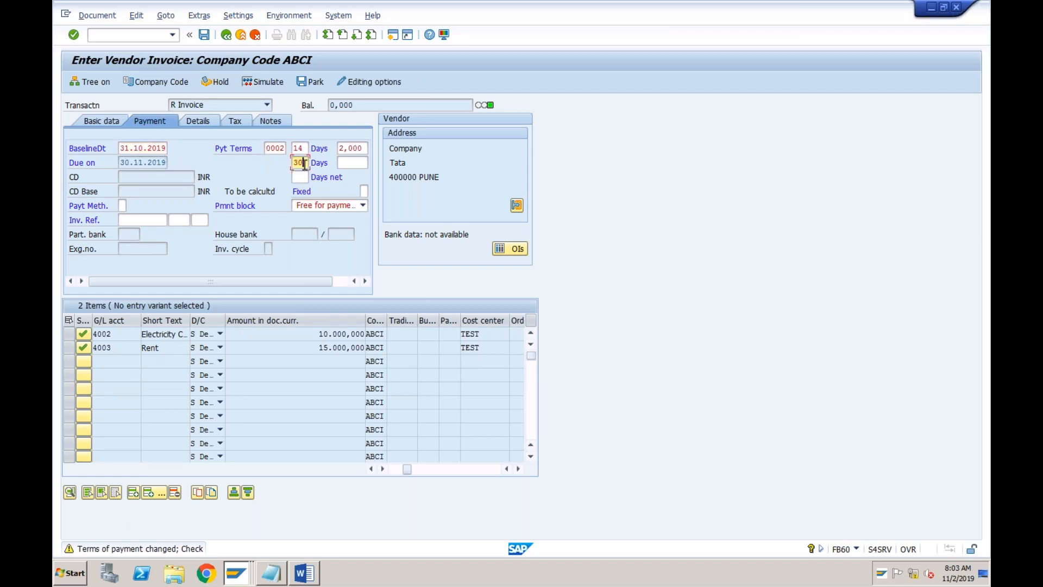
{"action": "left_click", "coordinate": [130, 163]}
{"action": "left_click", "coordinate": [274, 150]}
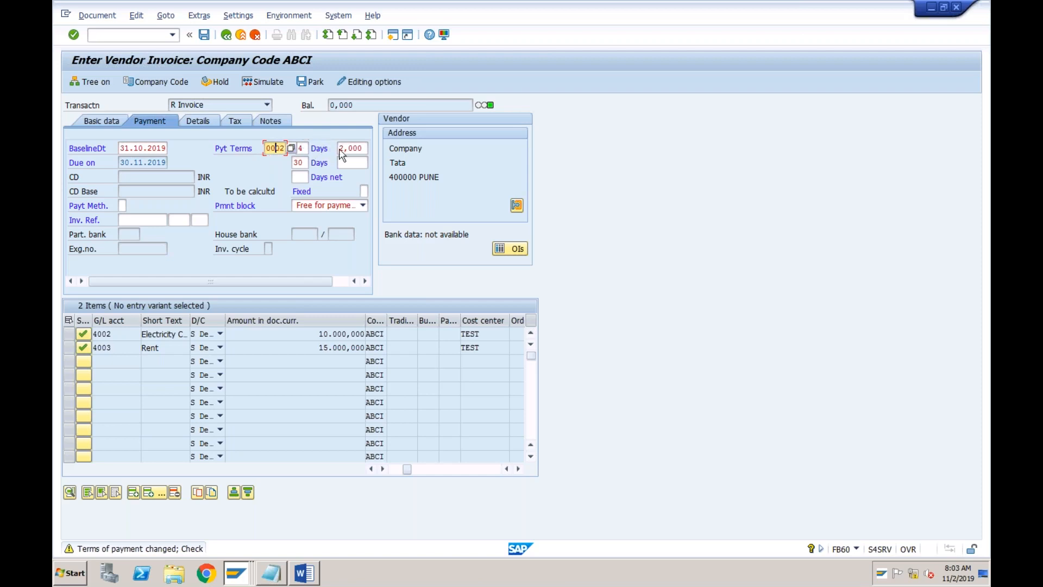
{"action": "left_click", "coordinate": [308, 152]}
{"action": "left_click", "coordinate": [359, 148]}
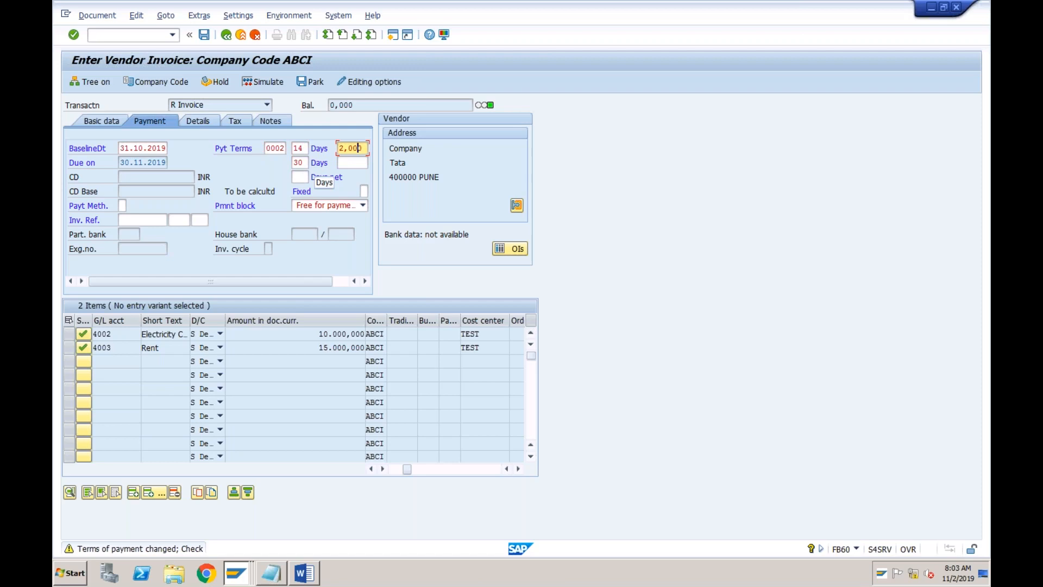
{"action": "left_click", "coordinate": [143, 161]}
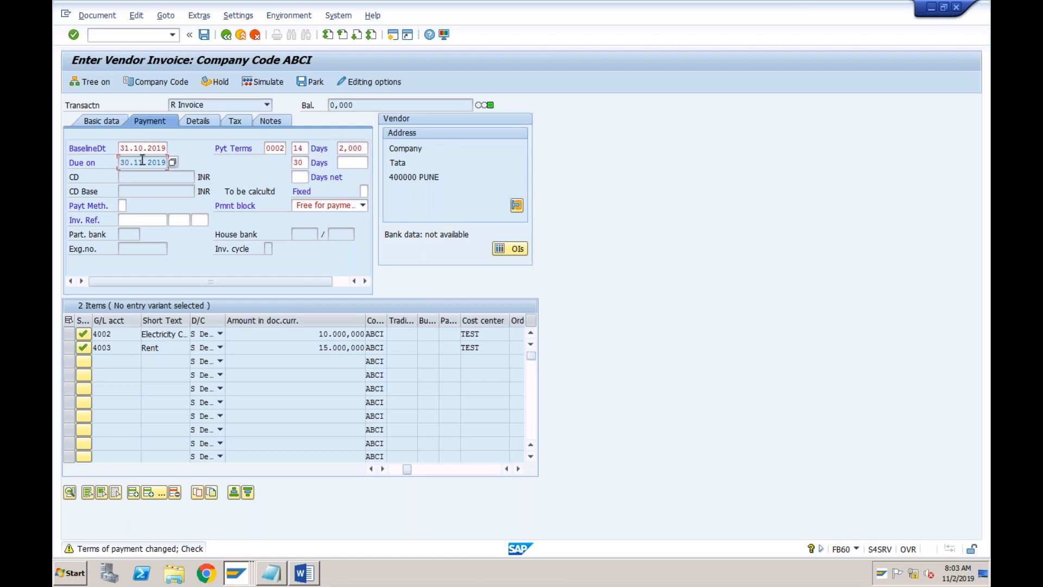
{"action": "left_click", "coordinate": [277, 148]}
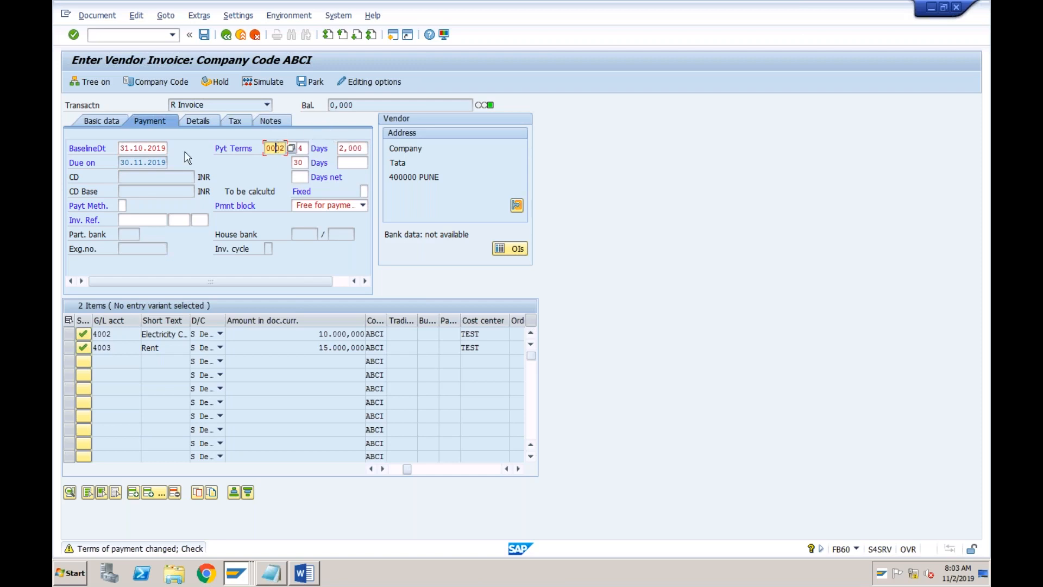
{"action": "left_click", "coordinate": [132, 163]}
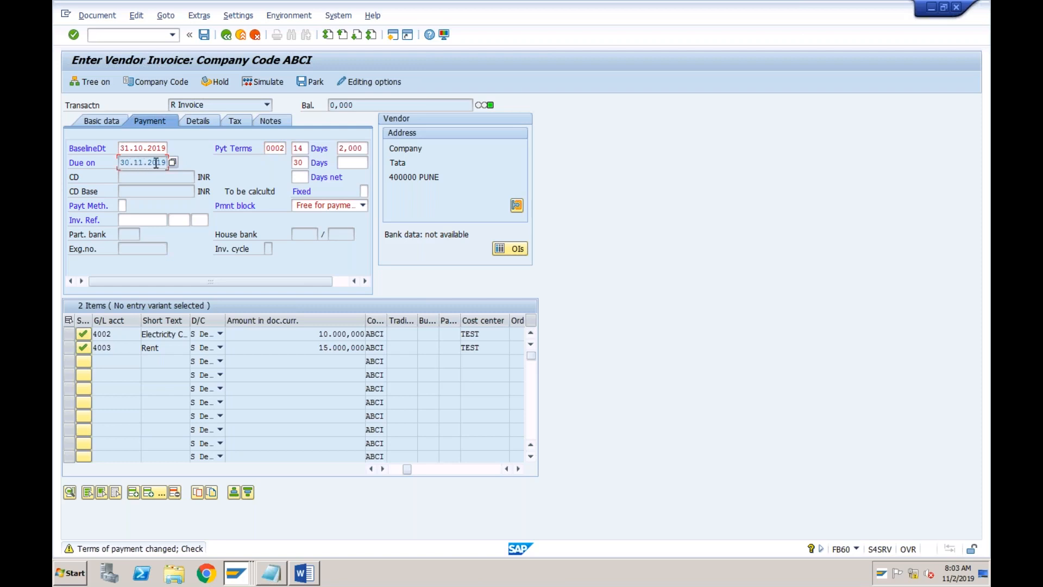
{"action": "key", "text": "Return"}
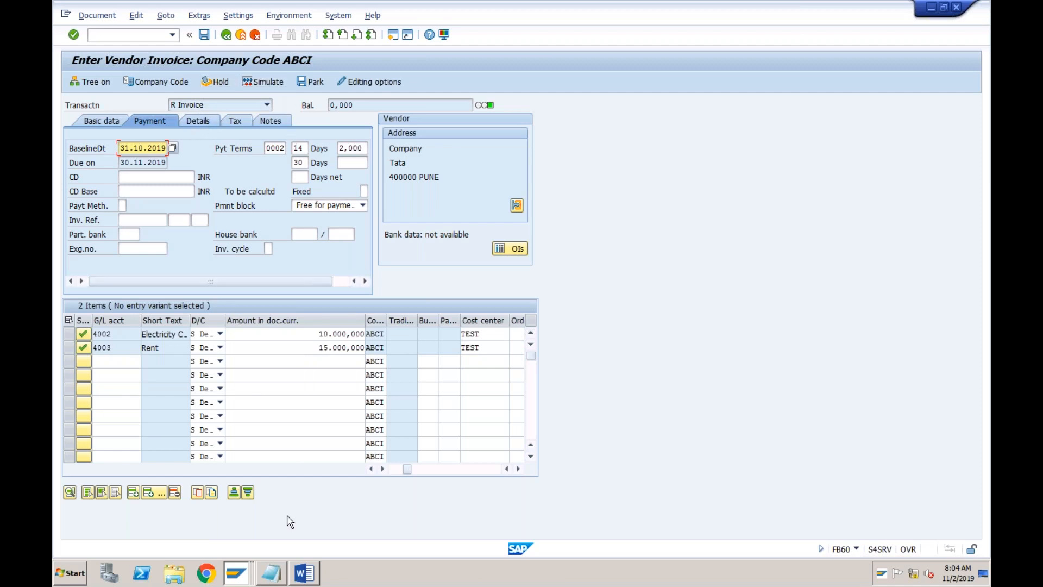
- Switch to the Word invoice to review its supplier, customer, invoice number, dates and services, and return to the SAP vendor invoice for ABCI
{"action": "left_click", "coordinate": [305, 572]}
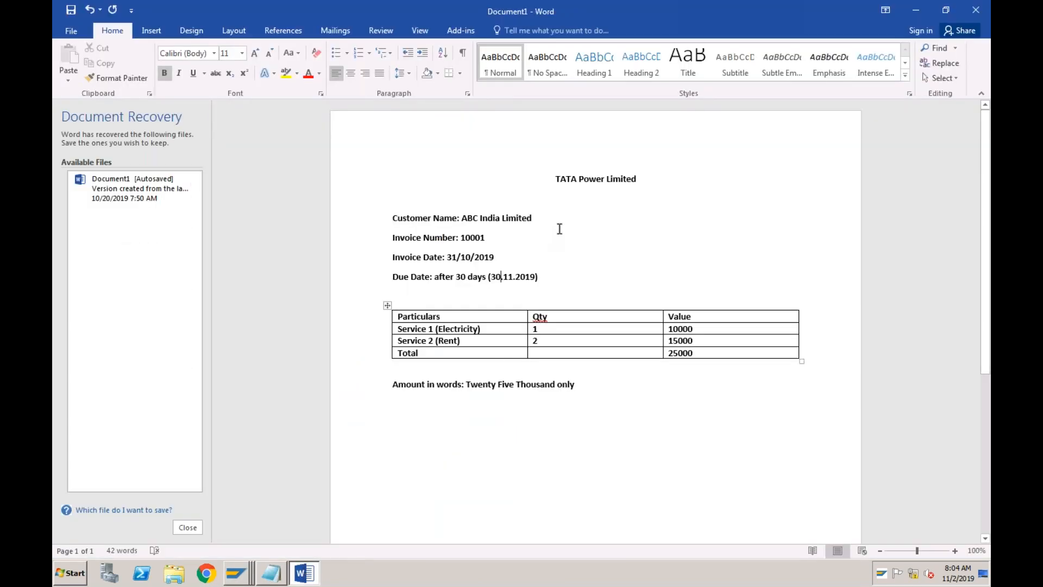
{"action": "left_click", "coordinate": [629, 176]}
{"action": "left_click", "coordinate": [537, 219]}
{"action": "left_click", "coordinate": [486, 240]}
{"action": "left_click", "coordinate": [540, 275]}
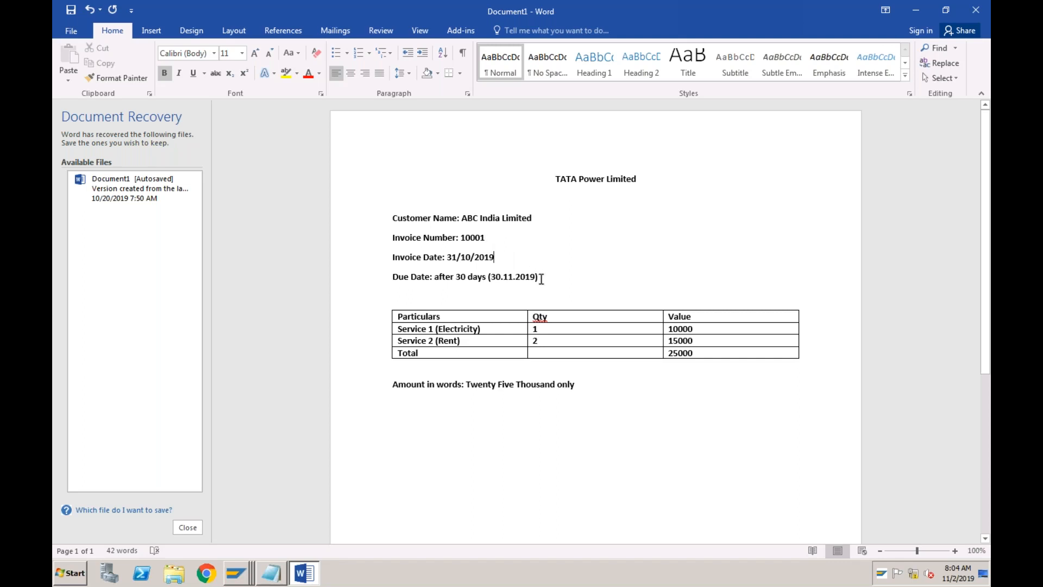
{"action": "left_click", "coordinate": [496, 341]}
{"action": "right_click", "coordinate": [244, 575]}
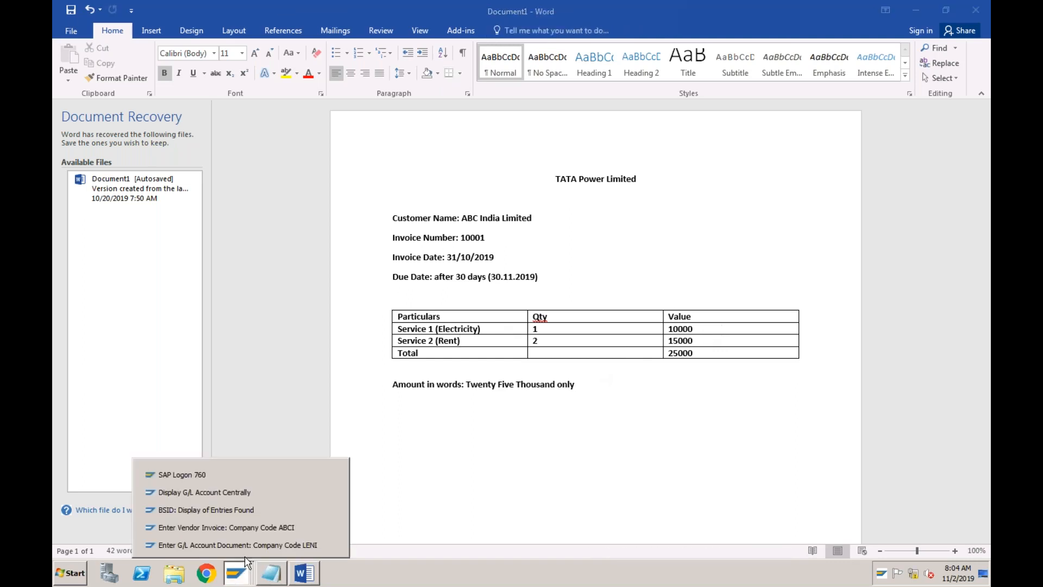
{"action": "left_click", "coordinate": [251, 531]}
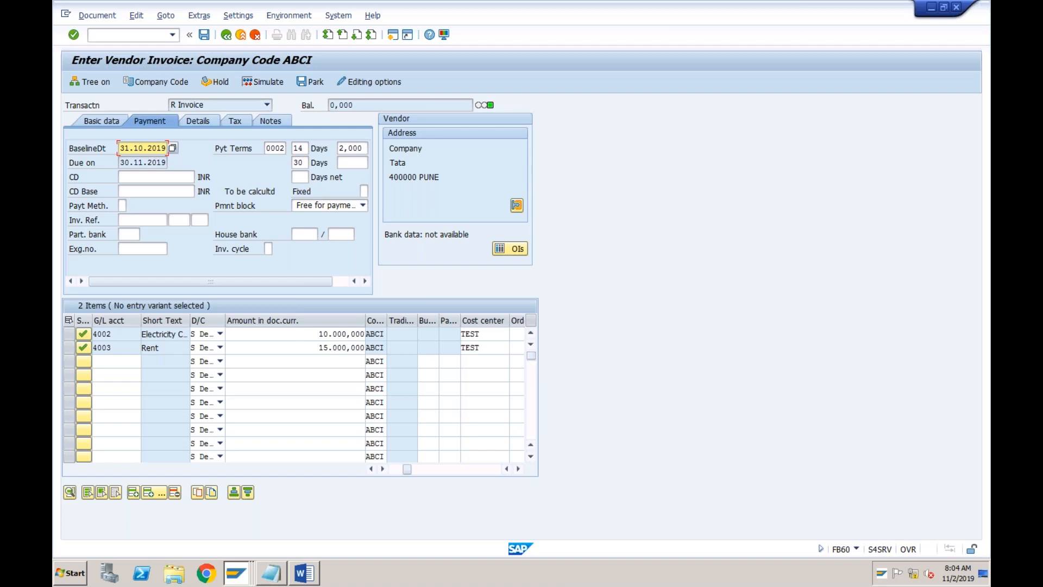
- Check the 4002 and 4003 line amounts and the basic data, and post the vendor invoice
{"action": "left_click", "coordinate": [311, 334]}
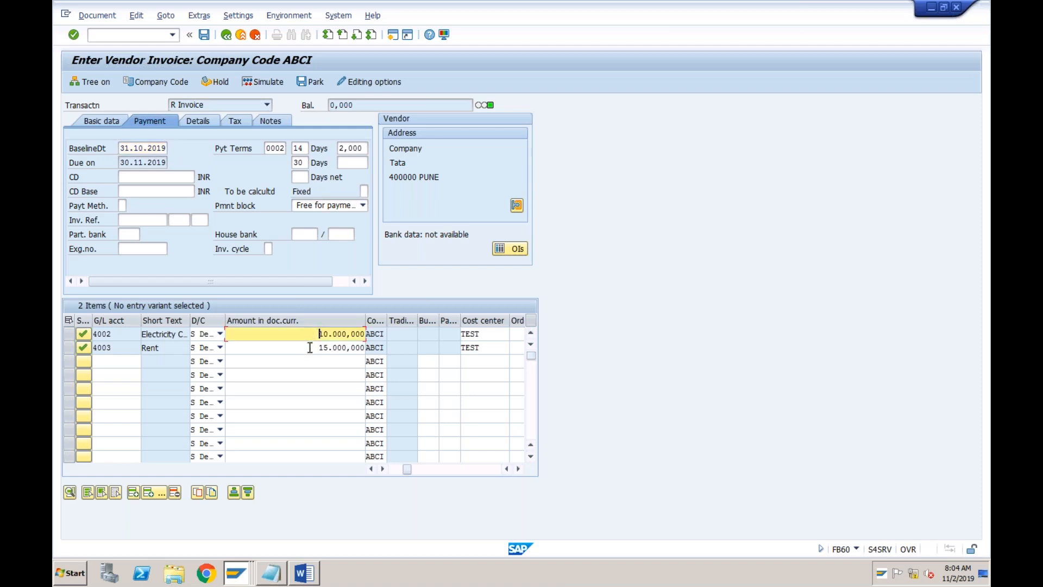
{"action": "left_click", "coordinate": [309, 347]}
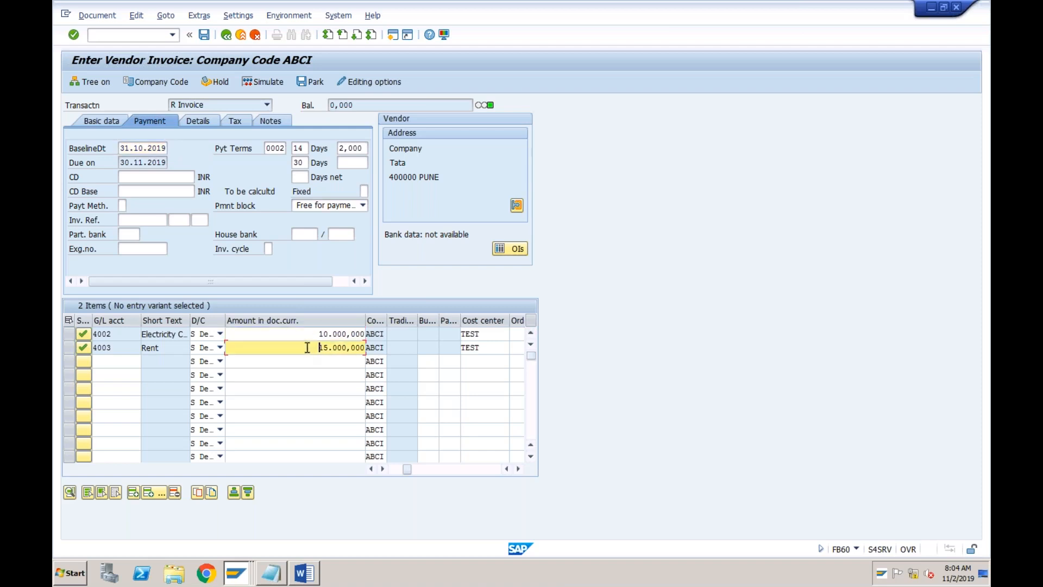
{"action": "left_click", "coordinate": [113, 124]}
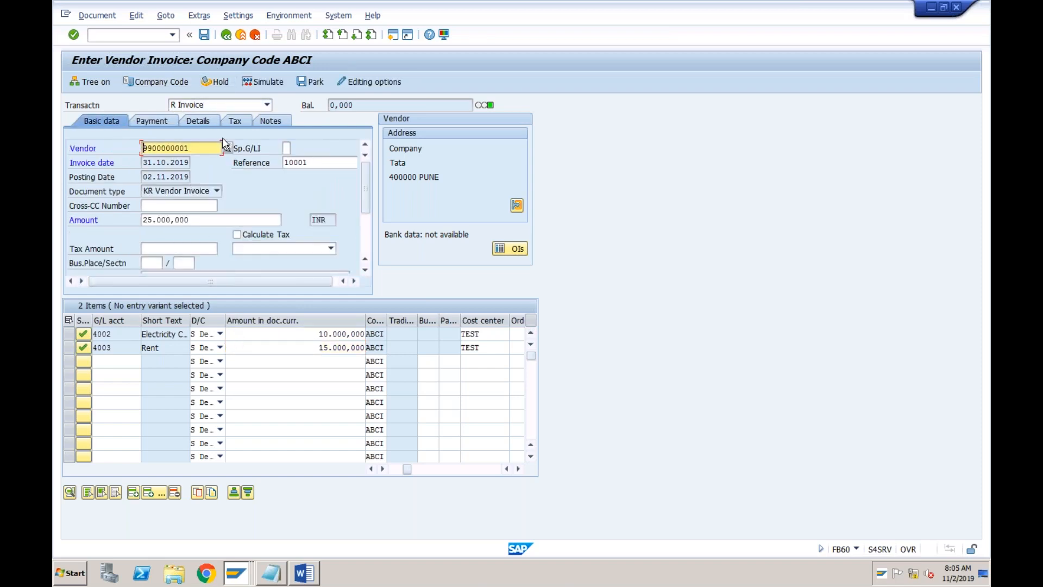
{"action": "left_click", "coordinate": [206, 38]}
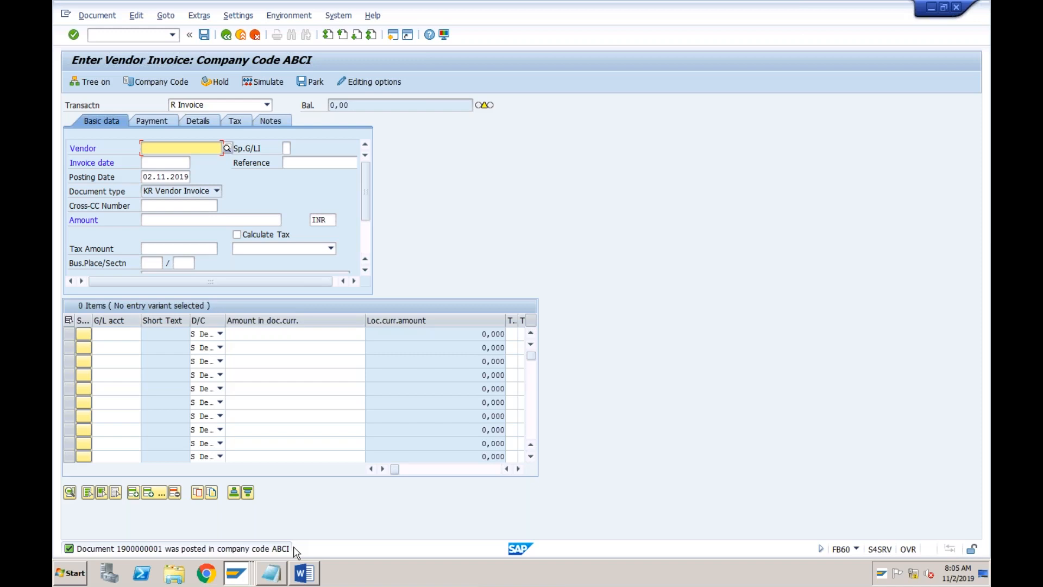
- Switch to the Notepad list and add "3. Vendor Balances (FK10N)" below the vendor payments line
{"action": "left_click", "coordinate": [128, 35]}
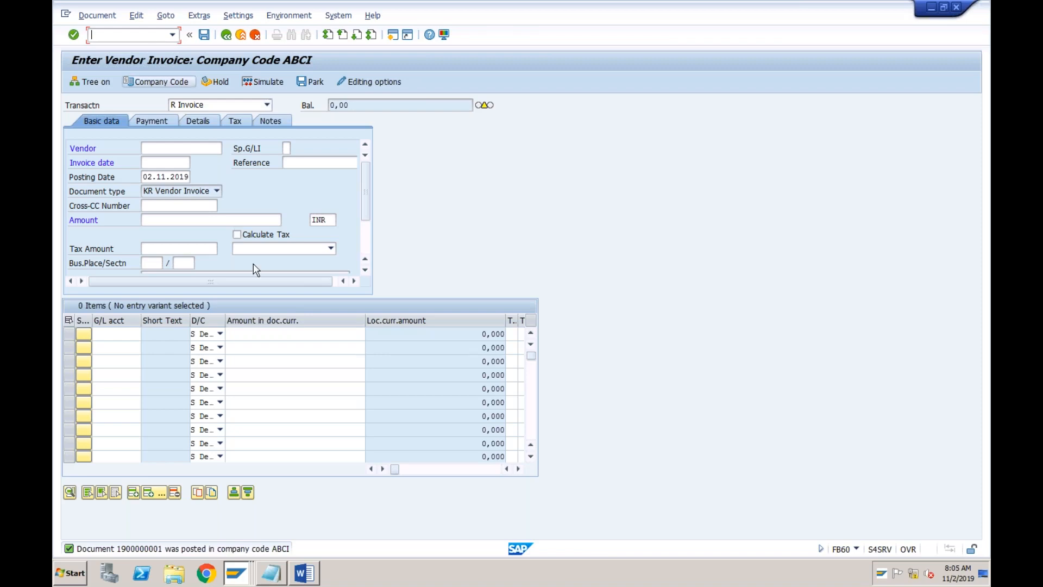
{"action": "left_click", "coordinate": [276, 579]}
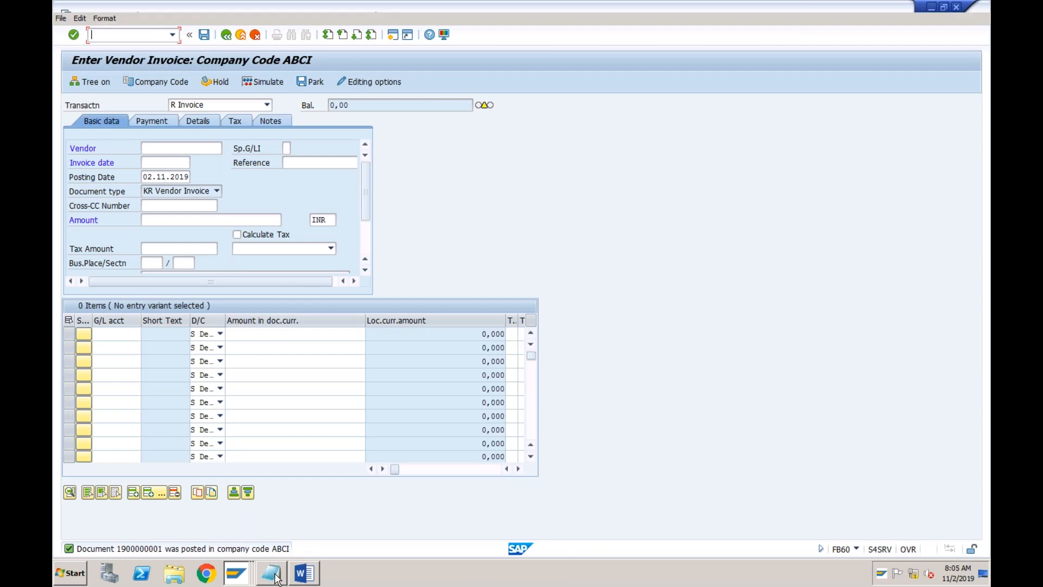
{"action": "left_click", "coordinate": [419, 53]}
{"action": "key", "text": "Return"}
{"action": "type", "text": "3. "}
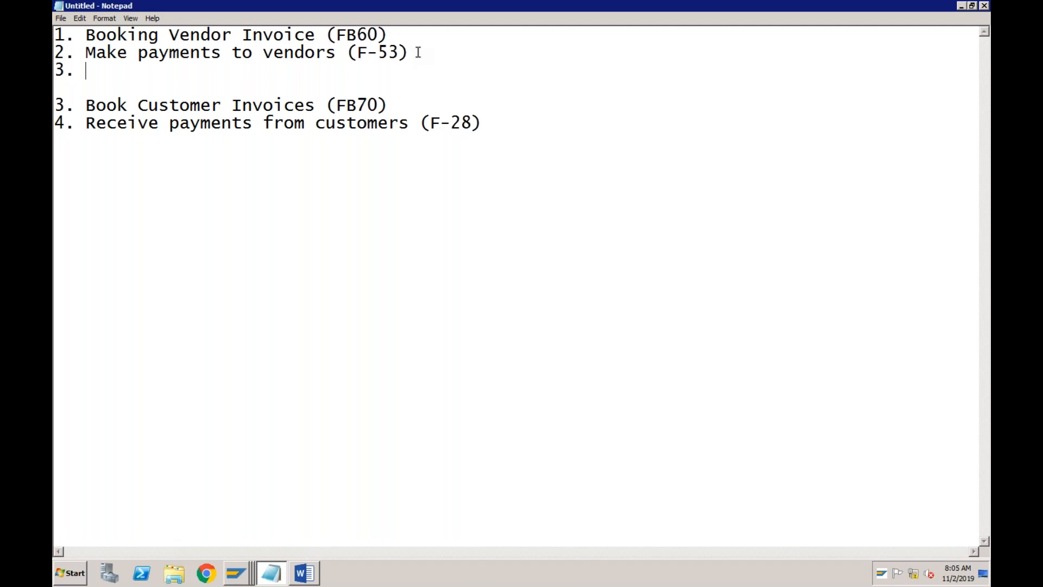
{"action": "type", "text": "Vendor Balances"}
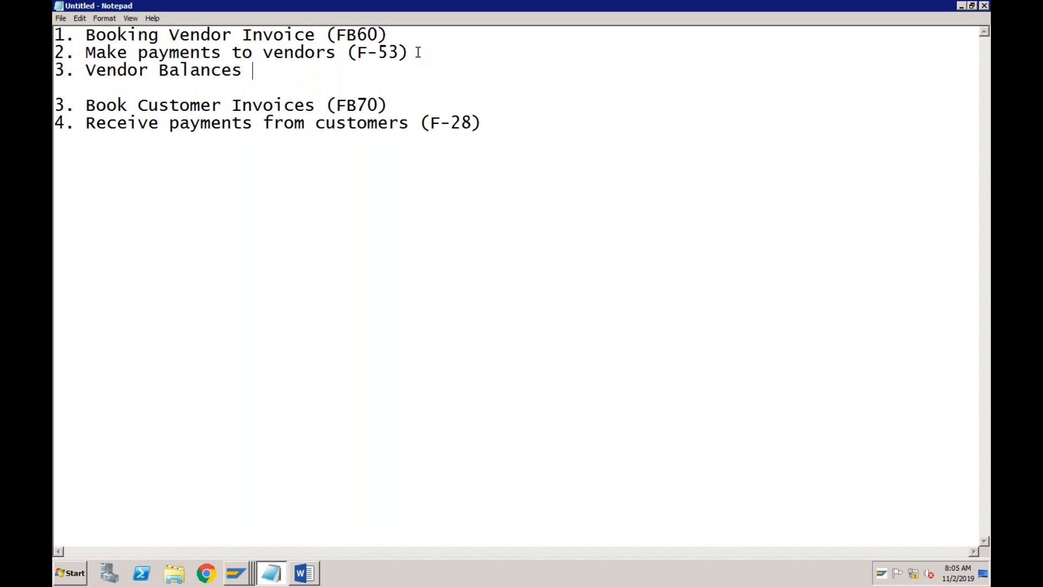
{"action": "type", "text": " (FK10N)"}
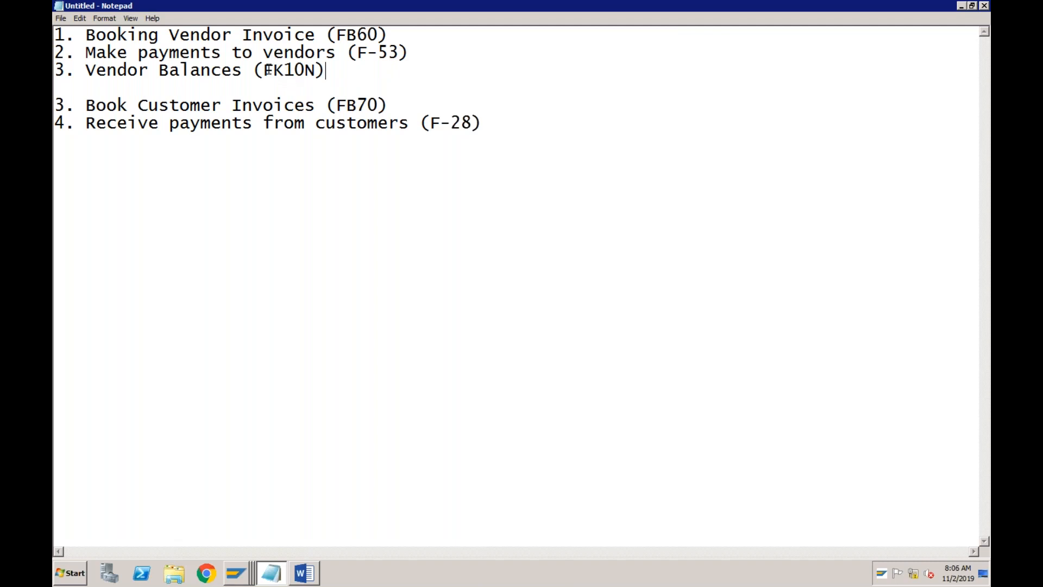
{"action": "left_click", "coordinate": [146, 71]}
{"action": "left_click_drag", "start_coordinate": [274, 71], "coordinate": [283, 70]}
{"action": "left_click", "coordinate": [269, 70]}
{"action": "left_click_drag", "start_coordinate": [284, 71], "coordinate": [275, 73]}
- Renumber the customer invoices line as 1 and the customer payments line as 2
{"action": "left_click", "coordinate": [482, 124]}
{"action": "left_click", "coordinate": [63, 105]}
{"action": "key", "text": "BackSpace"}
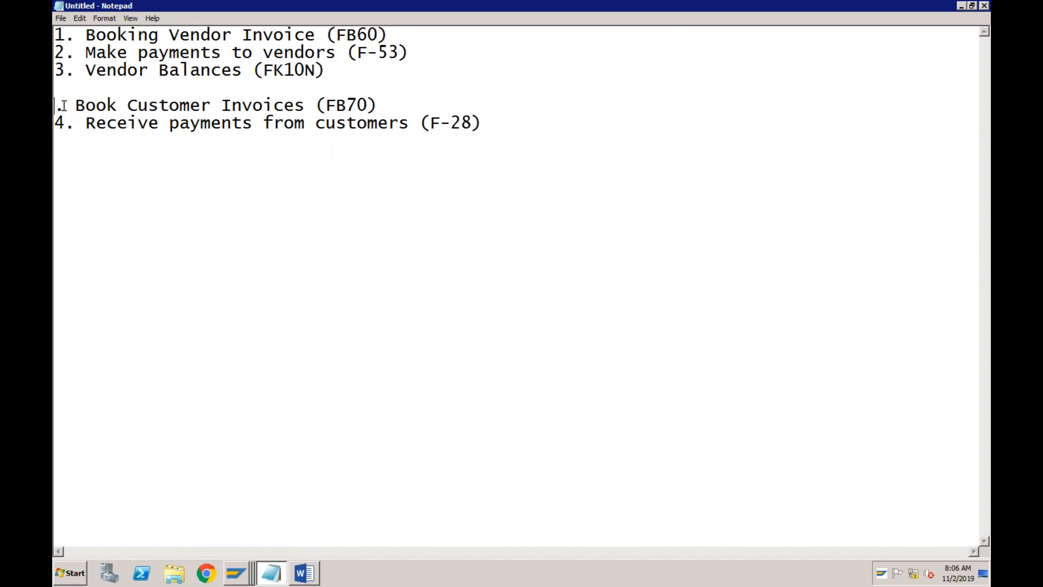
{"action": "type", "text": "1"}
{"action": "key", "text": "Down"}
{"action": "key", "text": "BackSpace"}
{"action": "type", "text": "2"}
- Add the line "3. Customer Balances (FD10N)" below the customer payments line
{"action": "type", "text": "3"}
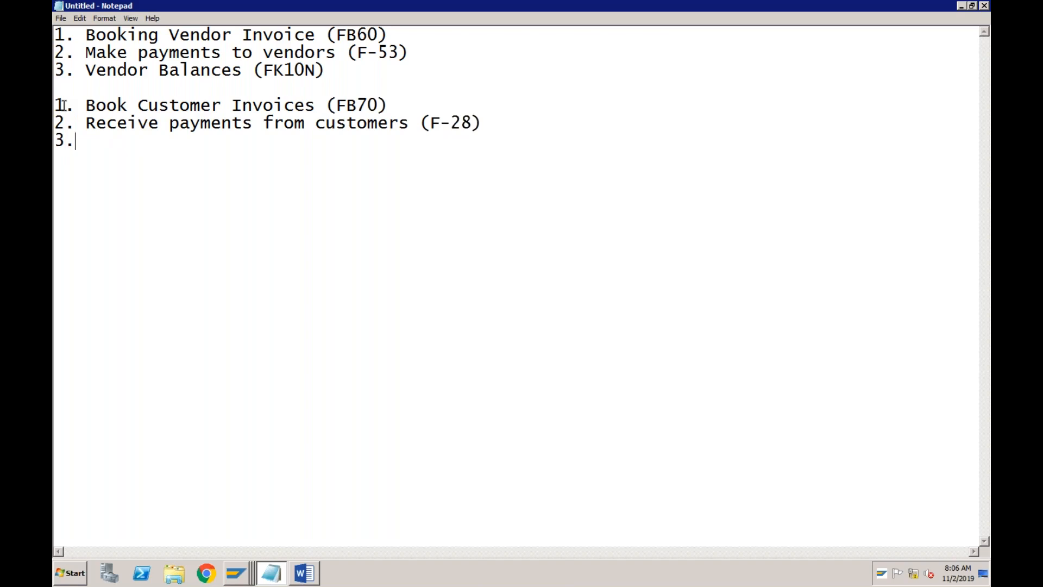
{"action": "type", "text": ". Customer Balan"}
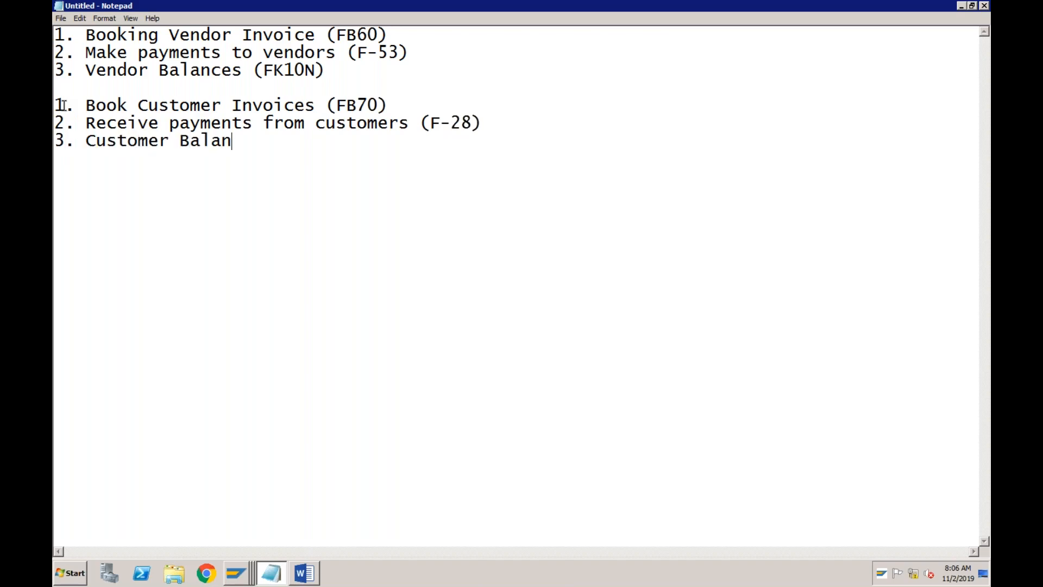
{"action": "type", "text": "ces (FD10"}
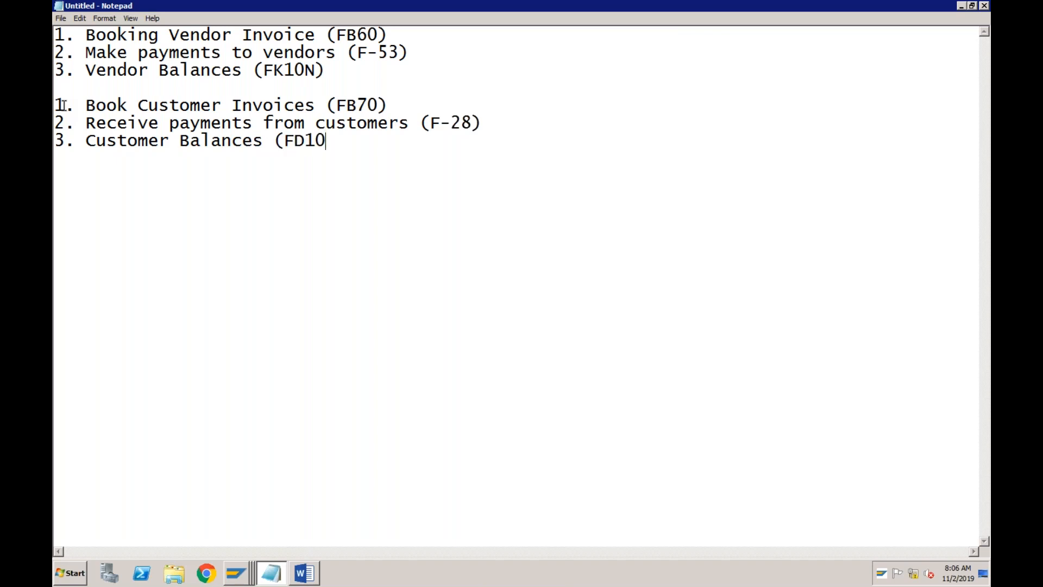
{"action": "type", "text": "N)"}
- Add the line "4. Vendor Lines Items (FBL1N)" below the vendor balances line
{"action": "key", "text": "Return"}
{"action": "type", "text": "4"}
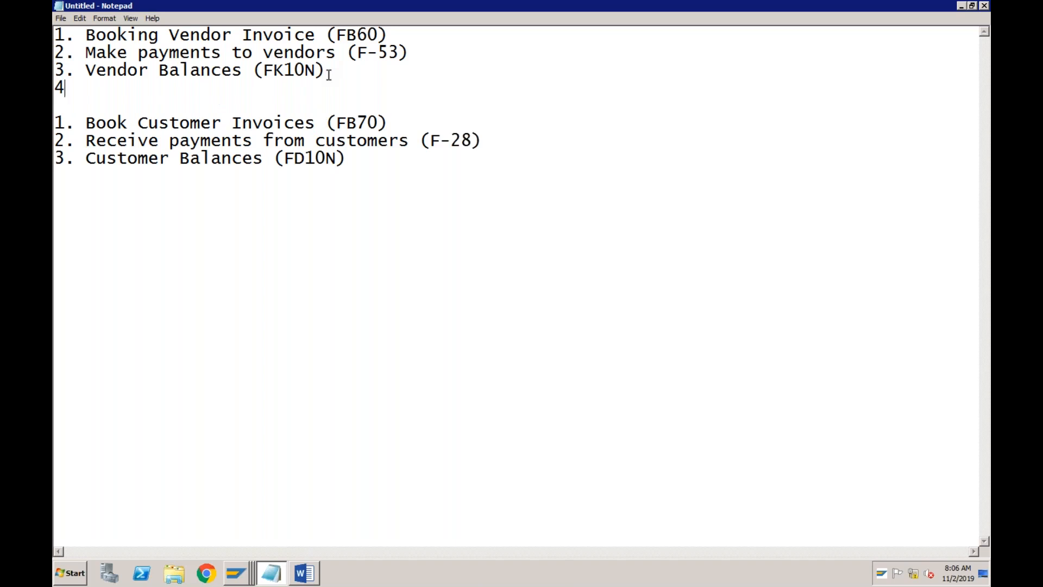
{"action": "type", "text": ". Vendor Lines "}
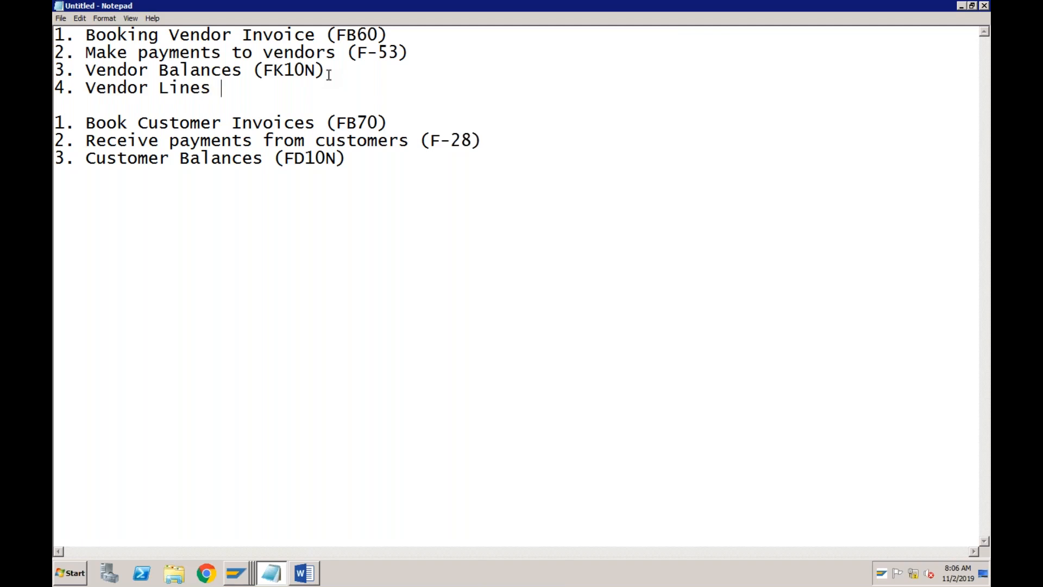
{"action": "type", "text": "Items"}
{"action": "type", "text": "(FB"}
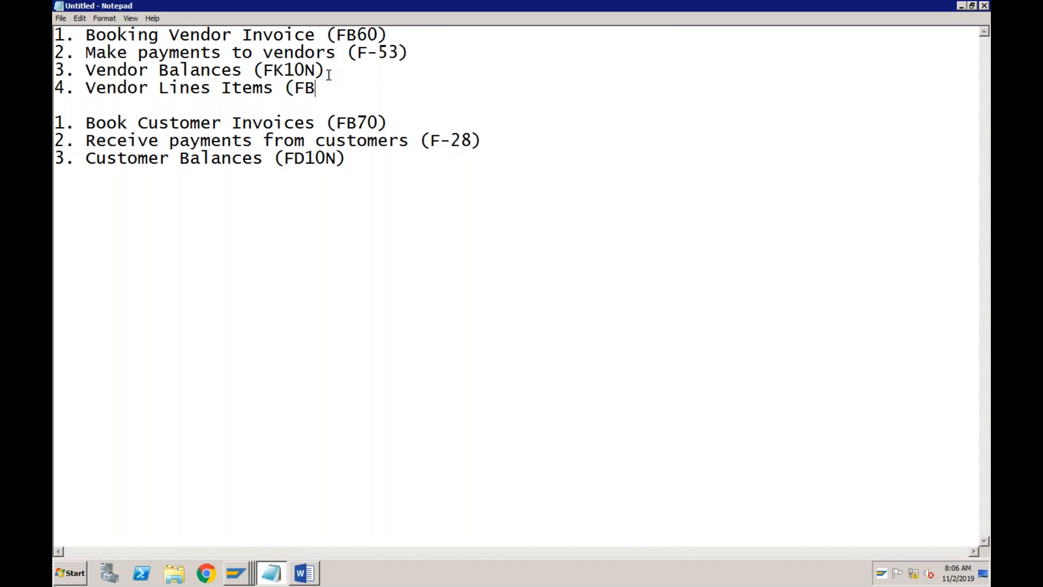
{"action": "type", "text": "L1N)"}
{"action": "left_click", "coordinate": [150, 90]}
- Add the line "4. Customer Lines Items (FBL5N)" below the customer balances line and review the finished list
{"action": "left_click", "coordinate": [357, 162]}
{"action": "type", "text": "4. C"}
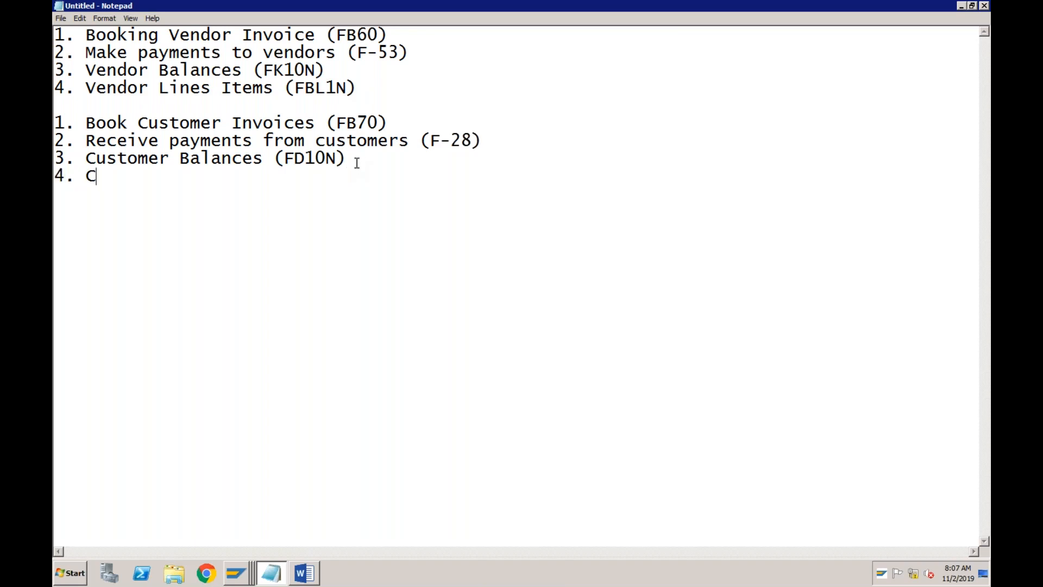
{"action": "type", "text": "ustomer Lines Items"}
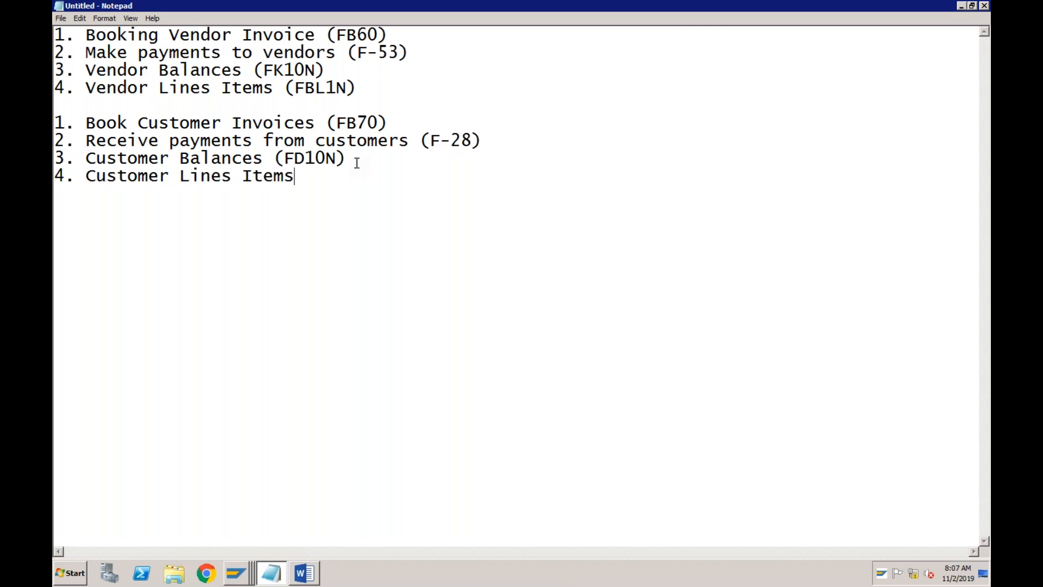
{"action": "type", "text": "FBL5N)"}
{"action": "left_click", "coordinate": [347, 88]}
{"action": "left_click", "coordinate": [158, 87]}
{"action": "left_click", "coordinate": [169, 176]}
{"action": "left_click", "coordinate": [315, 70]}
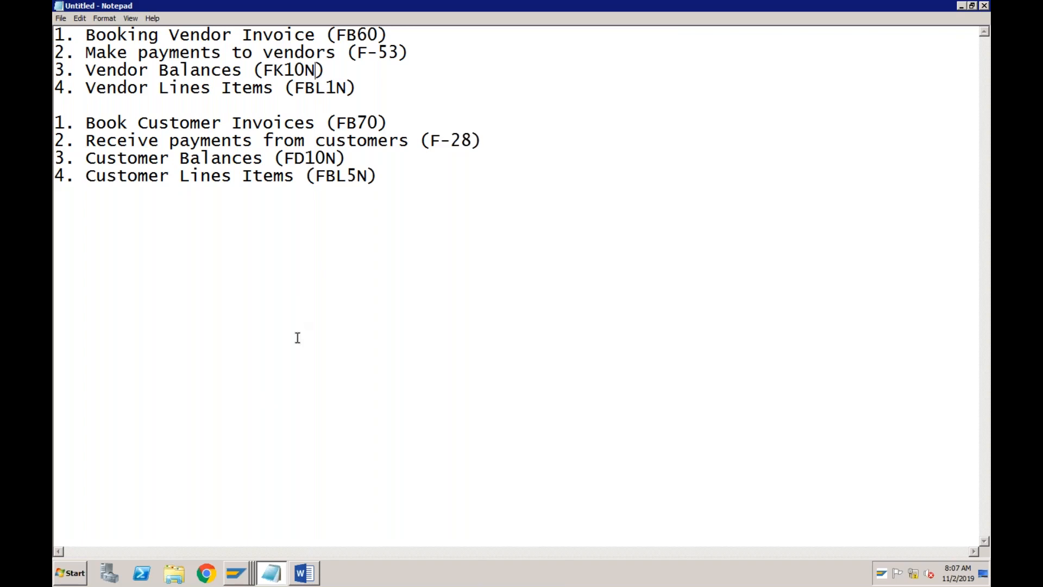
- Switch to the SAP G/L account document session for LENI and start transaction FK10N there
{"action": "left_click", "coordinate": [237, 578]}
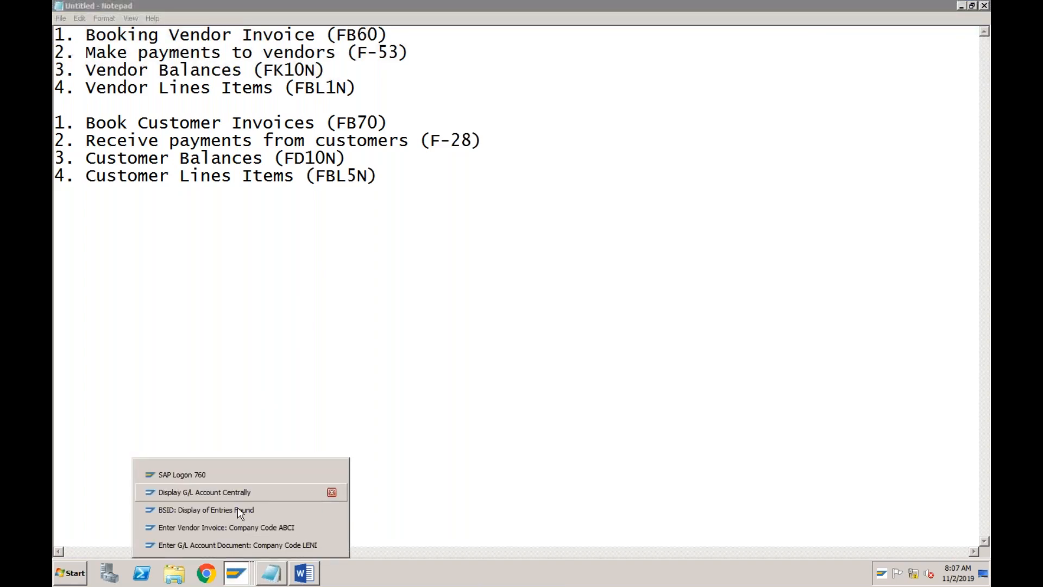
{"action": "left_click", "coordinate": [236, 542]}
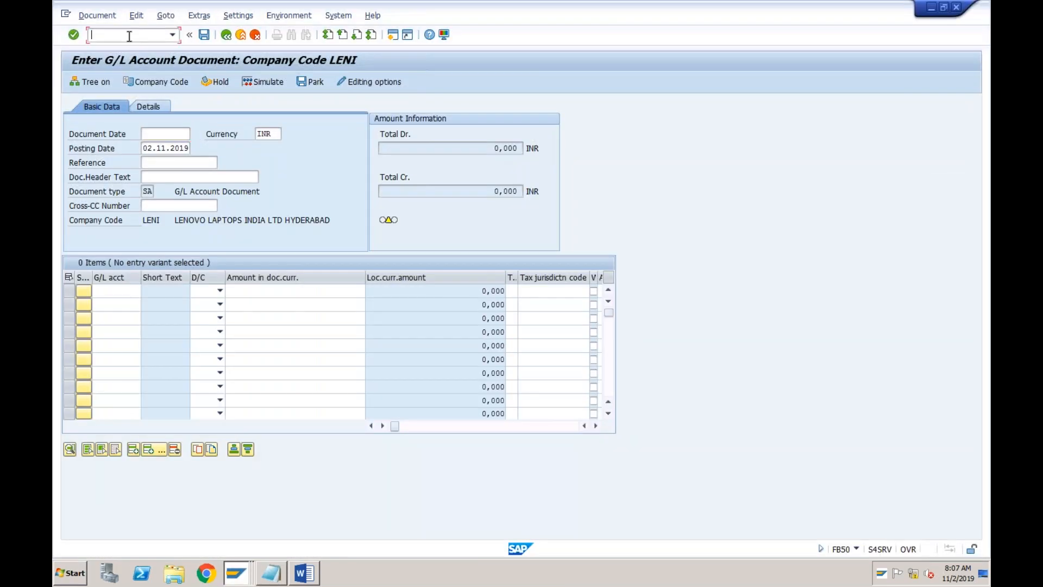
{"action": "left_click", "coordinate": [129, 36]}
{"action": "type", "text": "/nfk10n"}
{"action": "key", "text": "Return"}
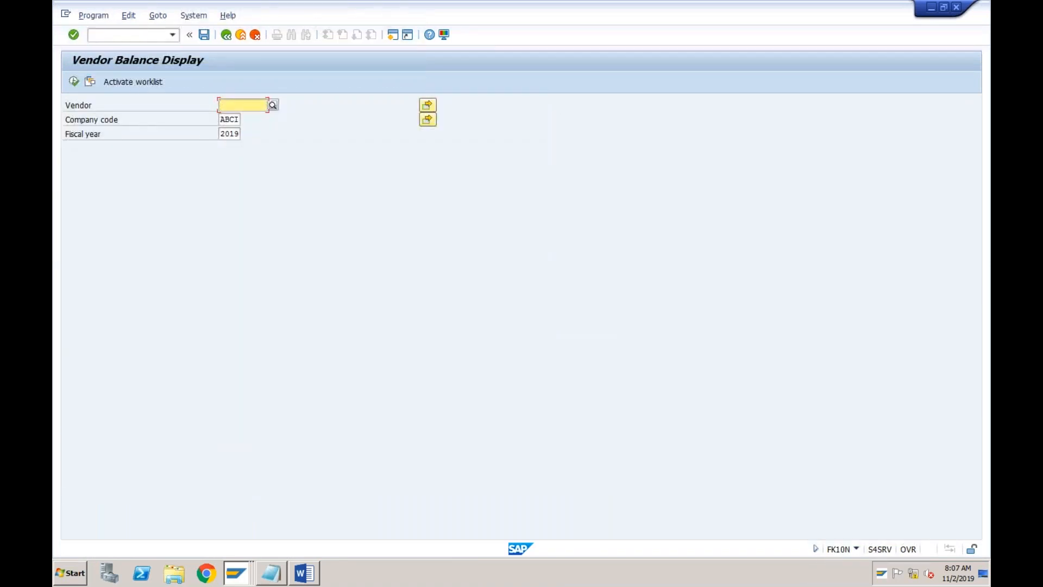
- Look up and select the TATA vendor, and run the balance display for company code ABCI and fiscal year 2019
{"action": "left_click", "coordinate": [273, 105]}
{"action": "key", "text": "Return"}
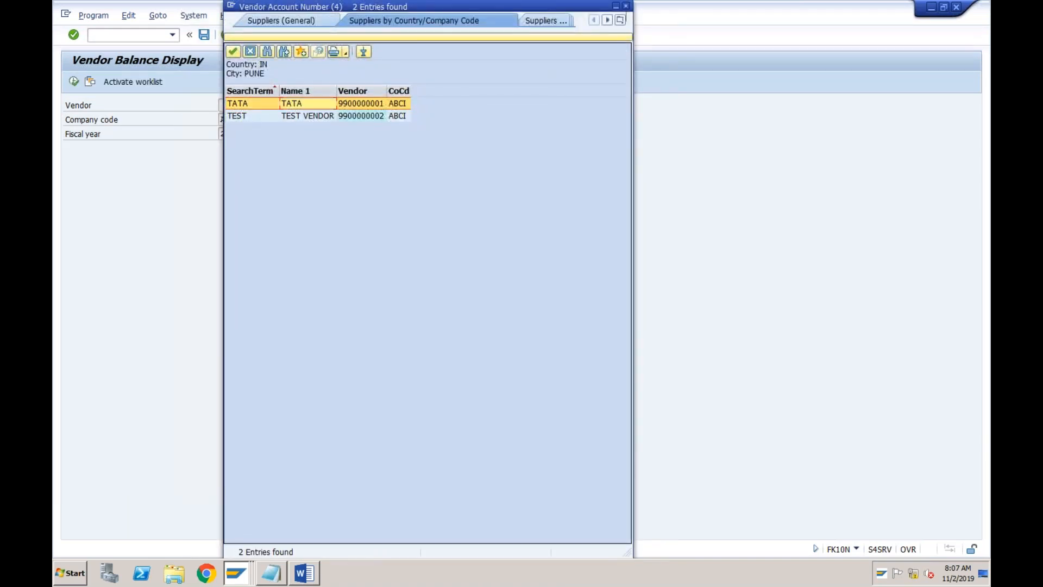
{"action": "double_click", "coordinate": [295, 109]}
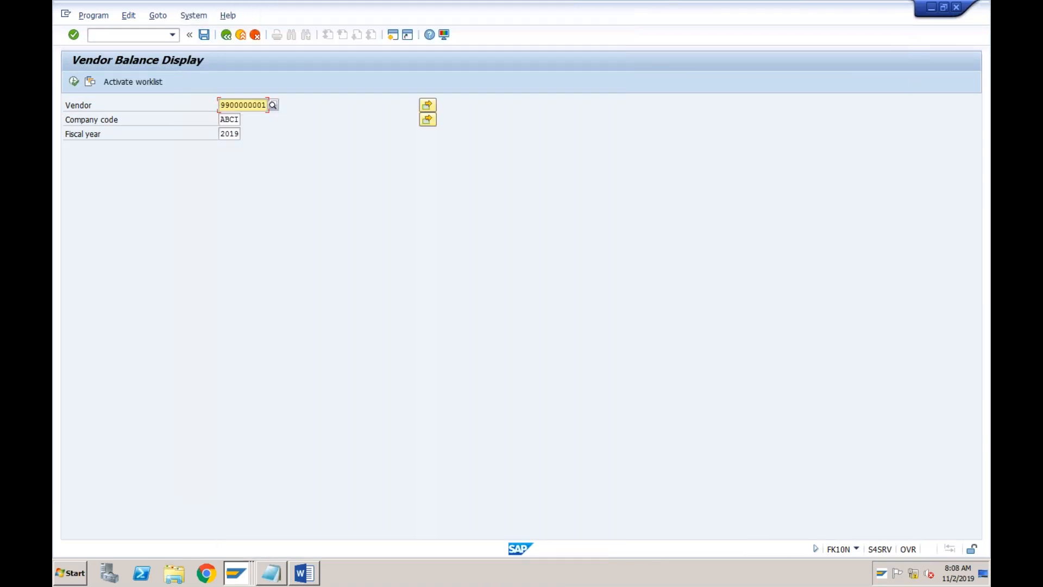
{"action": "left_click", "coordinate": [74, 85]}
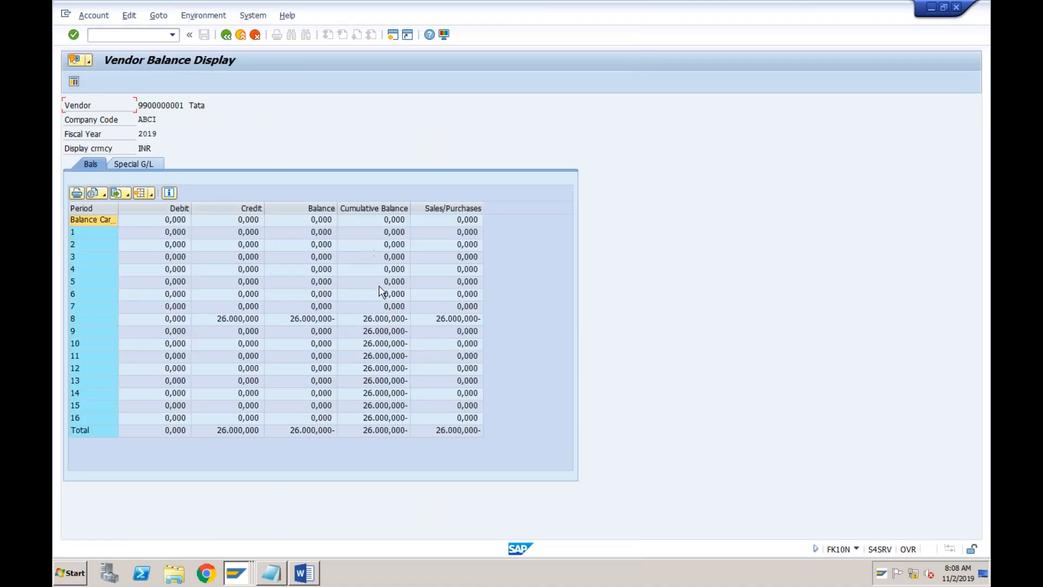
- Examine the vendor, the fiscal year, the balance rows by period and the credit amount in period 8
{"action": "left_click", "coordinate": [219, 222]}
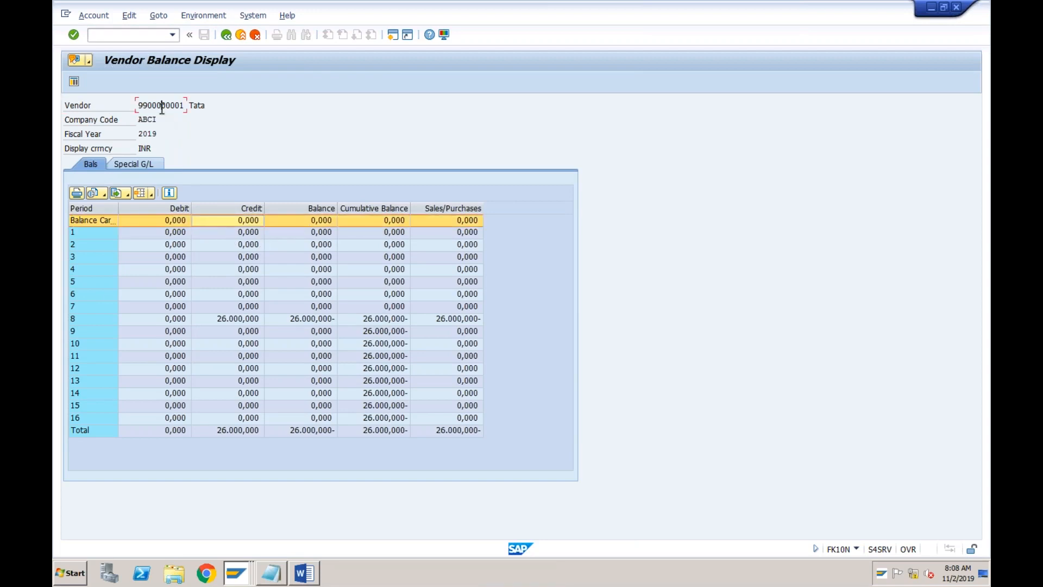
{"action": "left_click_drag", "start_coordinate": [157, 133], "coordinate": [138, 134]}
{"action": "left_click", "coordinate": [139, 134]}
{"action": "left_click", "coordinate": [138, 234]}
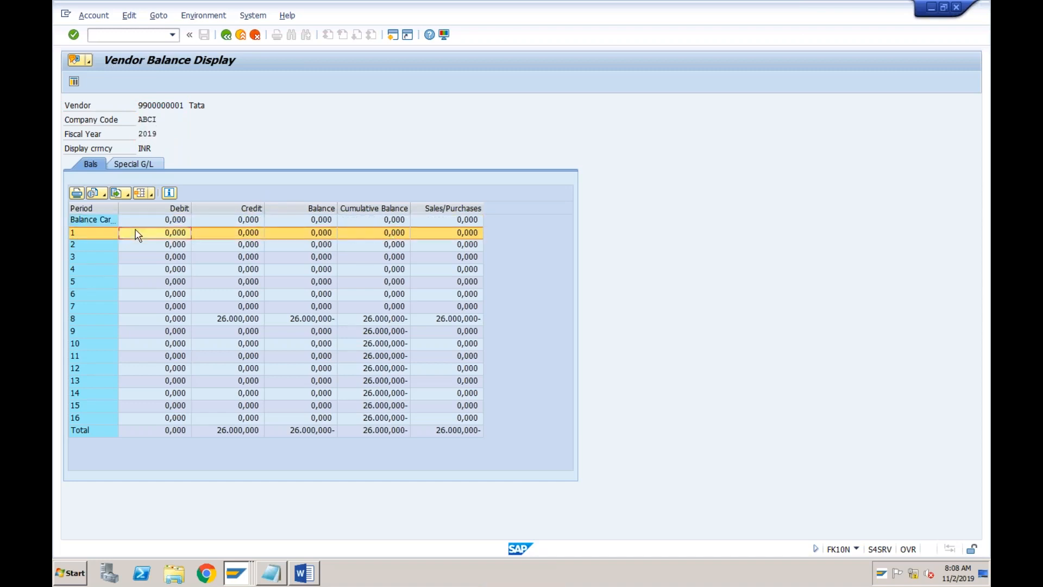
{"action": "left_click", "coordinate": [135, 258]}
{"action": "left_click", "coordinate": [134, 270]}
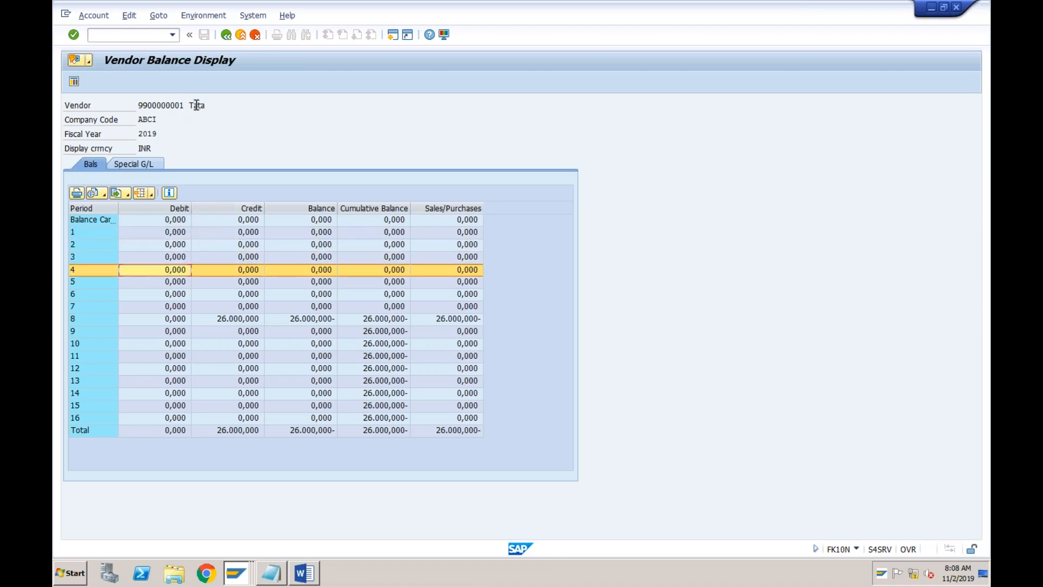
{"action": "left_click", "coordinate": [224, 321]}
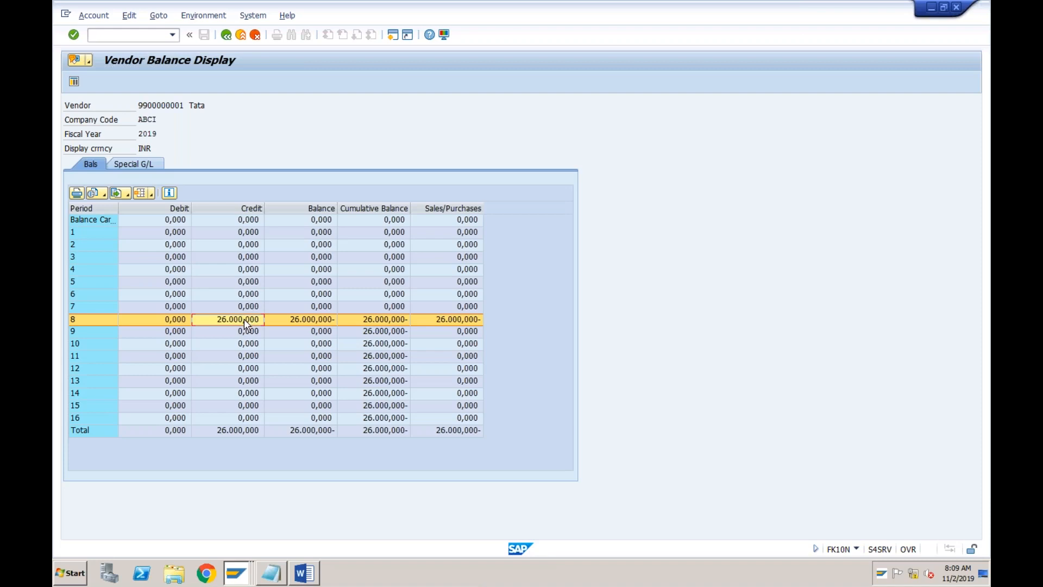
- Drill down into the period 8 credit and check the local-currency amounts of the vendor's line items
{"action": "double_click", "coordinate": [244, 318]}
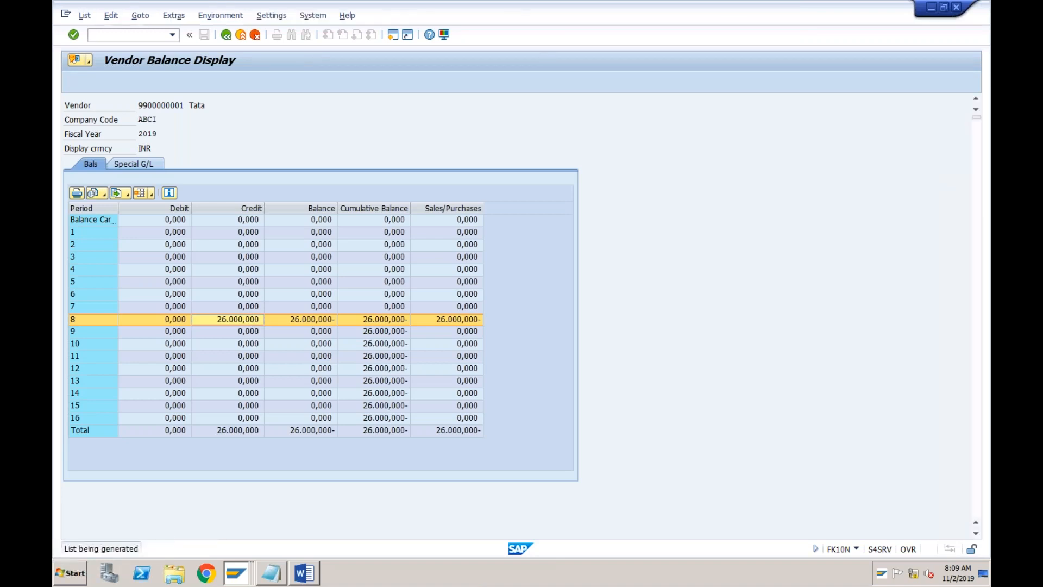
{"action": "left_click", "coordinate": [332, 209]}
{"action": "left_click", "coordinate": [354, 209]}
{"action": "left_click", "coordinate": [350, 333]}
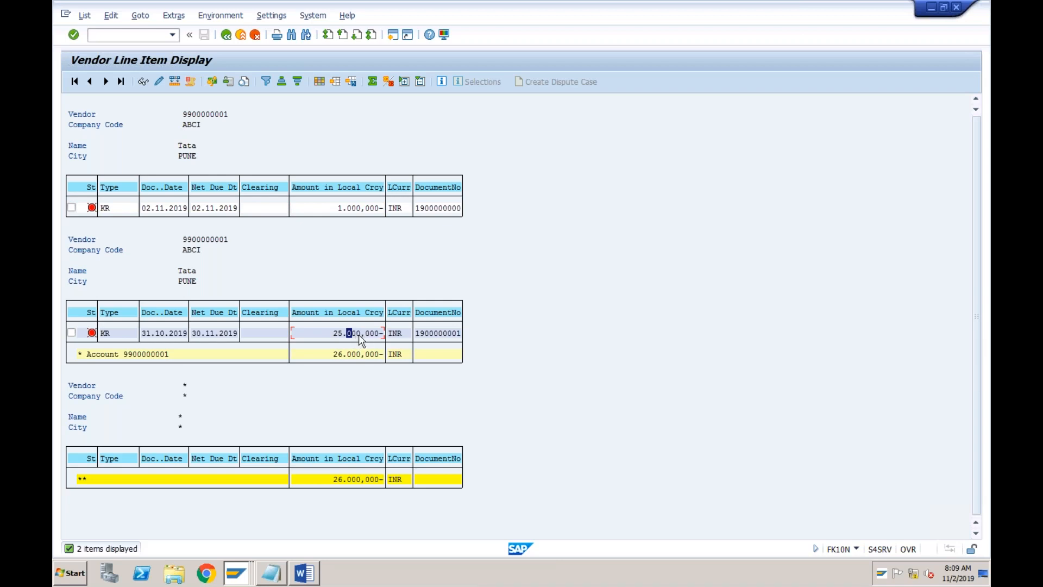
{"action": "left_click", "coordinate": [359, 334]}
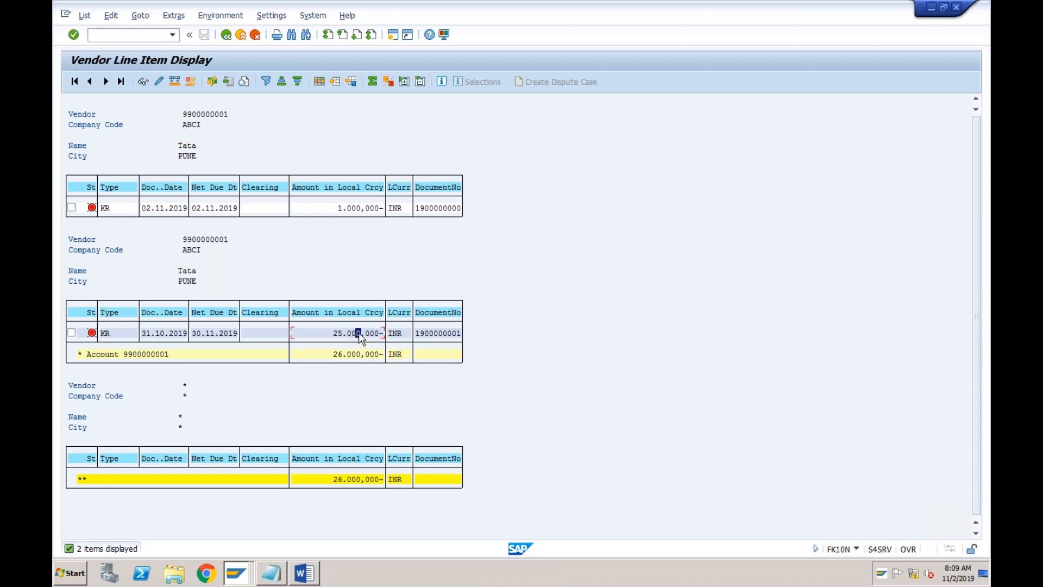
- Display the full document behind the 25.000 INR line item and examine its Electricity Charges and Rent lines
{"action": "left_click", "coordinate": [143, 82]}
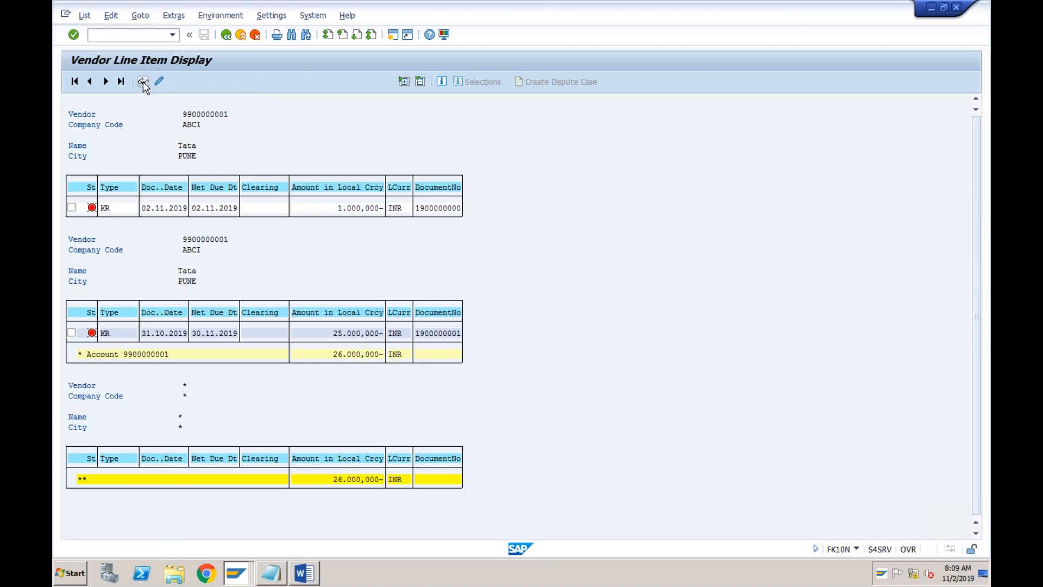
{"action": "left_click", "coordinate": [107, 82]}
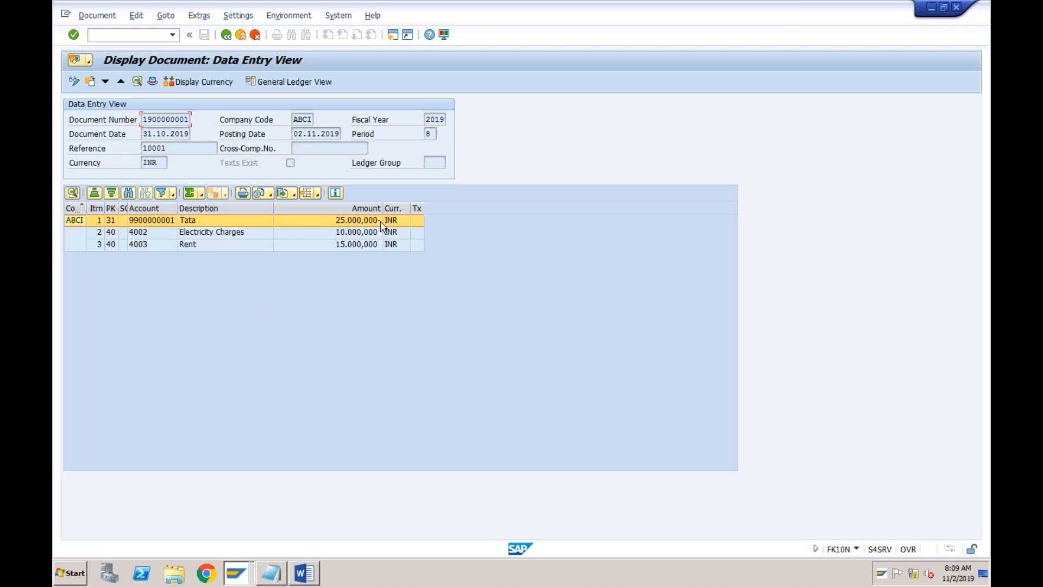
{"action": "left_click", "coordinate": [244, 235]}
{"action": "left_click", "coordinate": [237, 247]}
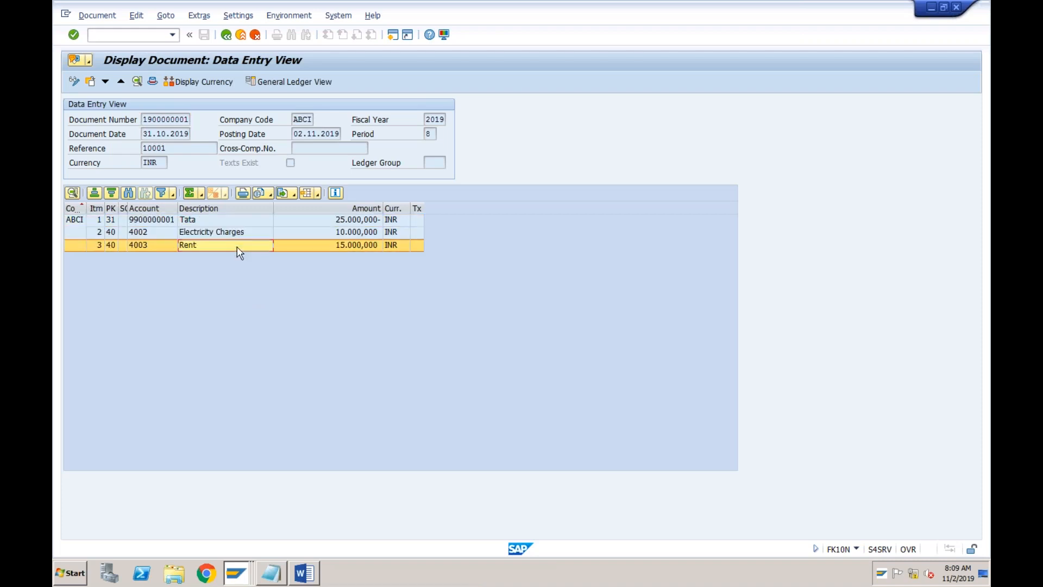
{"action": "left_click", "coordinate": [248, 235]}
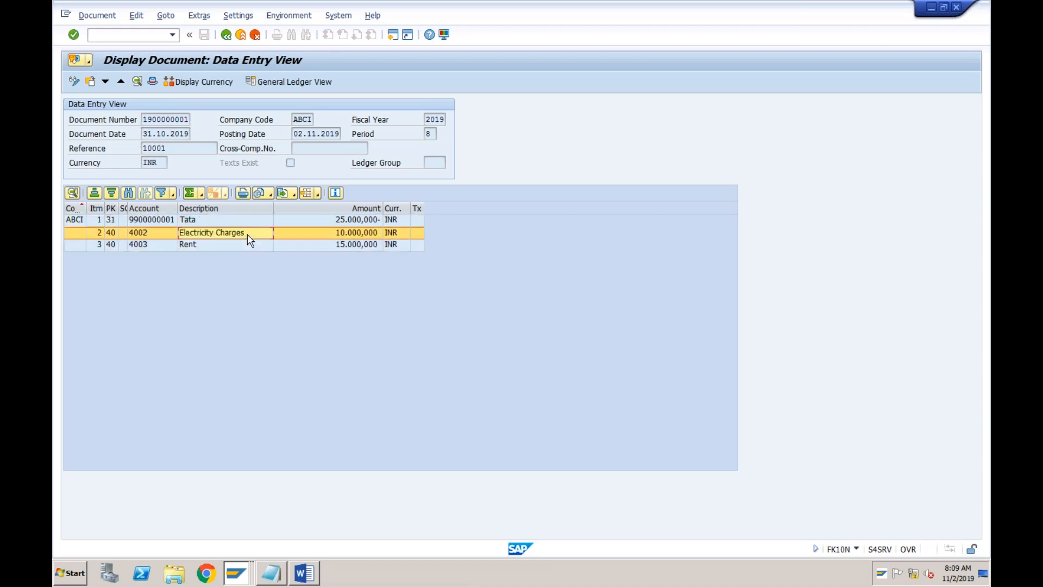
{"action": "left_click", "coordinate": [305, 236]}
{"action": "left_click", "coordinate": [243, 246]}
{"action": "left_click", "coordinate": [338, 248]}
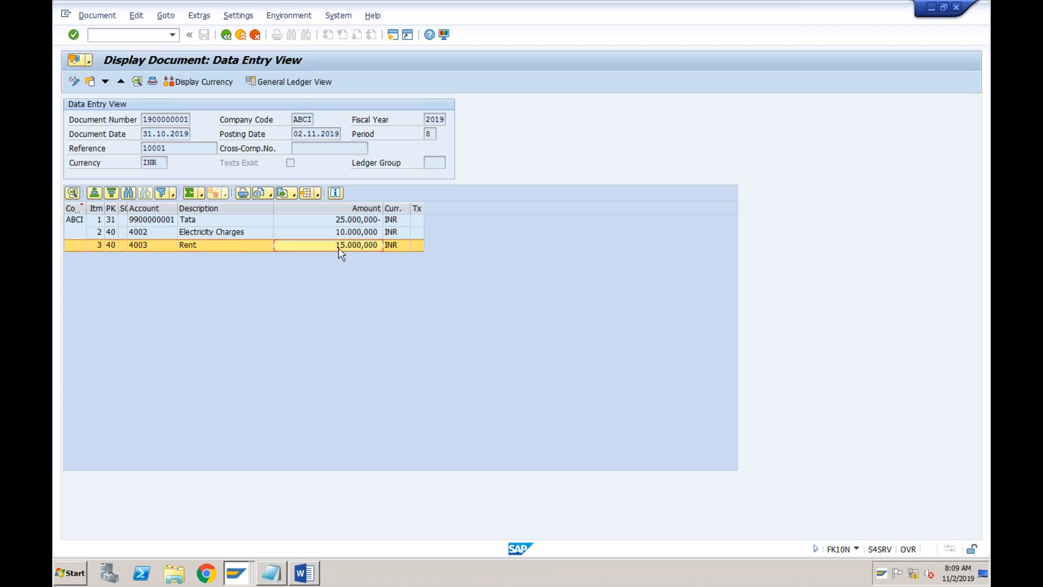
- Go back to the line items, display the full document behind the 1.000 INR item, and return to the list
{"action": "left_click", "coordinate": [226, 35]}
{"action": "left_click", "coordinate": [253, 208]}
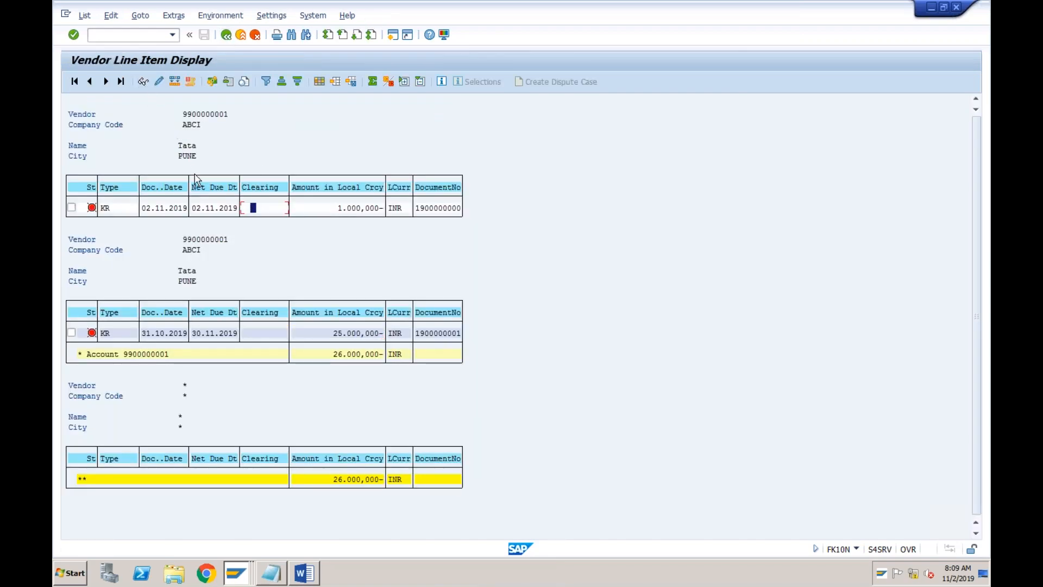
{"action": "left_click", "coordinate": [203, 208]}
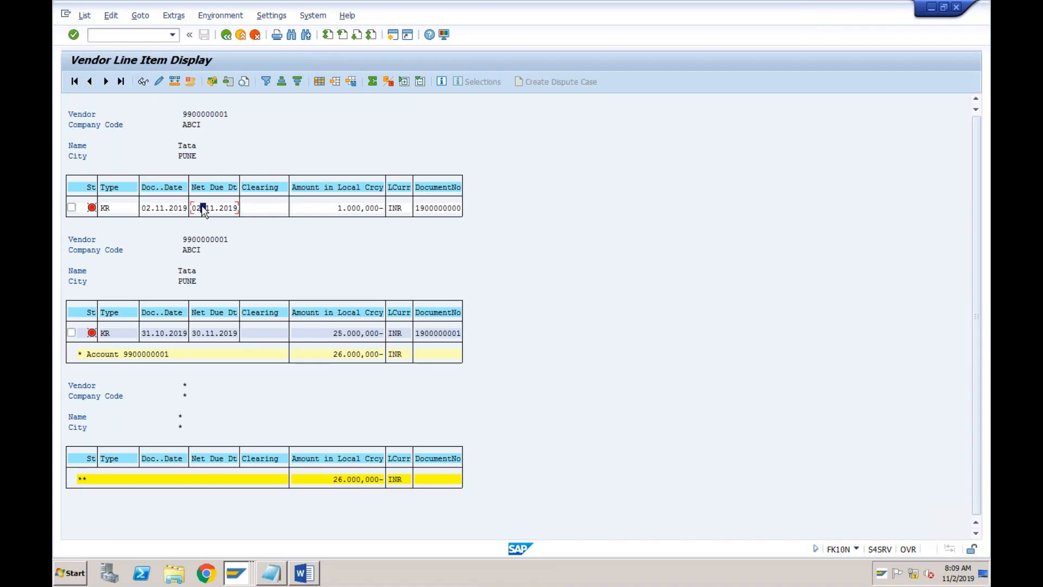
{"action": "left_click", "coordinate": [144, 82]}
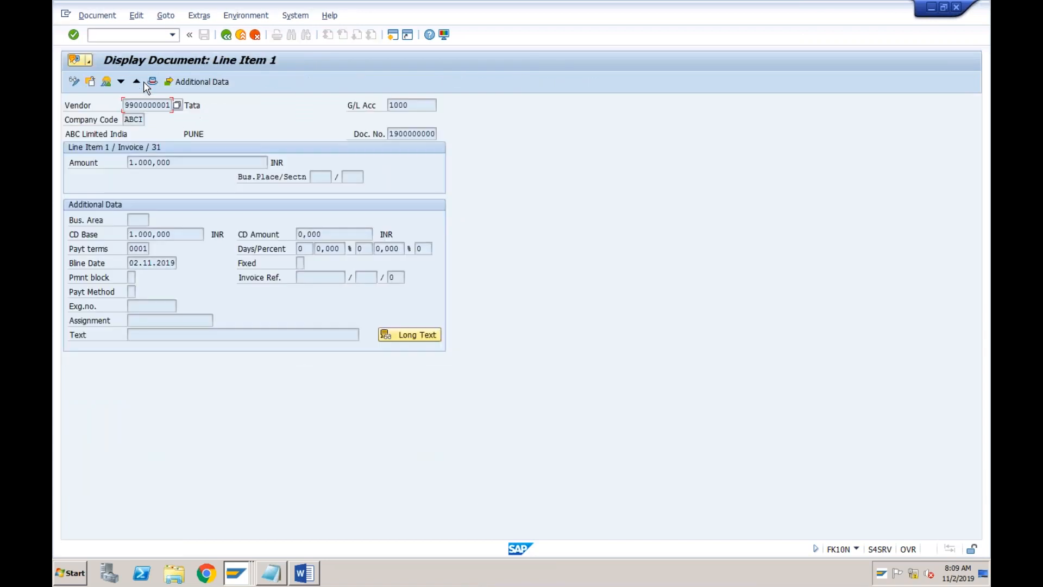
{"action": "left_click", "coordinate": [107, 81]}
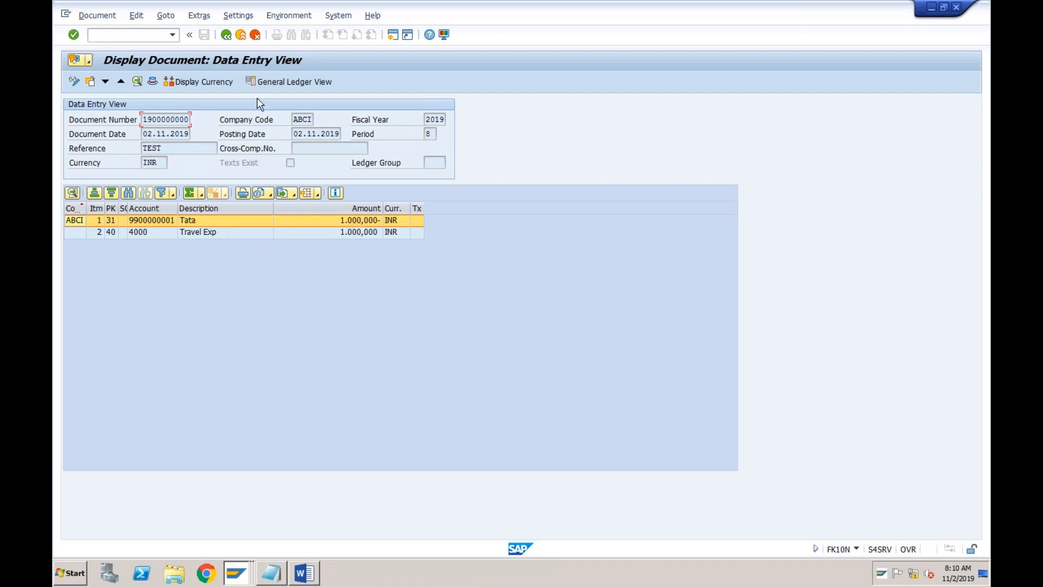
{"action": "left_click", "coordinate": [226, 34]}
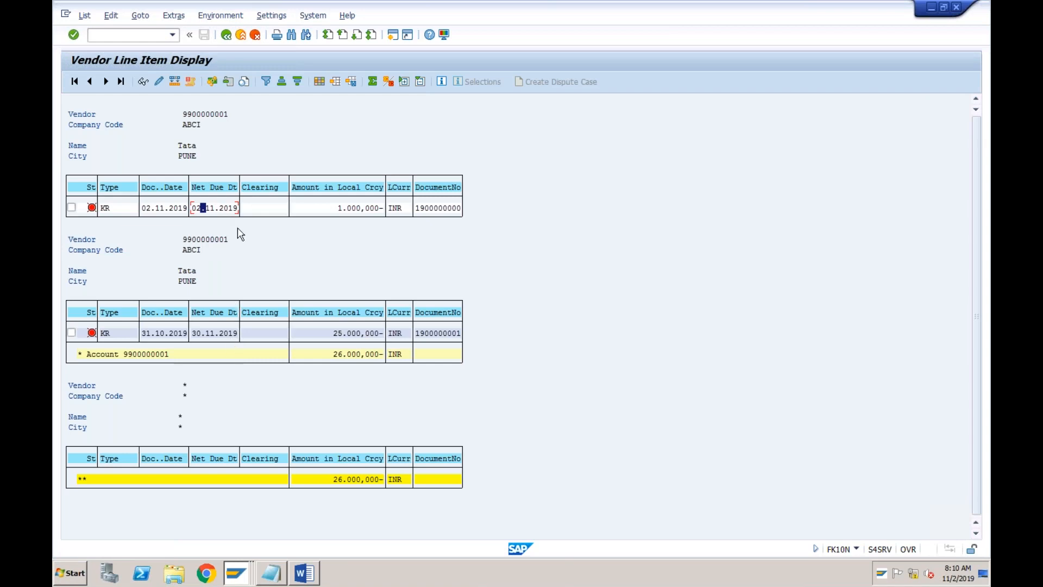
- Return to the vendor balance display and reopen the line items behind the period 8 credit
{"action": "left_click", "coordinate": [194, 146]}
{"action": "left_click", "coordinate": [227, 36]}
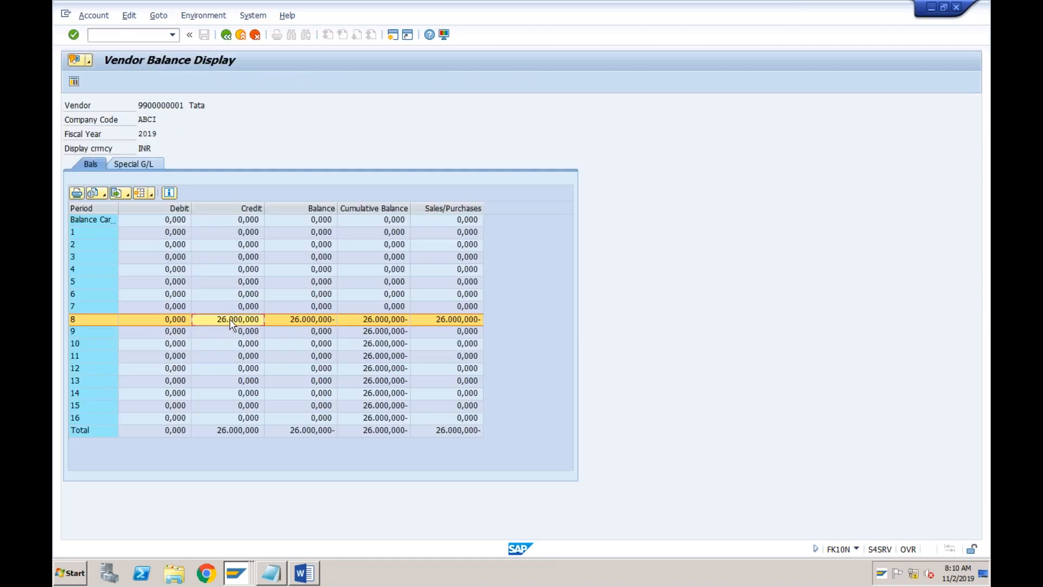
{"action": "double_click", "coordinate": [232, 324]}
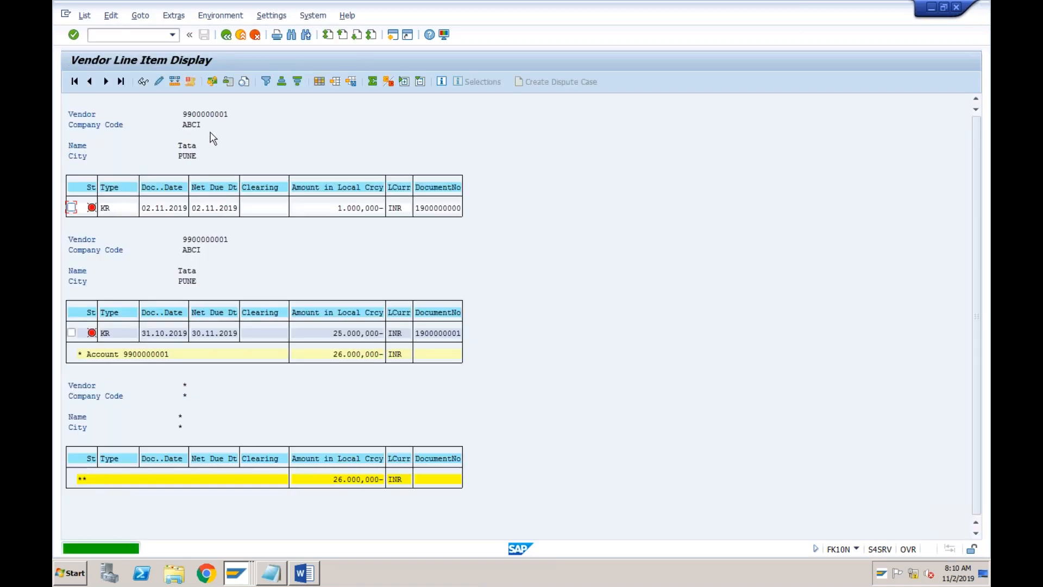
- Start transaction FBL1N for vendor line items, check its code in the Notepad list, and return to the Vendor Line Item Display session
{"action": "left_click", "coordinate": [151, 35]}
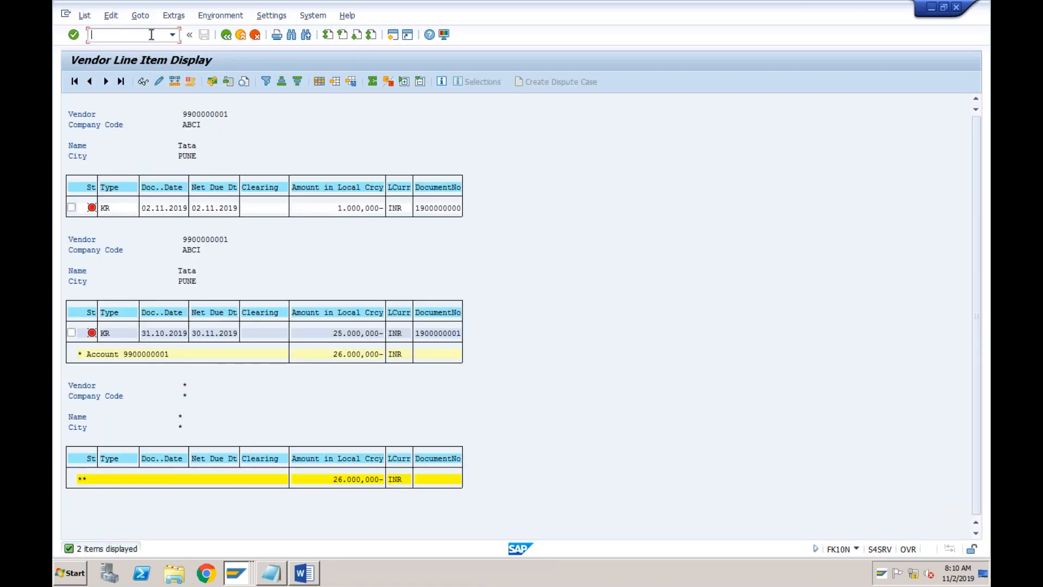
{"action": "type", "text": "/nfbl1n"}
{"action": "left_click", "coordinate": [276, 577]}
{"action": "left_click_drag", "start_coordinate": [349, 88], "coordinate": [295, 88]}
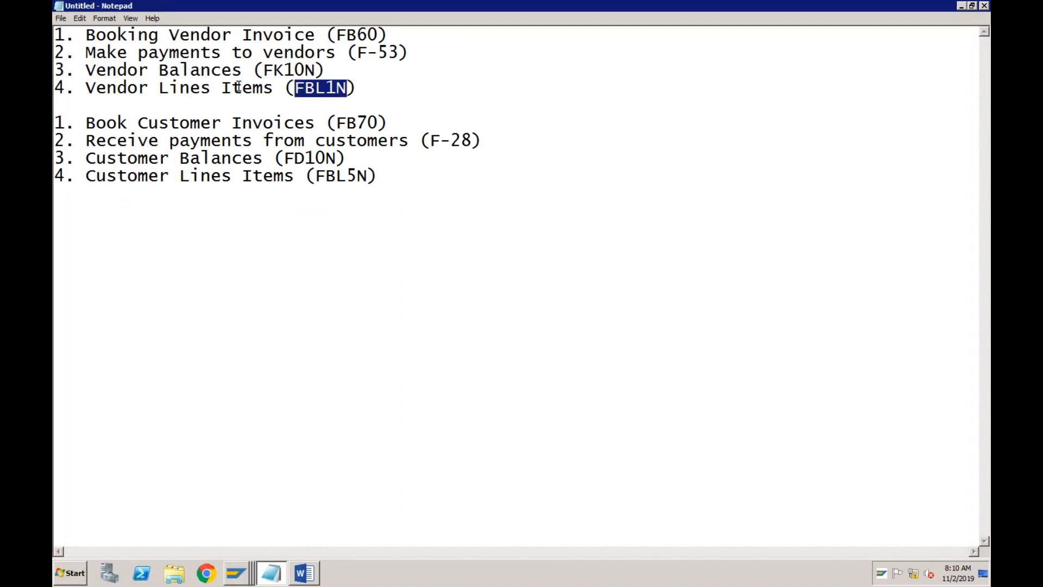
{"action": "left_click", "coordinate": [240, 572]}
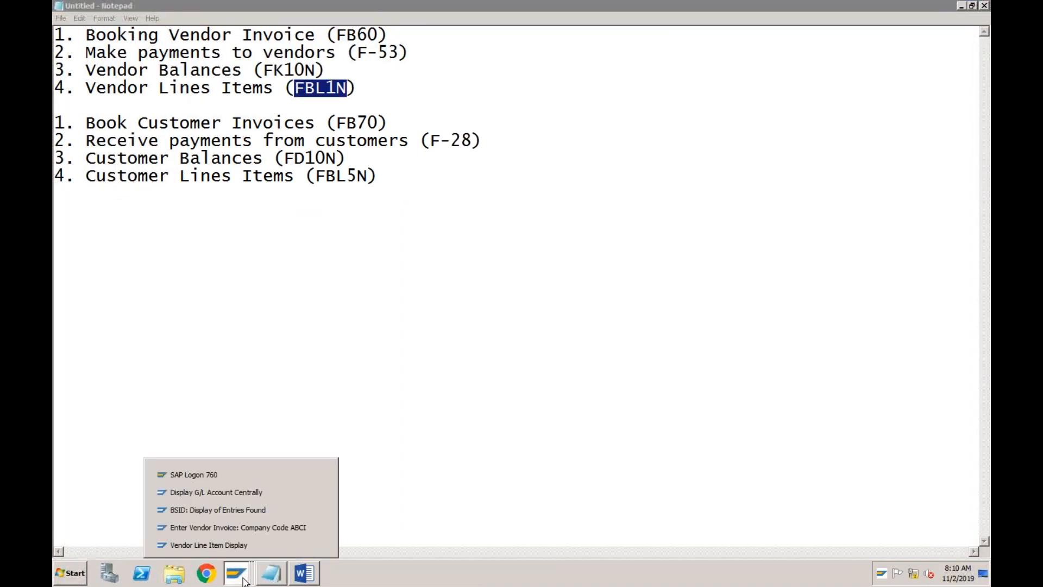
{"action": "left_click", "coordinate": [235, 546]}
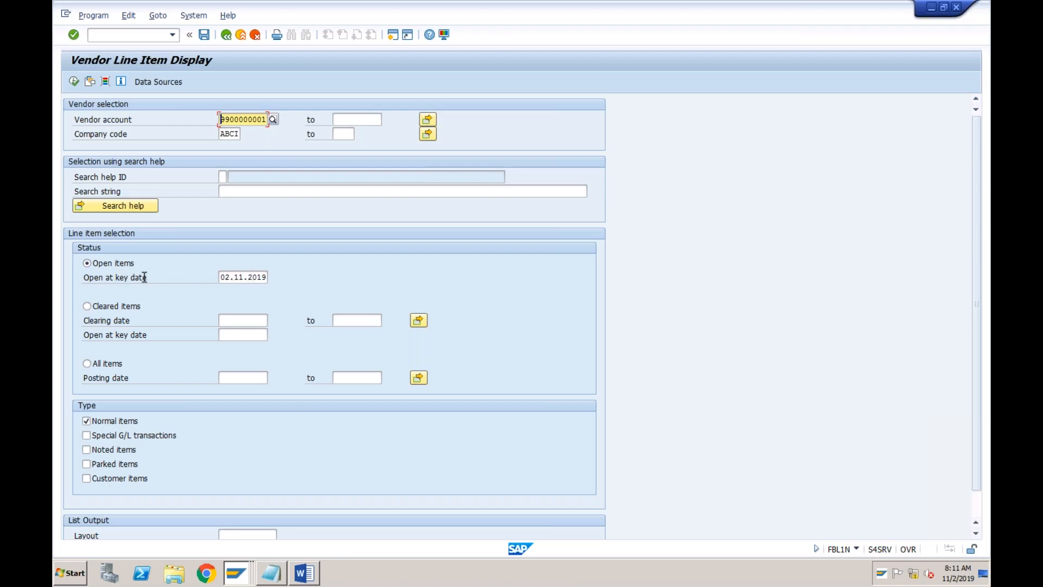
- Set the open items key date to 31.10.2019 and run the vendor line item list
{"action": "left_click", "coordinate": [228, 278]}
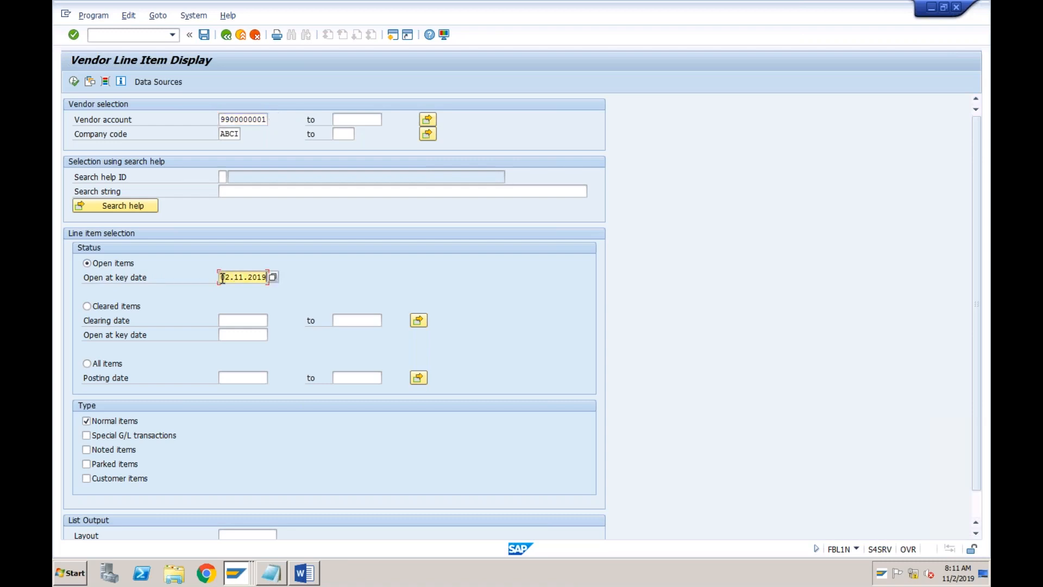
{"action": "key", "text": "BackSpace"}
{"action": "key", "text": "BackSpace"}
{"action": "key", "text": "BackSpace"}
{"action": "key", "text": "BackSpace"}
{"action": "key", "text": "BackSpace"}
{"action": "key", "text": "BackSpace"}
{"action": "key", "text": "BackSpace"}
{"action": "key", "text": "BackSpace"}
{"action": "key", "text": "BackSpace"}
{"action": "key", "text": "BackSpace"}
{"action": "type", "text": "31102019"}
{"action": "left_click", "coordinate": [74, 82]}
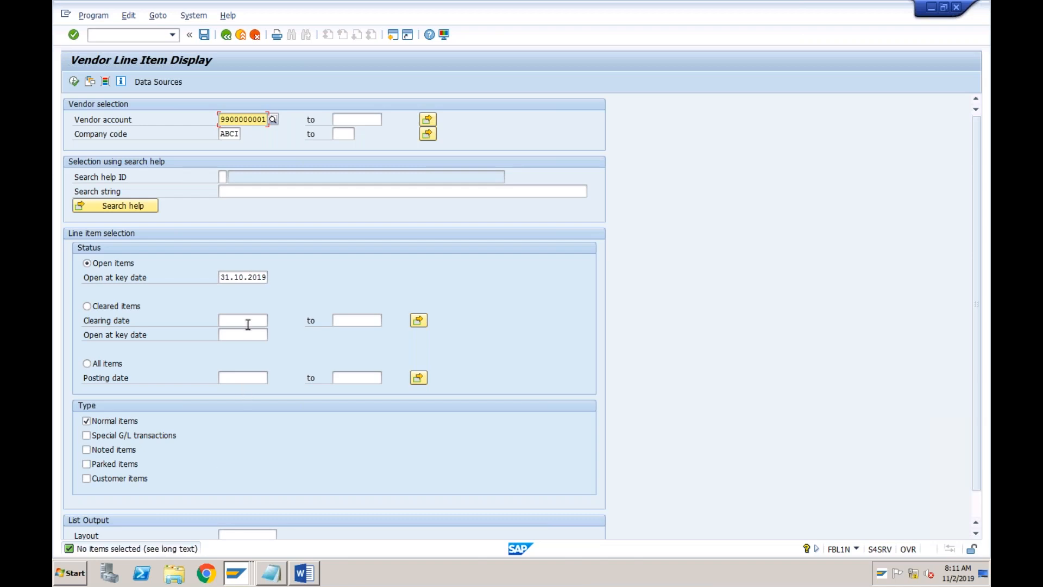
- Set the open items key date to 01.11.2019 and run the vendor line item list again
{"action": "left_click", "coordinate": [231, 279]}
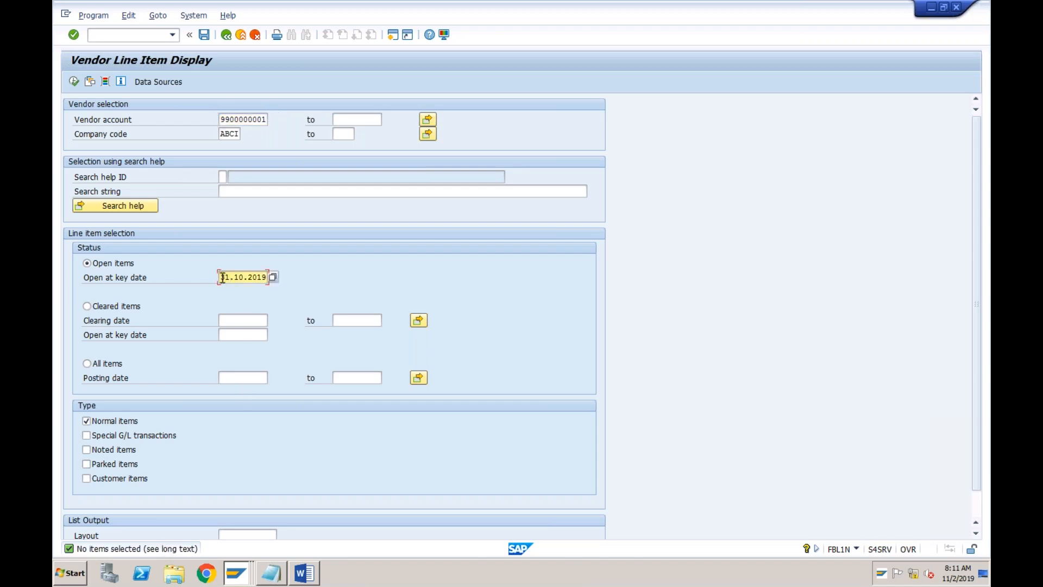
{"action": "type", "text": ".11"}
{"action": "left_click", "coordinate": [75, 81]}
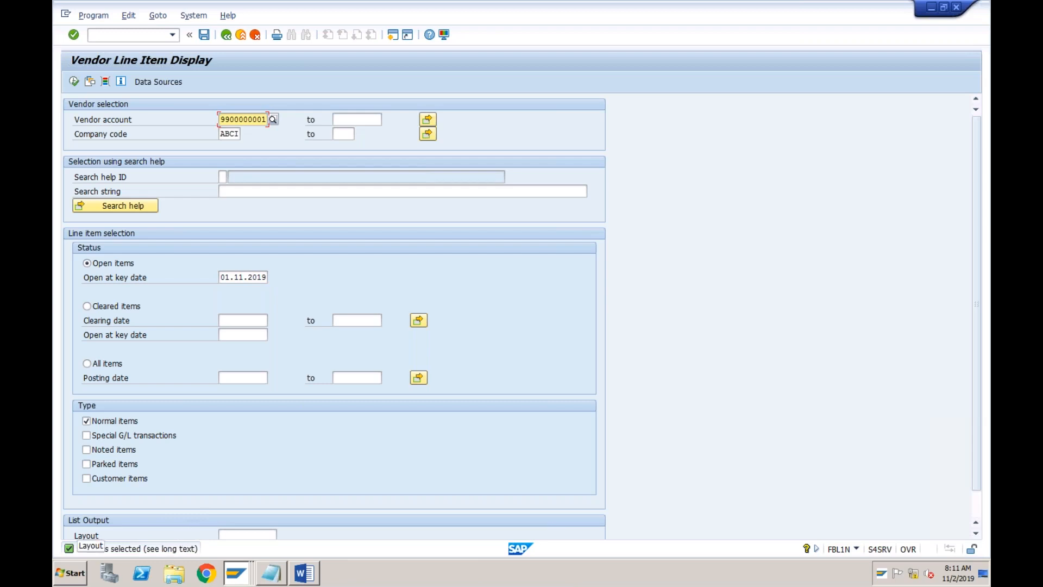
- List the vendor's open items at key date 02.11.2019, check the 25.000 INR item, and return to the selection screen
{"action": "left_click", "coordinate": [226, 277]}
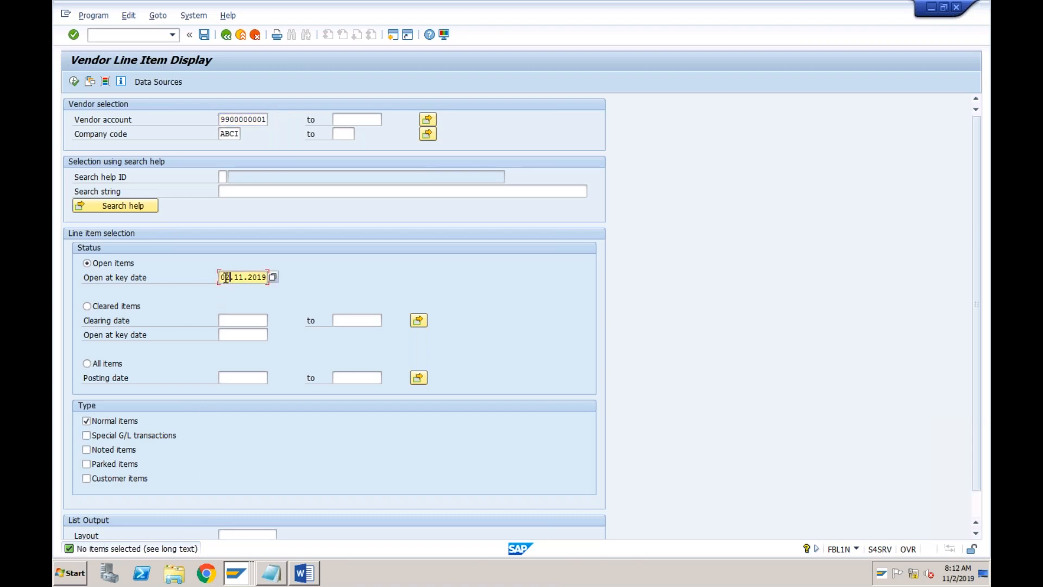
{"action": "left_click", "coordinate": [74, 81]}
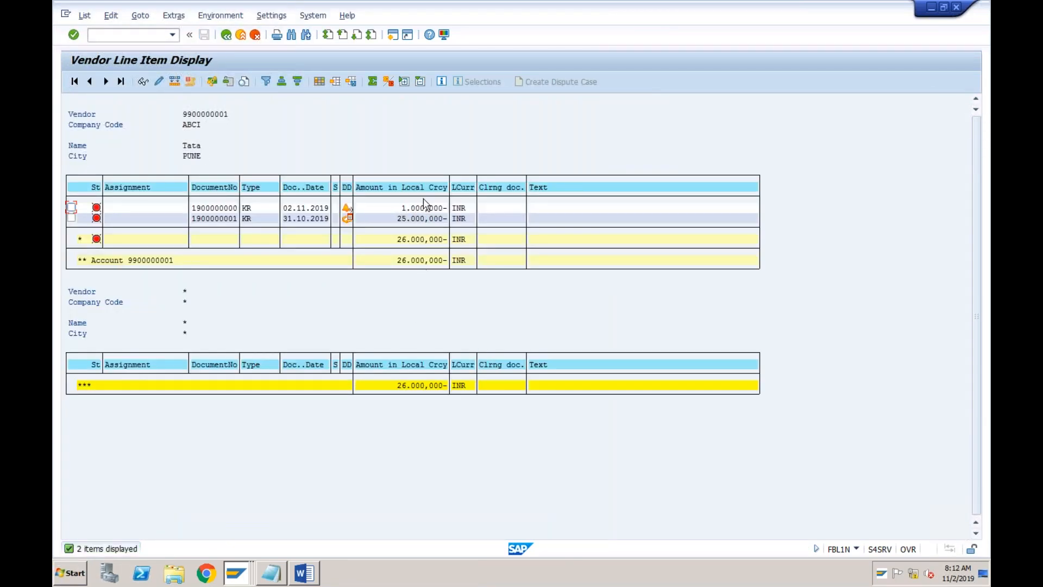
{"action": "left_click", "coordinate": [416, 217]}
{"action": "left_click", "coordinate": [227, 35]}
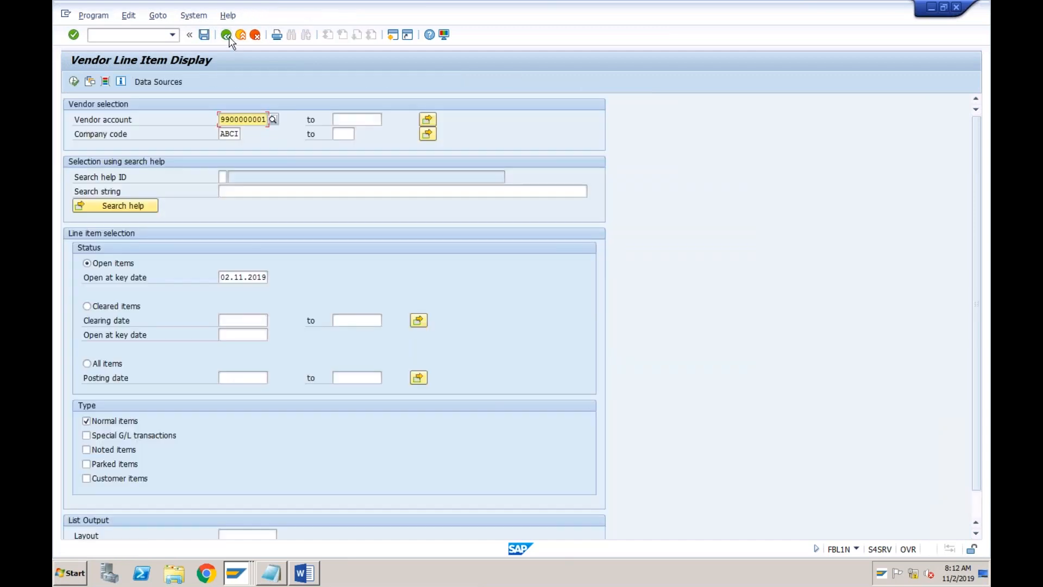
- Set the open items key date to 02.12.2019, display the vendor's line items, and go back to the selection screen
{"action": "left_click", "coordinate": [245, 278]}
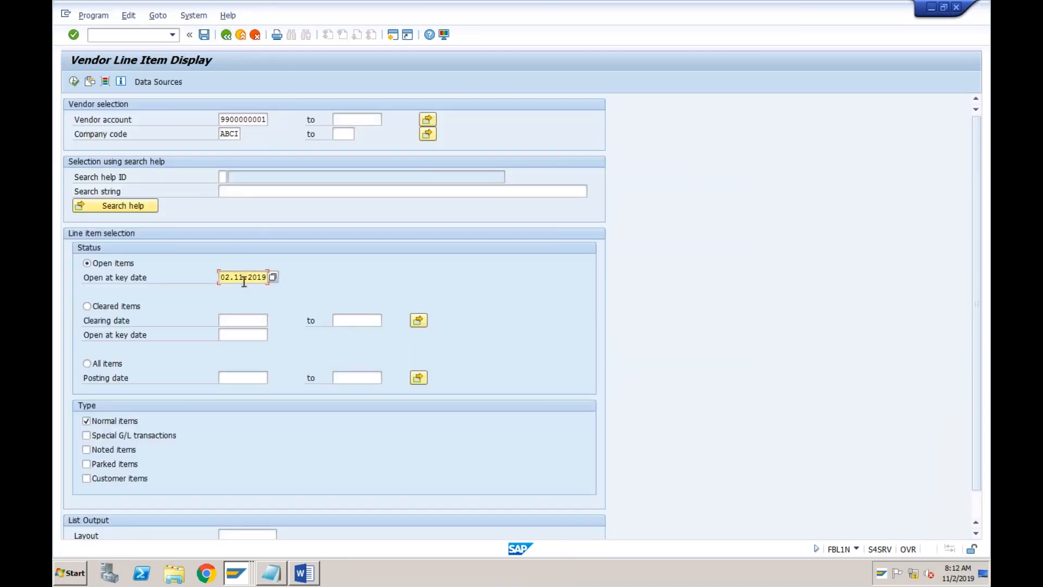
{"action": "key", "text": "BackSpace"}
{"action": "key", "text": "Left"}
{"action": "type", "text": "12.2019"}
{"action": "left_click", "coordinate": [75, 82]}
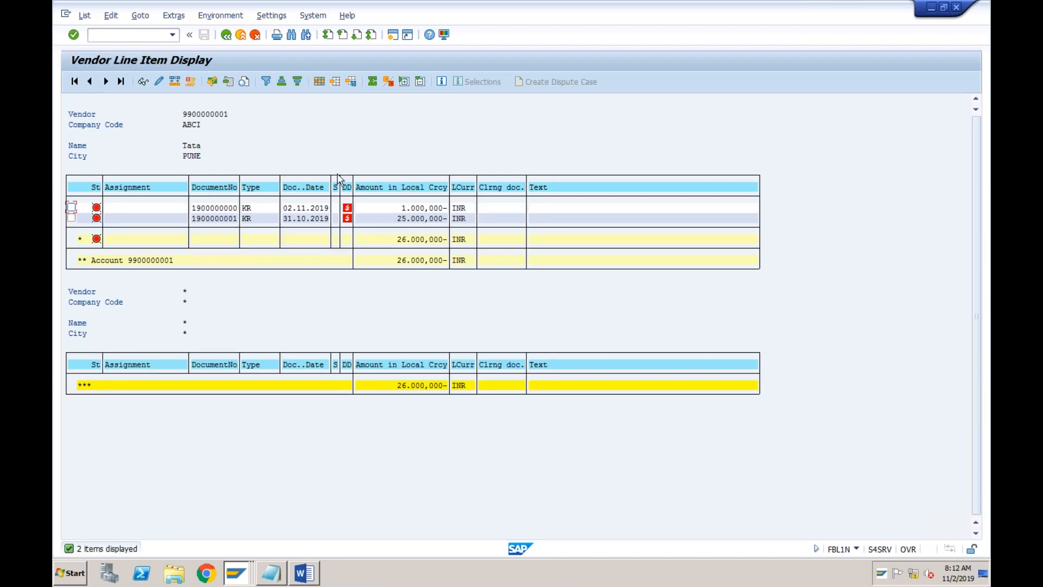
{"action": "left_click", "coordinate": [229, 41]}
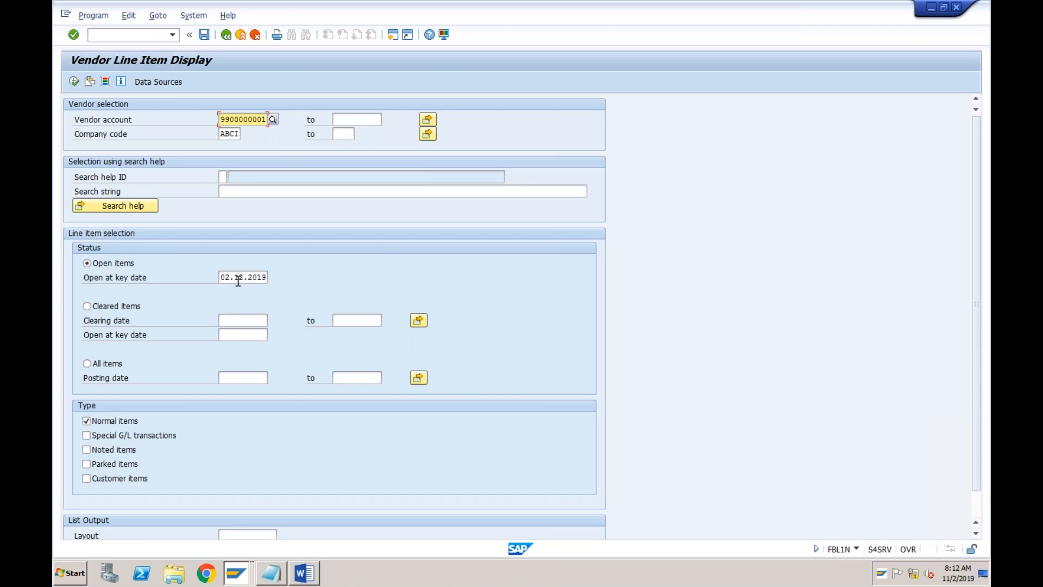
- Review the vendor transaction codes in Notepad and check the vendor invoice entry session, returning to the vendor line item selection
{"action": "left_click", "coordinate": [274, 570]}
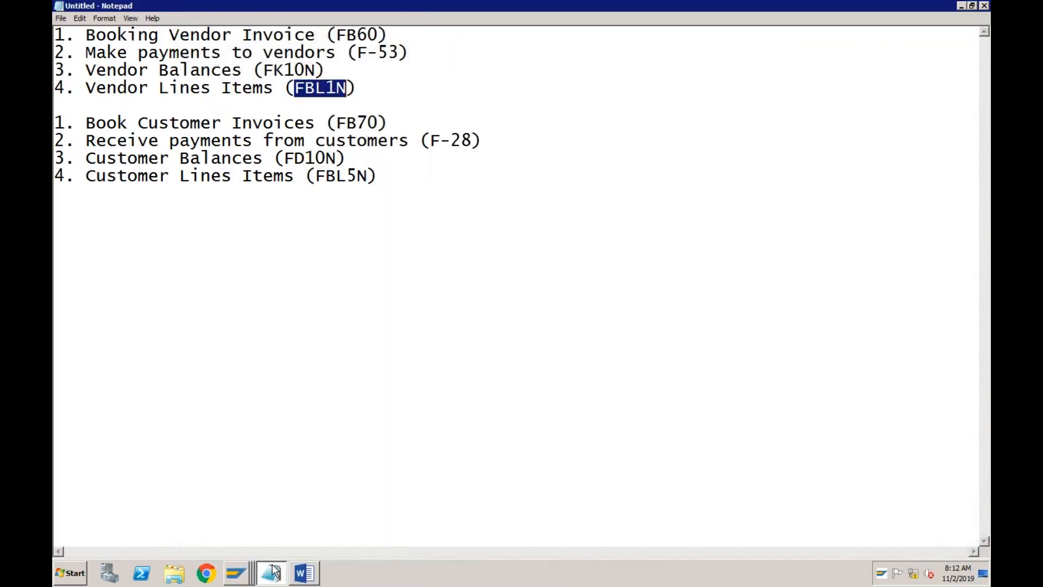
{"action": "left_click", "coordinate": [316, 74]}
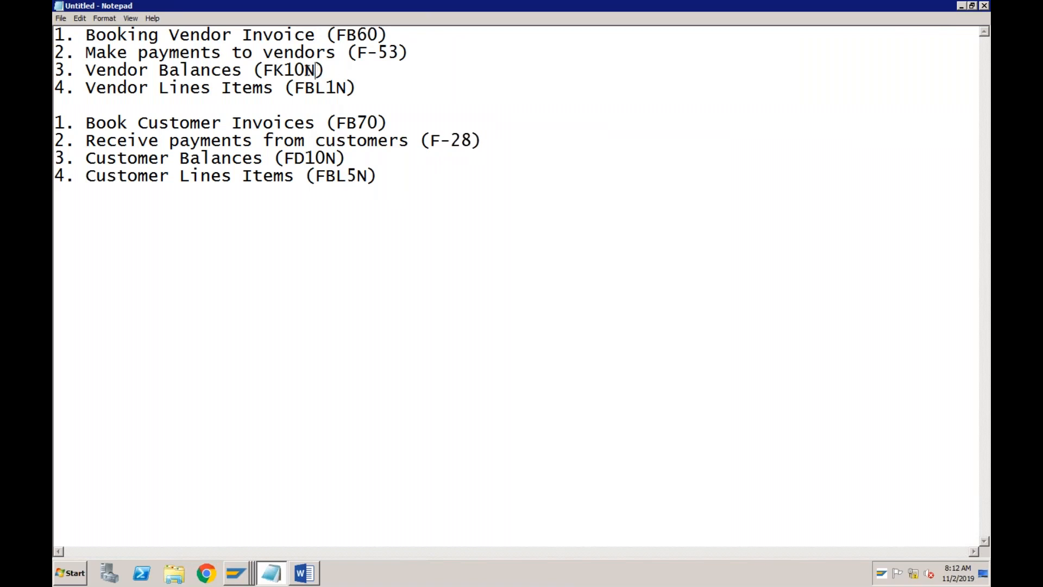
{"action": "left_click", "coordinate": [337, 55]}
{"action": "left_click", "coordinate": [243, 574]}
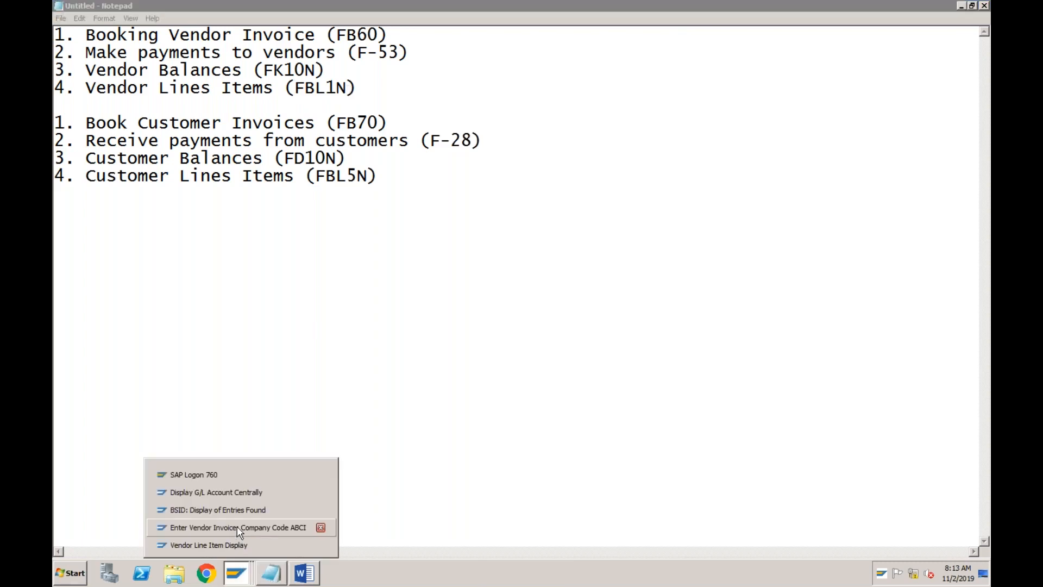
{"action": "left_click", "coordinate": [237, 526]}
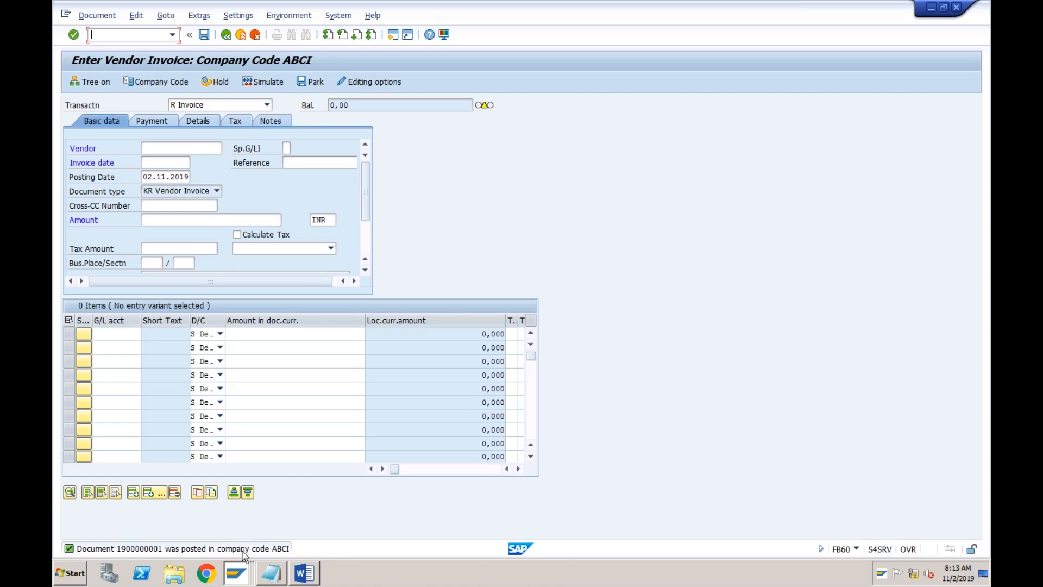
{"action": "left_click", "coordinate": [236, 573]}
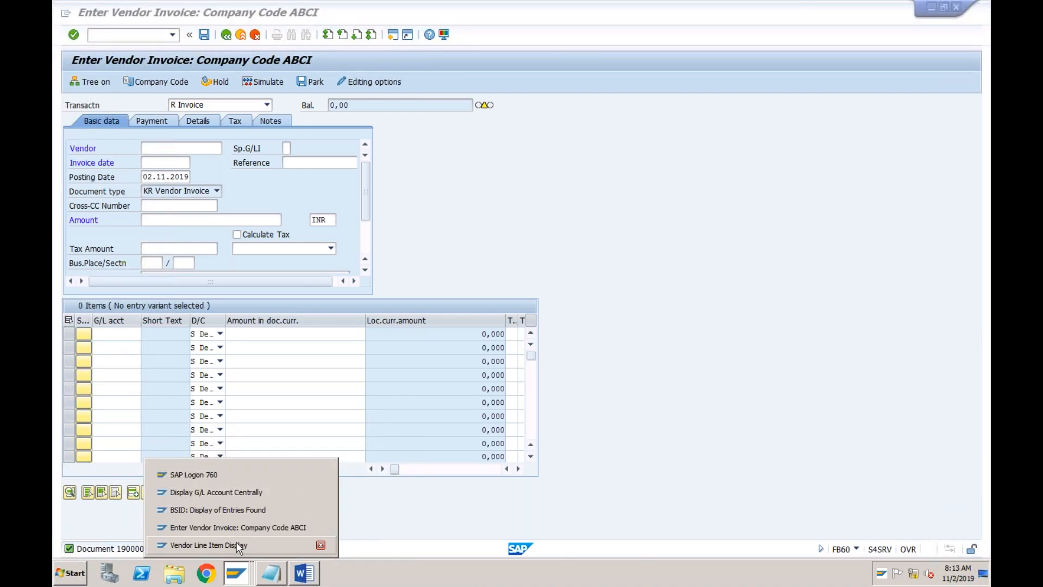
{"action": "left_click", "coordinate": [239, 545]}
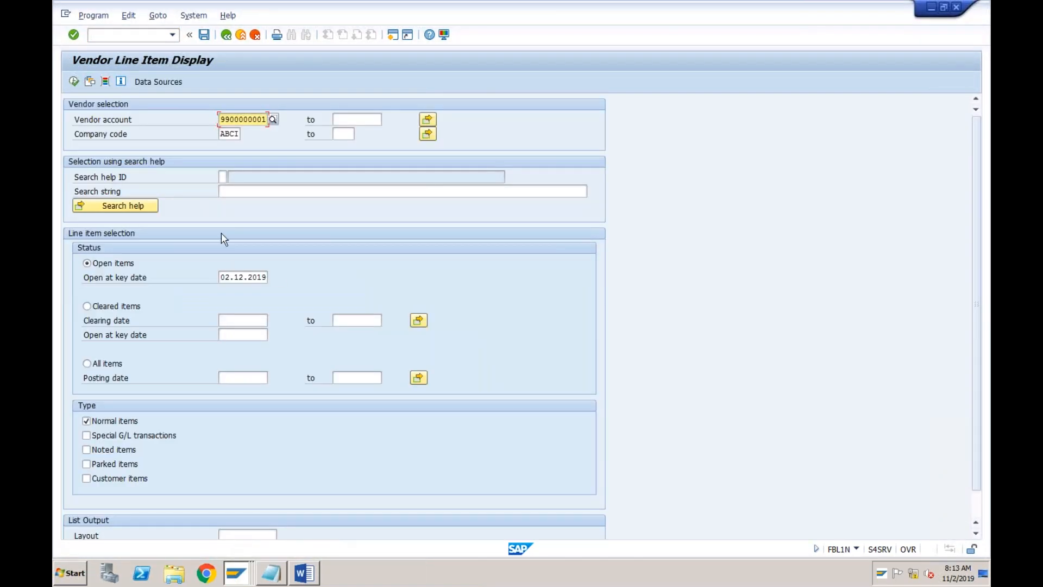
- Display the vendor's open line items and check the document date and amount of the first item
{"action": "left_click", "coordinate": [74, 82]}
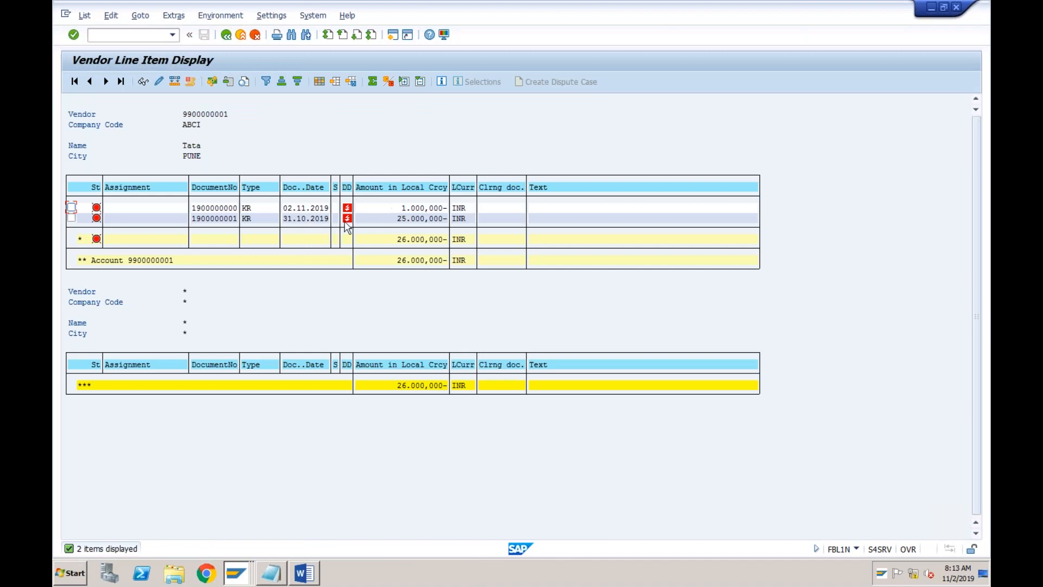
{"action": "left_click", "coordinate": [308, 208]}
{"action": "left_click", "coordinate": [391, 209]}
- Search the hidden layout fields for "due" and add Net Due Date as a column of the line item list
{"action": "left_click", "coordinate": [320, 83]}
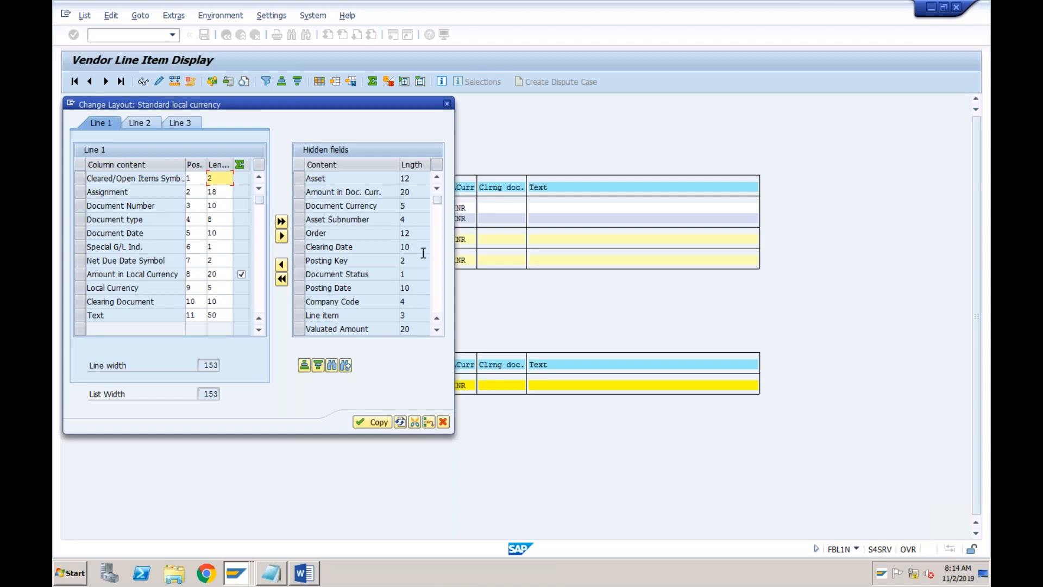
{"action": "left_click", "coordinate": [332, 364]}
{"action": "type", "text": "due"}
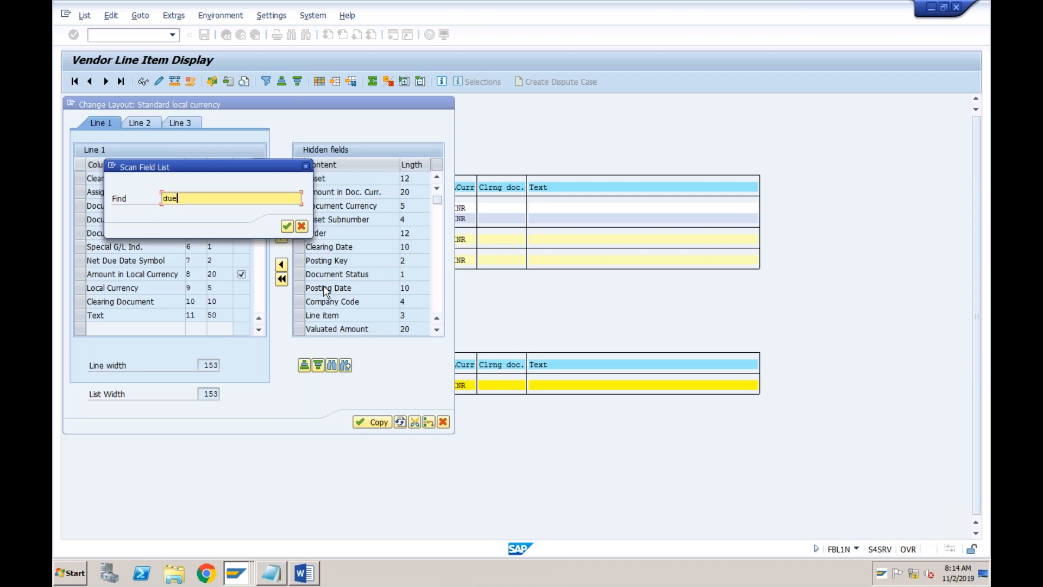
{"action": "key", "text": "Return"}
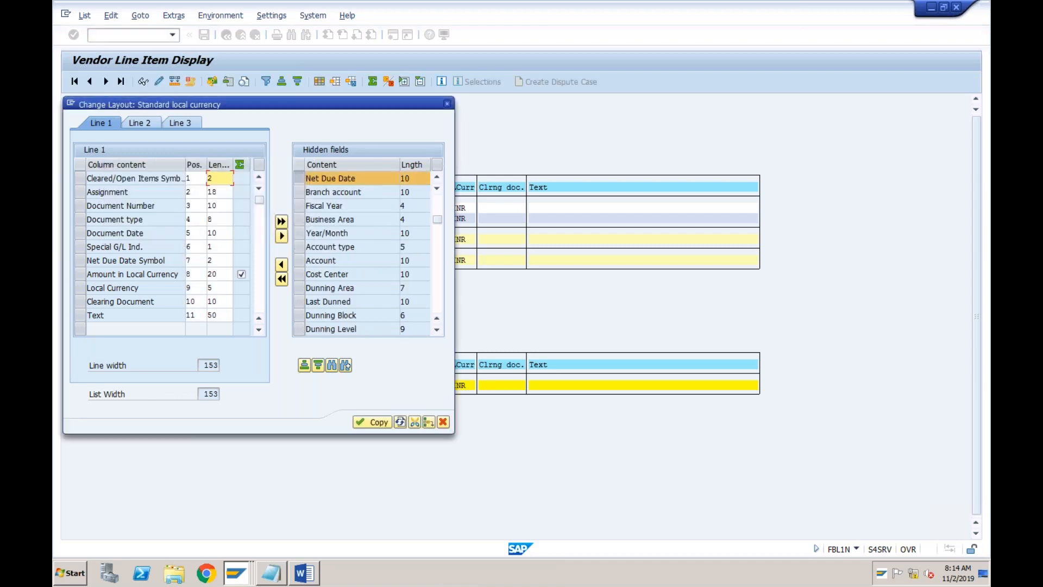
{"action": "left_click", "coordinate": [301, 181]}
{"action": "left_click", "coordinate": [282, 266]}
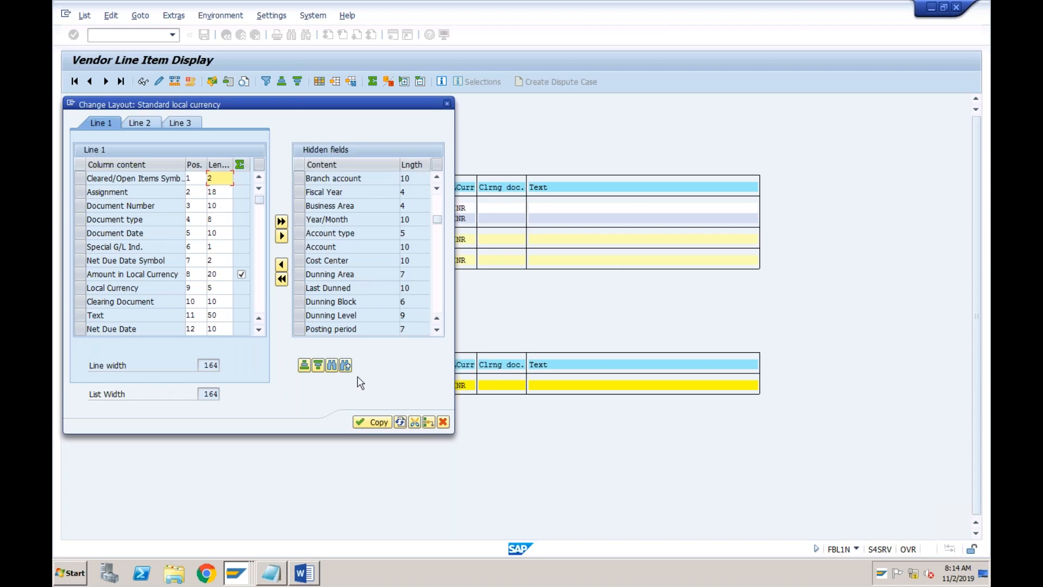
{"action": "left_click", "coordinate": [365, 425]}
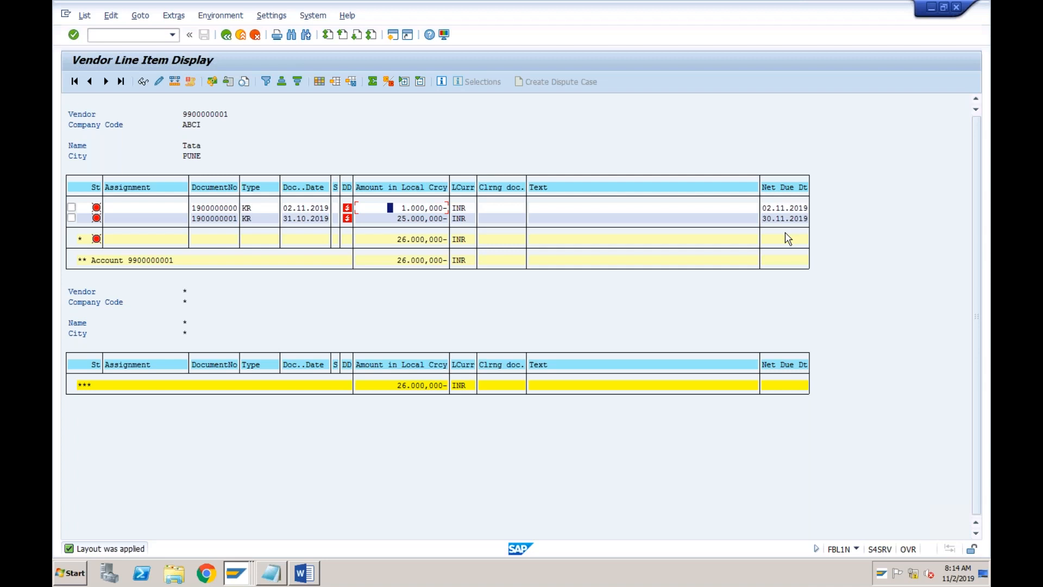
- Compare the document dates, amounts and net due dates of the vendor's two open items
{"action": "left_click", "coordinate": [307, 208]}
{"action": "left_click", "coordinate": [769, 209]}
{"action": "left_click", "coordinate": [308, 210]}
{"action": "left_click", "coordinate": [409, 210]}
{"action": "left_click", "coordinate": [783, 209]}
{"action": "left_click", "coordinate": [301, 220]}
{"action": "left_click", "coordinate": [783, 220]}
{"action": "left_click", "coordinate": [779, 208]}
- Look up the vendor payment code in Notepad and start transaction F-53 in the session showing the BSID table entries
{"action": "left_click", "coordinate": [270, 573]}
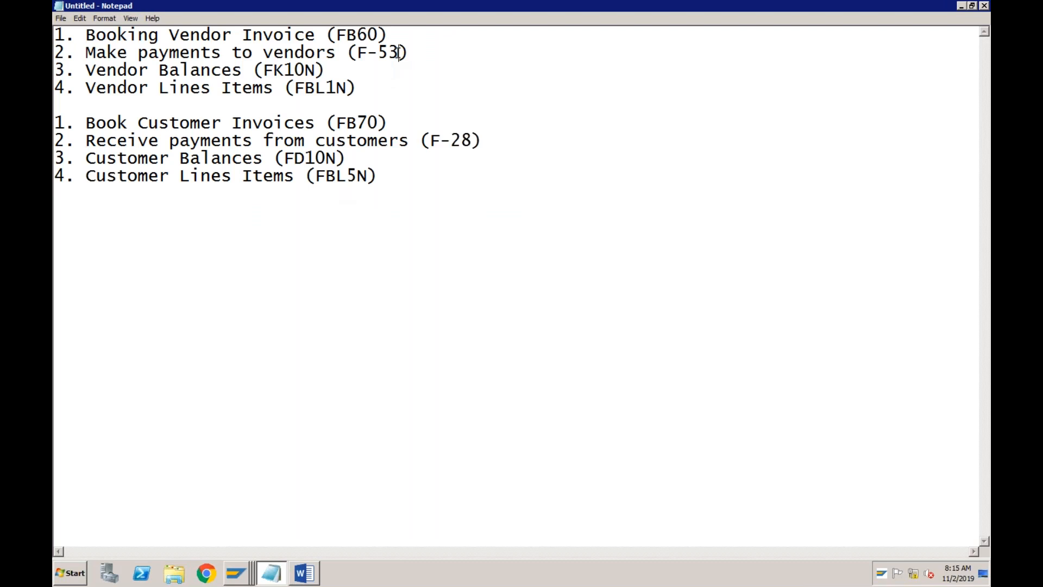
{"action": "left_click", "coordinate": [236, 575]}
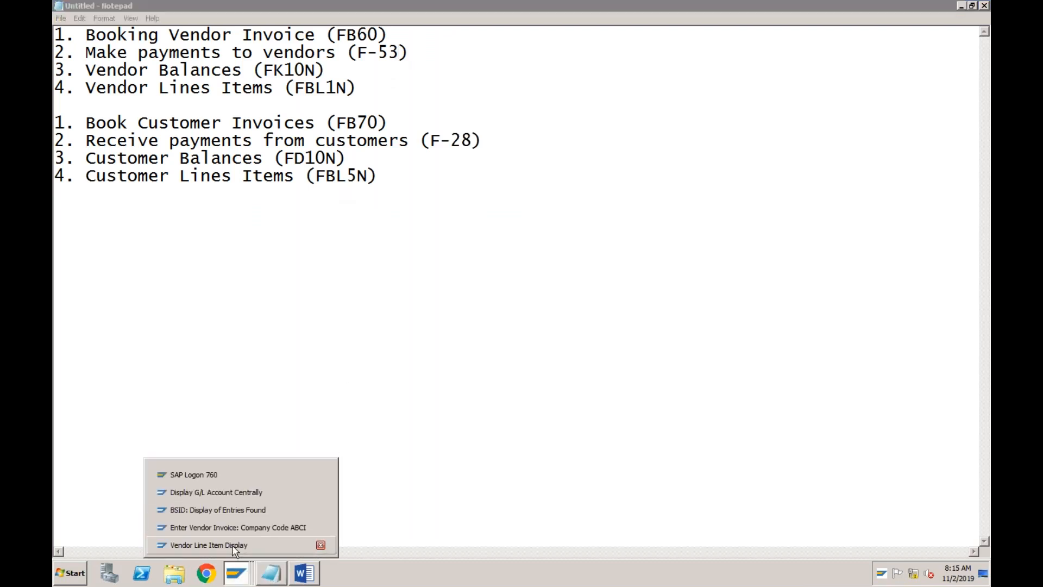
{"action": "left_click", "coordinate": [233, 510]}
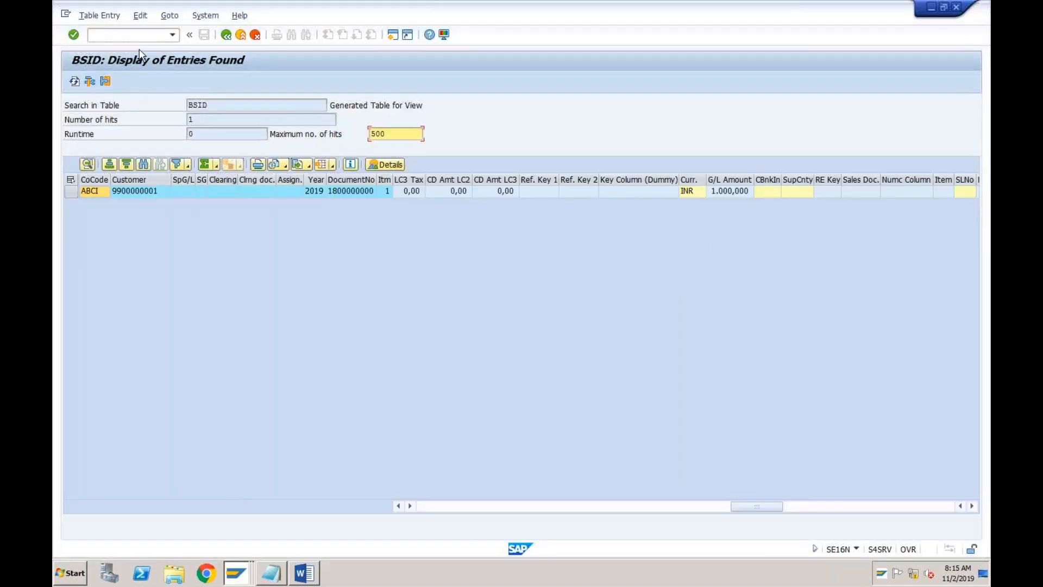
{"action": "left_click", "coordinate": [134, 37]}
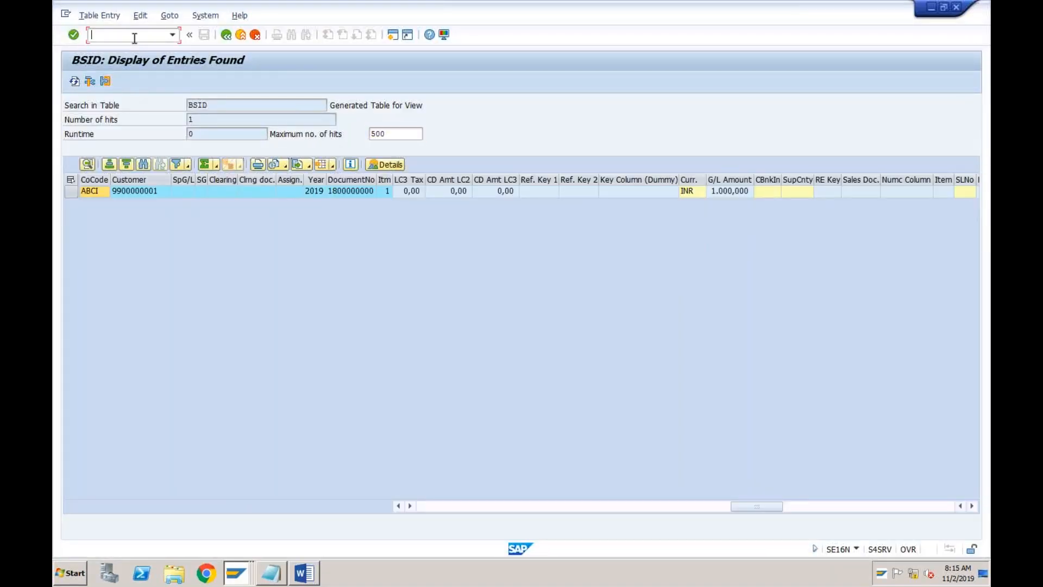
{"action": "type", "text": "/nf-53"}
{"action": "key", "text": "Return"}
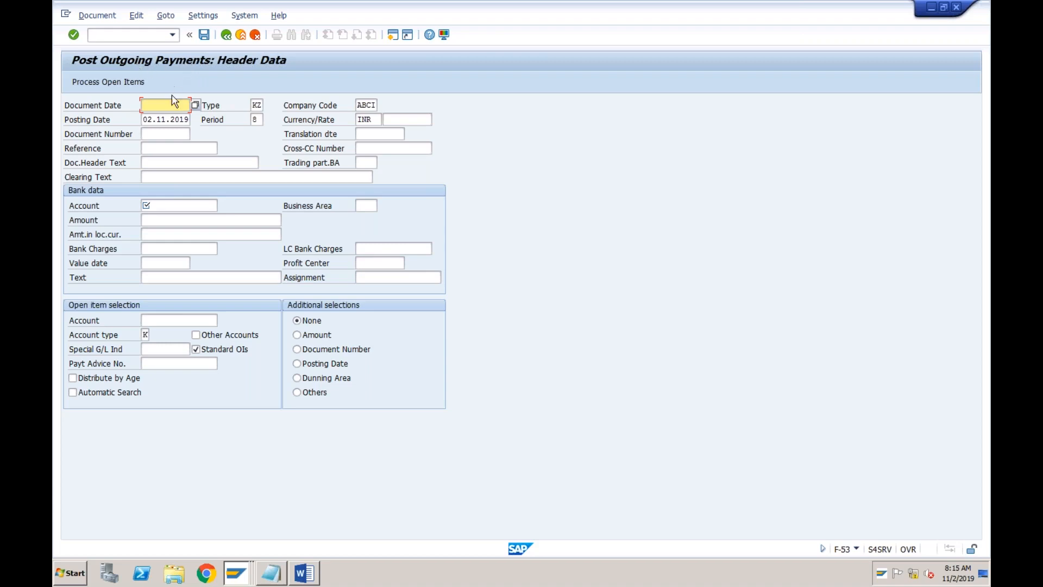
- Set the outgoing payment's document date to 03.11.2019
{"action": "left_click", "coordinate": [161, 119]}
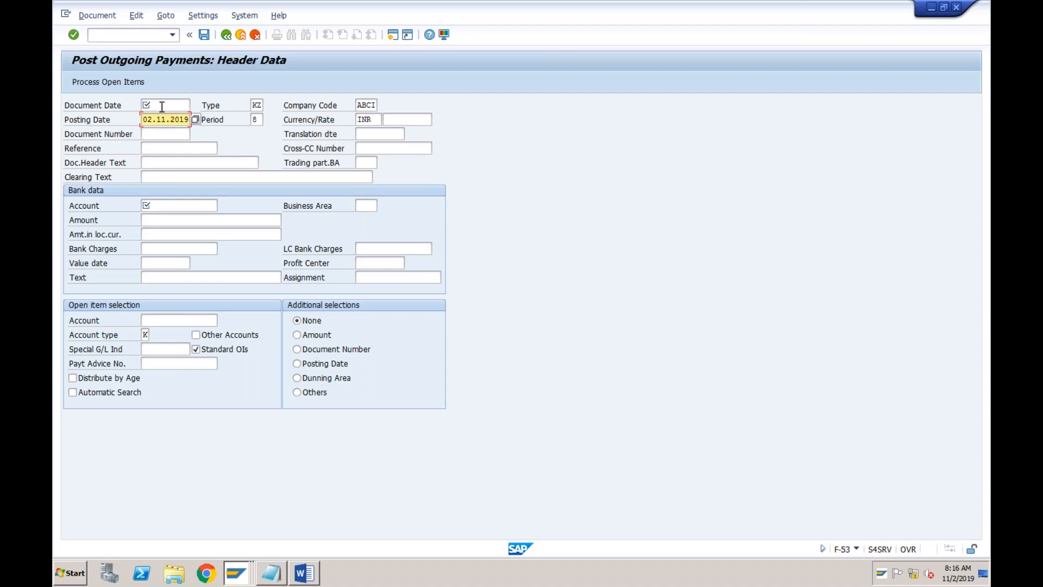
{"action": "left_click", "coordinate": [162, 106]}
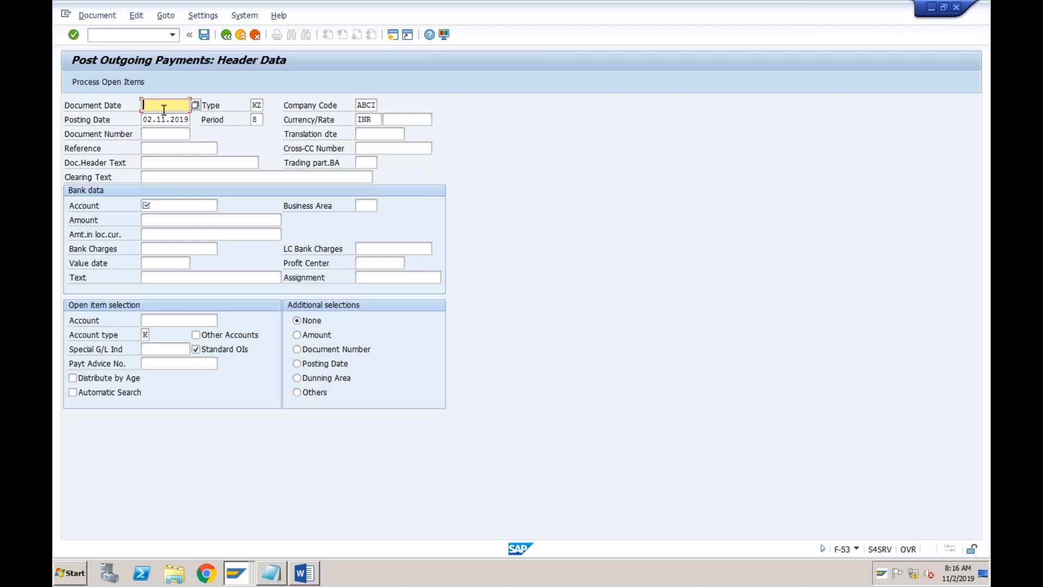
{"action": "type", "text": "03.11.2019"}
{"action": "left_click", "coordinate": [156, 124]}
{"action": "left_click", "coordinate": [164, 205]}
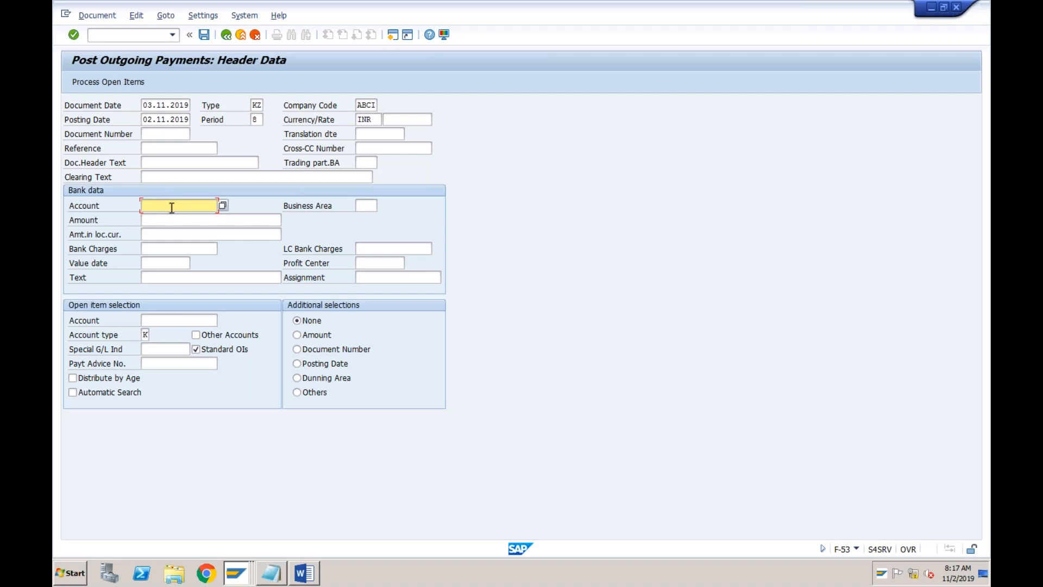
{"action": "left_click", "coordinate": [156, 264]}
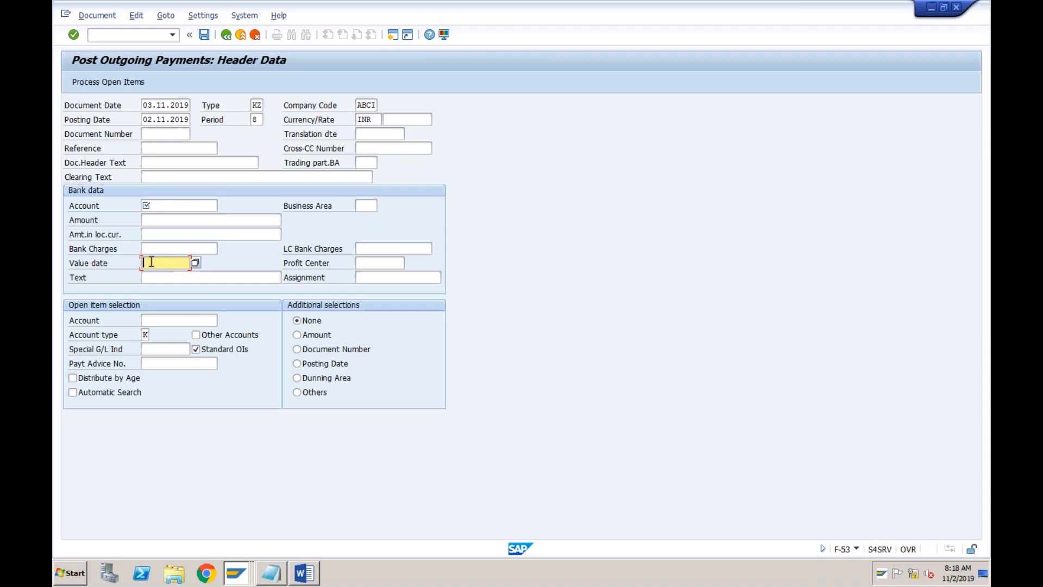
{"action": "left_click", "coordinate": [167, 106]}
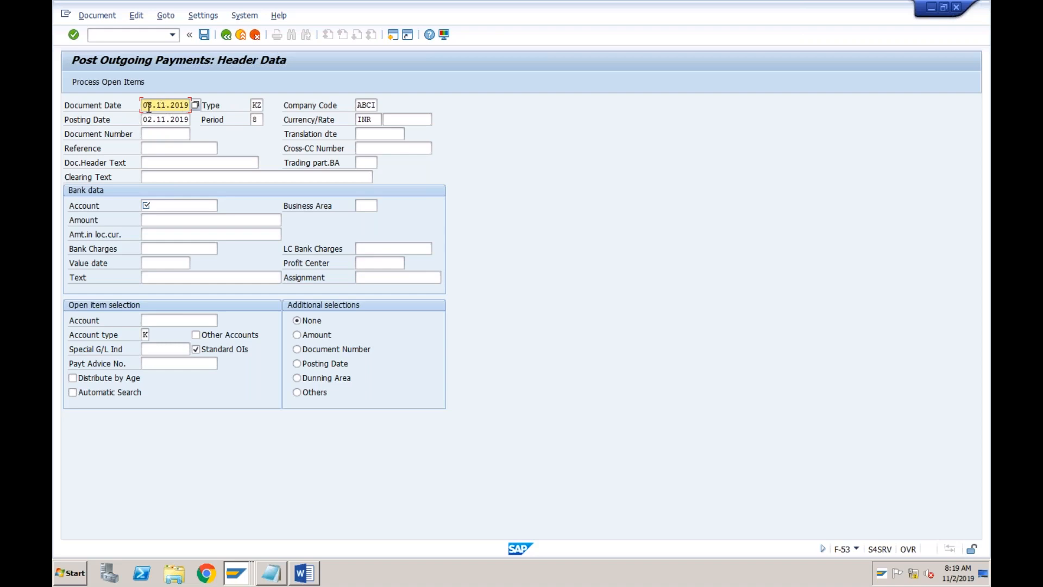
{"action": "left_click", "coordinate": [160, 263]}
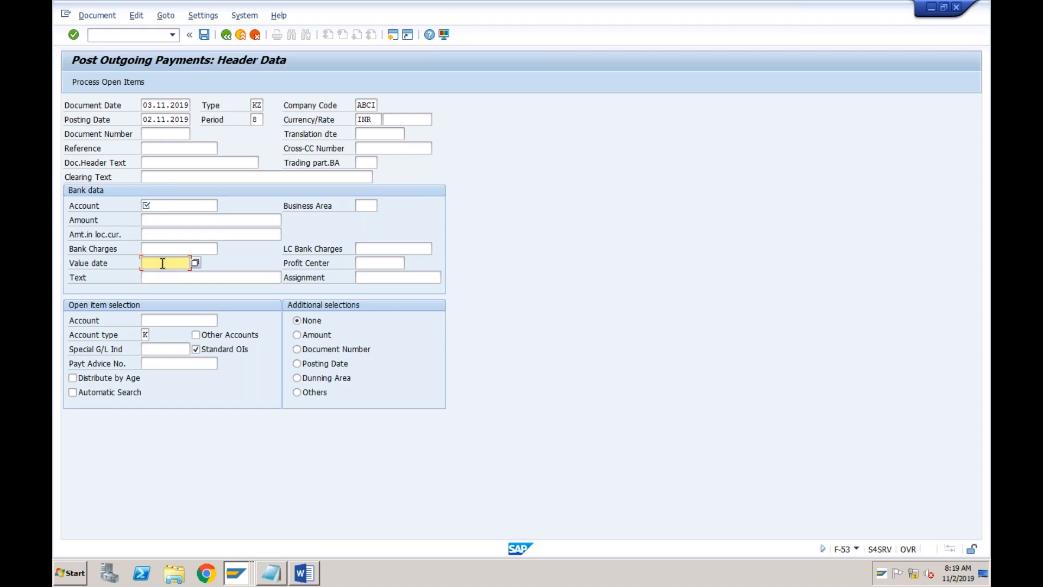
- Look up the Bank G/L account of company code ABCI for the bank data and set the payment amount to 1000
{"action": "left_click", "coordinate": [160, 204]}
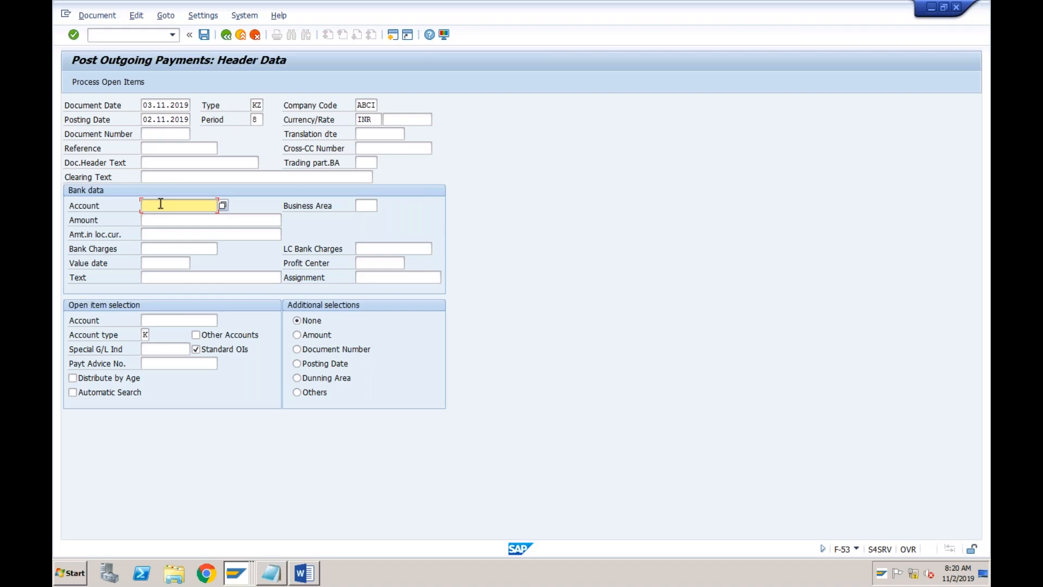
{"action": "left_click", "coordinate": [223, 205]}
{"action": "left_click", "coordinate": [428, 209]}
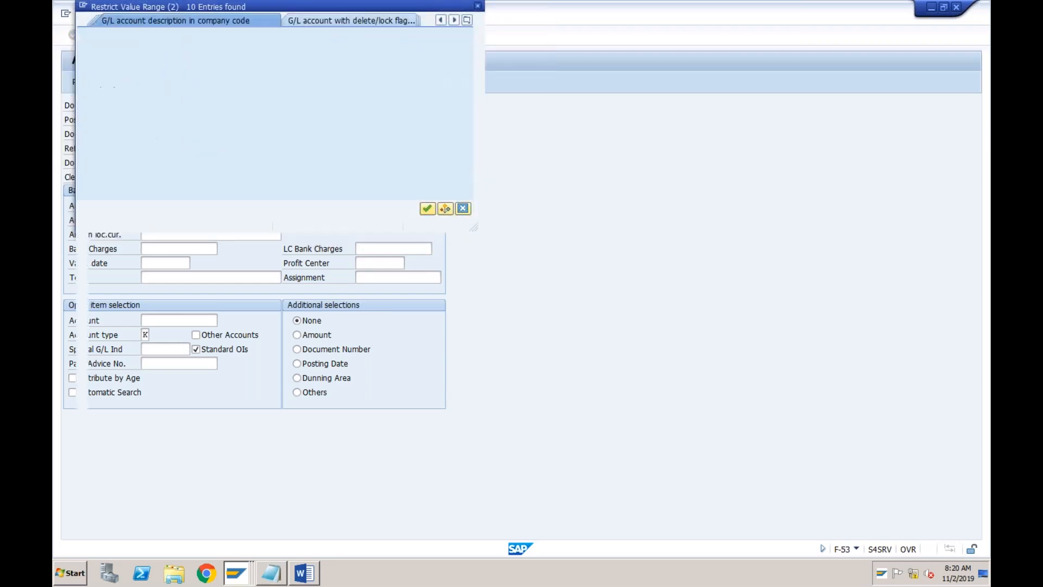
{"action": "left_click", "coordinate": [158, 96]}
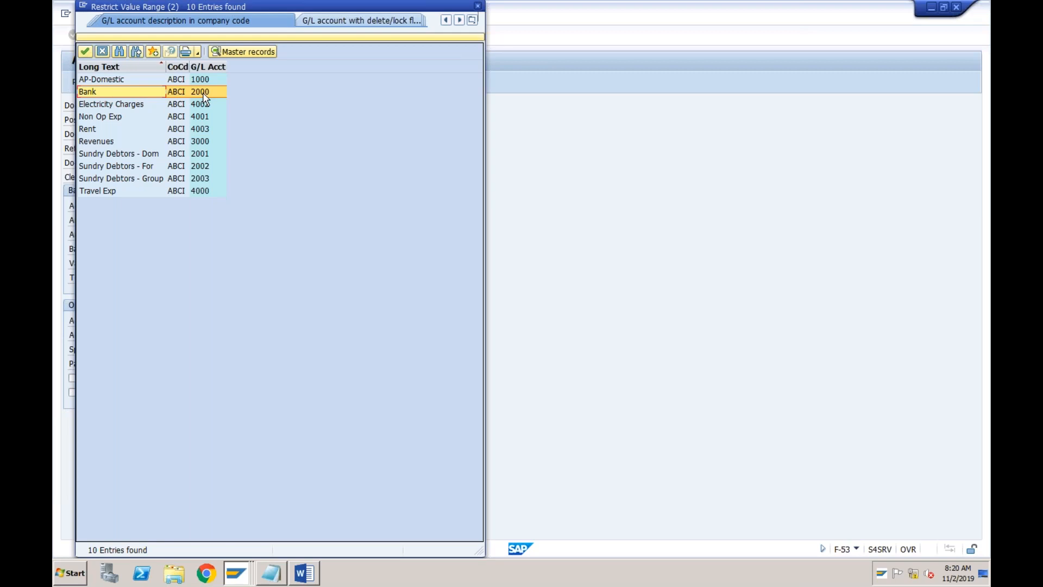
{"action": "double_click", "coordinate": [145, 94]}
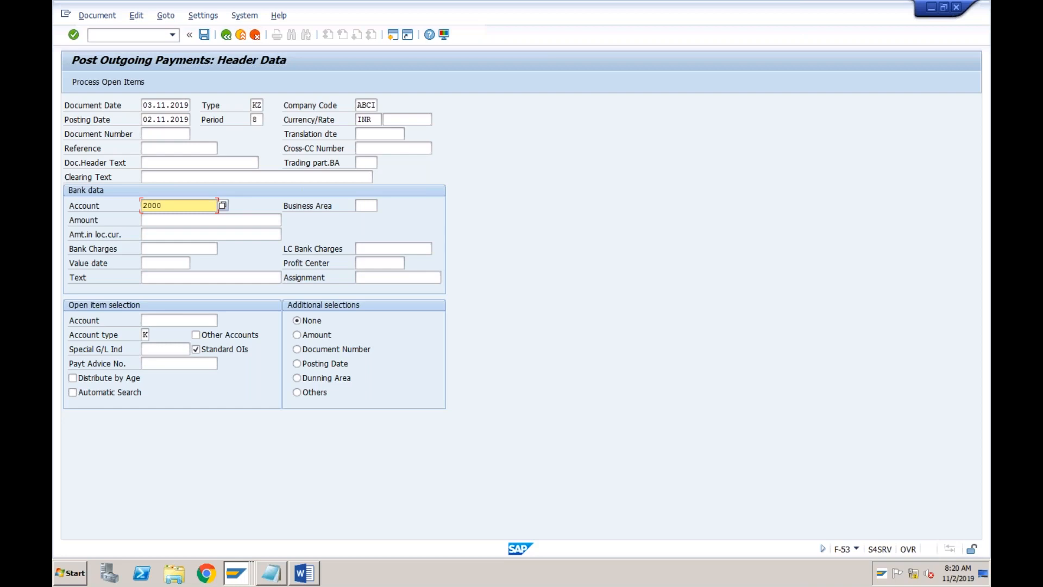
{"action": "left_click", "coordinate": [175, 221]}
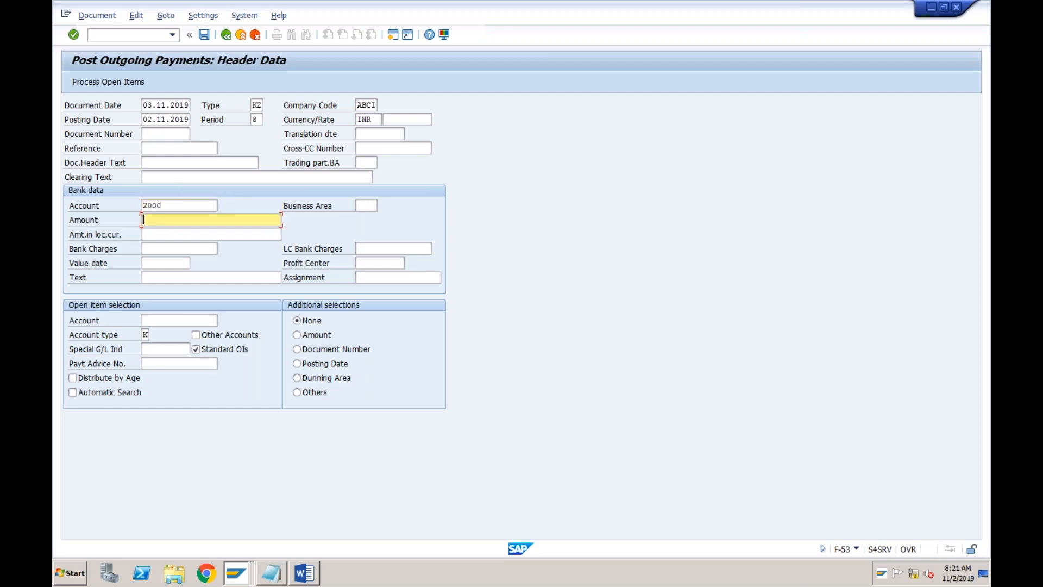
{"action": "type", "text": "1000"}
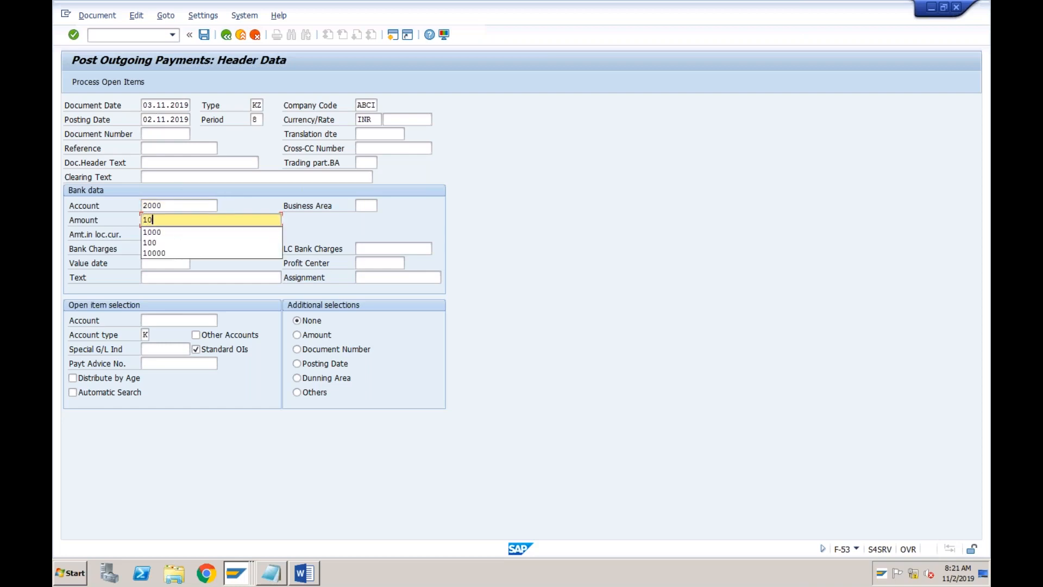
{"action": "left_click", "coordinate": [73, 226]}
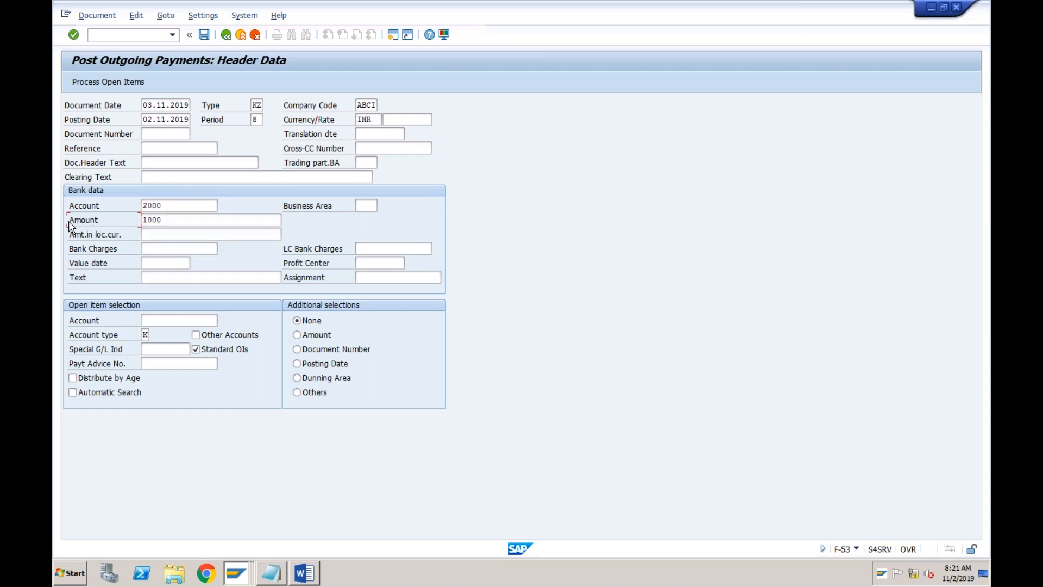
{"action": "left_click", "coordinate": [168, 210]}
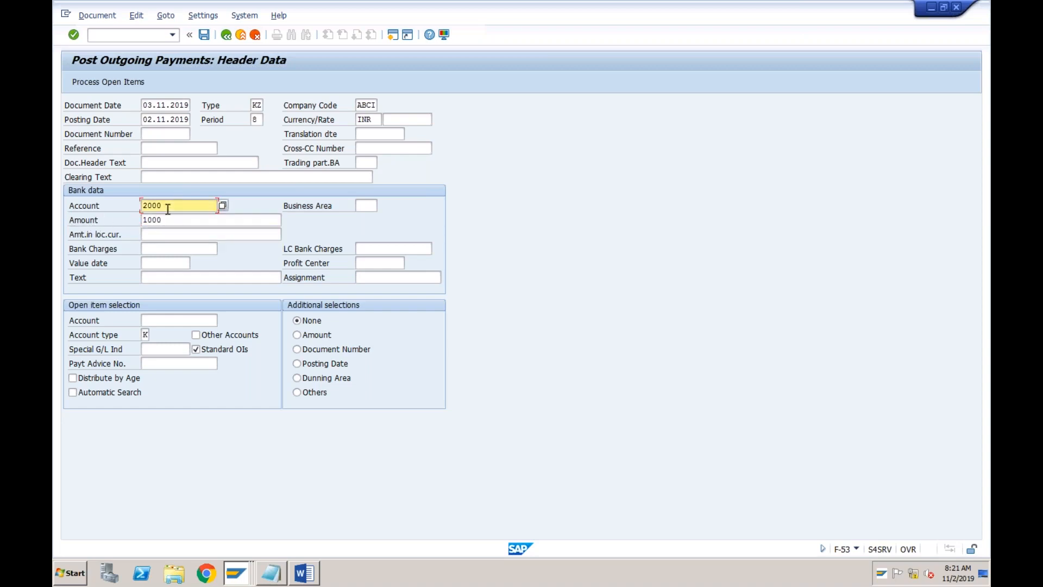
{"action": "left_click", "coordinate": [155, 264]}
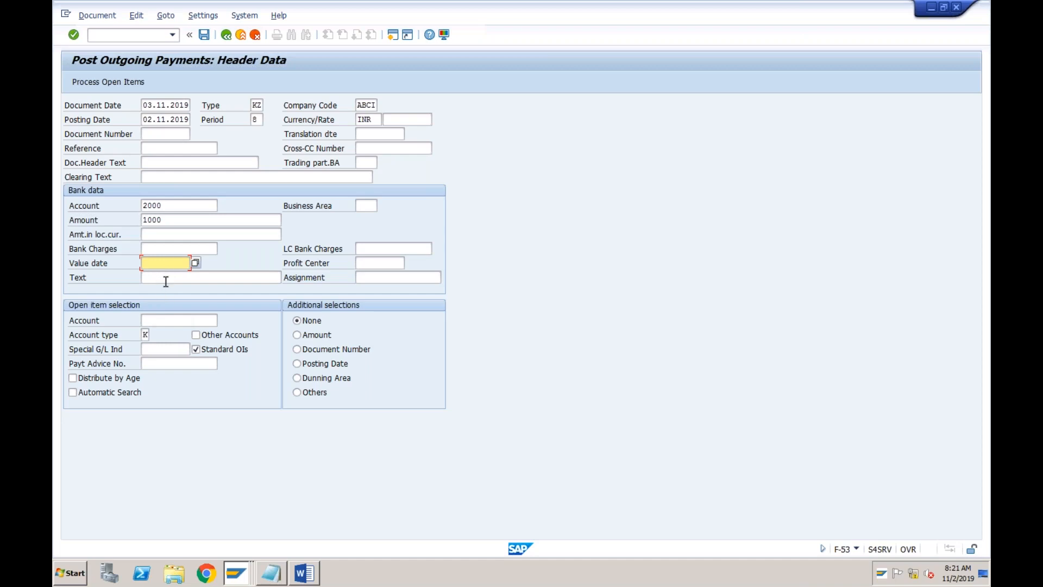
{"action": "left_click", "coordinate": [162, 323]}
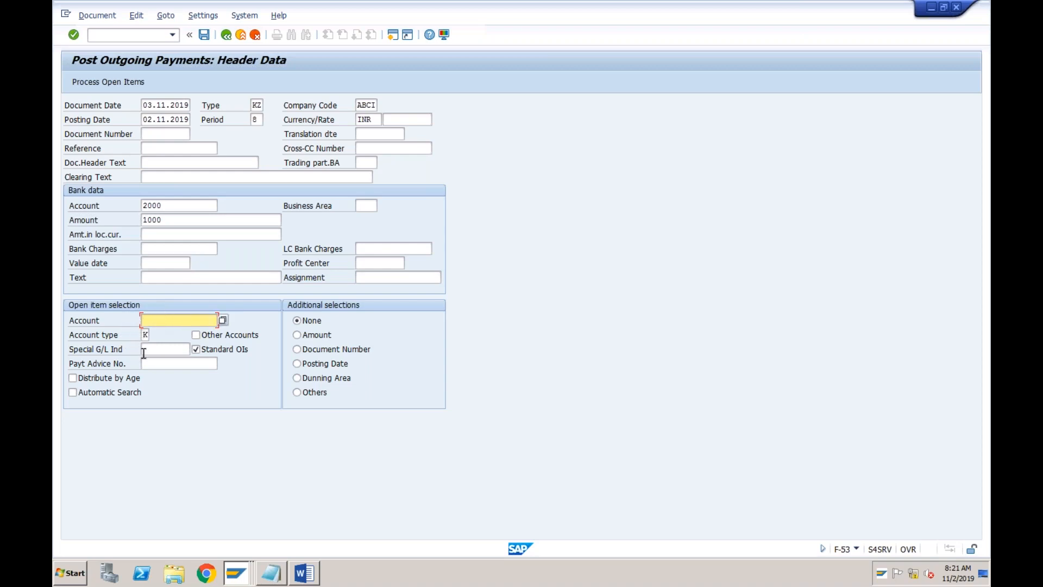
{"action": "left_click", "coordinate": [185, 225]}
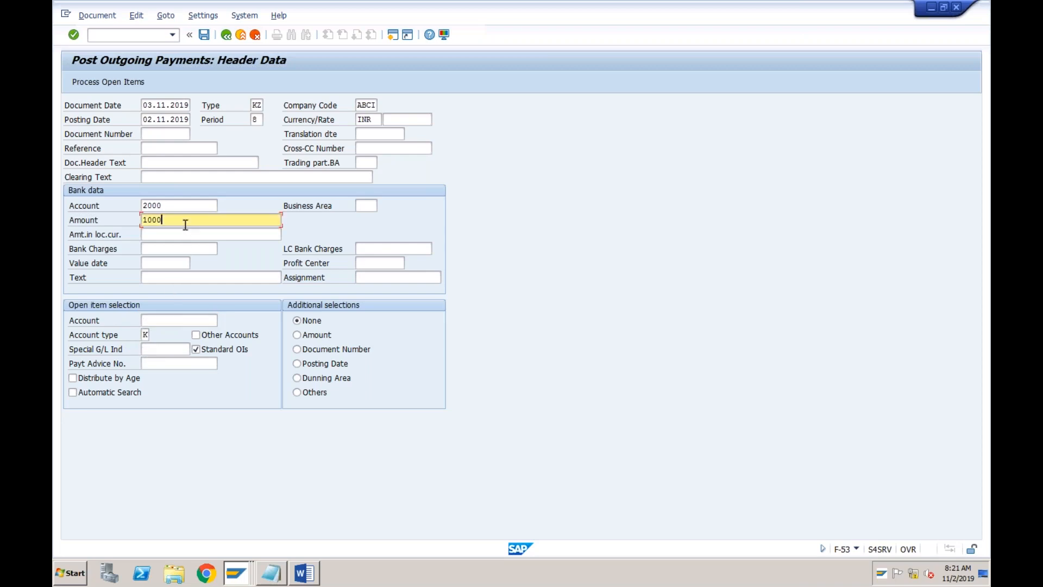
{"action": "left_click", "coordinate": [182, 204]}
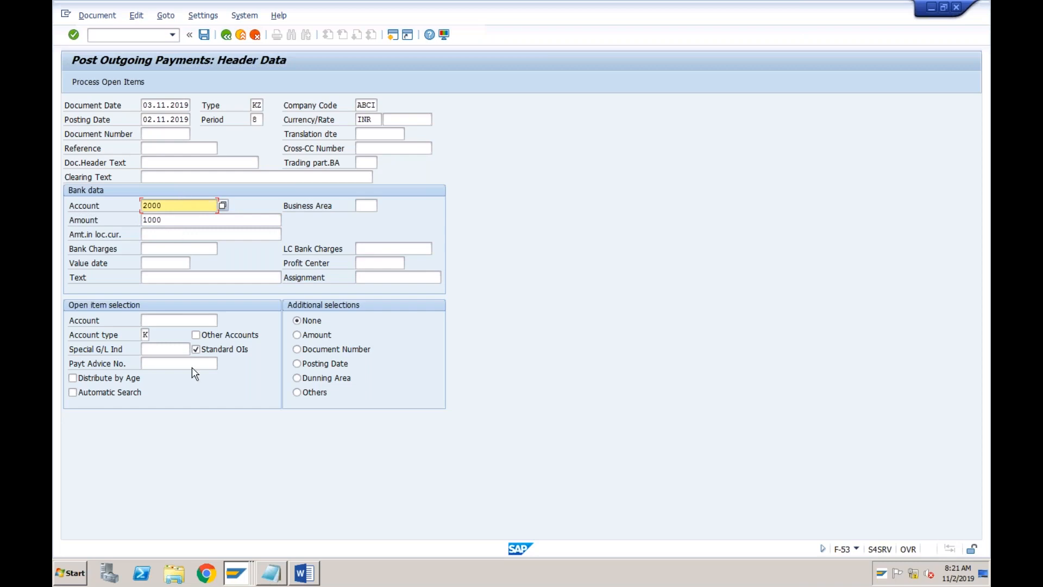
- Look up ABCI's suppliers and choose TATA as the vendor account for the open item selection
{"action": "left_click", "coordinate": [180, 322]}
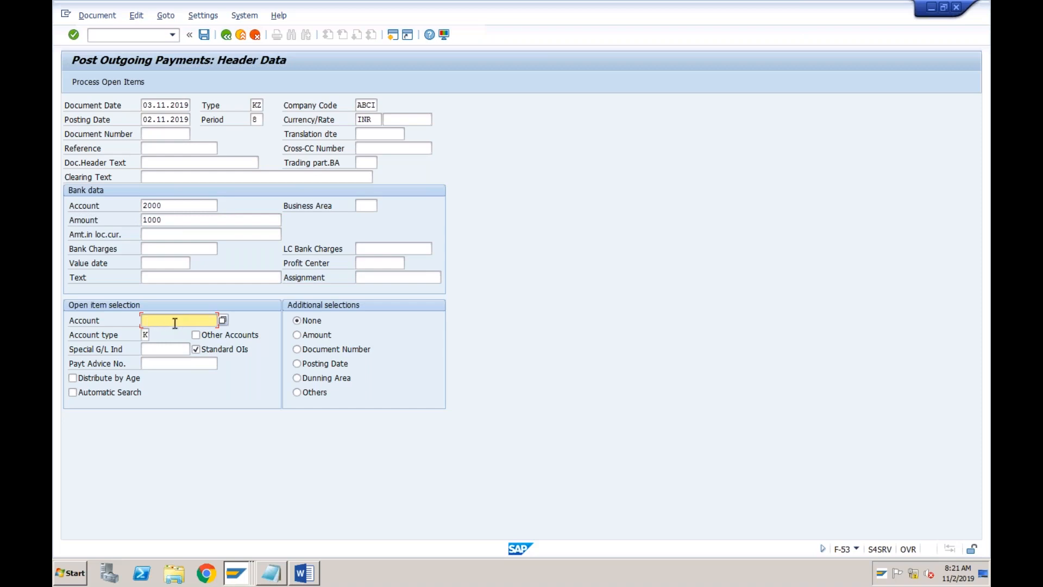
{"action": "left_click", "coordinate": [146, 335]}
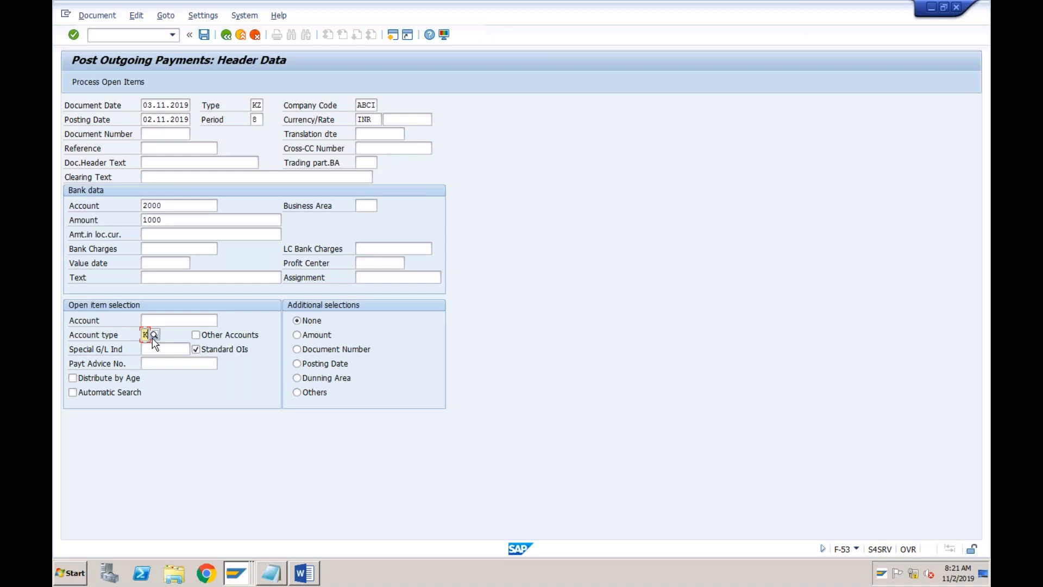
{"action": "left_click", "coordinate": [178, 323]}
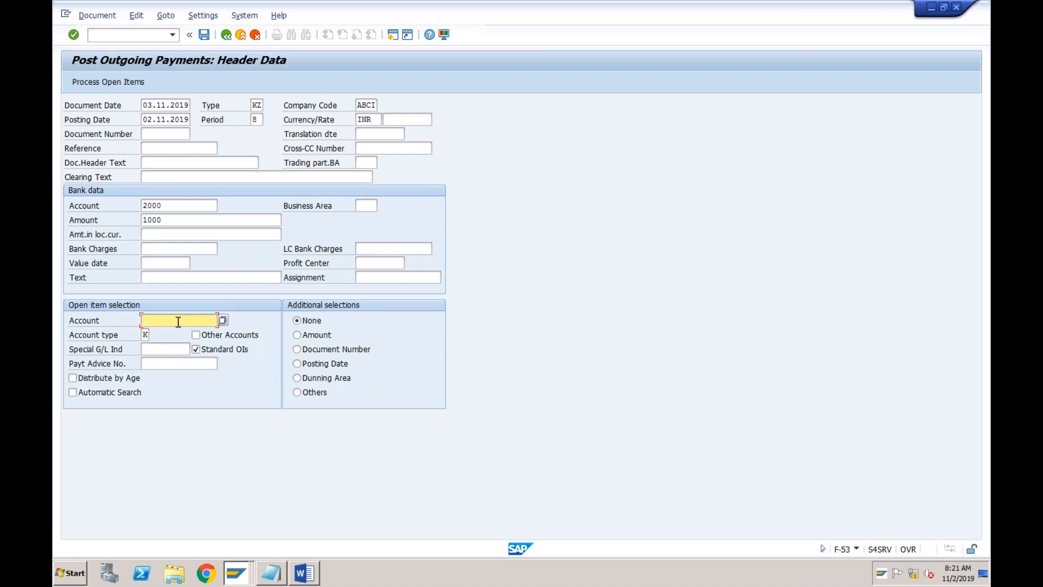
{"action": "left_click", "coordinate": [223, 320]}
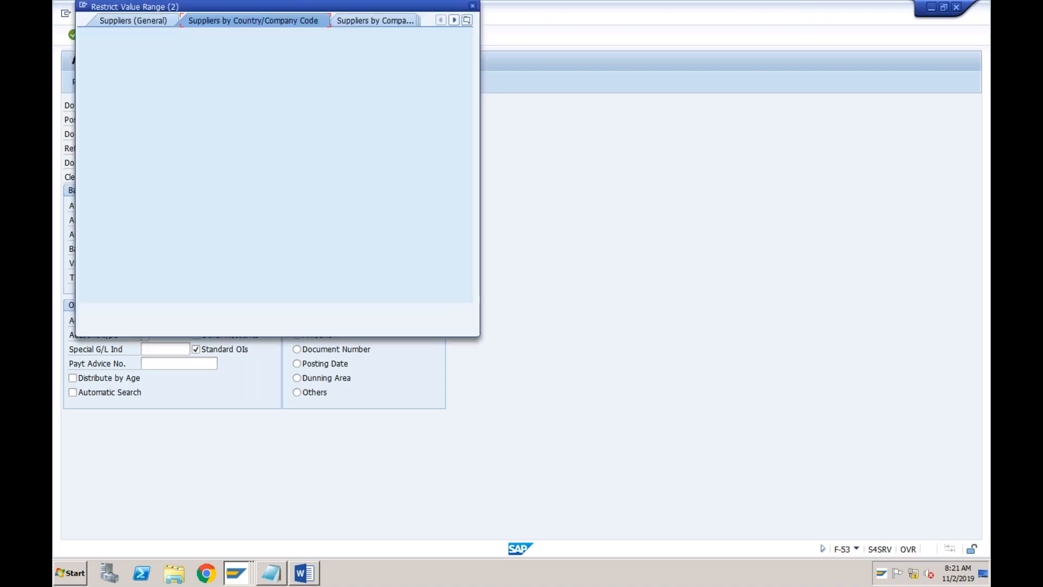
{"action": "left_click", "coordinate": [427, 312]}
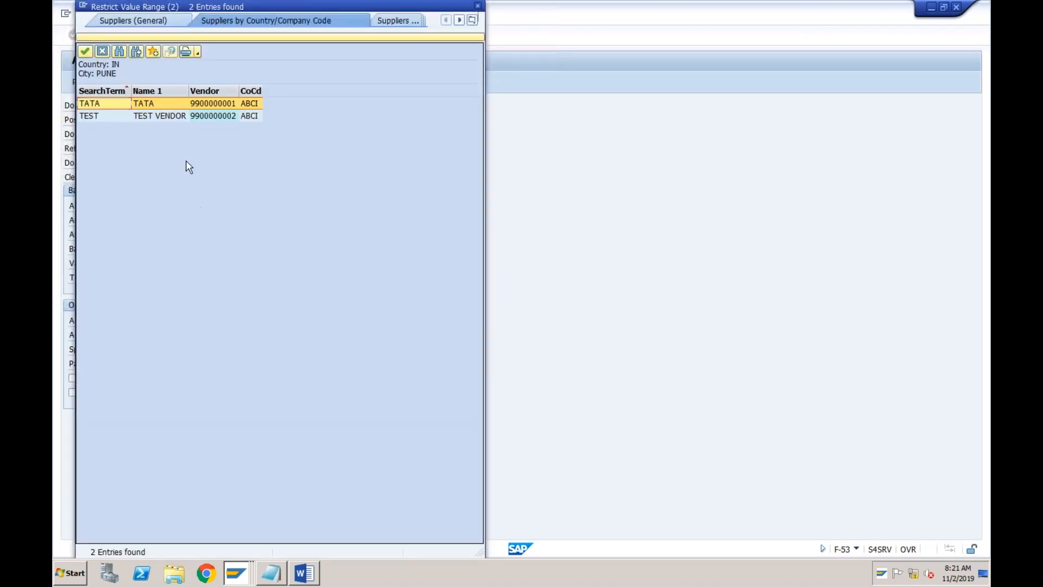
{"action": "double_click", "coordinate": [163, 102]}
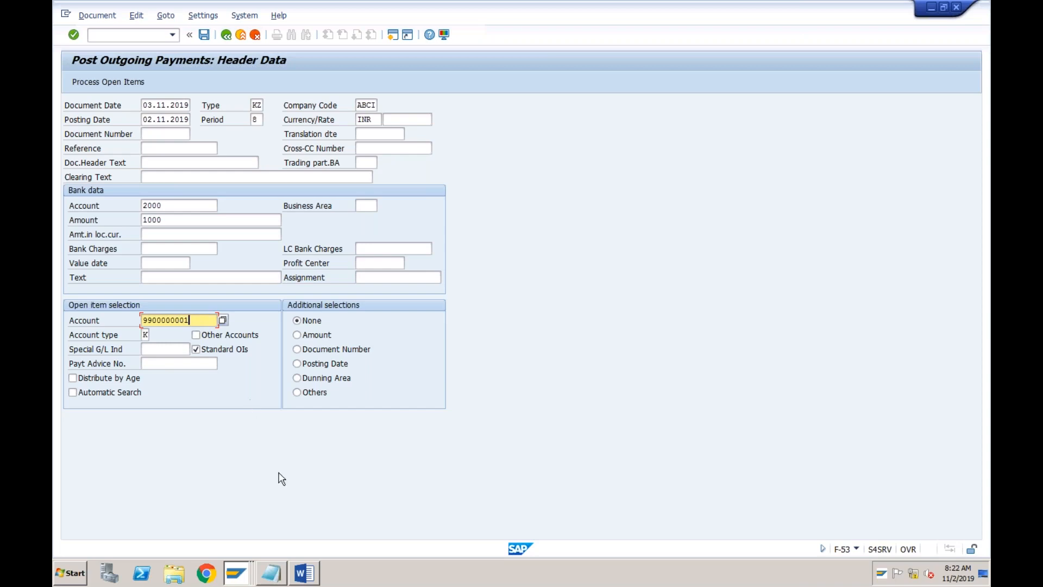
- Check TATA's open invoices in the Vendor Line Item Display session and return to the outgoing payment
{"action": "left_click", "coordinate": [239, 576]}
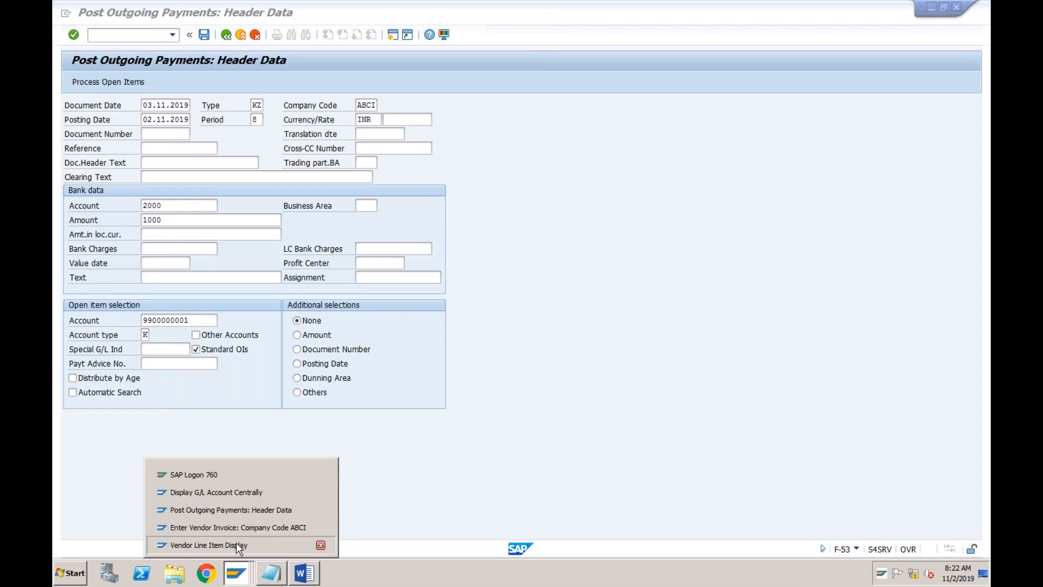
{"action": "left_click", "coordinate": [239, 546]}
{"action": "left_click", "coordinate": [300, 208]}
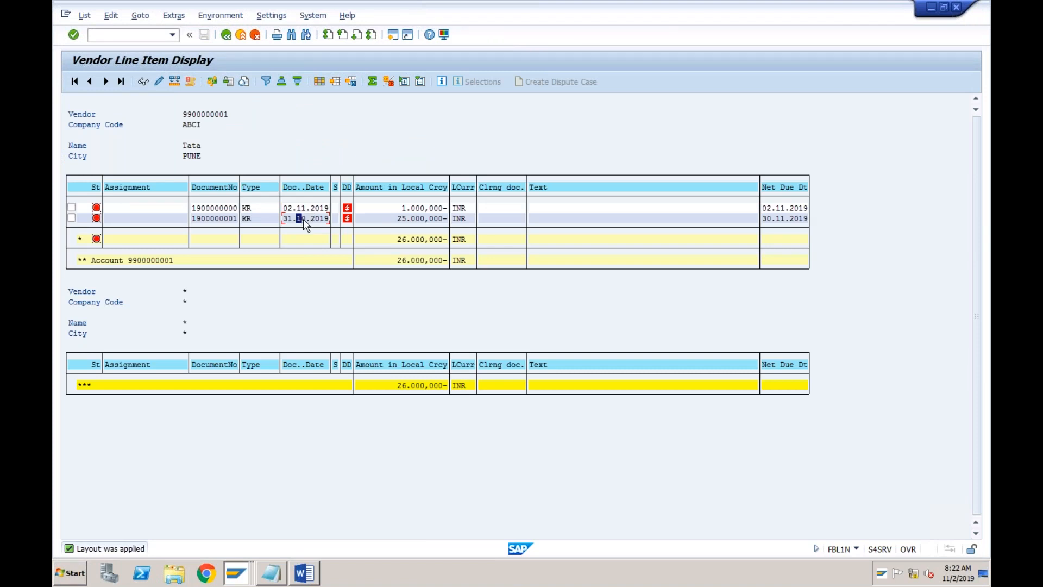
{"action": "left_click", "coordinate": [238, 574]}
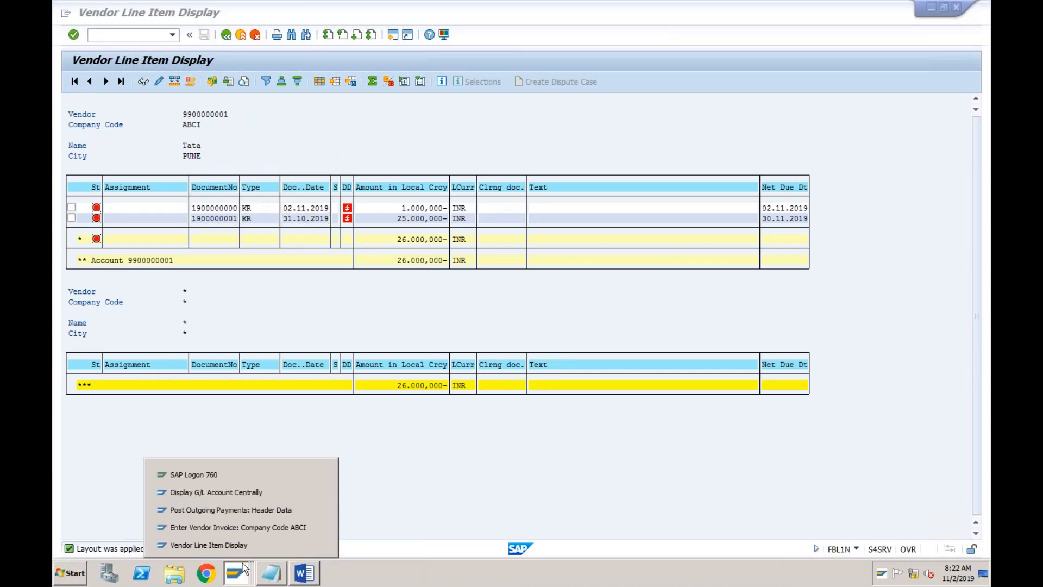
{"action": "left_click", "coordinate": [241, 507]}
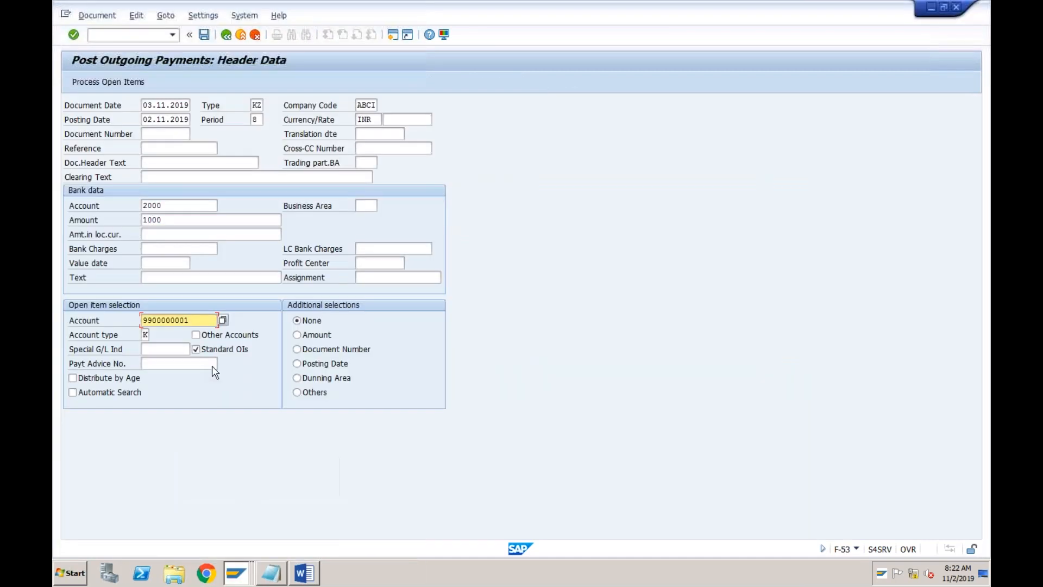
- Set the value date in the bank data to 03.11.2019 and try to process the vendor's open items
{"action": "left_click", "coordinate": [109, 82]}
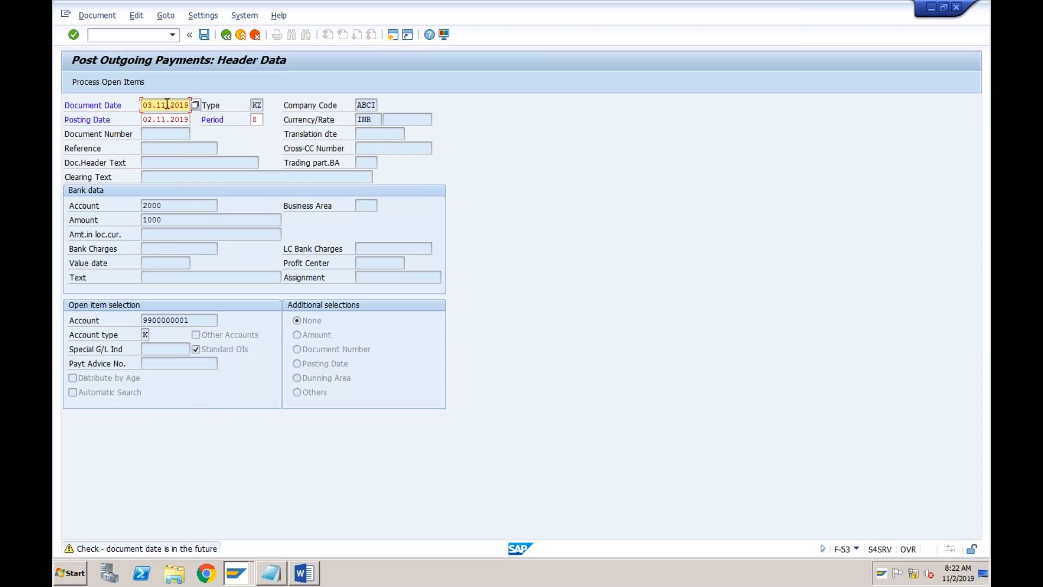
{"action": "key", "text": "Return"}
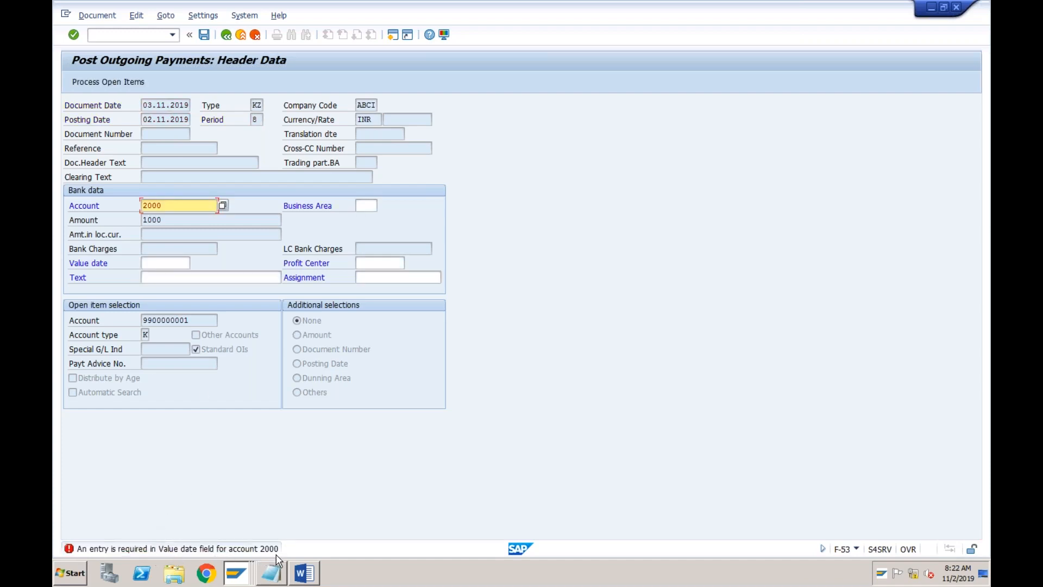
{"action": "left_click", "coordinate": [170, 267]}
{"action": "type", "text": "0"}
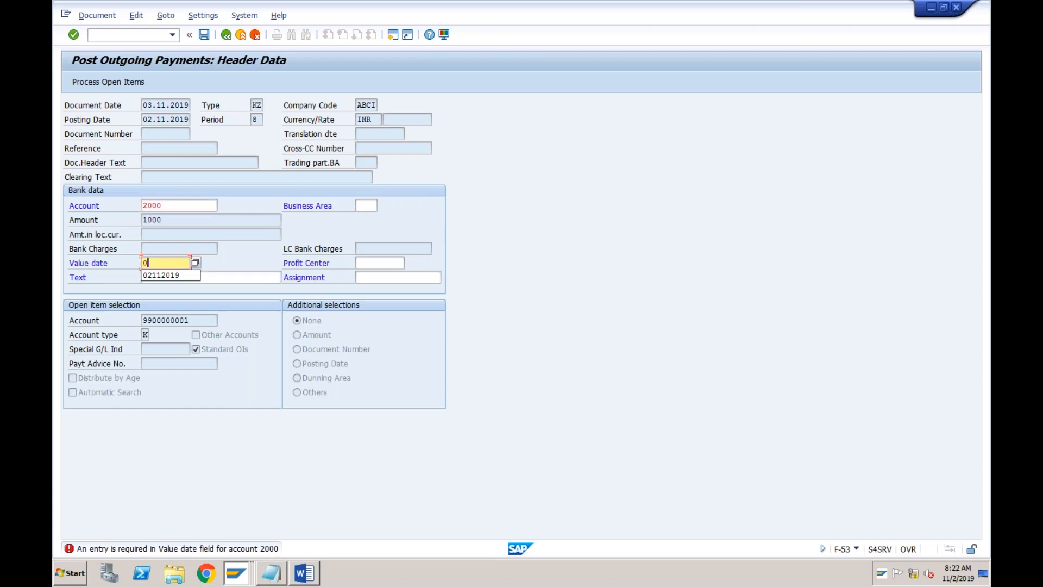
{"action": "type", "text": "311"}
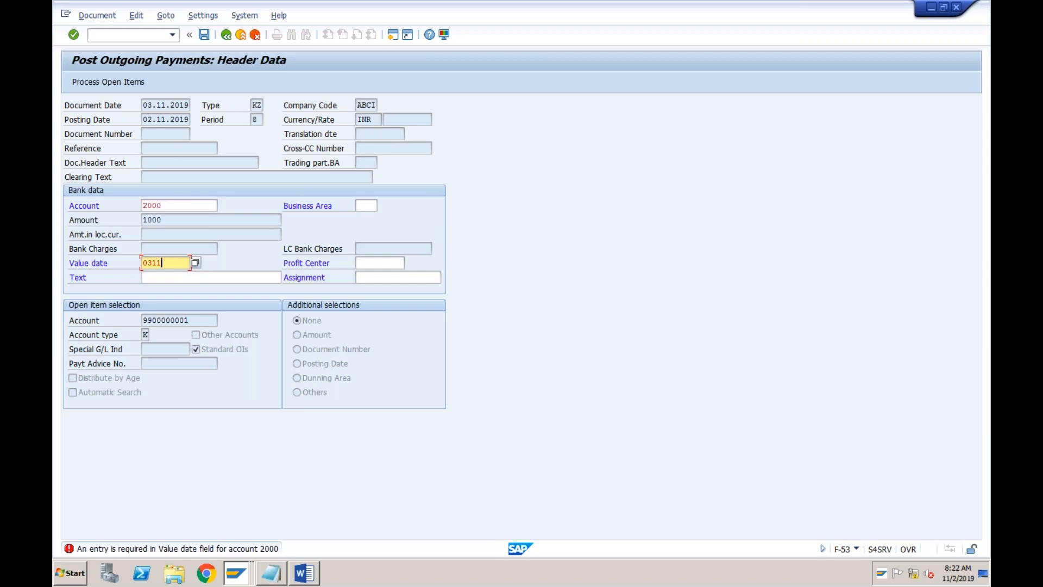
{"action": "type", "text": "2019"}
{"action": "left_click", "coordinate": [109, 82]}
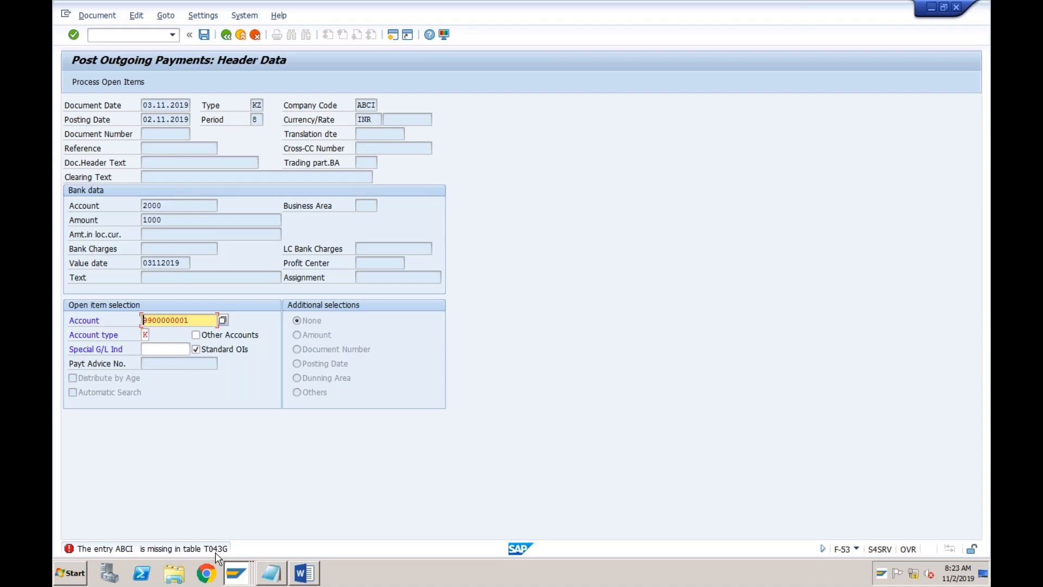
- Switch to the Enter Vendor Invoice session, run transaction SPRO there and display the SAP Reference IMG
{"action": "left_click", "coordinate": [237, 573]}
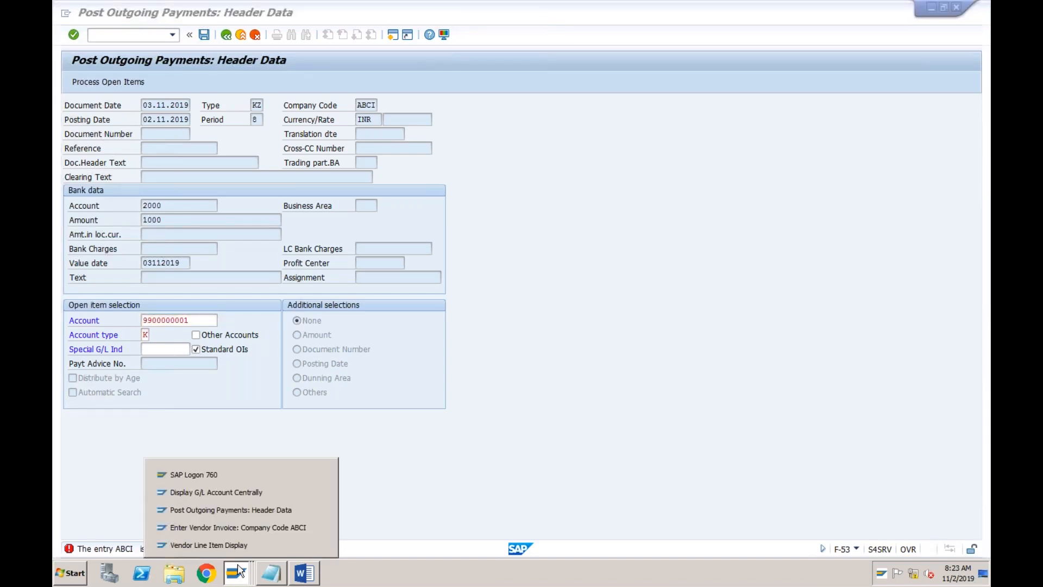
{"action": "left_click", "coordinate": [234, 526]}
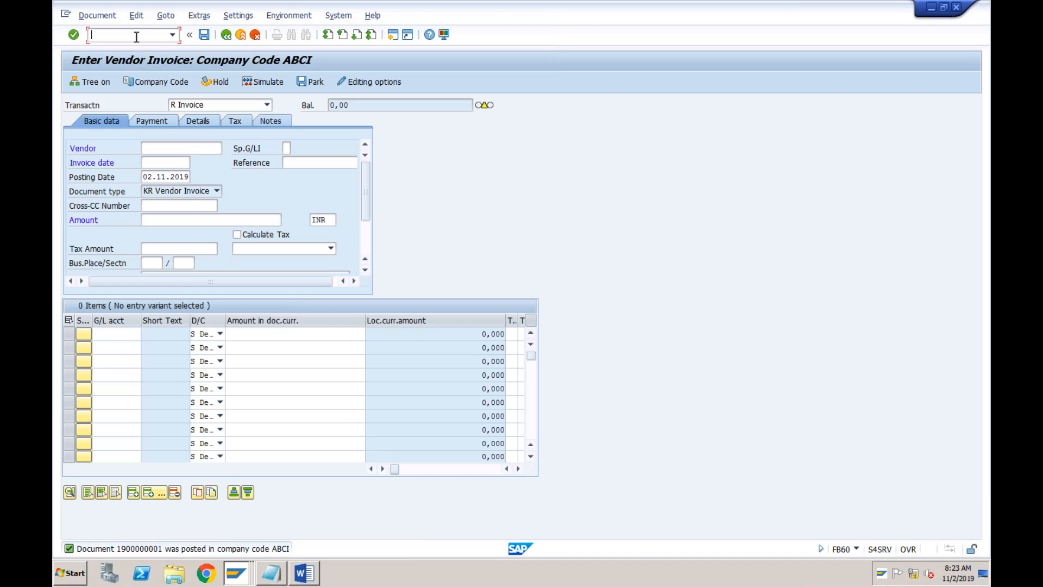
{"action": "type", "text": "/nspro"}
{"action": "key", "text": "Return"}
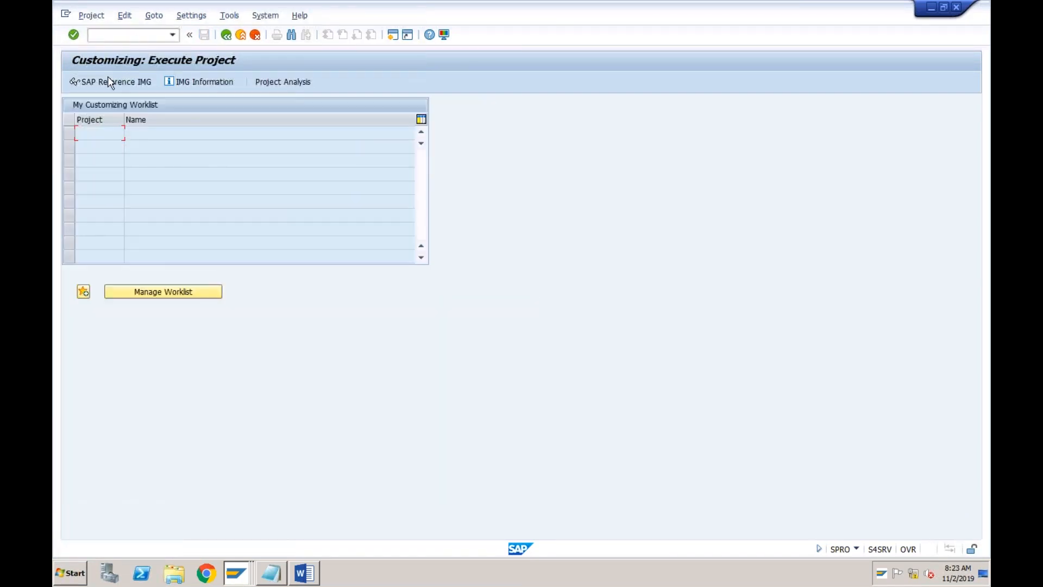
{"action": "left_click", "coordinate": [106, 81]}
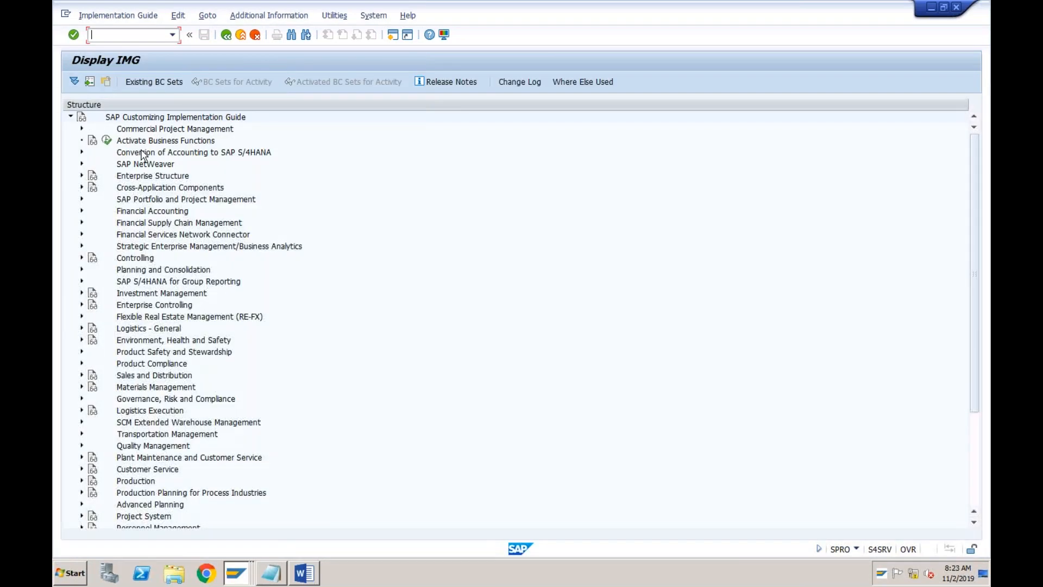
- Open Define Tolerance Groups for Employees under Financial Accounting Global Settings > Document > Tolerance Groups in the IMG
{"action": "left_click", "coordinate": [82, 211]}
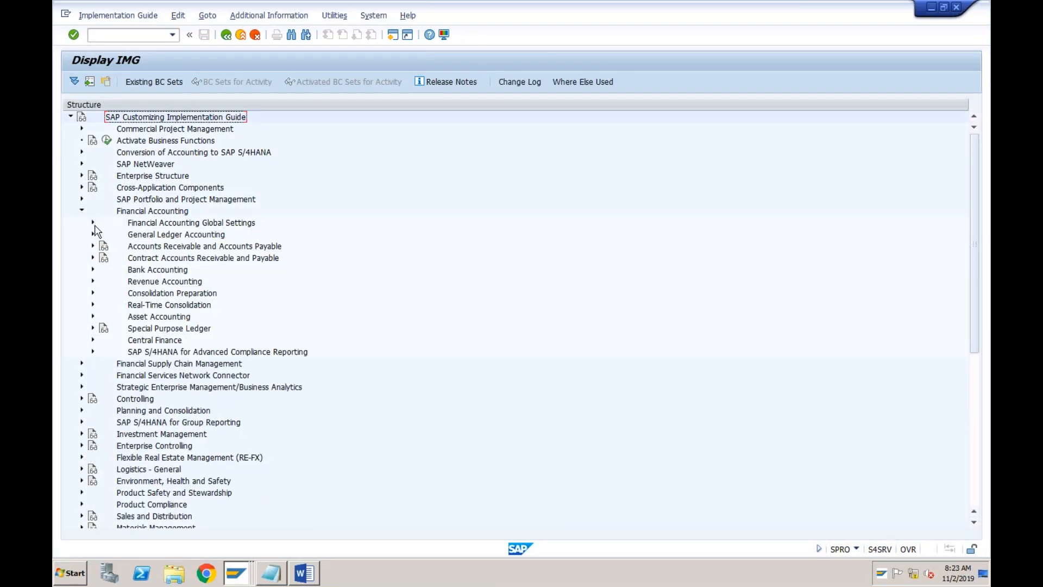
{"action": "left_click", "coordinate": [93, 223]}
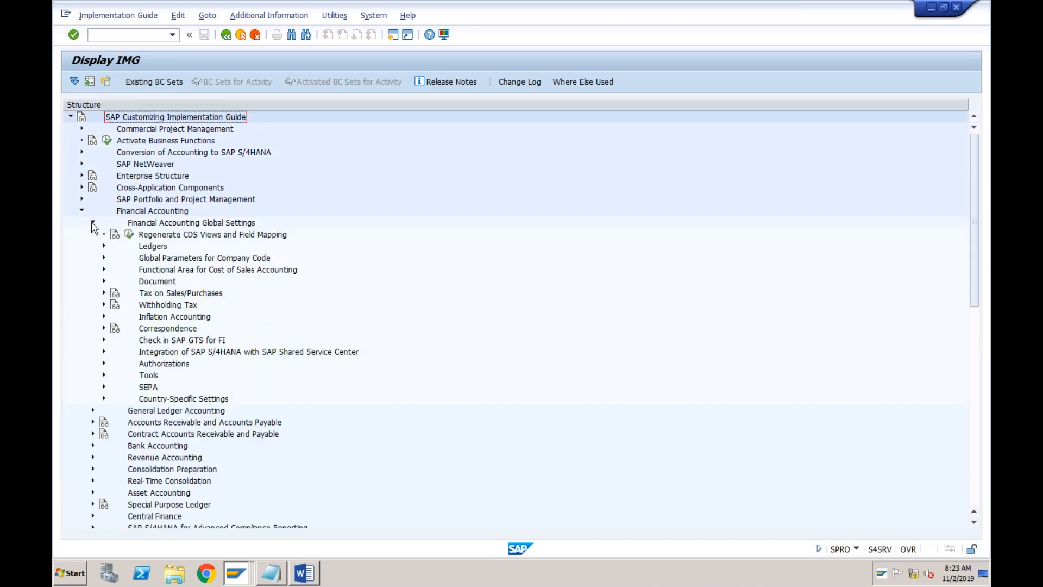
{"action": "left_click", "coordinate": [104, 282]}
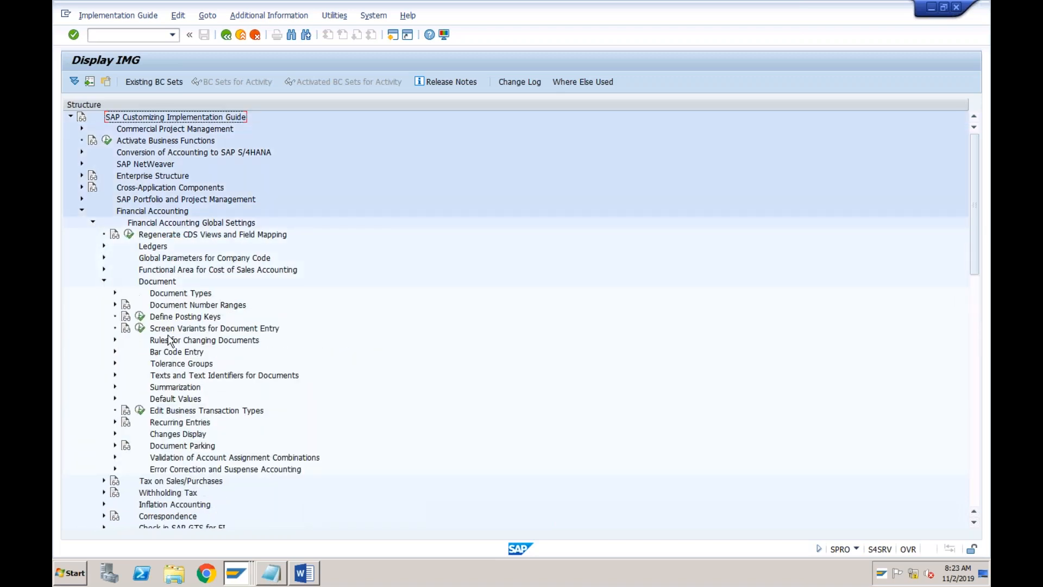
{"action": "left_click", "coordinate": [114, 363]}
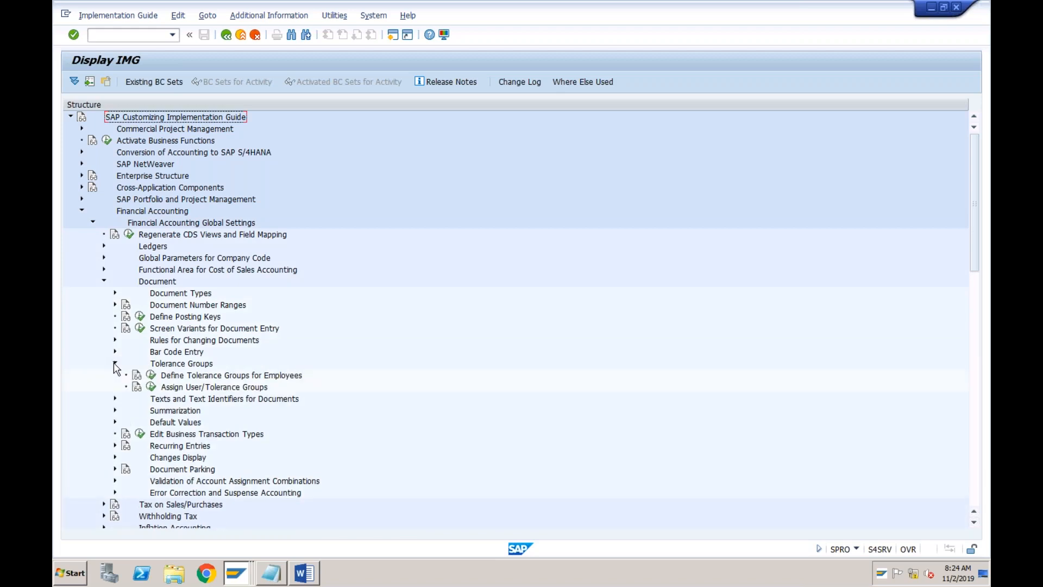
{"action": "left_click", "coordinate": [152, 383]}
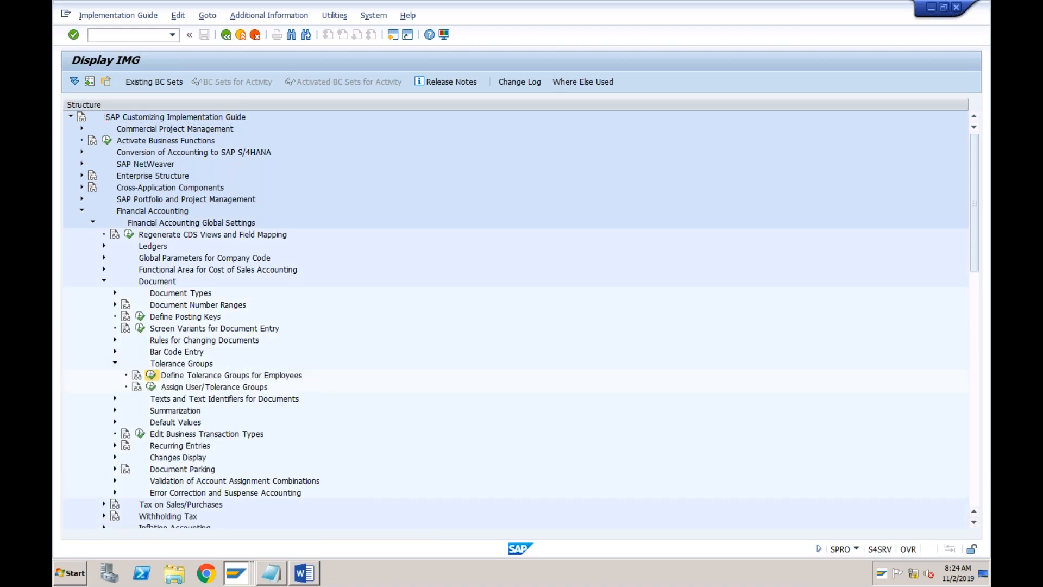
- Find company code ABCI in the FI tolerance groups for users, check its posting limits and return to the IMG
{"action": "left_click", "coordinate": [187, 394]}
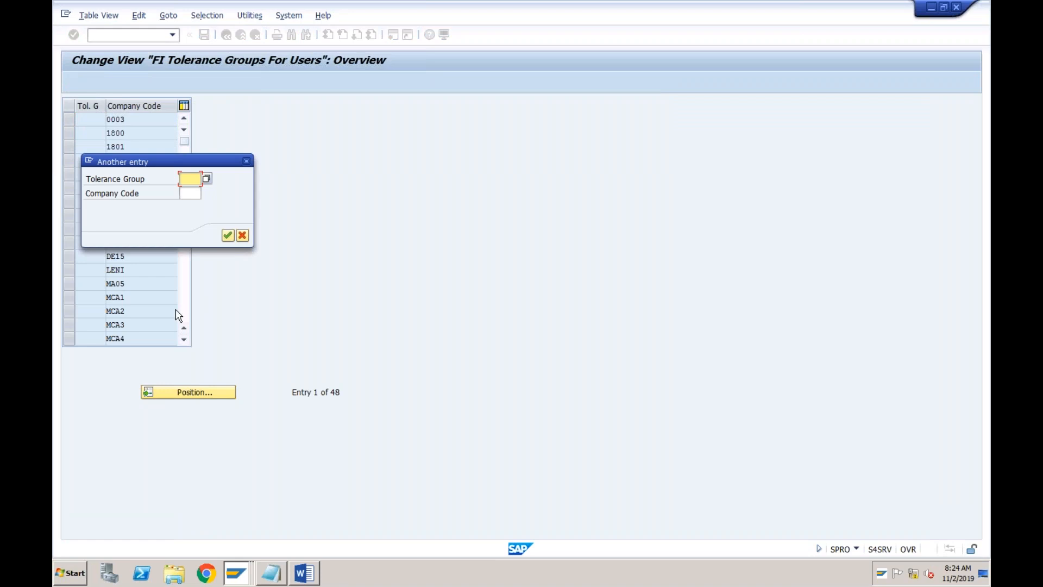
{"action": "left_click", "coordinate": [191, 195]}
{"action": "type", "text": "abci"}
{"action": "key", "text": "Return"}
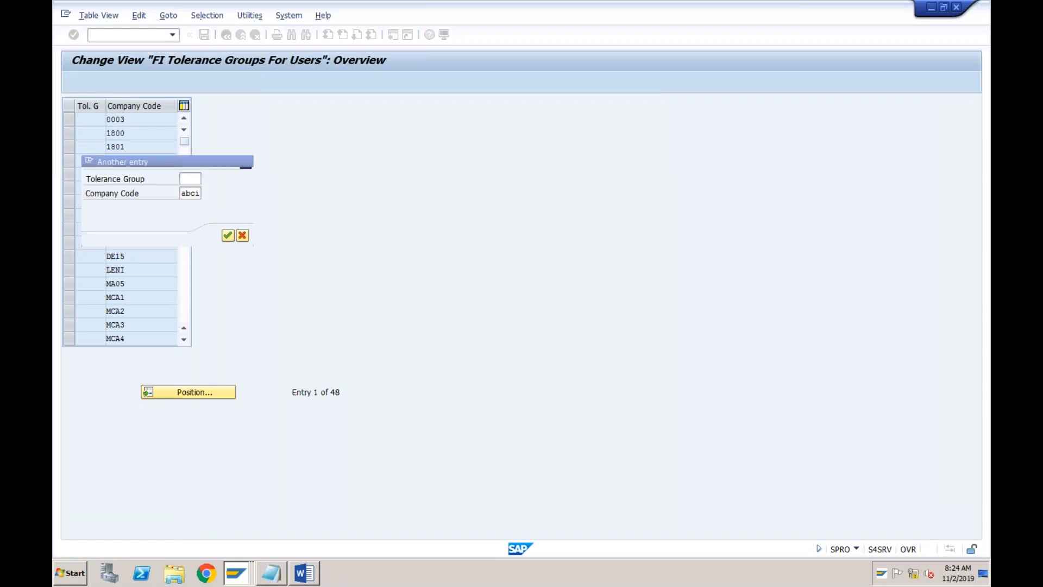
{"action": "double_click", "coordinate": [142, 121]}
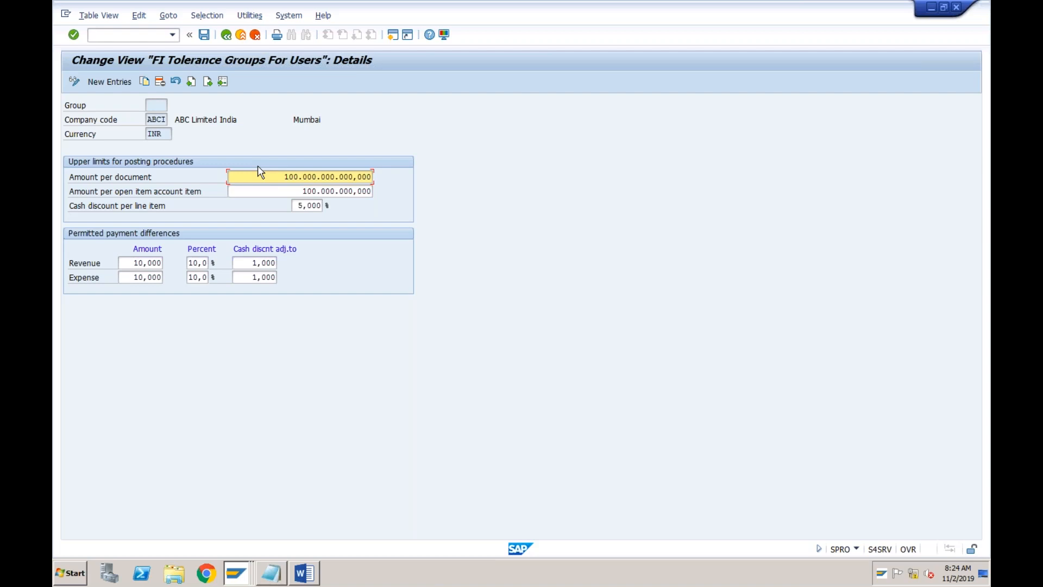
{"action": "left_click", "coordinate": [226, 36]}
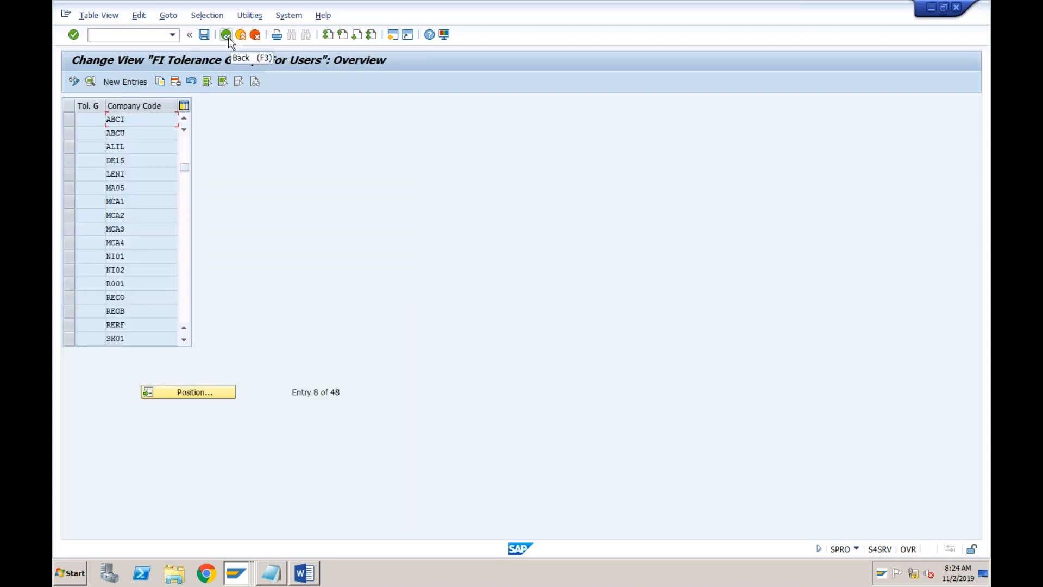
{"action": "left_click", "coordinate": [226, 35]}
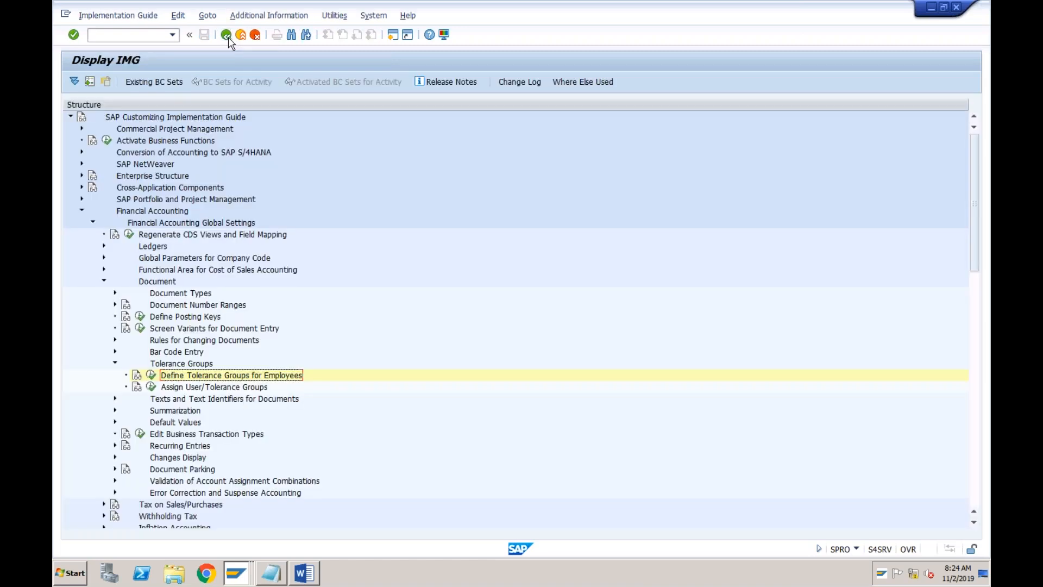
- Open Define Tolerances (Vendors) under Accounts Receivable and Accounts Payable > Business Transactions > Outgoing Payments > Manual Outgoing Payments
{"action": "left_click", "coordinate": [93, 222]}
{"action": "left_click", "coordinate": [146, 213]}
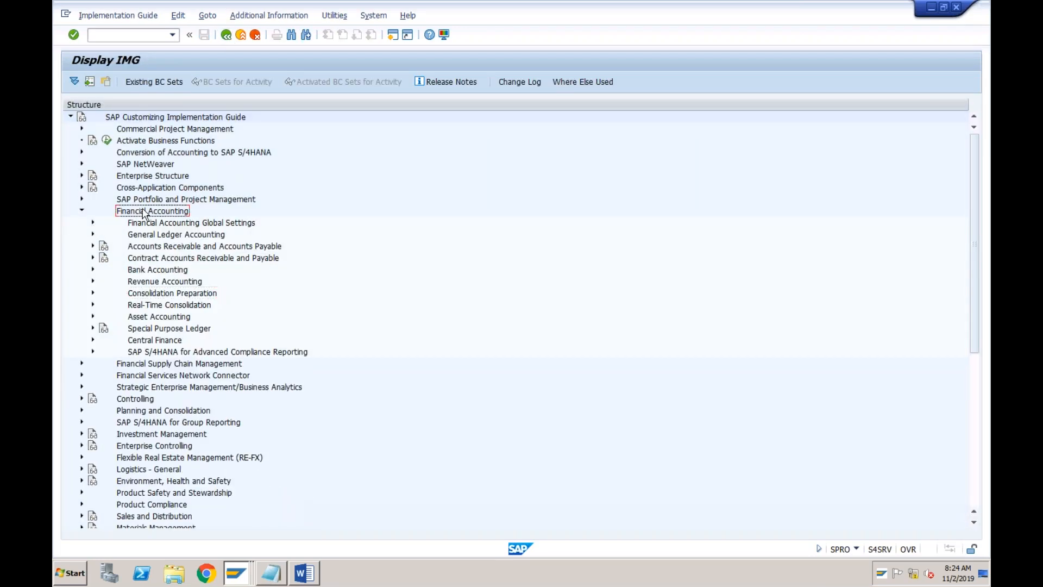
{"action": "left_click", "coordinate": [153, 249]}
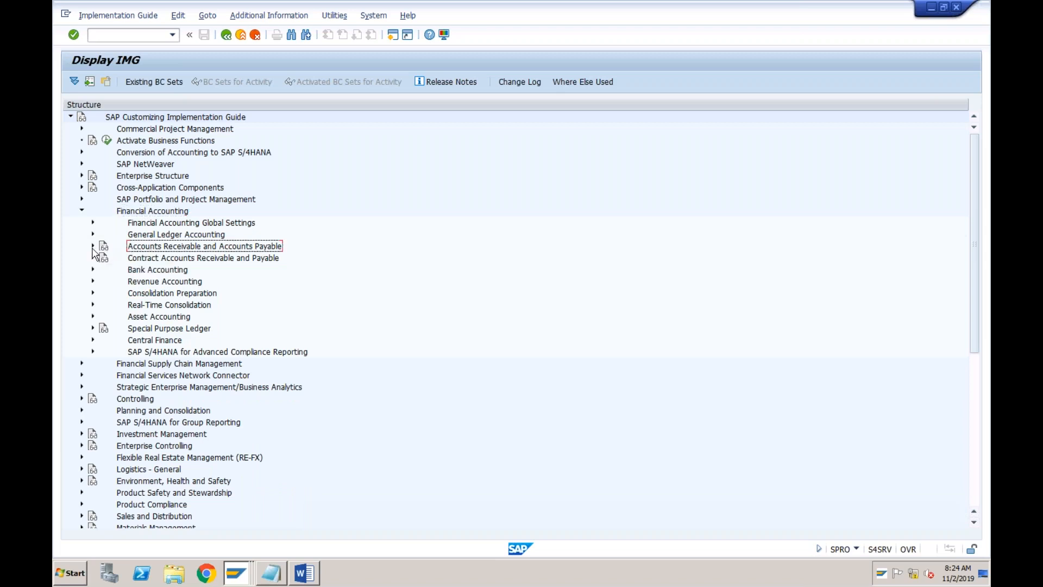
{"action": "left_click", "coordinate": [93, 245]}
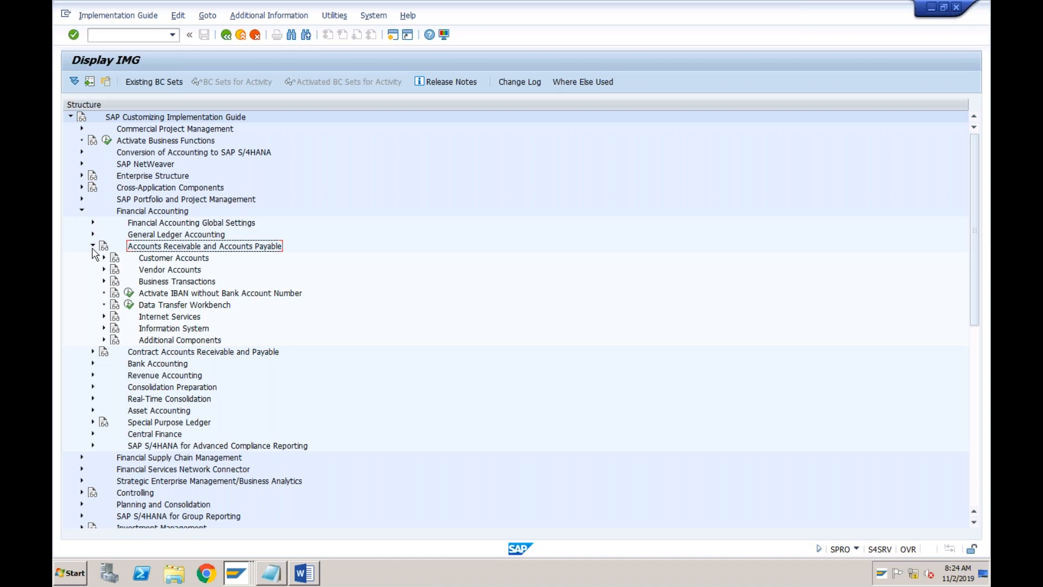
{"action": "left_click", "coordinate": [104, 281]}
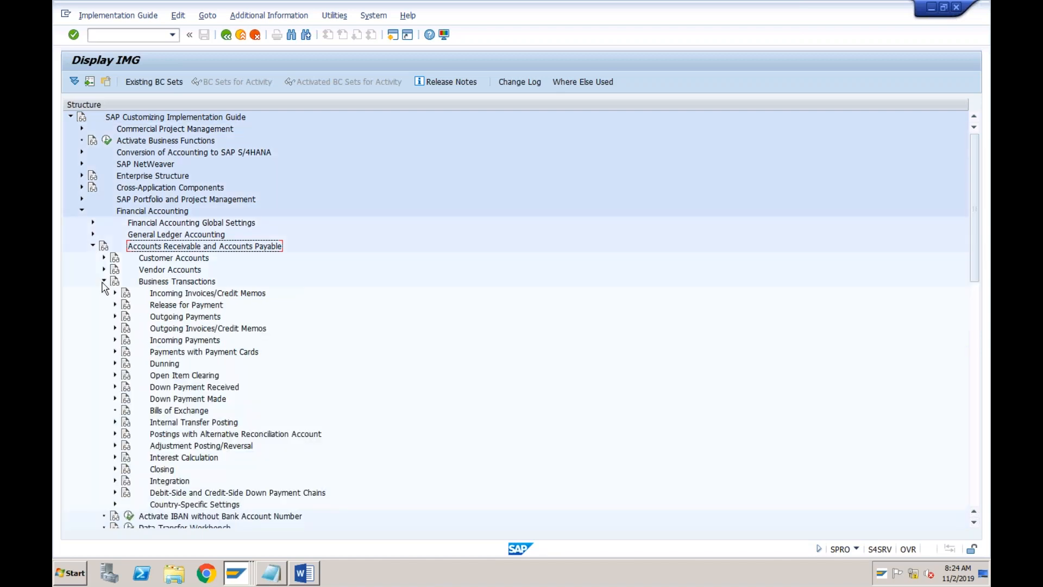
{"action": "left_click", "coordinate": [163, 319]}
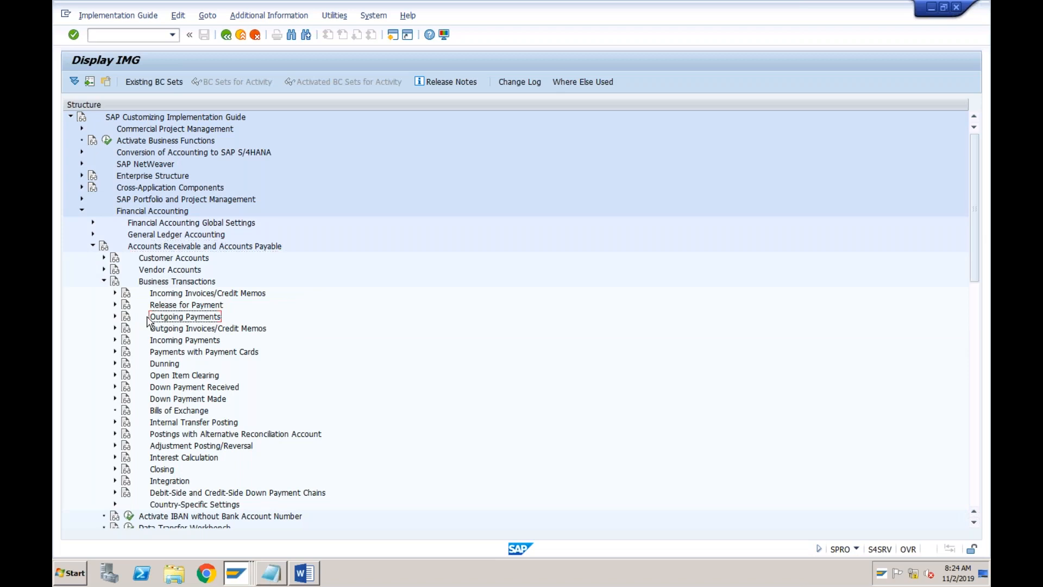
{"action": "left_click", "coordinate": [115, 317]}
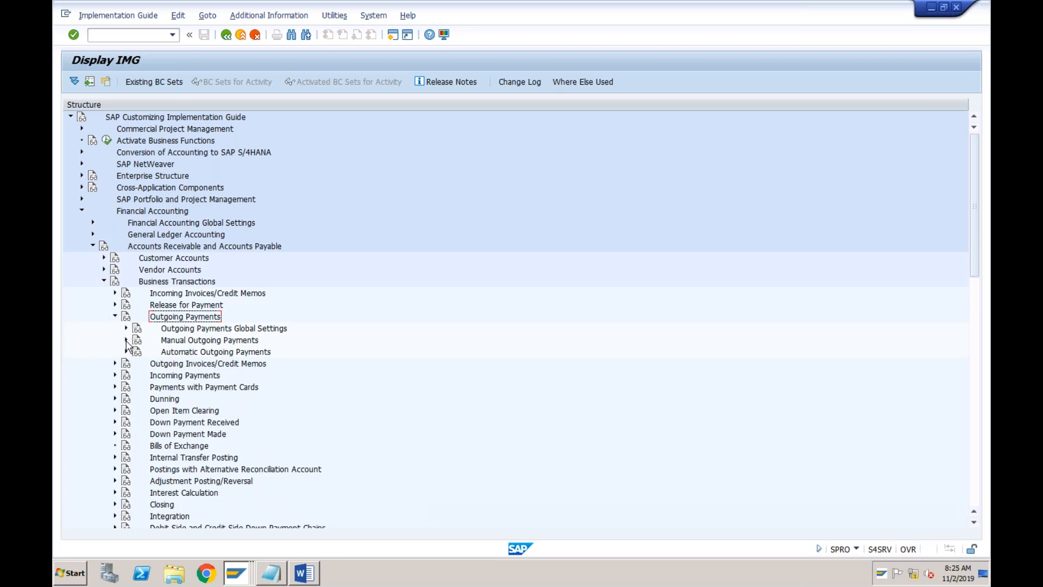
{"action": "left_click", "coordinate": [127, 341]}
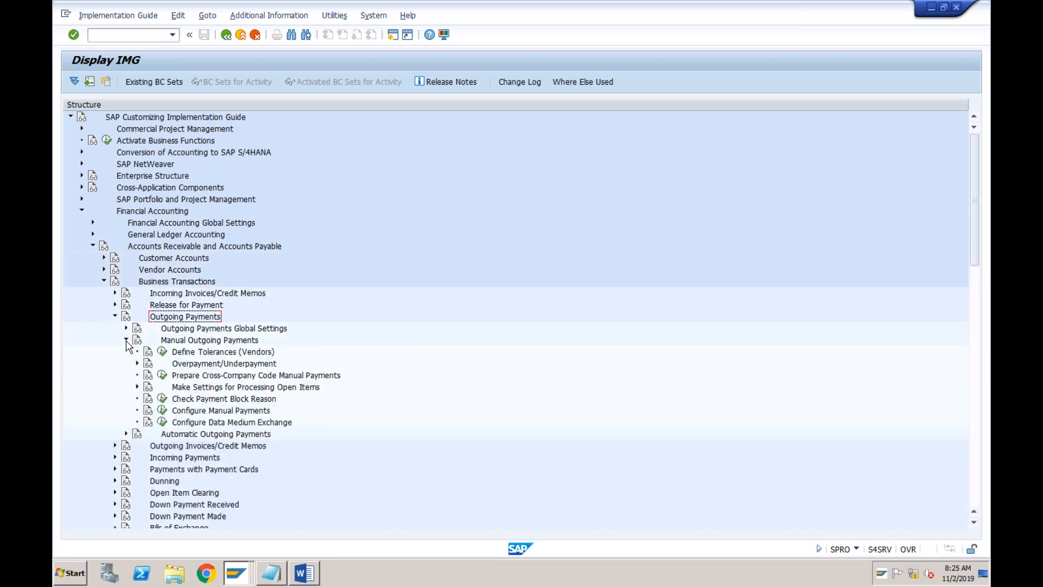
{"action": "left_click", "coordinate": [187, 354]}
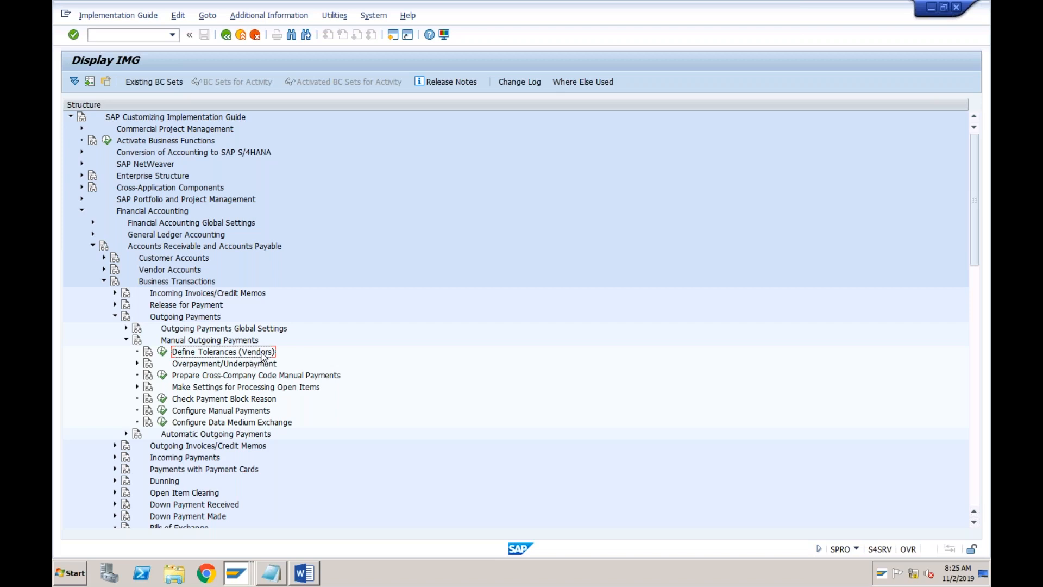
{"action": "left_click", "coordinate": [163, 356]}
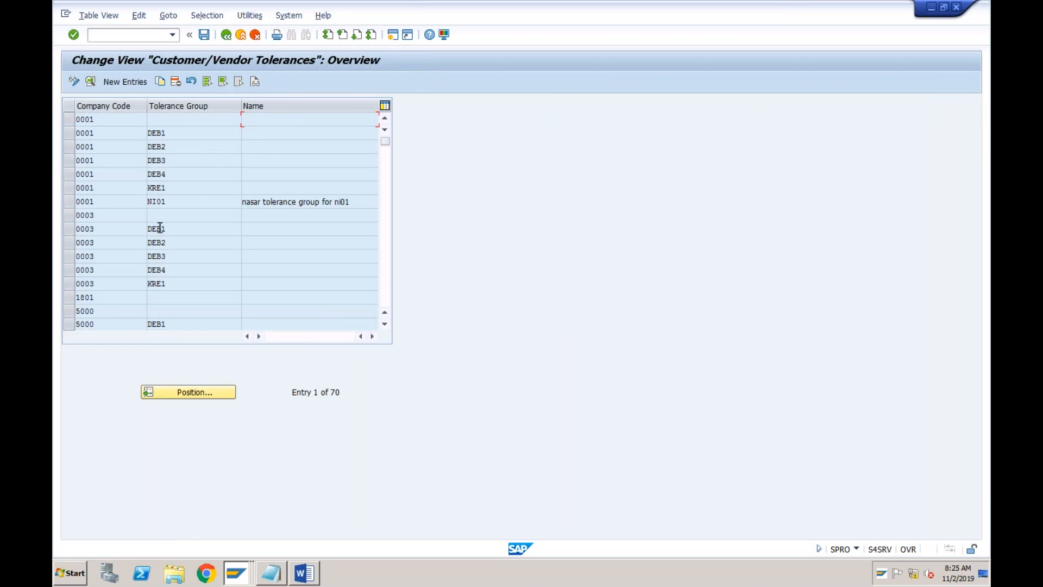
- Look for an entry for company code ABCI in the customer/vendor tolerances and return to the start of the list
{"action": "left_click", "coordinate": [181, 393]}
{"action": "type", "text": "ALIL"}
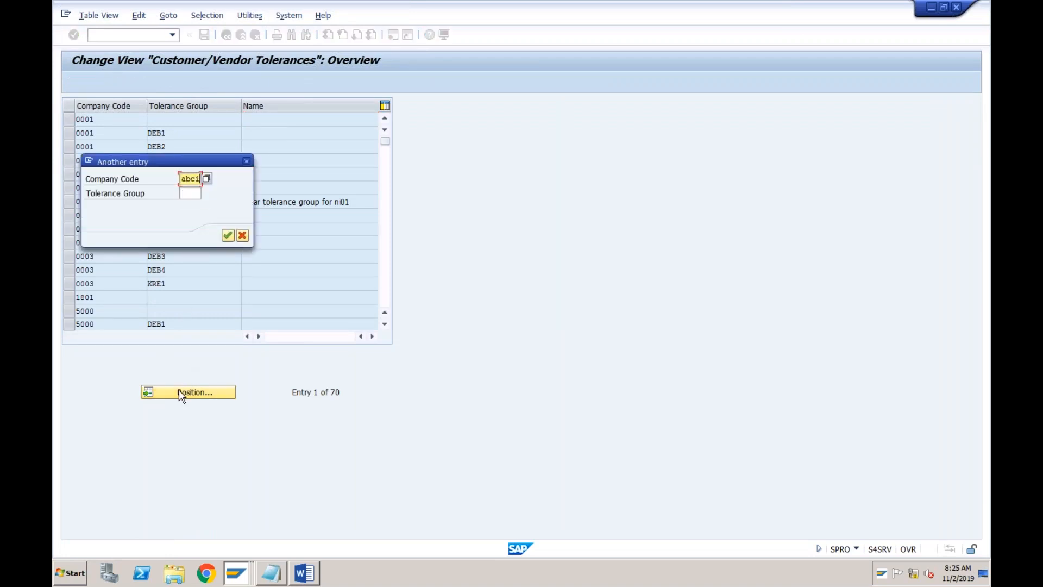
{"action": "key", "text": "Return"}
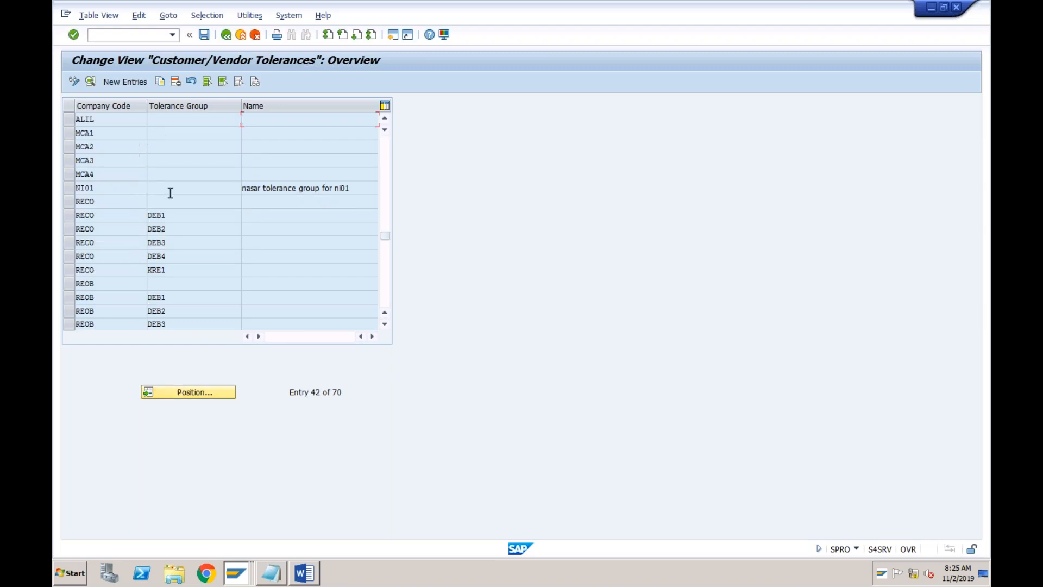
{"action": "left_click_drag", "start_coordinate": [388, 242], "coordinate": [387, 137]}
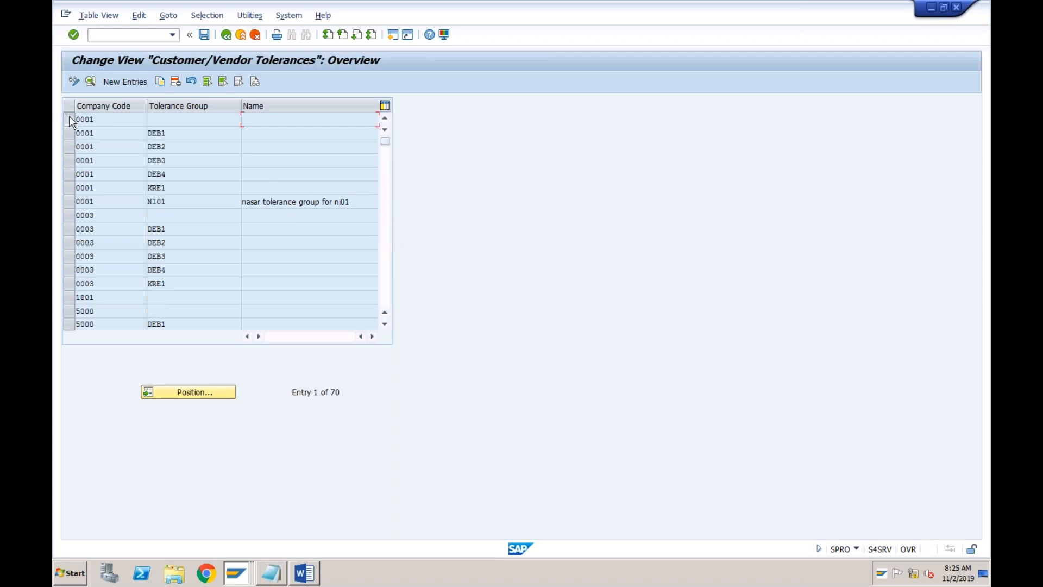
- Copy company code 0001's tolerance entry without a tolerance group to company code ABCI
{"action": "left_click", "coordinate": [71, 120]}
{"action": "left_click", "coordinate": [172, 116]}
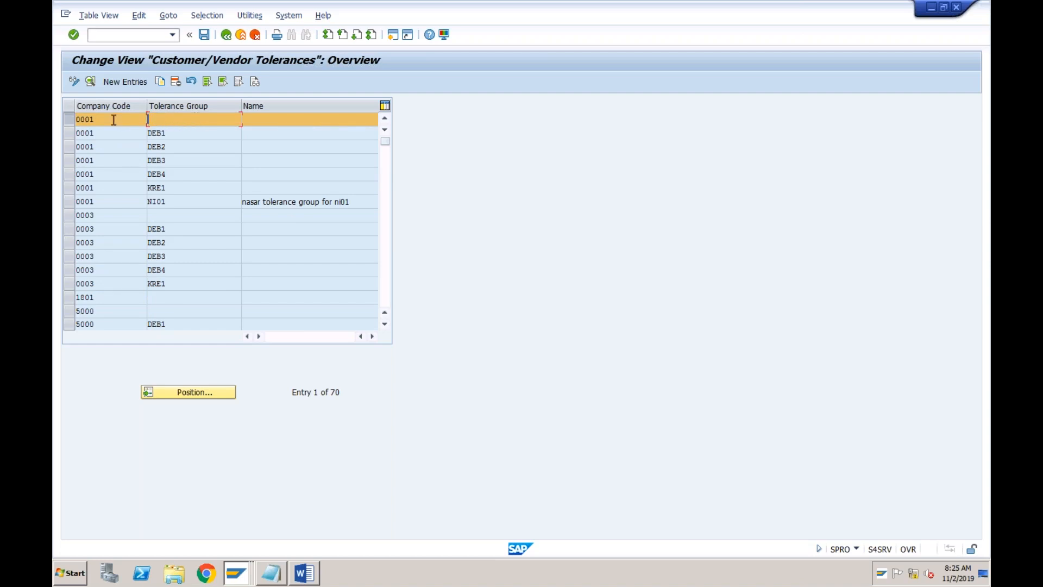
{"action": "left_click", "coordinate": [161, 83]}
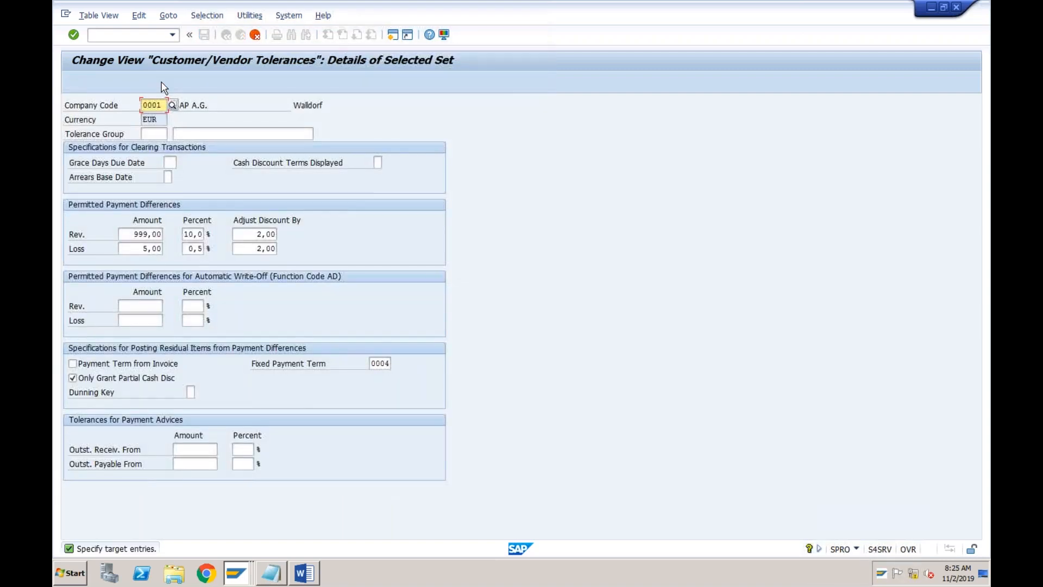
{"action": "type", "text": "ABCI"}
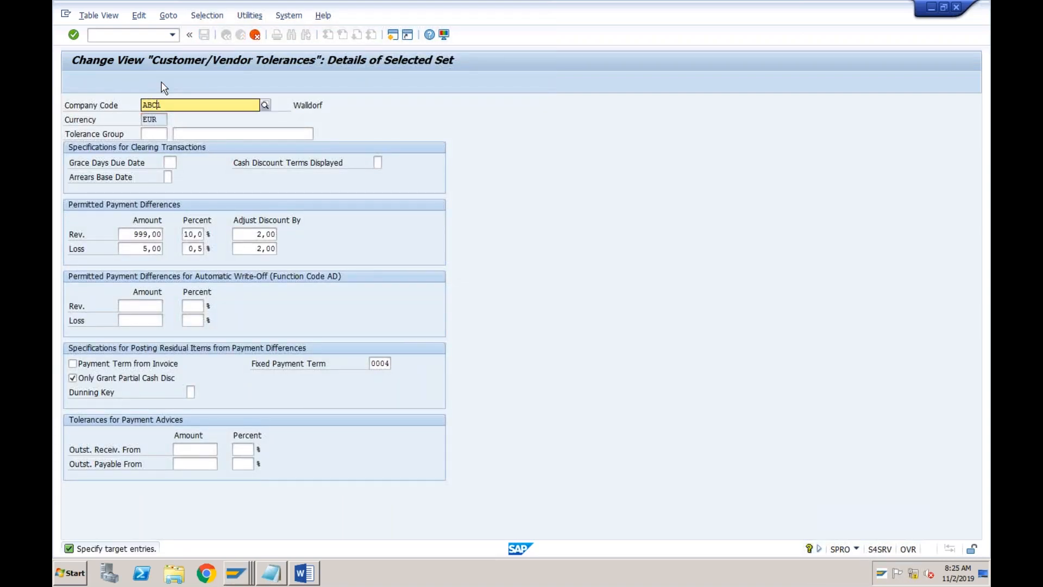
{"action": "key", "text": "Return"}
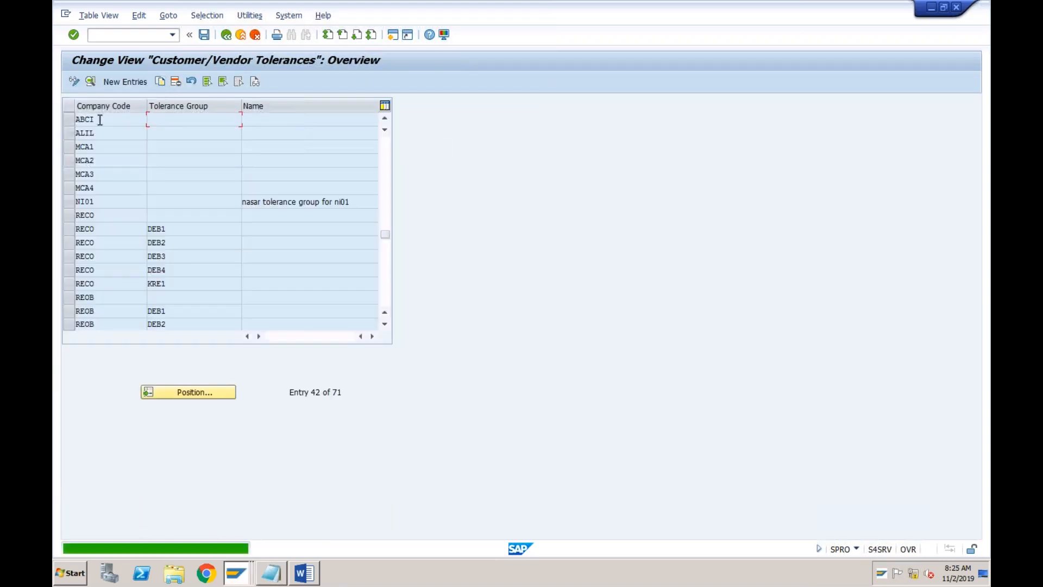
- Review the details of ABCI's customer/vendor tolerance entry and save it
{"action": "double_click", "coordinate": [96, 120]}
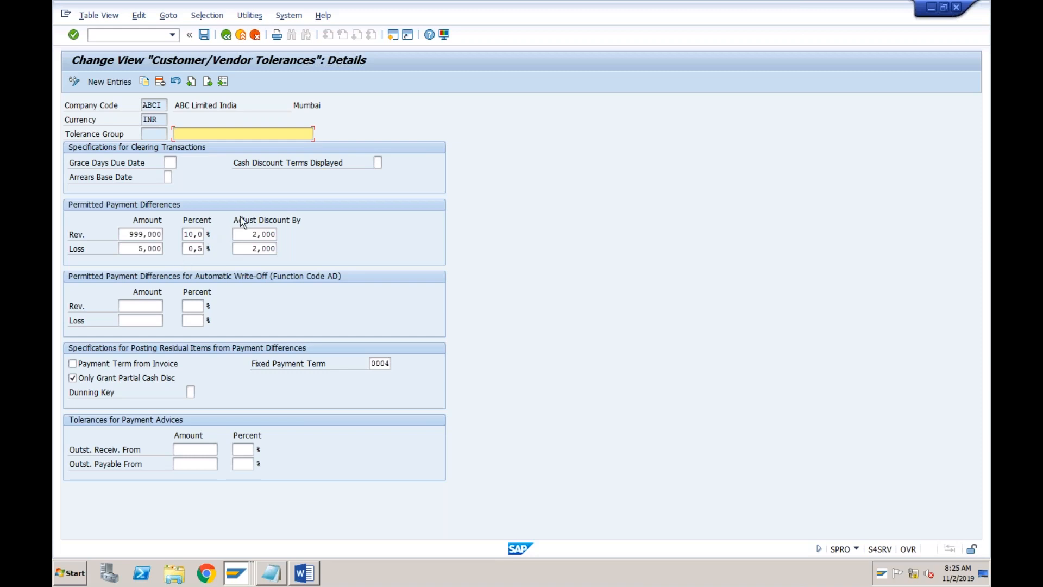
{"action": "left_click", "coordinate": [204, 35]}
{"action": "key", "text": "Return"}
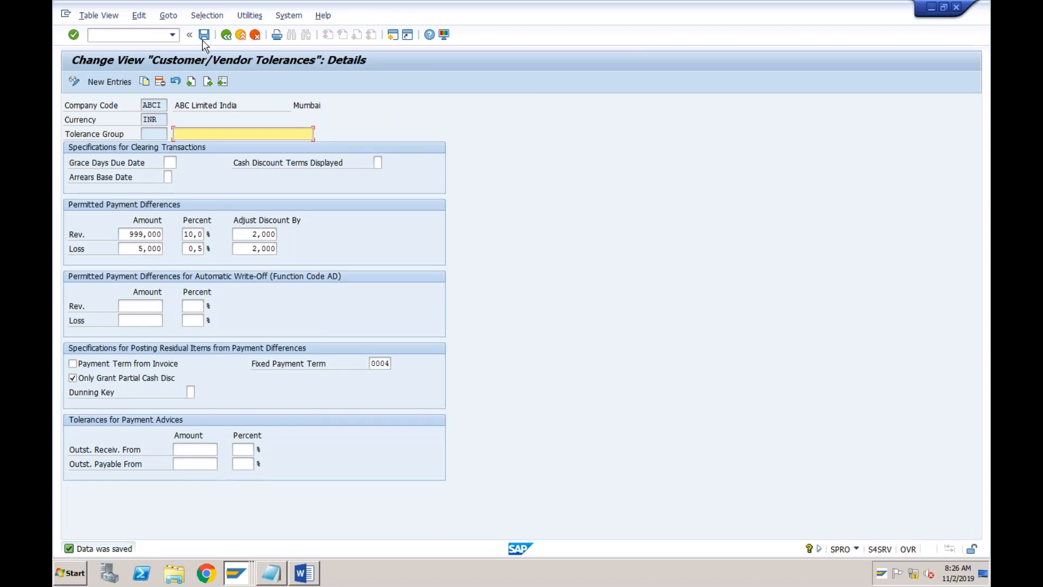
- Return to the Post Outgoing Payments session and process the vendor's open items
{"action": "left_click", "coordinate": [238, 573]}
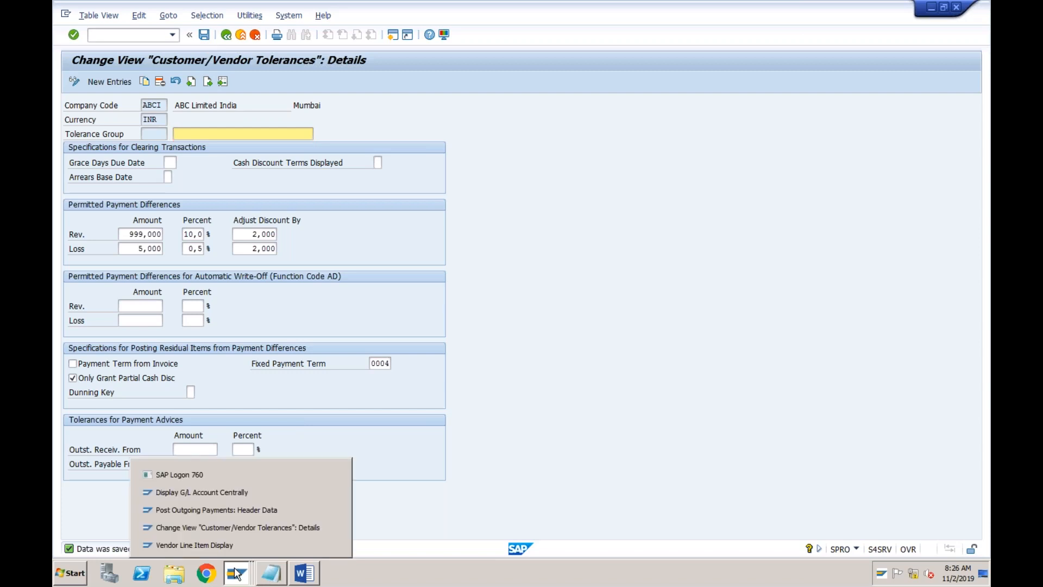
{"action": "left_click", "coordinate": [243, 510]}
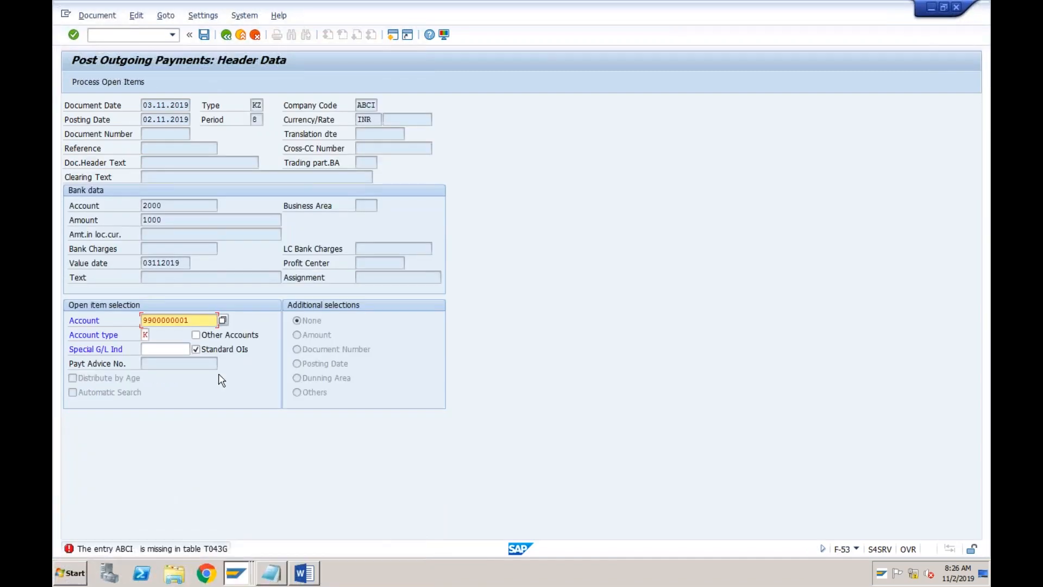
{"action": "left_click", "coordinate": [121, 82]}
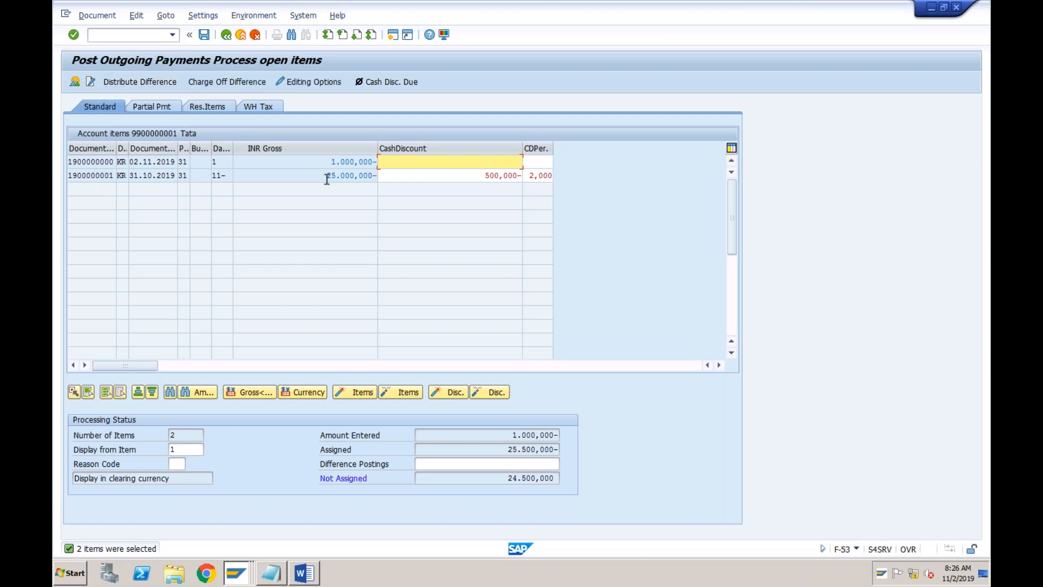
- Deactivate the 25.000,000 INR invoice item so only the 1.000,000 INR item is assigned, check the processing amounts, and post the payment
{"action": "left_click", "coordinate": [340, 162]}
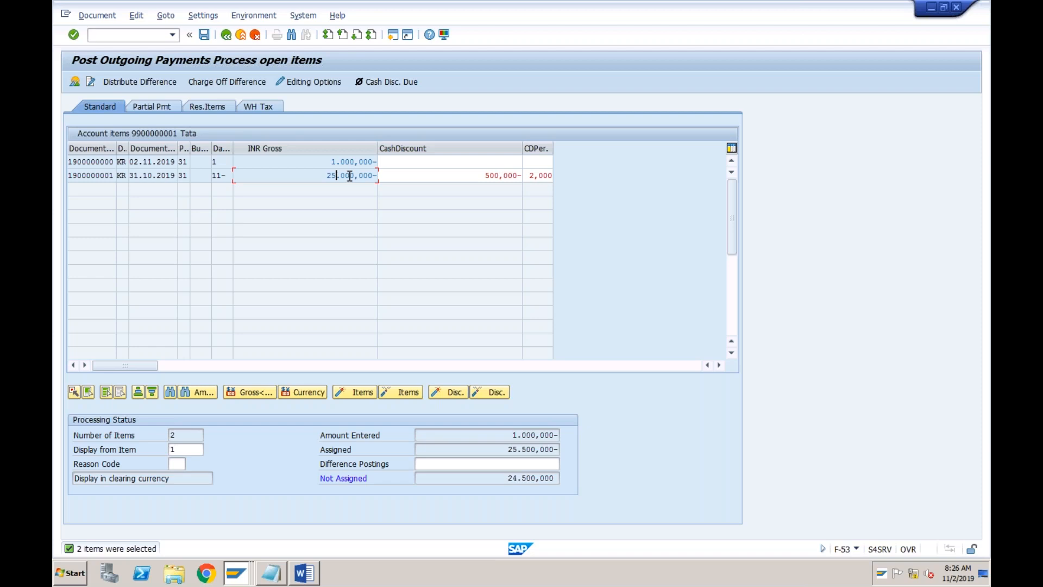
{"action": "double_click", "coordinate": [349, 176]}
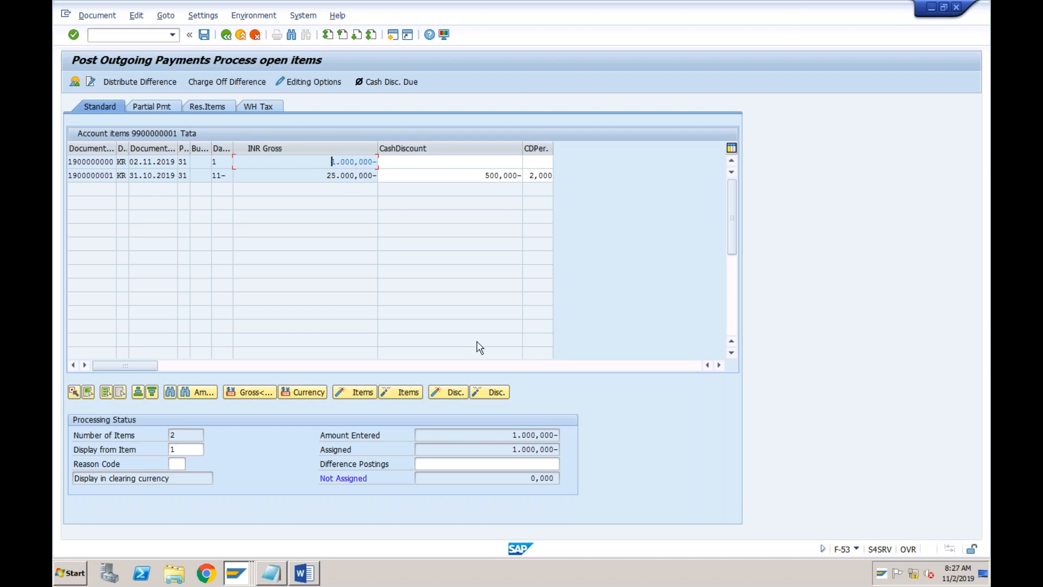
{"action": "left_click", "coordinate": [488, 436]}
{"action": "left_click", "coordinate": [489, 449]}
{"action": "left_click", "coordinate": [206, 36]}
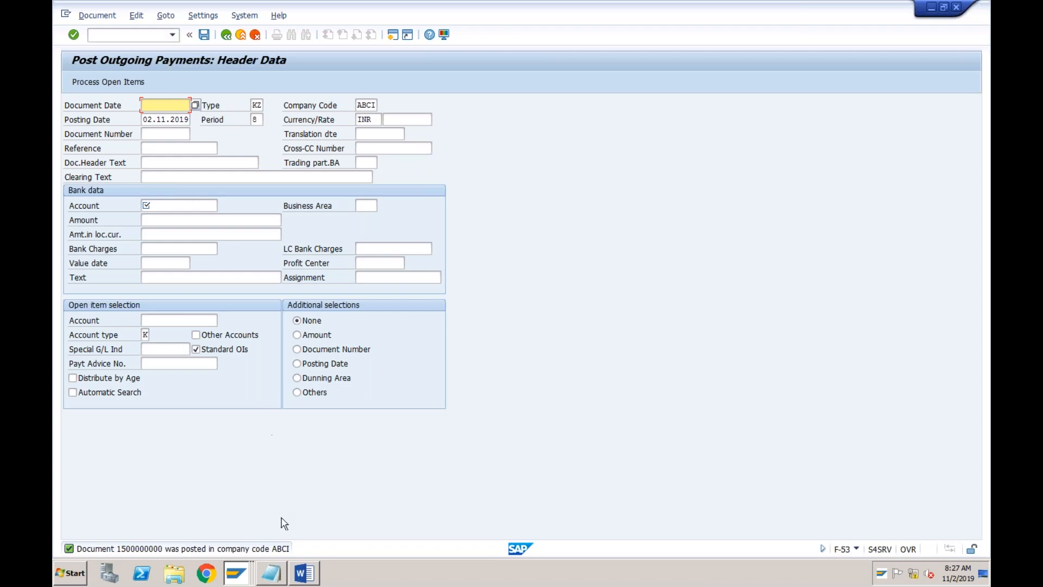
- Check the transaction list in Notepad, then run FK10N in the G/L account session for the Tata vendor, company code ABCI, fiscal year 2019
{"action": "left_click", "coordinate": [272, 572]}
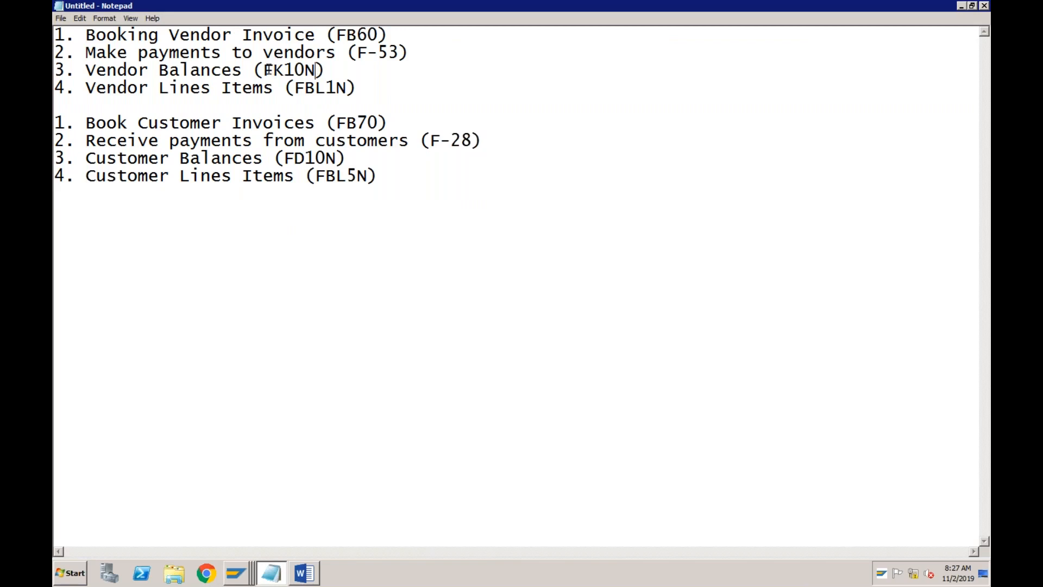
{"action": "left_click", "coordinate": [237, 574]}
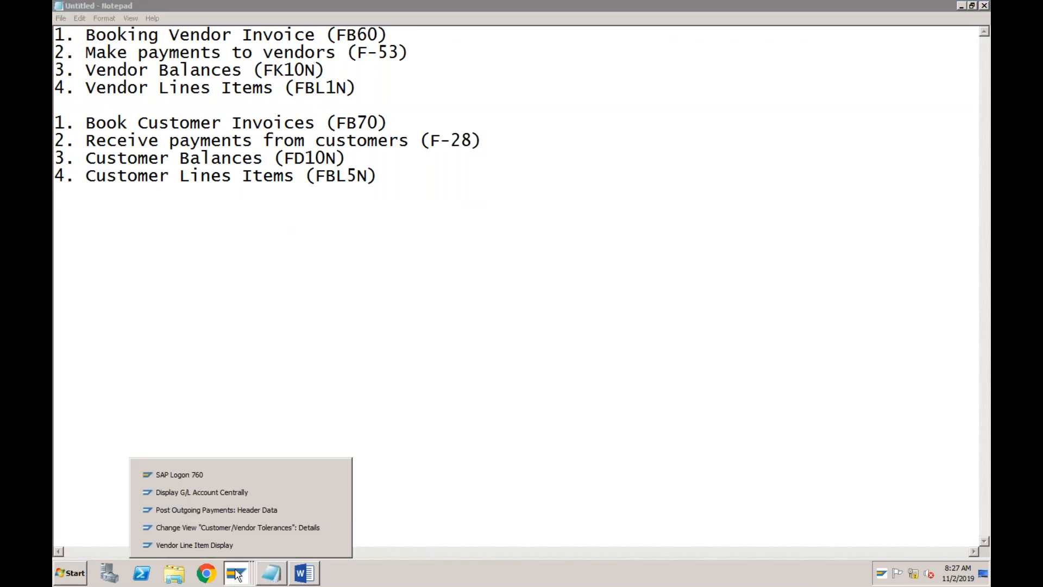
{"action": "left_click", "coordinate": [240, 491]}
{"action": "left_click", "coordinate": [173, 36]}
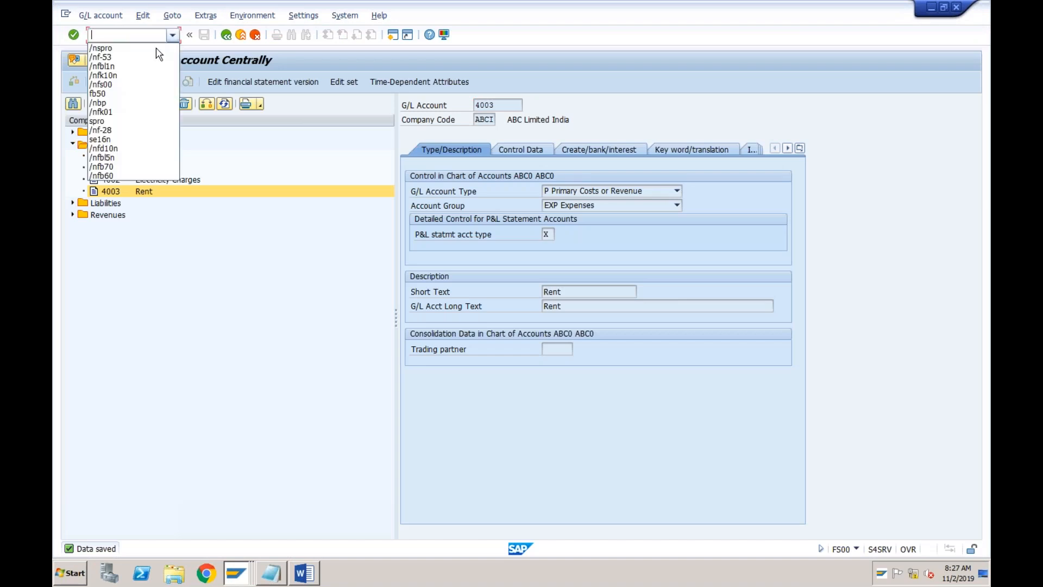
{"action": "left_click", "coordinate": [140, 77]}
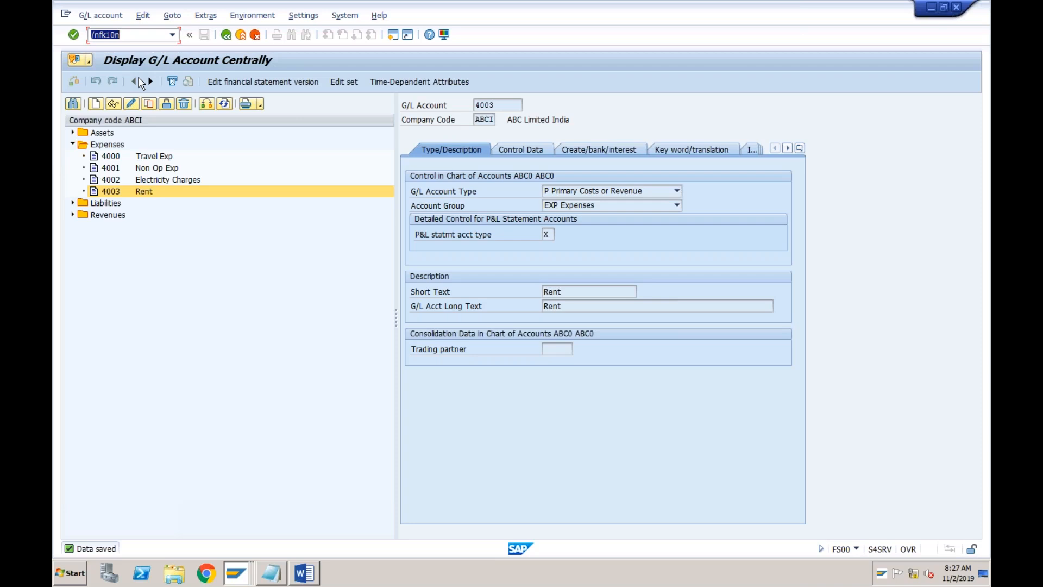
{"action": "key", "text": "Return"}
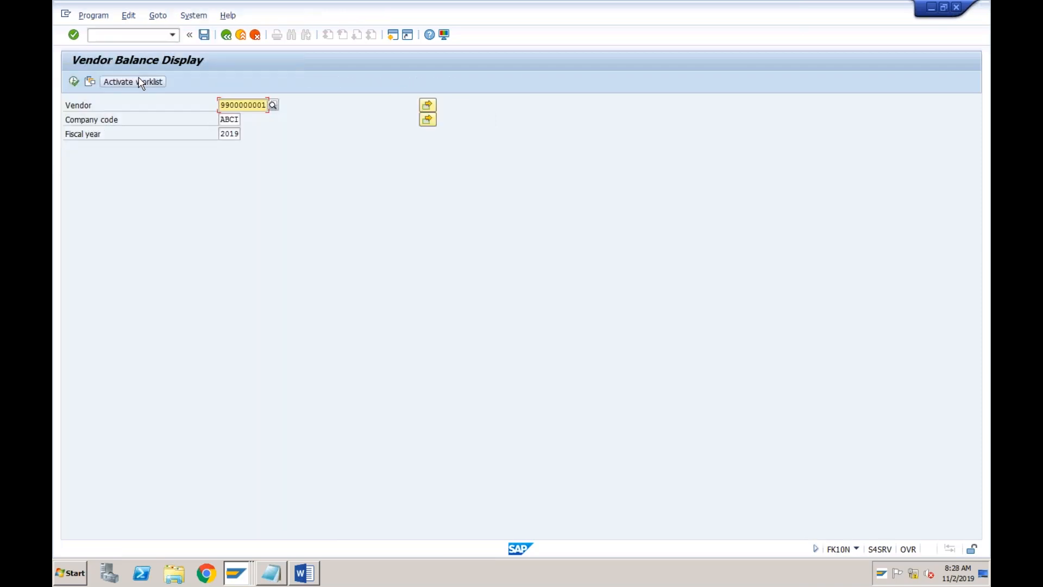
{"action": "left_click", "coordinate": [74, 81]}
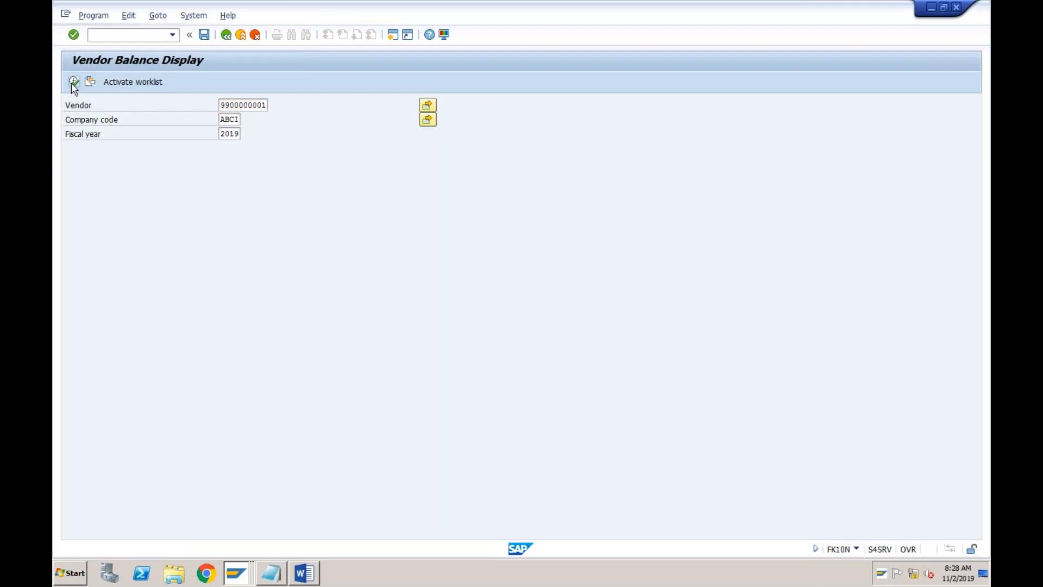
- Drill into the period 8 balance and examine the open invoice and the cleared payment and invoice line items, including amounts and clearing dates
{"action": "left_click", "coordinate": [309, 320]}
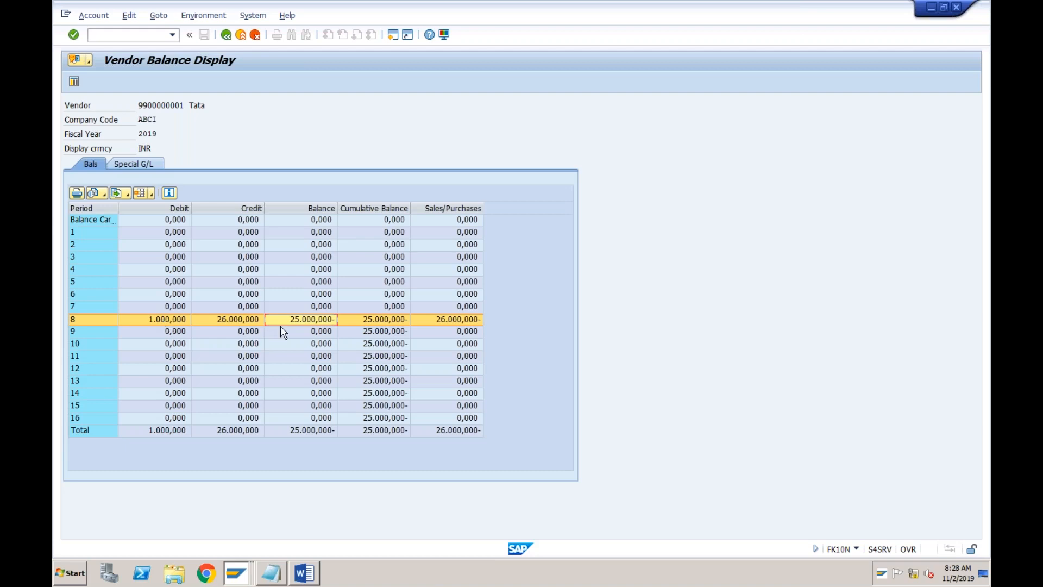
{"action": "double_click", "coordinate": [311, 321]}
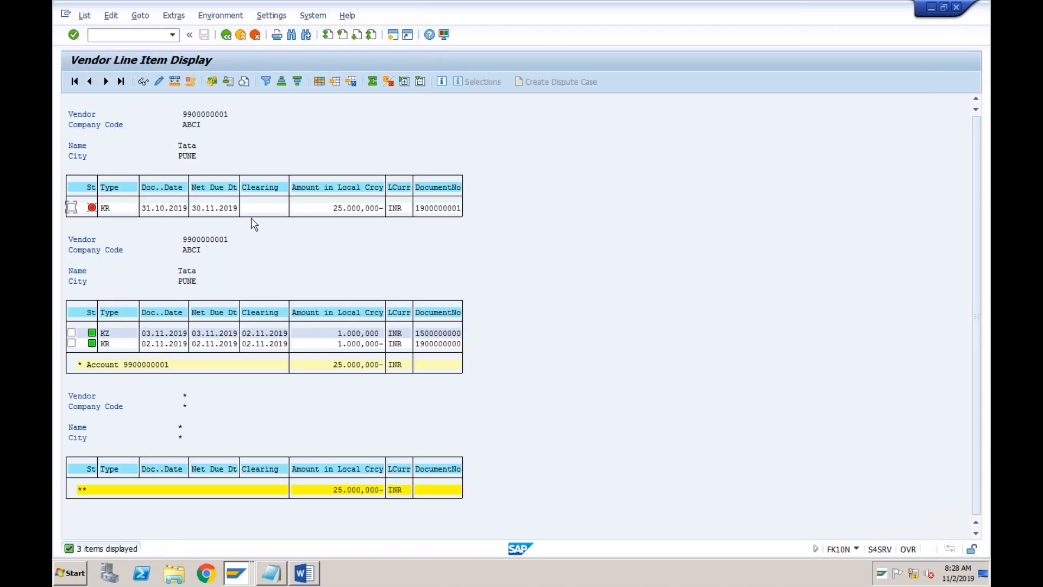
{"action": "left_click", "coordinate": [159, 208]}
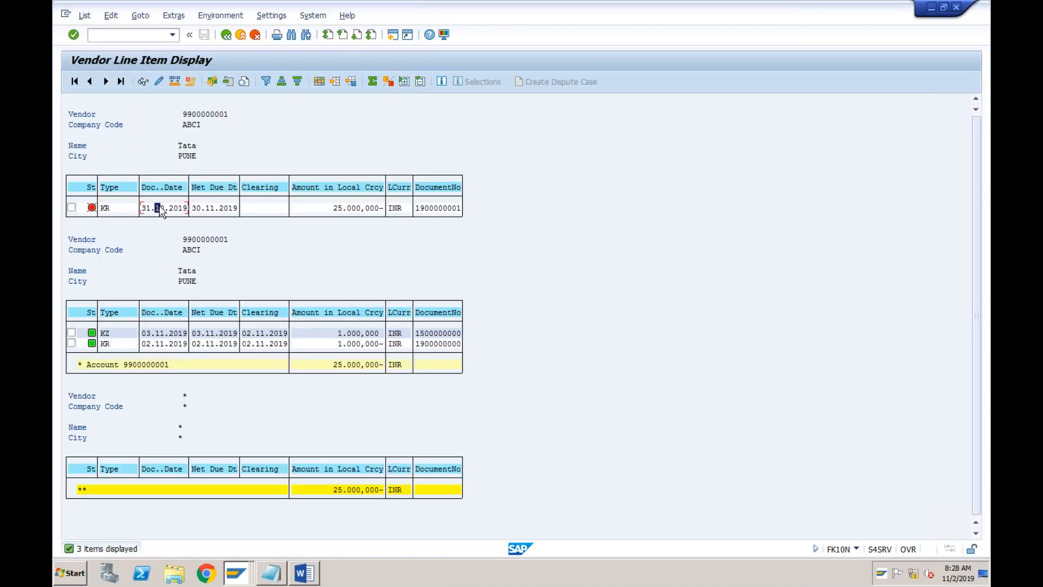
{"action": "left_click", "coordinate": [350, 208]}
{"action": "left_click", "coordinate": [363, 334]}
{"action": "left_click", "coordinate": [362, 343]}
{"action": "left_click", "coordinate": [111, 333]}
{"action": "left_click", "coordinate": [111, 344]}
{"action": "left_click", "coordinate": [358, 345]}
{"action": "left_click", "coordinate": [358, 334]}
{"action": "left_click", "coordinate": [271, 334]}
{"action": "left_click", "coordinate": [263, 209]}
- Look up the vendor line items code in Notepad, then run FBL1N in SAP for the vendor's open items at key date 02.11.2019
{"action": "left_click", "coordinate": [273, 573]}
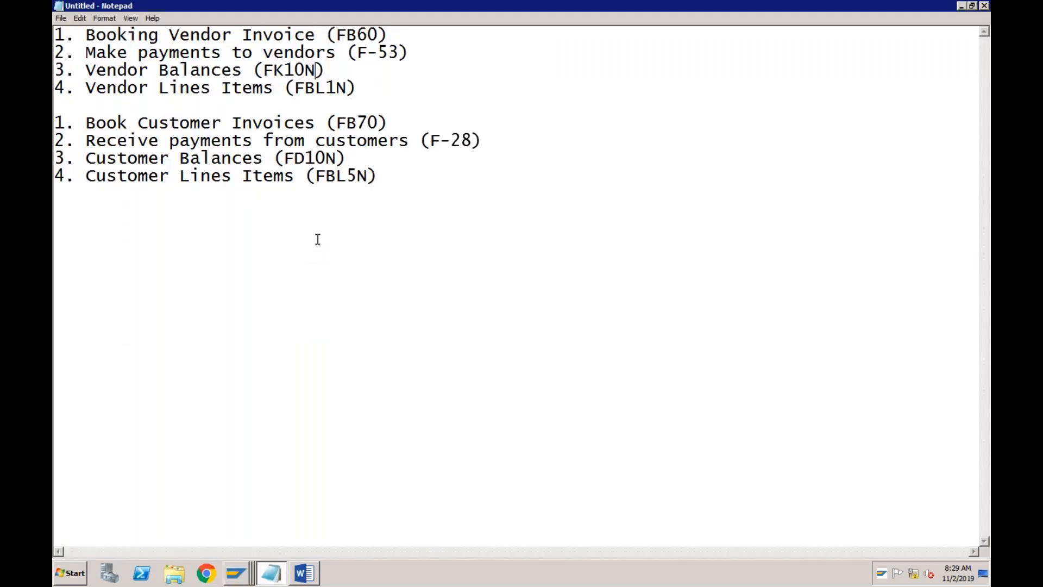
{"action": "left_click_drag", "start_coordinate": [347, 87], "coordinate": [294, 87]}
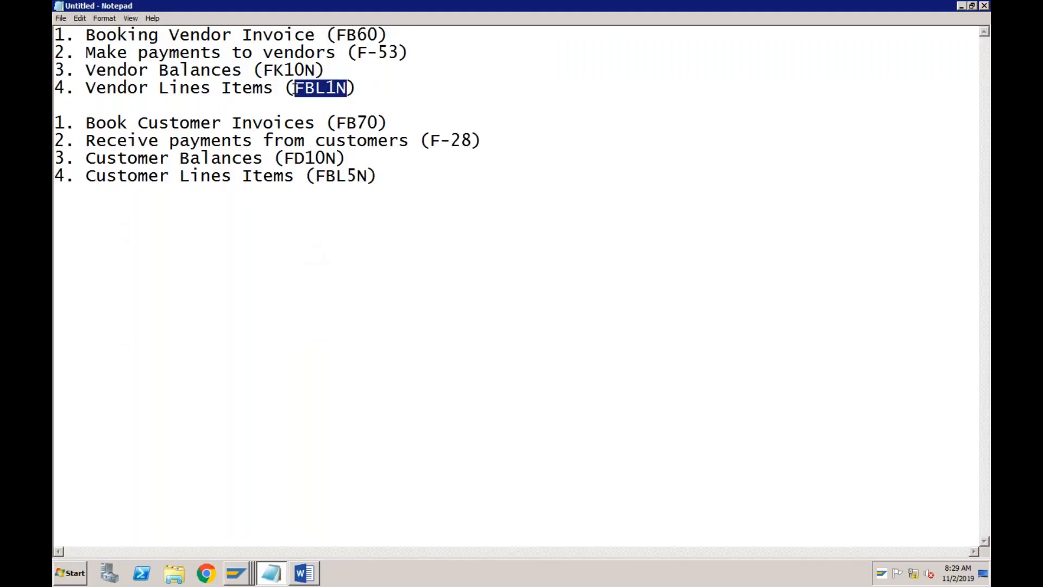
{"action": "left_click", "coordinate": [245, 574]}
{"action": "left_click", "coordinate": [230, 493]}
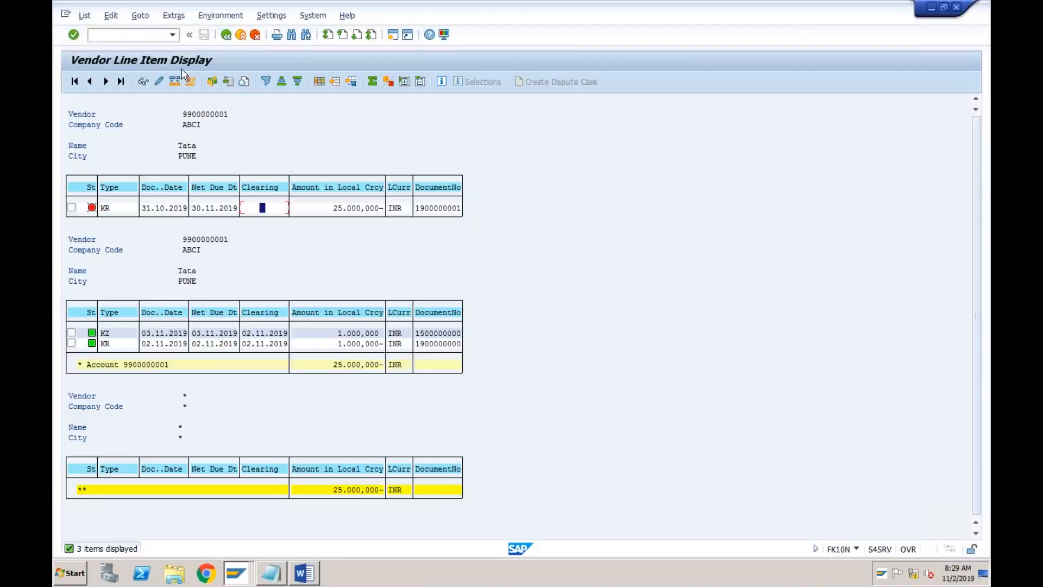
{"action": "left_click", "coordinate": [172, 39]}
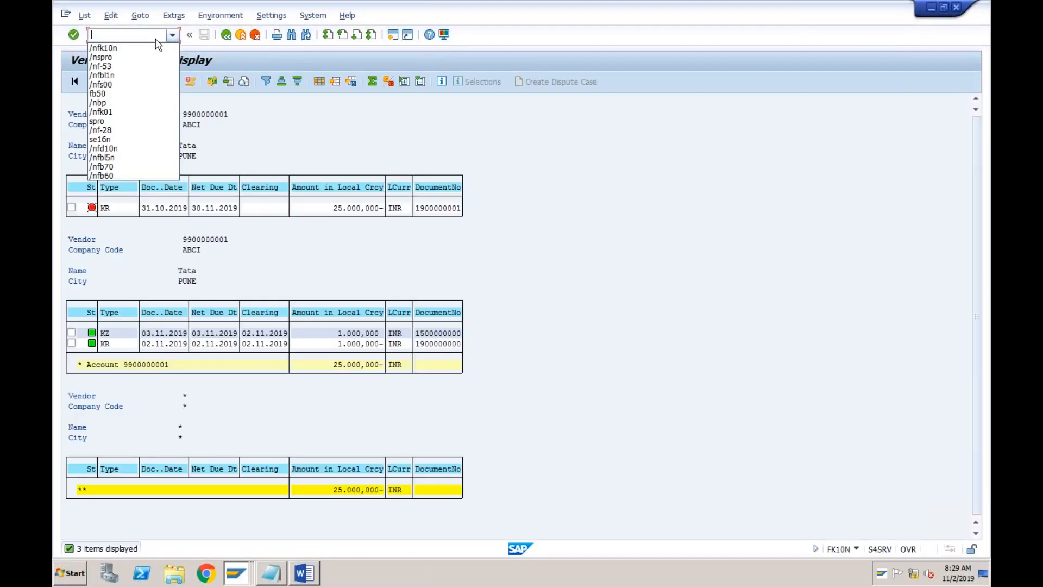
{"action": "left_click", "coordinate": [126, 78]}
{"action": "key", "text": "Return"}
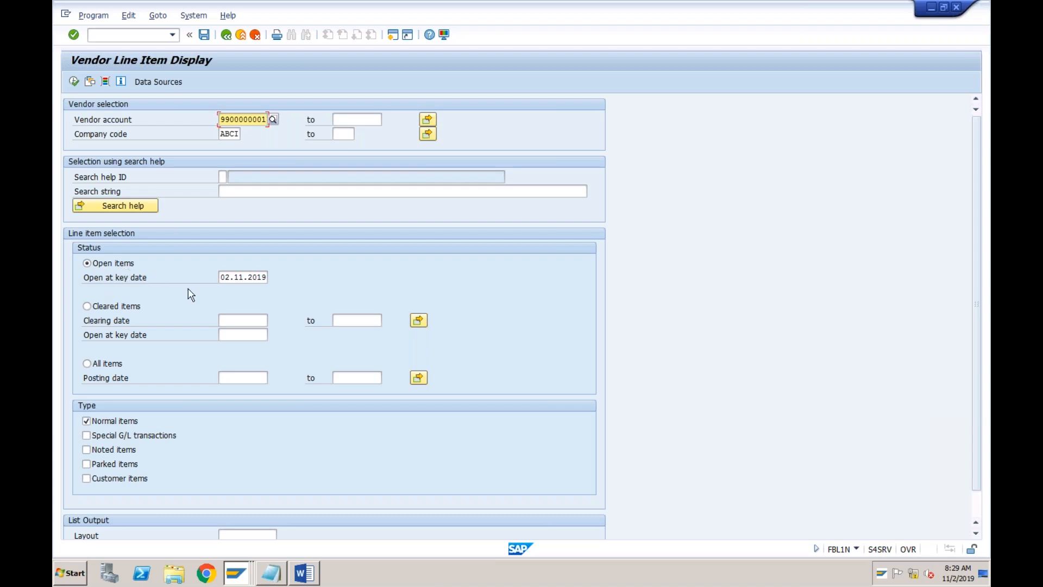
{"action": "left_click", "coordinate": [232, 278]}
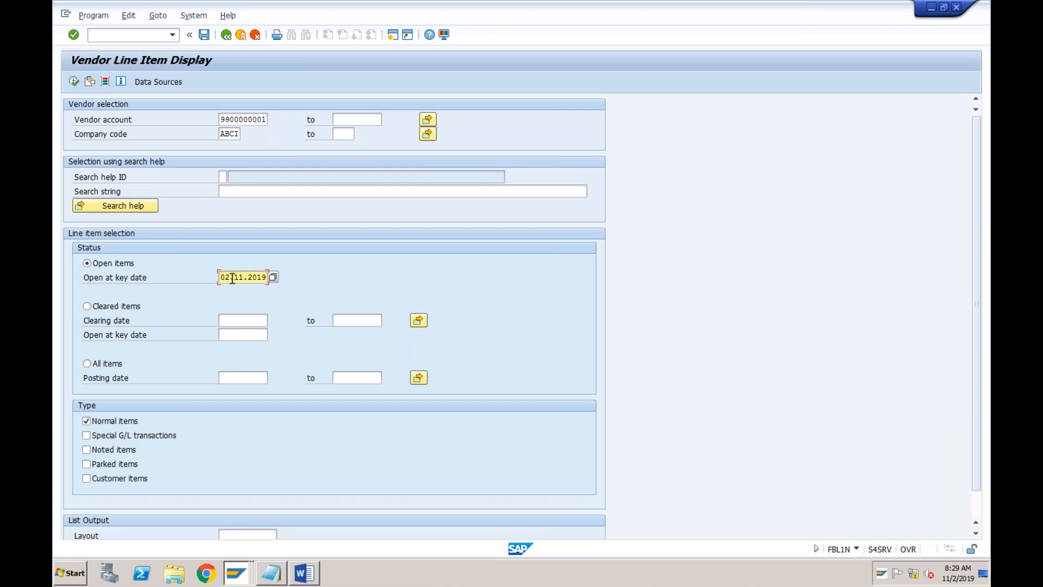
{"action": "left_click", "coordinate": [74, 81]}
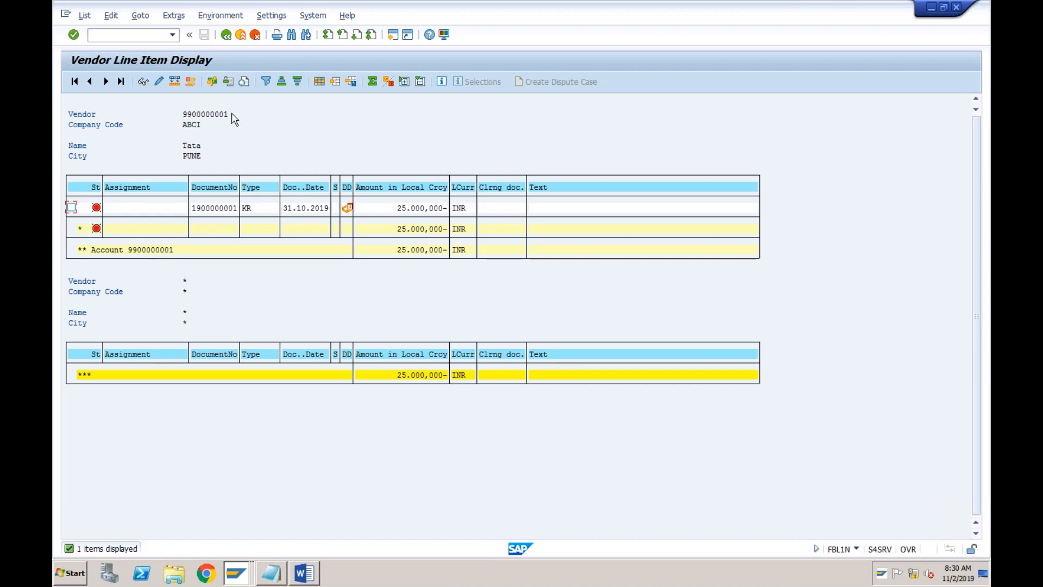
- Return to the line item selection and list the vendor's cleared items instead of the open ones
{"action": "left_click", "coordinate": [226, 35]}
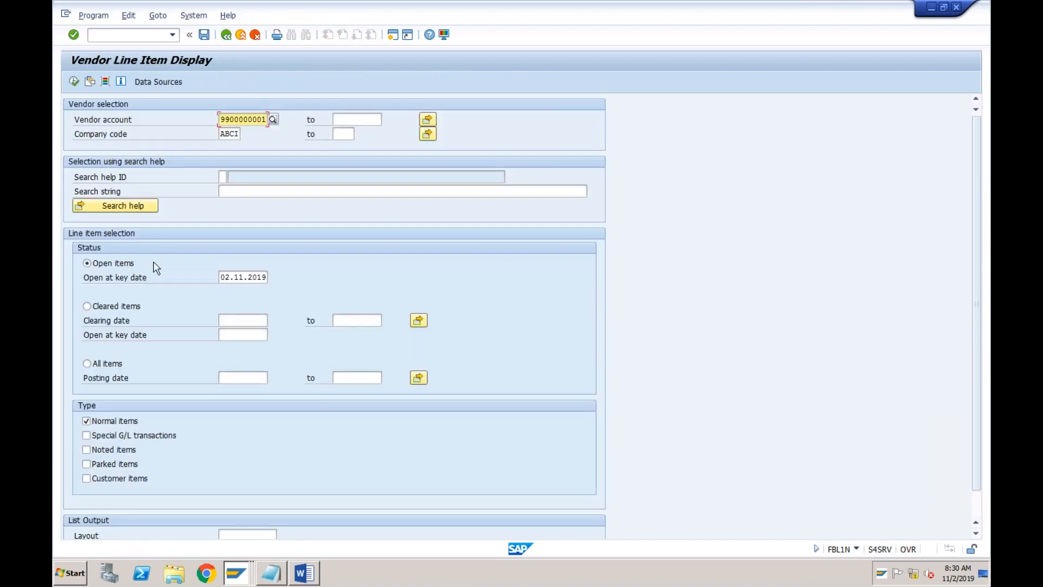
{"action": "left_click", "coordinate": [88, 364]}
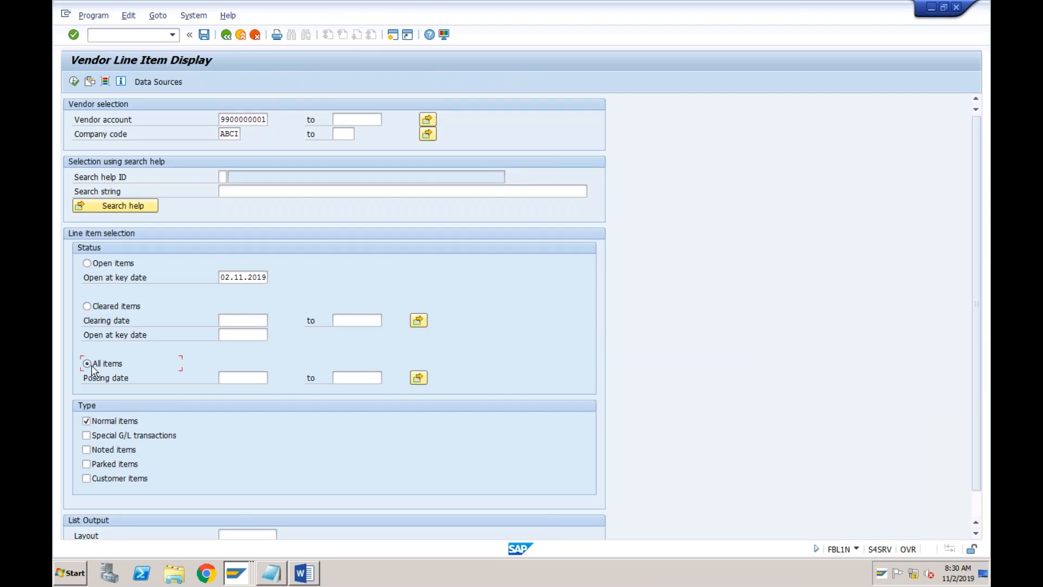
{"action": "left_click", "coordinate": [87, 307]}
{"action": "left_click", "coordinate": [75, 82]}
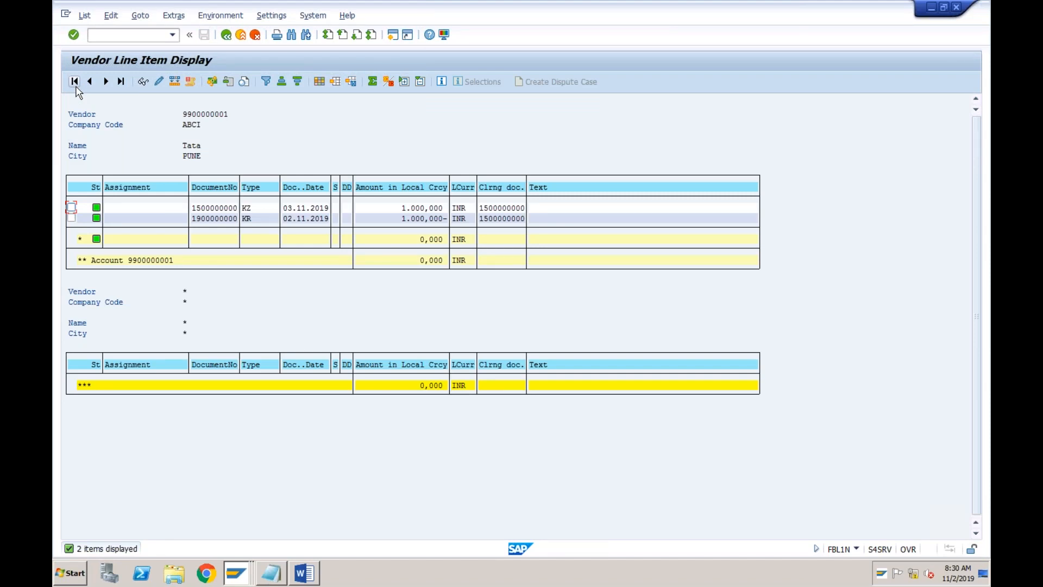
- Return to the selection screen and start entering the clearing date for cleared items with day 31
{"action": "left_click", "coordinate": [226, 35]}
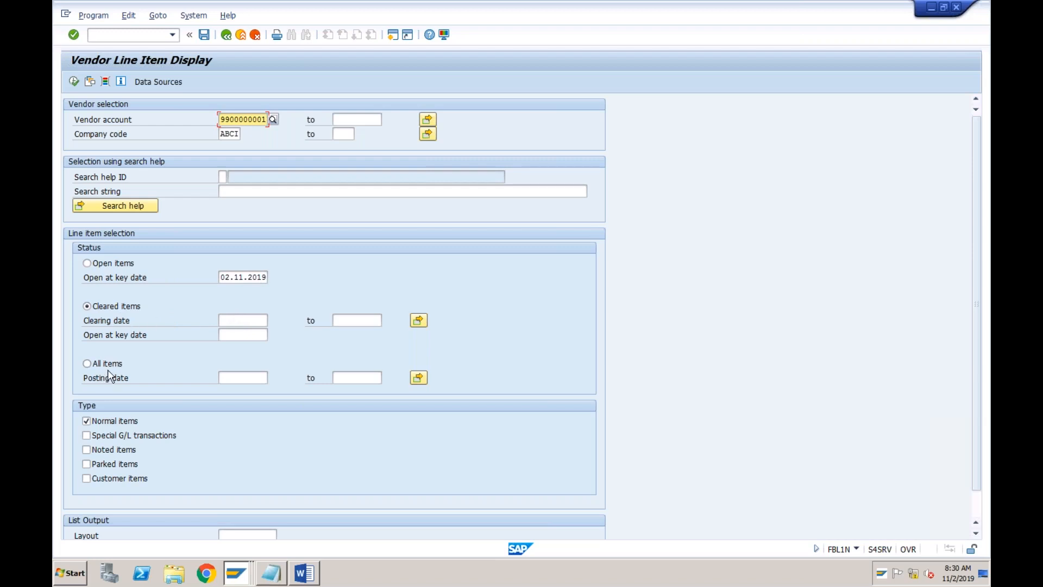
{"action": "left_click", "coordinate": [236, 277]}
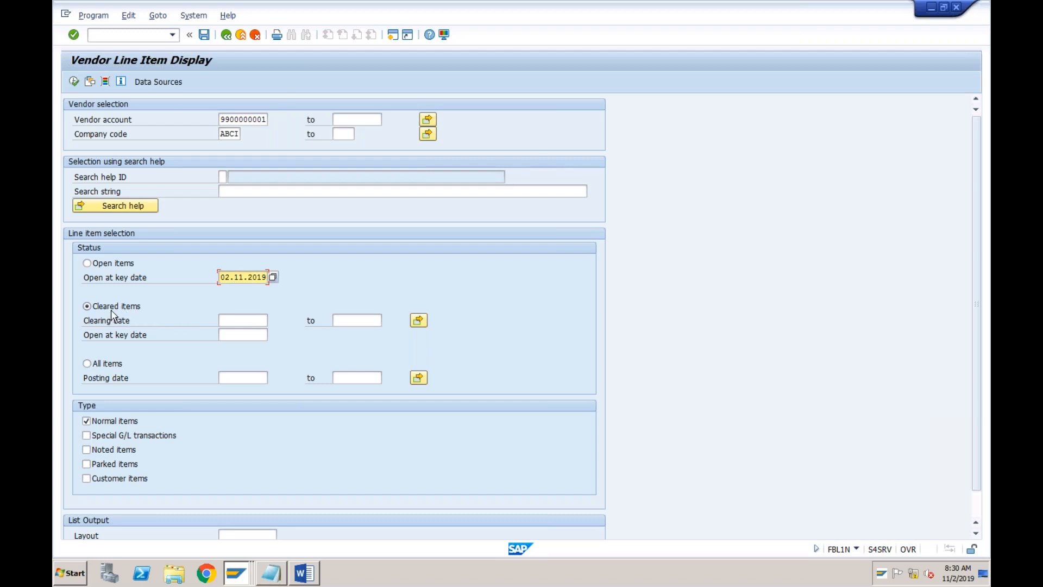
{"action": "left_click", "coordinate": [230, 318]}
{"action": "type", "text": "31"}
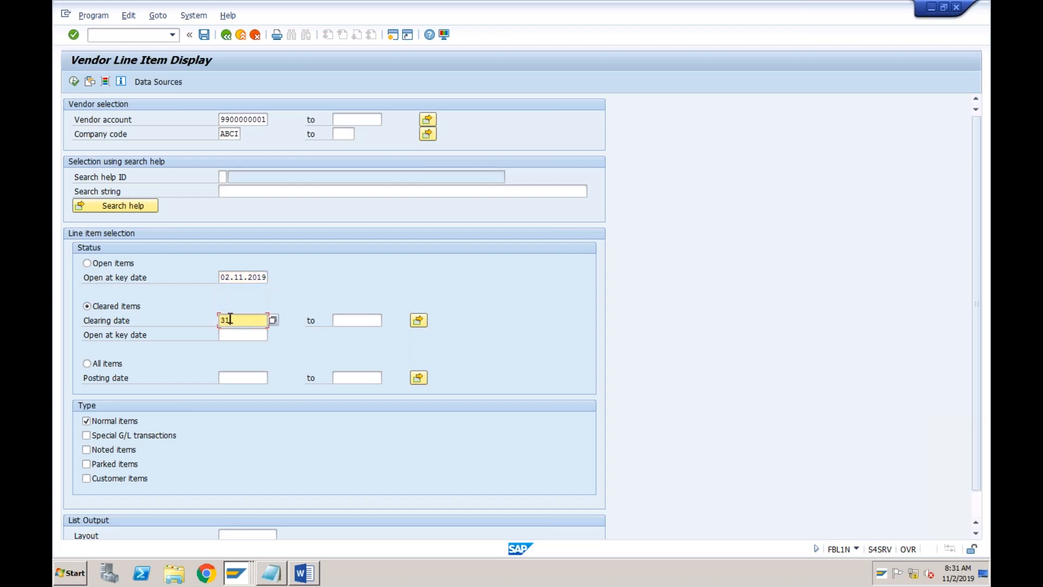
- List the vendor's cleared items for clearing date 31.10.2019 and again for clearing date 02.11.2019
{"action": "type", "text": "102019"}
{"action": "left_click", "coordinate": [73, 81]}
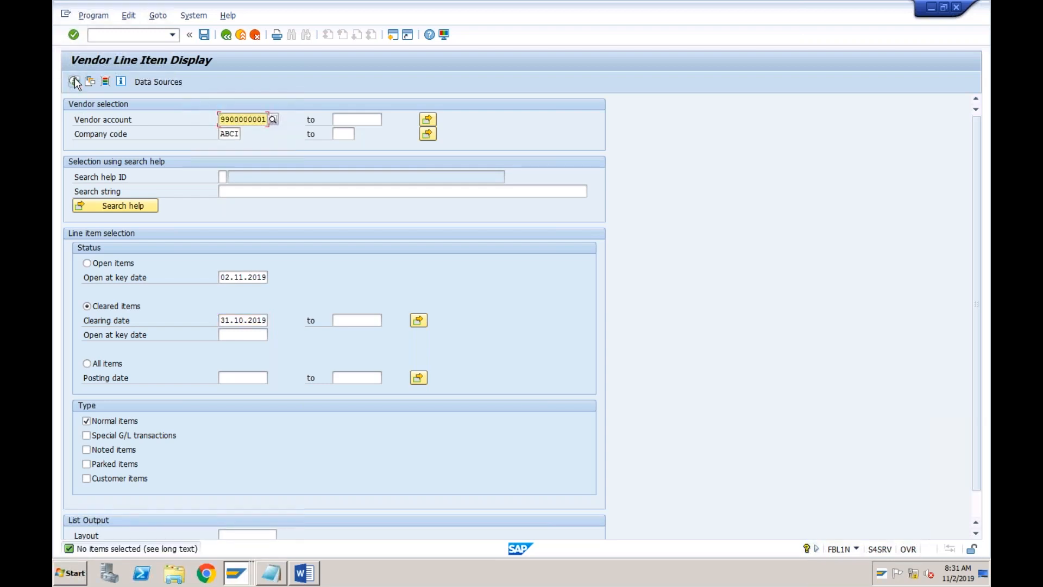
{"action": "left_click", "coordinate": [239, 319]}
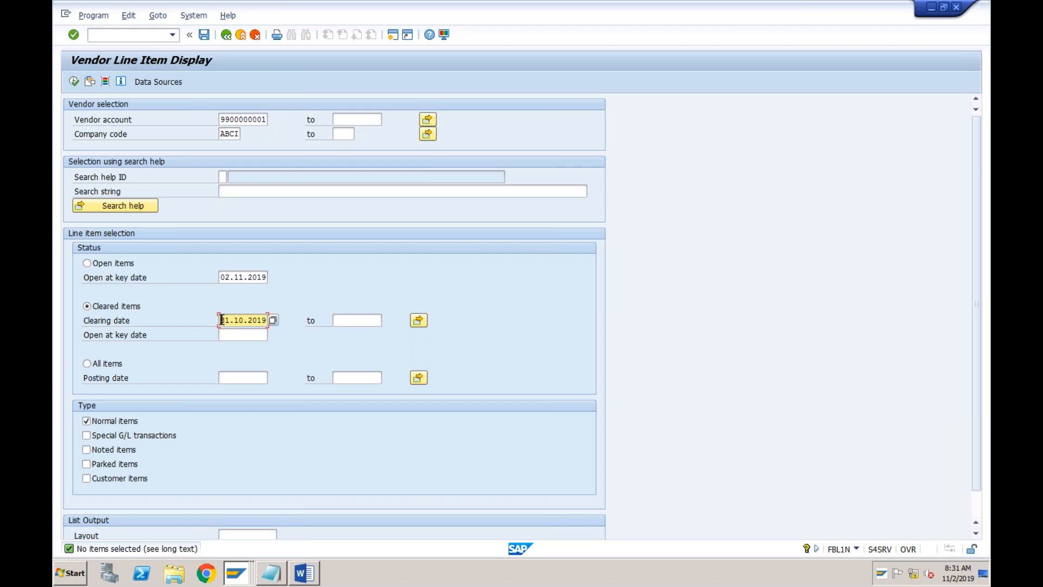
{"action": "type", "text": "02.11"}
{"action": "left_click", "coordinate": [74, 82]}
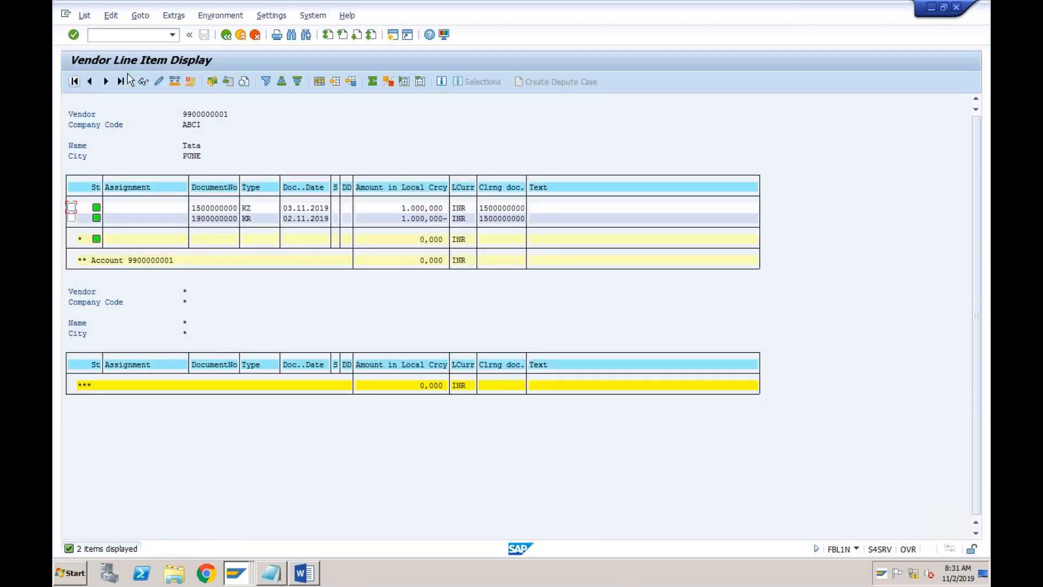
- Return to the selection and list the vendor's cleared items with clearing dates from 01.11.2019 to 30.11.2019
{"action": "left_click", "coordinate": [226, 35]}
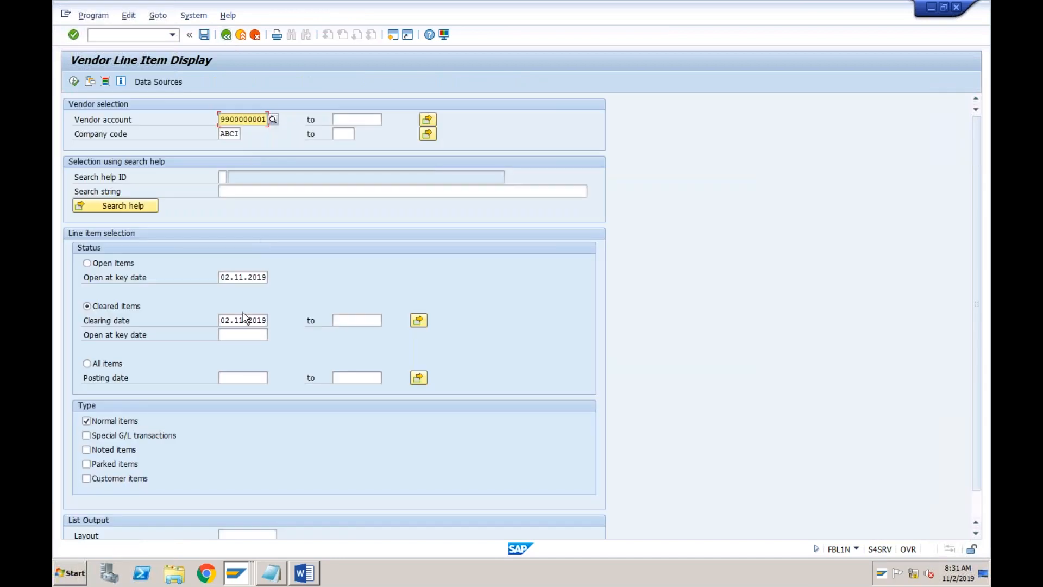
{"action": "left_click", "coordinate": [227, 325]}
{"action": "type", "text": "1"}
{"action": "key", "text": "Tab"}
{"action": "type", "text": "3011"}
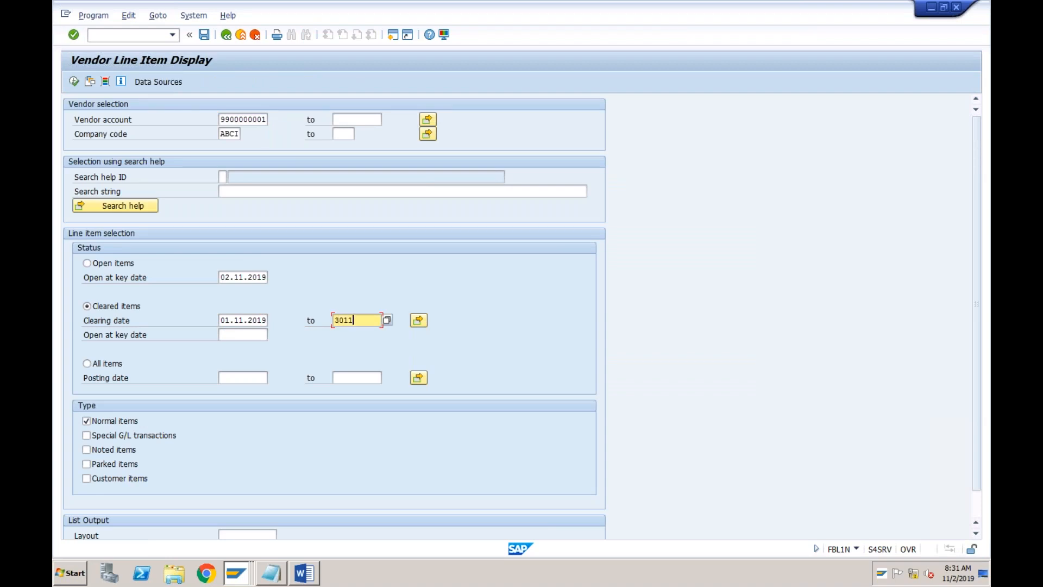
{"action": "type", "text": "2019"}
{"action": "left_click", "coordinate": [74, 81]}
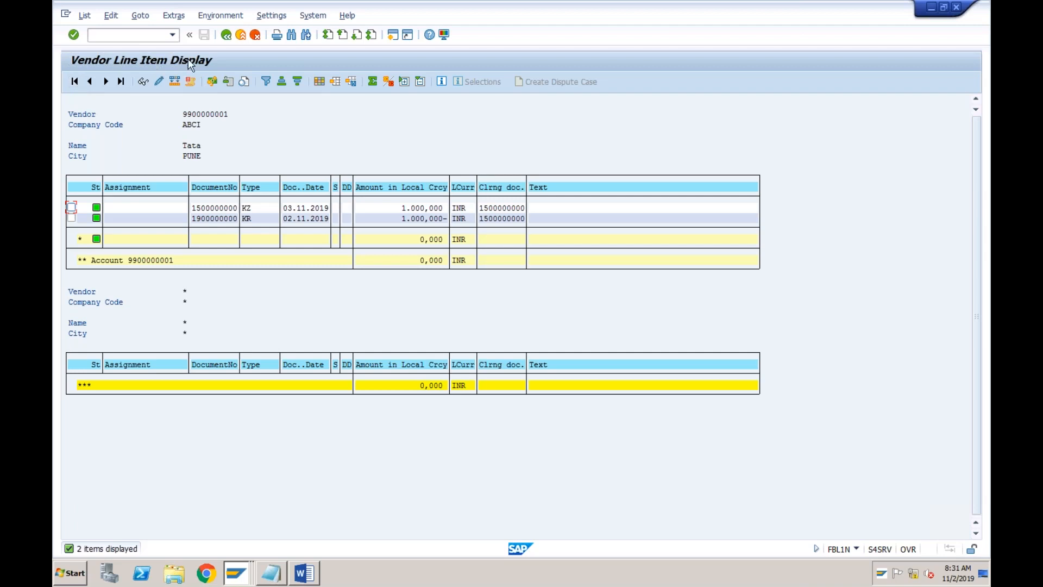
- Return to the selection and list all of the vendor's items without restricting the posting date
{"action": "left_click", "coordinate": [226, 35]}
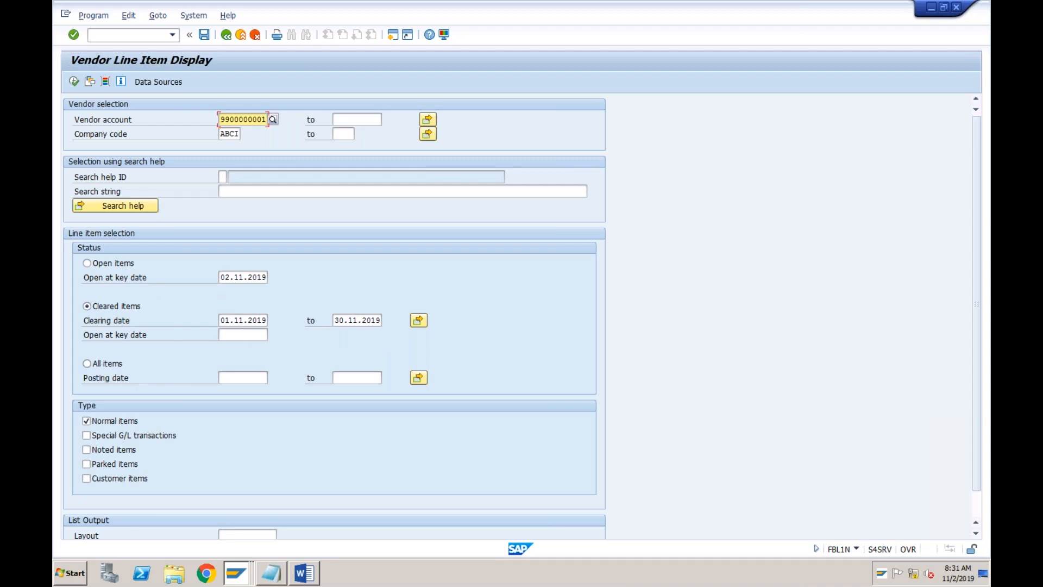
{"action": "left_click", "coordinate": [87, 363]}
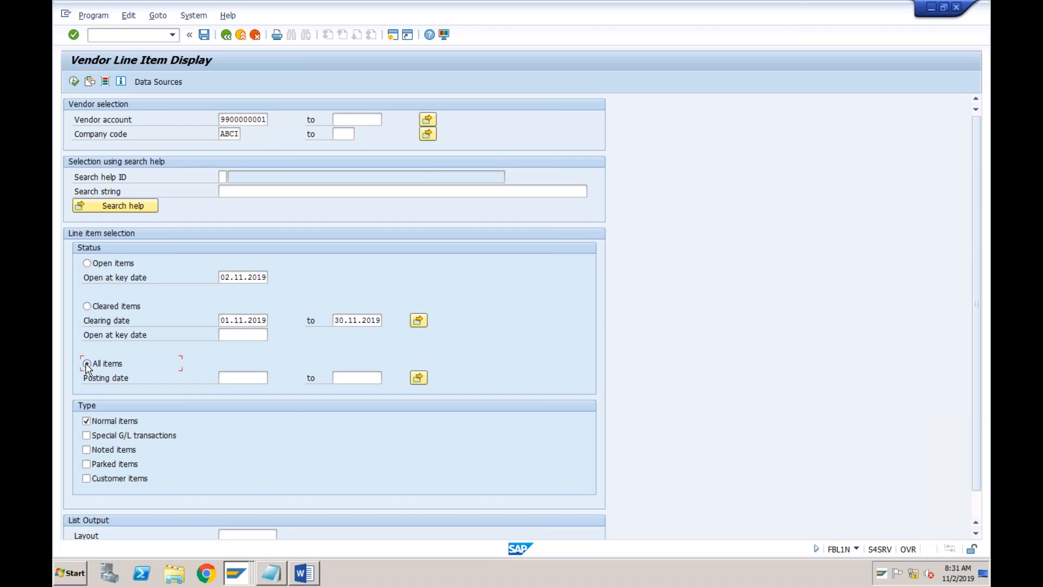
{"action": "left_click", "coordinate": [77, 82]}
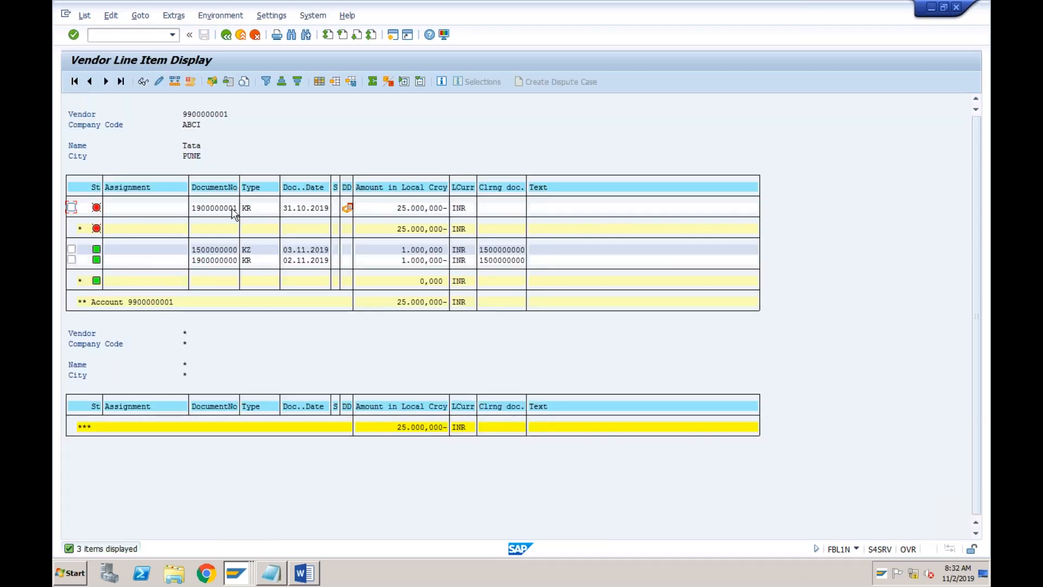
{"action": "left_click", "coordinate": [226, 250]}
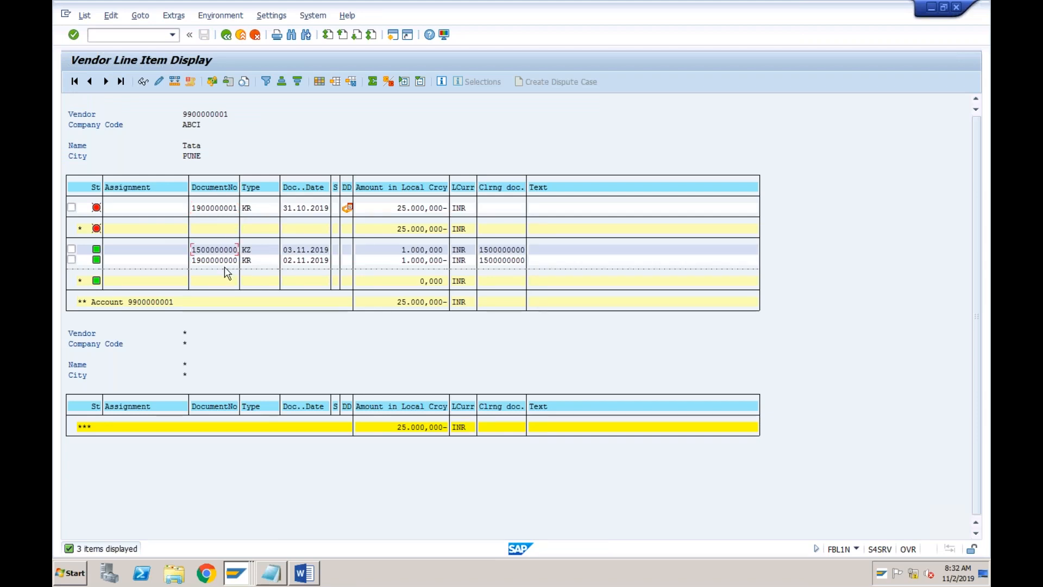
- Restrict the all-items selection to posting dates from 01.10.2019 to 30.11.2019 and list the vendor's items
{"action": "left_click", "coordinate": [226, 34]}
{"action": "left_click", "coordinate": [232, 375]}
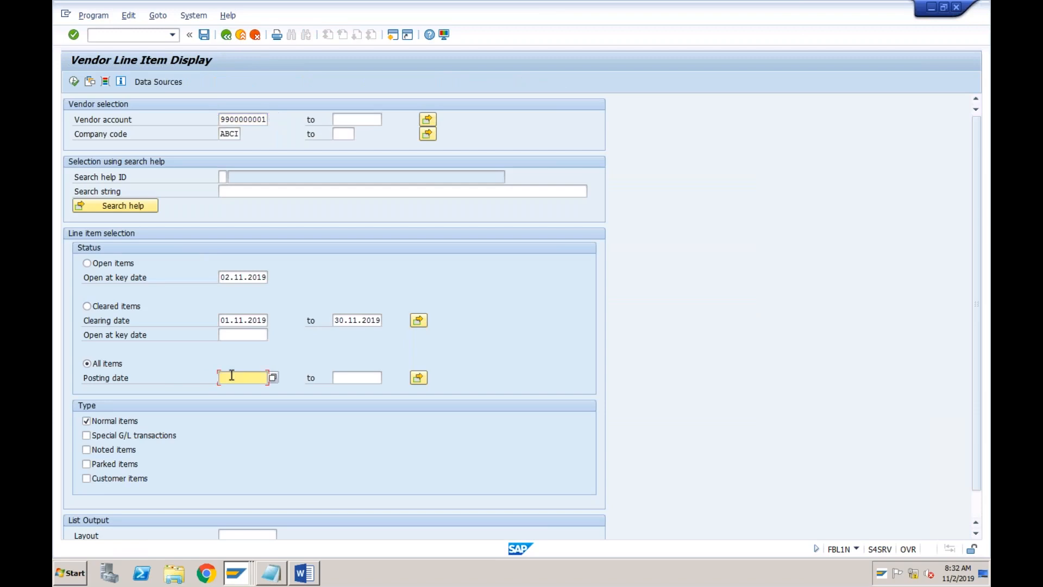
{"action": "type", "text": "01"}
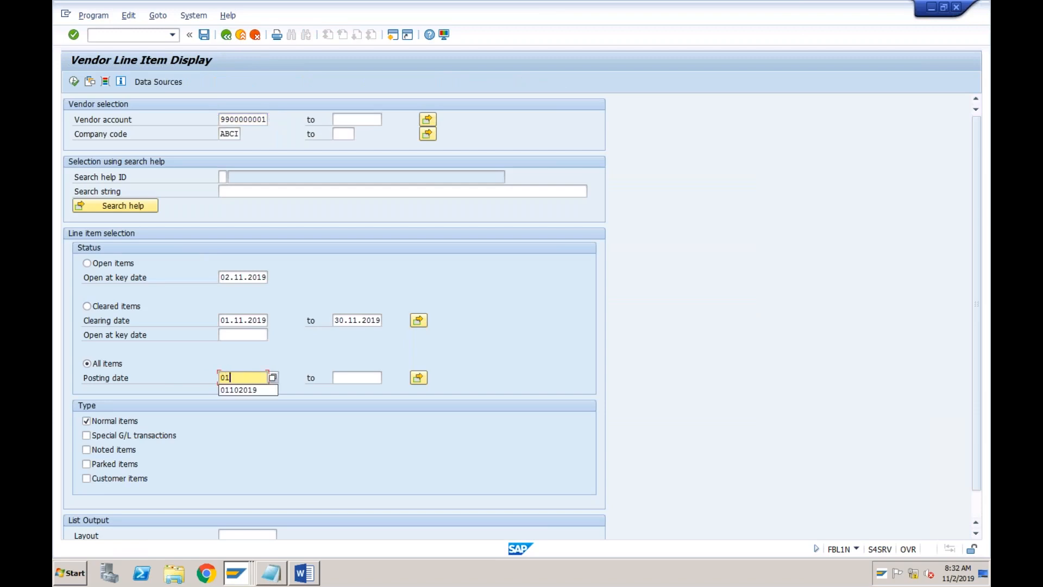
{"action": "key", "text": "Down"}
{"action": "key", "text": "Tab"}
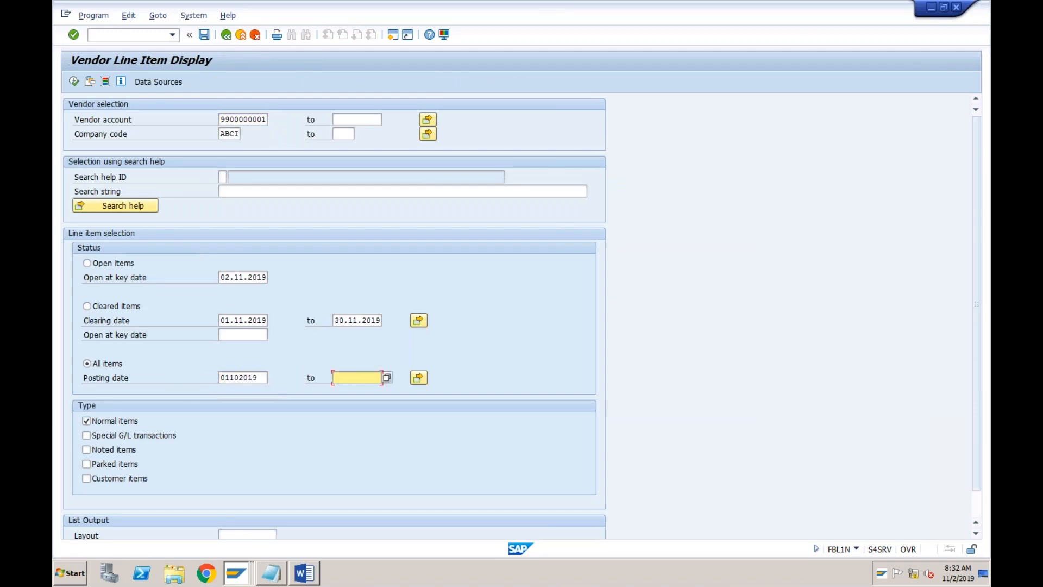
{"action": "type", "text": "30112019"}
{"action": "left_click", "coordinate": [75, 82]}
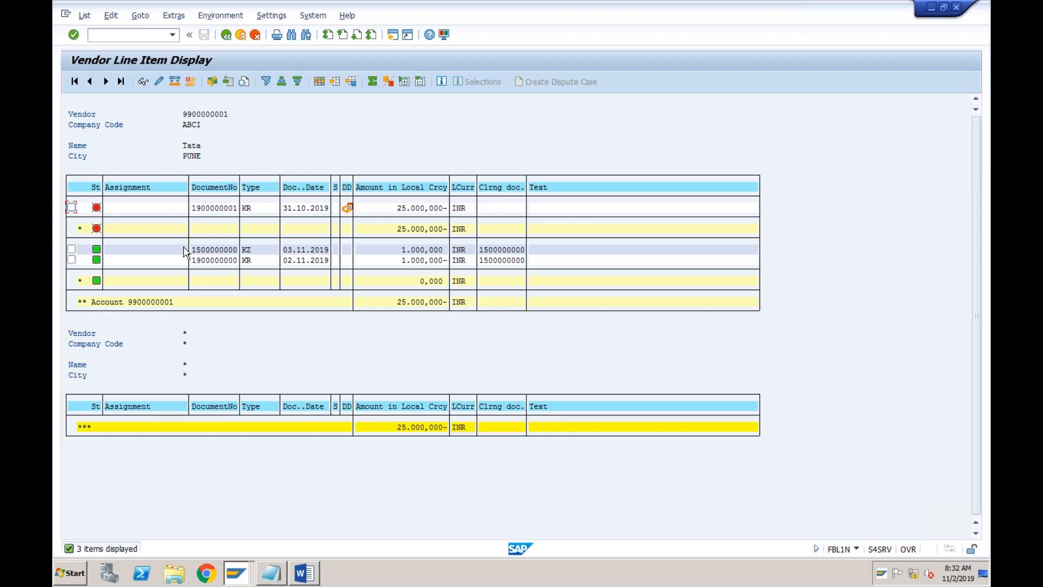
- Examine the vendor's open and cleared line items, comparing their document numbers, types, amounts and clearing documents
{"action": "mouse_move", "coordinate": [95, 240]}
{"action": "left_click", "coordinate": [505, 250]}
{"action": "left_click", "coordinate": [493, 209]}
{"action": "left_click", "coordinate": [504, 251]}
{"action": "left_click", "coordinate": [212, 261]}
{"action": "left_click", "coordinate": [253, 262]}
{"action": "left_click", "coordinate": [222, 262]}
{"action": "left_click", "coordinate": [249, 250]}
{"action": "left_click", "coordinate": [222, 250]}
{"action": "left_click", "coordinate": [419, 210]}
- Look up the vendor payment transaction code in the Notepad list and switch to the SAP session showing Post Outgoing Payments
{"action": "left_click", "coordinate": [272, 573]}
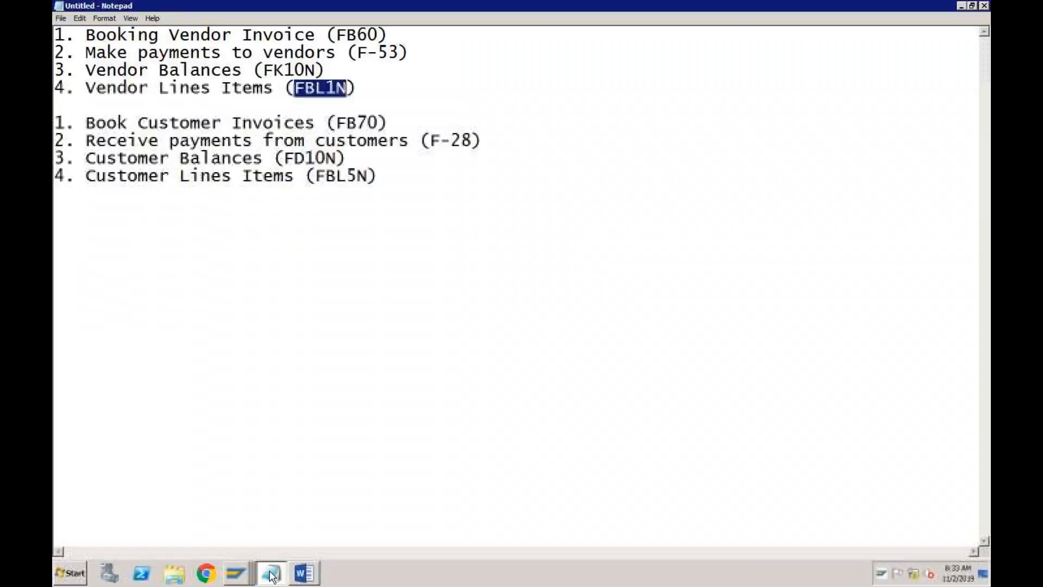
{"action": "left_click", "coordinate": [368, 53]}
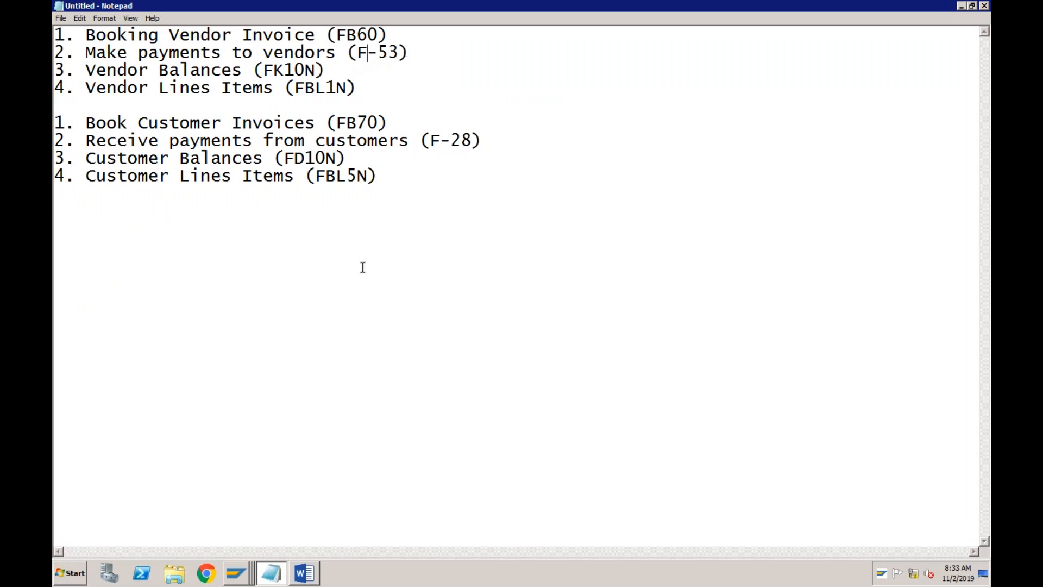
{"action": "left_click", "coordinate": [242, 574]}
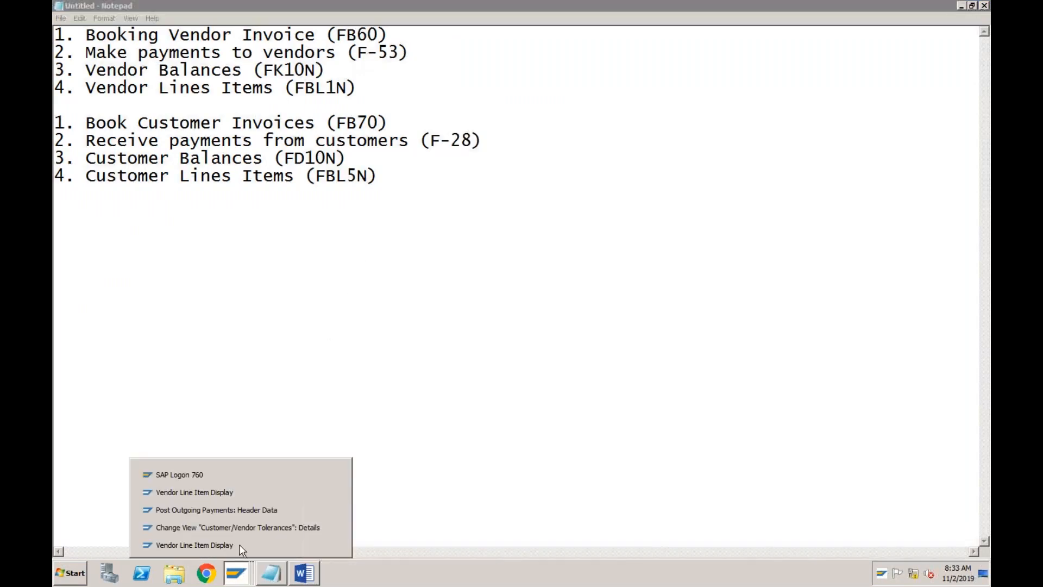
{"action": "left_click", "coordinate": [237, 510]}
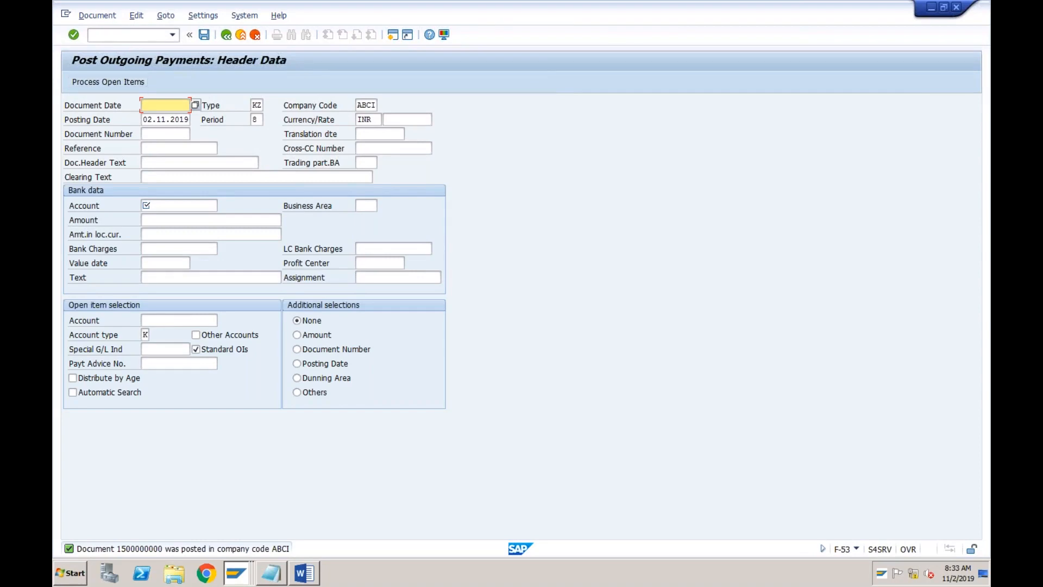
- Exit the outgoing payments transaction to SAP Easy Access with /n and fill in f-53 as the transaction code
{"action": "left_click", "coordinate": [127, 35]}
{"action": "type", "text": "/n"}
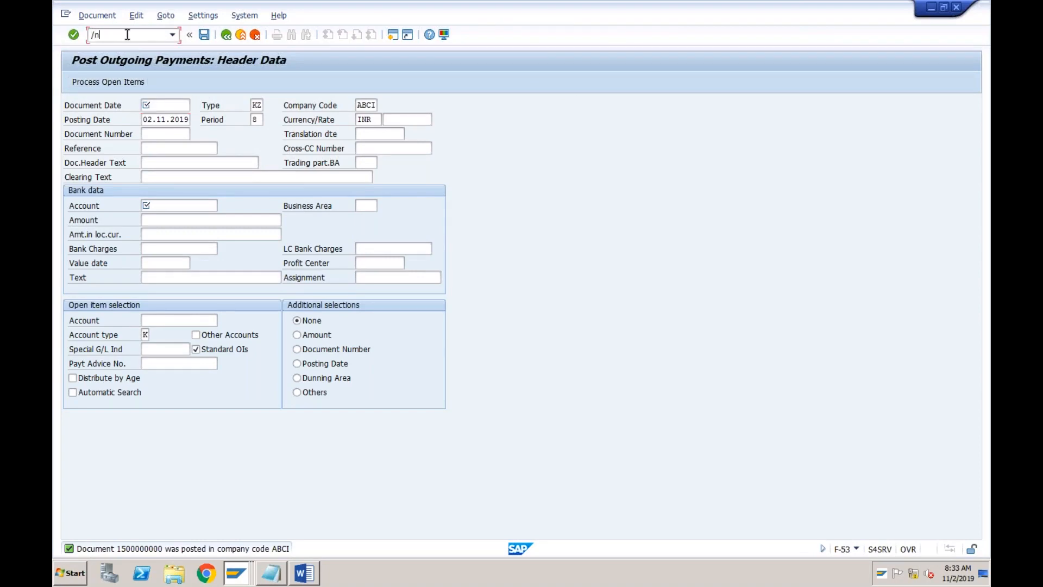
{"action": "key", "text": "Return"}
{"action": "type", "text": "f-53"}
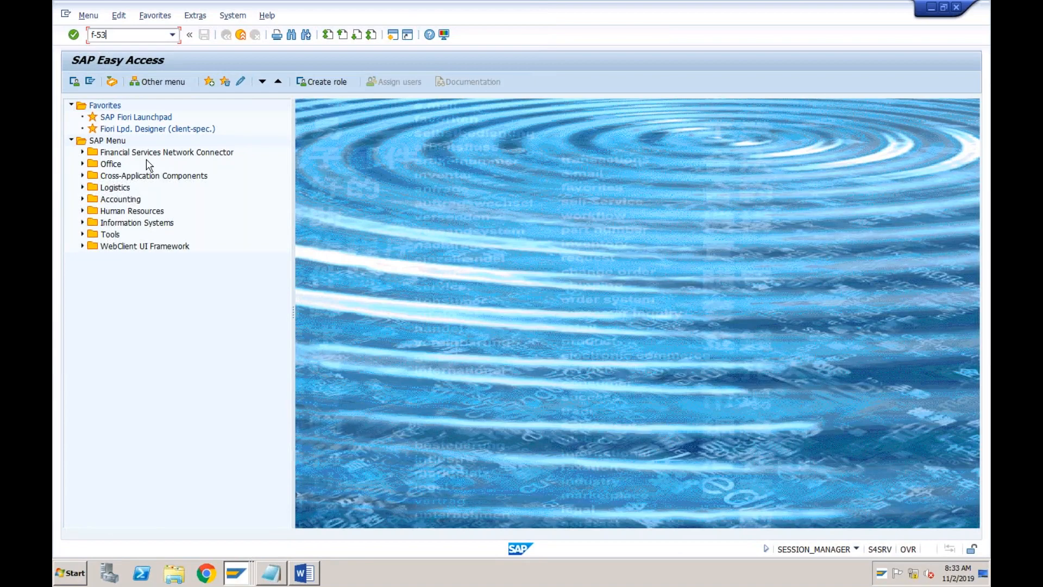
- Open the Post transaction for outgoing payments in the SAP tree, within Financial Accounting, Accounts Payable, Document Entry
{"action": "left_click", "coordinate": [82, 200]}
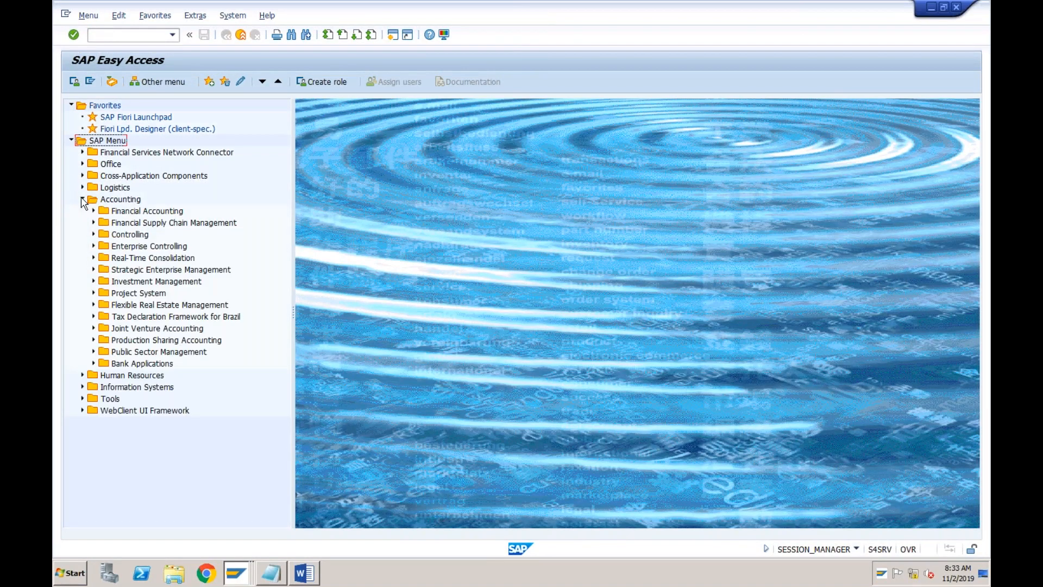
{"action": "left_click", "coordinate": [93, 211]}
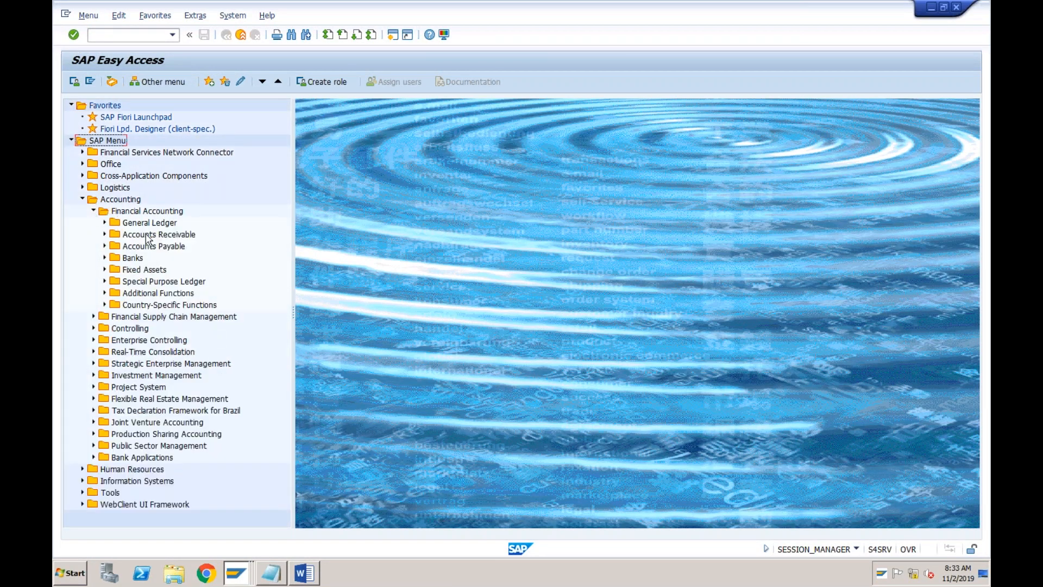
{"action": "left_click", "coordinate": [104, 246]}
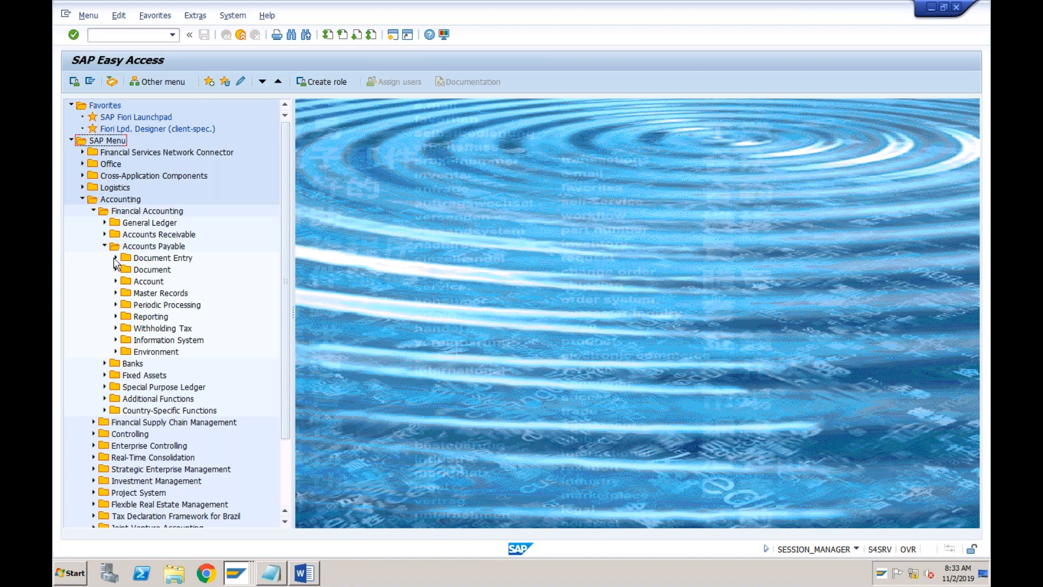
{"action": "left_click", "coordinate": [115, 259]}
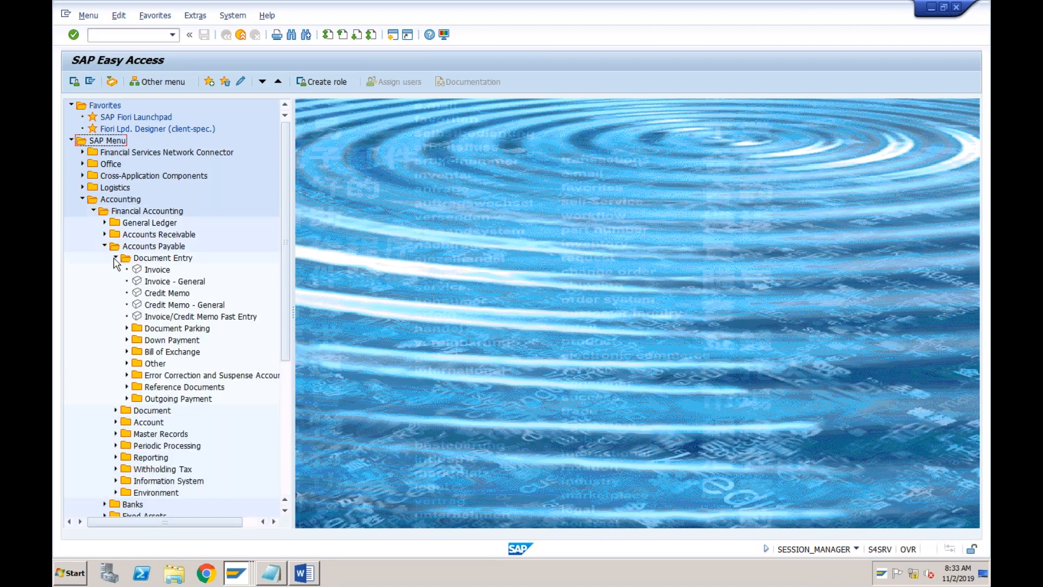
{"action": "left_click", "coordinate": [127, 398]}
{"action": "left_click", "coordinate": [159, 257]}
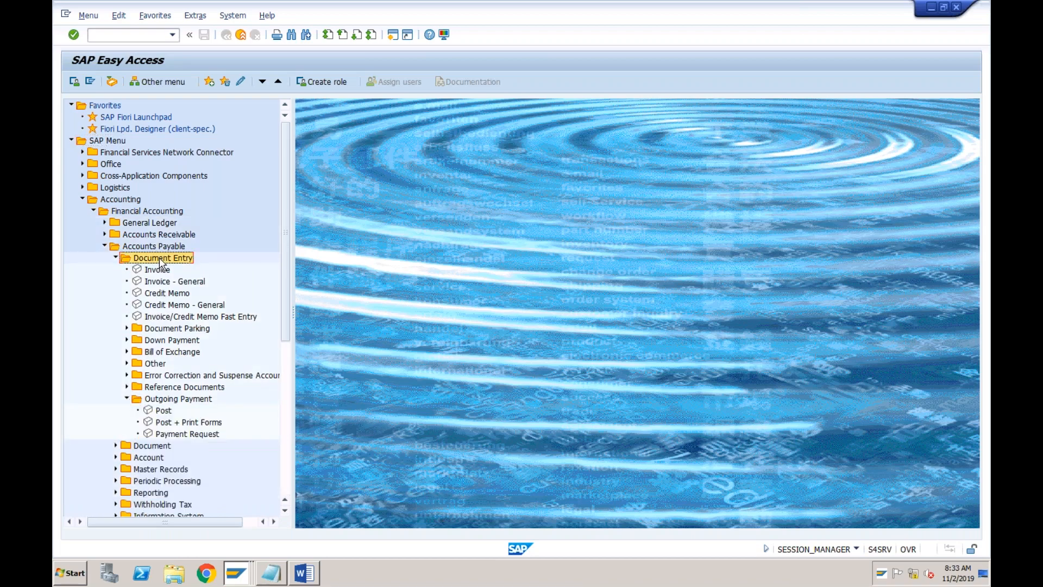
{"action": "left_click", "coordinate": [166, 400]}
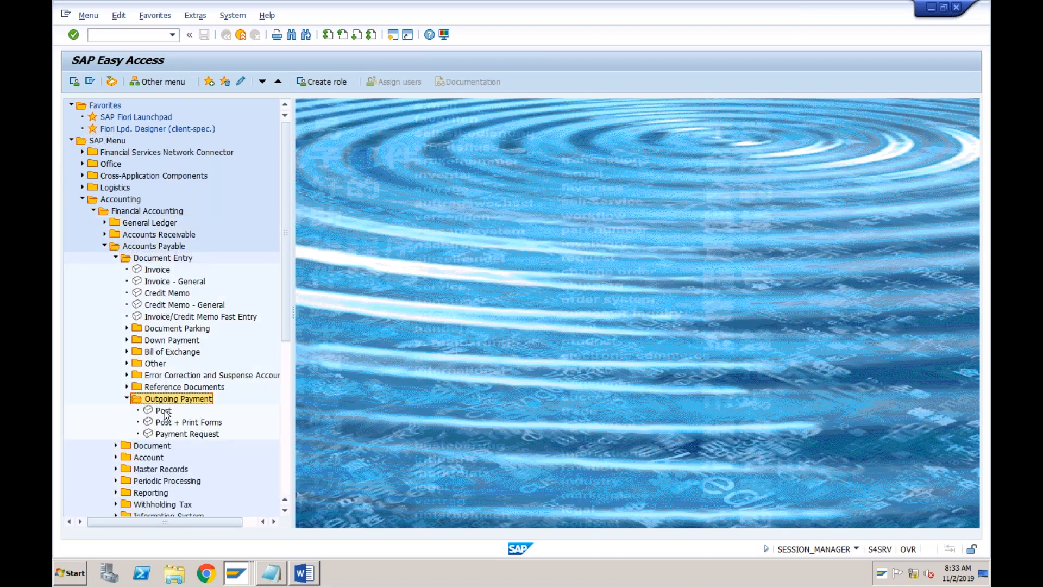
{"action": "double_click", "coordinate": [163, 412]}
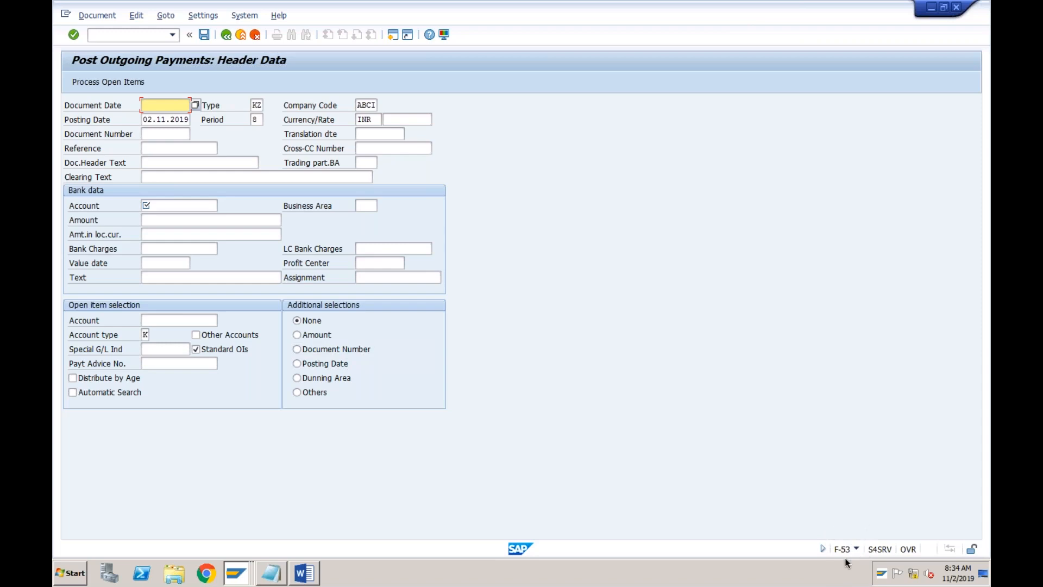
- Set the document date of the outgoing payment to 02.11.2019
{"action": "left_click", "coordinate": [166, 106]}
{"action": "type", "text": "02"}
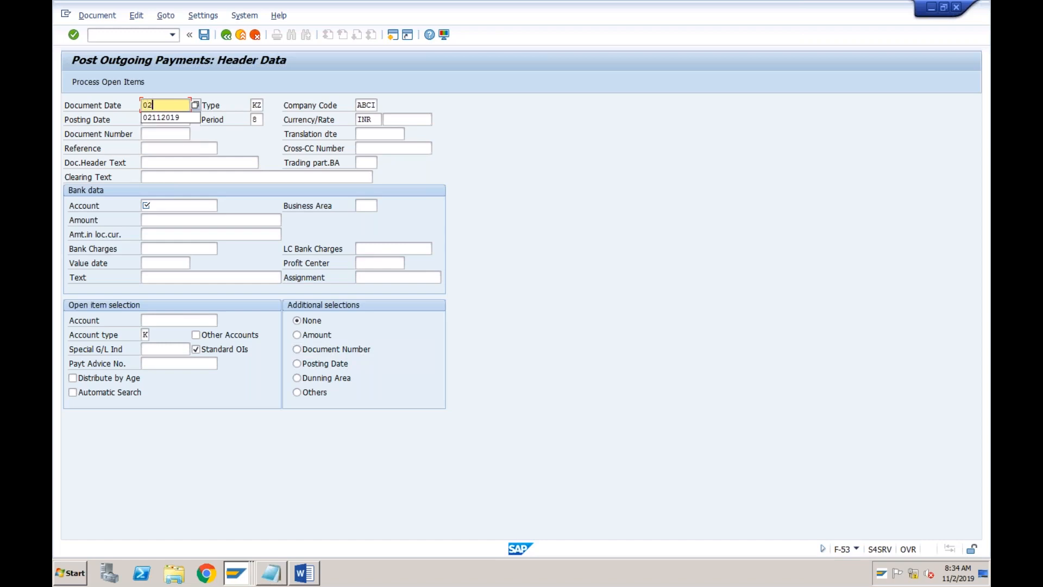
{"action": "type", "text": "112019"}
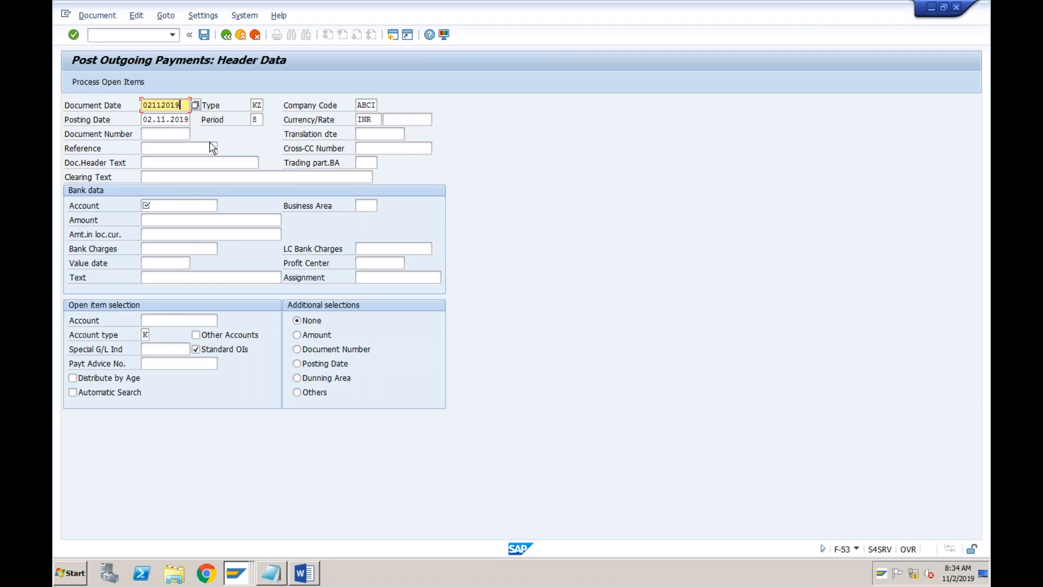
- Fill in the bank data with the Bank G/L account, an amount of 25000 and a value date of 02.11.2019
{"action": "left_click", "coordinate": [168, 208]}
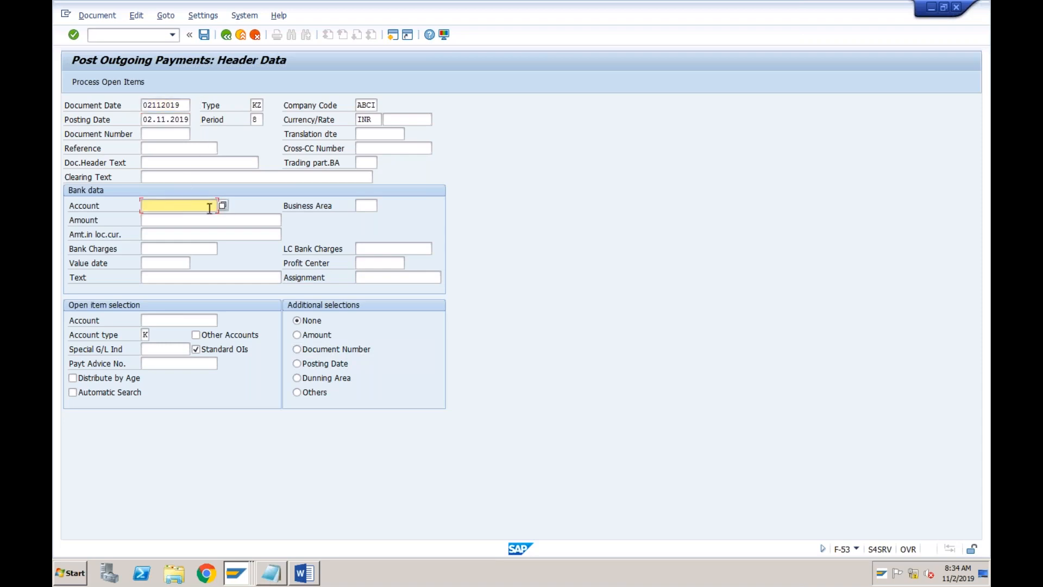
{"action": "key", "text": "F4"}
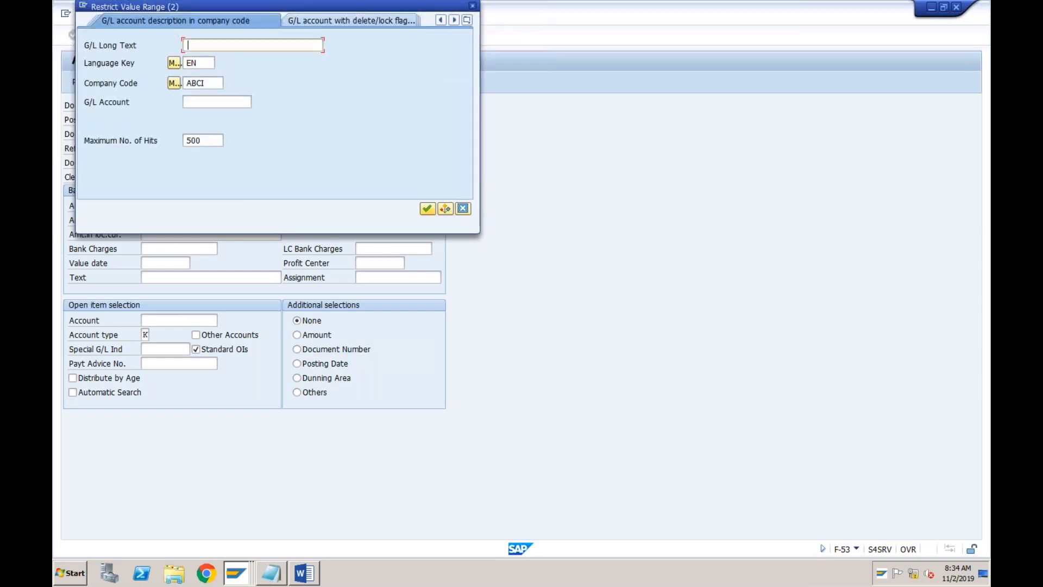
{"action": "key", "text": "Return"}
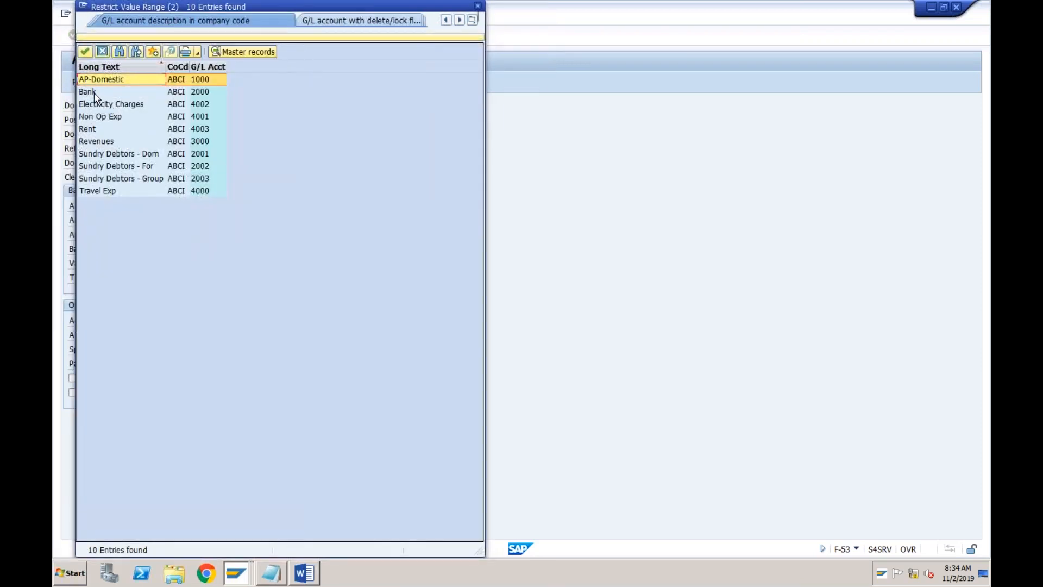
{"action": "double_click", "coordinate": [93, 92]}
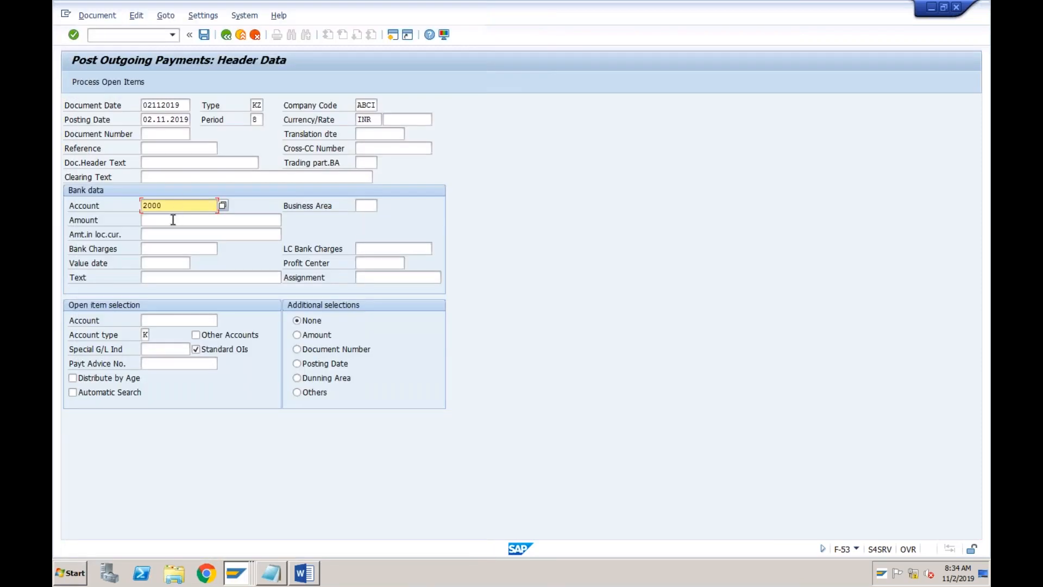
{"action": "left_click", "coordinate": [173, 219]}
{"action": "type", "text": "25000"}
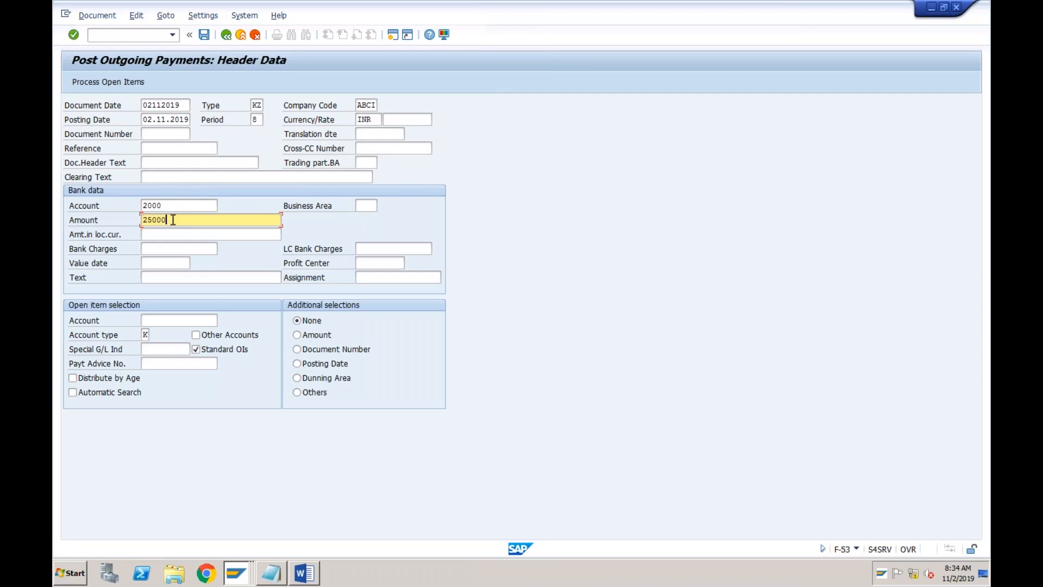
{"action": "left_click", "coordinate": [159, 265]}
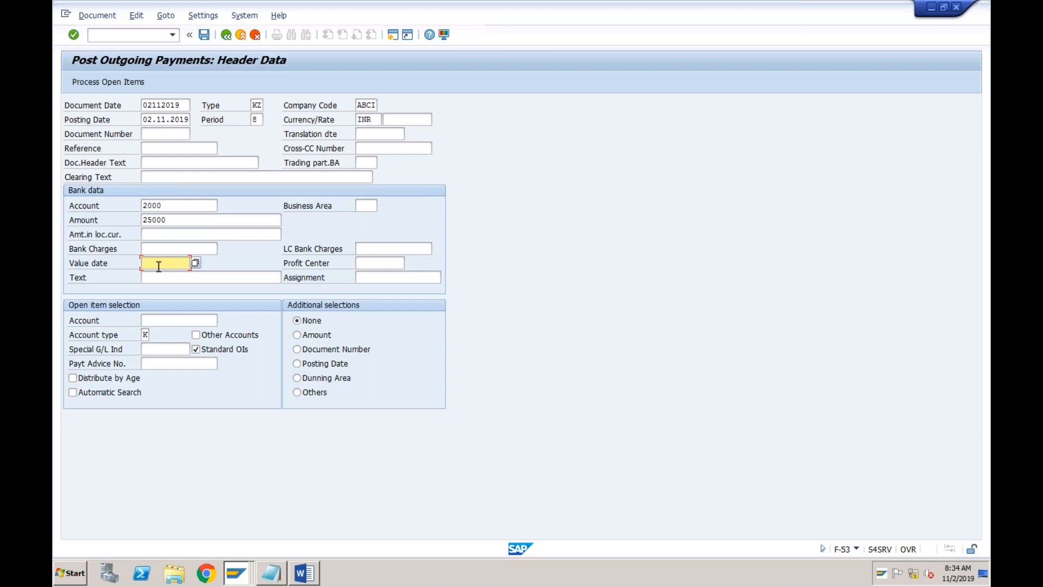
{"action": "type", "text": "02112019"}
- Select the vendor Tata as the account for open item selection and process its open items
{"action": "left_click", "coordinate": [150, 320]}
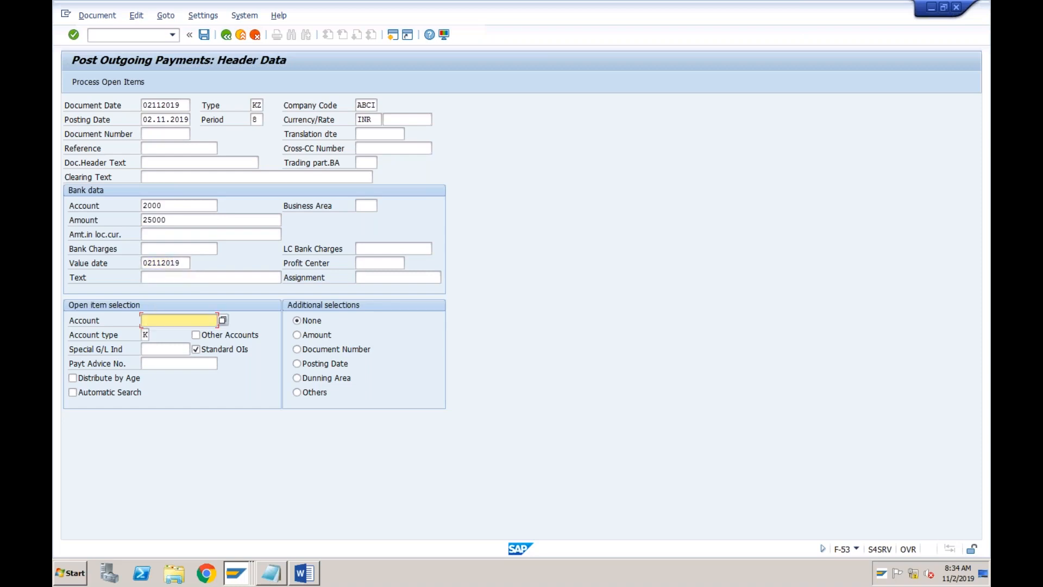
{"action": "left_click", "coordinate": [223, 320]}
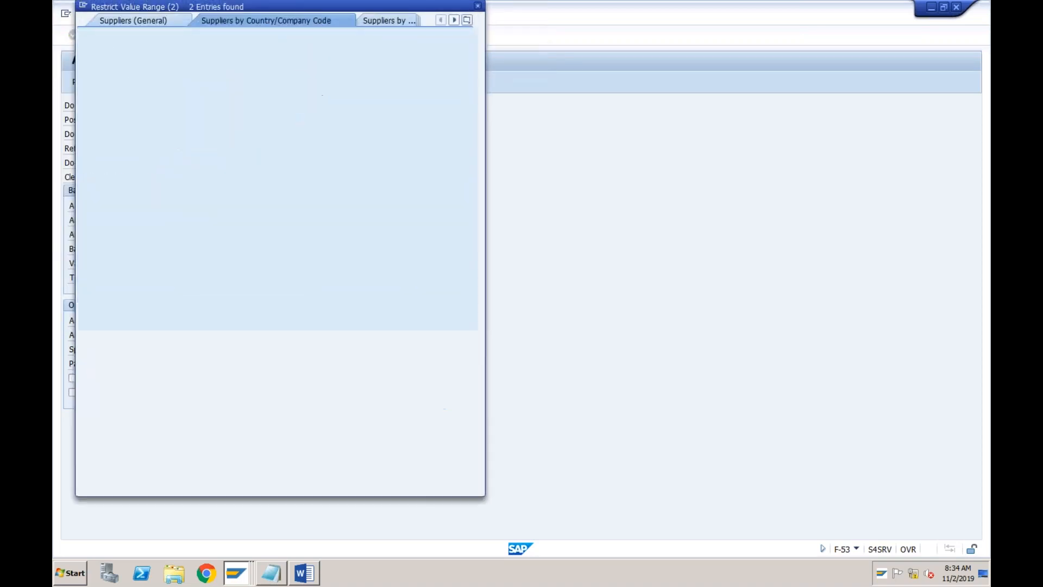
{"action": "left_click", "coordinate": [168, 102]}
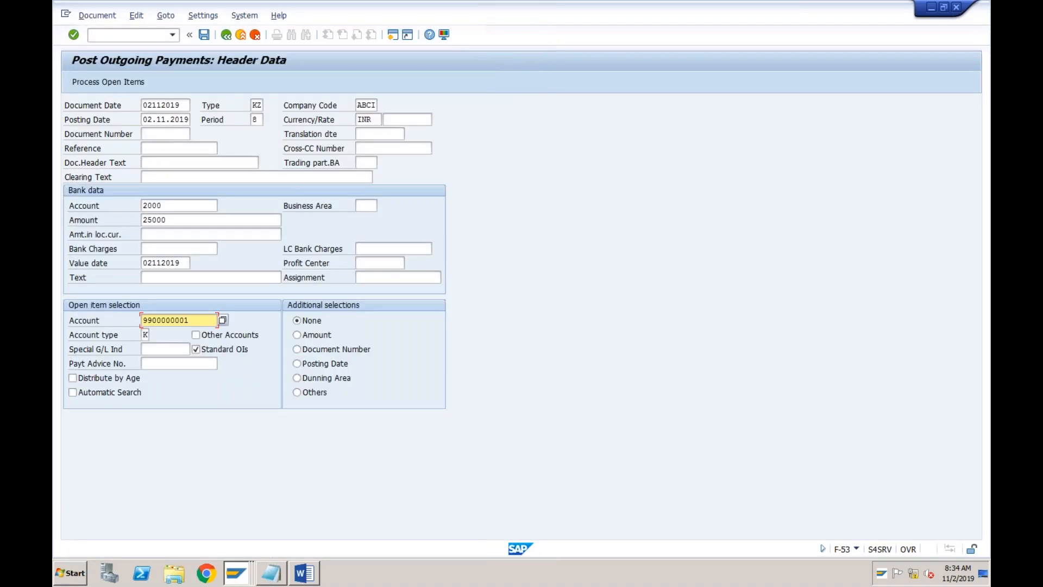
{"action": "left_click", "coordinate": [112, 83]}
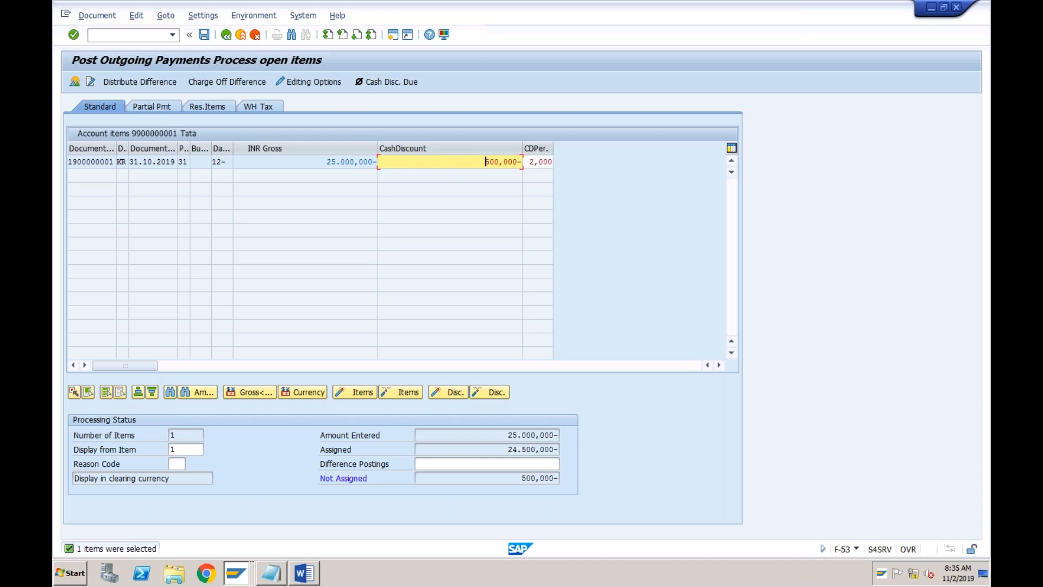
- Switch to the Vendor Line Item Display session and open the line item of the open invoice dated 31.10.2019
{"action": "left_click", "coordinate": [233, 570]}
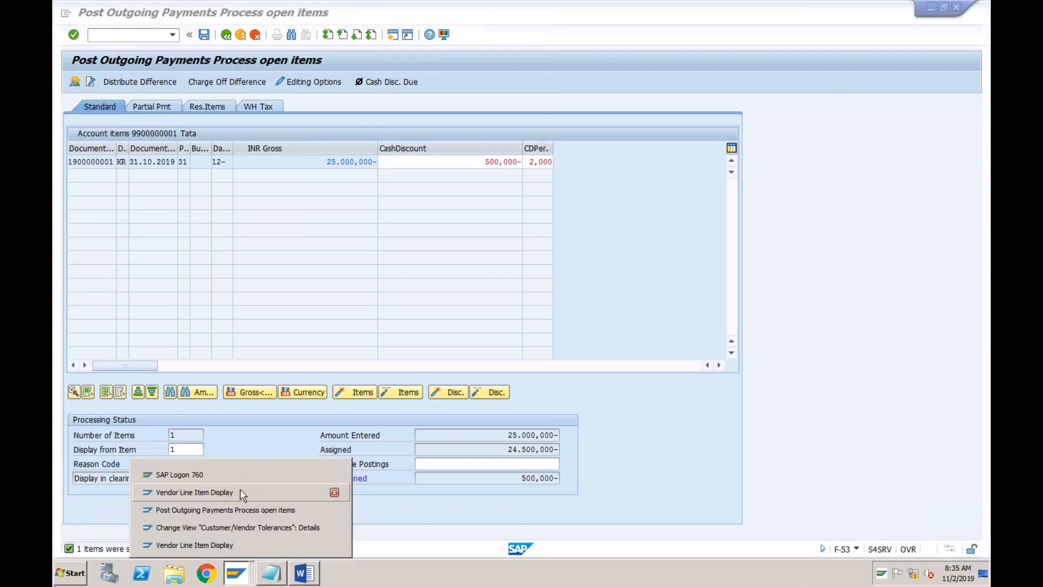
{"action": "left_click", "coordinate": [241, 491]}
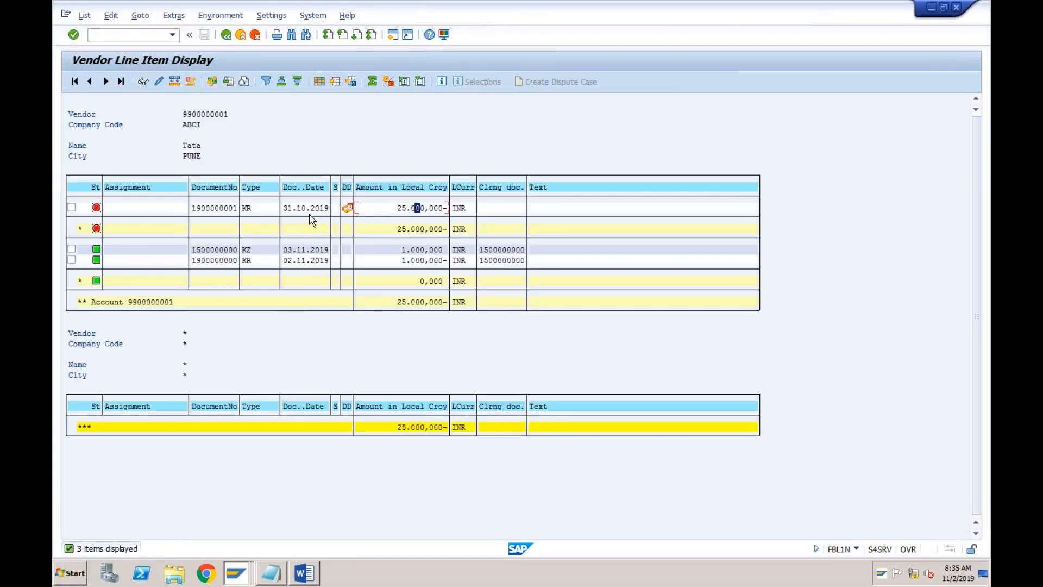
{"action": "left_click", "coordinate": [308, 208]}
{"action": "left_click", "coordinate": [143, 82]}
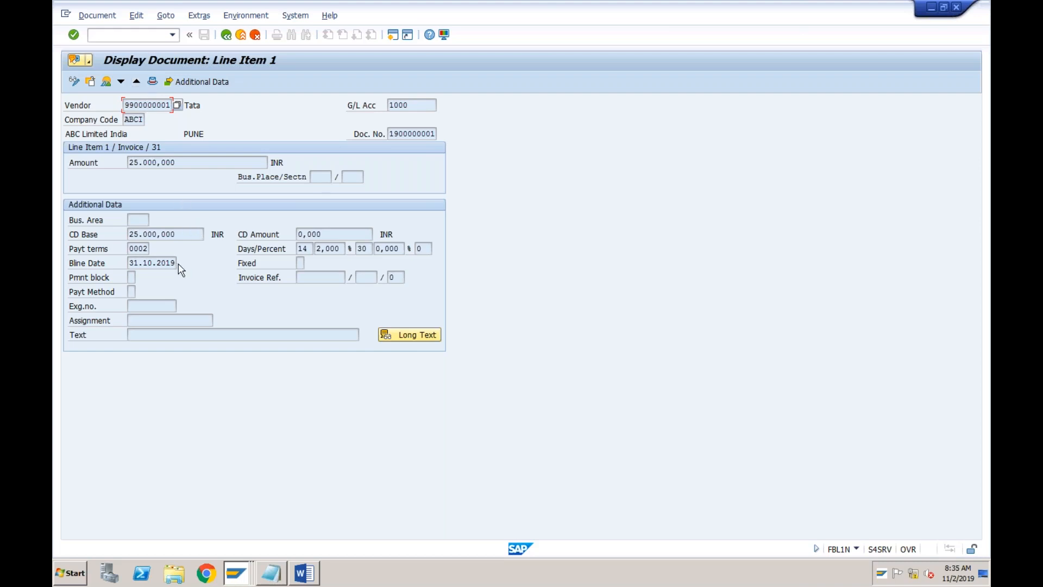
- Examine the invoice's payment terms and its cash discount days and percentages
{"action": "left_click", "coordinate": [142, 249]}
{"action": "left_click", "coordinate": [342, 248]}
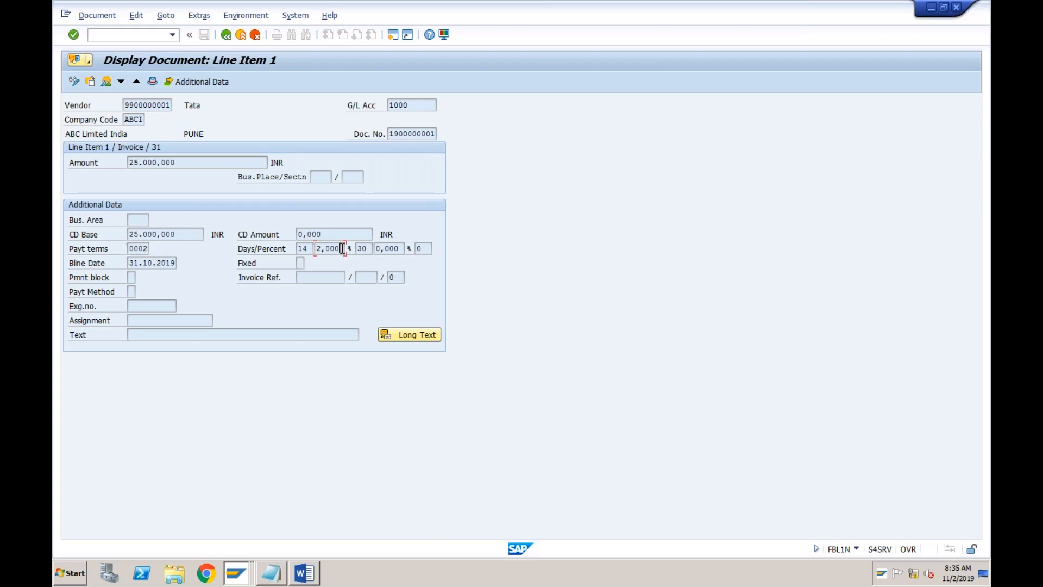
{"action": "left_click", "coordinate": [306, 250]}
{"action": "left_click", "coordinate": [336, 248]}
{"action": "left_click", "coordinate": [366, 249]}
{"action": "left_click", "coordinate": [392, 249]}
- Return to the Post Outgoing Payments session and restart the transaction with /nf-53
{"action": "left_click", "coordinate": [235, 574]}
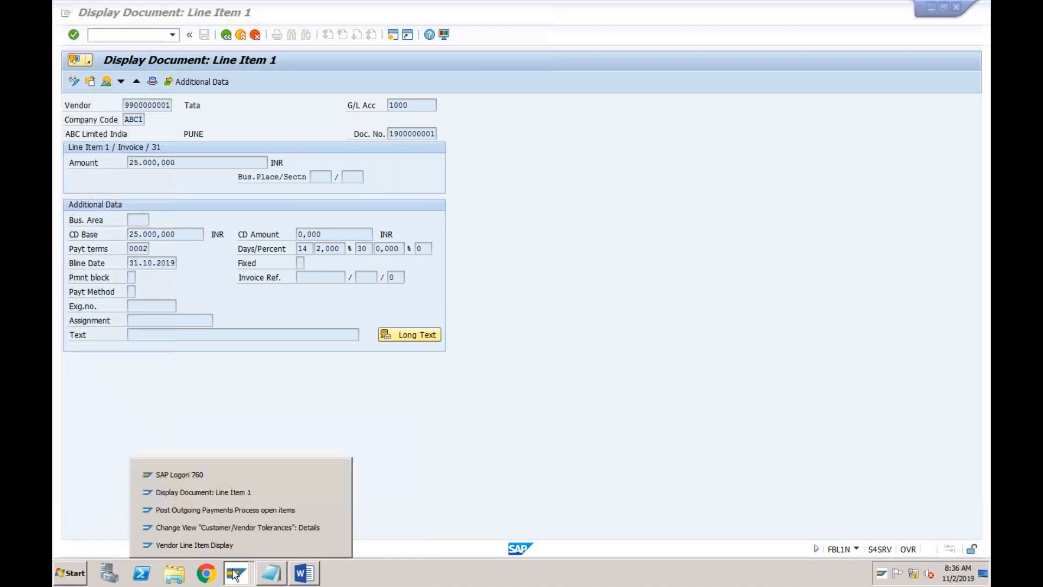
{"action": "left_click", "coordinate": [237, 510]}
{"action": "left_click", "coordinate": [174, 35]}
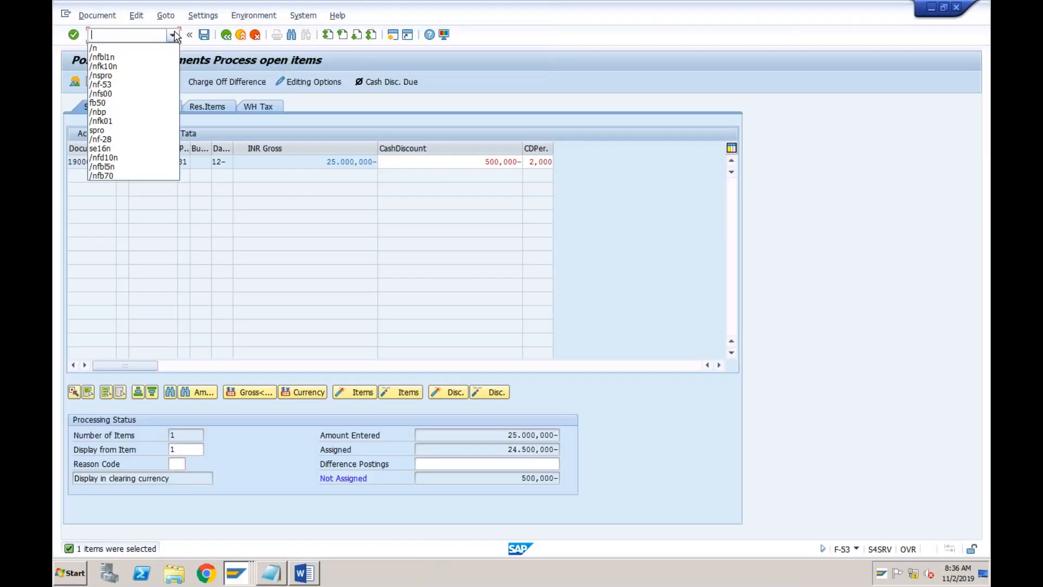
{"action": "left_click", "coordinate": [113, 85]}
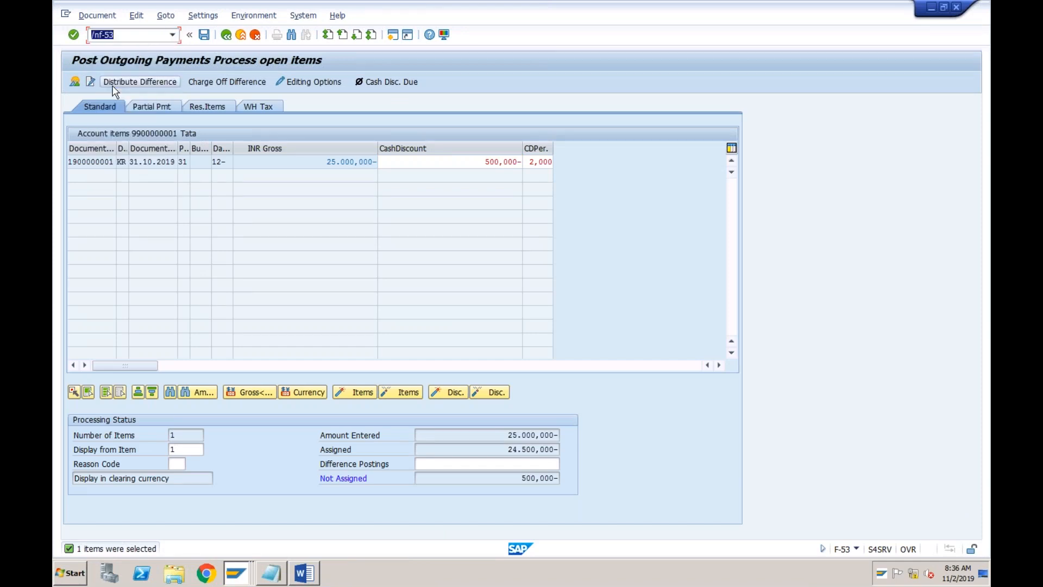
{"action": "key", "text": "Return"}
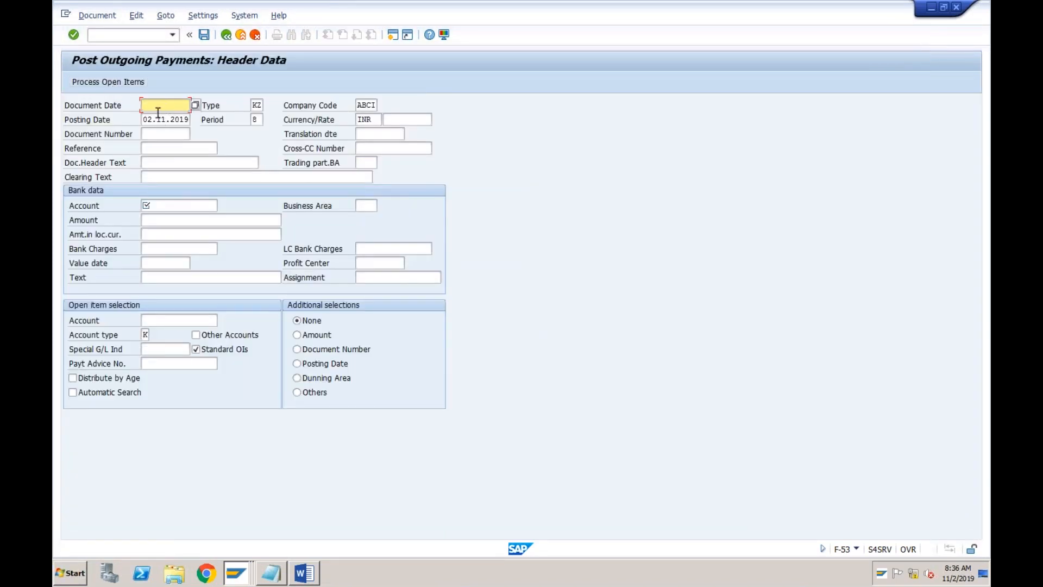
- Set the document date to 02.11.2019 and the posting date to 28.11.2019
{"action": "type", "text": "0"}
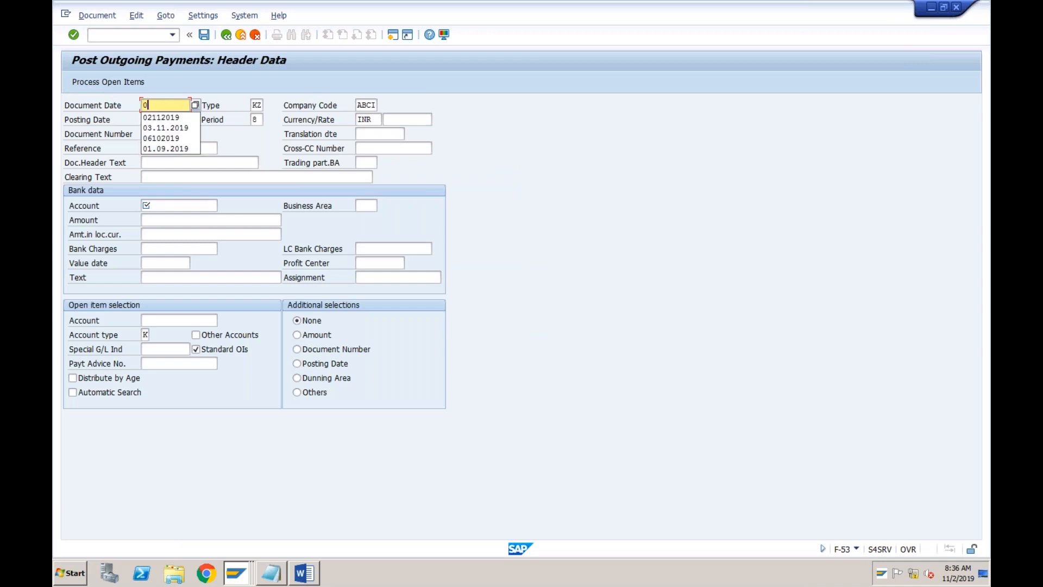
{"action": "type", "text": "2112019"}
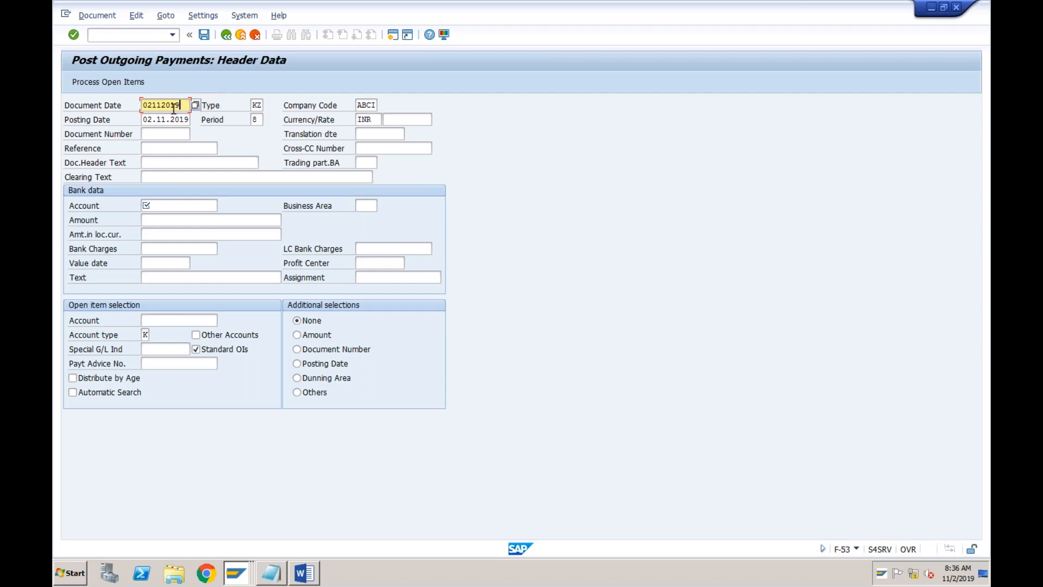
{"action": "left_click", "coordinate": [154, 125]}
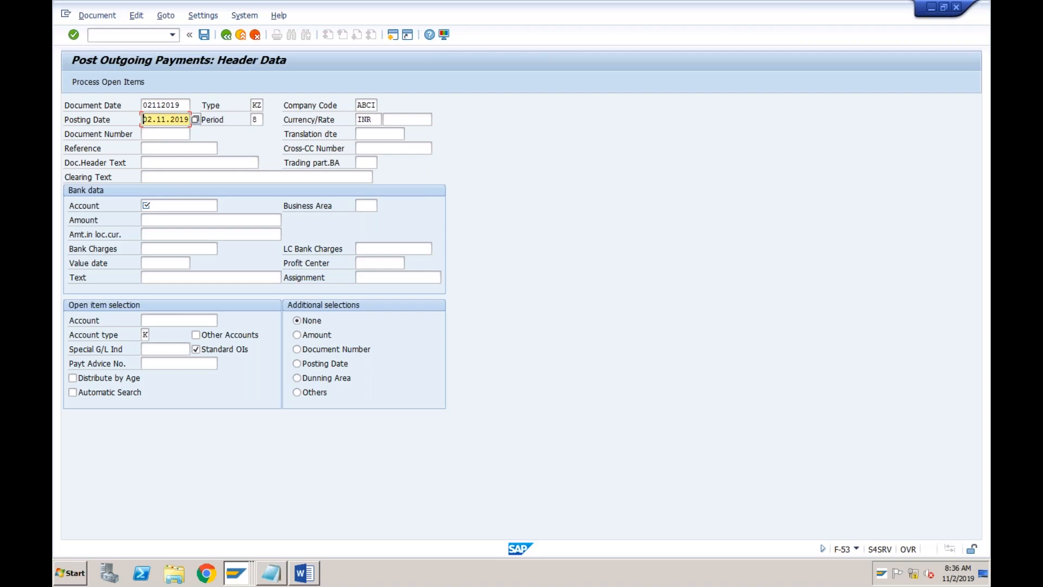
{"action": "type", "text": "28"}
- Enter the Bank G/L account and an amount of 25000 in the bank data
{"action": "left_click", "coordinate": [163, 207]}
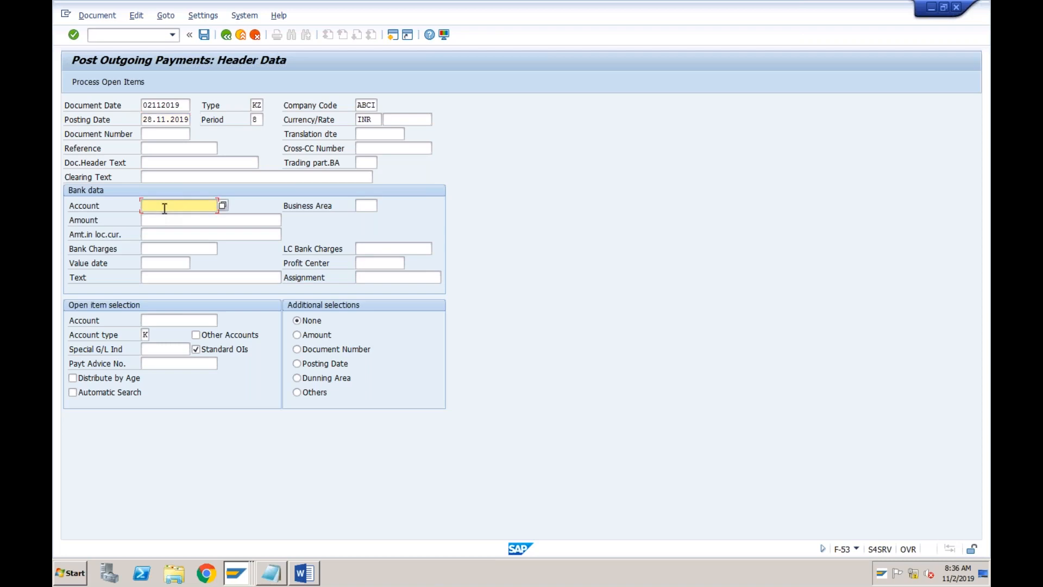
{"action": "key", "text": "Down"}
{"action": "key", "text": "Return"}
{"action": "key", "text": "Tab"}
{"action": "type", "text": "25000"}
{"action": "key", "text": "Tab"}
{"action": "key", "text": "Tab"}
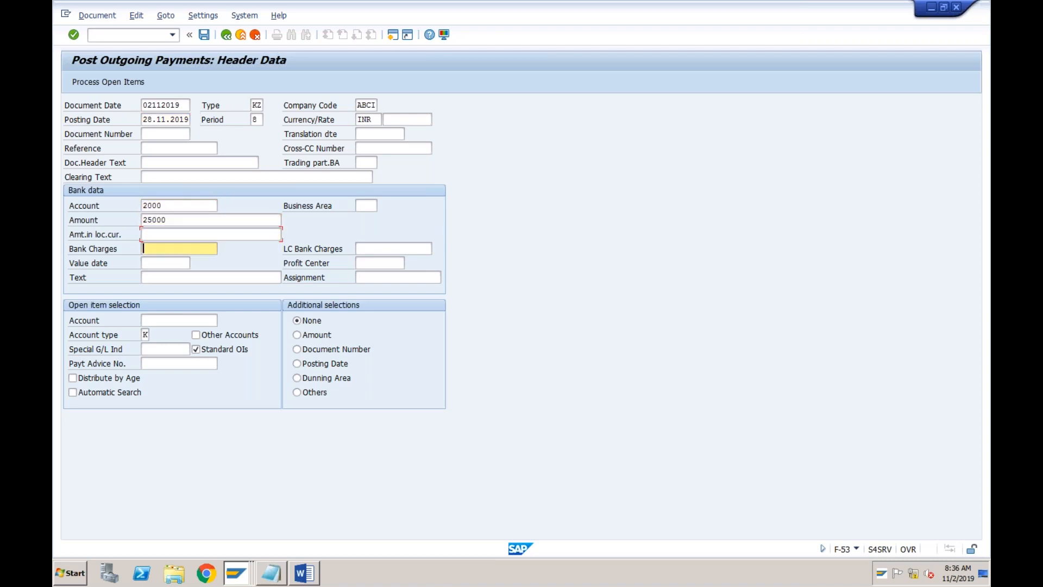
- Set the value date in the bank data to 28.11.2019
{"action": "key", "text": "Tab"}
{"action": "key", "text": "space"}
{"action": "key", "text": "Down"}
{"action": "key", "text": "Return"}
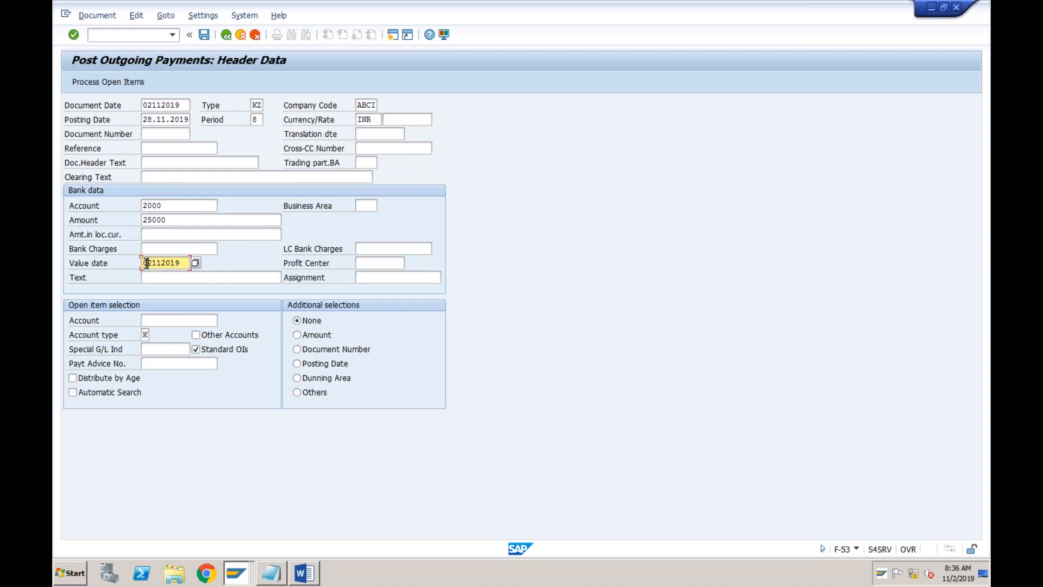
{"action": "key", "text": "Tab"}
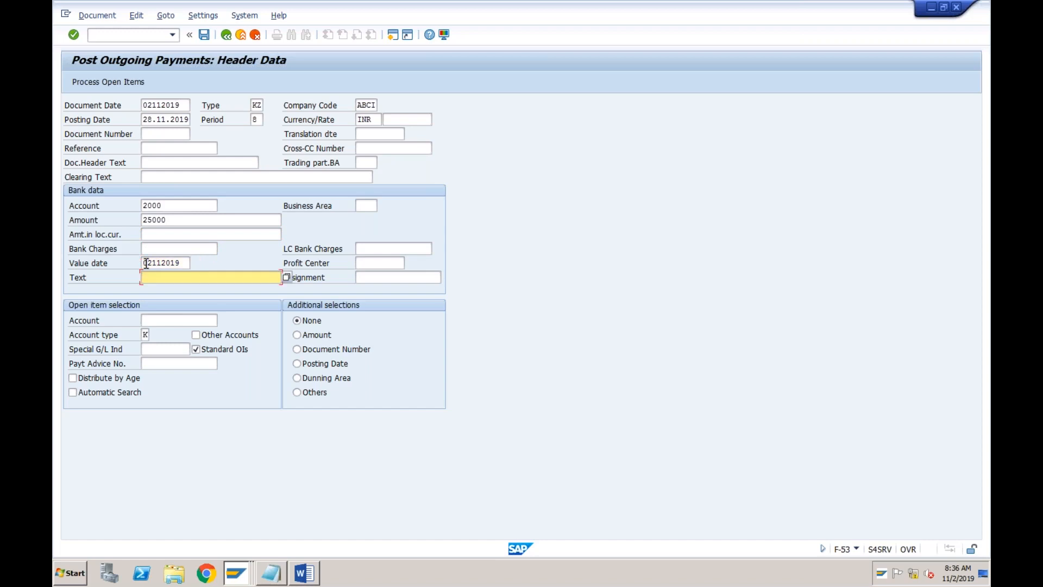
{"action": "left_click", "coordinate": [146, 262]}
{"action": "type", "text": "28"}
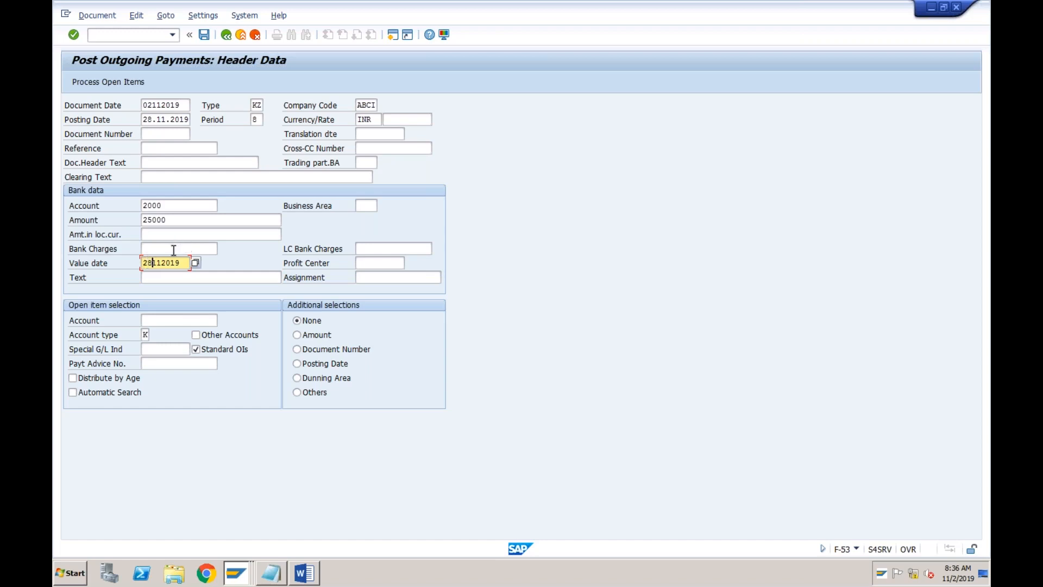
{"action": "left_click", "coordinate": [180, 277]}
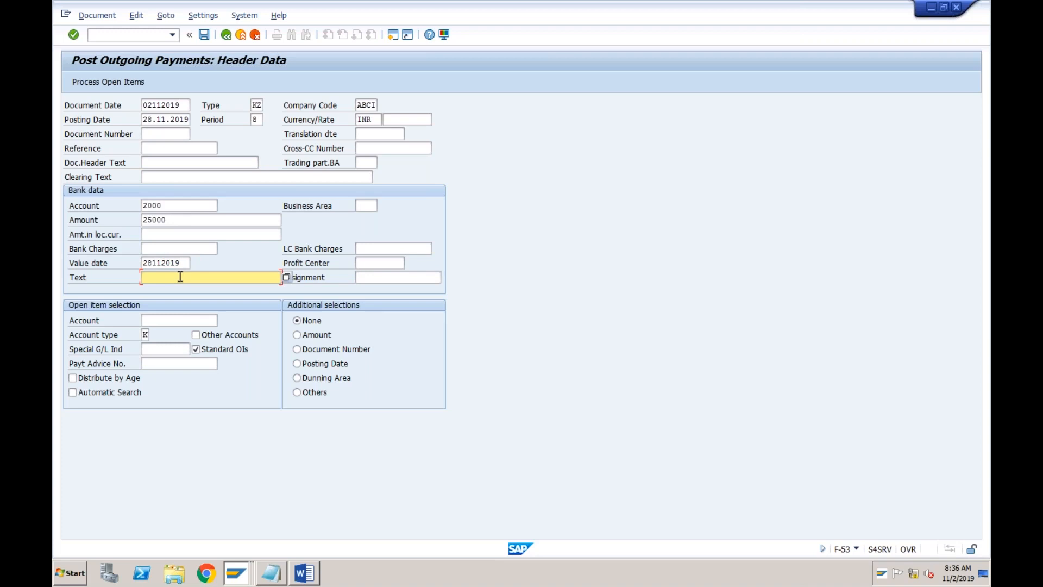
{"action": "left_click", "coordinate": [153, 264]}
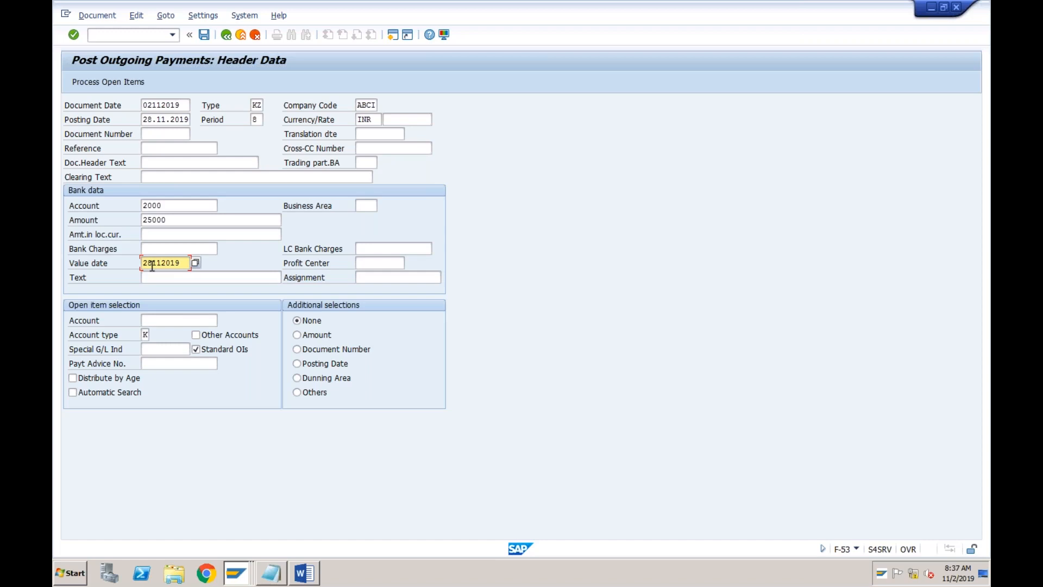
- Process the open items of the vendor Tata and widen the Days in Arrears column
{"action": "left_click", "coordinate": [152, 320]}
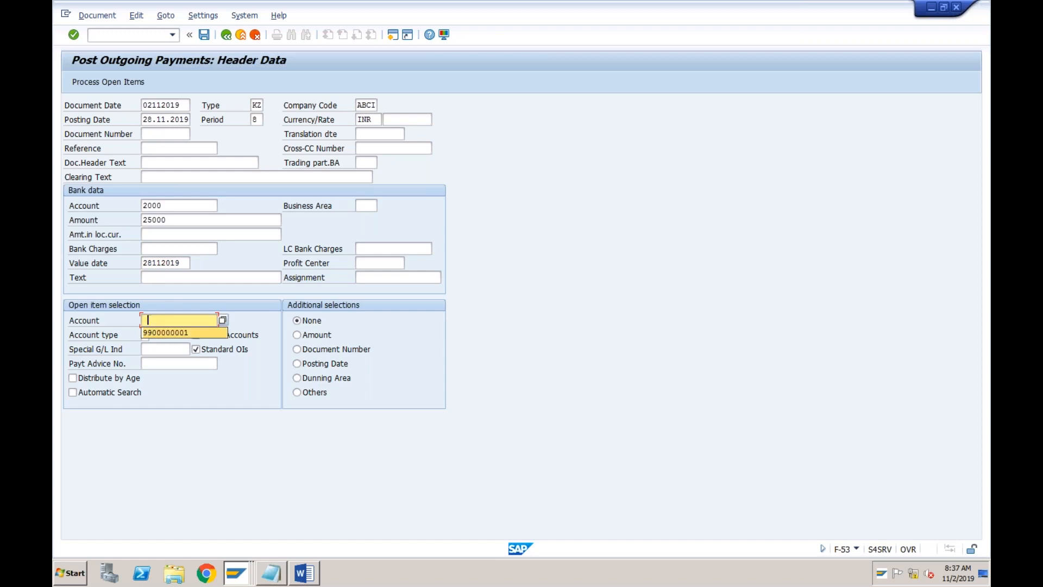
{"action": "key", "text": "Return"}
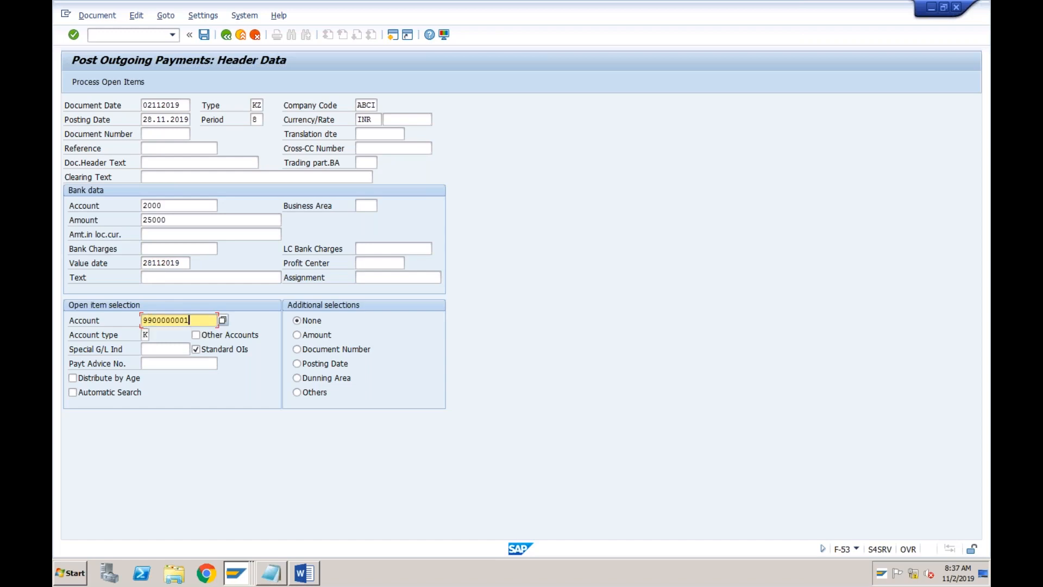
{"action": "left_click", "coordinate": [110, 82]}
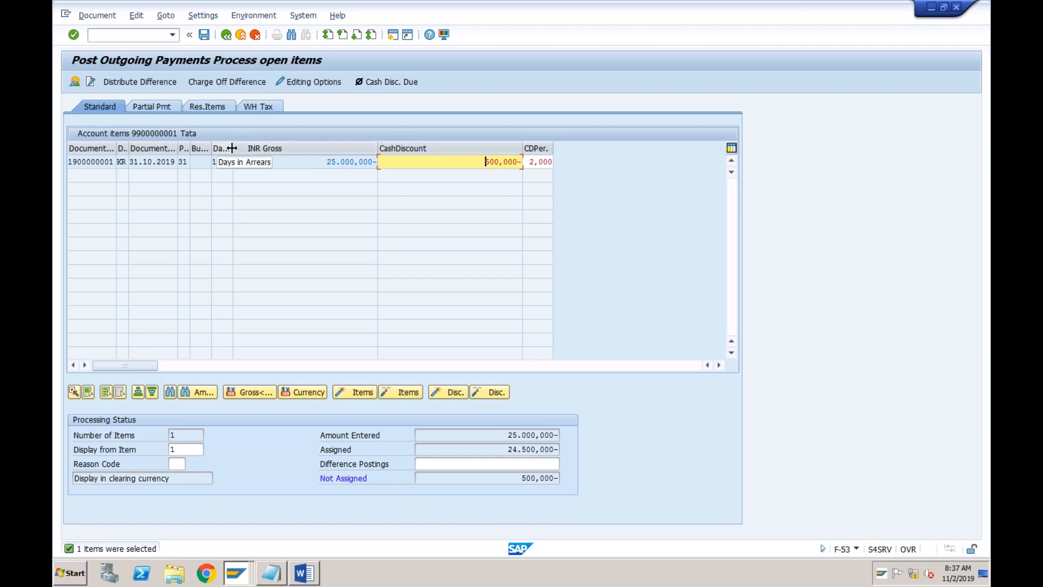
{"action": "left_click_drag", "start_coordinate": [232, 148], "coordinate": [255, 148]}
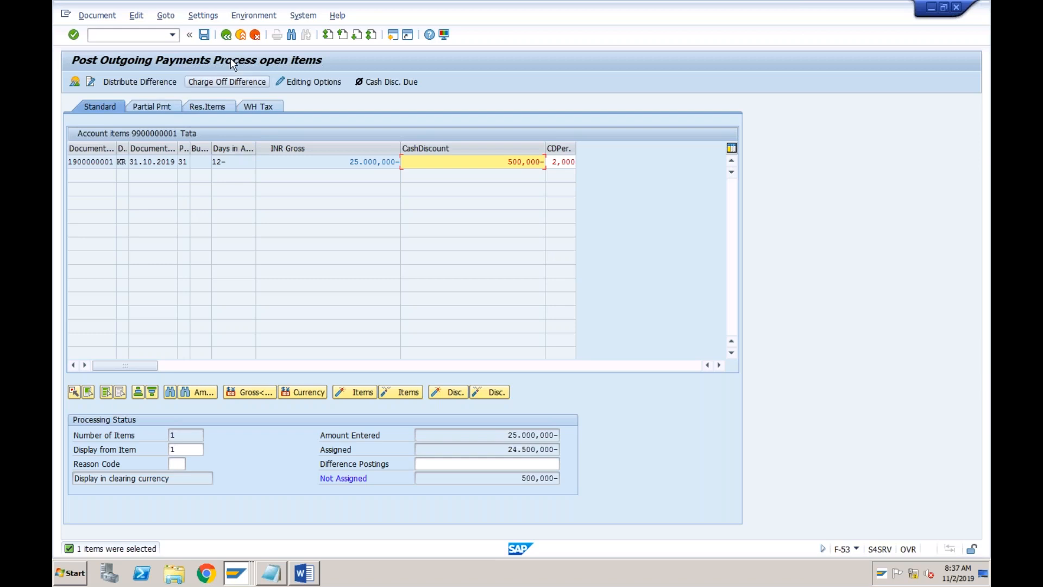
- Restart the outgoing payments transaction with /nf-53 and set the document date to 28.11.2019
{"action": "left_click", "coordinate": [173, 35]}
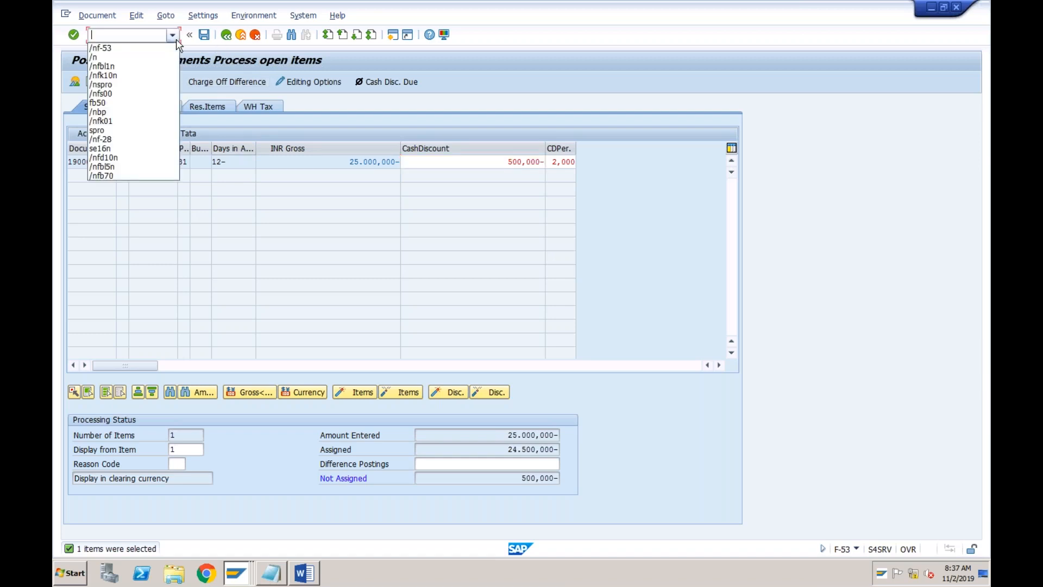
{"action": "left_click", "coordinate": [119, 49]}
{"action": "key", "text": "Return"}
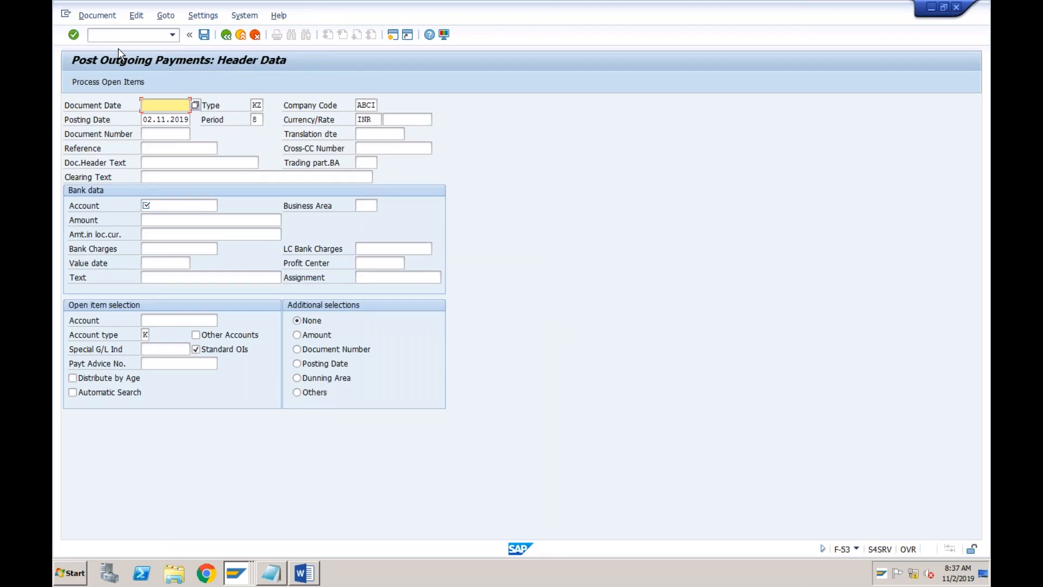
{"action": "type", "text": "28112019"}
{"action": "key", "text": "Tab"}
{"action": "key", "text": "Tab"}
{"action": "key", "text": "Tab"}
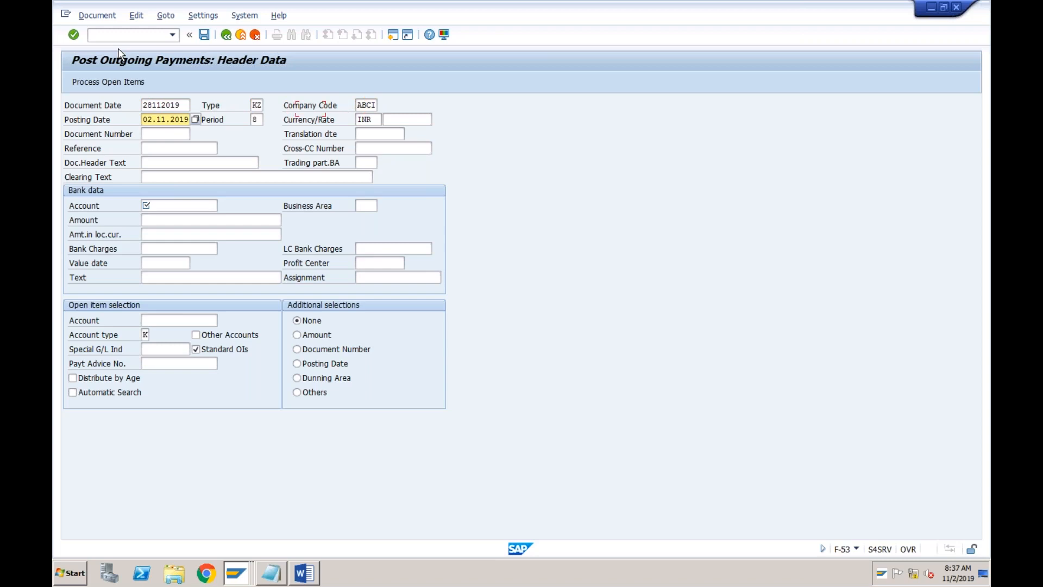
- Set the posting date to 28.11.2019 and enter the Bank G/L account and an amount of 25000 in the bank data
{"action": "type", "text": "28.11"}
{"action": "left_click", "coordinate": [153, 204]}
{"action": "type", "text": "2000"}
{"action": "key", "text": "Tab"}
{"action": "key", "text": "Down"}
{"action": "key", "text": "Return"}
{"action": "key", "text": "Tab"}
{"action": "key", "text": "Tab"}
{"action": "key", "text": "Tab"}
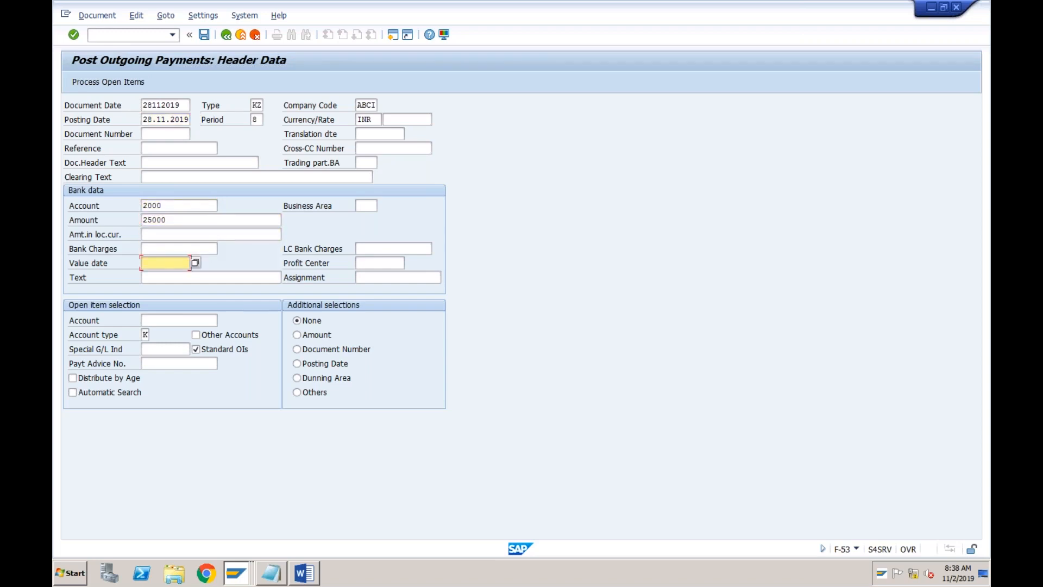
- Set the value date to 28.11.2019, enter the vendor account for Tata and process its open items
{"action": "key", "text": "Down"}
{"action": "key", "text": "Return"}
{"action": "key", "text": "Tab"}
{"action": "key", "text": "Tab"}
{"action": "key", "text": "Down"}
{"action": "key", "text": "Return"}
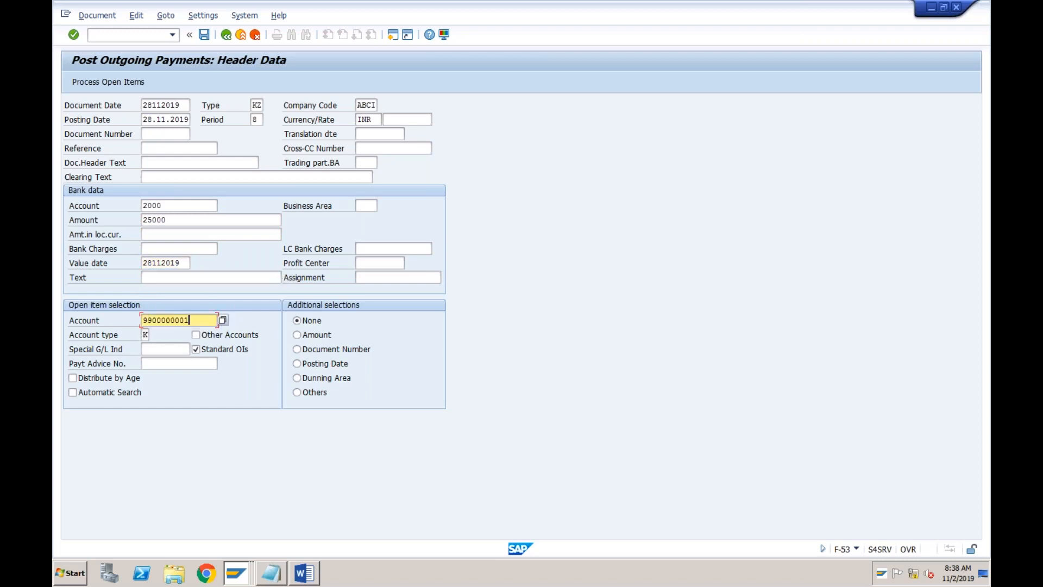
{"action": "left_click", "coordinate": [106, 82]}
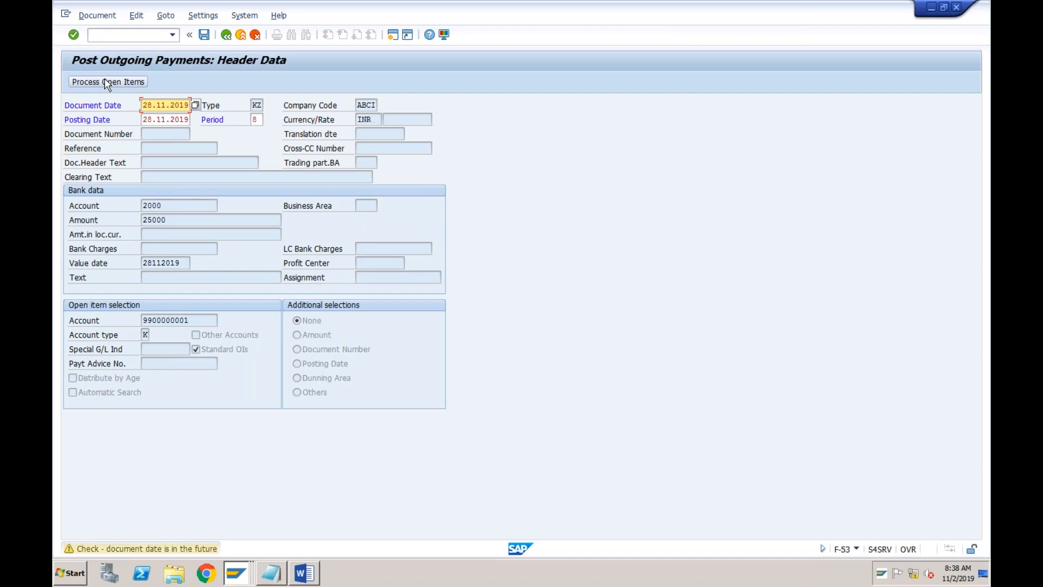
{"action": "left_click", "coordinate": [106, 82]}
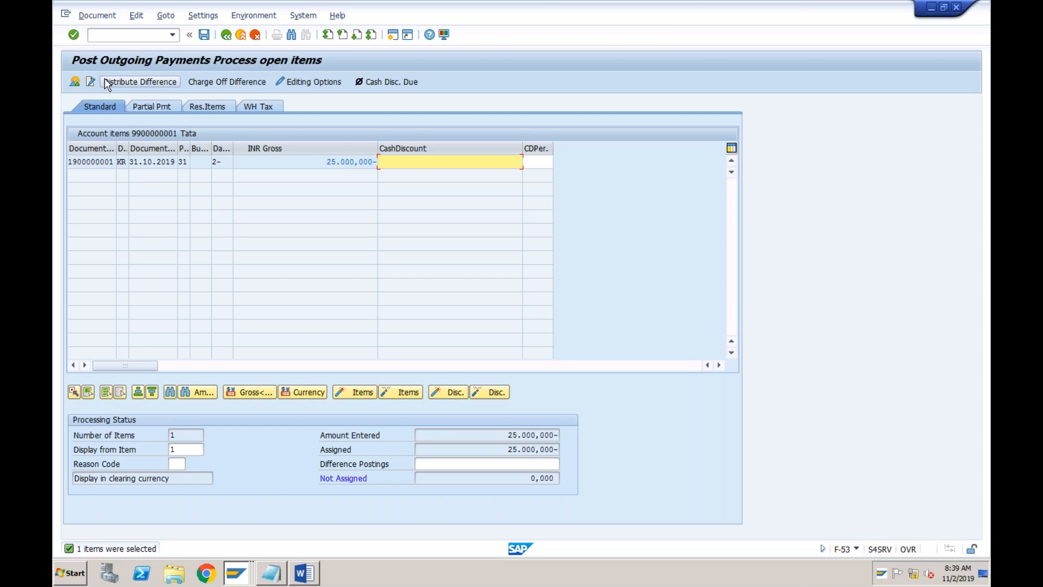
- Deactivate and reactivate the invoice line's assignment, and post the outgoing payment
{"action": "double_click", "coordinate": [352, 162]}
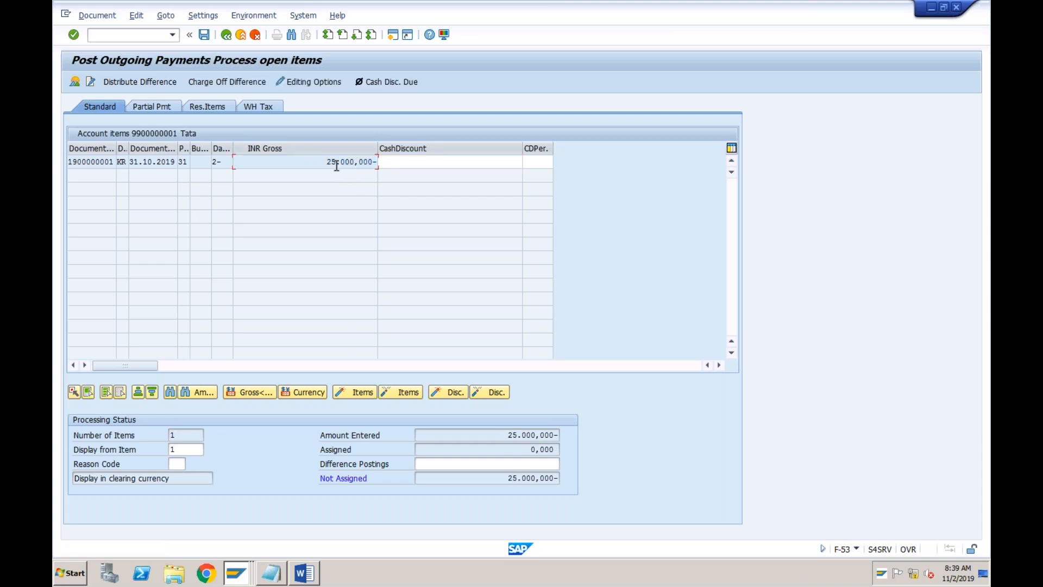
{"action": "double_click", "coordinate": [352, 162]}
{"action": "left_click", "coordinate": [204, 35]}
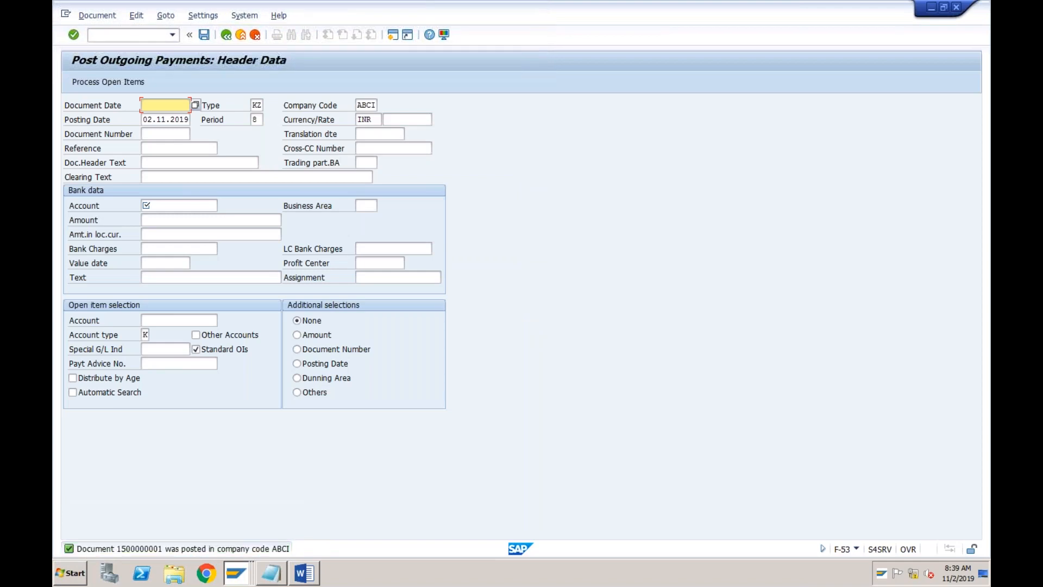
- Run transaction /nfk10n for vendor Tata, company code ABCI, fiscal year 2019, and examine the total and period 8 balances
{"action": "left_click", "coordinate": [172, 35]}
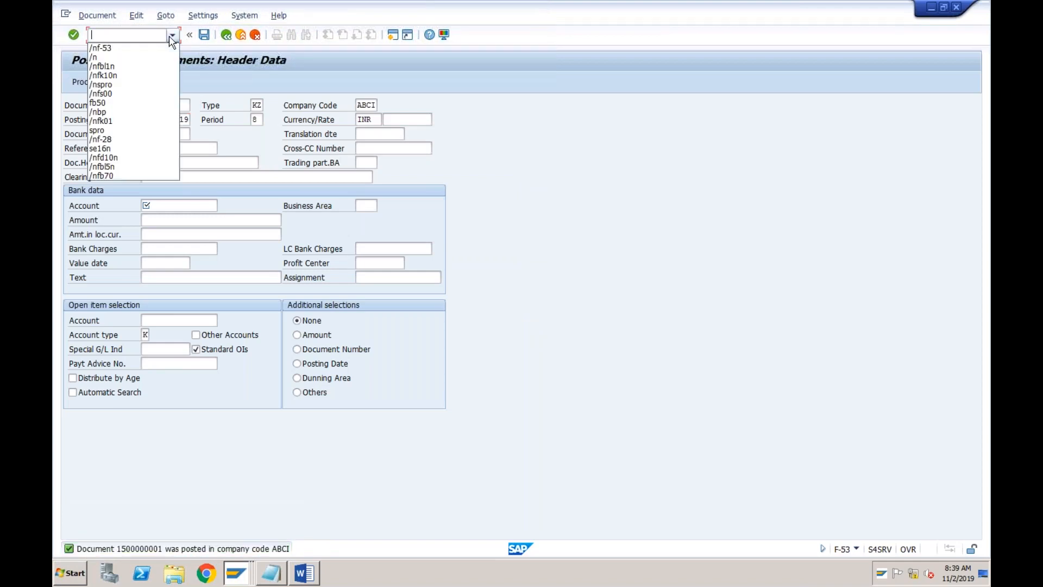
{"action": "left_click", "coordinate": [127, 76]}
{"action": "key", "text": "Return"}
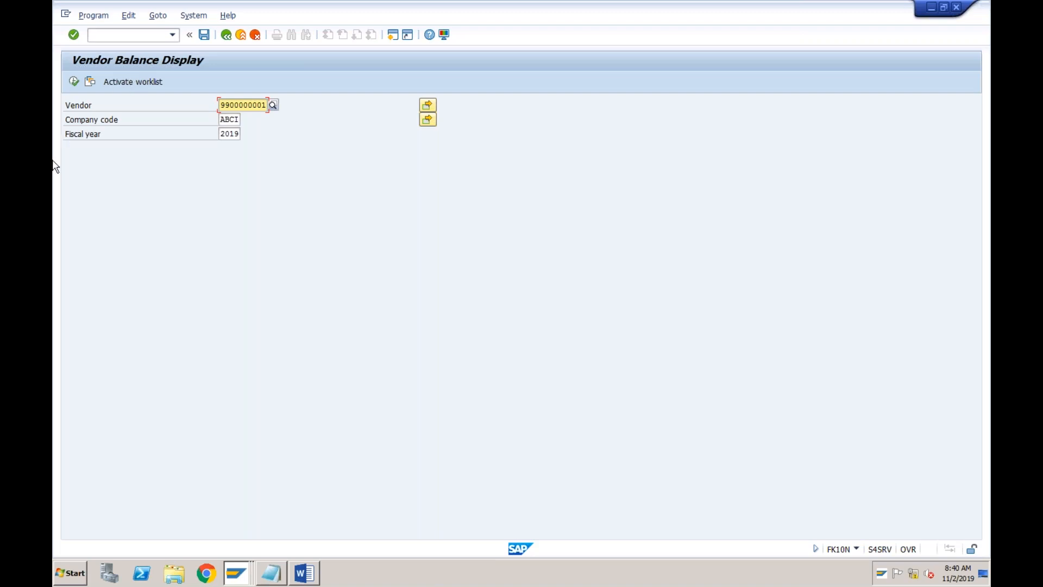
{"action": "left_click", "coordinate": [73, 81]}
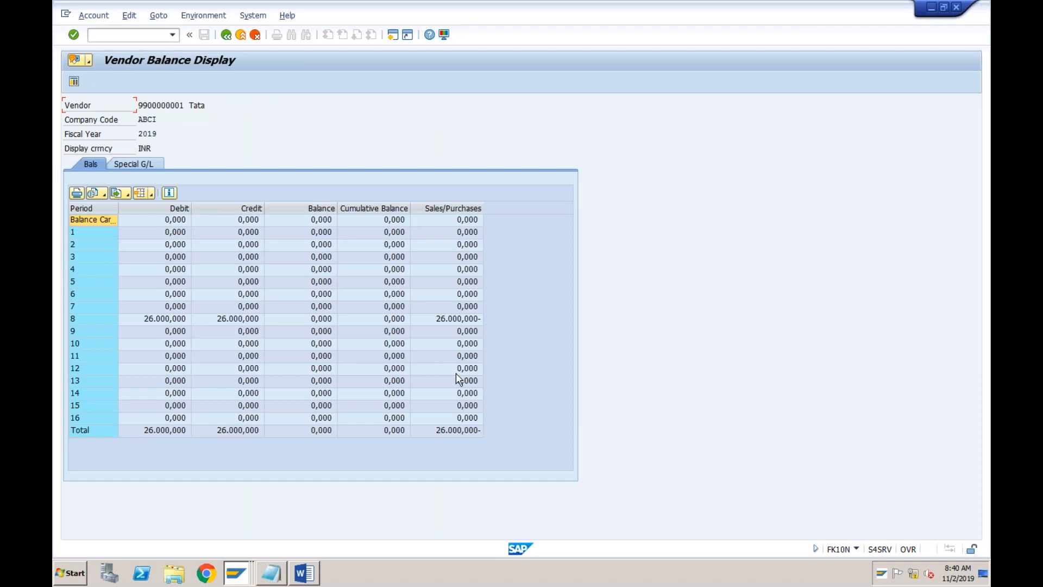
{"action": "left_click", "coordinate": [398, 432]}
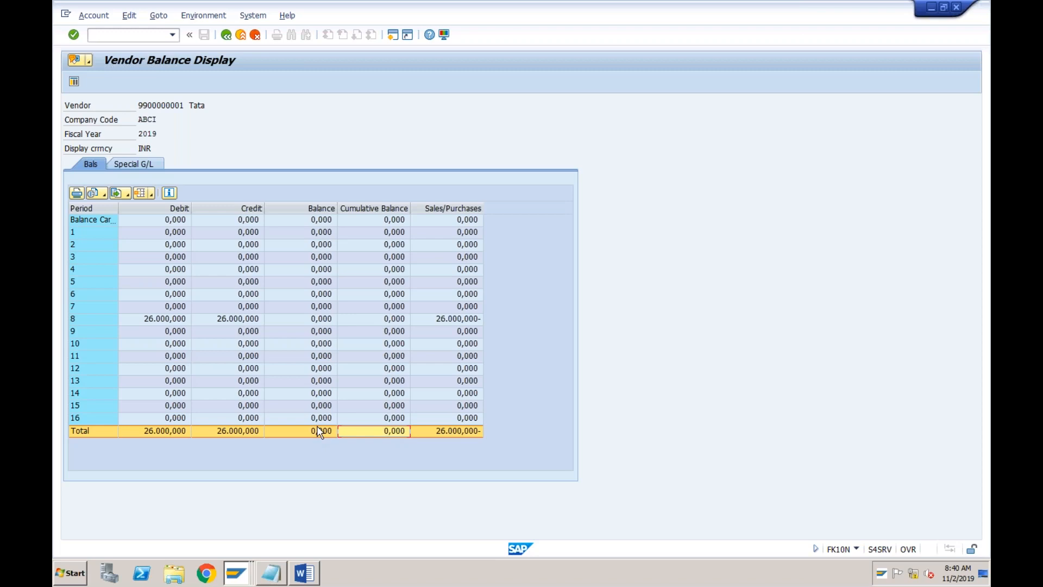
{"action": "left_click", "coordinate": [244, 321]}
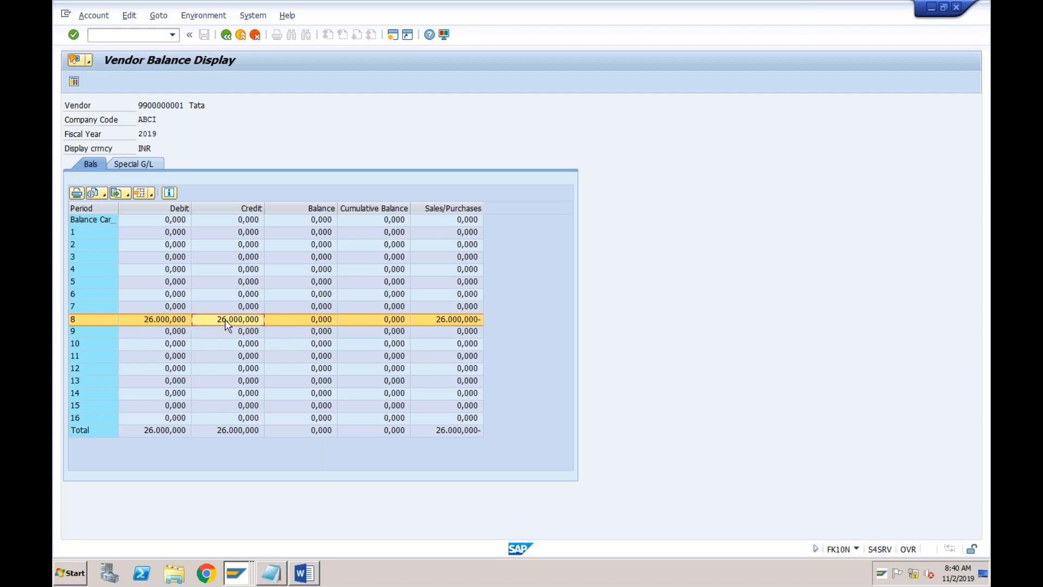
{"action": "left_click", "coordinate": [174, 322]}
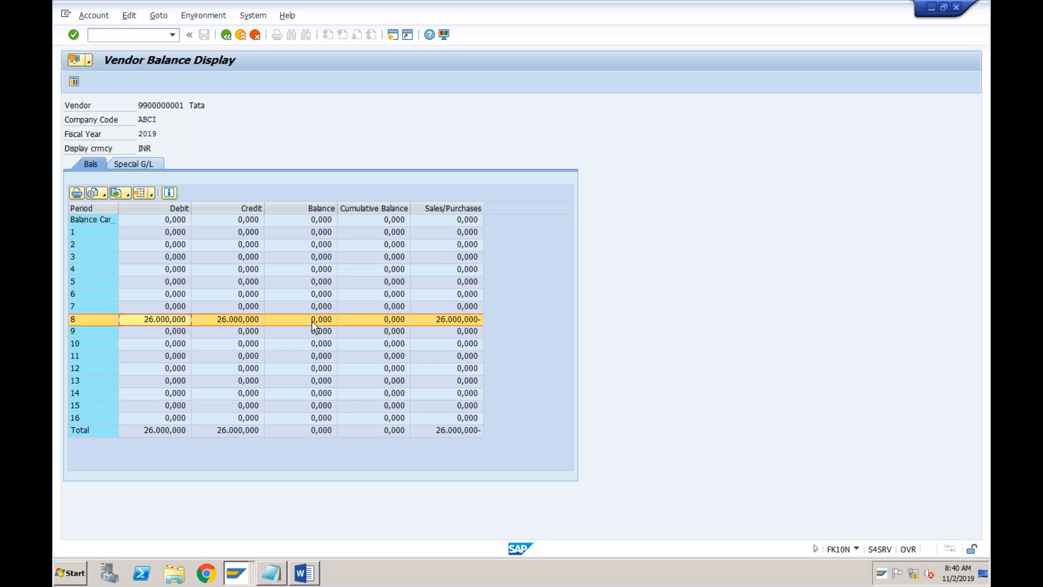
- Examine the line items behind period 8's credit, debit and balance amounts, returning to the balance display after each
{"action": "double_click", "coordinate": [248, 325]}
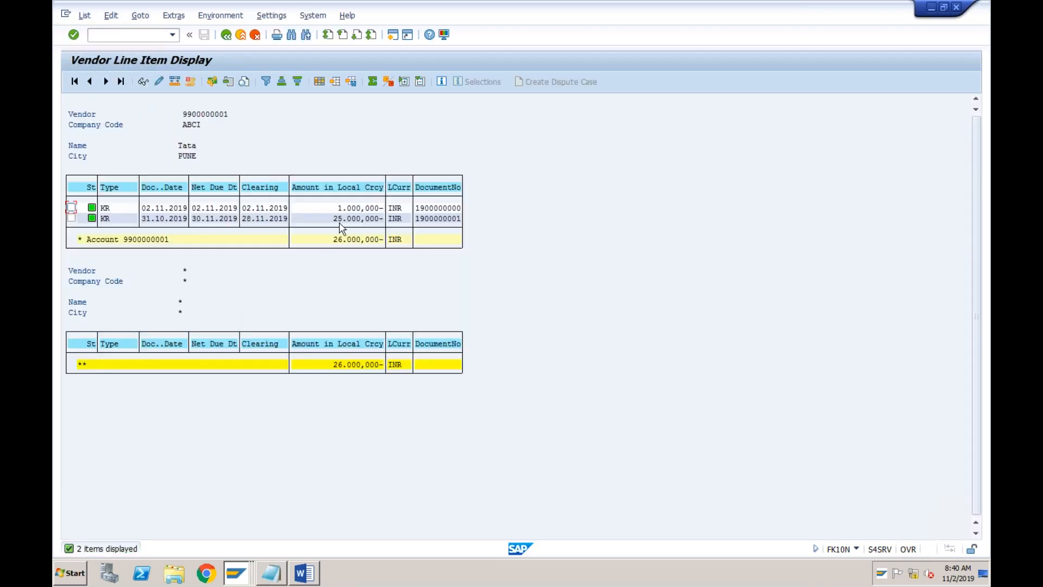
{"action": "left_click", "coordinate": [226, 35]}
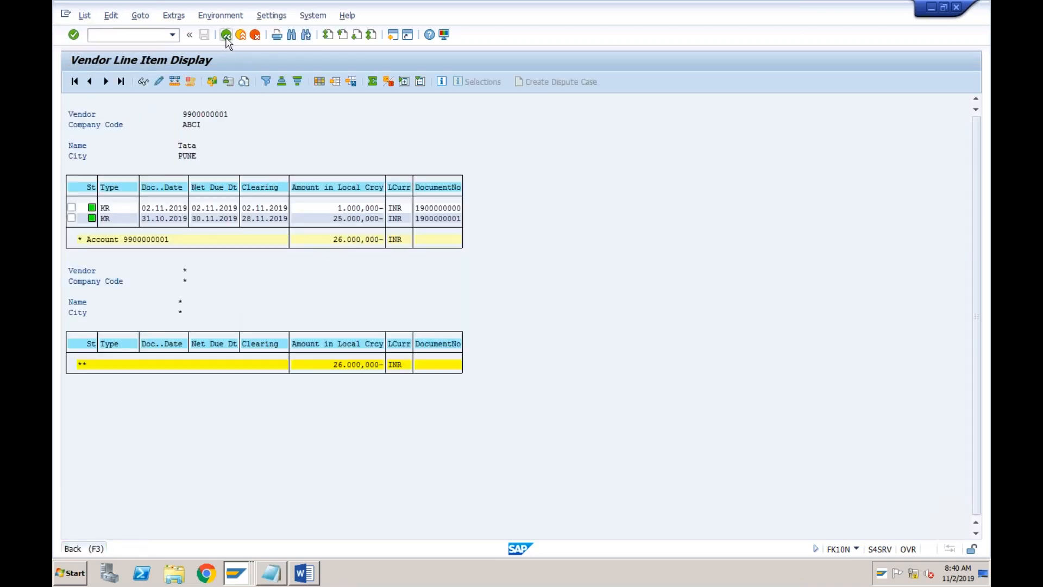
{"action": "double_click", "coordinate": [165, 320]}
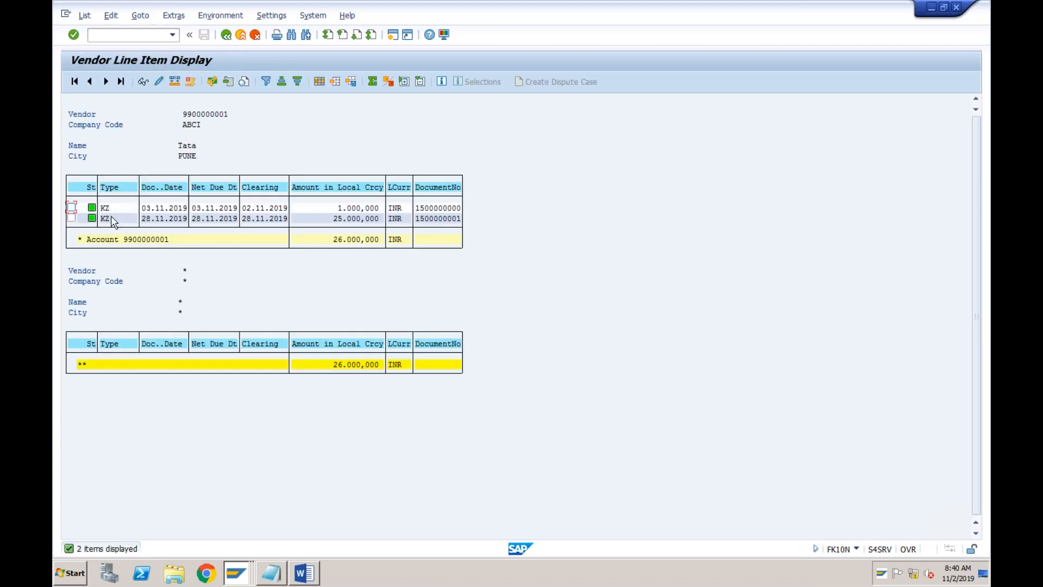
{"action": "left_click", "coordinate": [226, 35]}
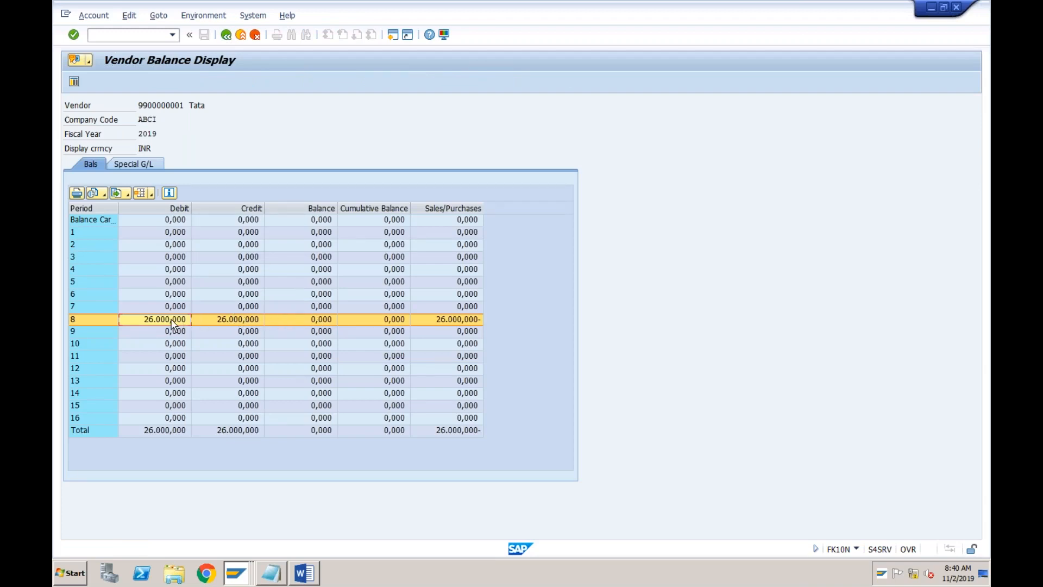
{"action": "double_click", "coordinate": [289, 318]}
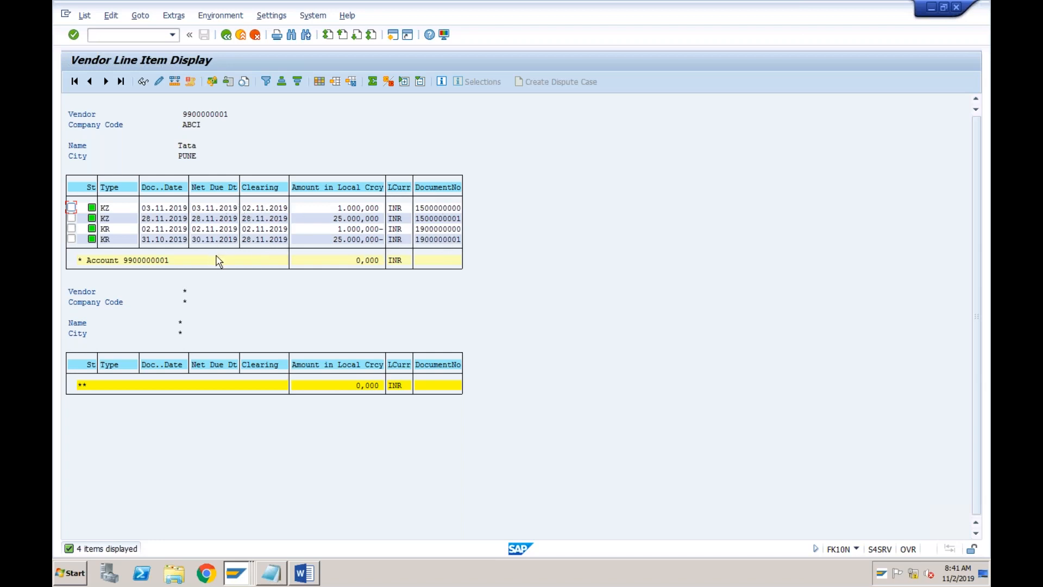
{"action": "left_click", "coordinate": [344, 220]}
{"action": "left_click", "coordinate": [227, 35]}
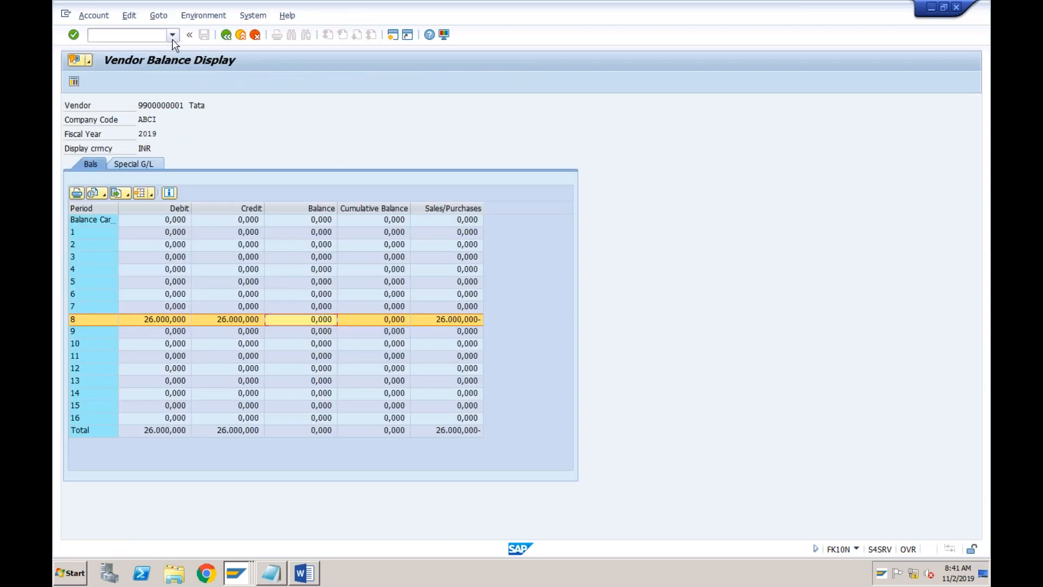
- Run transaction /nfbl1n, list the vendor's open items at key date 02.11.2019 and return to the selection screen
{"action": "left_click", "coordinate": [172, 36]}
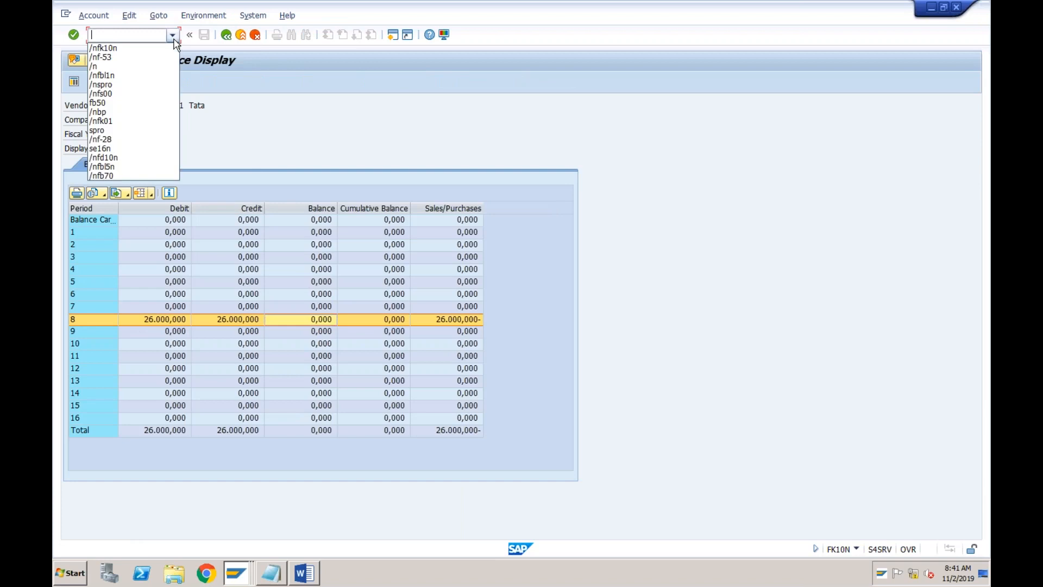
{"action": "left_click", "coordinate": [121, 77]}
{"action": "key", "text": "Return"}
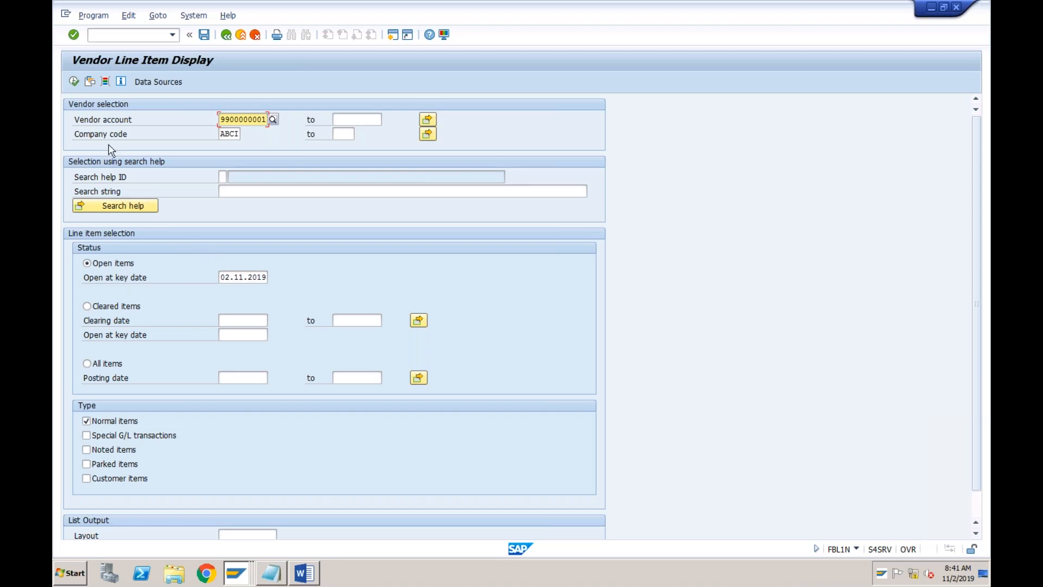
{"action": "left_click", "coordinate": [74, 84]}
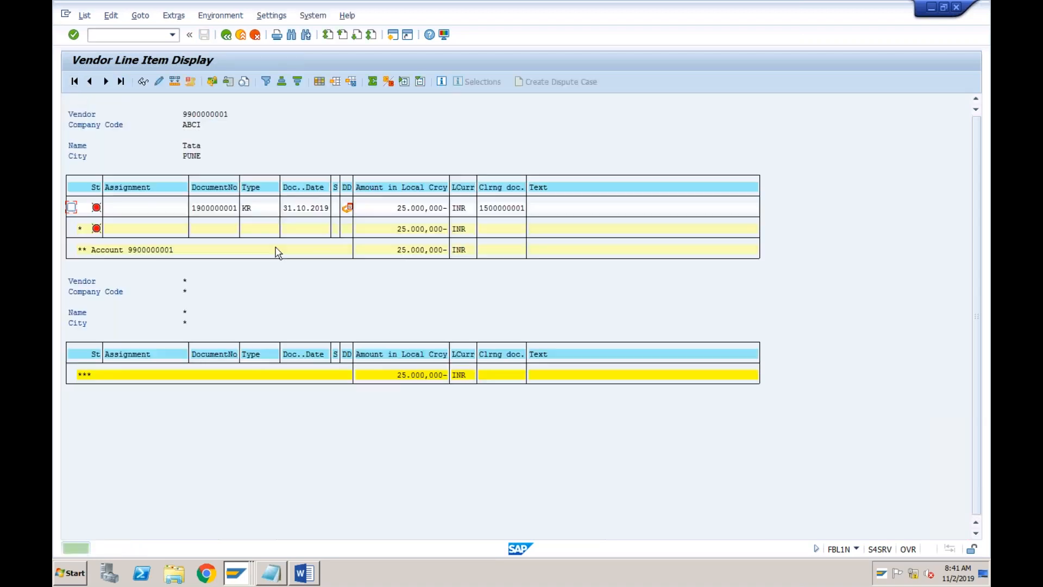
{"action": "left_click", "coordinate": [427, 212]}
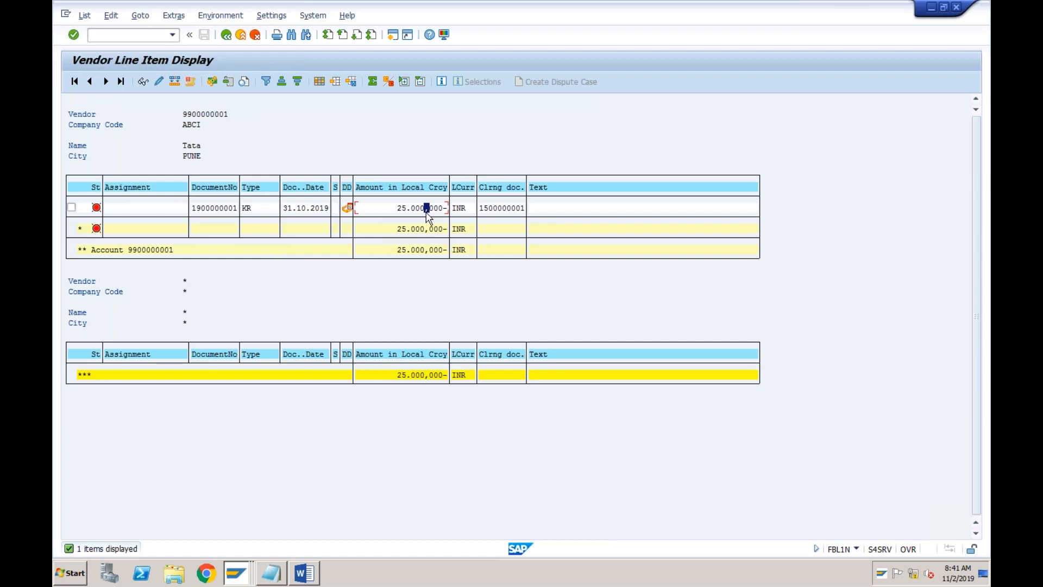
{"action": "left_click", "coordinate": [226, 34]}
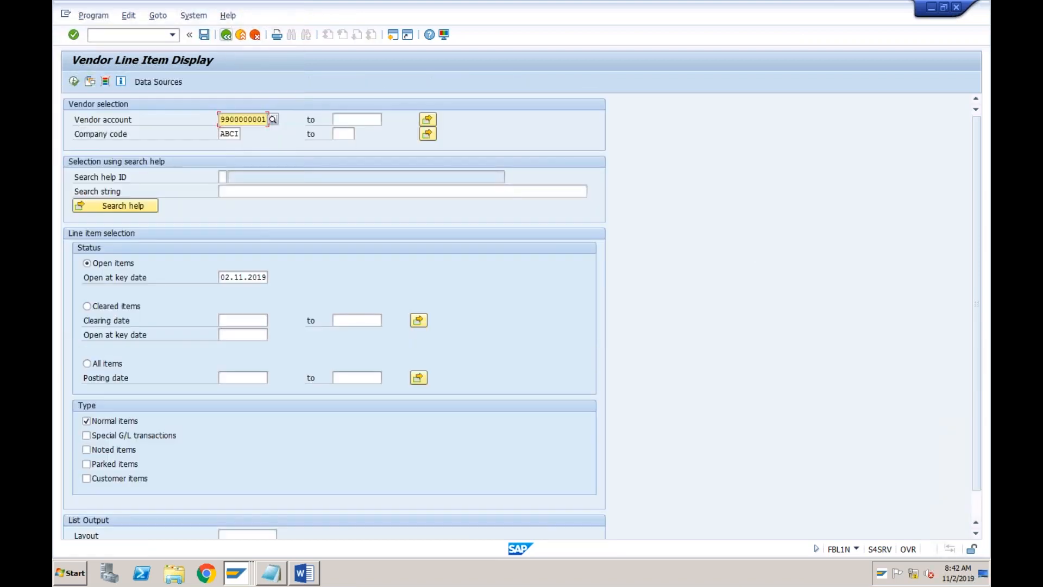
- List the vendor's open items at key date 28.11.2019, and list them again with an earlier key date
{"action": "left_click", "coordinate": [234, 280]}
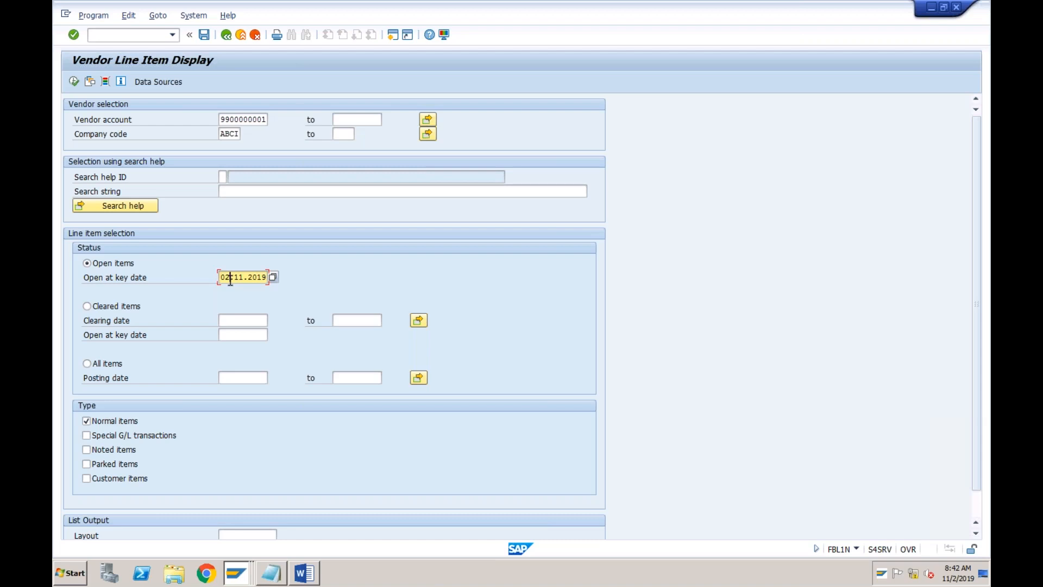
{"action": "type", "text": "28"}
{"action": "left_click", "coordinate": [74, 82]}
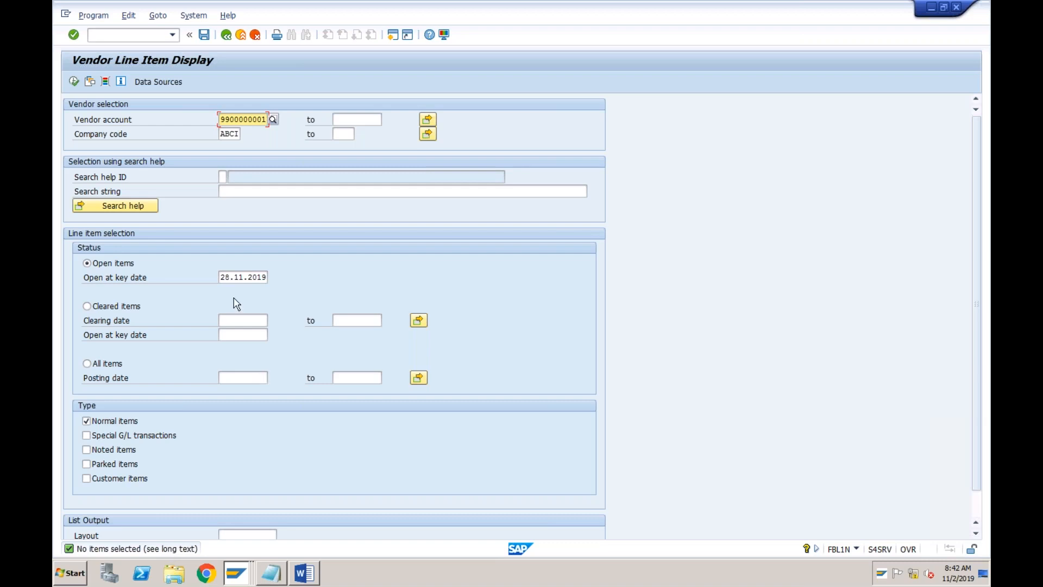
{"action": "left_click", "coordinate": [228, 279]}
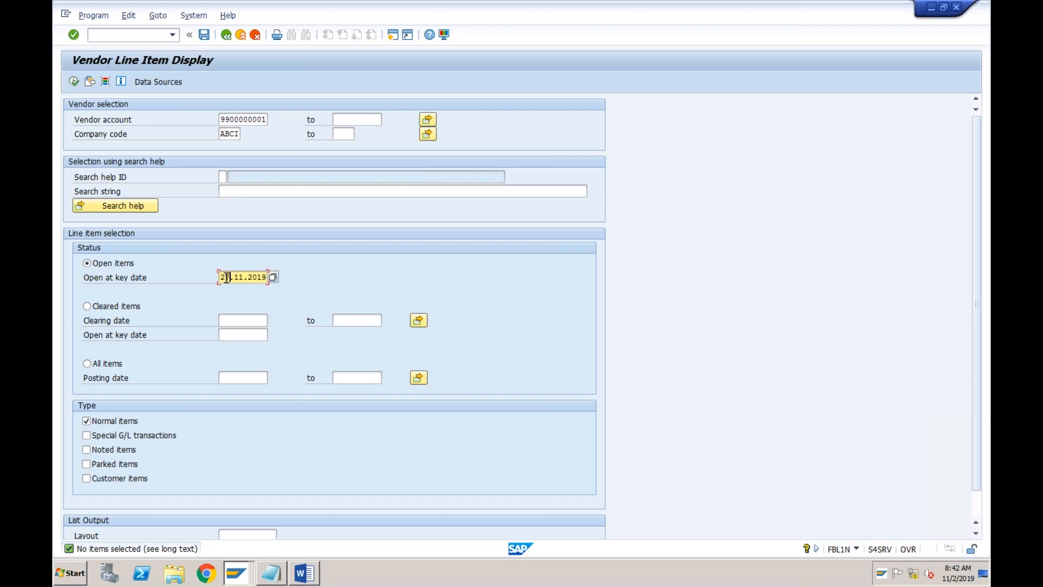
{"action": "left_click", "coordinate": [74, 83]}
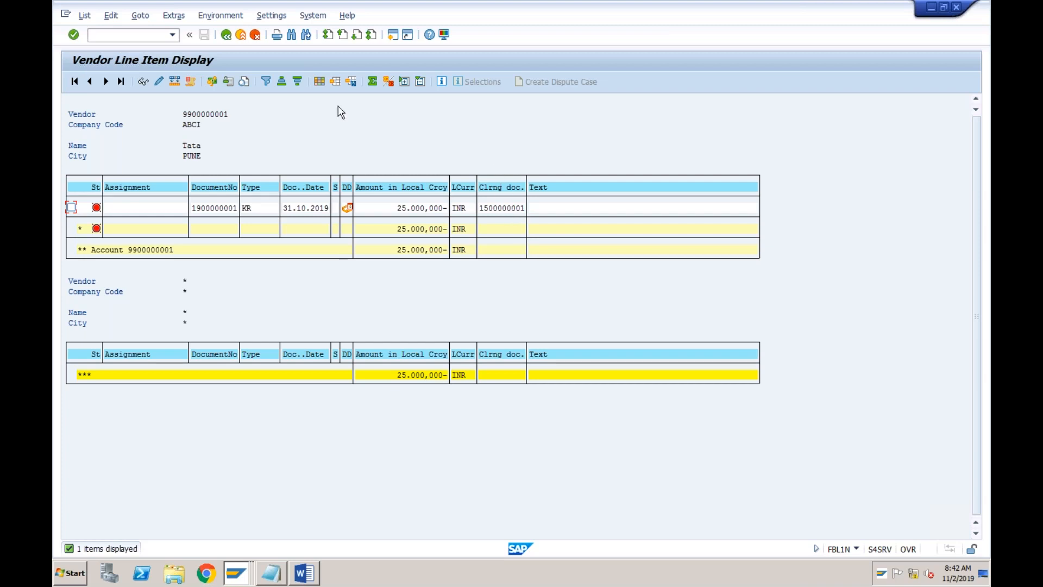
- Find the hidden Clearing Date field by searching for "clearing" and add it as a column to the line item layout
{"action": "left_click", "coordinate": [322, 82]}
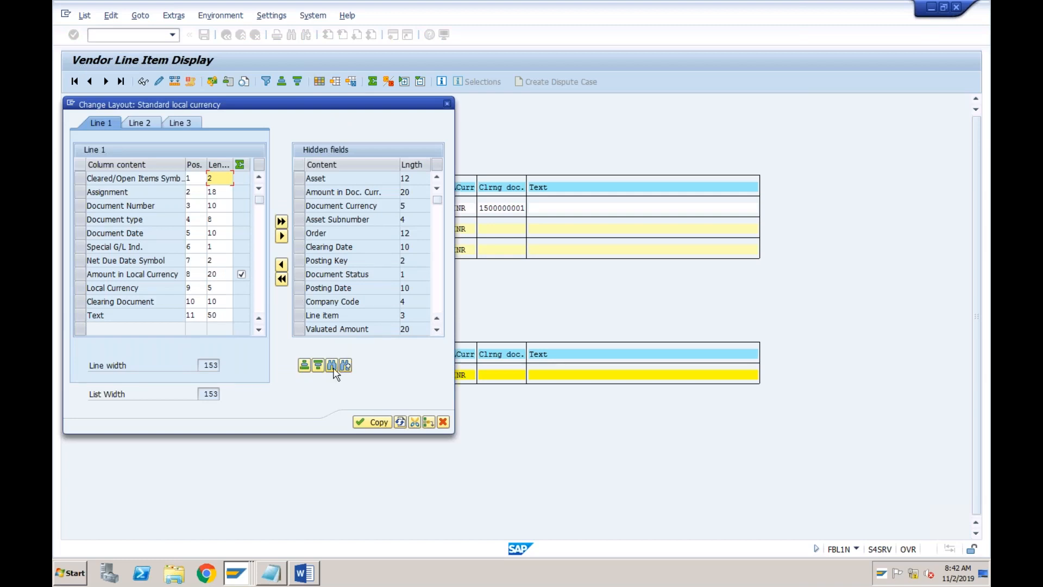
{"action": "left_click", "coordinate": [333, 369]}
{"action": "type", "text": "clearing"}
{"action": "key", "text": "Return"}
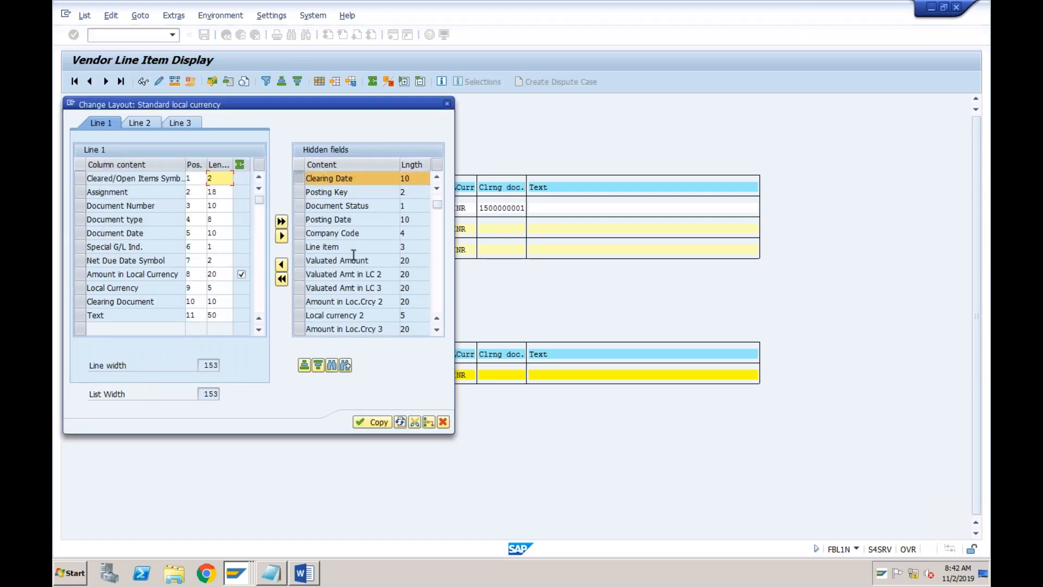
{"action": "left_click", "coordinate": [282, 265]}
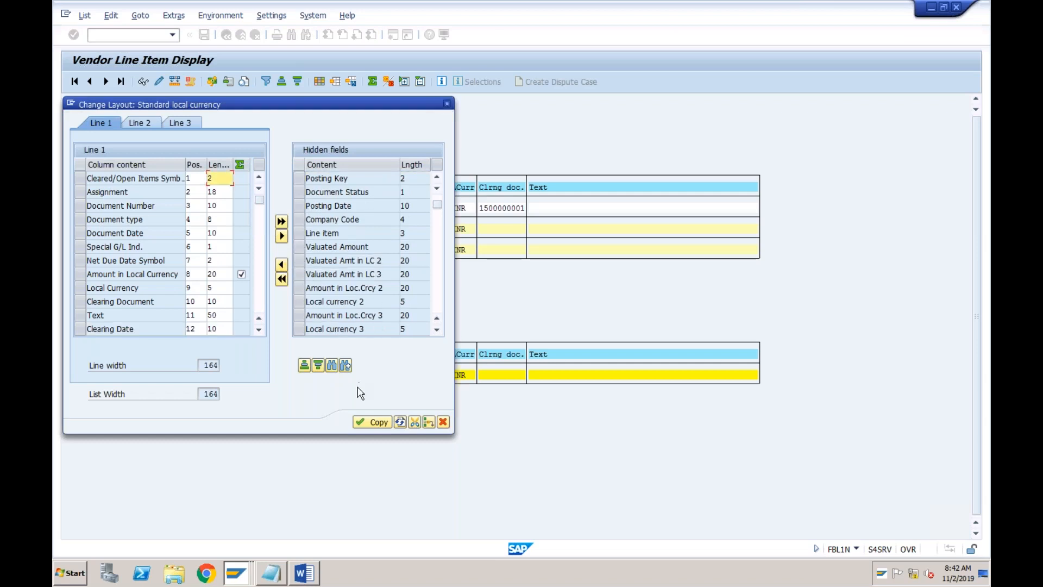
{"action": "left_click", "coordinate": [361, 423]}
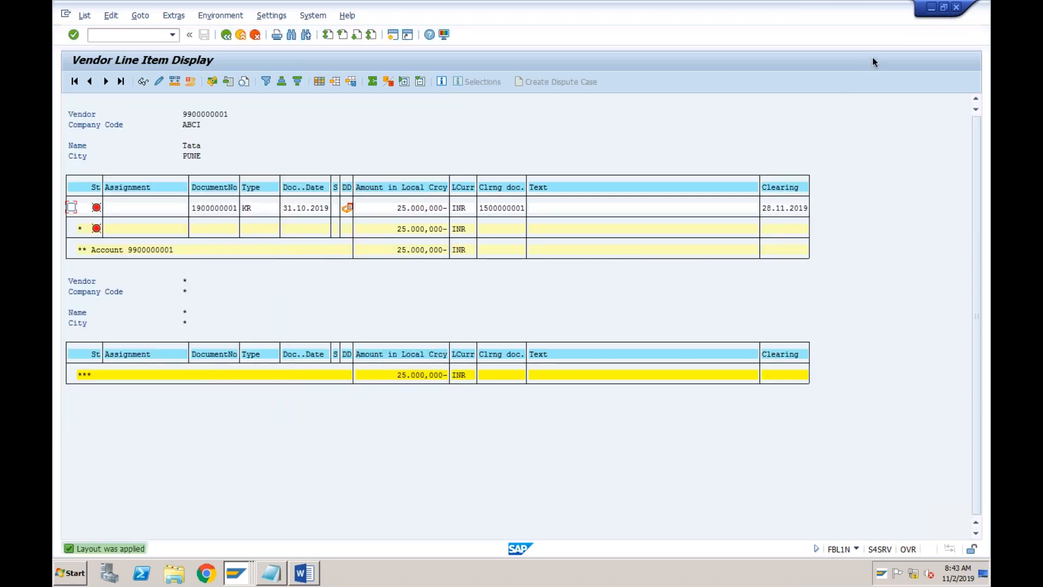
{"action": "left_click", "coordinate": [796, 208]}
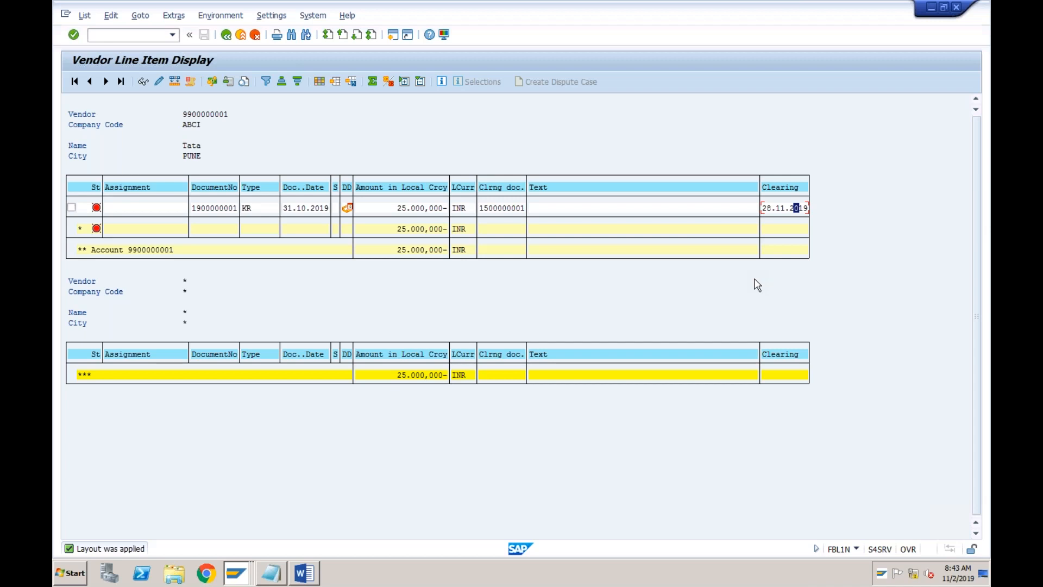
- Find the hidden Net Due Date field by searching for "due" and add it as a column to the line item layout
{"action": "left_click", "coordinate": [321, 82]}
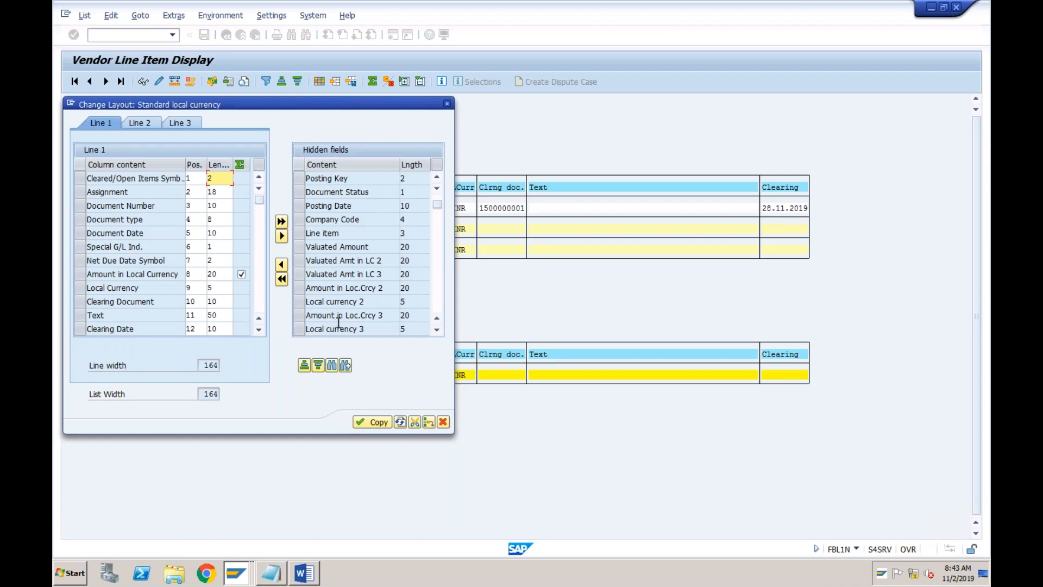
{"action": "left_click", "coordinate": [332, 365]}
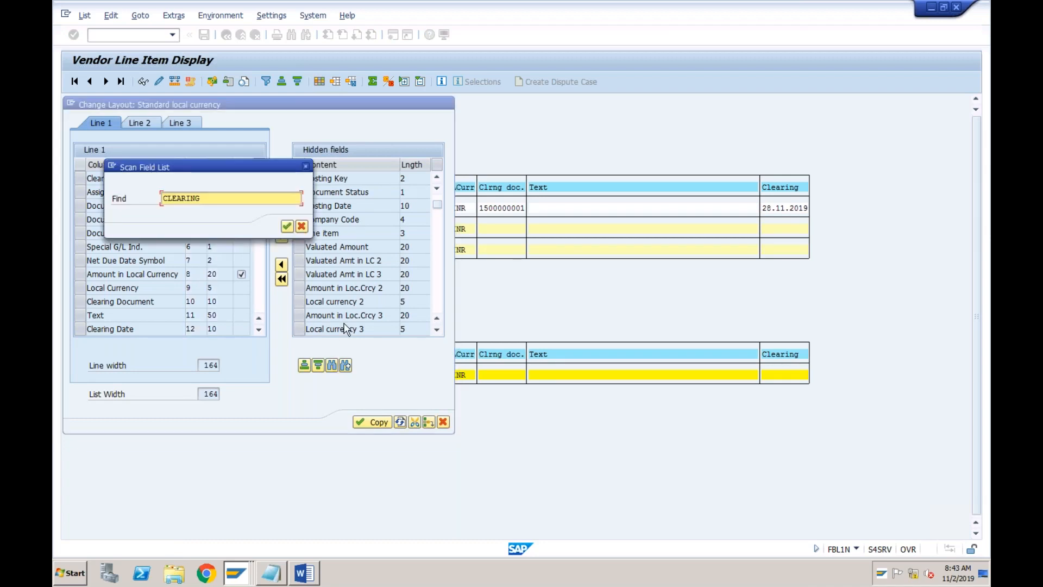
{"action": "left_click", "coordinate": [218, 200]}
{"action": "key", "text": "BackSpace"}
{"action": "key", "text": "BackSpace"}
{"action": "key", "text": "BackSpace"}
{"action": "key", "text": "BackSpace"}
{"action": "key", "text": "BackSpace"}
{"action": "key", "text": "BackSpace"}
{"action": "key", "text": "BackSpace"}
{"action": "key", "text": "BackSpace"}
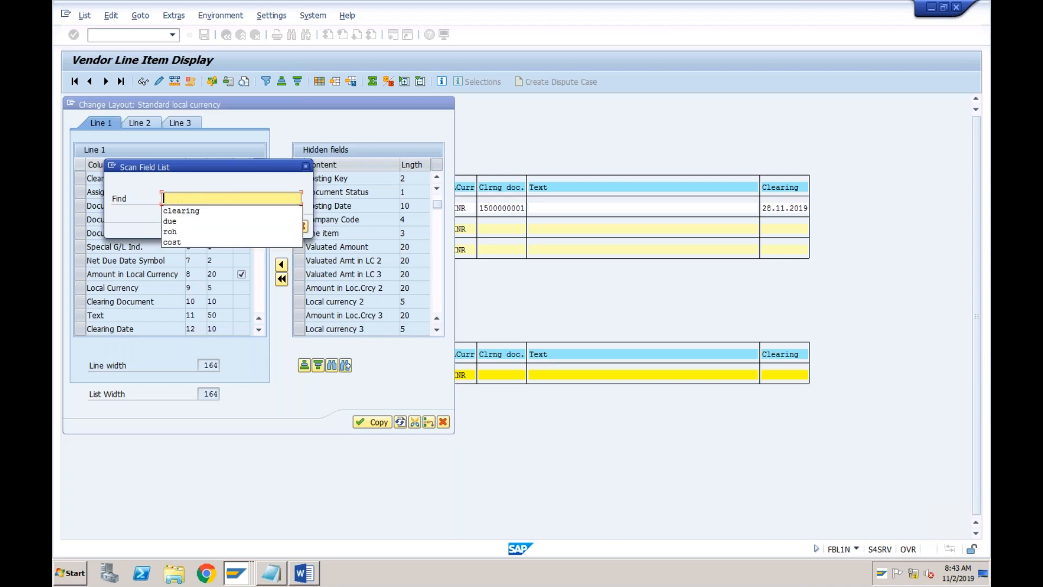
{"action": "type", "text": "due"}
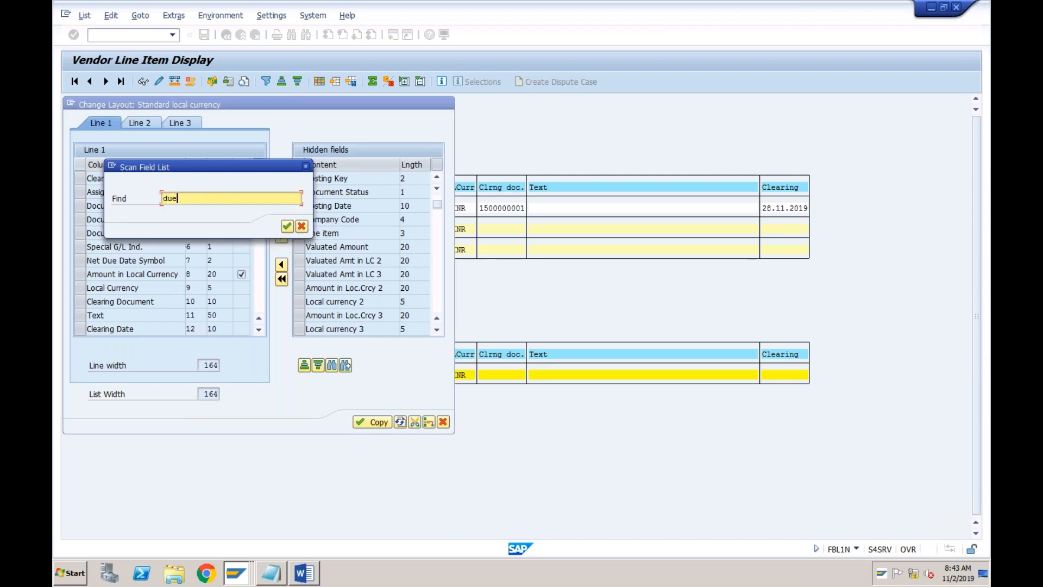
{"action": "left_click", "coordinate": [286, 226]}
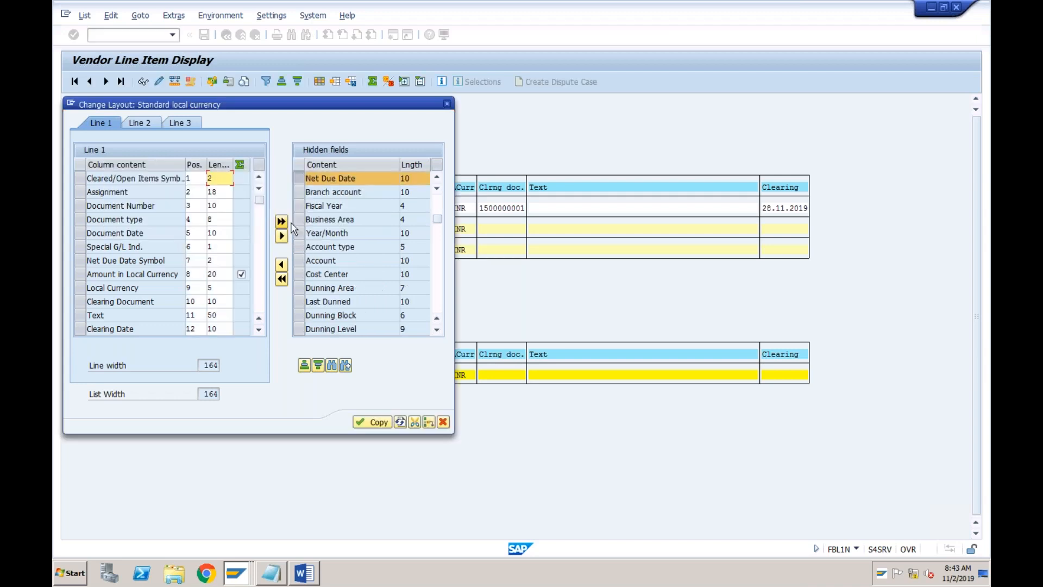
{"action": "left_click", "coordinate": [281, 265]}
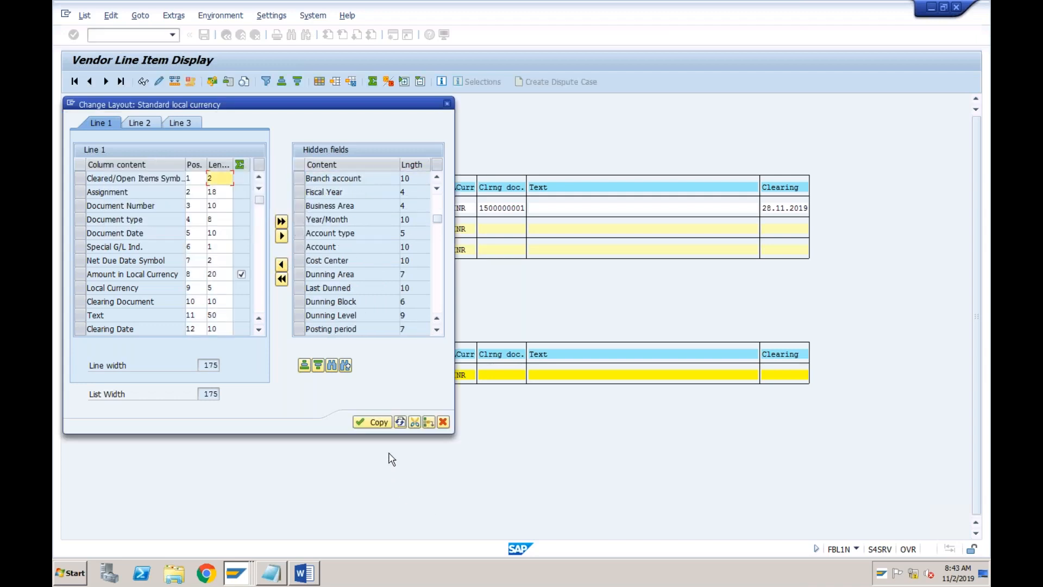
{"action": "left_click", "coordinate": [377, 422]}
{"action": "left_click", "coordinate": [833, 208]}
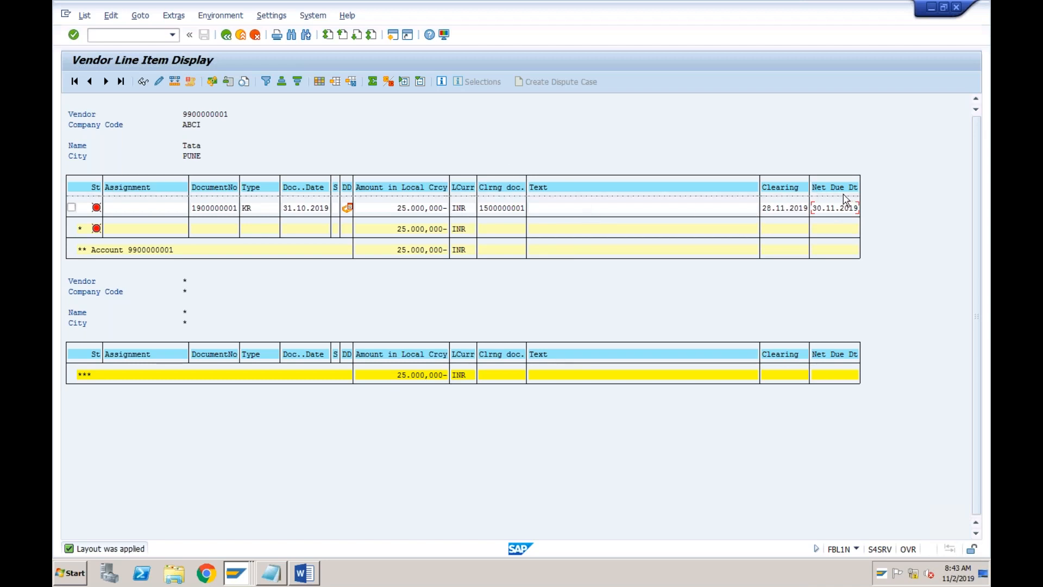
- Save the changed line item layout under a new name made of a slash and a person's first name
{"action": "left_click", "coordinate": [352, 83]}
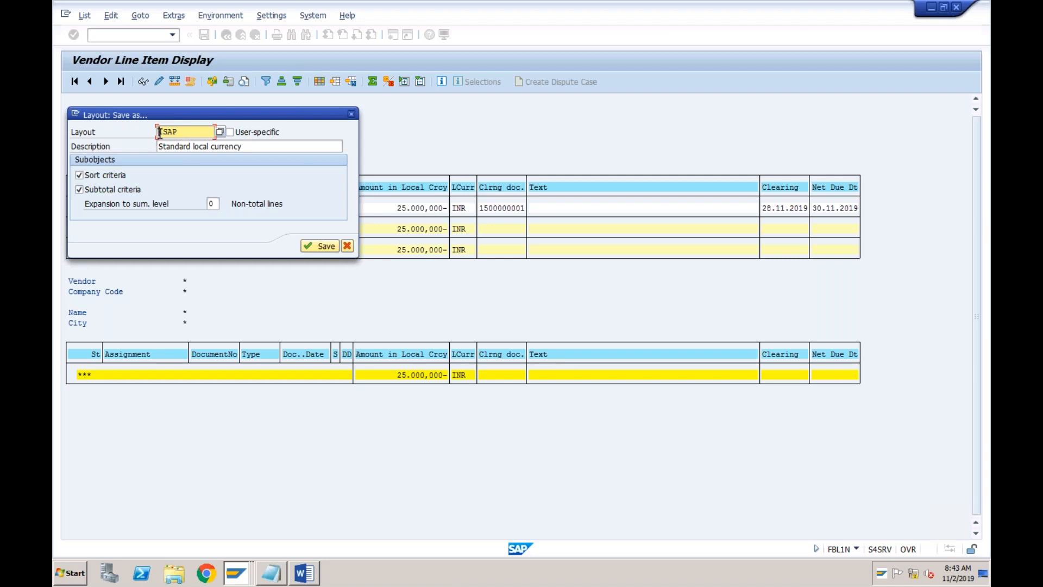
{"action": "type", "text": "/vikram"}
{"action": "left_click", "coordinate": [315, 247]}
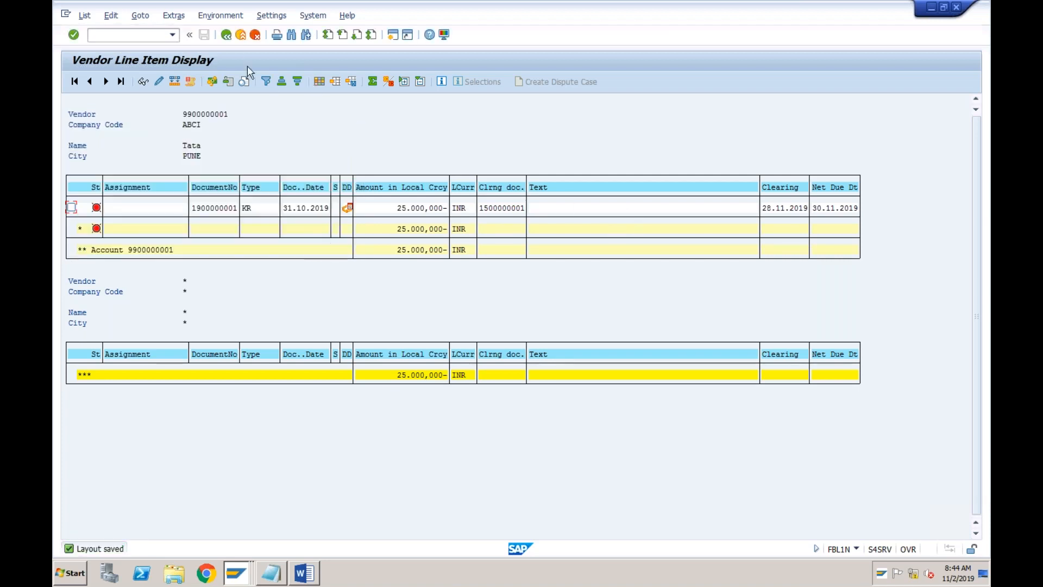
- List the vendor's open items again from the selection screen and apply the newly saved custom layout
{"action": "left_click", "coordinate": [241, 36]}
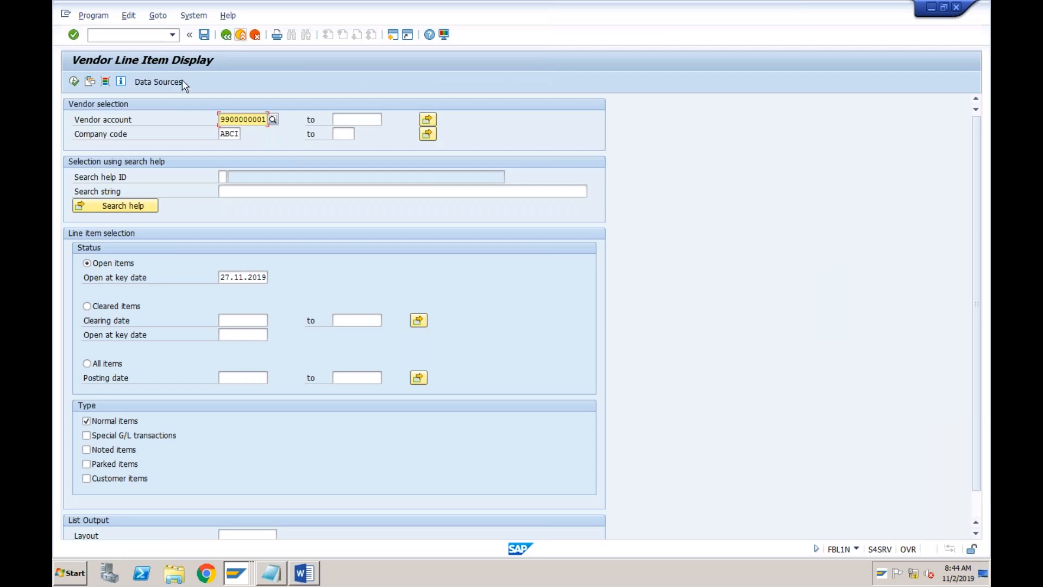
{"action": "left_click", "coordinate": [74, 81]}
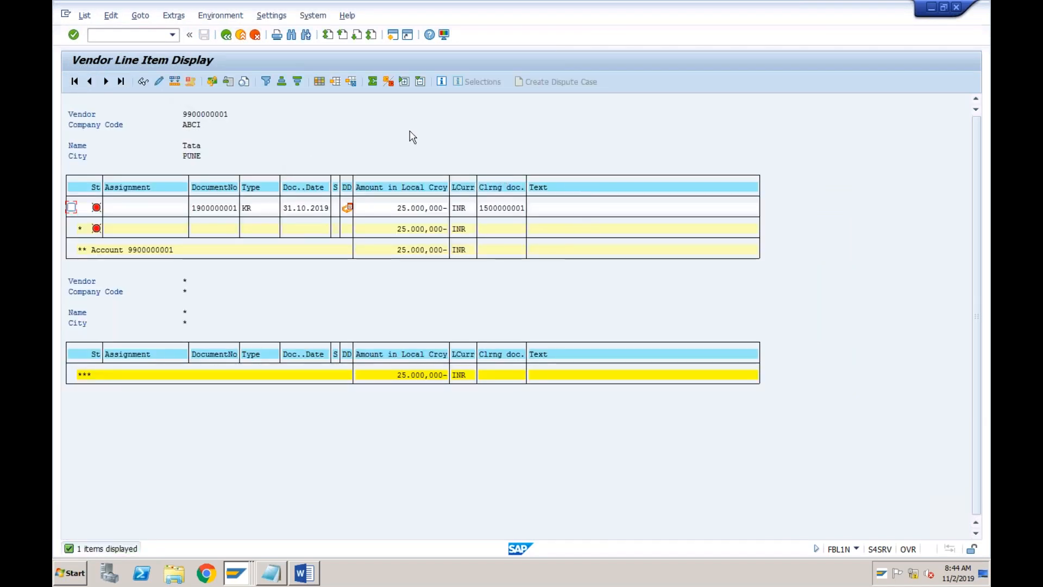
{"action": "left_click", "coordinate": [336, 82]}
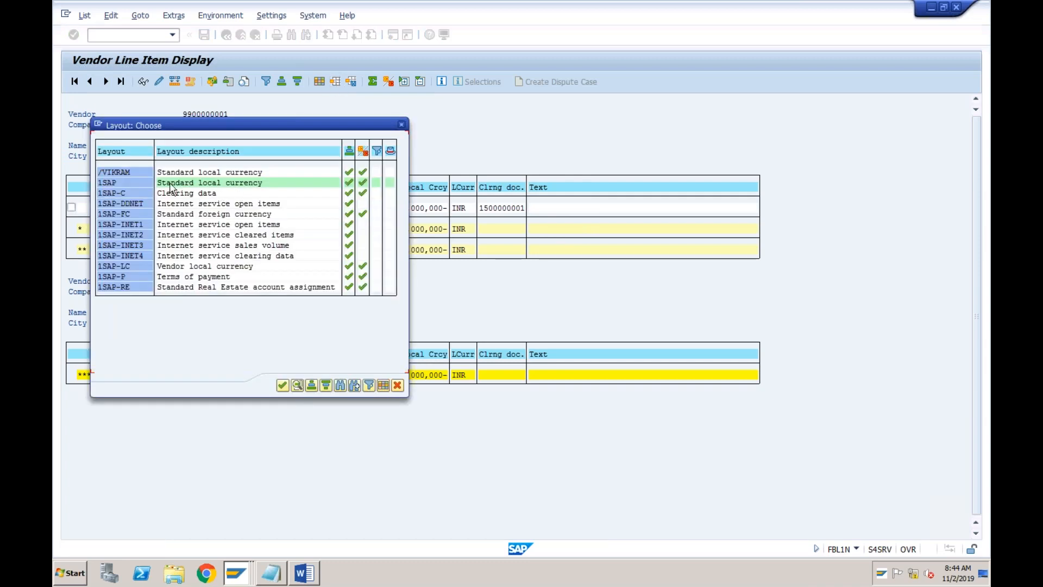
{"action": "left_click", "coordinate": [127, 174]}
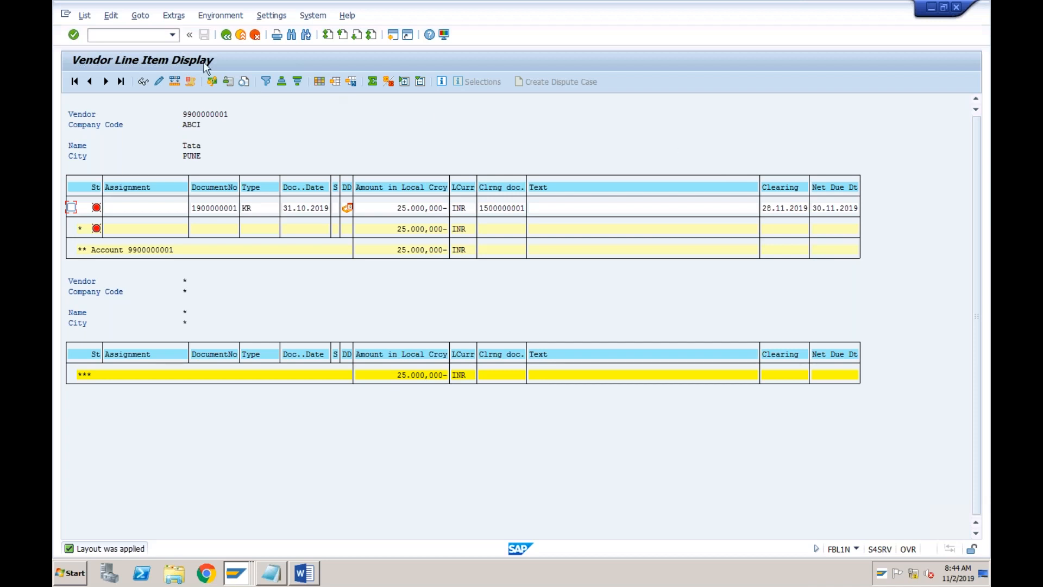
- Run transaction /nbp and start creating a new business partner of the Organization type
{"action": "left_click", "coordinate": [157, 36]}
{"action": "type", "text": "bp"}
{"action": "type", "text": "/n"}
{"action": "key", "text": "Return"}
{"action": "left_click", "coordinate": [173, 82]}
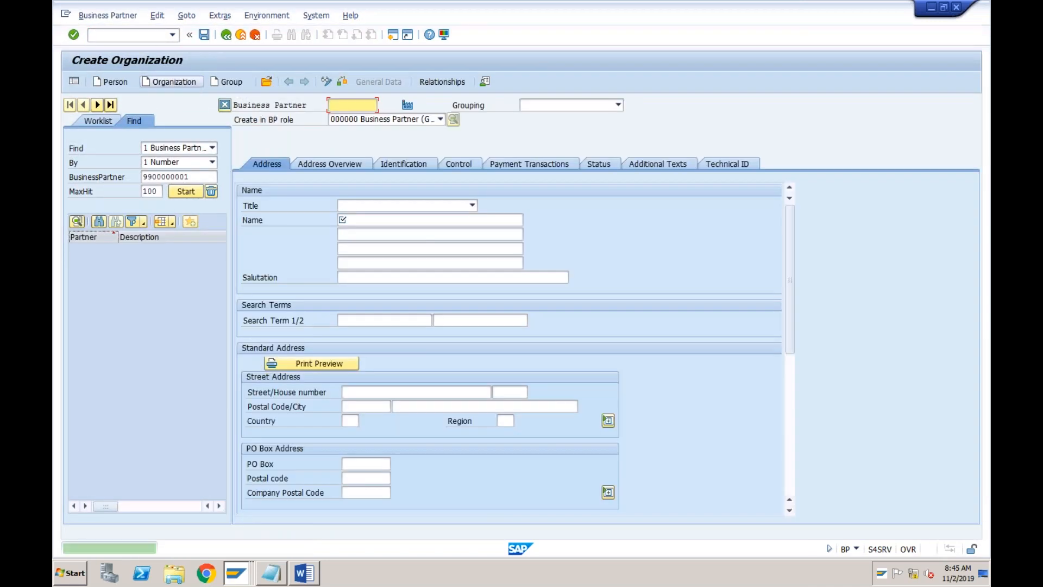
- Set the grouping to ABC1 Domestic and create the business partner in role FLCU00 FI Customer
{"action": "left_click", "coordinate": [534, 108]}
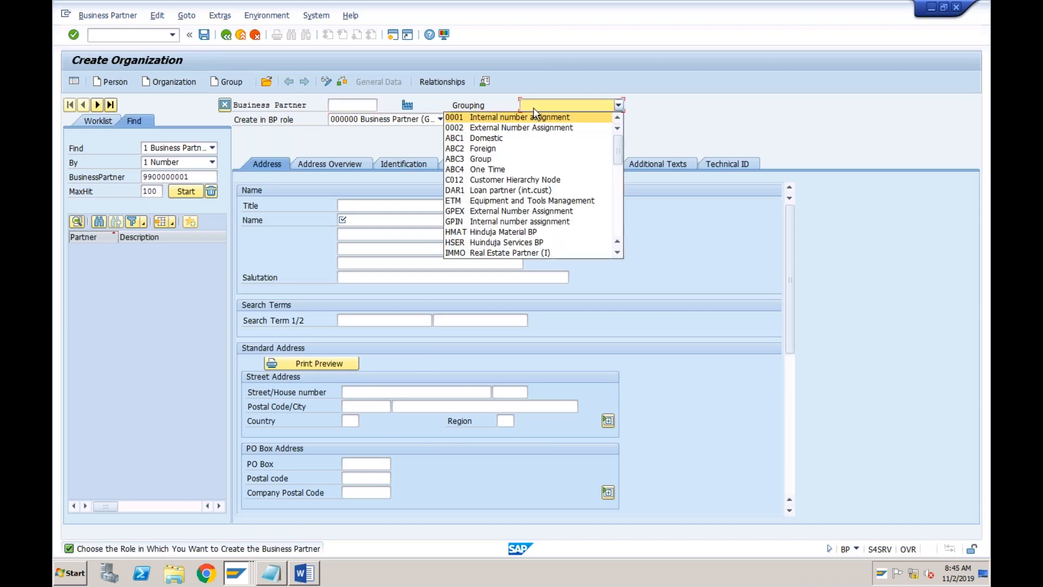
{"action": "left_click", "coordinate": [497, 140]}
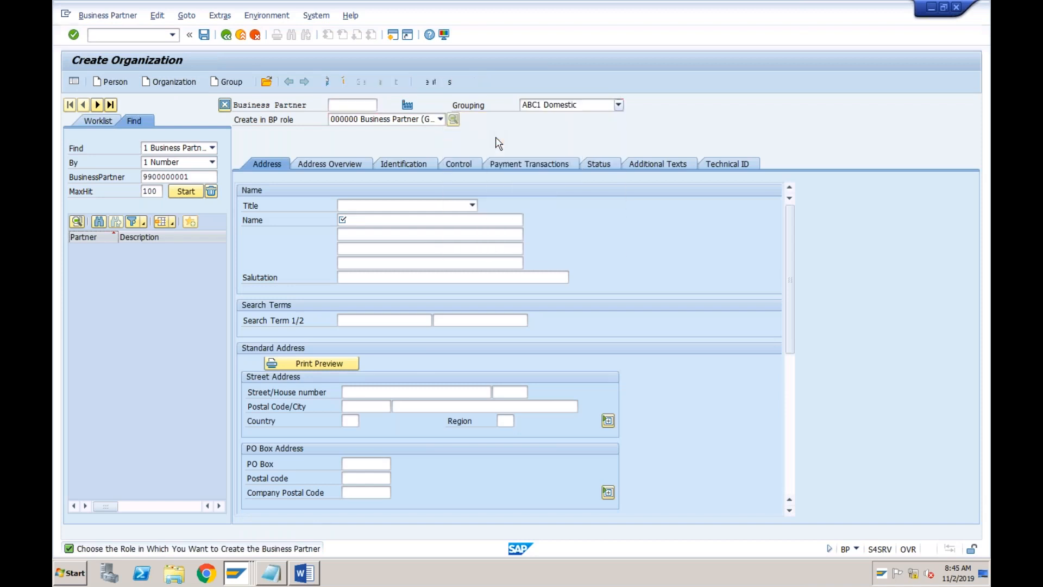
{"action": "left_click", "coordinate": [439, 120]}
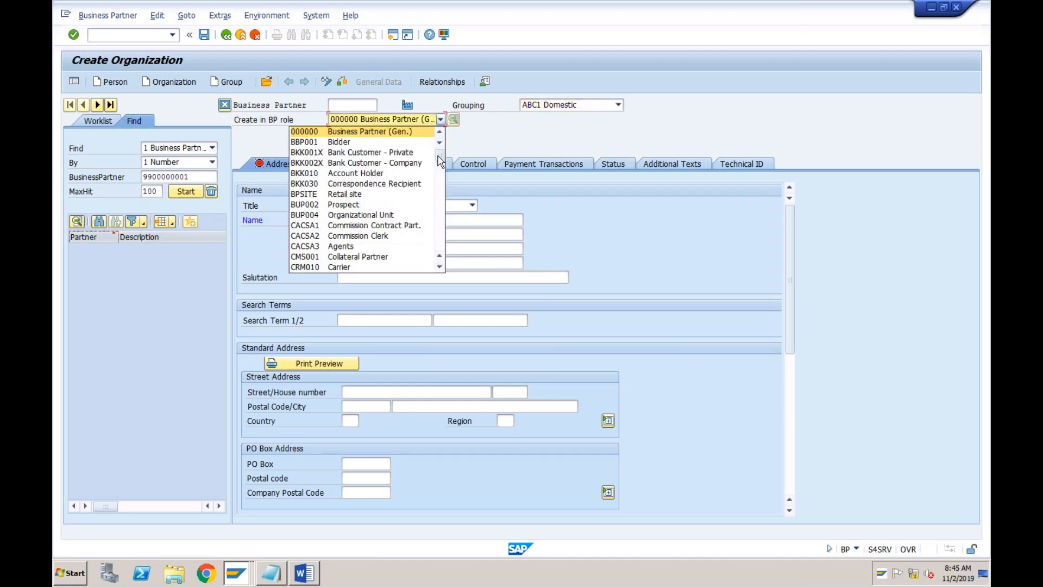
{"action": "left_click", "coordinate": [441, 182]}
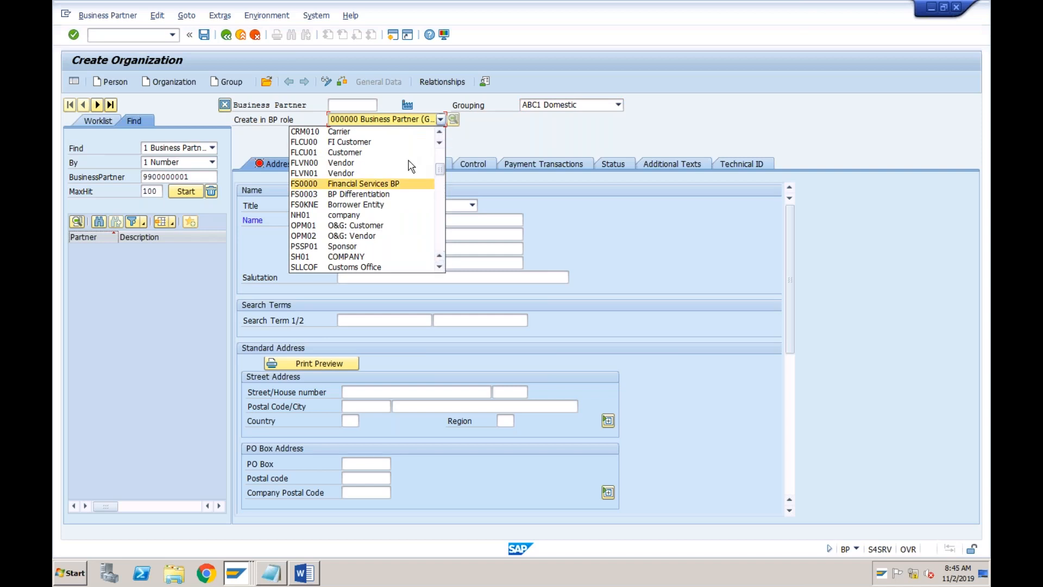
{"action": "left_click", "coordinate": [337, 142]}
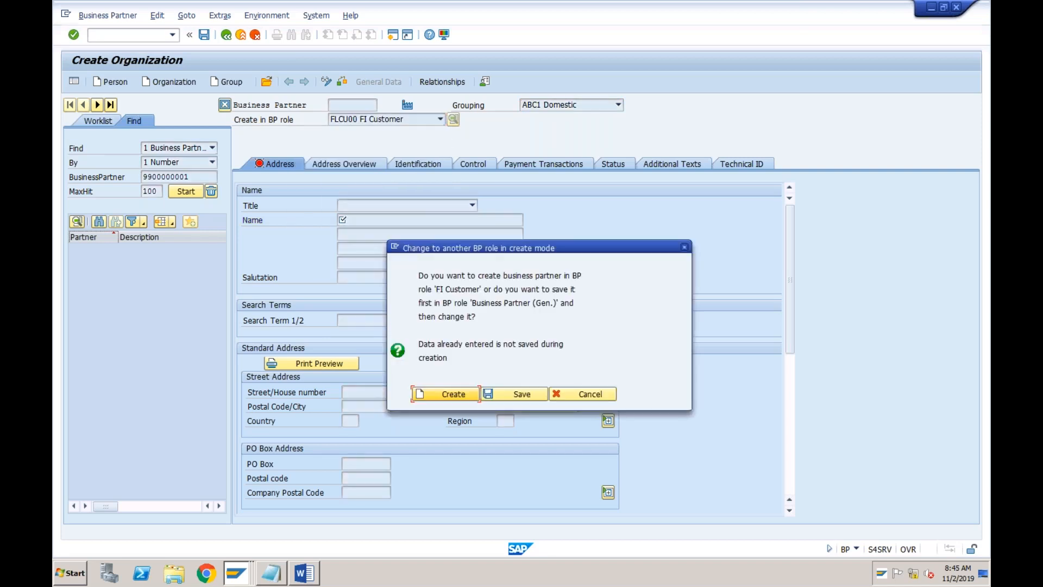
{"action": "left_click", "coordinate": [443, 393]}
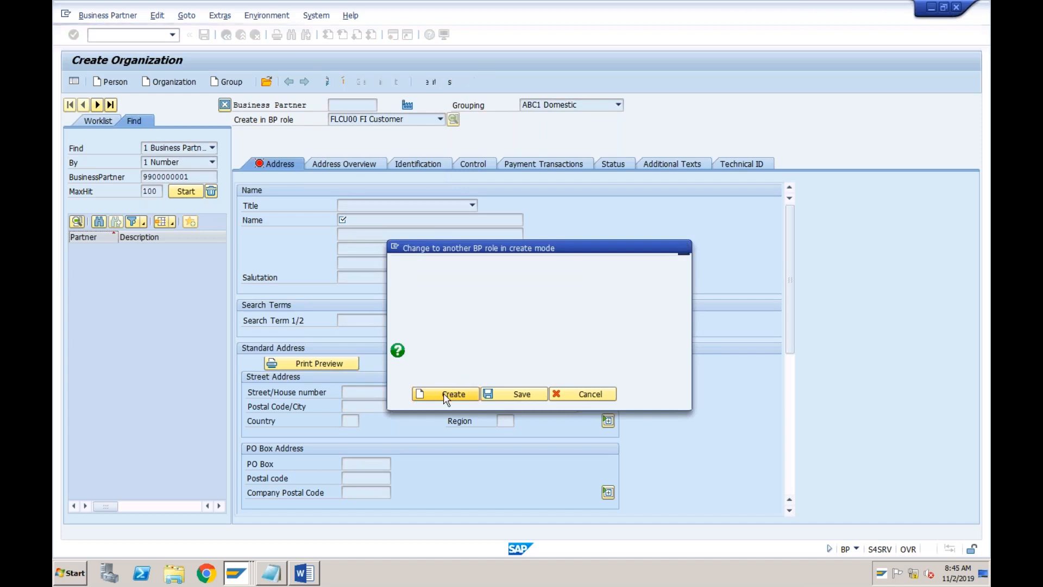
- Set title 0003 Company, enter Amazon as name and first search term, and change the grouping to ABC2 Foreign
{"action": "left_click", "coordinate": [473, 205]}
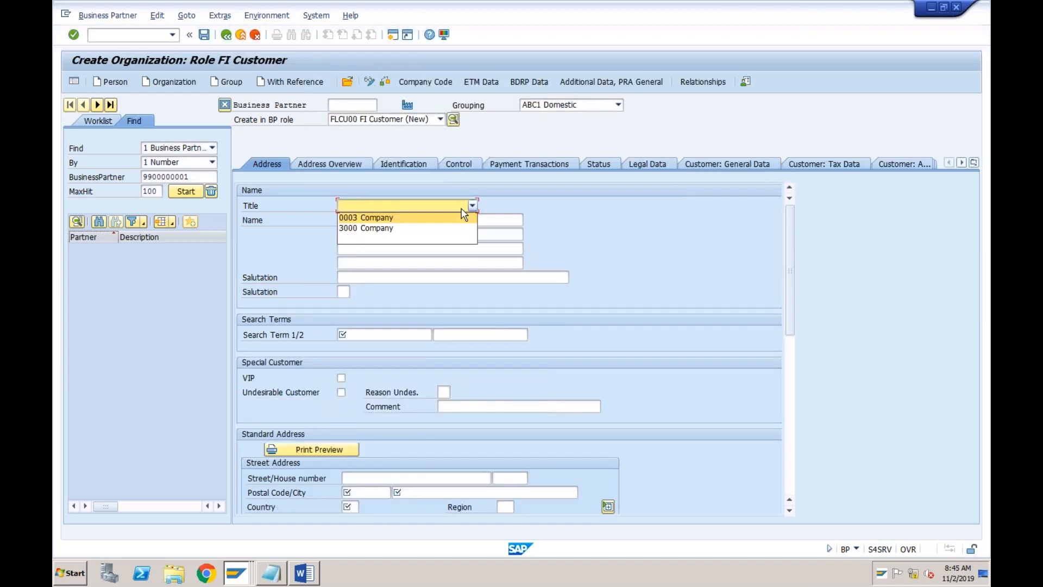
{"action": "left_click", "coordinate": [386, 220]}
{"action": "left_click", "coordinate": [379, 220]}
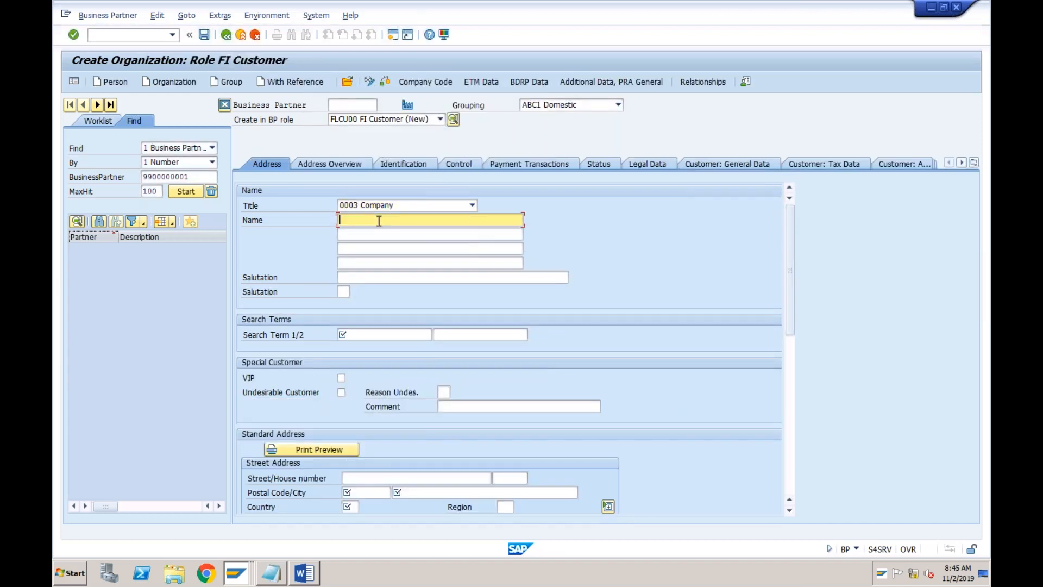
{"action": "type", "text": "Amazon"}
{"action": "left_click", "coordinate": [358, 335]}
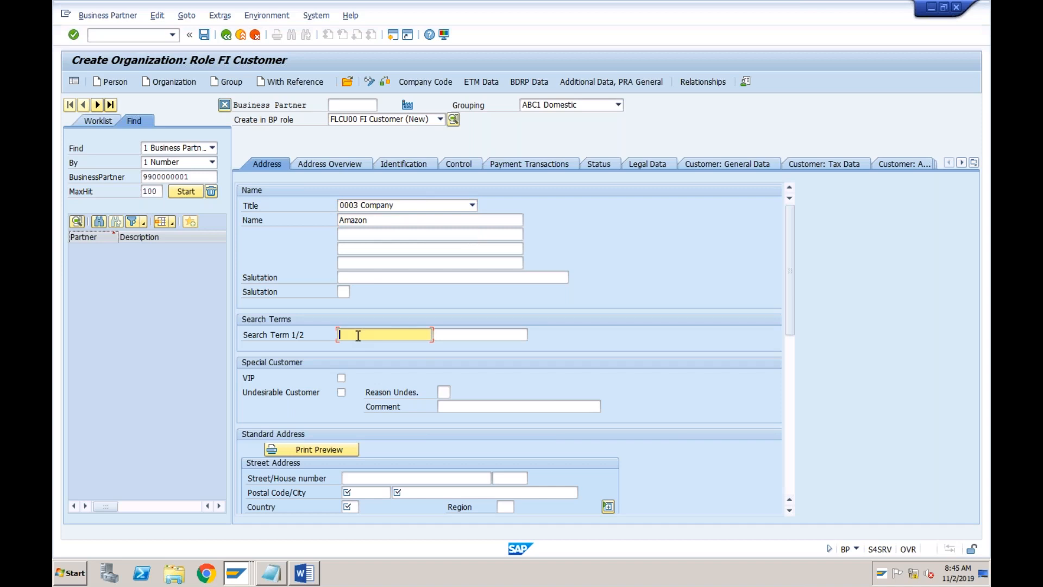
{"action": "type", "text": "Amazon"}
{"action": "left_click", "coordinate": [364, 493]}
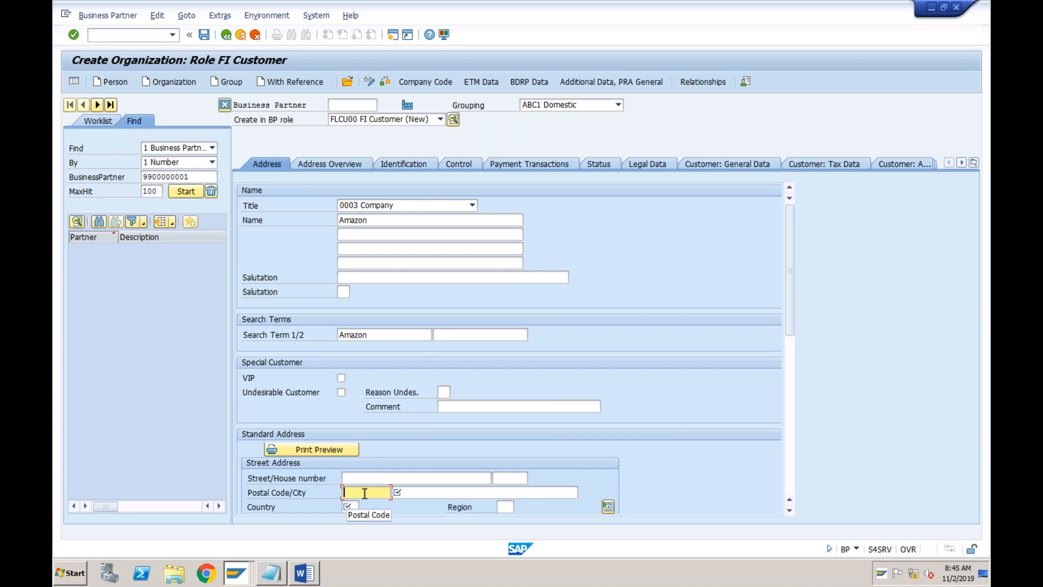
{"action": "left_click", "coordinate": [597, 111]}
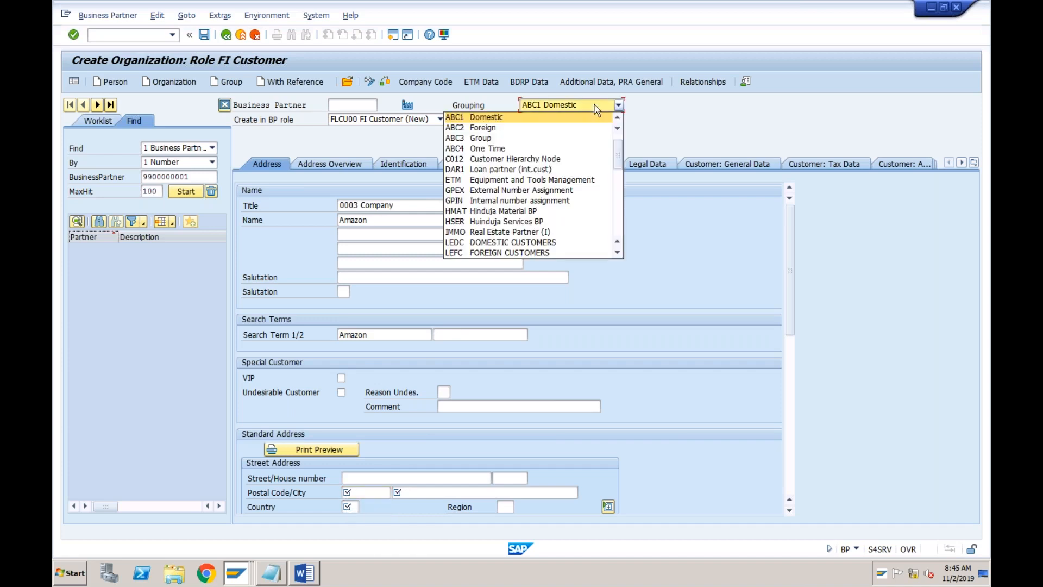
{"action": "left_click", "coordinate": [501, 133]}
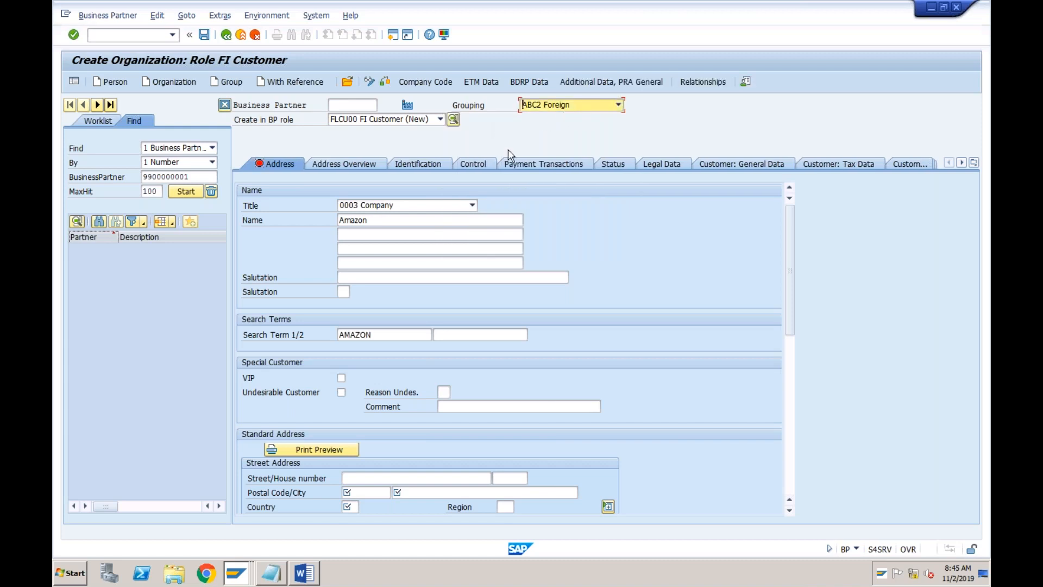
- Fill in the standard address with the postal code, city New York and country US, and set the communication language to EN English
{"action": "left_click", "coordinate": [358, 495]}
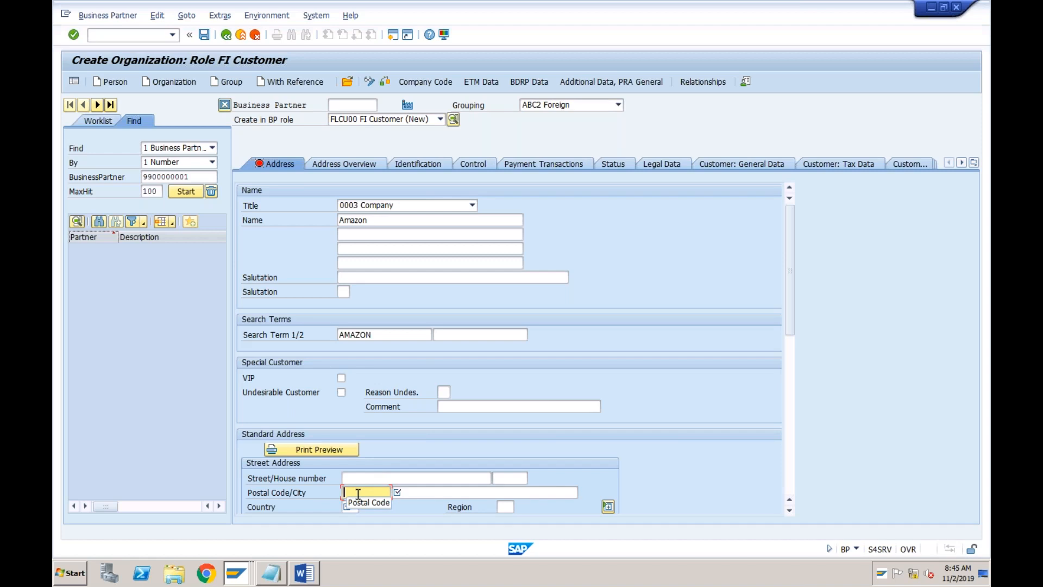
{"action": "type", "text": "12345"}
{"action": "key", "text": "Tab"}
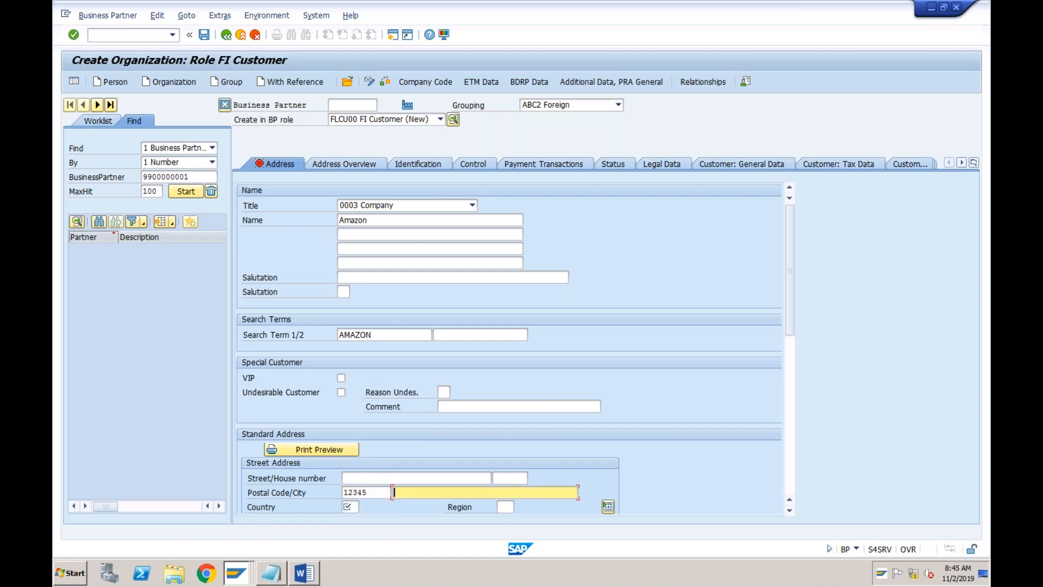
{"action": "type", "text": "New York"}
{"action": "key", "text": "Tab"}
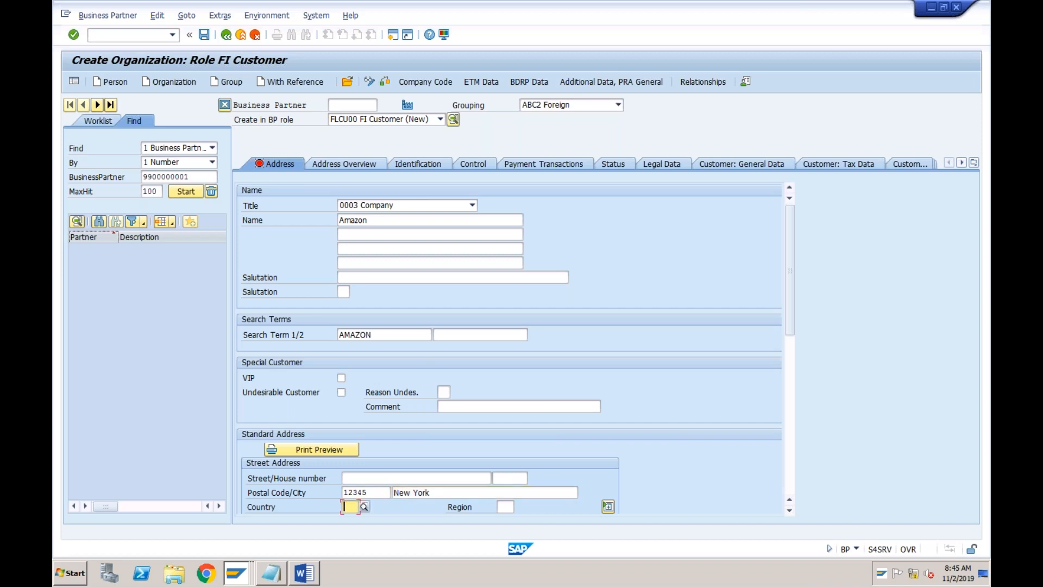
{"action": "type", "text": "US"}
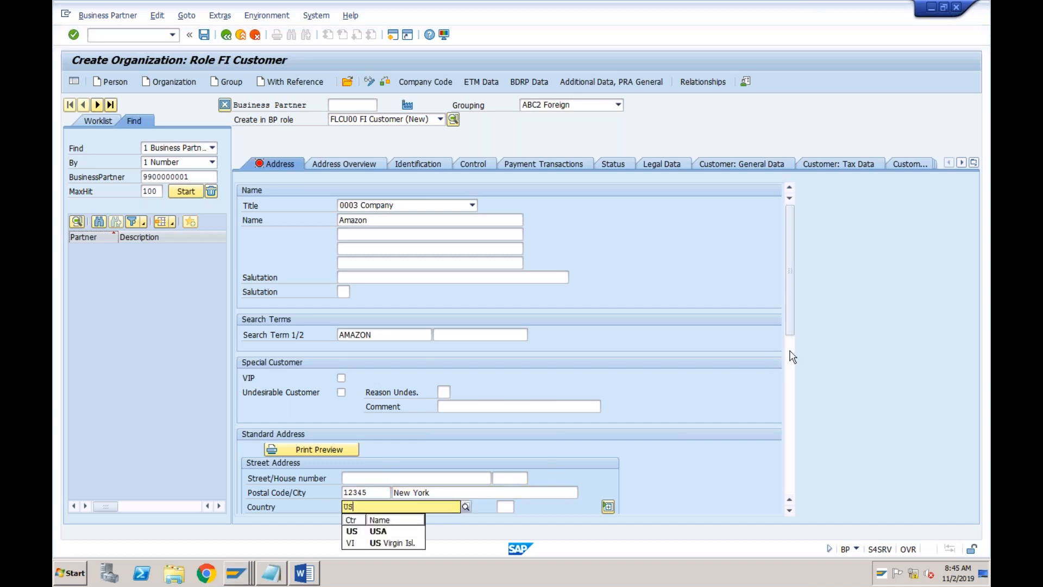
{"action": "left_click", "coordinate": [791, 356]}
{"action": "left_click_drag", "start_coordinate": [792, 356], "coordinate": [794, 311]}
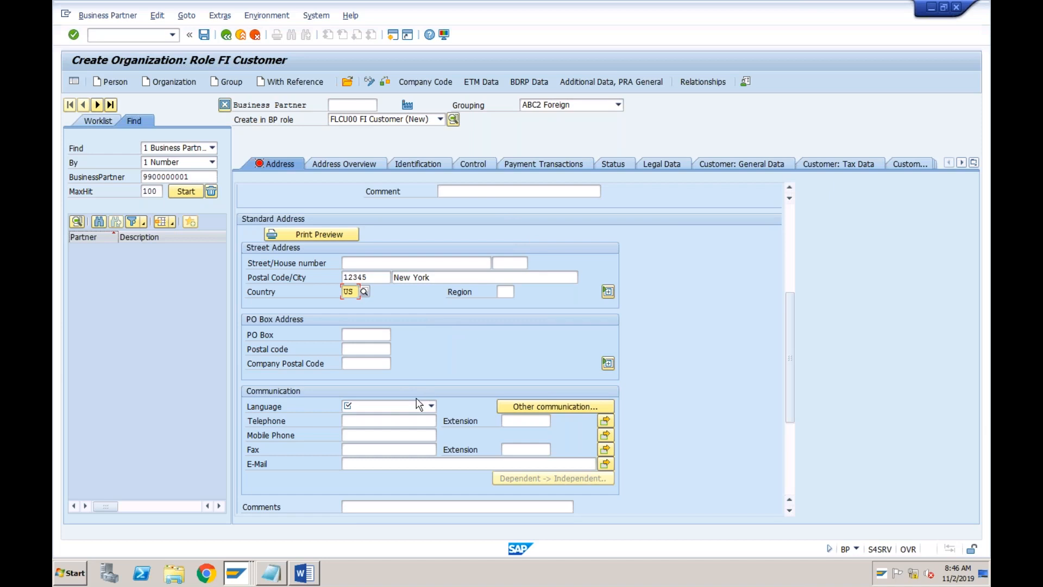
{"action": "left_click", "coordinate": [402, 408]}
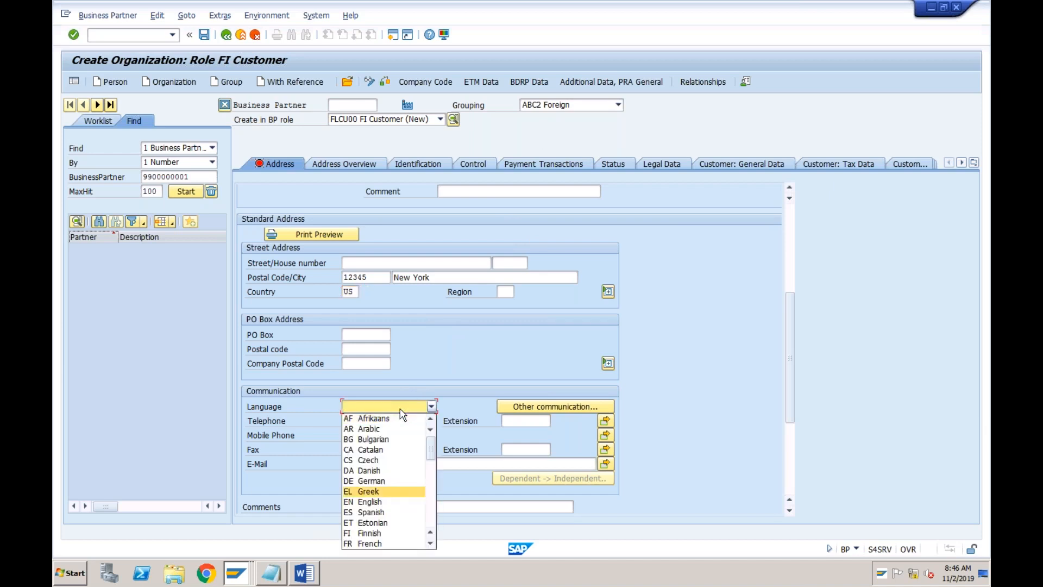
{"action": "left_click", "coordinate": [370, 501]}
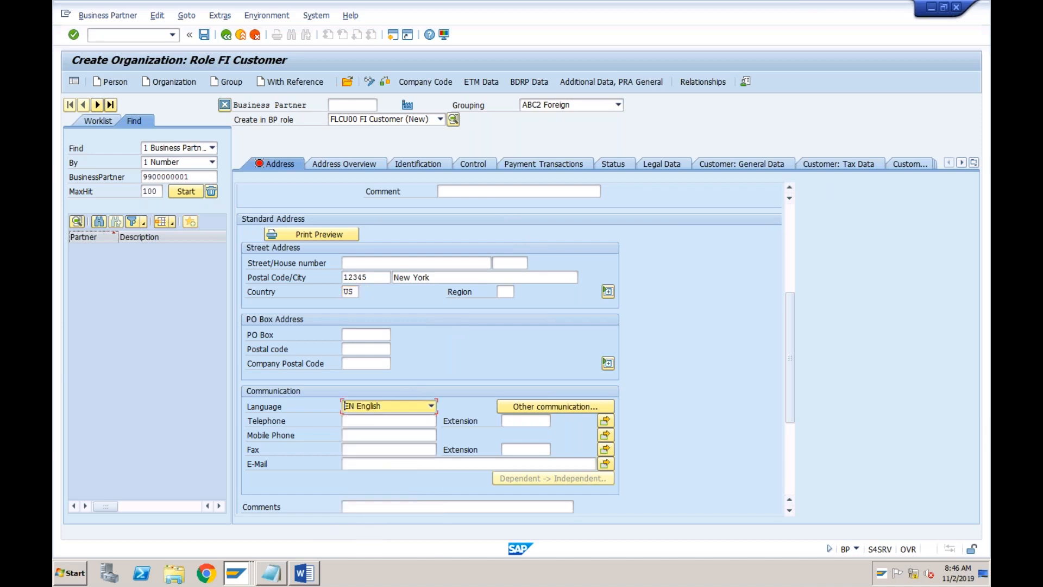
- Open the customer's company code data for company code ABCI
{"action": "left_click", "coordinate": [434, 85]}
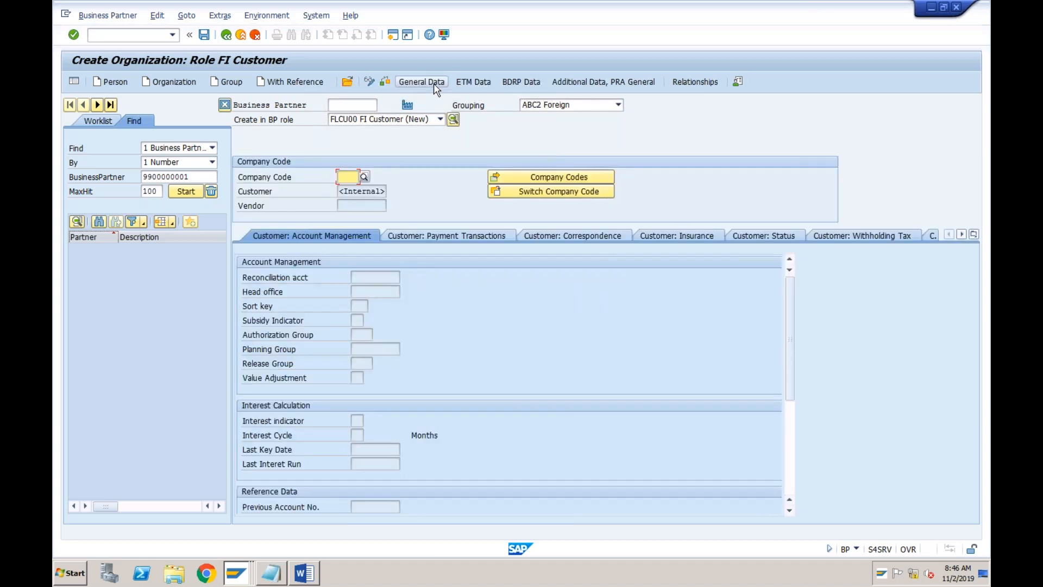
{"action": "type", "text": "abci"}
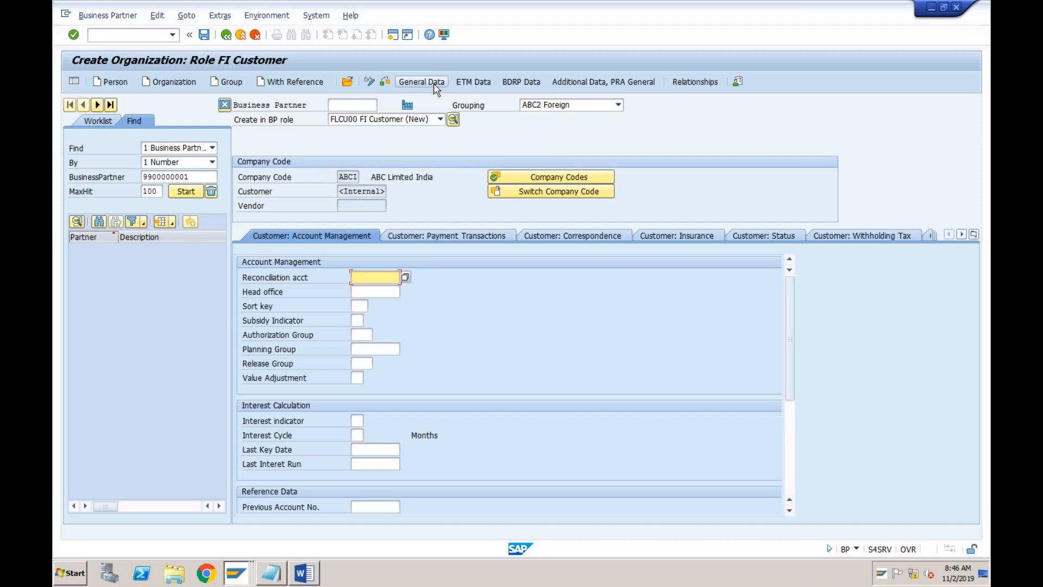
- Assign reconciliation account 2002 Sundry Debtors - For to the customer and save the business partner
{"action": "left_click", "coordinate": [404, 276]}
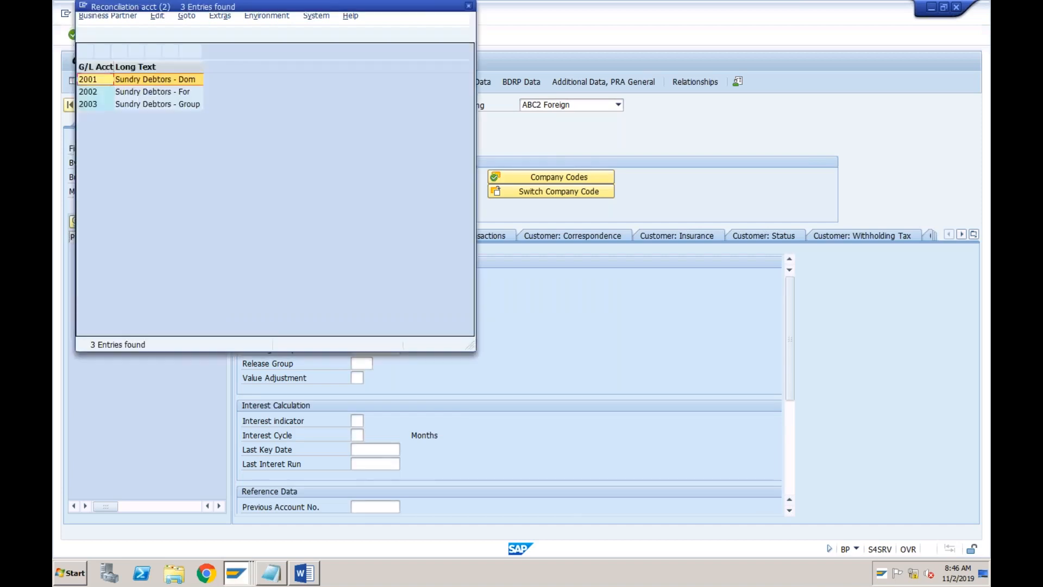
{"action": "left_click", "coordinate": [182, 95]}
{"action": "left_click", "coordinate": [171, 80]}
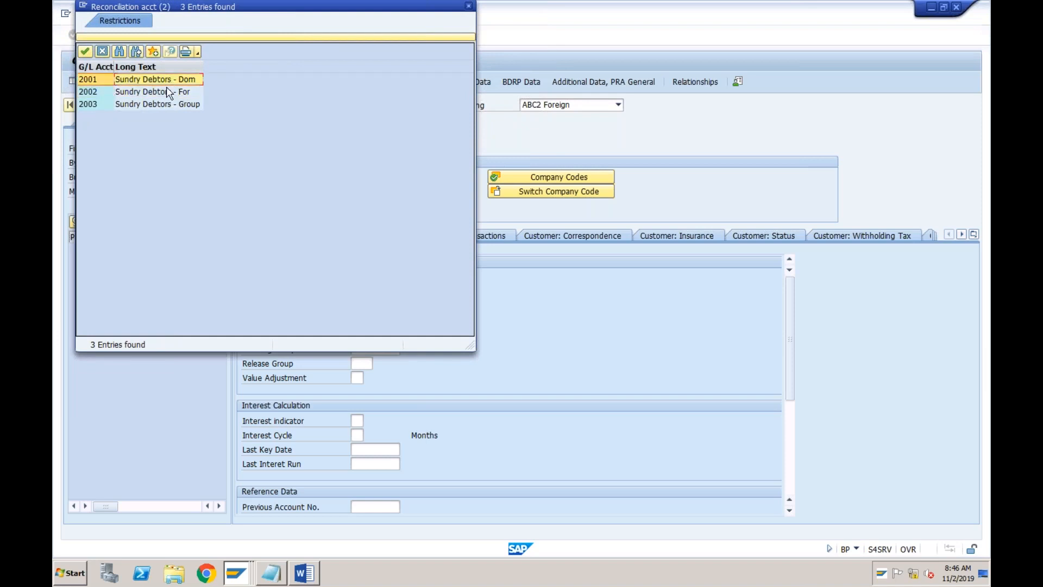
{"action": "double_click", "coordinate": [164, 93]}
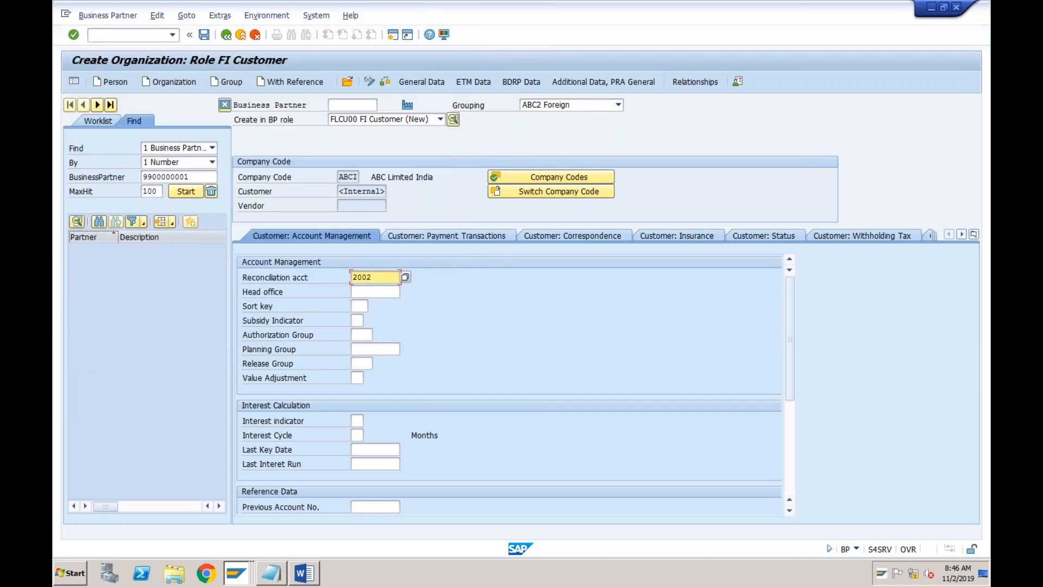
{"action": "left_click", "coordinate": [204, 37]}
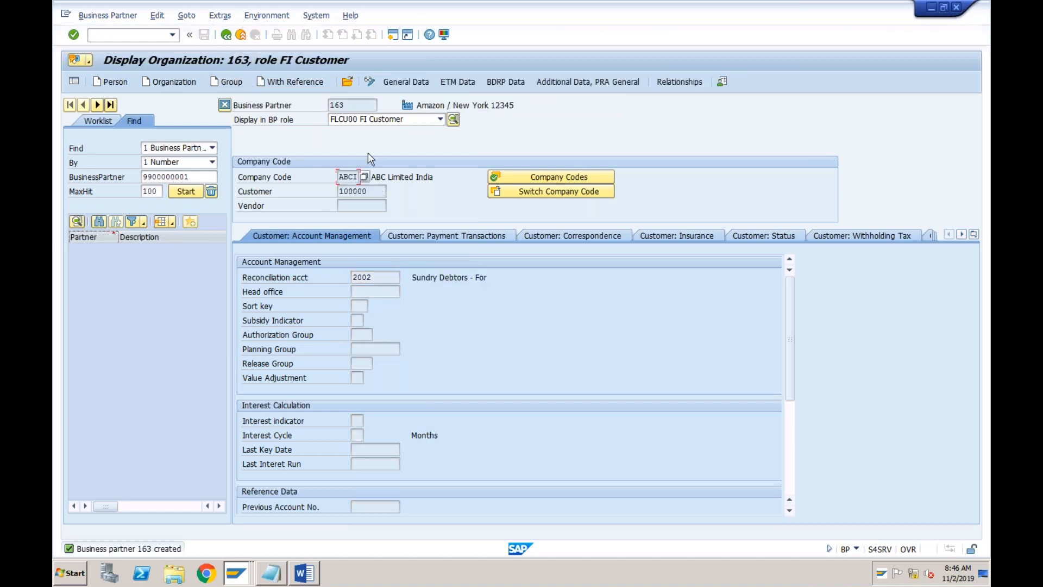
- Review the business partner number and customer number assigned to the saved Amazon record
{"action": "left_click", "coordinate": [354, 106]}
{"action": "left_click_drag", "start_coordinate": [378, 192], "coordinate": [338, 190]}
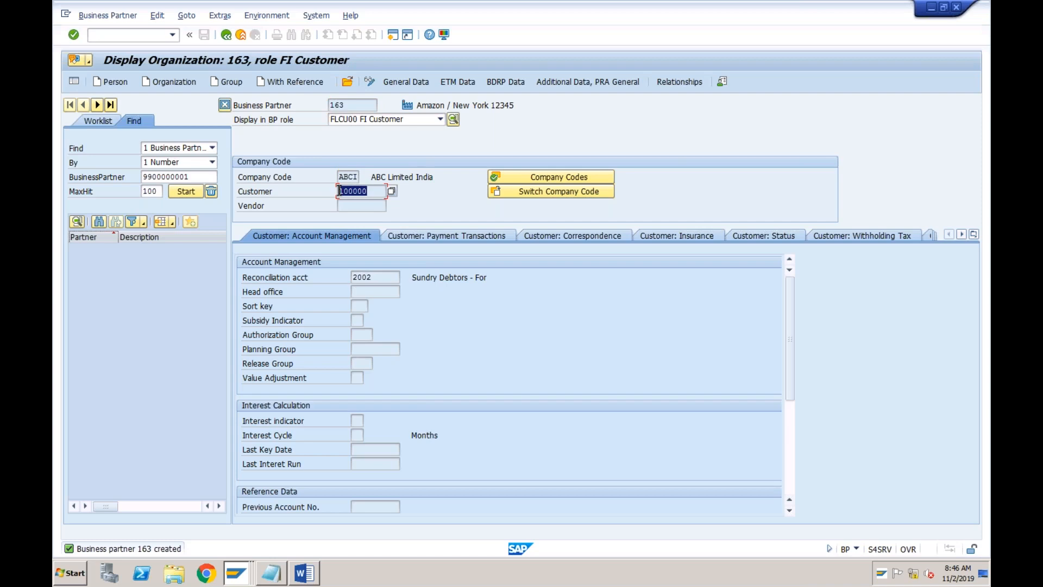
{"action": "left_click", "coordinate": [339, 191]}
{"action": "left_click_drag", "start_coordinate": [373, 191], "coordinate": [340, 191]}
{"action": "left_click", "coordinate": [339, 191]}
- Check the customer invoice entry in the Notepad transaction list and the TATA Power Limited sample invoice in Word
{"action": "left_click", "coordinate": [272, 573]}
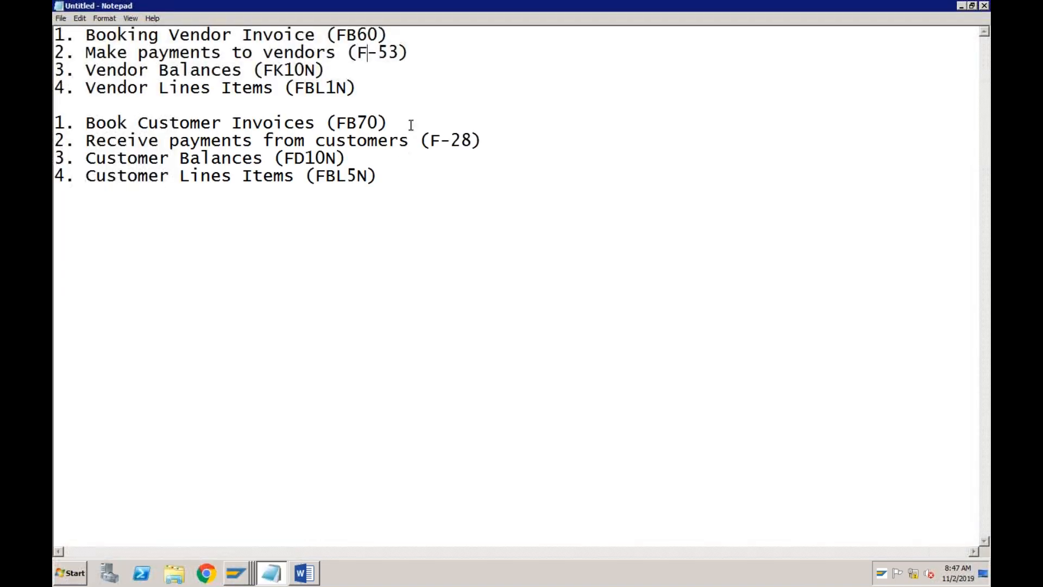
{"action": "left_click", "coordinate": [411, 125]}
{"action": "left_click", "coordinate": [304, 574]}
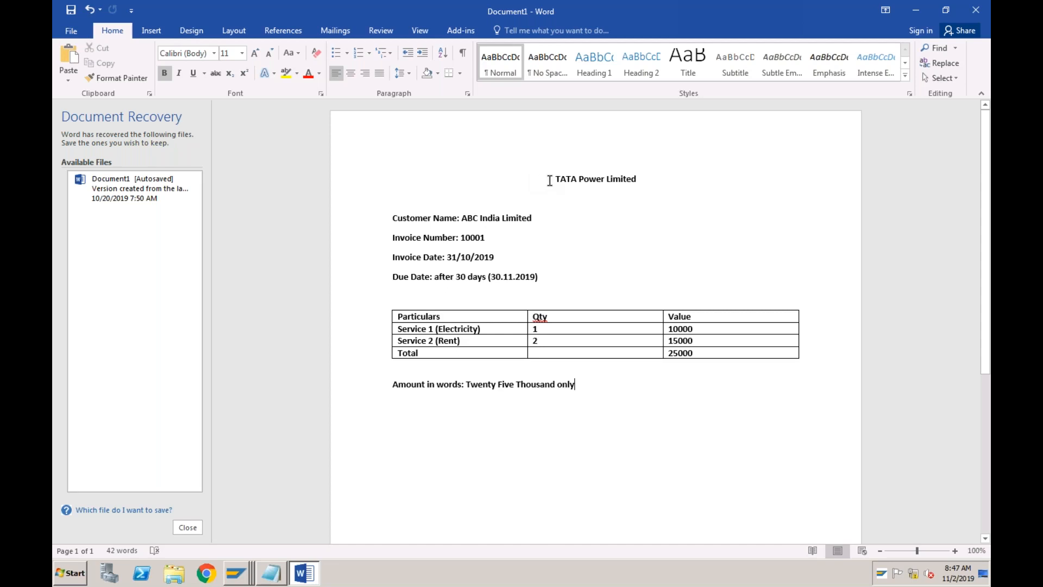
{"action": "left_click", "coordinate": [495, 218]}
{"action": "left_click", "coordinate": [75, 30]}
{"action": "left_click", "coordinate": [78, 88]}
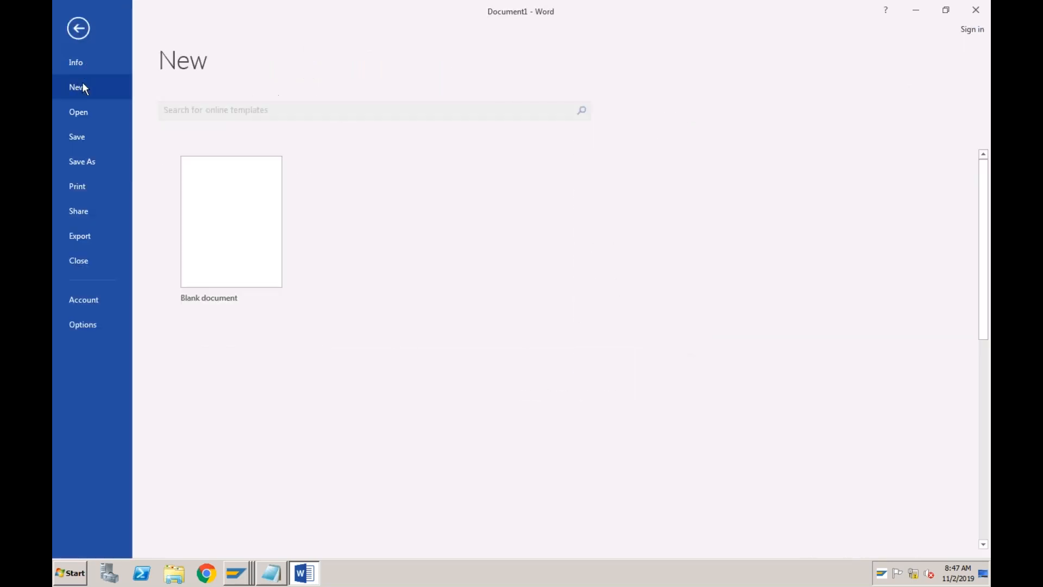
{"action": "left_click", "coordinate": [229, 197]}
{"action": "key", "text": "ctrl+n"}
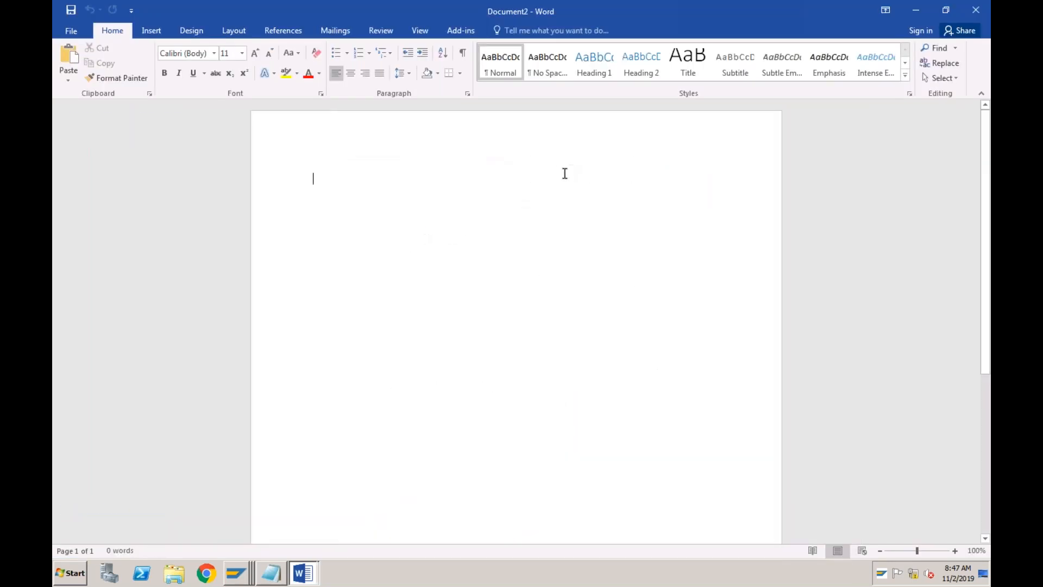
{"action": "type", "text": "ABC"}
{"action": "left_click", "coordinate": [977, 11]}
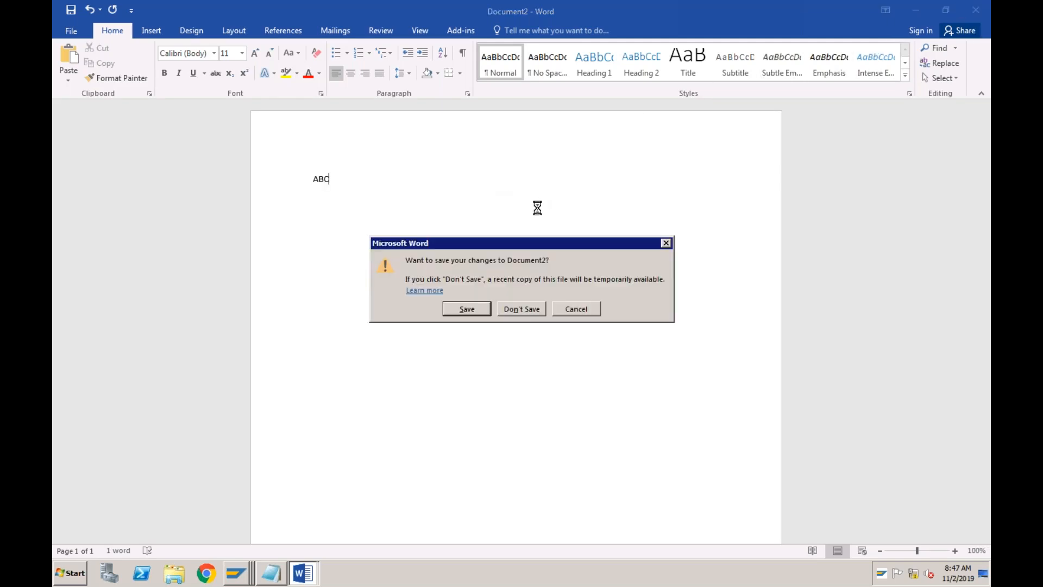
{"action": "left_click", "coordinate": [524, 308]}
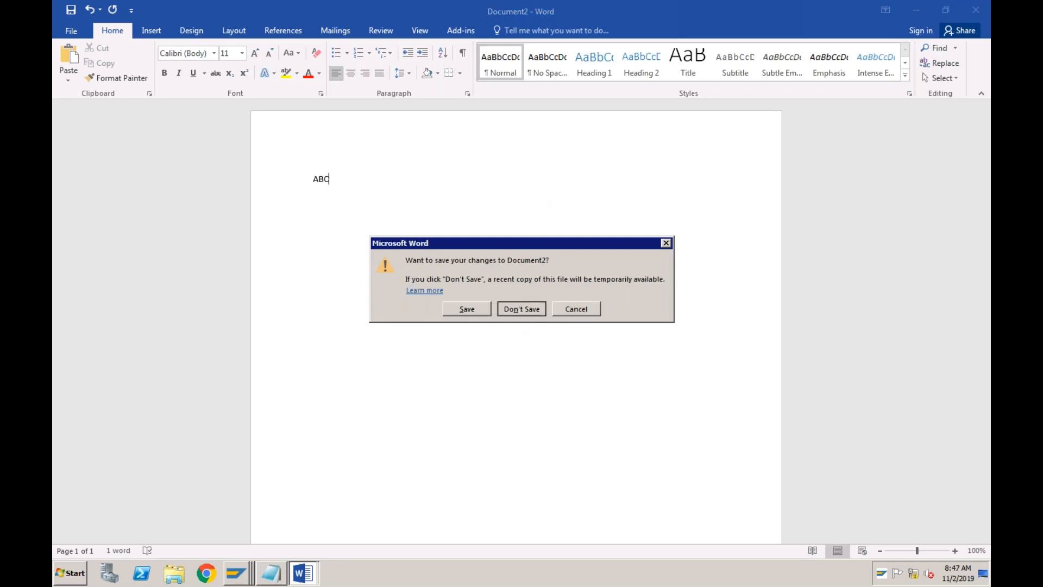
- Copy the entire TATA Power Limited invoice into a new blank Word document
{"action": "left_click_drag", "start_coordinate": [558, 178], "coordinate": [655, 430]}
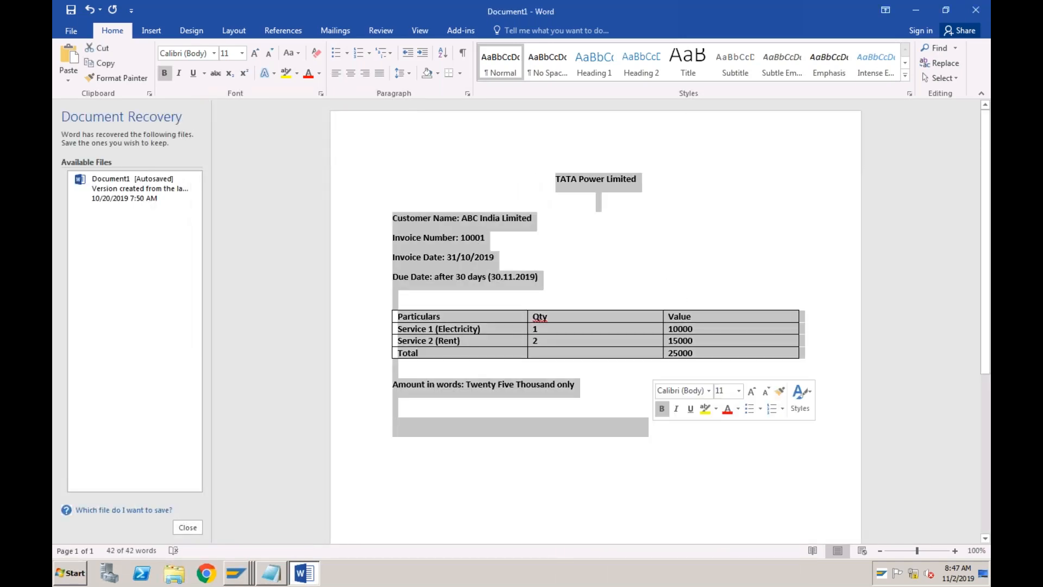
{"action": "left_click", "coordinate": [70, 33]}
{"action": "left_click", "coordinate": [83, 88]}
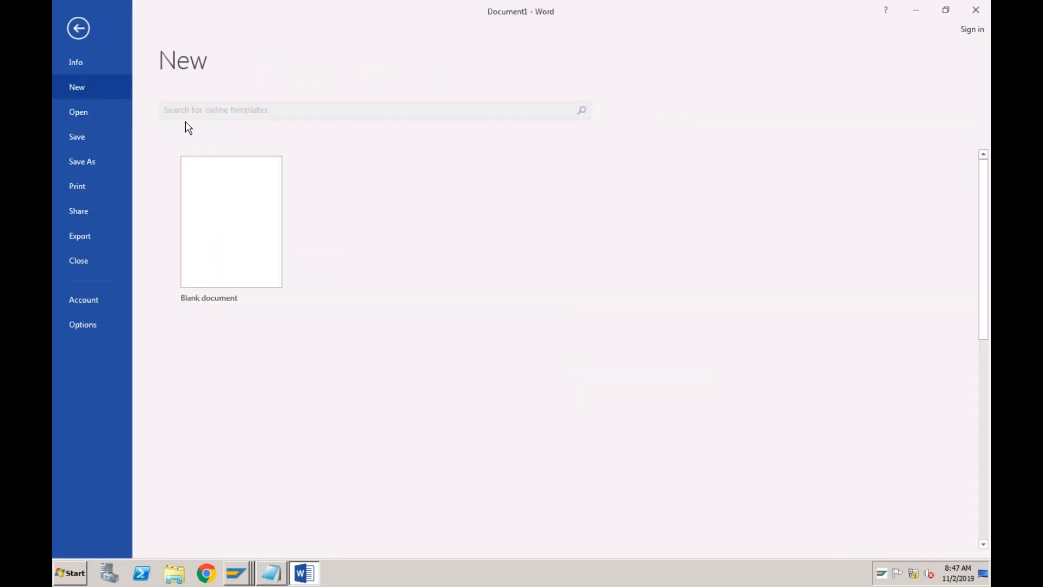
{"action": "left_click", "coordinate": [231, 228]}
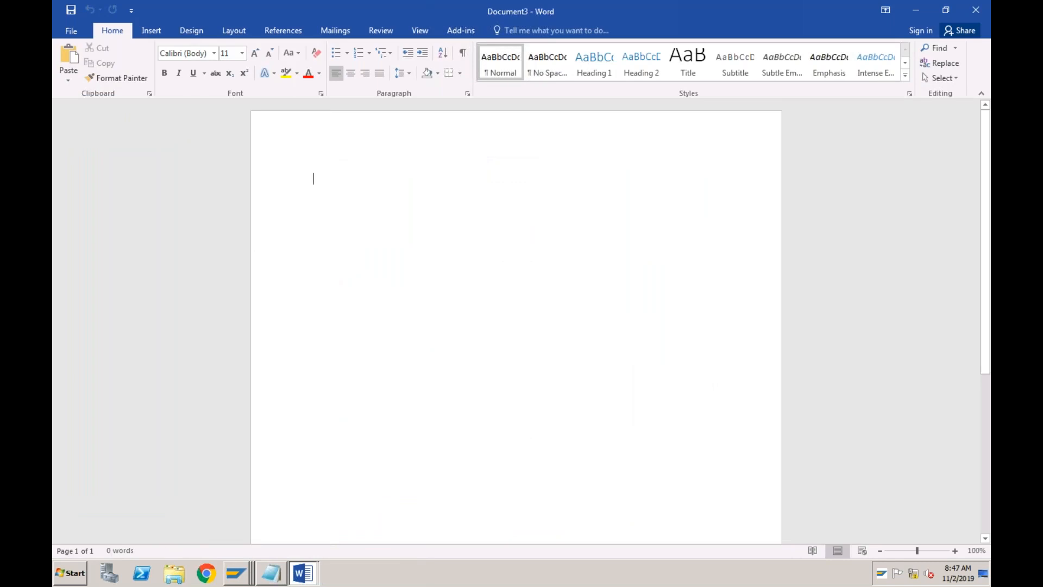
{"action": "key", "text": "ctrl+v"}
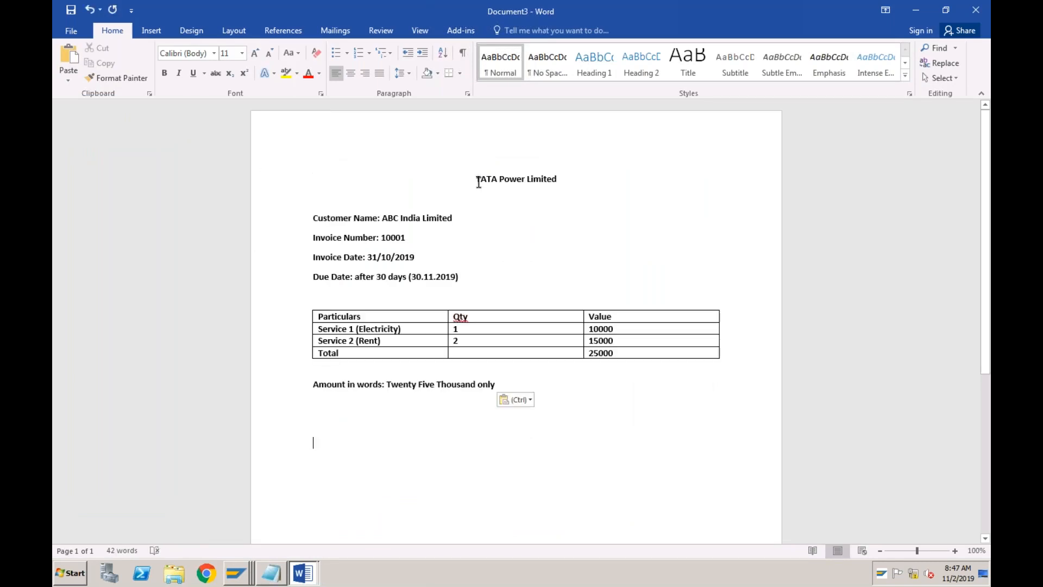
- Replace the invoice heading TATA Power Limited with ABC India Ltd
{"action": "left_click", "coordinate": [478, 182]}
{"action": "key", "text": "shift+Right"}
{"action": "key", "text": "shift+Right"}
{"action": "key", "text": "shift+Right"}
{"action": "key", "text": "shift+Right"}
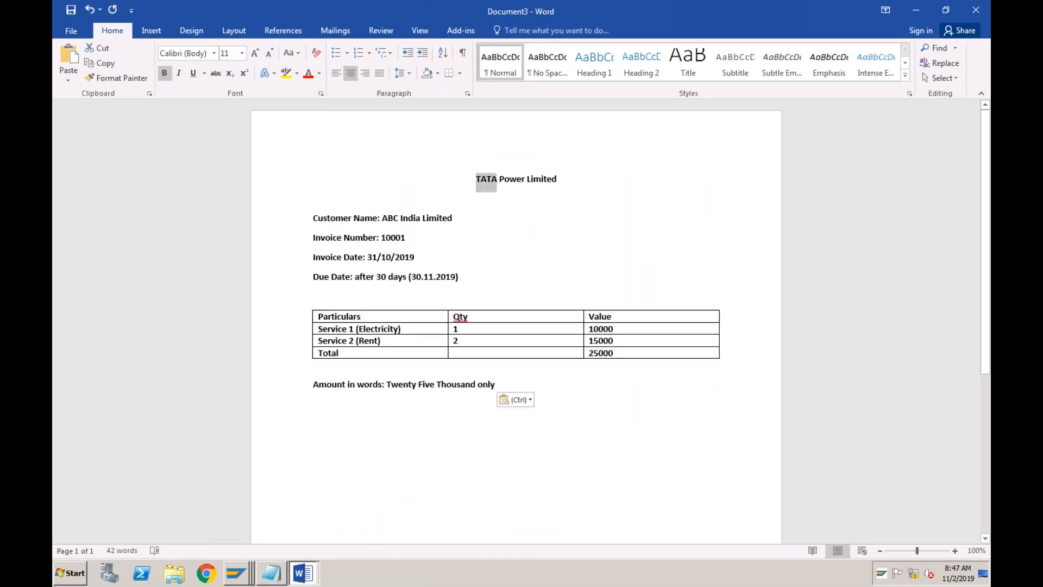
{"action": "key", "text": "shift+Right"}
{"action": "key", "text": "shift+Right"}
{"action": "key", "text": "shift+Right"}
{"action": "key", "text": "shift+Right"}
{"action": "key", "text": "shift+Right"}
{"action": "key", "text": "shift+Right"}
{"action": "key", "text": "shift+Right"}
{"action": "key", "text": "shift+Right"}
{"action": "key", "text": "shift+Right"}
{"action": "key", "text": "shift+Right"}
{"action": "key", "text": "shift+Right"}
{"action": "key", "text": "shift+Right"}
{"action": "key", "text": "shift+Right"}
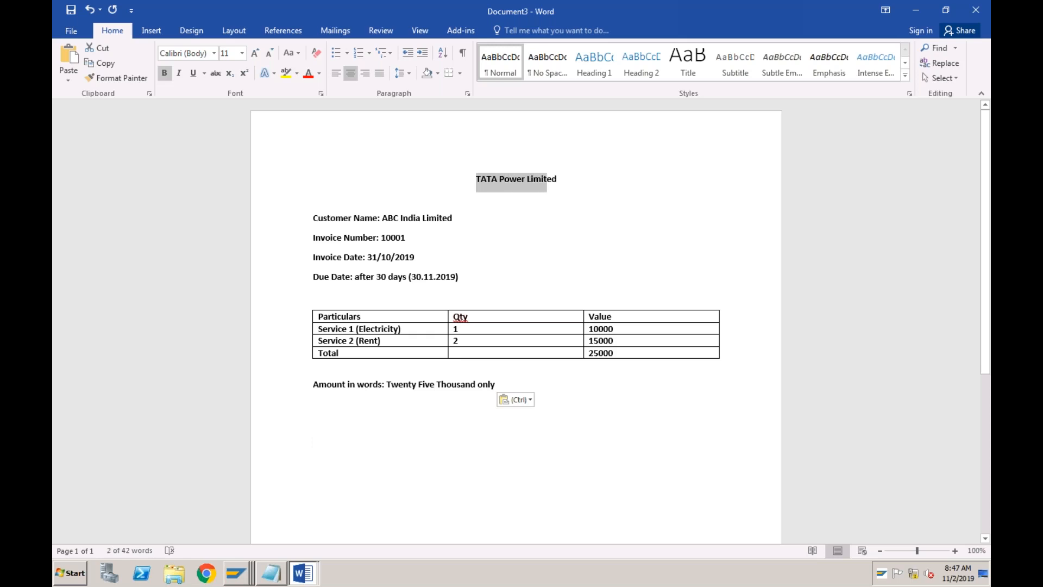
{"action": "type", "text": "ABC "}
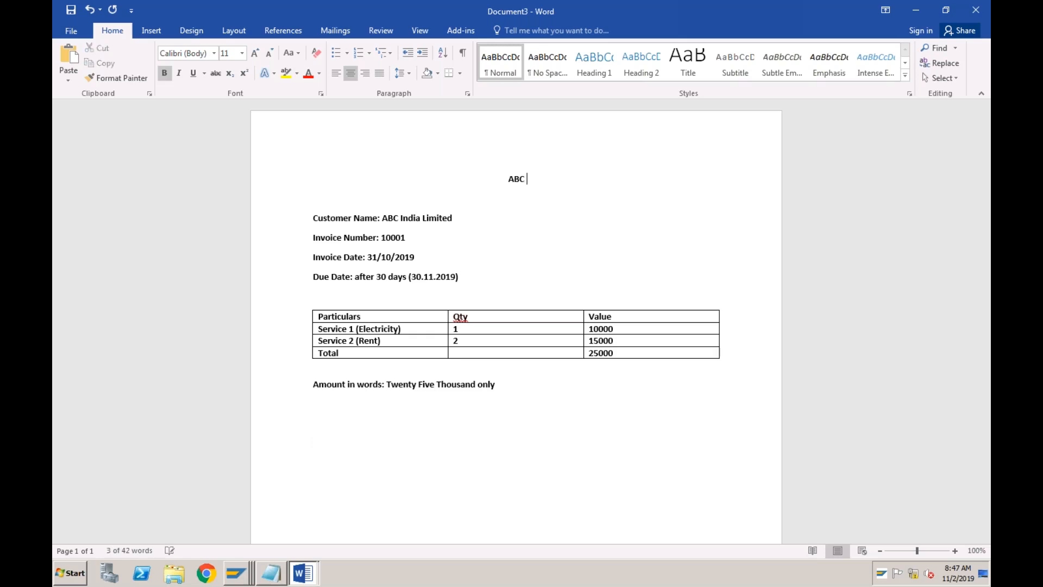
{"action": "type", "text": "India Ltd"}
- Set the customer name to Amazon and the invoice number to 20001 on the copied invoice
{"action": "left_click_drag", "start_coordinate": [454, 222], "coordinate": [382, 222]}
{"action": "type", "text": "Amazon"}
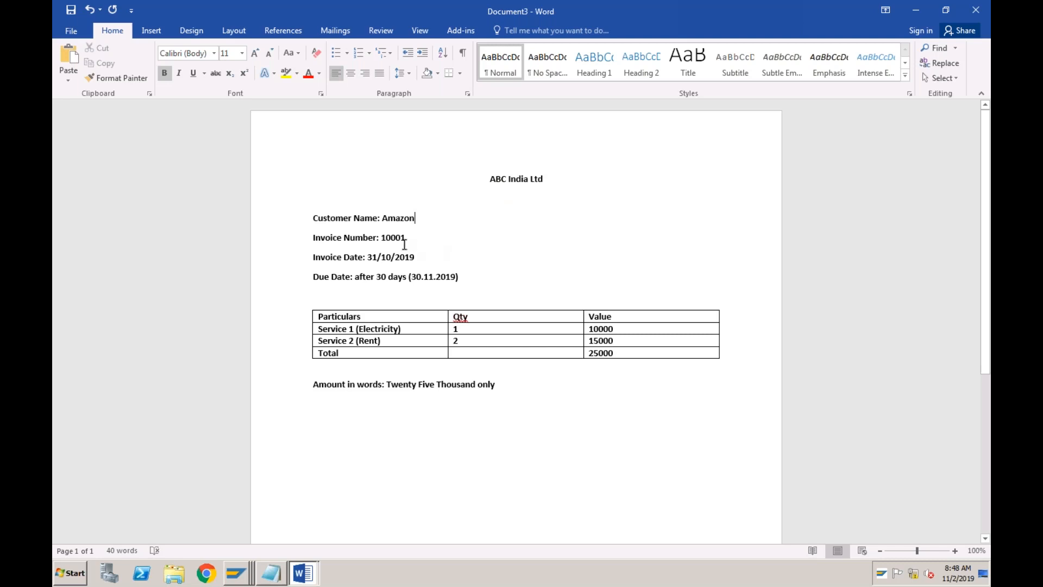
{"action": "key", "text": "Left"}
{"action": "key", "text": "Left"}
{"action": "key", "text": "shift+Left"}
{"action": "type", "text": "2"}
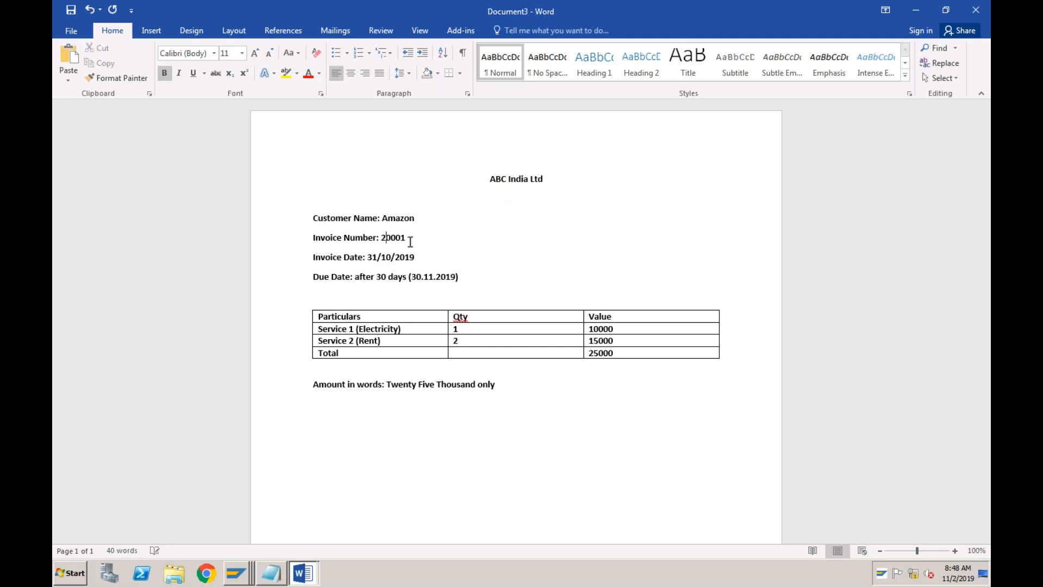
{"action": "left_click", "coordinate": [382, 257]}
{"action": "left_click", "coordinate": [425, 276]}
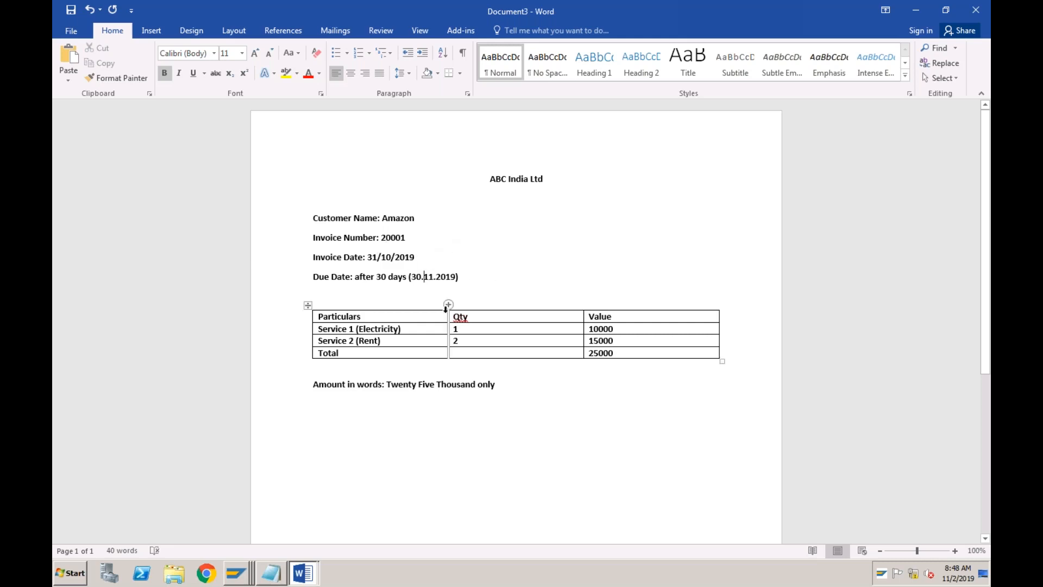
- Delete the entire Service 2 (Rent) row from the invoice table
{"action": "left_click", "coordinate": [419, 329]}
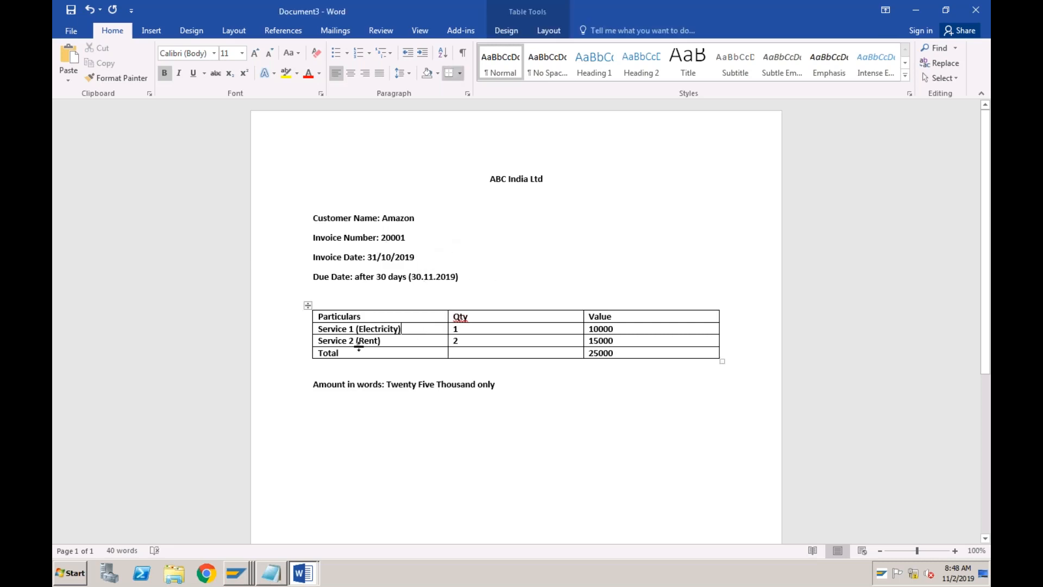
{"action": "left_click_drag", "start_coordinate": [320, 341], "coordinate": [603, 342]}
{"action": "key", "text": "BackSpace"}
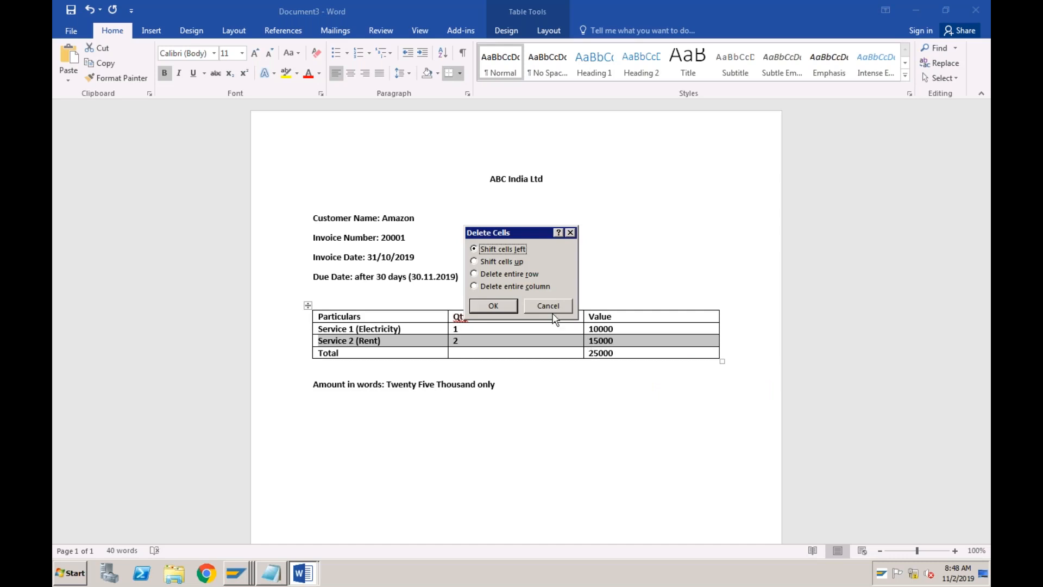
{"action": "left_click", "coordinate": [473, 274]}
{"action": "left_click", "coordinate": [483, 307]}
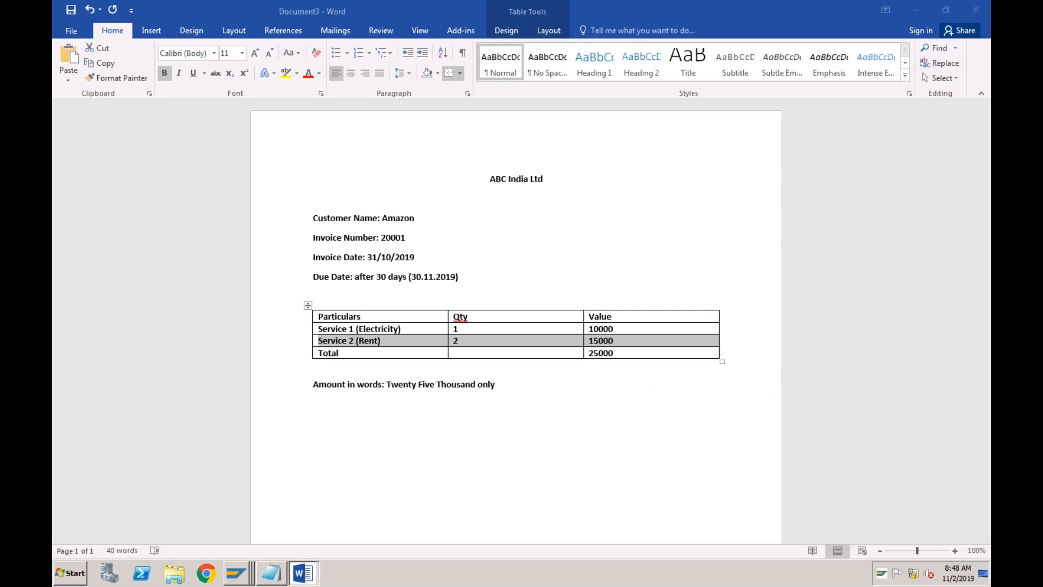
- Remove the (Electricity) suffix so that the remaining line item reads Service 1
{"action": "left_click", "coordinate": [420, 331]}
{"action": "key", "text": "BackSpace"}
{"action": "key", "text": "BackSpace"}
{"action": "key", "text": "BackSpace"}
{"action": "key", "text": "BackSpace"}
{"action": "key", "text": "BackSpace"}
{"action": "key", "text": "BackSpace"}
{"action": "key", "text": "BackSpace"}
{"action": "key", "text": "BackSpace"}
{"action": "key", "text": "BackSpace"}
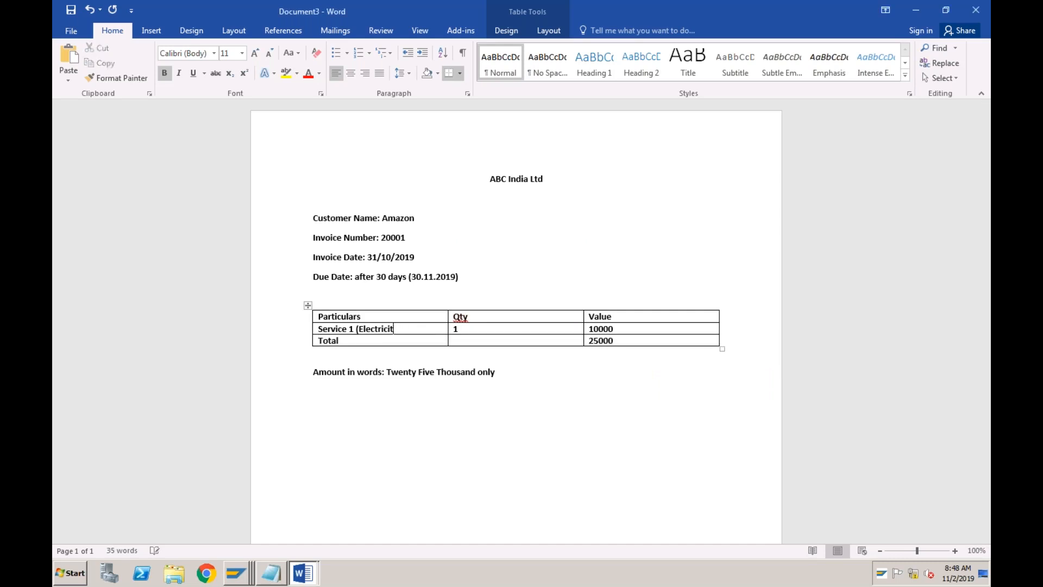
{"action": "key", "text": "BackSpace"}
{"action": "key", "text": "BackSpace"}
{"action": "key", "text": "BackSpace"}
{"action": "key", "text": "BackSpace"}
{"action": "key", "text": "BackSpace"}
- Set the invoice total to 10000 and the amount in words to Ten Thousand only
{"action": "left_click", "coordinate": [618, 341]}
{"action": "key", "text": "BackSpace"}
{"action": "key", "text": "BackSpace"}
{"action": "key", "text": "BackSpace"}
{"action": "key", "text": "BackSpace"}
{"action": "key", "text": "BackSpace"}
{"action": "type", "text": "10000"}
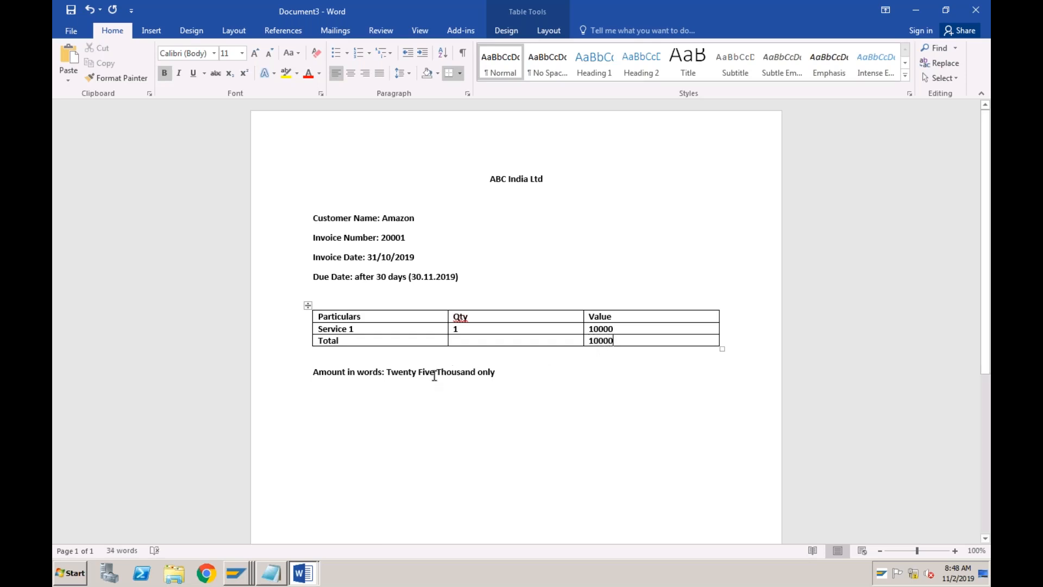
{"action": "left_click_drag", "start_coordinate": [435, 373], "coordinate": [391, 373]}
{"action": "type", "text": "Ten"}
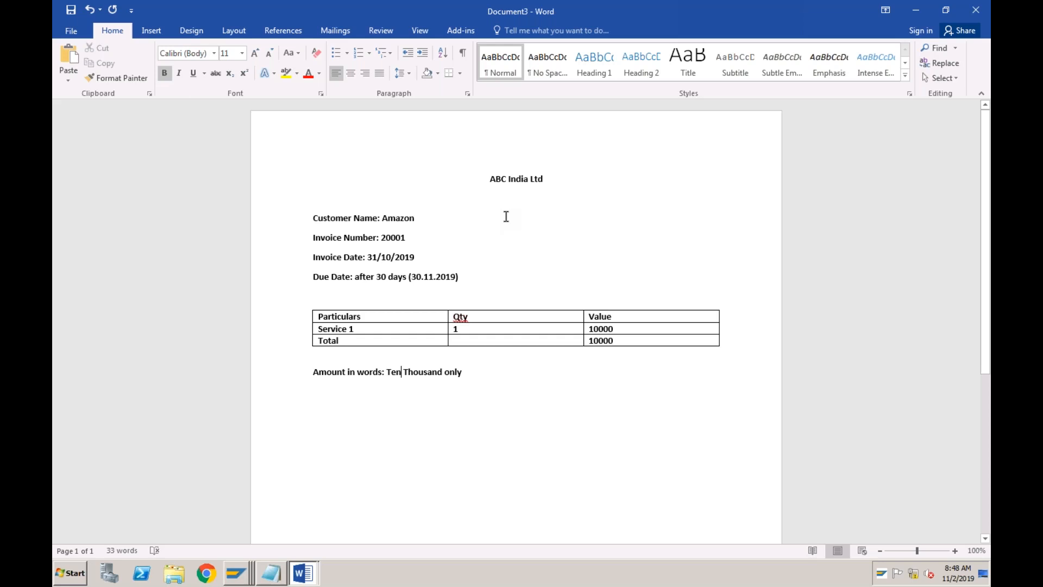
- Look up the customer invoice transaction code in Notepad and open FB70 in SAP's Vendor Line Item Display session
{"action": "left_click", "coordinate": [277, 572]}
{"action": "left_click", "coordinate": [374, 124]}
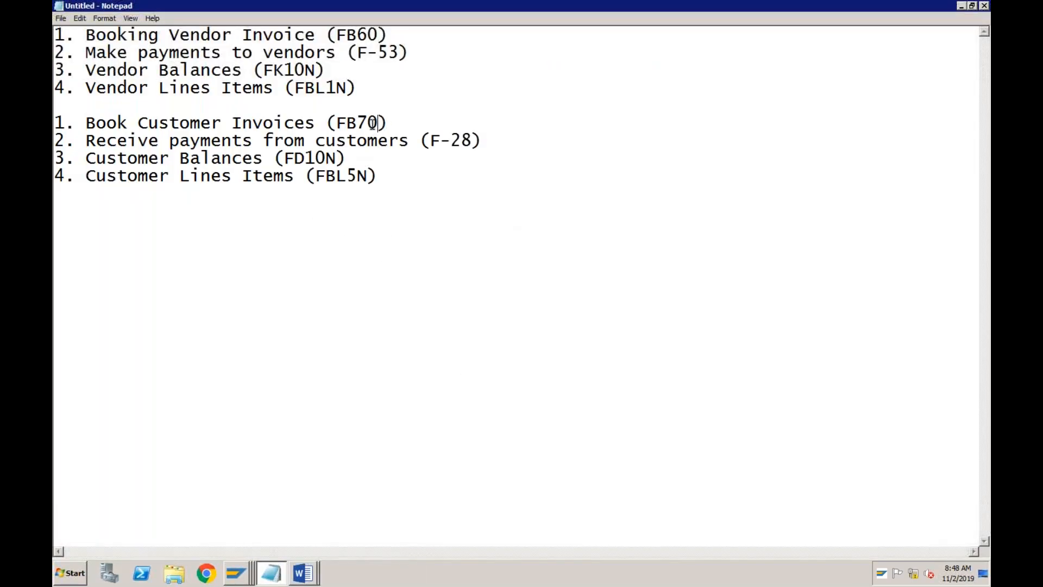
{"action": "left_click_drag", "start_coordinate": [373, 124], "coordinate": [336, 124]}
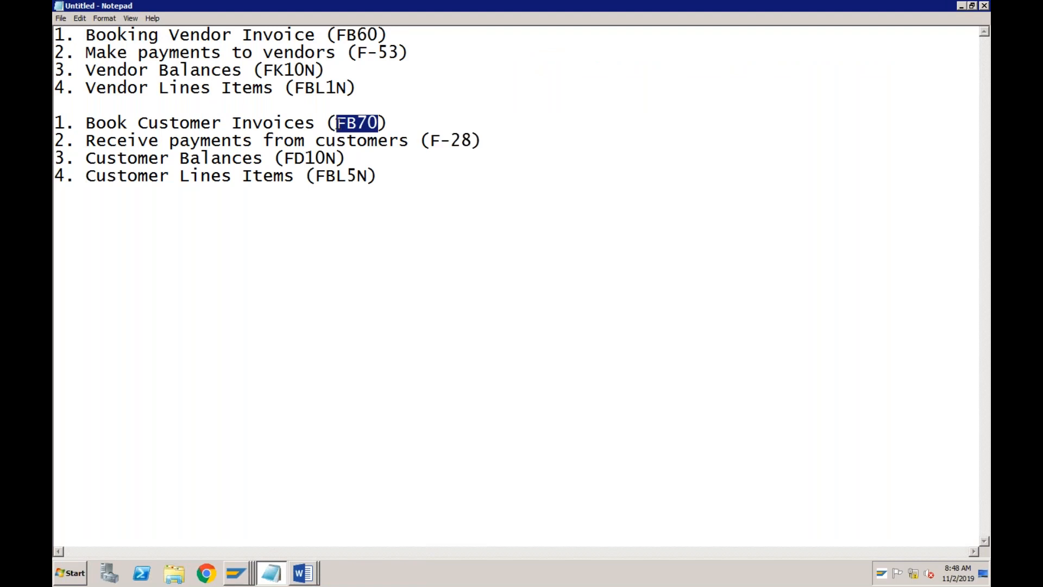
{"action": "left_click", "coordinate": [235, 575]}
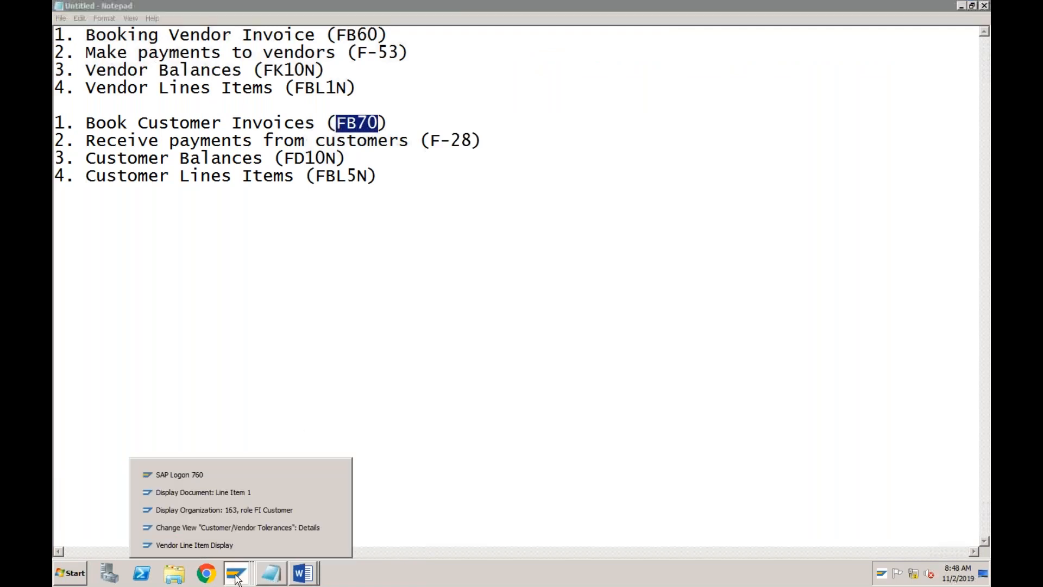
{"action": "left_click", "coordinate": [218, 545]}
{"action": "left_click", "coordinate": [124, 36]}
{"action": "type", "text": "/nfb70"}
{"action": "key", "text": "Return"}
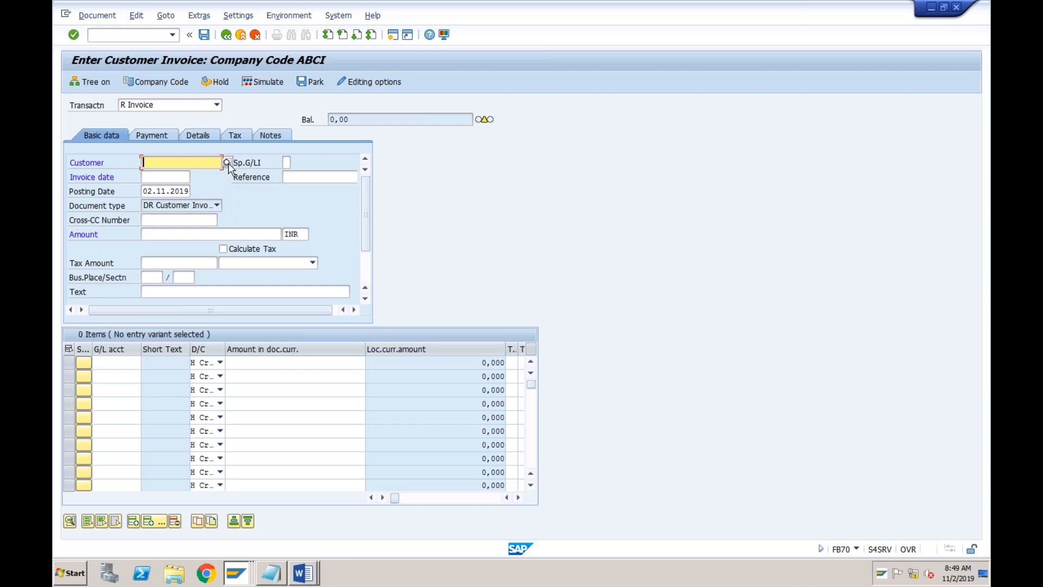
- Look up and select customer Amazon for the invoice and set the invoice date to 31102019
{"action": "left_click", "coordinate": [228, 164]}
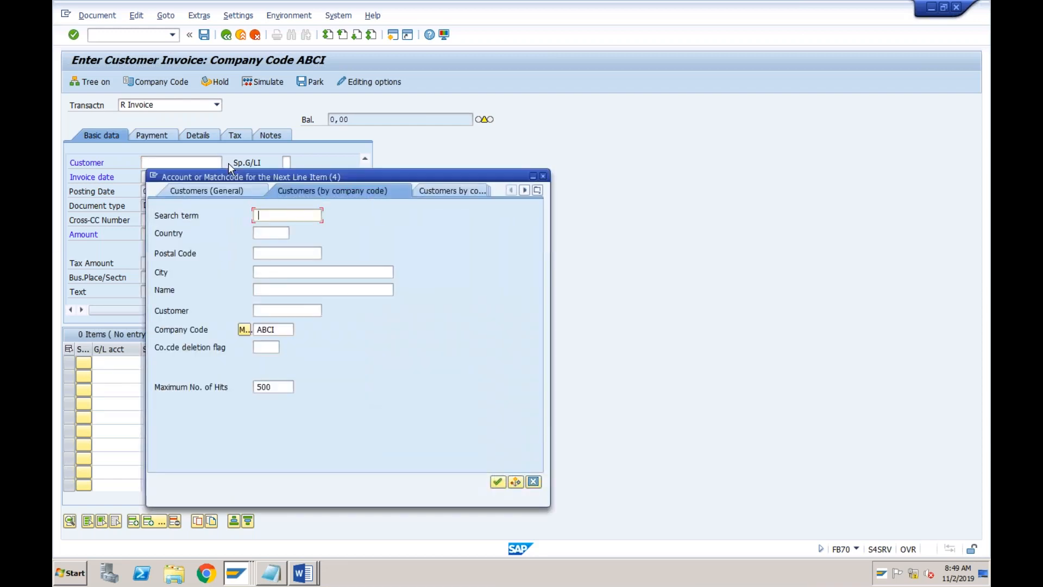
{"action": "key", "text": "Return"}
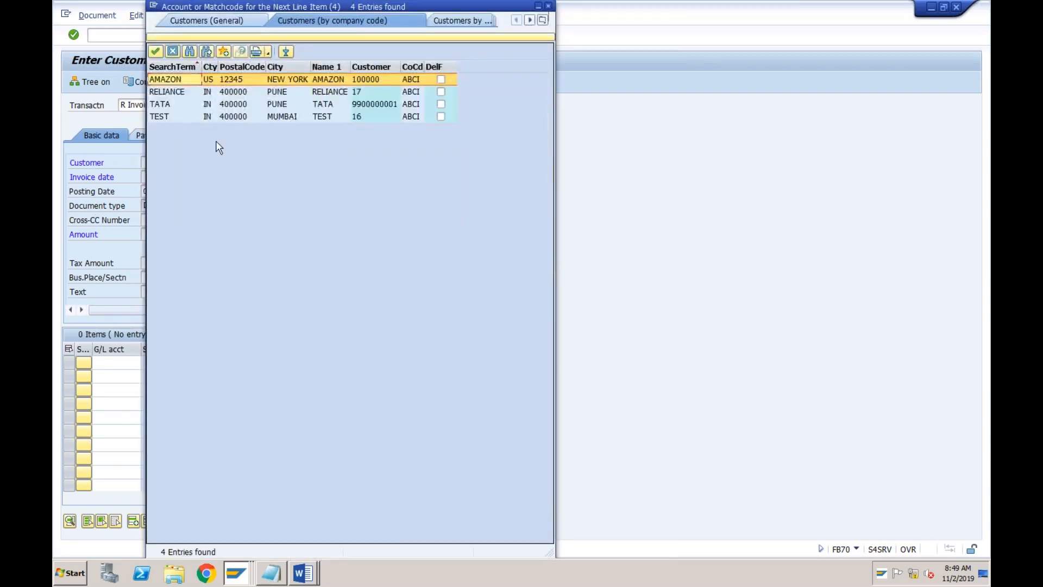
{"action": "double_click", "coordinate": [187, 85]}
{"action": "left_click", "coordinate": [159, 177]}
{"action": "type", "text": "31"}
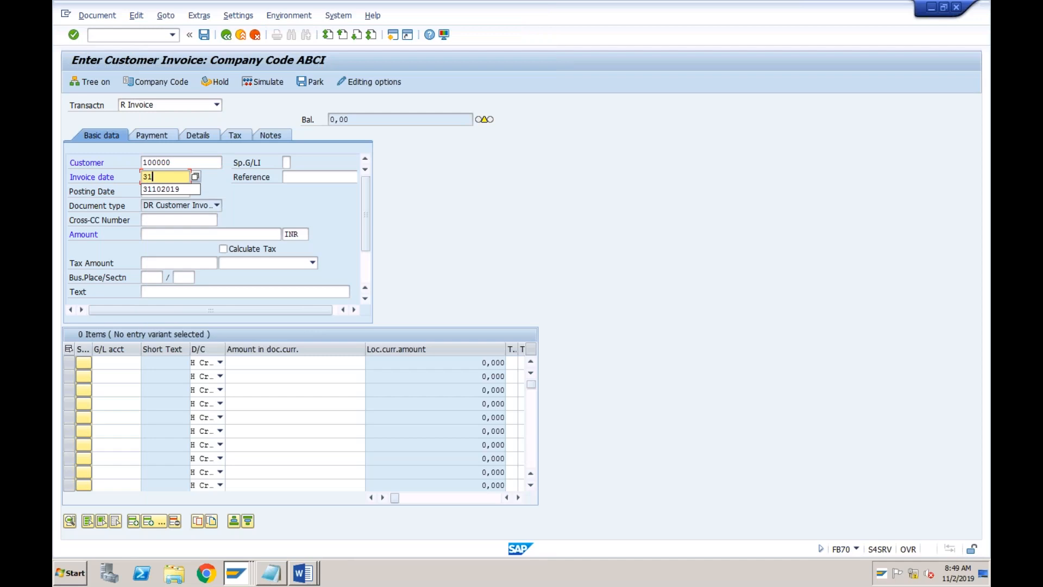
{"action": "left_click", "coordinate": [162, 189]}
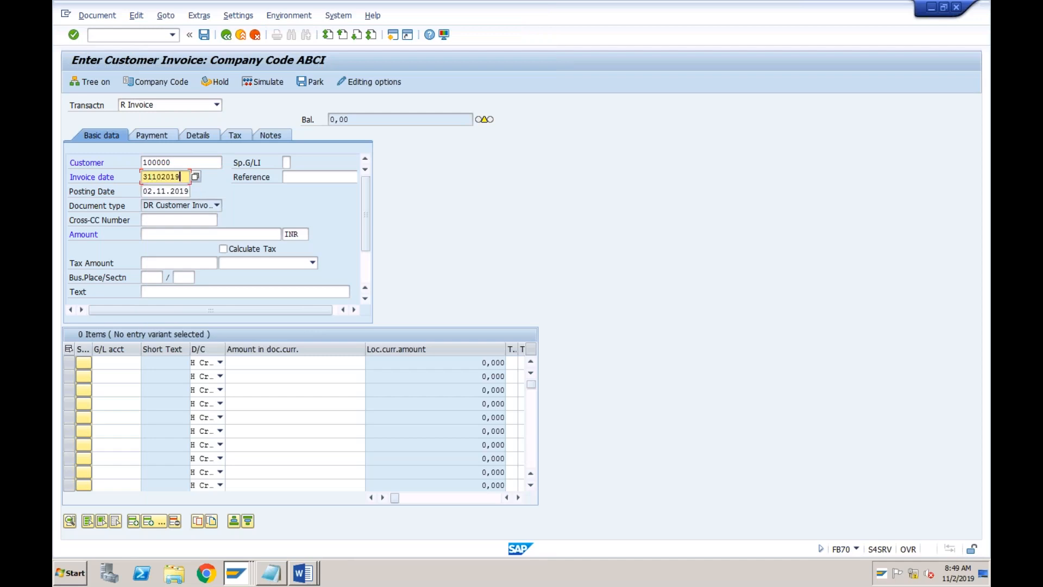
- Enter 20001 as the invoice reference and 10000 as the invoice amount
{"action": "left_click", "coordinate": [162, 190]}
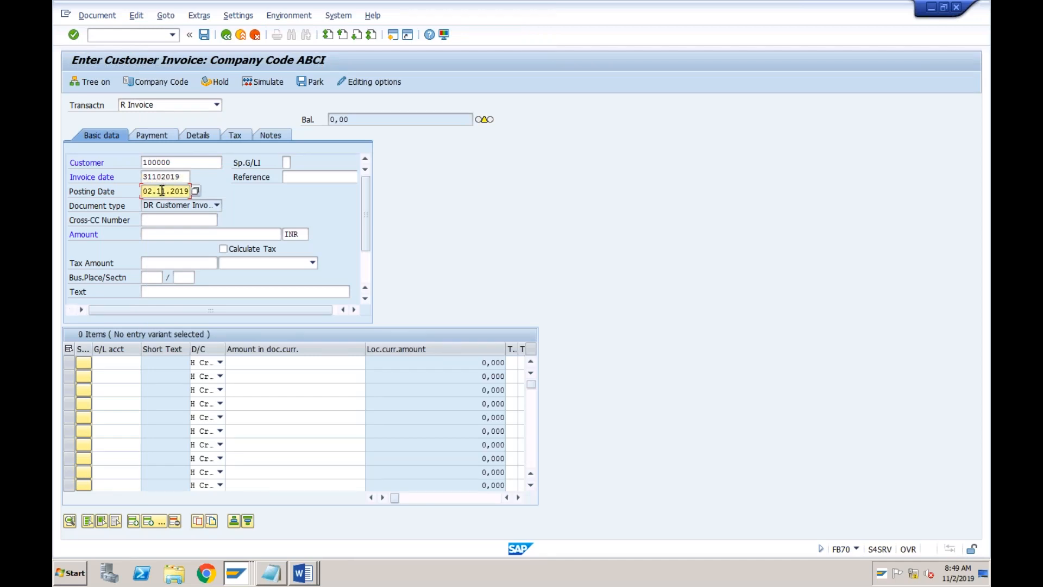
{"action": "left_click", "coordinate": [294, 175]}
{"action": "type", "text": "20001"}
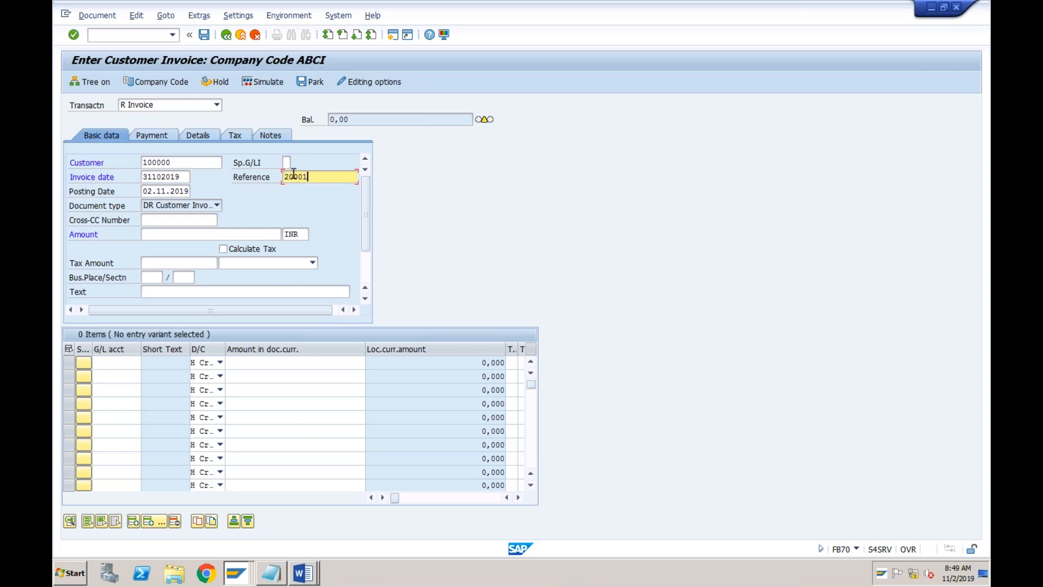
{"action": "left_click", "coordinate": [217, 234]}
{"action": "type", "text": "10000"}
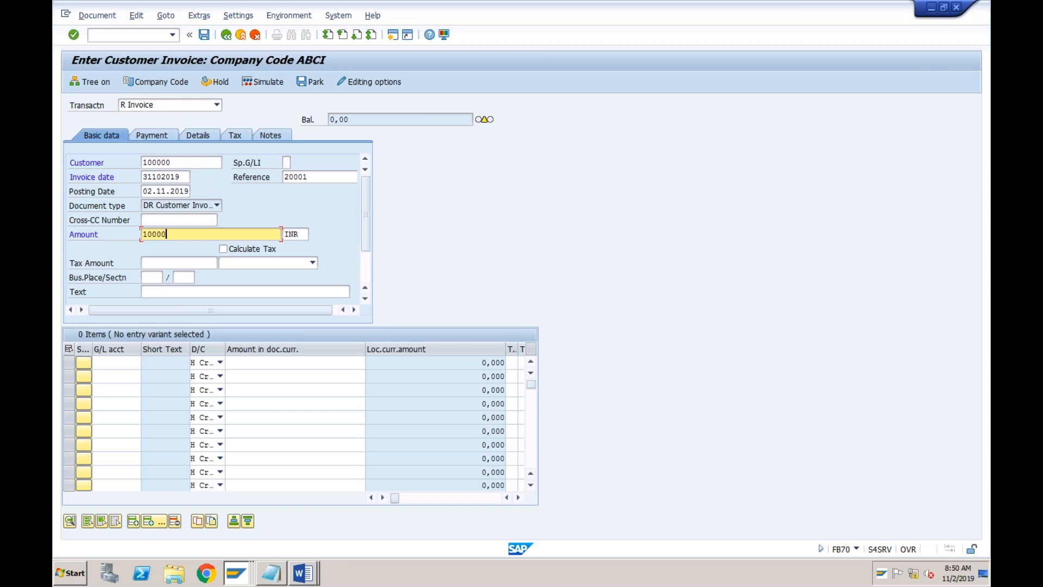
- Change the document currency of the invoice to USD
{"action": "left_click", "coordinate": [302, 235]}
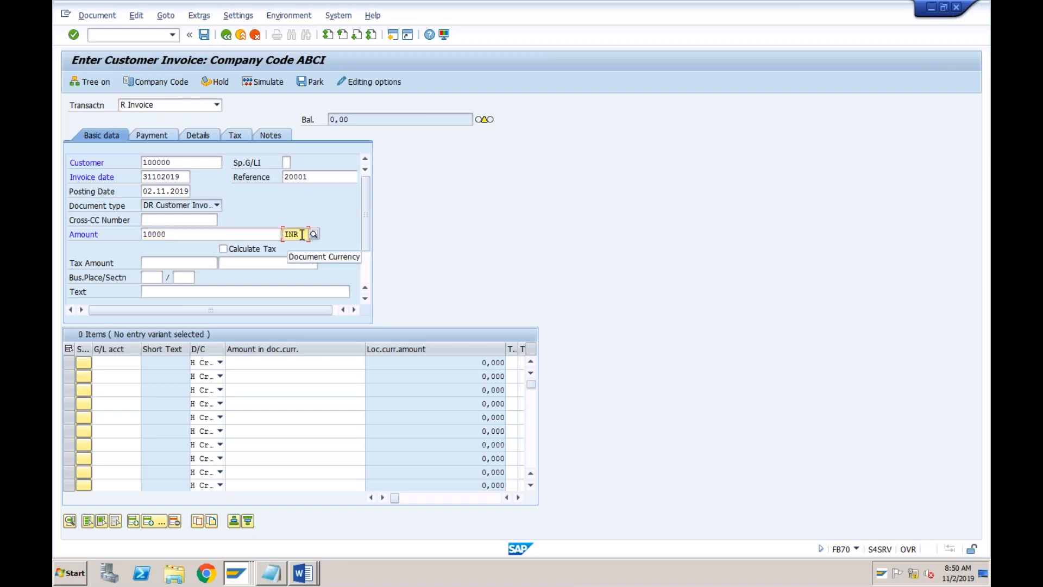
{"action": "key", "text": "BackSpace"}
{"action": "key", "text": "BackSpace"}
{"action": "key", "text": "BackSpace"}
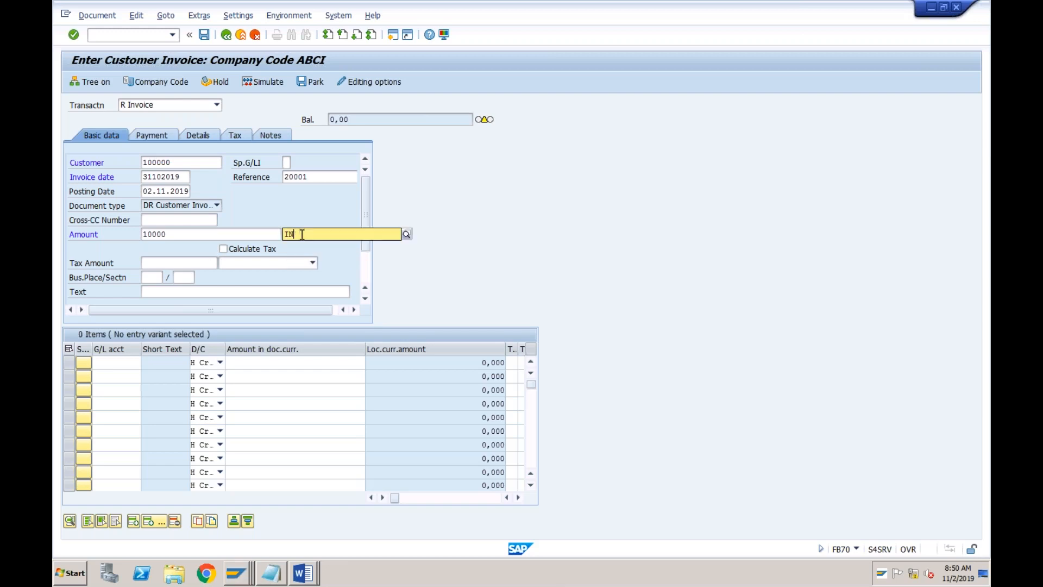
{"action": "type", "text": "usd"}
{"action": "key", "text": "Return"}
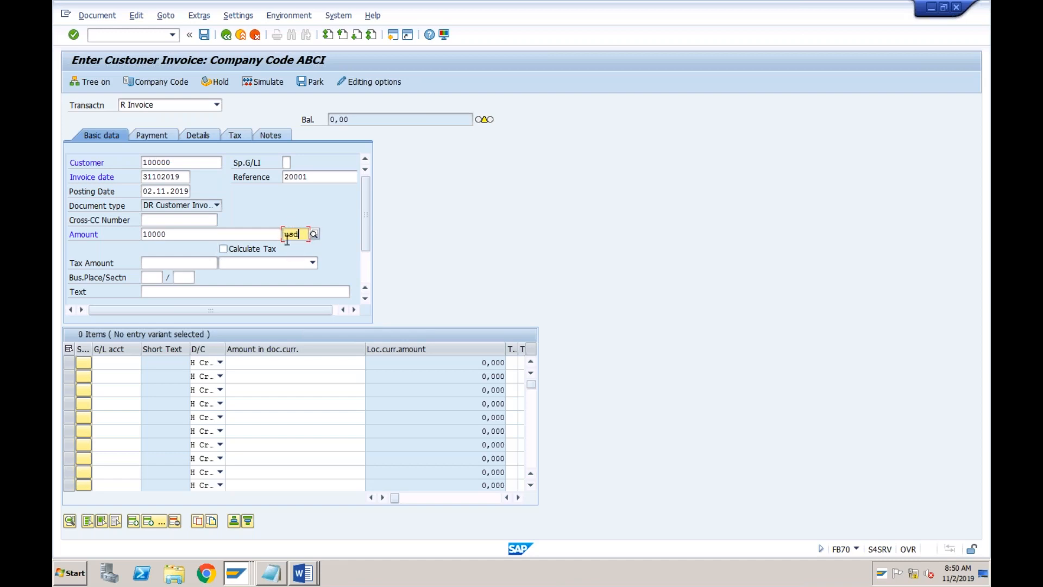
{"action": "left_click", "coordinate": [237, 575]}
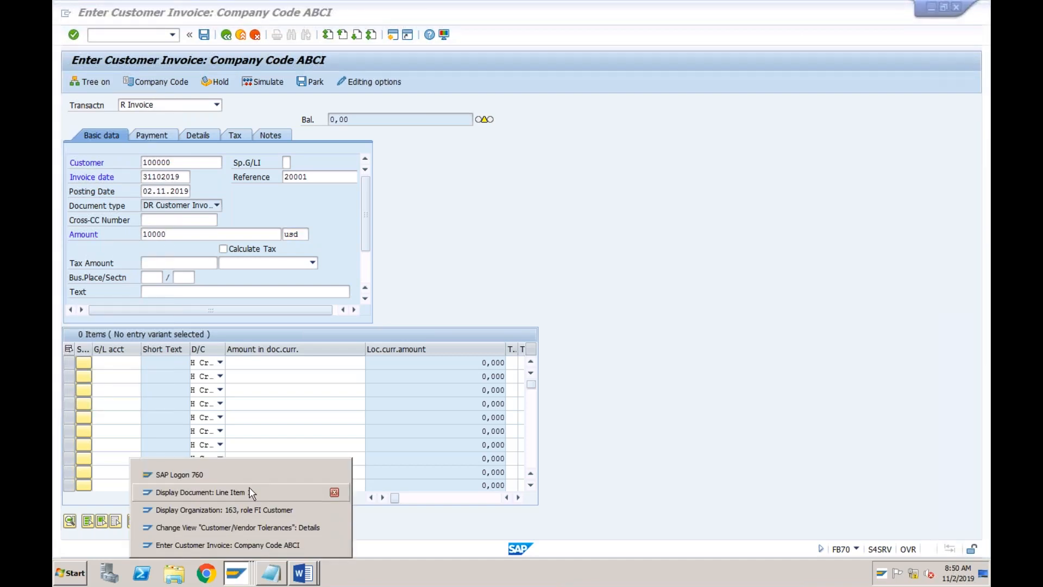
{"action": "left_click", "coordinate": [245, 510]}
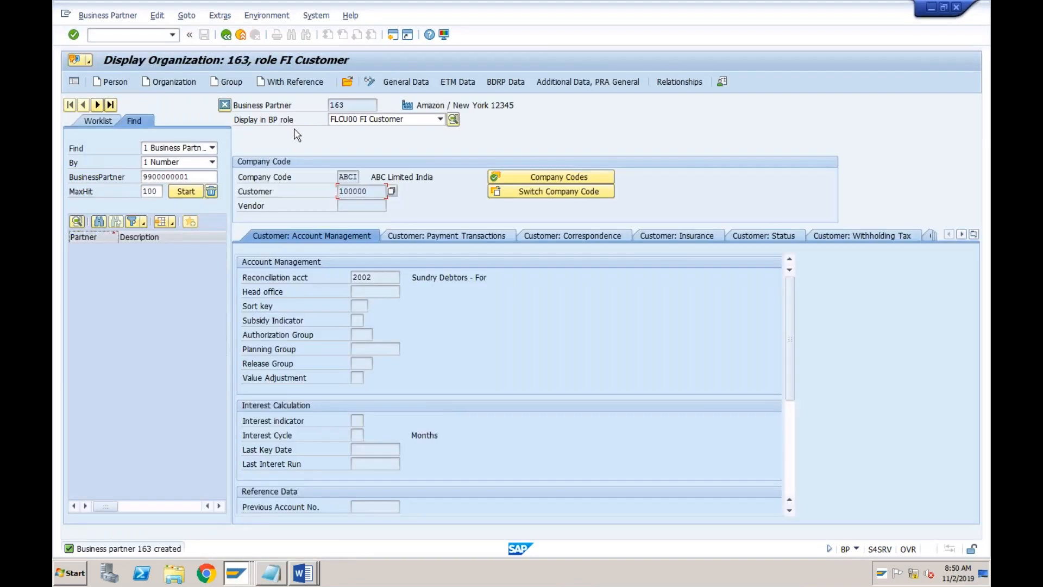
{"action": "left_click", "coordinate": [368, 83]}
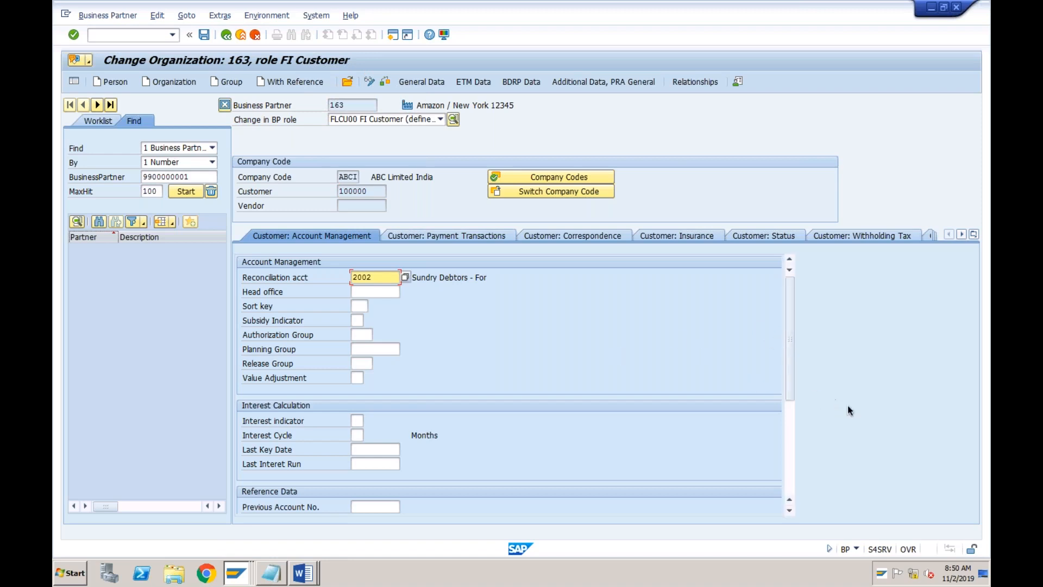
{"action": "left_click", "coordinate": [791, 445]}
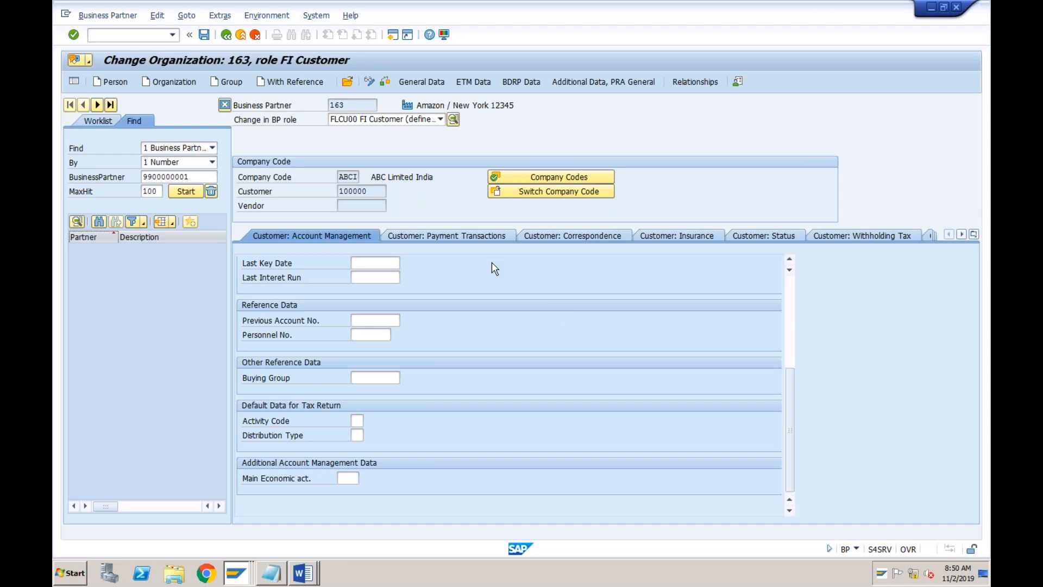
{"action": "left_click", "coordinate": [791, 311]}
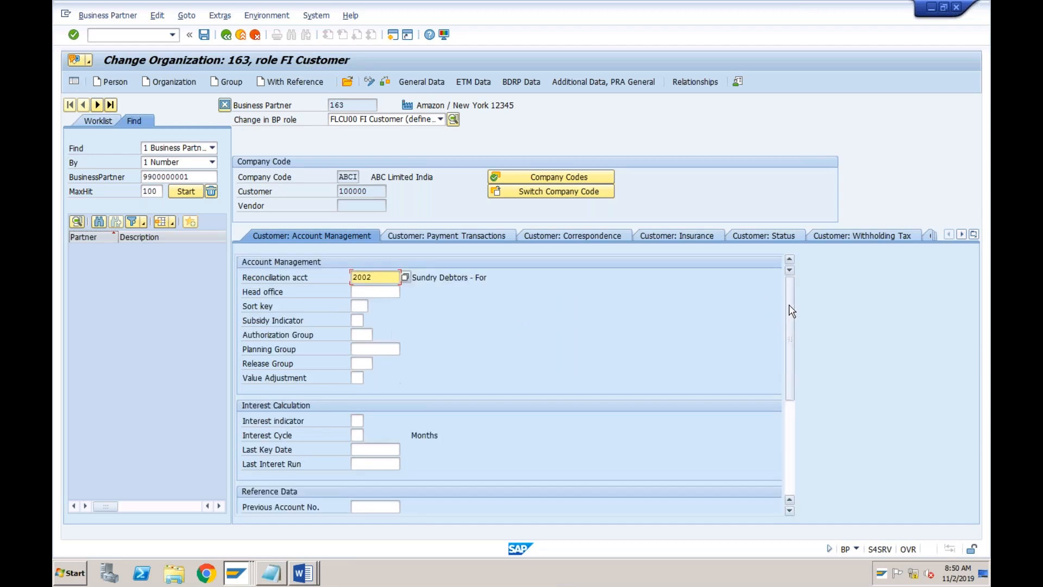
{"action": "left_click", "coordinate": [464, 236]}
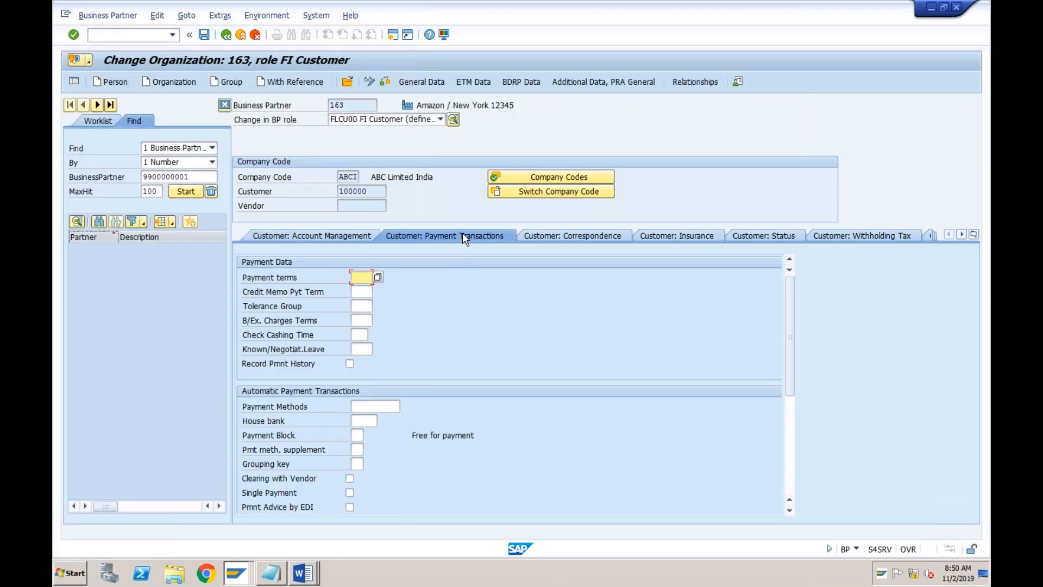
{"action": "left_click", "coordinate": [552, 236]}
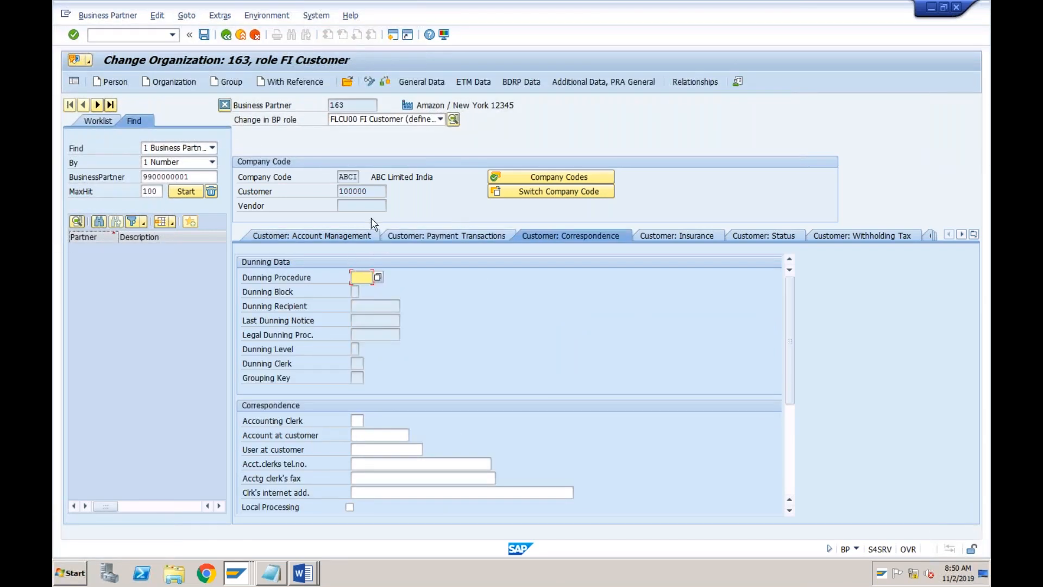
{"action": "left_click", "coordinate": [368, 191]}
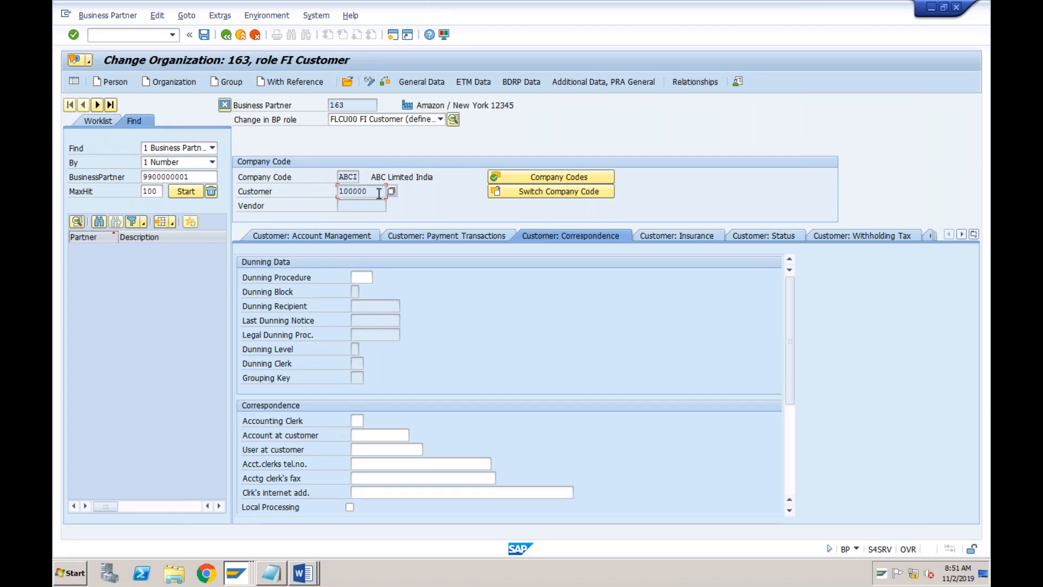
{"action": "left_click", "coordinate": [235, 575]}
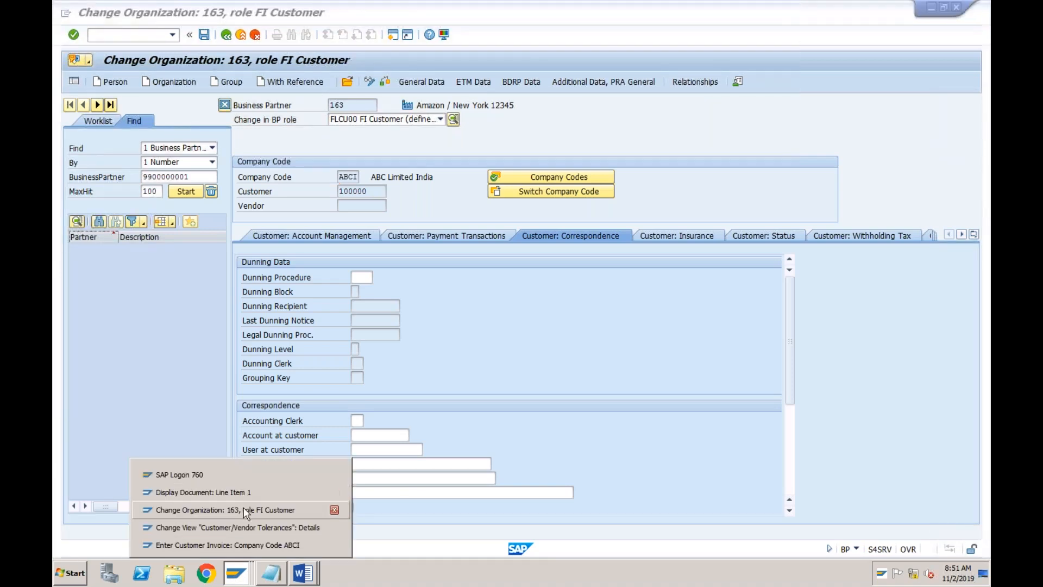
{"action": "left_click", "coordinate": [235, 544]}
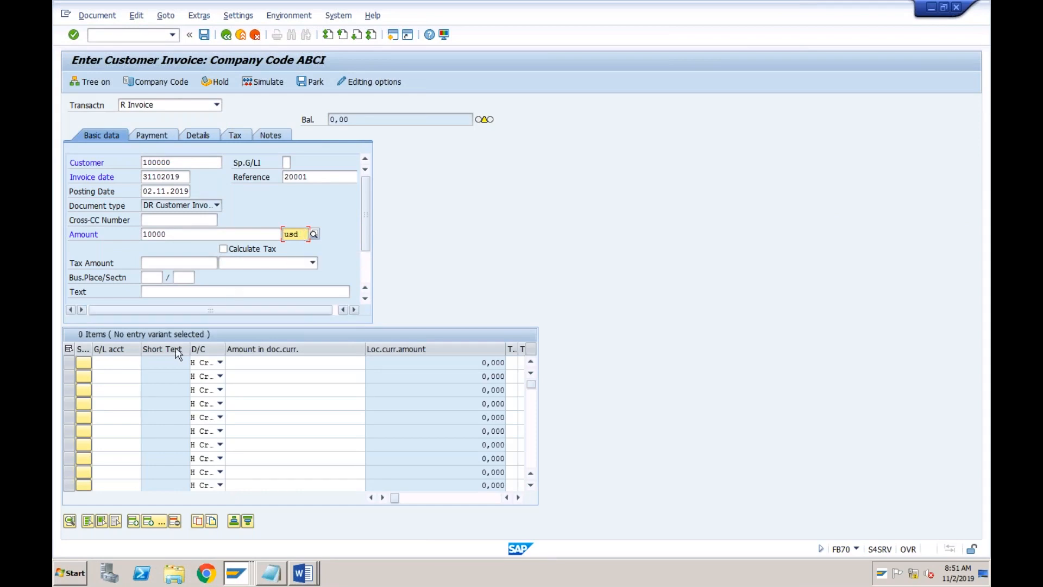
- Look up the company code's G/L accounts and select Revenues (3000) for the first line item
{"action": "left_click", "coordinate": [134, 362]}
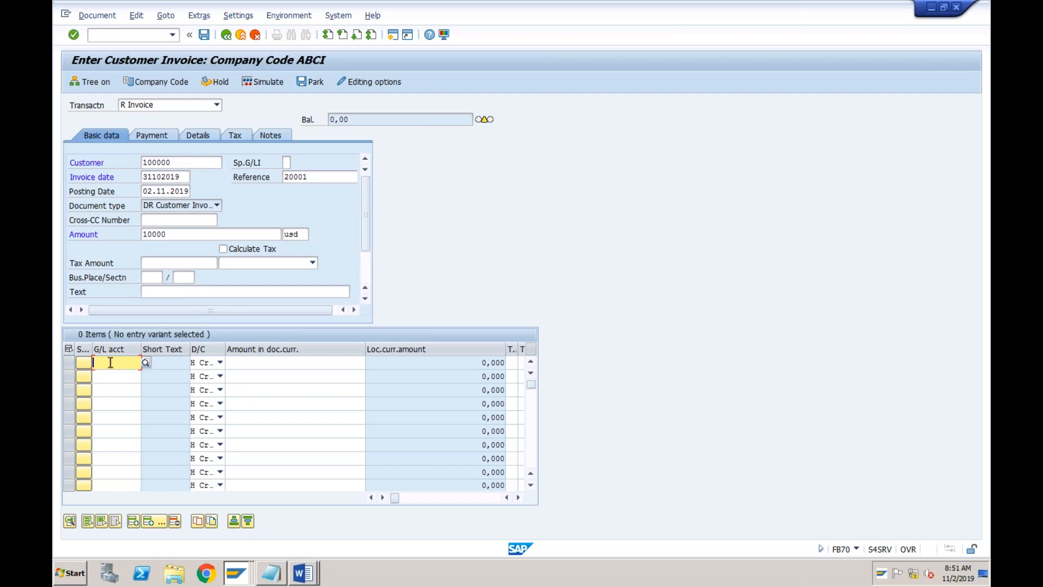
{"action": "left_click", "coordinate": [145, 362]}
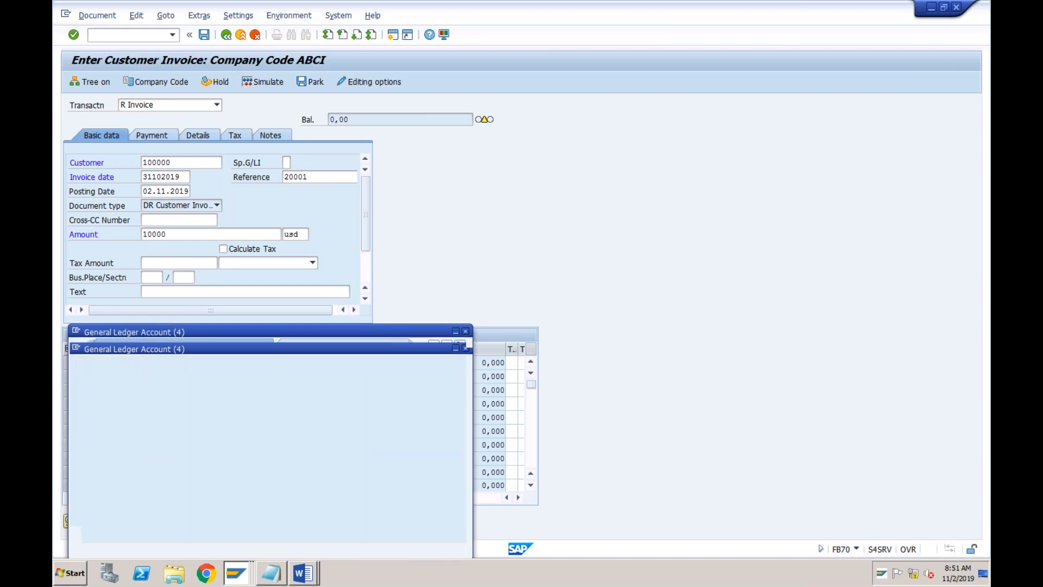
{"action": "key", "text": "Return"}
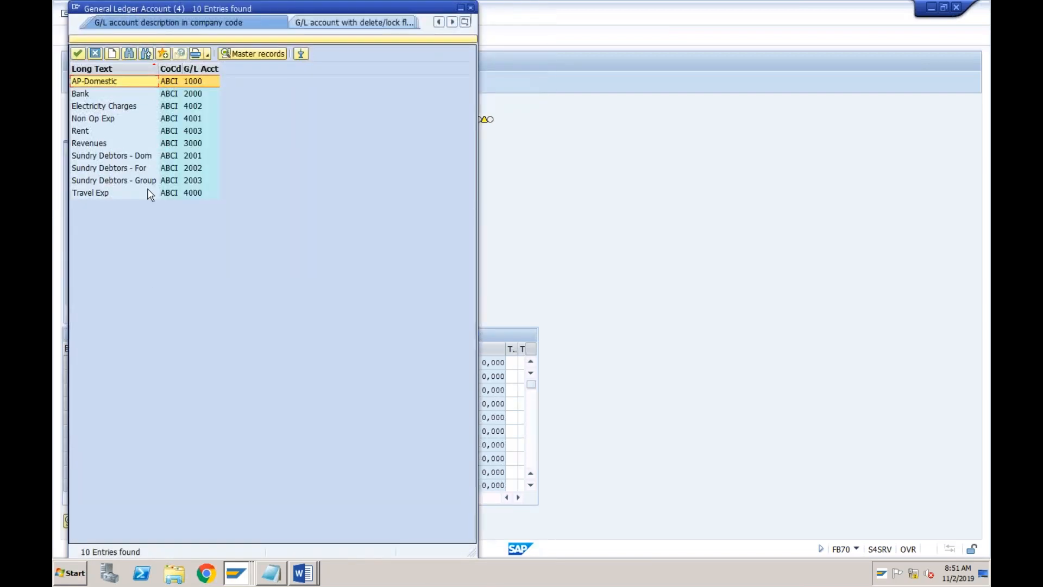
{"action": "left_click", "coordinate": [105, 147]}
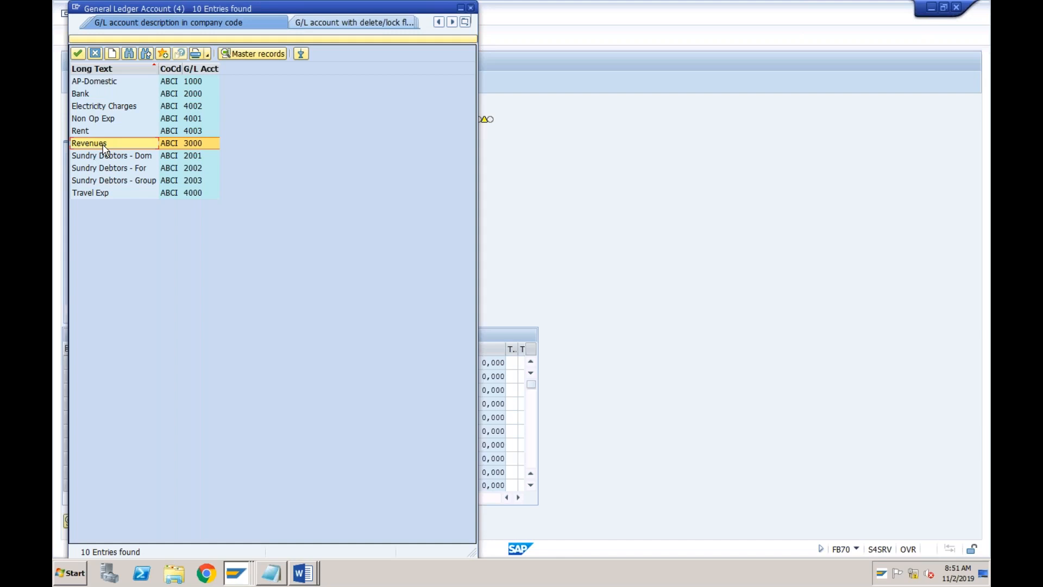
{"action": "double_click", "coordinate": [105, 144]}
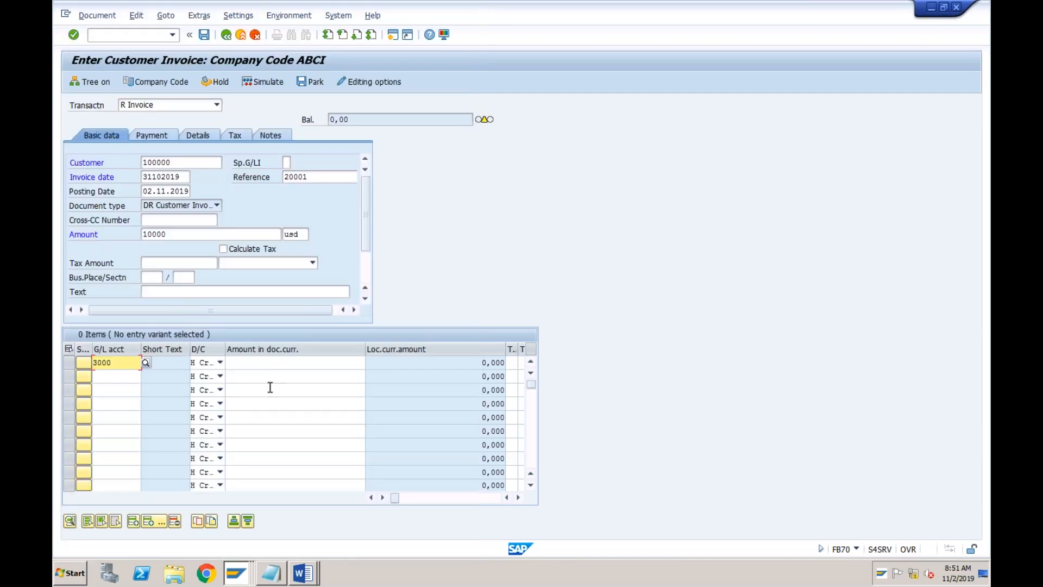
- Enter 10000 as the document currency amount of the Revenues line and validate the entries, accepting the due date warning
{"action": "left_click", "coordinate": [289, 366]}
{"action": "type", "text": "10"}
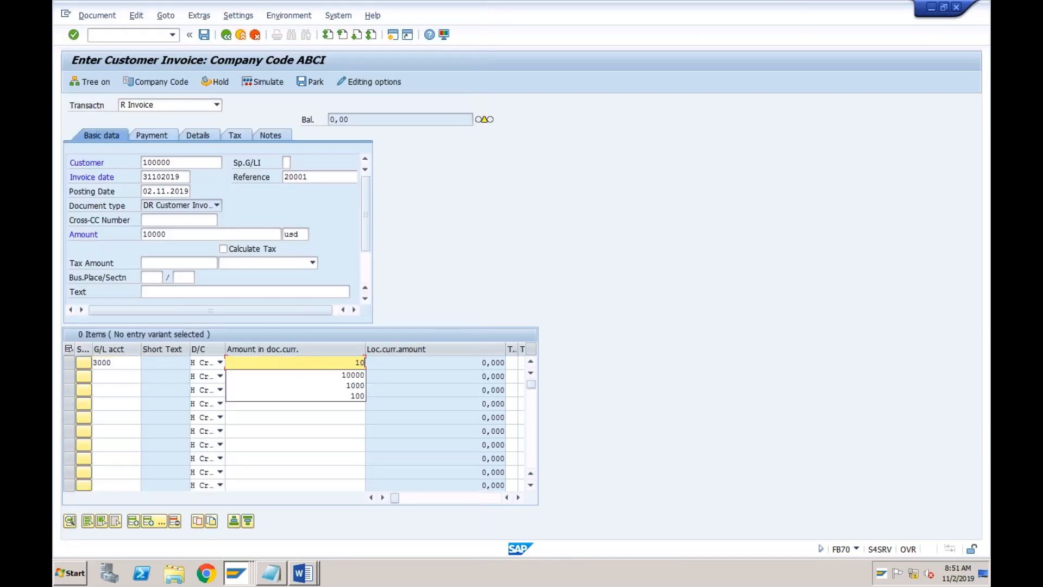
{"action": "type", "text": "000"}
{"action": "key", "text": "Tab"}
{"action": "key", "text": "Tab"}
{"action": "key", "text": "Tab"}
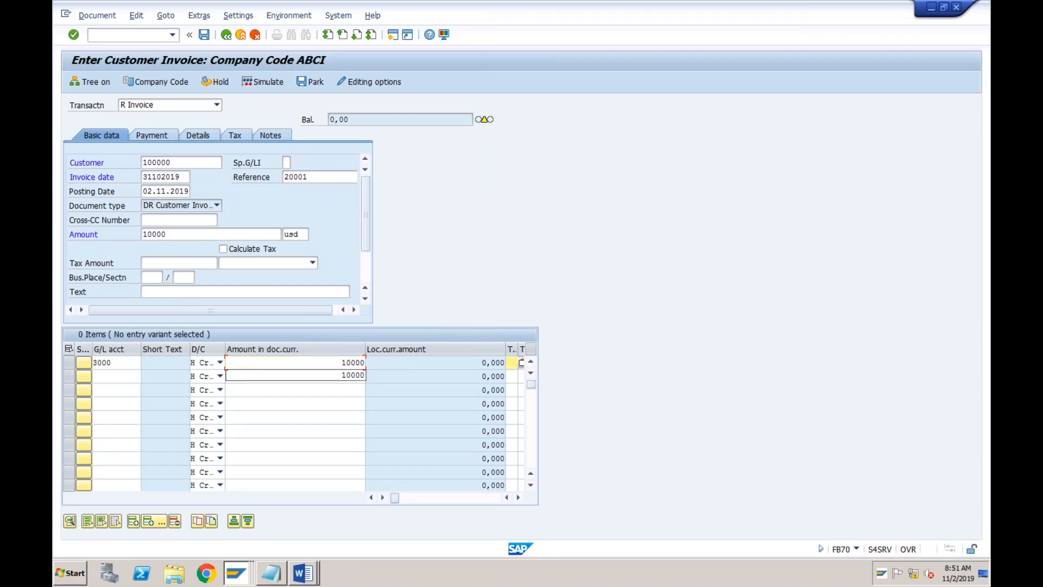
{"action": "key", "text": "Tab"}
{"action": "key", "text": "Tab"}
{"action": "key", "text": "Tab"}
{"action": "key", "text": "Tab"}
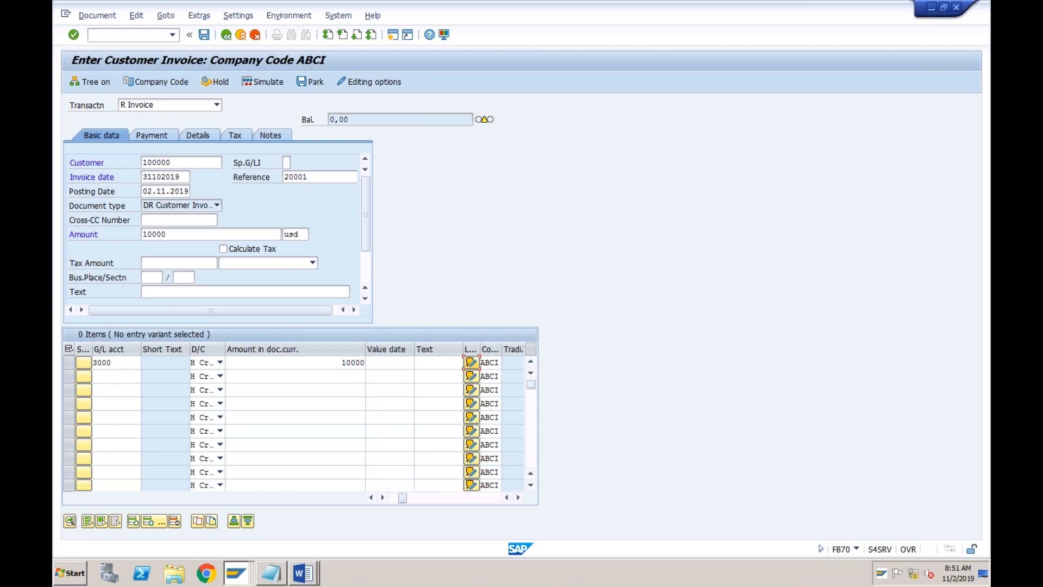
{"action": "key", "text": "Return"}
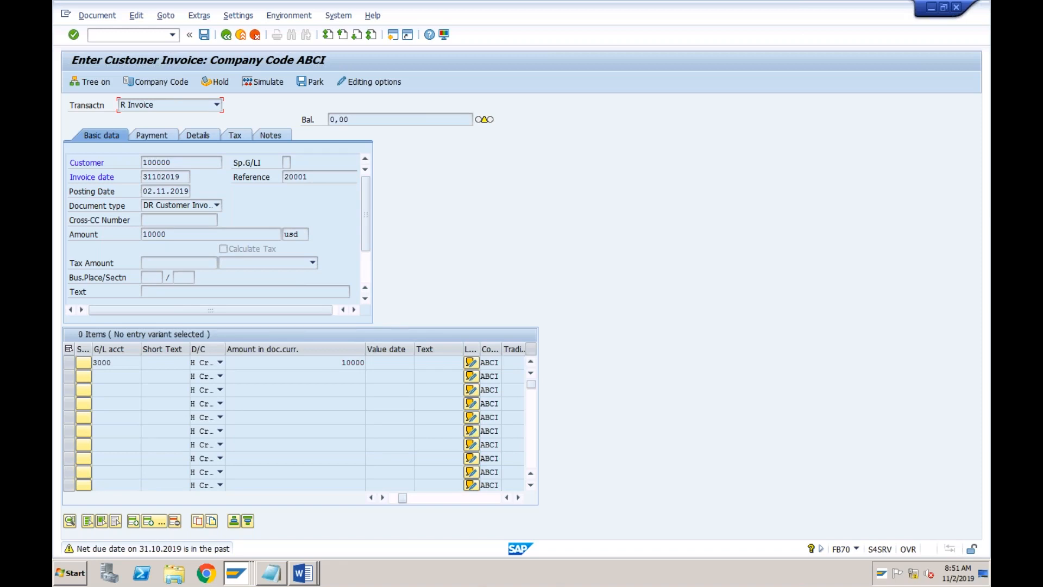
{"action": "key", "text": "Return"}
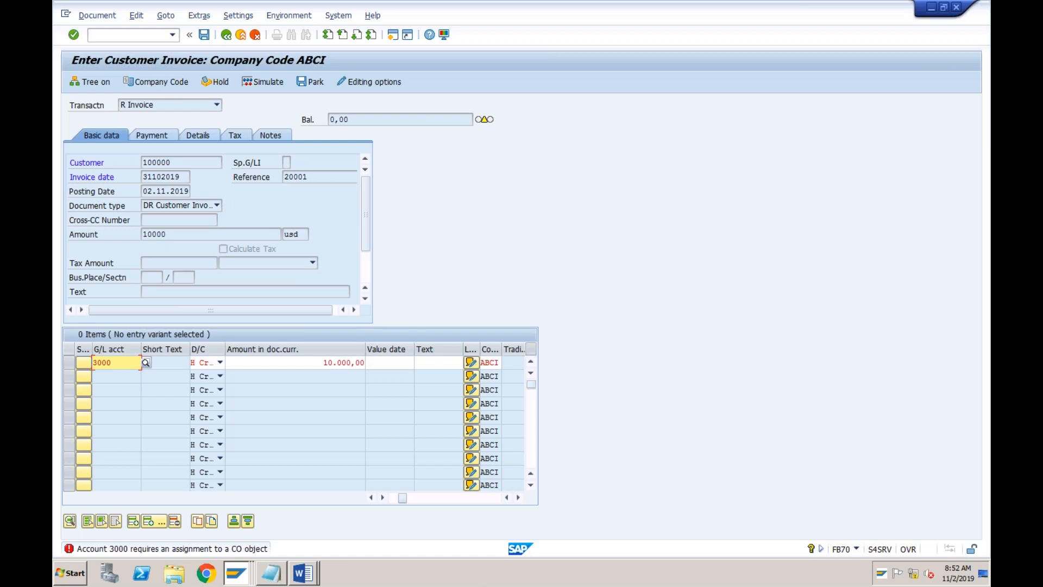
- Assign profit center TEST to the Revenues line item and validate it, accepting the account assignment warning
{"action": "left_click", "coordinate": [297, 363]}
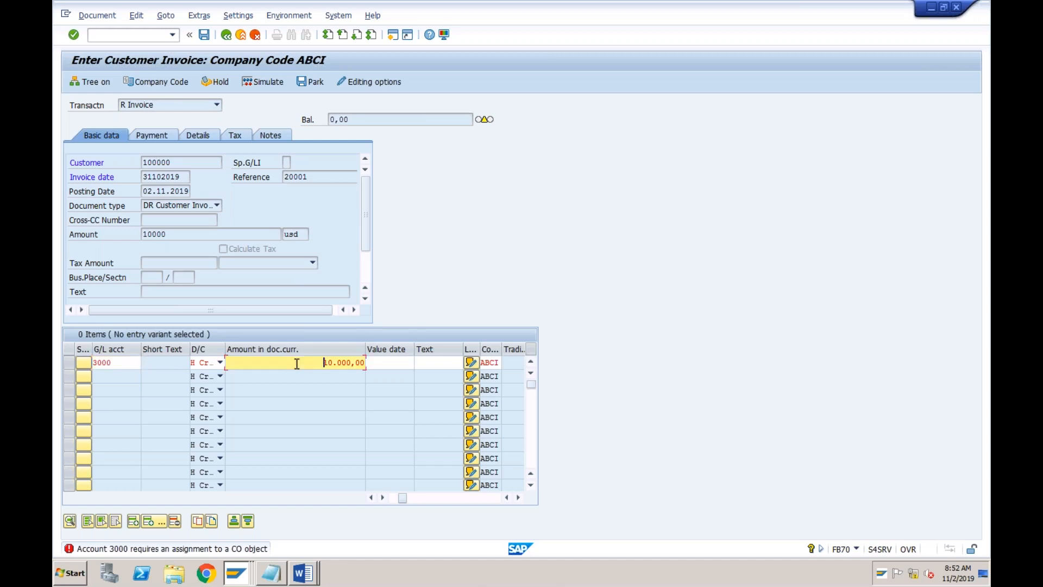
{"action": "key", "text": "Tab"}
{"action": "key", "text": "Tab"}
{"action": "key", "text": "Tab"}
{"action": "key", "text": "Tab"}
{"action": "key", "text": "Tab"}
{"action": "key", "text": "Tab"}
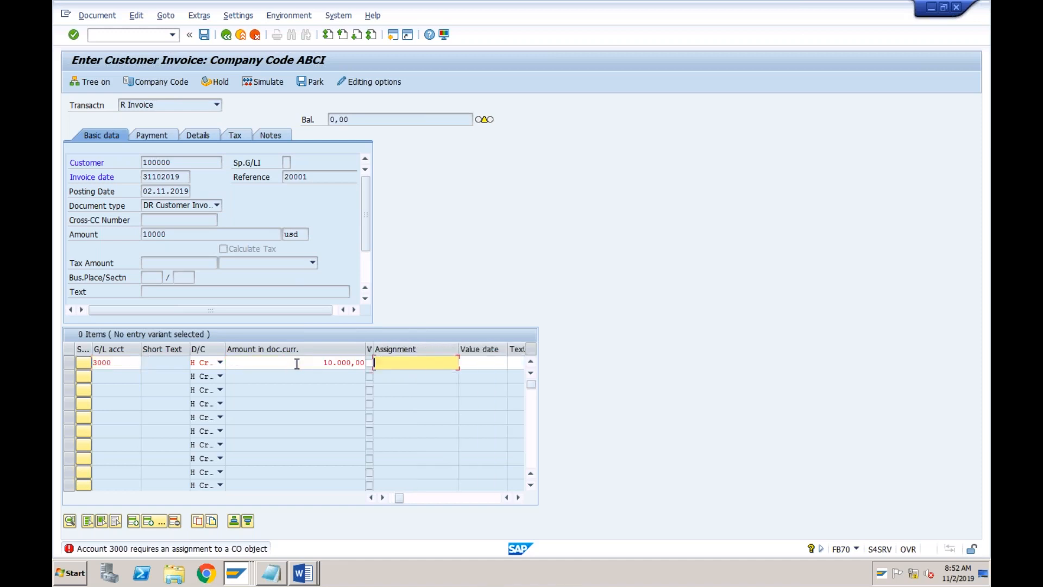
{"action": "key", "text": "Tab"}
{"action": "key", "text": "Tab"}
{"action": "key", "text": "Tab"}
{"action": "key", "text": "Tab"}
{"action": "key", "text": "Tab"}
{"action": "key", "text": "Tab"}
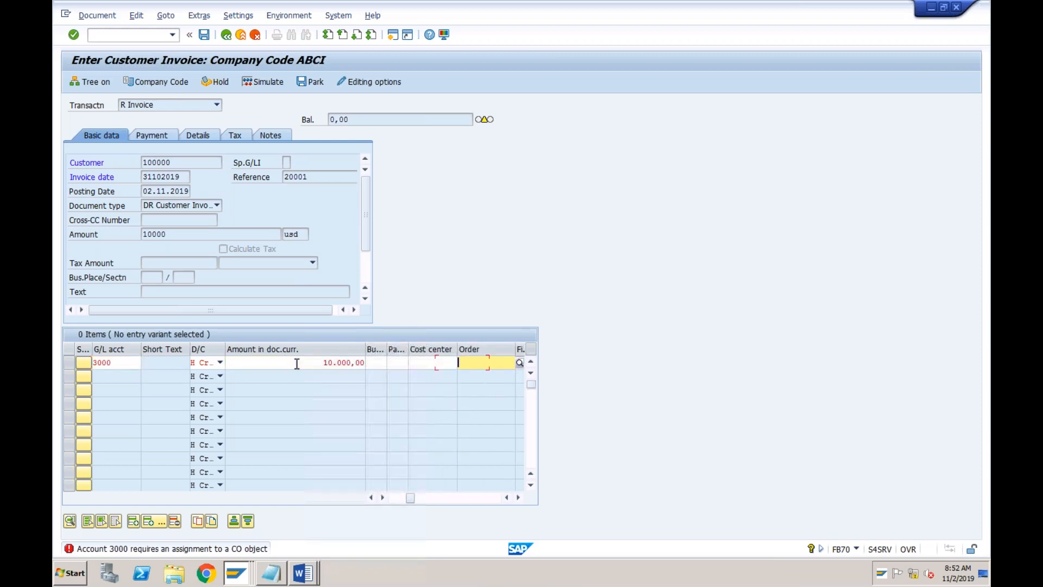
{"action": "key", "text": "Tab"}
{"action": "key", "text": "Tab"}
{"action": "key", "text": "Tab"}
{"action": "key", "text": "Tab"}
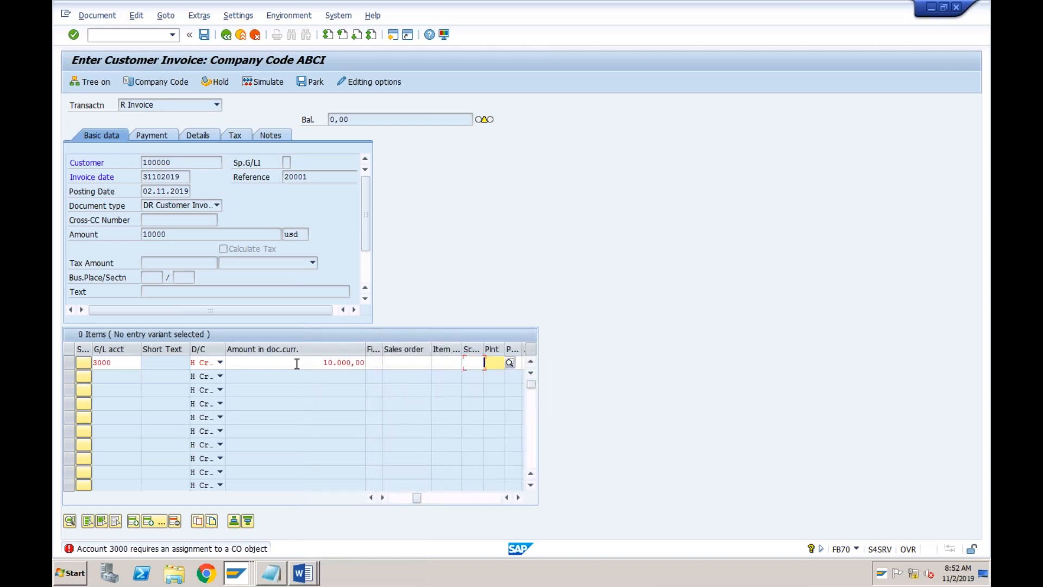
{"action": "key", "text": "Tab"}
{"action": "key", "text": "Tab"}
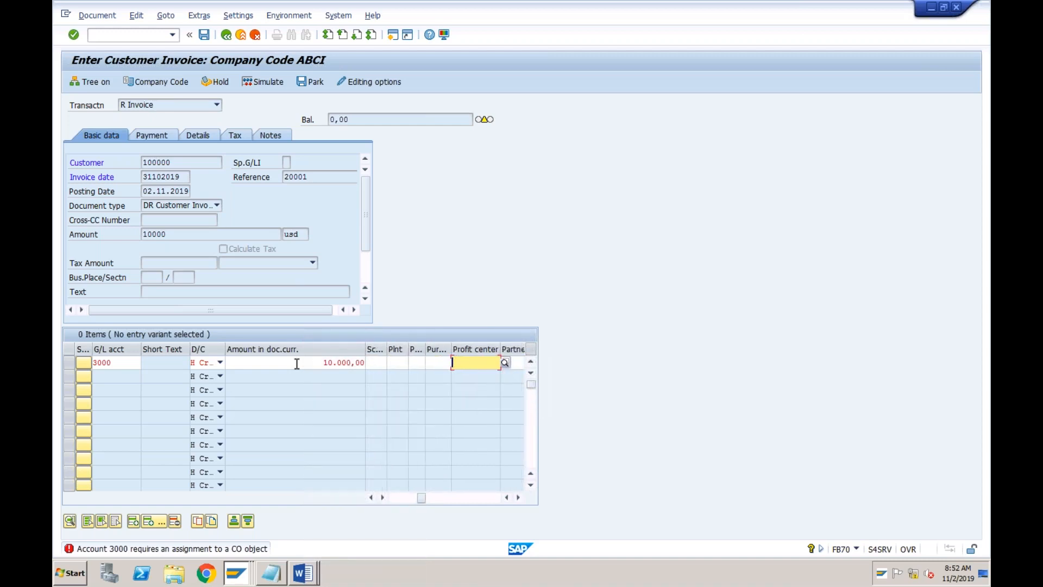
{"action": "left_click", "coordinate": [505, 365]}
{"action": "key", "text": "Return"}
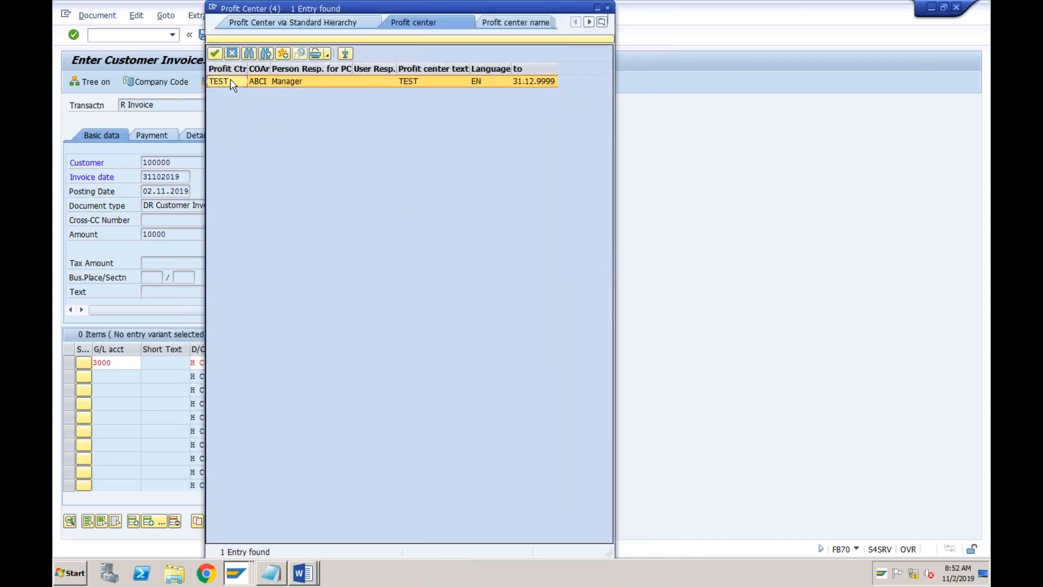
{"action": "double_click", "coordinate": [229, 83]}
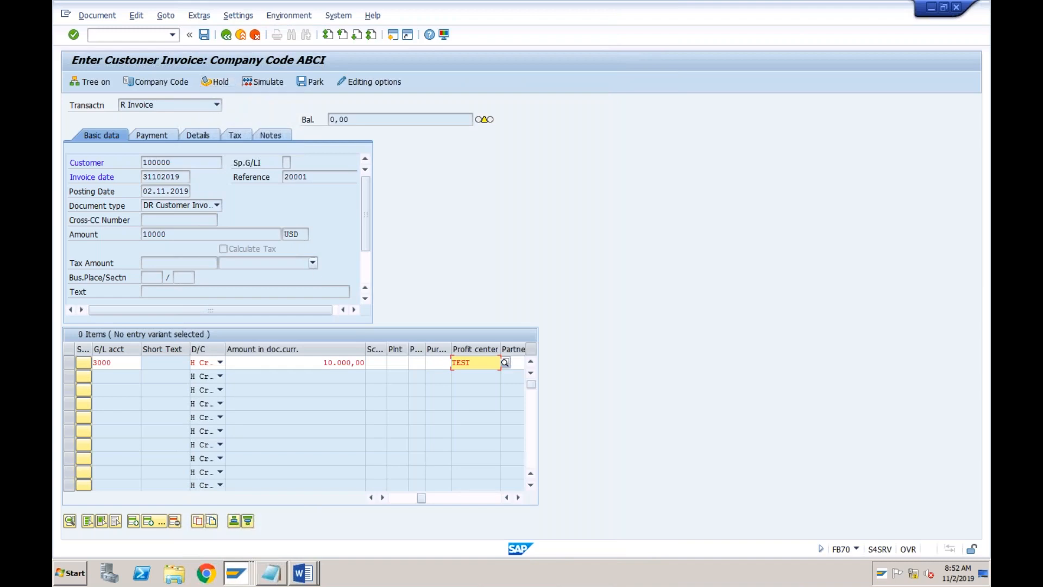
{"action": "key", "text": "Return"}
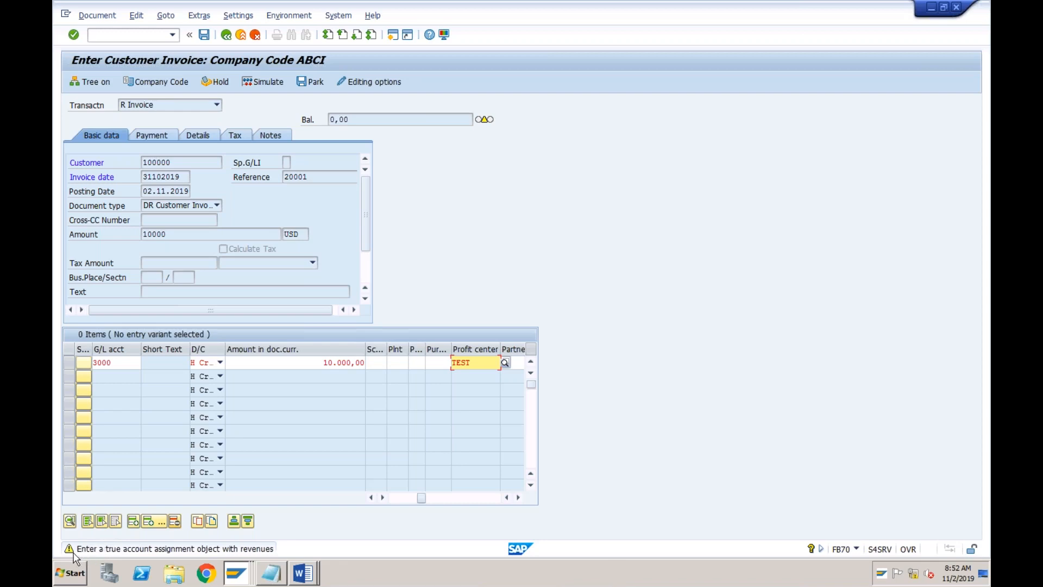
{"action": "key", "text": "Return"}
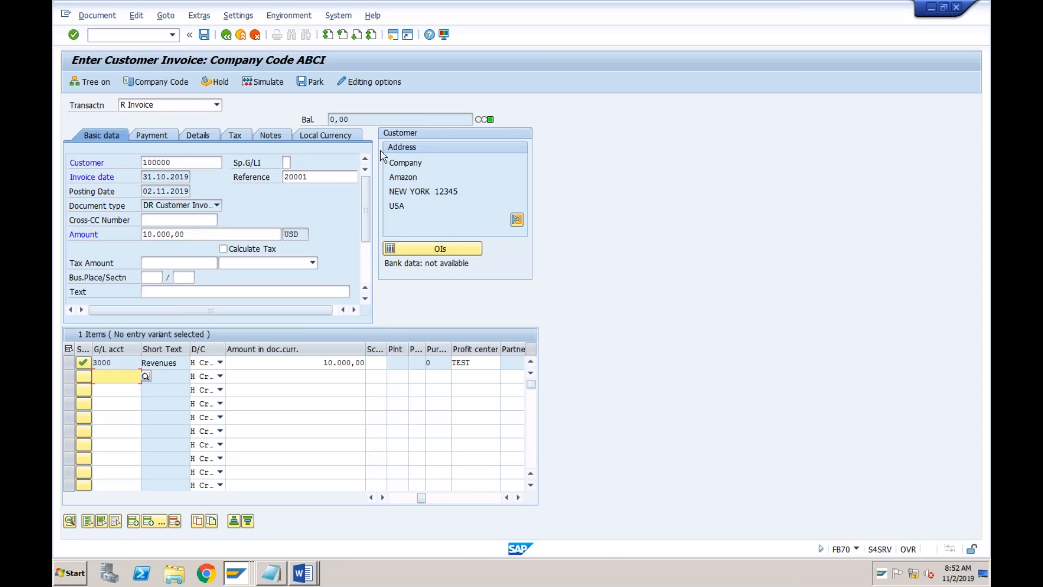
- Set the invoice's payment terms to 0002 and validate them, accepting the account assignment and terms warnings
{"action": "left_click", "coordinate": [302, 234]}
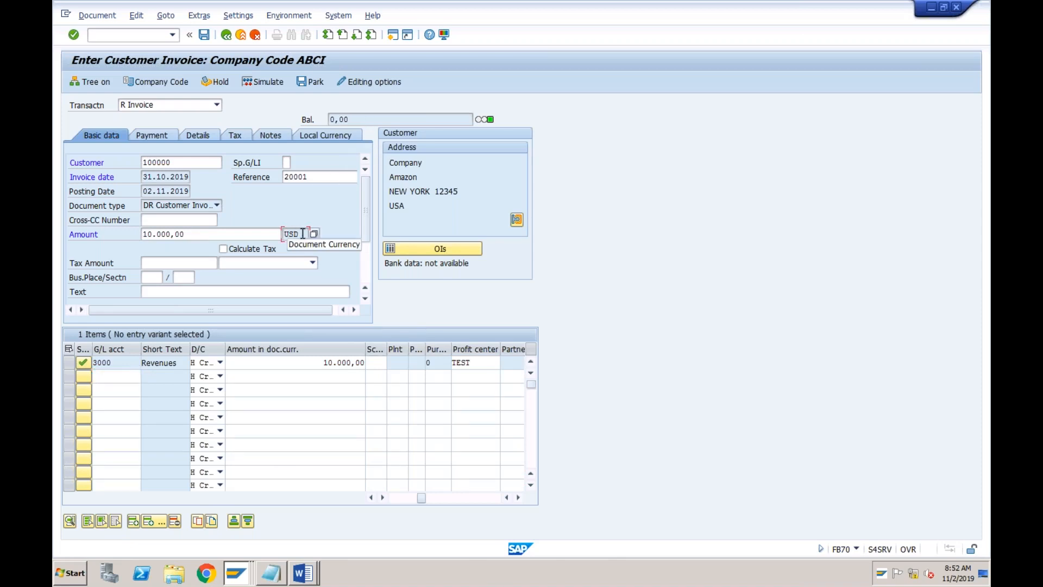
{"action": "left_click", "coordinate": [160, 134]}
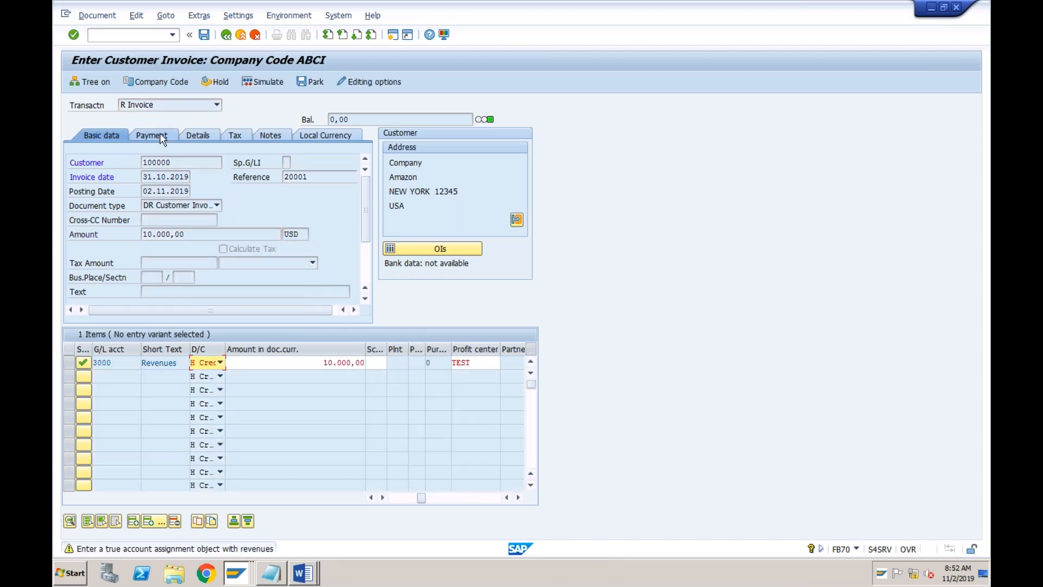
{"action": "left_click", "coordinate": [159, 133]}
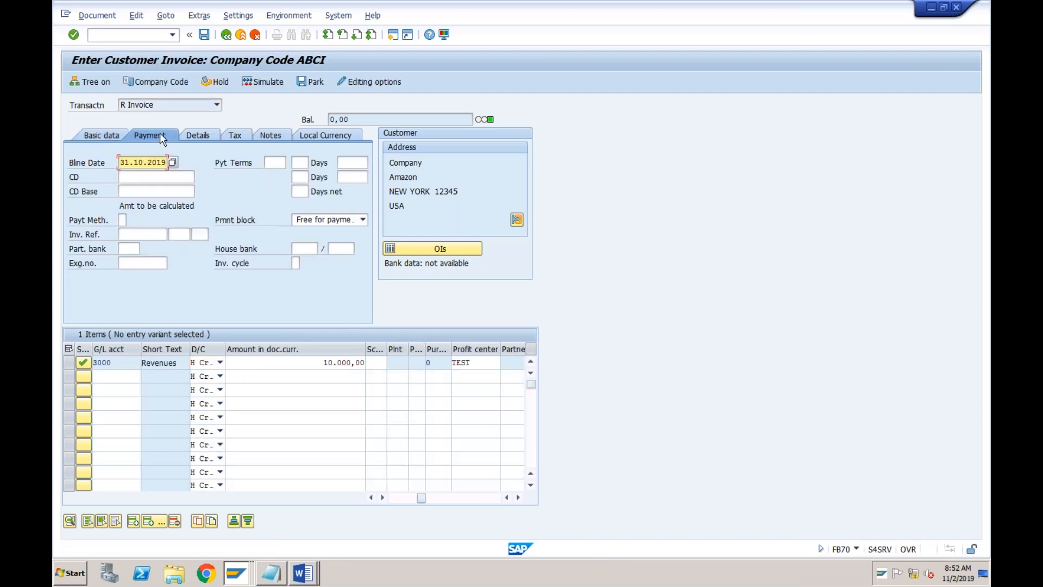
{"action": "left_click", "coordinate": [275, 162]}
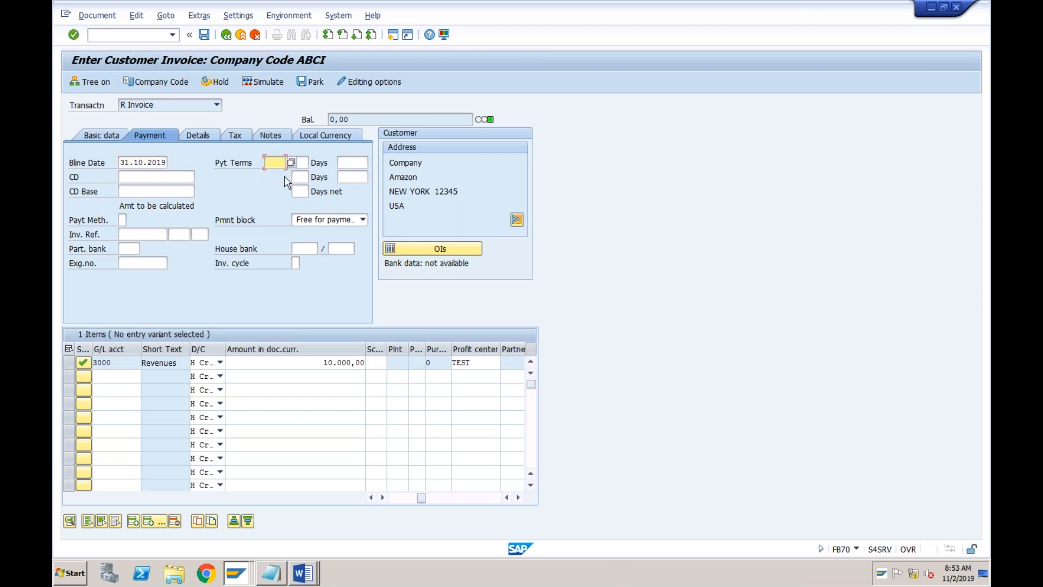
{"action": "type", "text": "0002"}
{"action": "key", "text": "Return"}
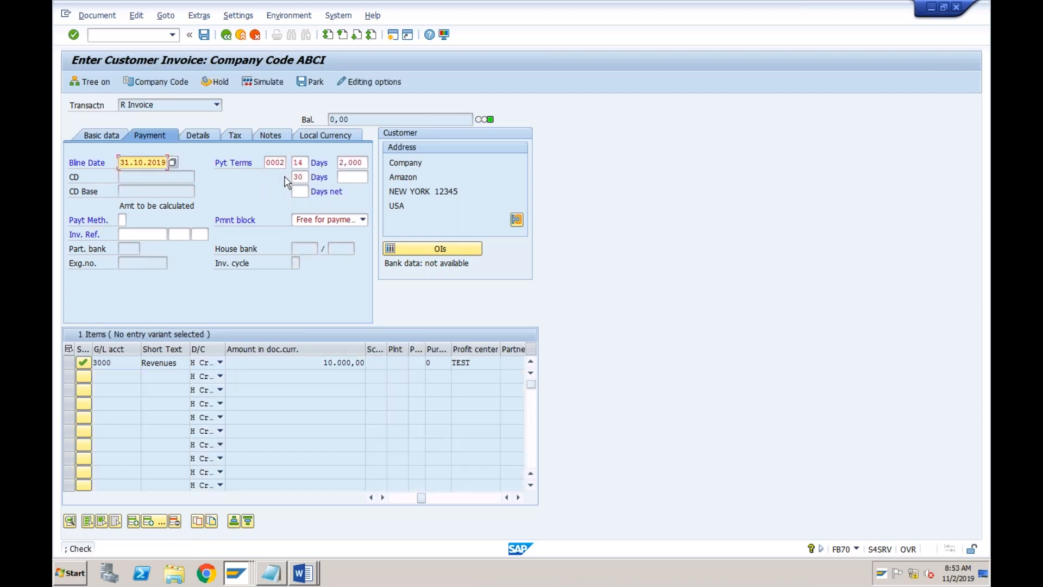
{"action": "key", "text": "Return"}
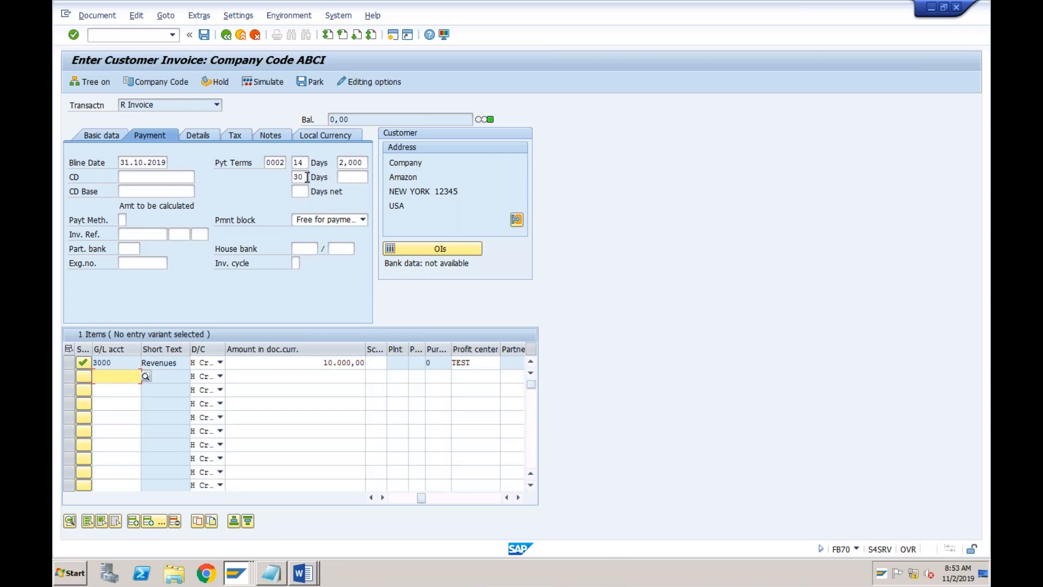
{"action": "left_click", "coordinate": [306, 177]}
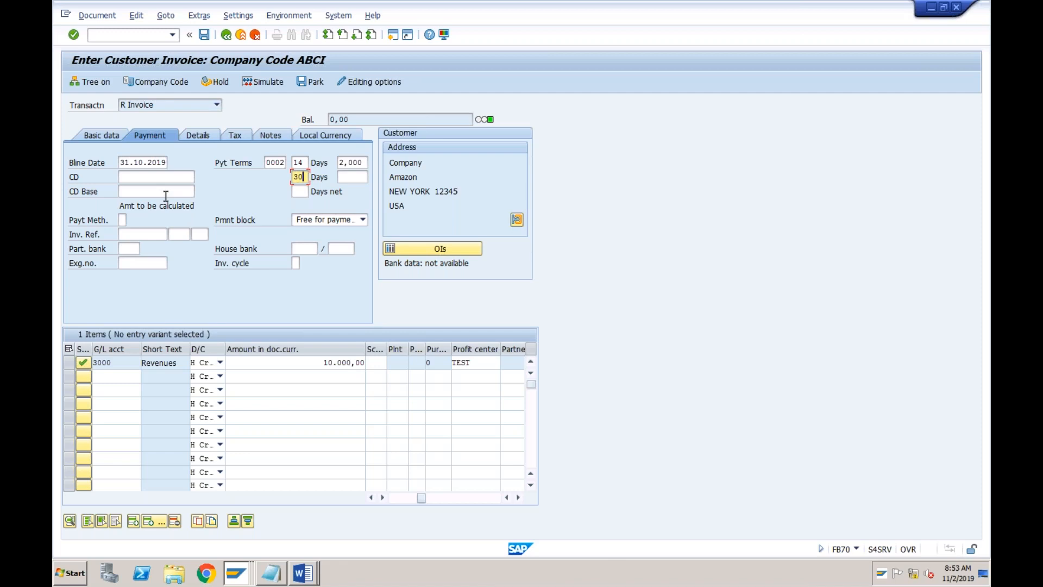
{"action": "left_click", "coordinate": [306, 361]}
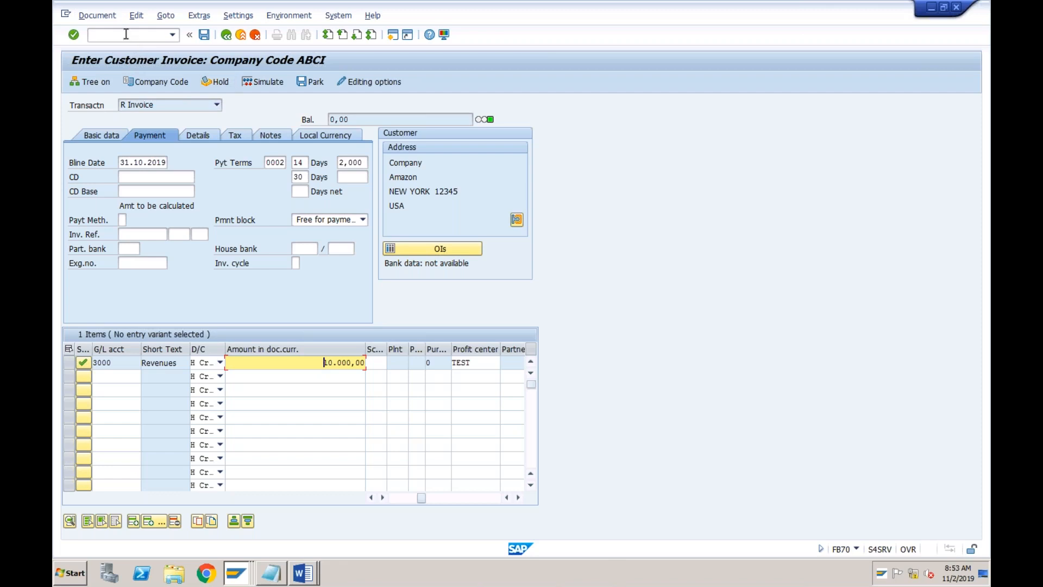
- Simulate the customer invoice posting, accepting the account assignment warning, to display the document overview
{"action": "left_click", "coordinate": [108, 20]}
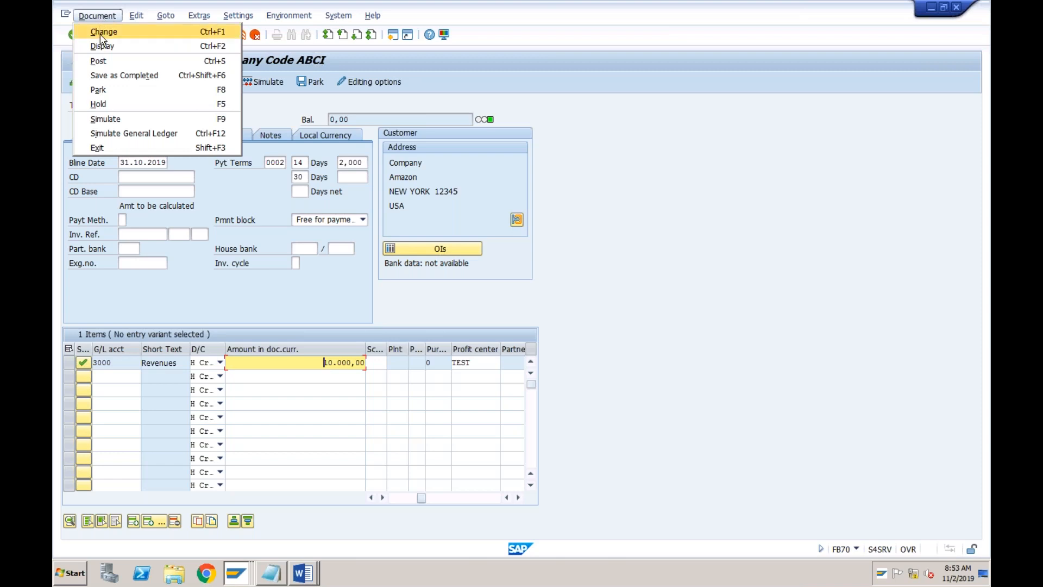
{"action": "left_click", "coordinate": [108, 122]}
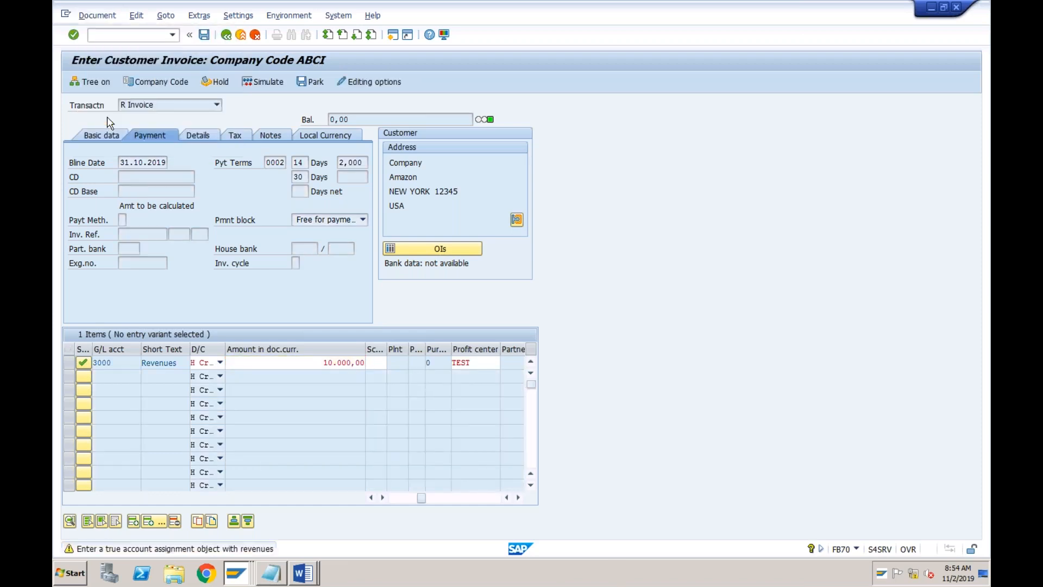
{"action": "left_click", "coordinate": [262, 82]}
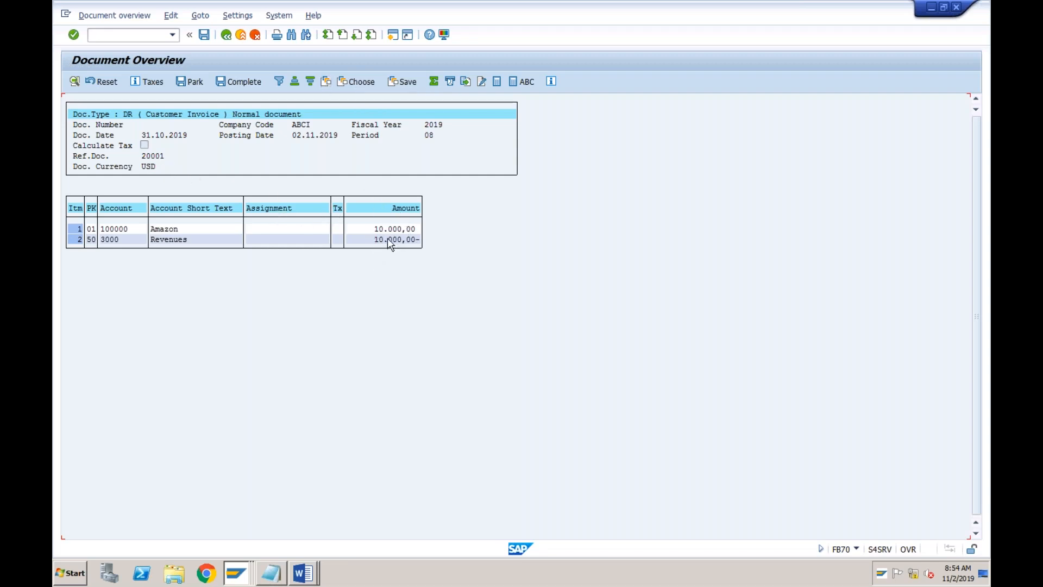
- Add the hidden field Amt.in loc.cur. to the document overview's line layout and apply the layout
{"action": "left_click", "coordinate": [326, 87]}
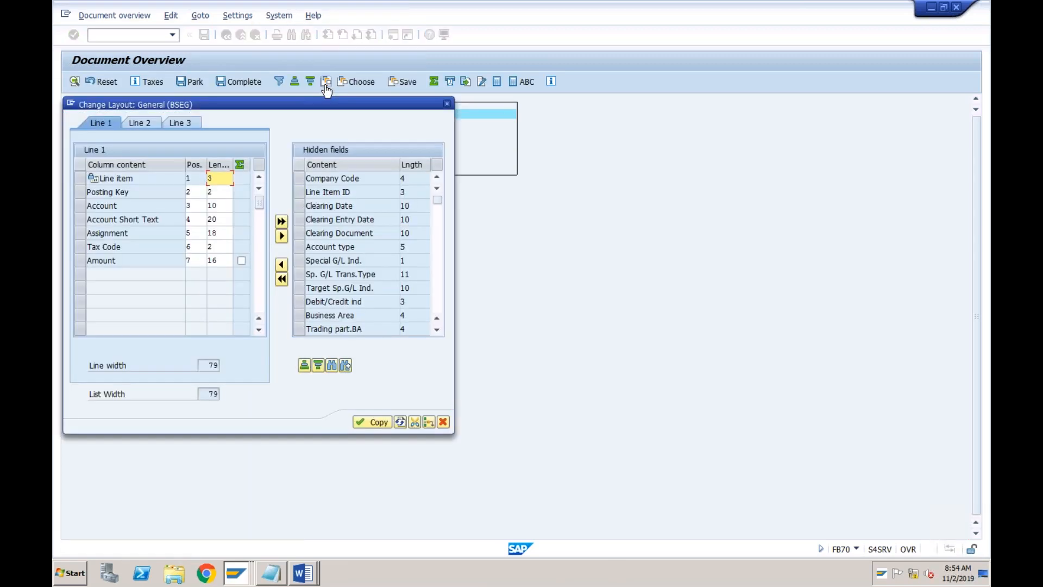
{"action": "left_click", "coordinate": [439, 244]}
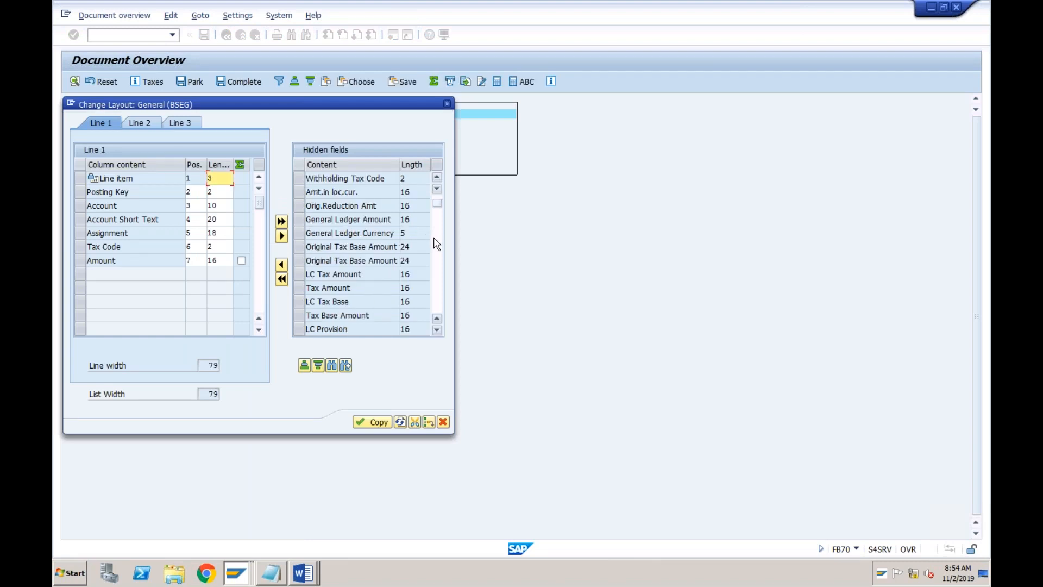
{"action": "left_click", "coordinate": [300, 193]}
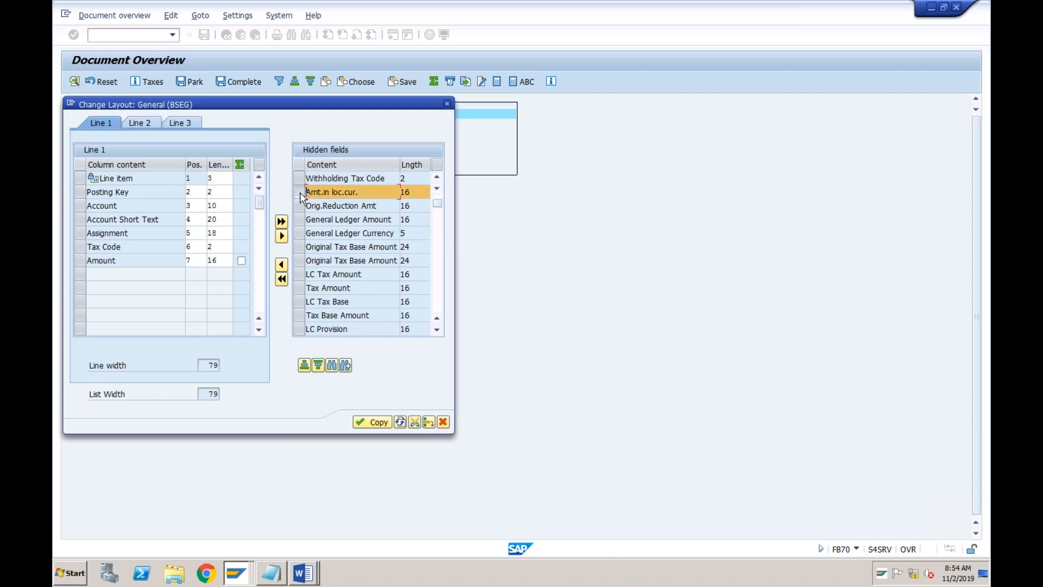
{"action": "left_click", "coordinate": [281, 265]}
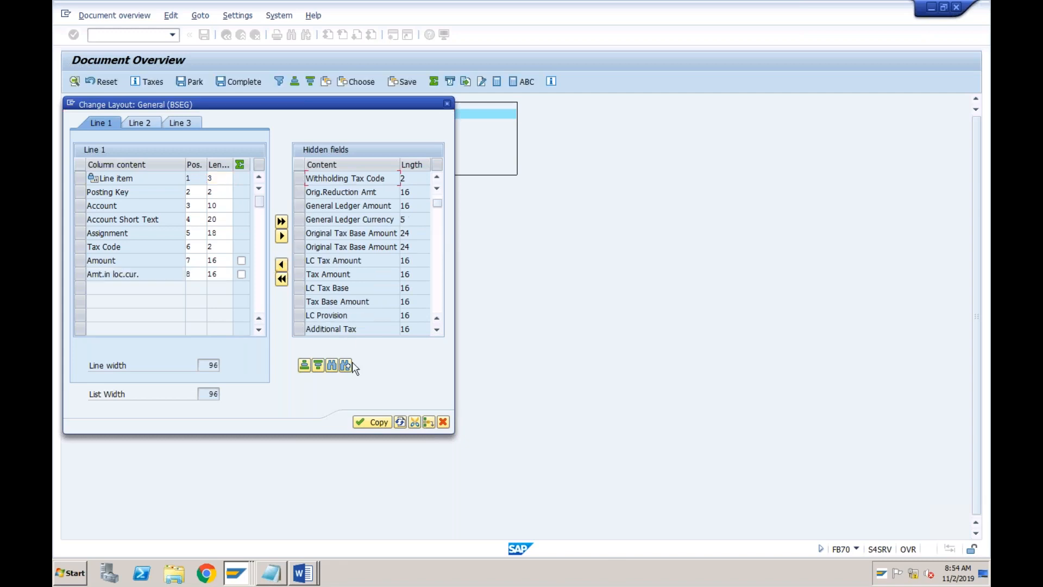
{"action": "left_click", "coordinate": [372, 422]}
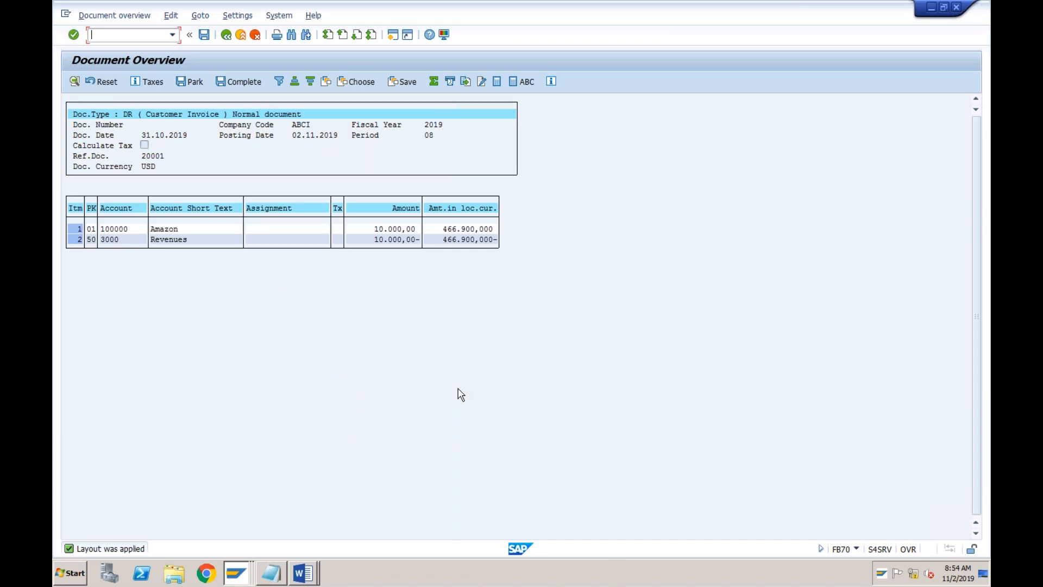
{"action": "left_click", "coordinate": [451, 229]}
- Return from the simulation to the invoice entry and examine its local currency amount and exchange rate
{"action": "left_click", "coordinate": [226, 35]}
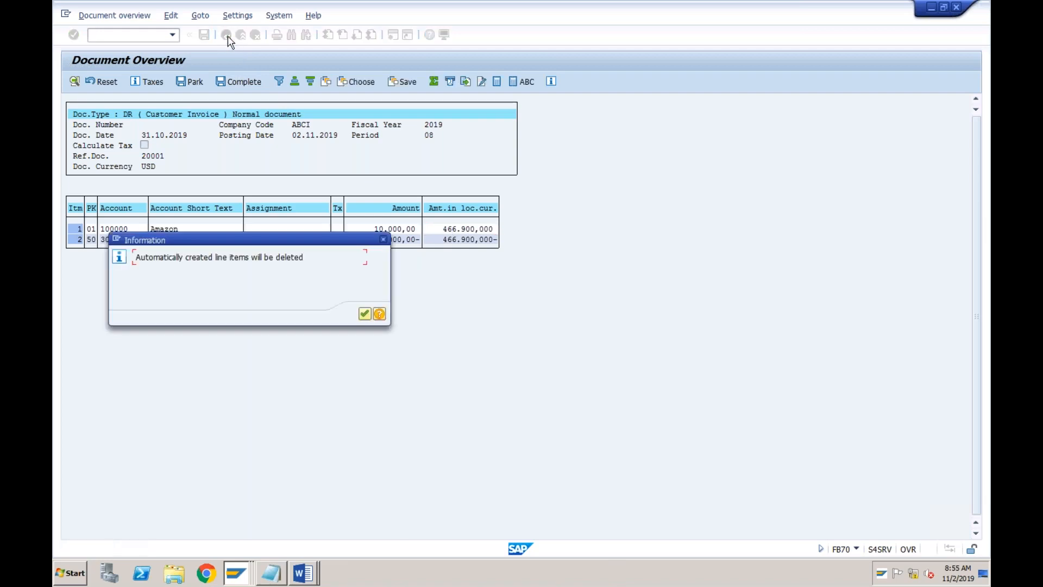
{"action": "left_click", "coordinate": [365, 314]}
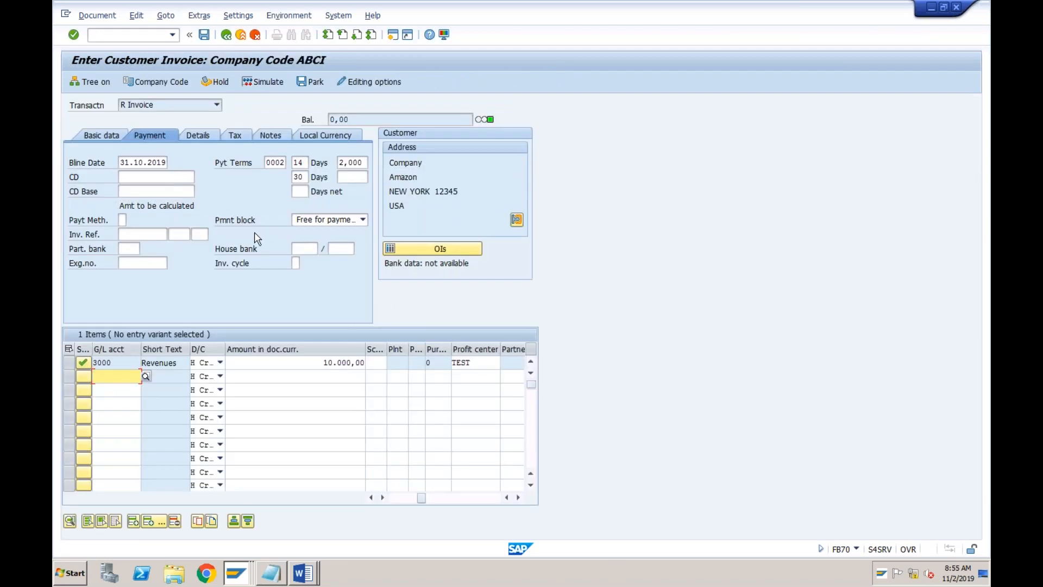
{"action": "left_click", "coordinate": [326, 138]}
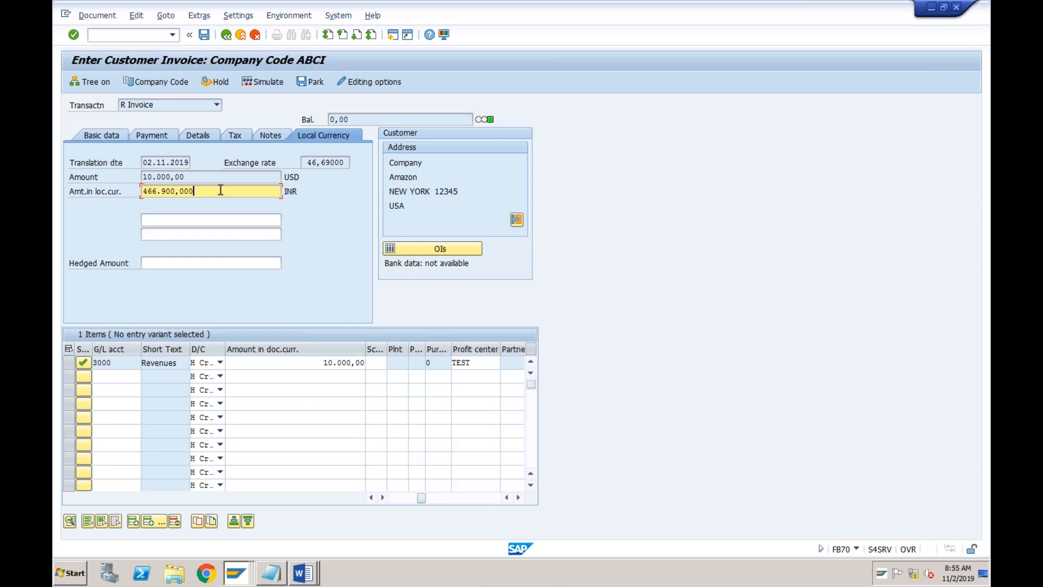
{"action": "left_click", "coordinate": [322, 162]}
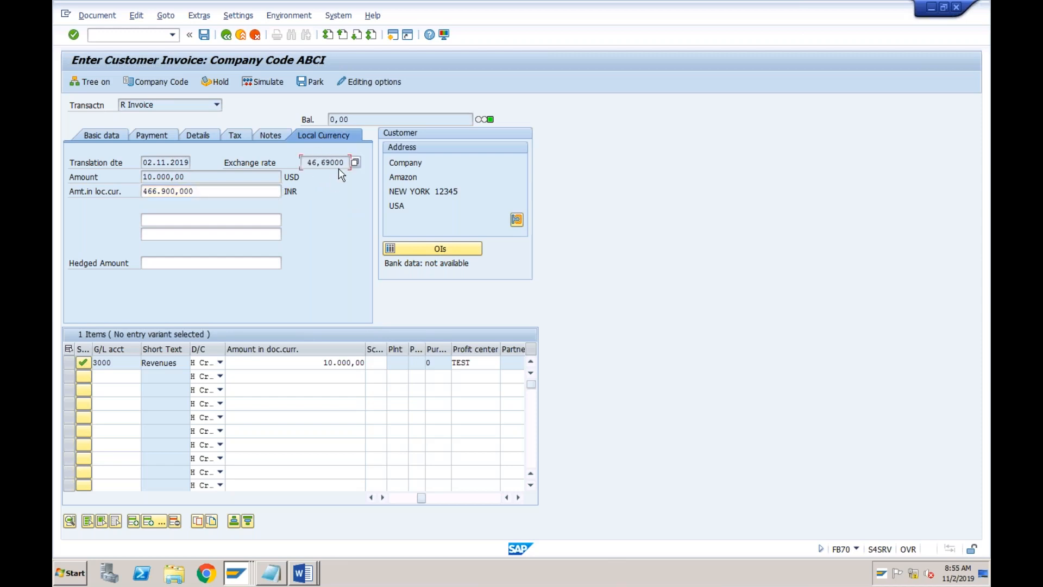
- Open the currency exchange rates table with transaction OB08 in a new session
{"action": "left_click", "coordinate": [392, 35]}
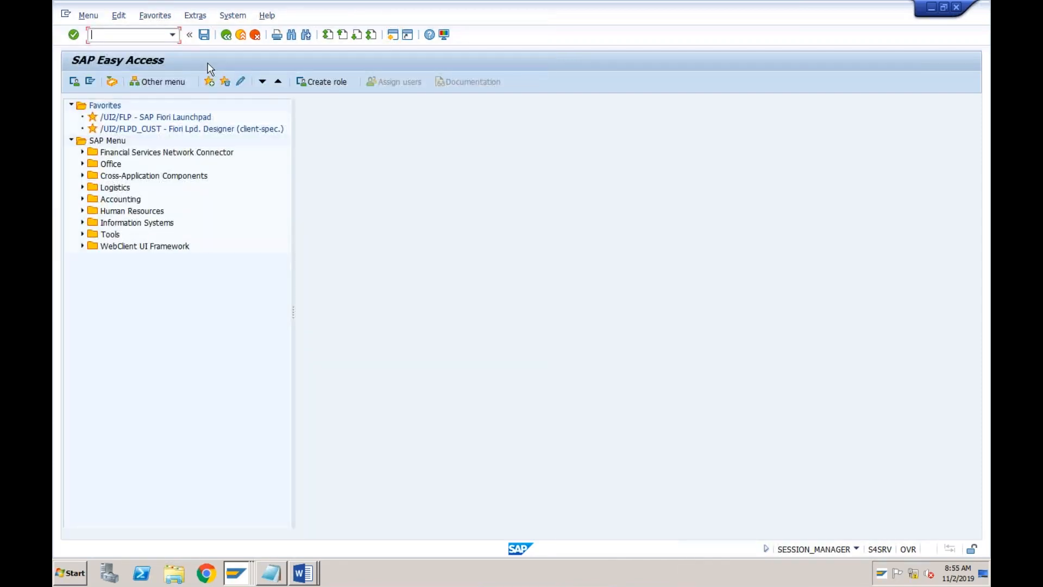
{"action": "type", "text": "ob08"}
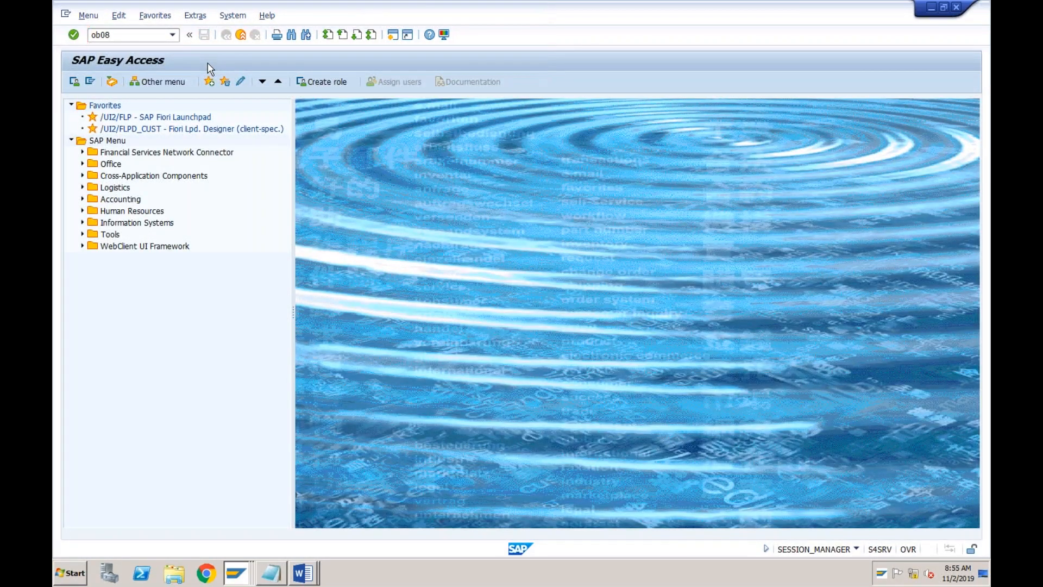
{"action": "key", "text": "Return"}
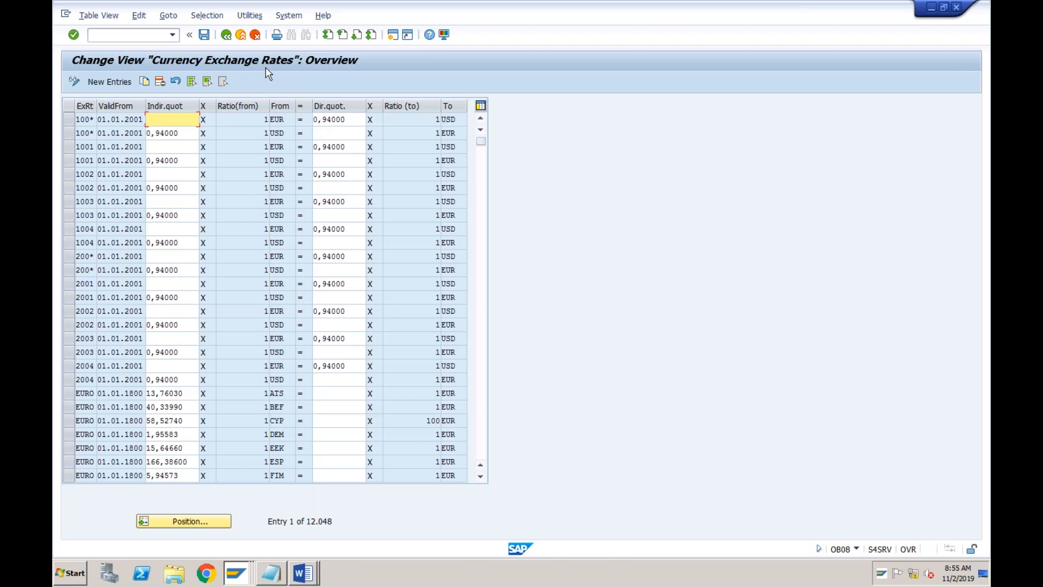
- Position the exchange rate table at rate type M from USD to INR and check the entry's rate and validity date
{"action": "left_click", "coordinate": [186, 520]}
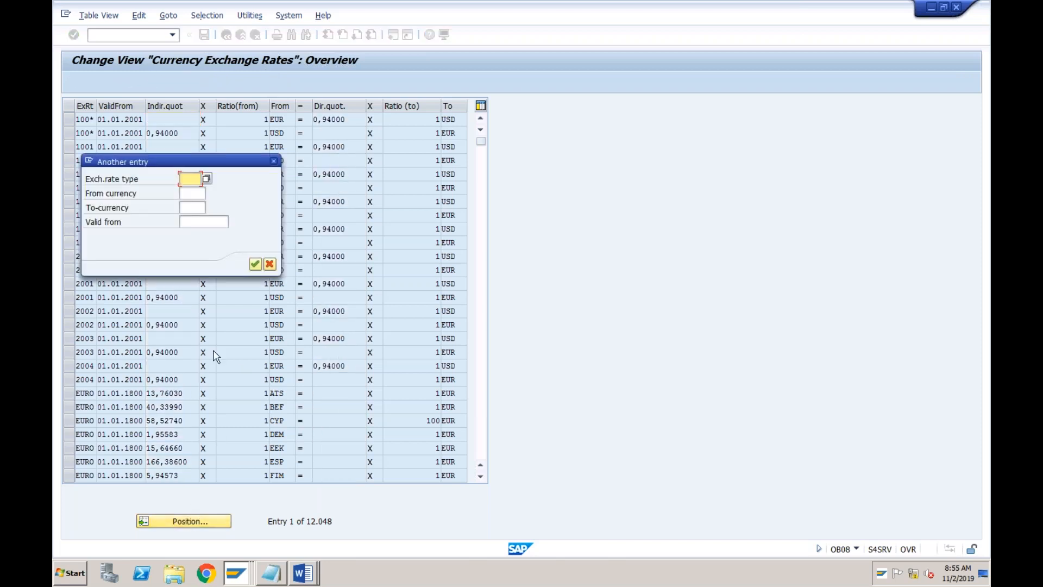
{"action": "left_click", "coordinate": [193, 194]}
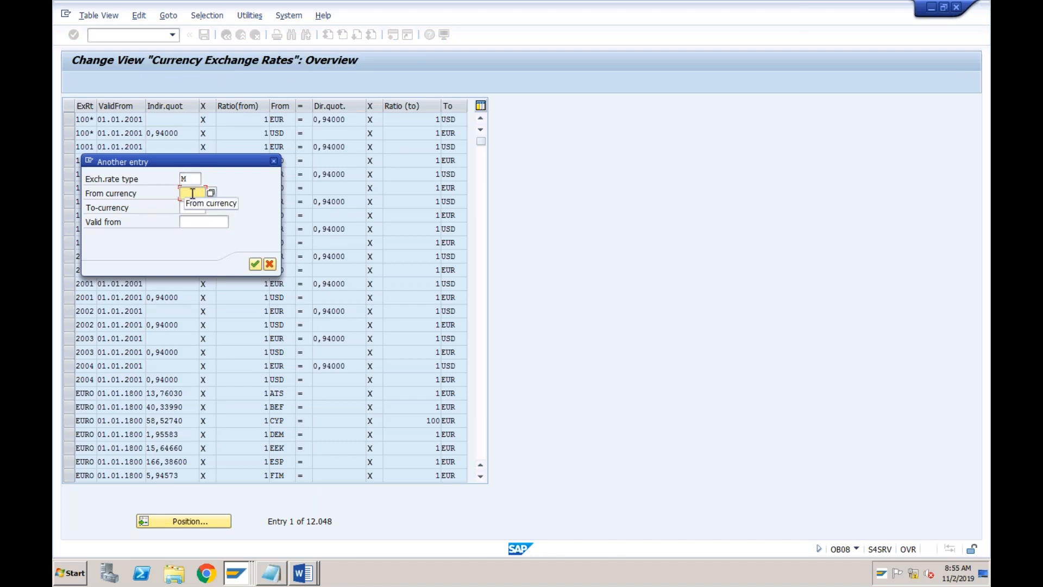
{"action": "type", "text": "usd"}
{"action": "key", "text": "Tab"}
{"action": "type", "text": "inr"}
{"action": "key", "text": "Return"}
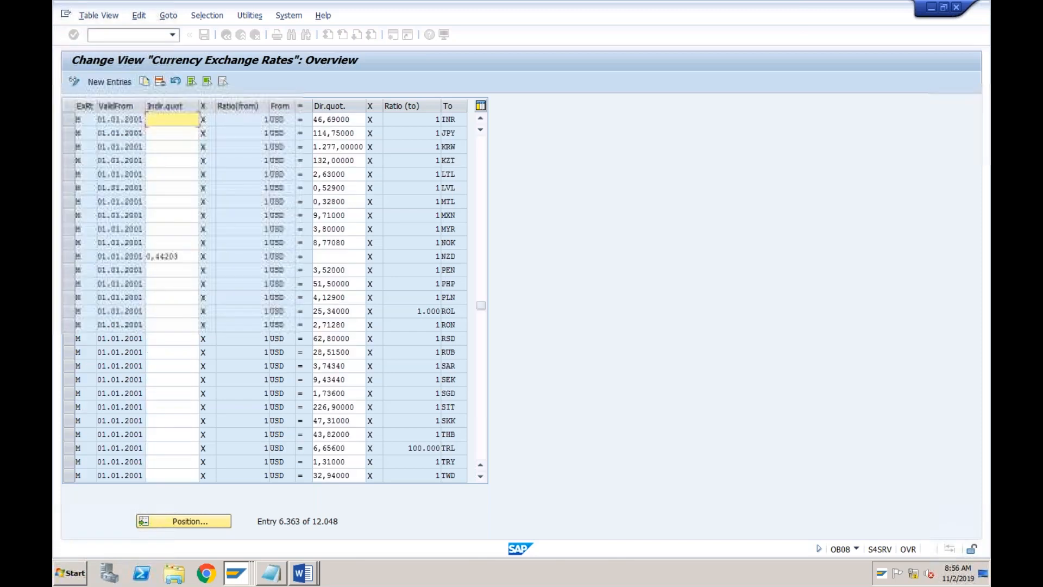
{"action": "left_click", "coordinate": [321, 119]}
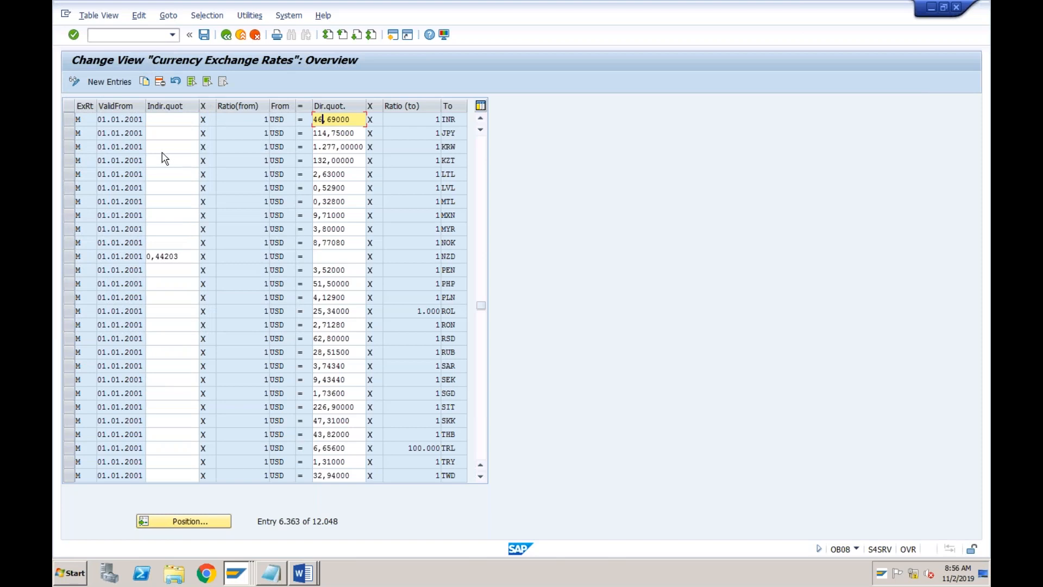
{"action": "left_click", "coordinate": [132, 120]}
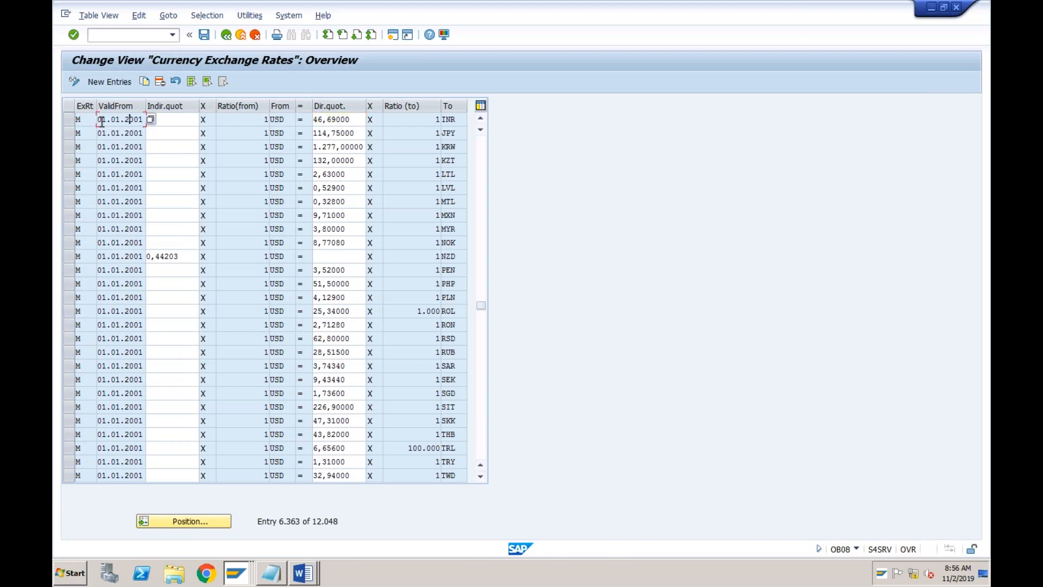
- Copy the type M USD to INR exchange rate entry and set the copy's valid-from date to 01.01.2019
{"action": "left_click", "coordinate": [70, 119]}
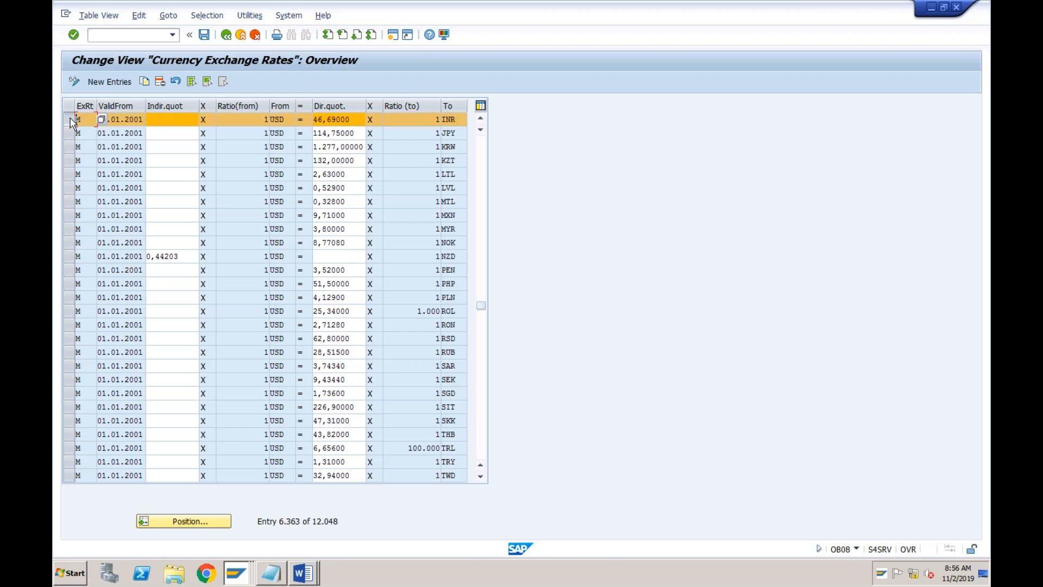
{"action": "left_click", "coordinate": [144, 81]}
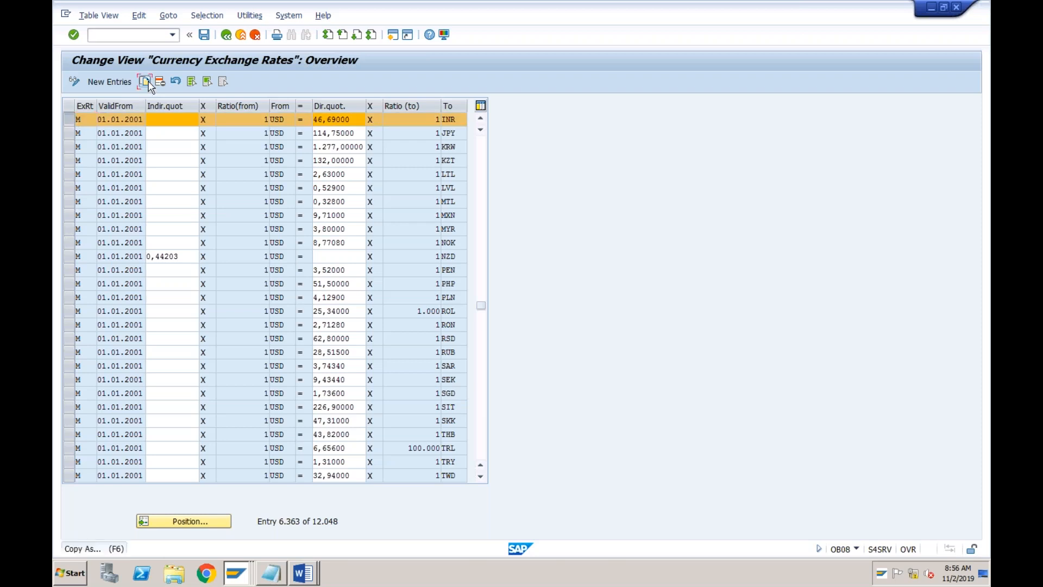
{"action": "left_click", "coordinate": [123, 120]}
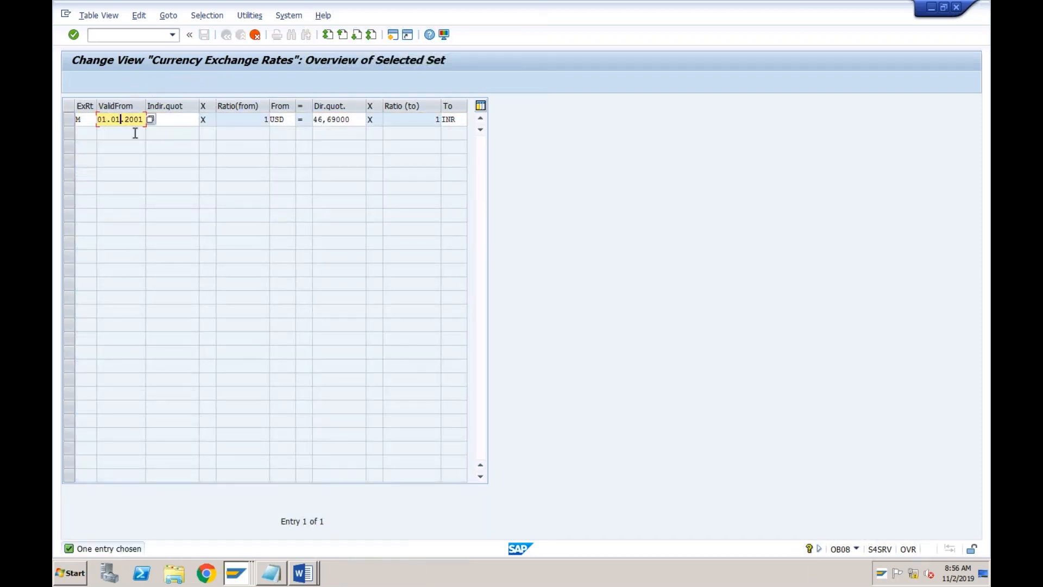
{"action": "key", "text": "Right"}
{"action": "key", "text": "Right"}
{"action": "key", "text": "Right"}
{"action": "key", "text": "shift+Right"}
{"action": "key", "text": "shift+Right"}
{"action": "type", "text": "19"}
{"action": "key", "text": "Tab"}
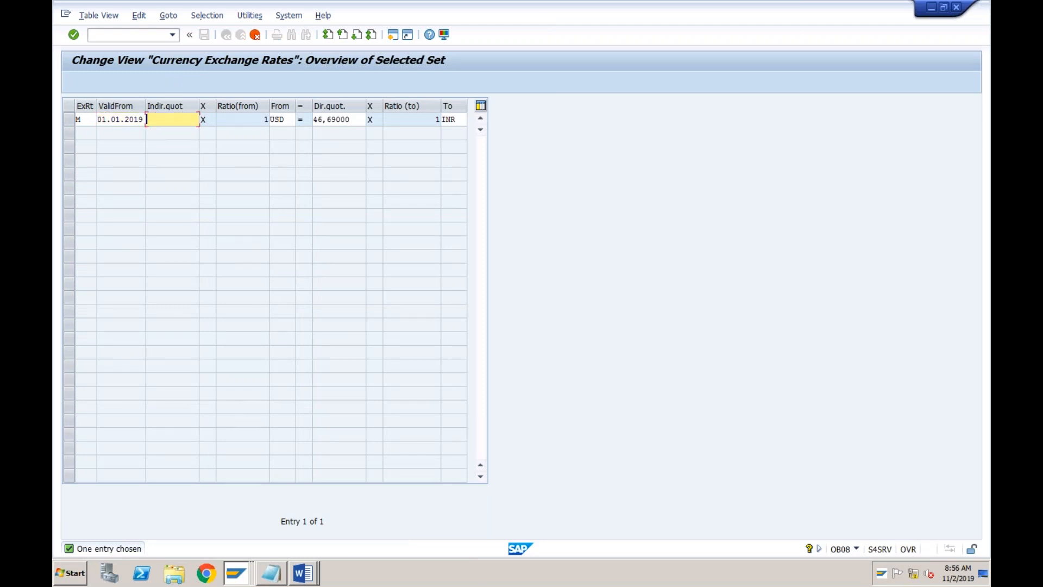
- Set the copied USD to INR entry's direct quotation to 70, confirm the copy and save the exchange rates
{"action": "key", "text": "Tab"}
{"action": "key", "text": "Tab"}
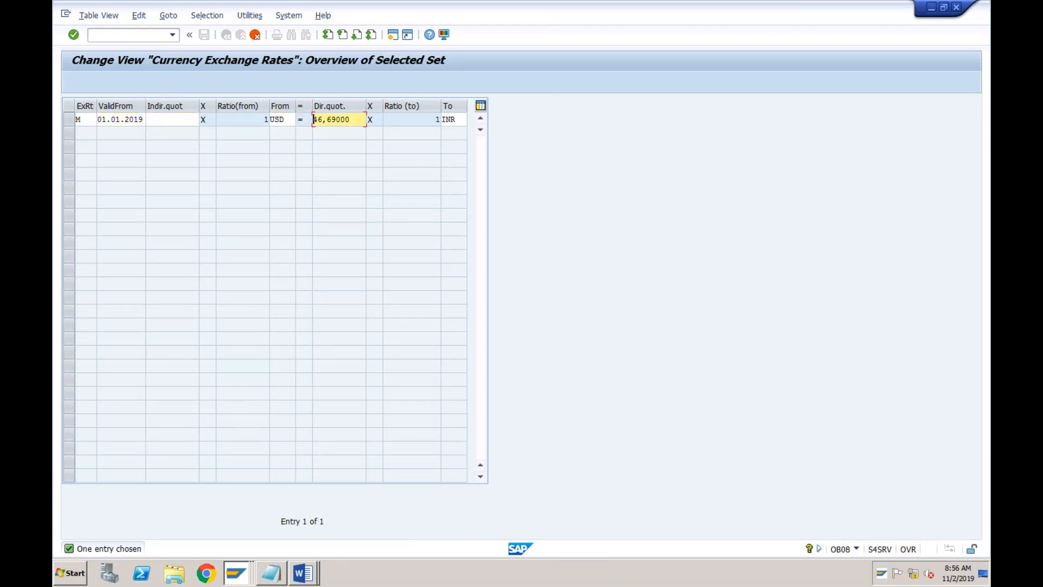
{"action": "type", "text": "70"}
{"action": "key", "text": "End"}
{"action": "key", "text": "BackSpace"}
{"action": "key", "text": "BackSpace"}
{"action": "key", "text": "BackSpace"}
{"action": "key", "text": "BackSpace"}
{"action": "key", "text": "BackSpace"}
{"action": "key", "text": "BackSpace"}
{"action": "key", "text": "Return"}
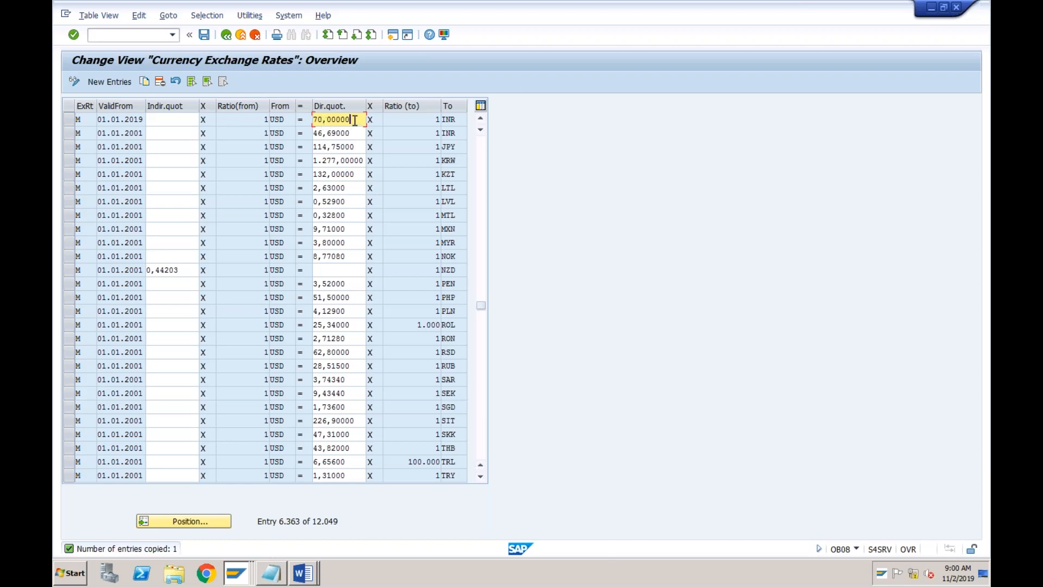
{"action": "left_click", "coordinate": [324, 119]}
{"action": "left_click", "coordinate": [205, 36]}
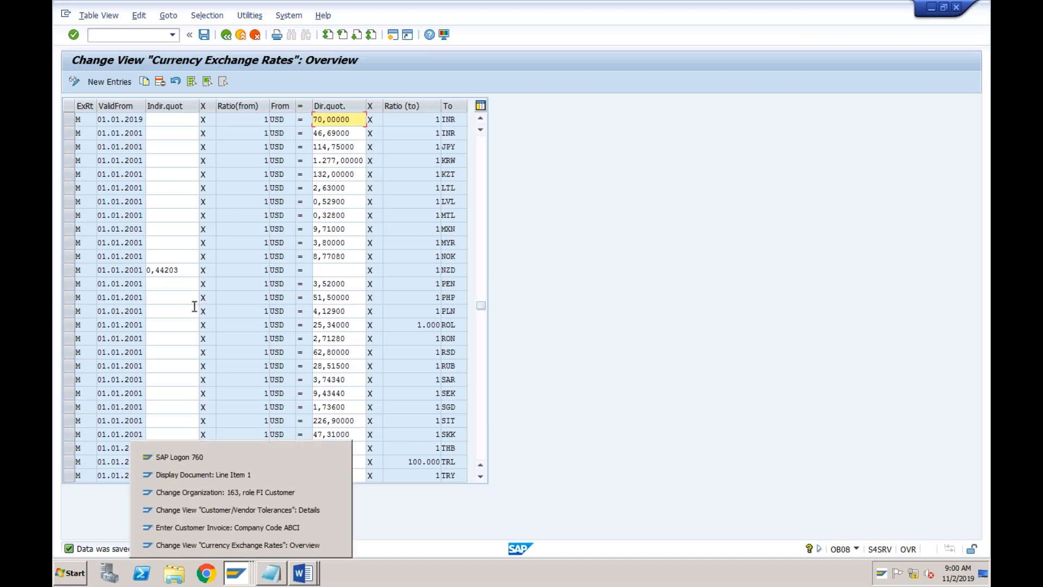
- Review the valid-from date, source currency and direct quotation of the copied USD to INR exchange rate entry
{"action": "left_click", "coordinate": [138, 120]}
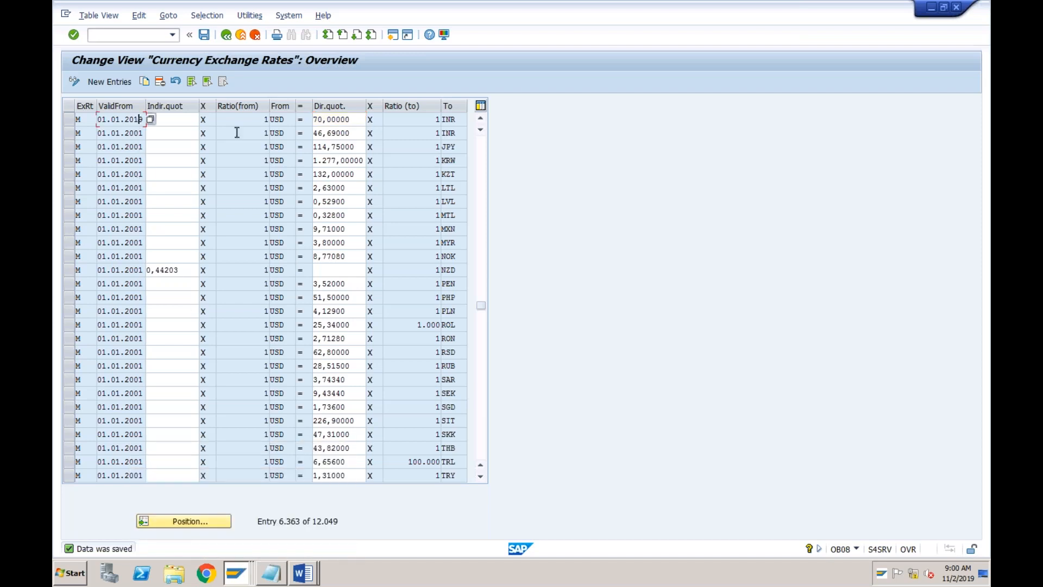
{"action": "left_click", "coordinate": [280, 121]}
{"action": "left_click", "coordinate": [356, 124]}
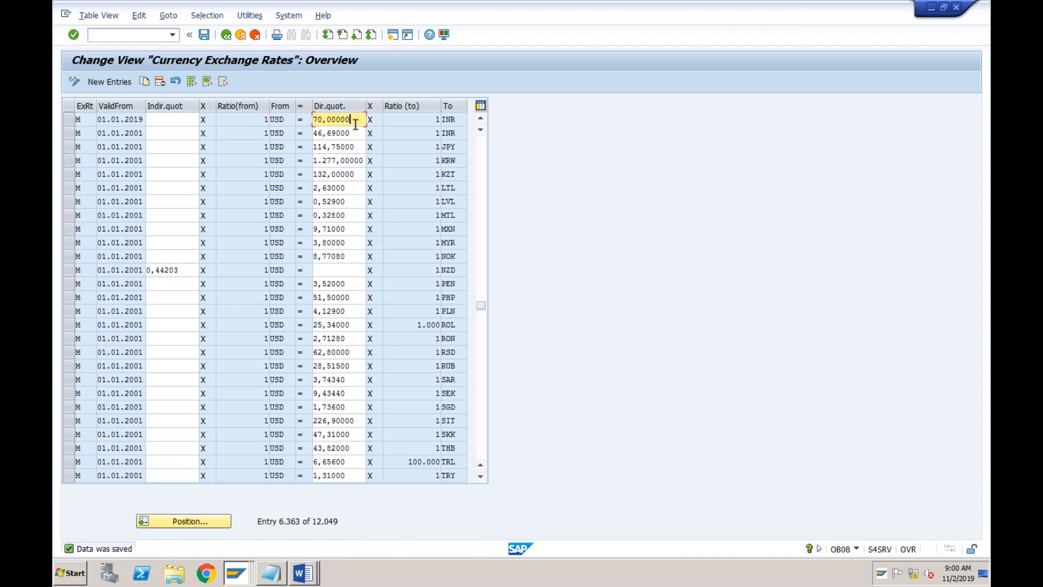
- Switch to the customer invoice session, discard the open invoice and restart transaction FB70
{"action": "left_click", "coordinate": [242, 581]}
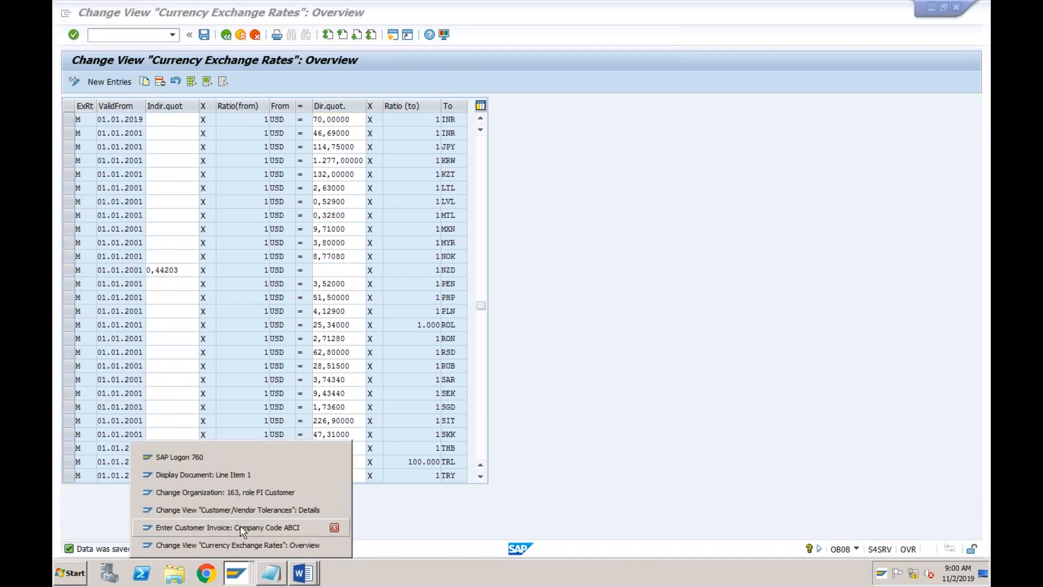
{"action": "left_click", "coordinate": [242, 528]}
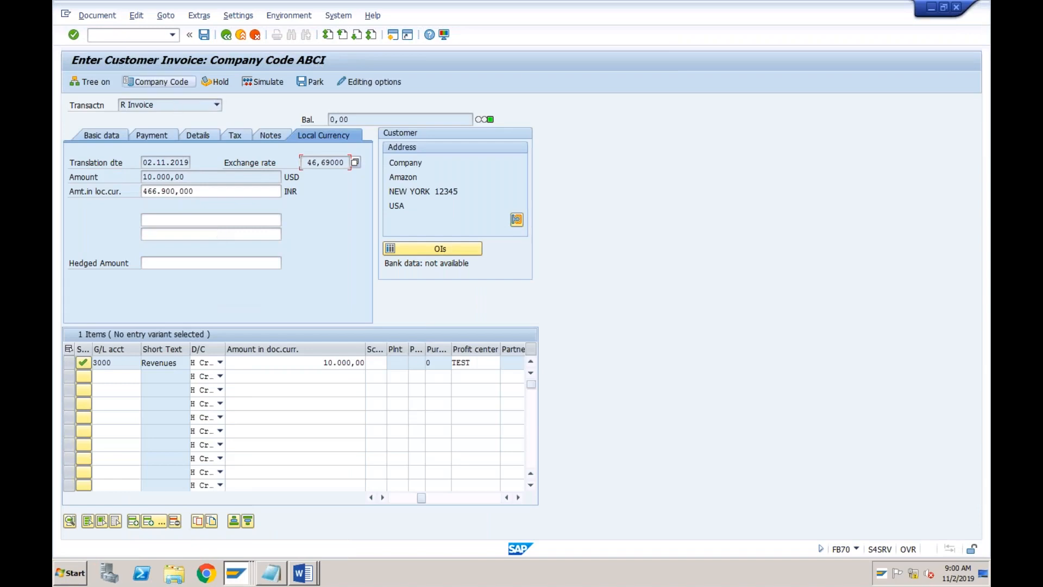
{"action": "left_click", "coordinate": [129, 34]}
{"action": "type", "text": "/n"}
{"action": "key", "text": "Return"}
{"action": "type", "text": "fb70"}
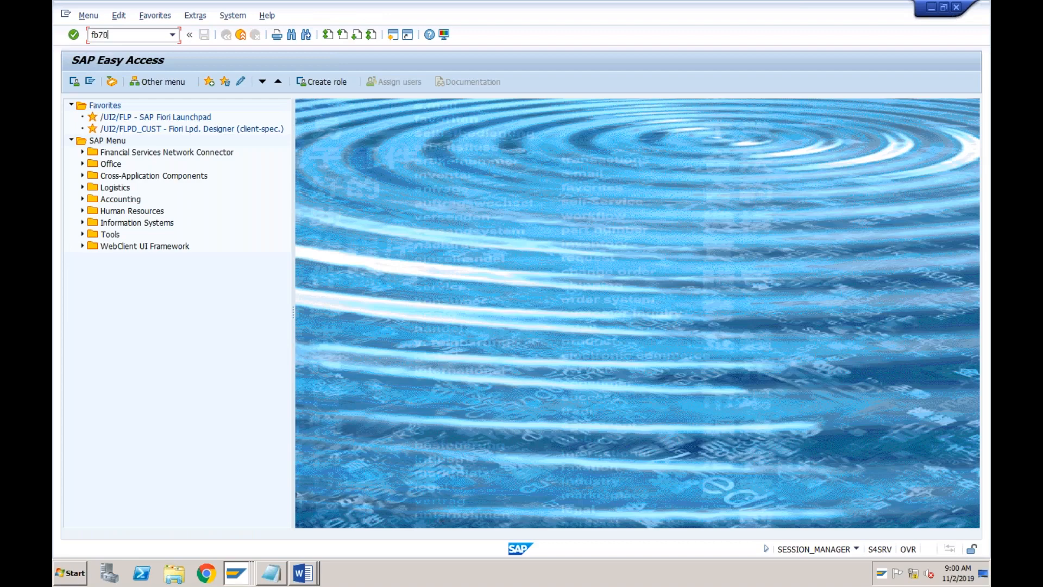
{"action": "key", "text": "Return"}
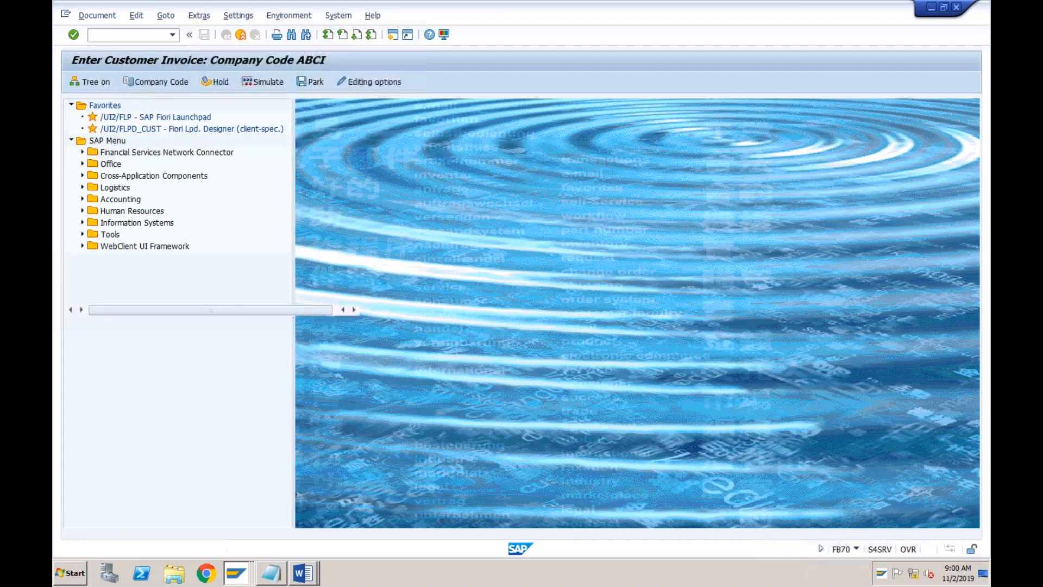
- Enter the customer number, invoice date 31.10.2019, reference 20001 and amount 10000 in the invoice's basic data
{"action": "type", "text": "100000"}
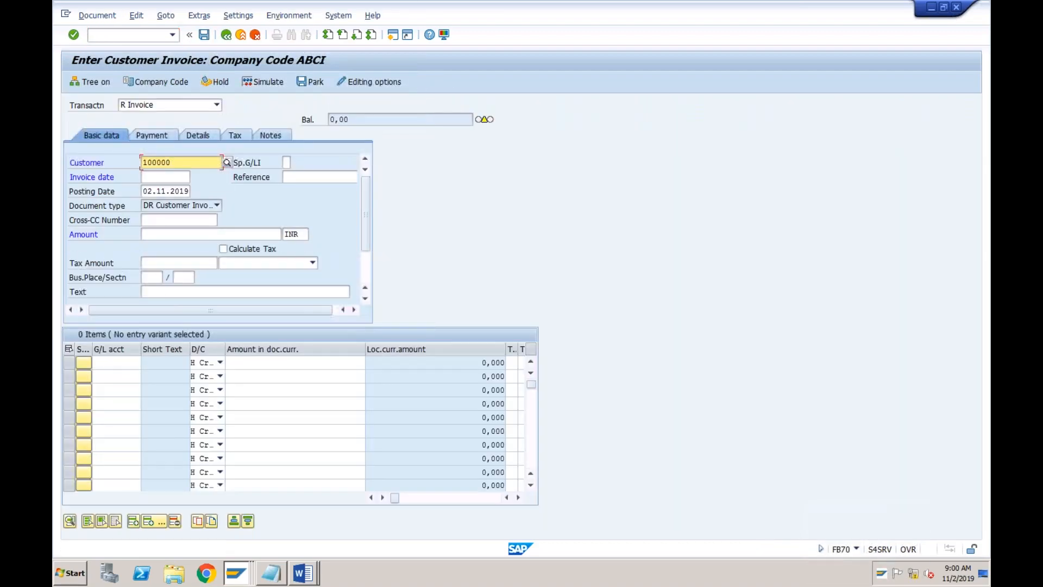
{"action": "key", "text": "Tab"}
{"action": "type", "text": "31102019"}
{"action": "key", "text": "Tab"}
{"action": "type", "text": "20001"}
{"action": "key", "text": "Tab"}
{"action": "key", "text": "Tab"}
{"action": "key", "text": "Tab"}
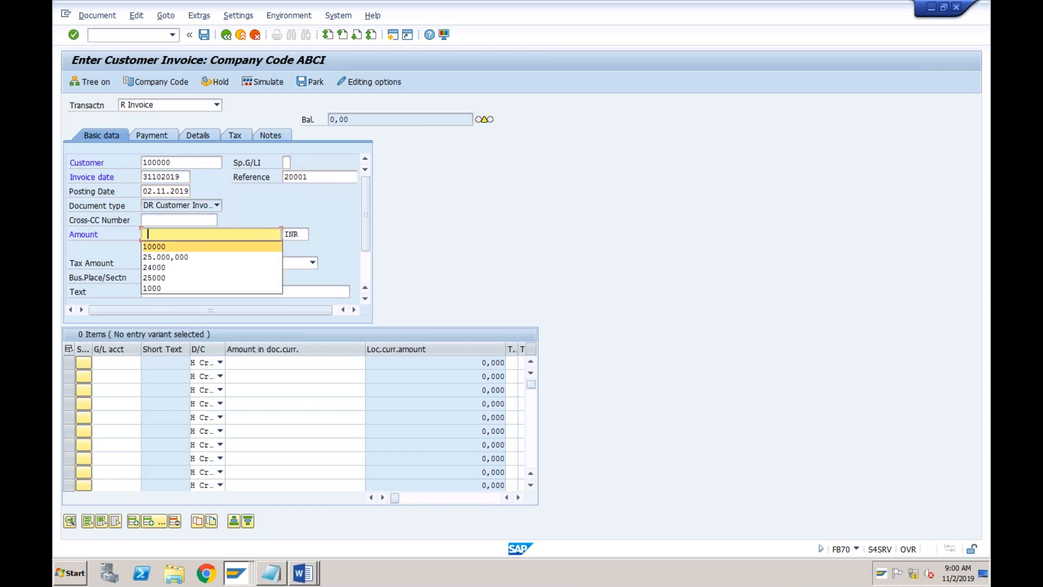
{"action": "type", "text": "10000"}
{"action": "key", "text": "Tab"}
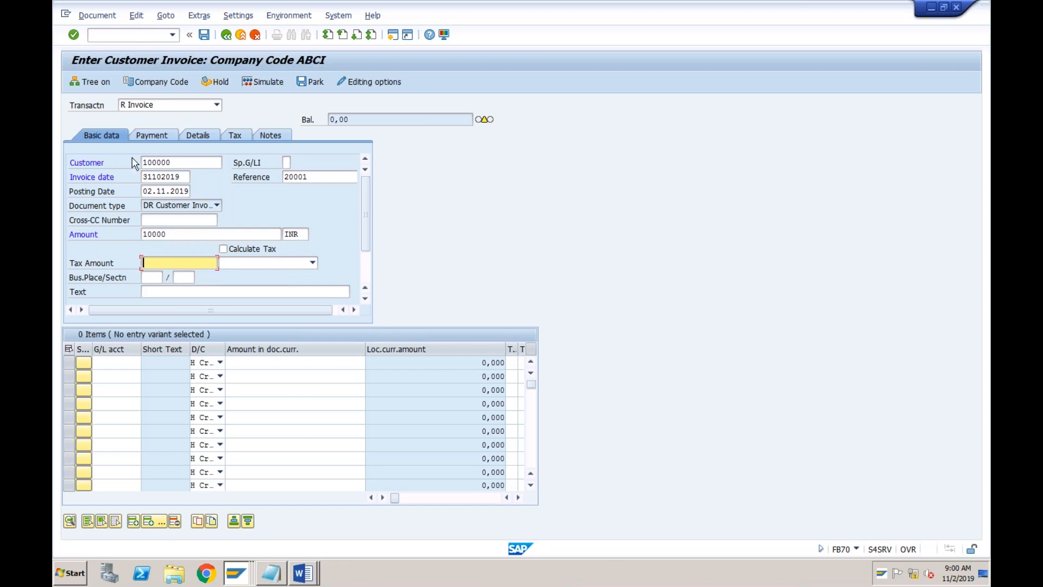
- Add a credit line item on G/L account 3000 for 10000 with profit center TEST and confirm it
{"action": "left_click", "coordinate": [110, 364]}
{"action": "type", "text": "3000"}
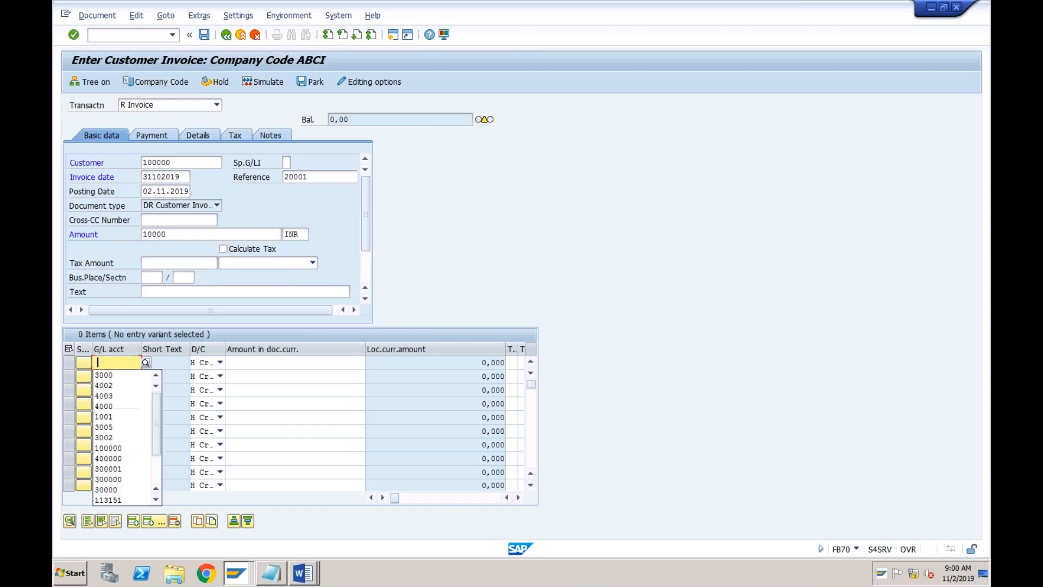
{"action": "key", "text": "Tab"}
{"action": "key", "text": "Tab"}
{"action": "type", "text": "10000"}
{"action": "key", "text": "Tab"}
{"action": "key", "text": "Tab"}
{"action": "key", "text": "Tab"}
{"action": "key", "text": "Tab"}
{"action": "key", "text": "Tab"}
{"action": "key", "text": "Tab"}
{"action": "key", "text": "Tab"}
{"action": "key", "text": "Tab"}
{"action": "key", "text": "Tab"}
{"action": "key", "text": "Tab"}
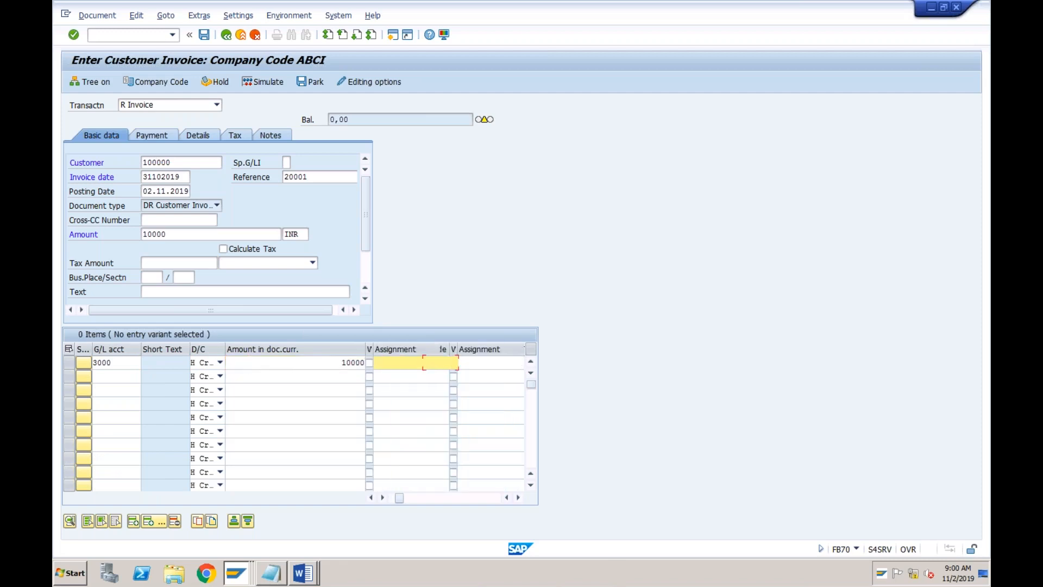
{"action": "key", "text": "Tab"}
{"action": "key", "text": "Tab"}
{"action": "key", "text": "Tab"}
{"action": "key", "text": "Tab"}
{"action": "key", "text": "Tab"}
{"action": "key", "text": "Tab"}
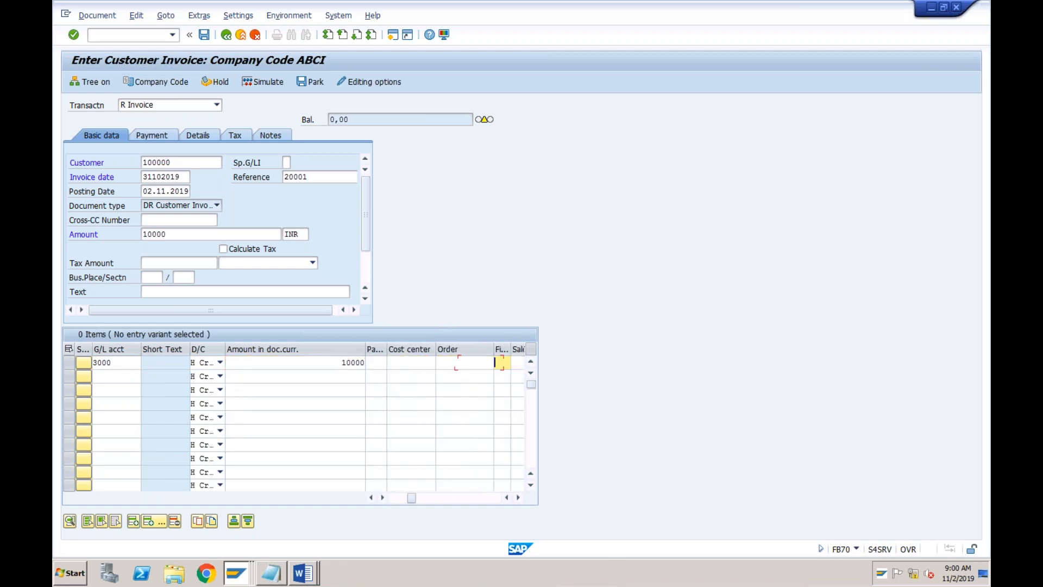
{"action": "key", "text": "Tab"}
{"action": "key", "text": "Tab"}
{"action": "key", "text": "Tab"}
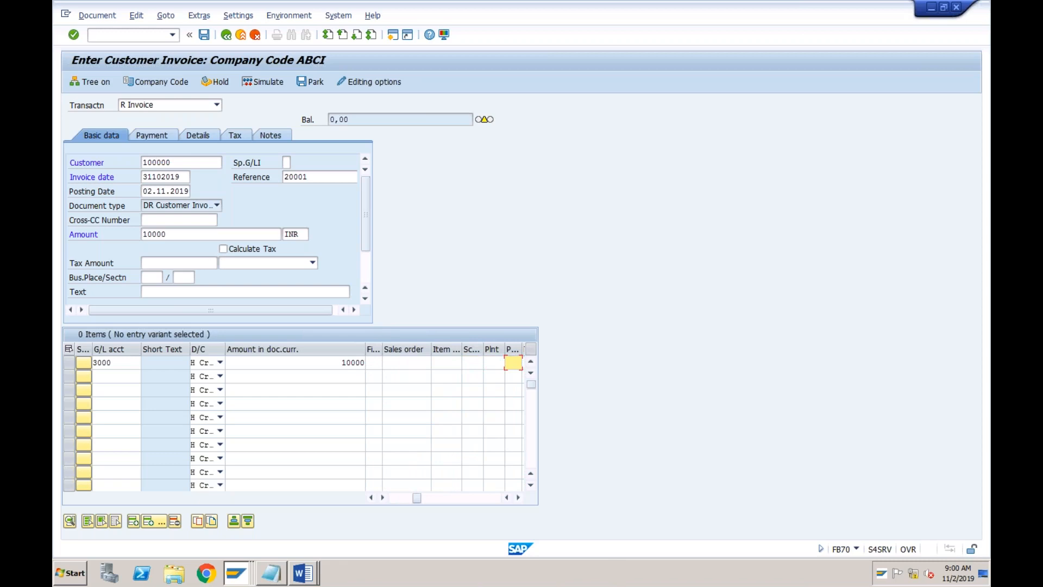
{"action": "key", "text": "Return"}
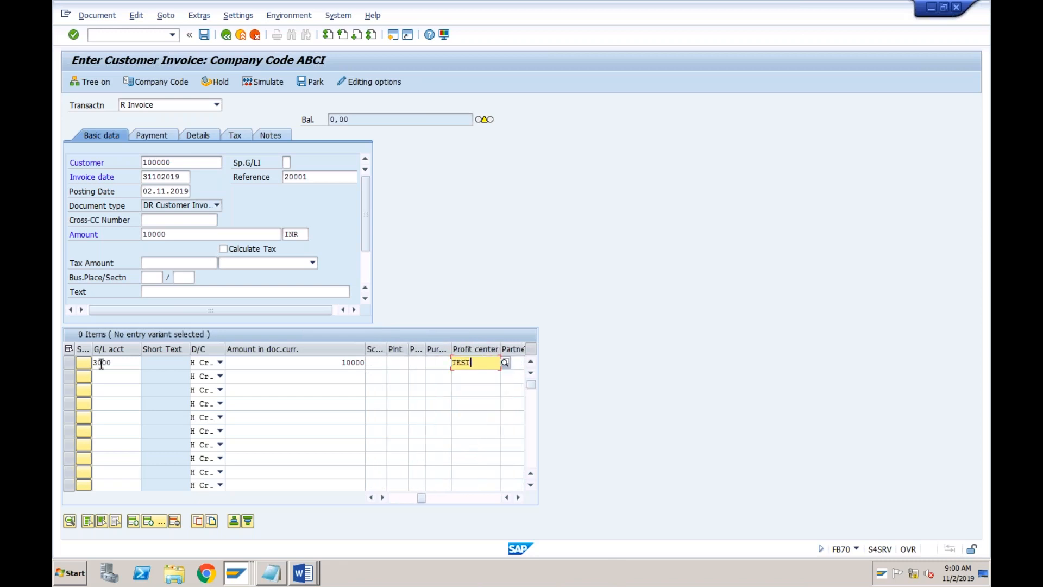
{"action": "key", "text": "Return"}
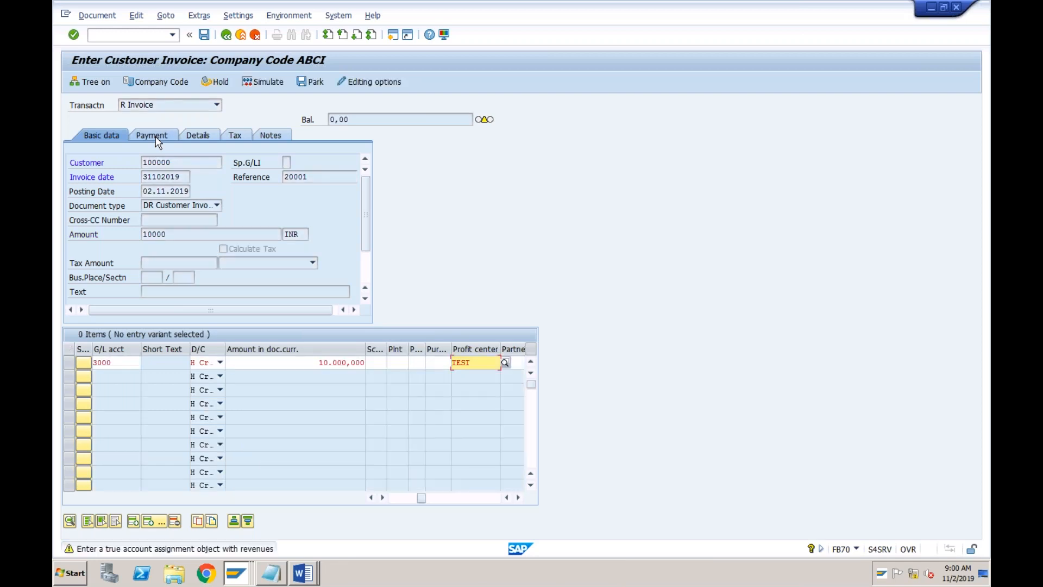
- Set the invoice's payment terms to 0002, accept the changed terms and return to the basic data
{"action": "left_click", "coordinate": [158, 138]}
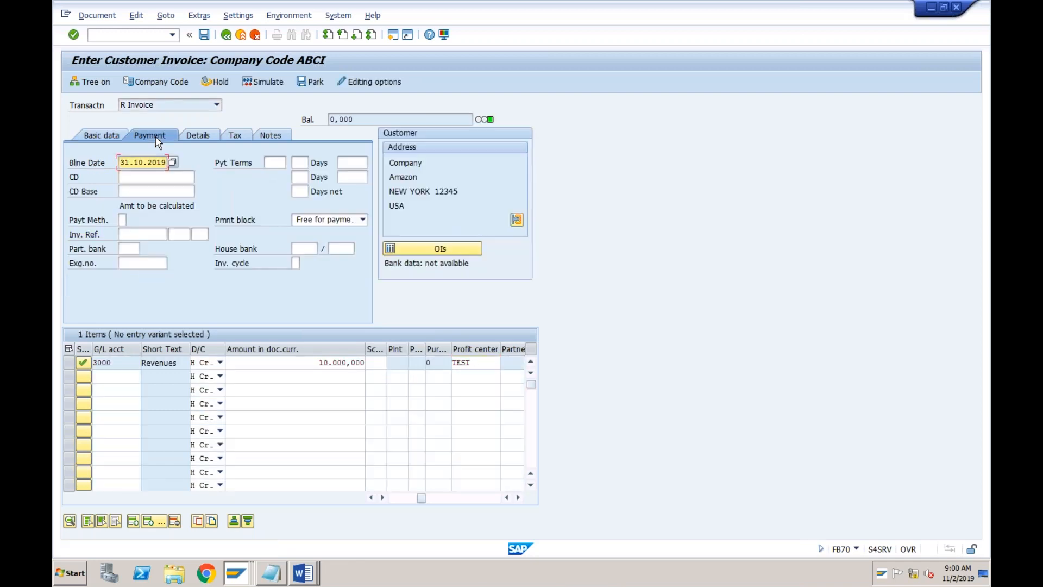
{"action": "left_click", "coordinate": [271, 162]}
{"action": "key", "text": "Return"}
{"action": "key", "text": "Return"}
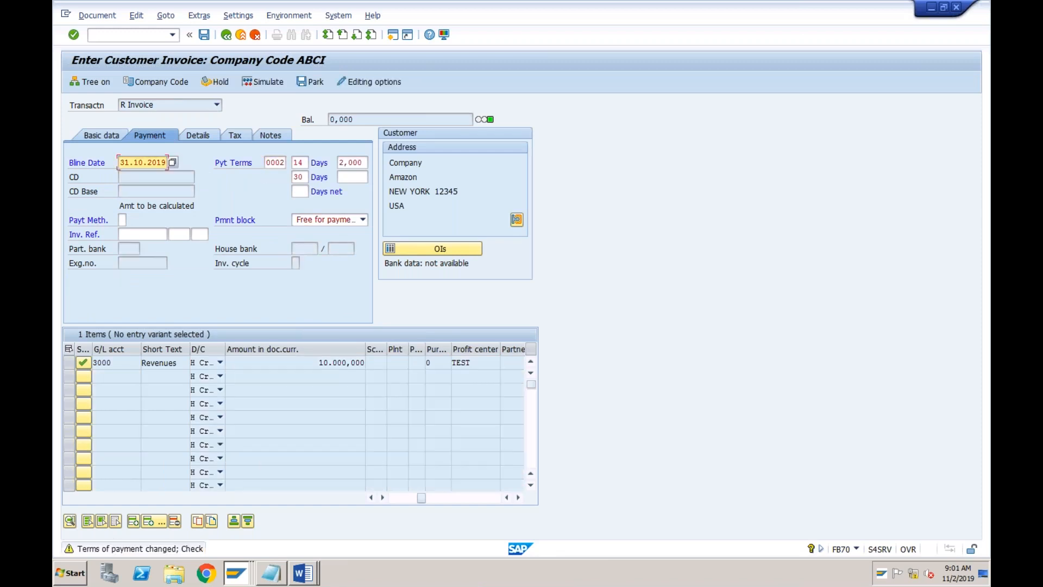
{"action": "key", "text": "Return"}
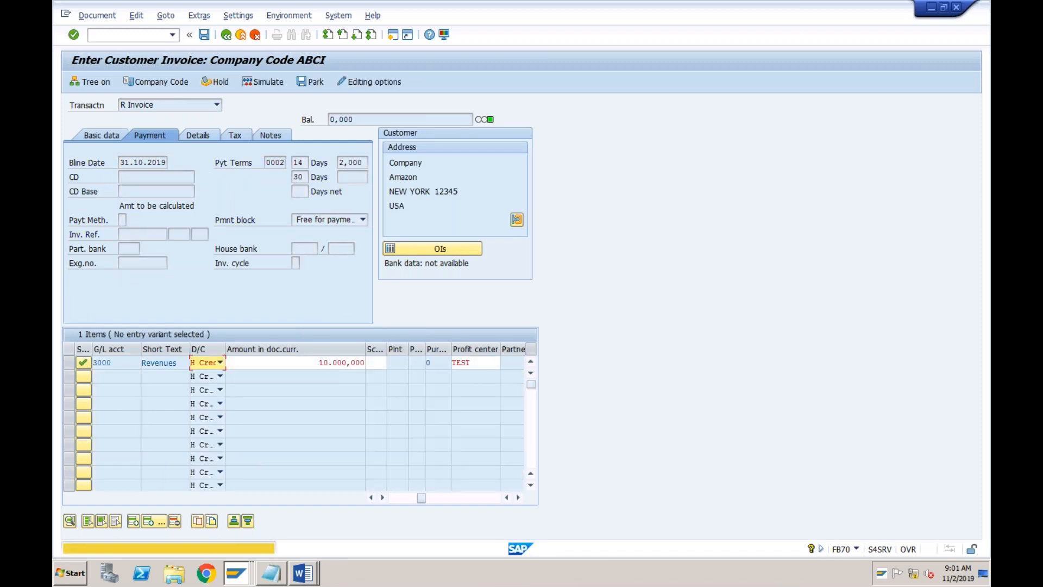
{"action": "key", "text": "Return"}
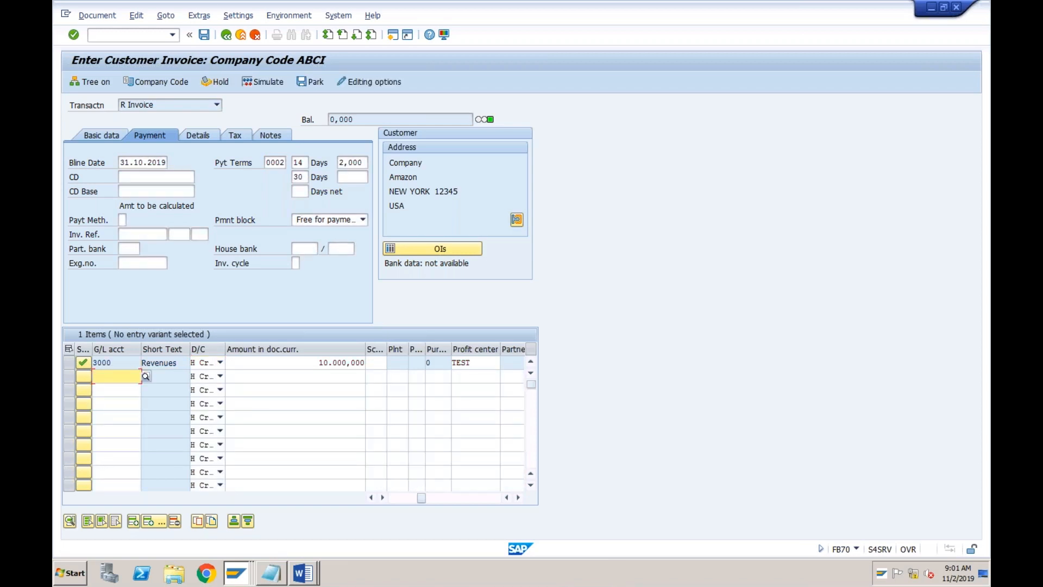
{"action": "key", "text": "Return"}
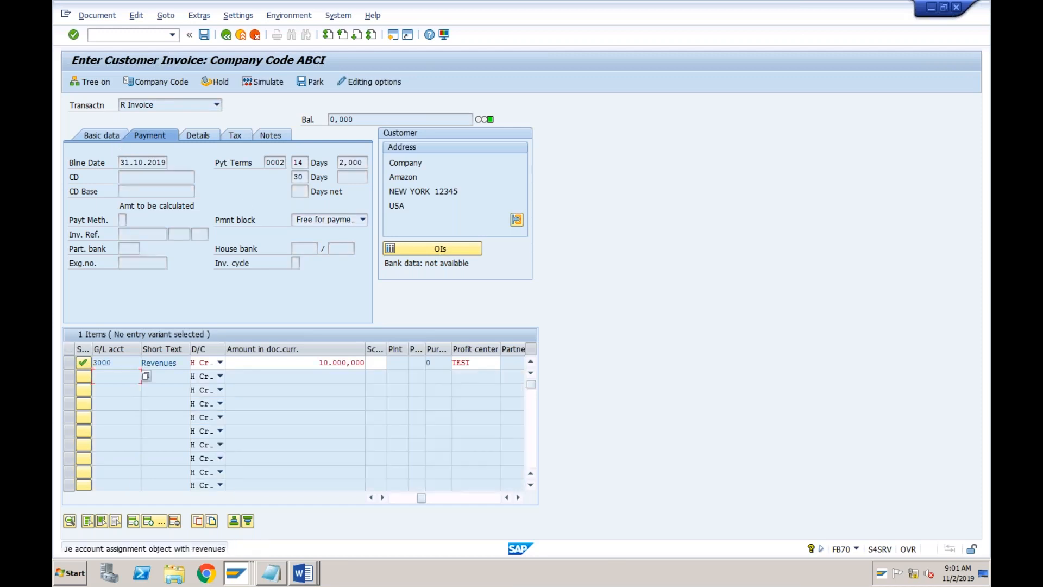
{"action": "key", "text": "Return"}
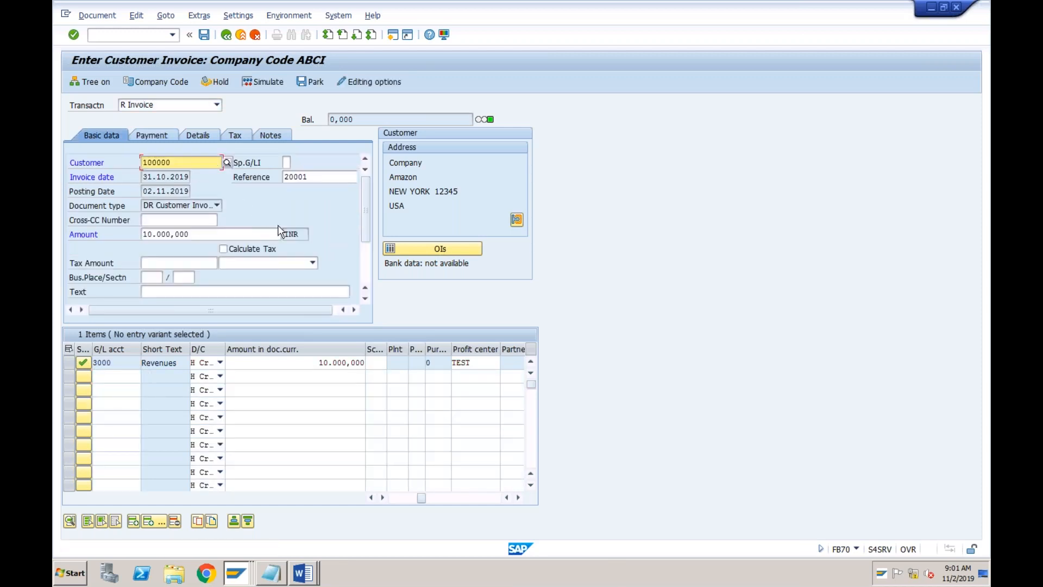
- Discard the INR invoice entry and restart transaction FB70 with an empty invoice
{"action": "left_click", "coordinate": [132, 39]}
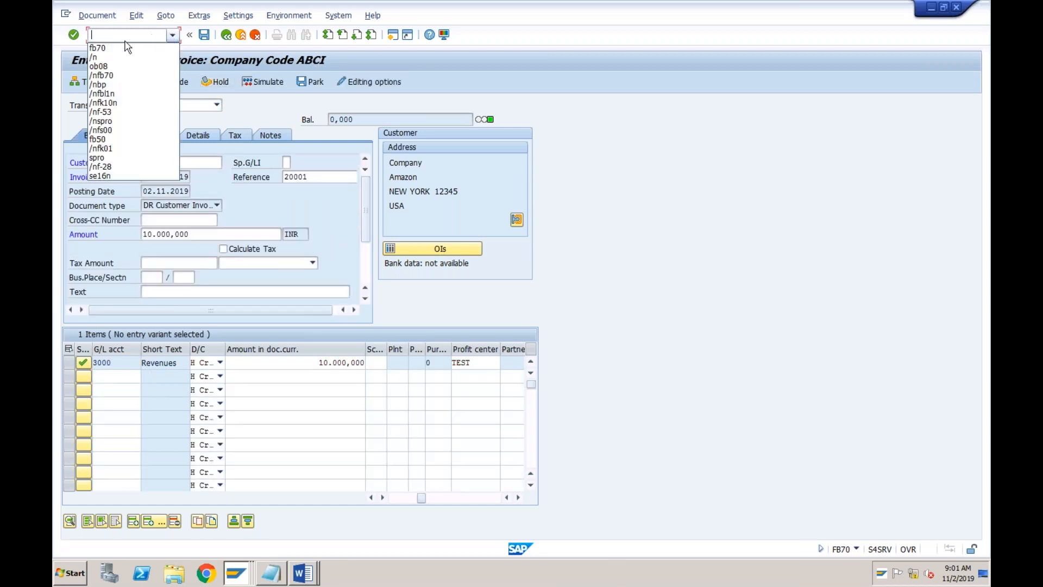
{"action": "left_click", "coordinate": [111, 48]}
{"action": "type", "text": "/nfb70"}
{"action": "key", "text": "Return"}
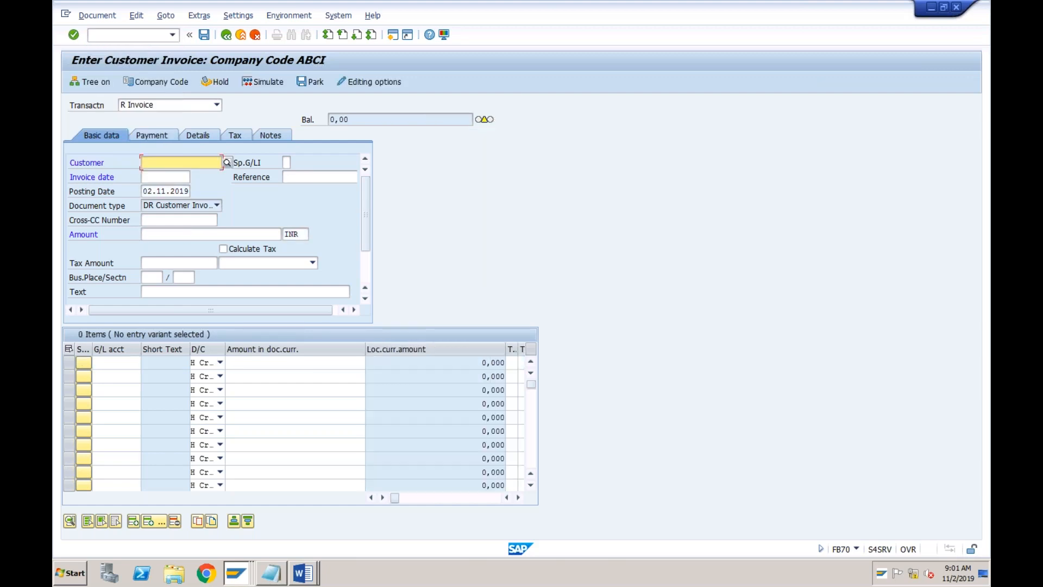
- Enter the customer number, invoice date 31.10.2019, reference 20001 and amount 10000 with currency USD in the basic data
{"action": "type", "text": "100000"}
{"action": "key", "text": "Tab"}
{"action": "key", "text": "Return"}
{"action": "key", "text": "Tab"}
{"action": "key", "text": "space"}
{"action": "key", "text": "Down"}
{"action": "key", "text": "Return"}
{"action": "key", "text": "Tab"}
{"action": "key", "text": "Tab"}
{"action": "key", "text": "Tab"}
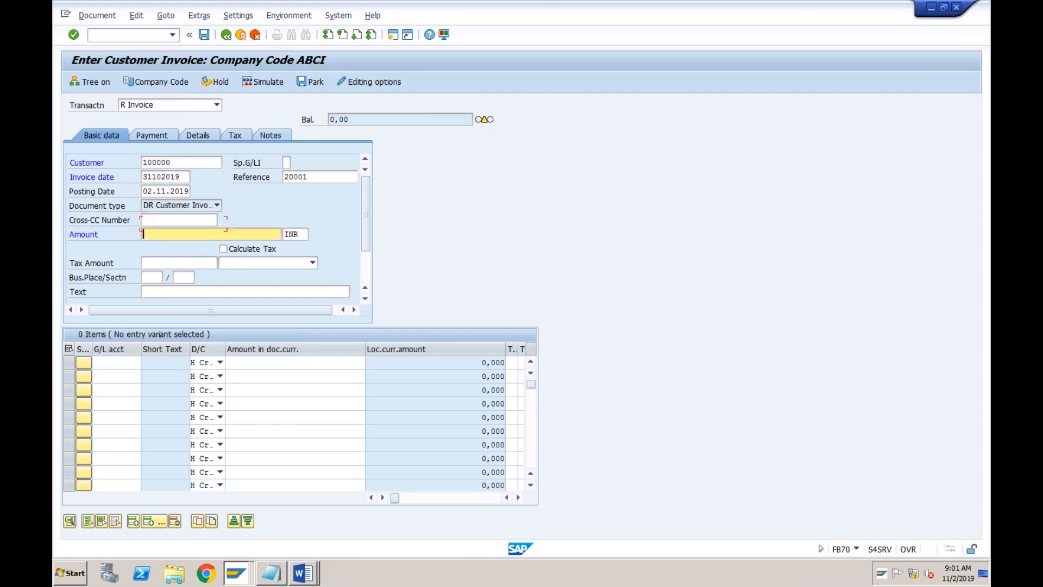
{"action": "key", "text": "Down"}
{"action": "key", "text": "Return"}
{"action": "key", "text": "Tab"}
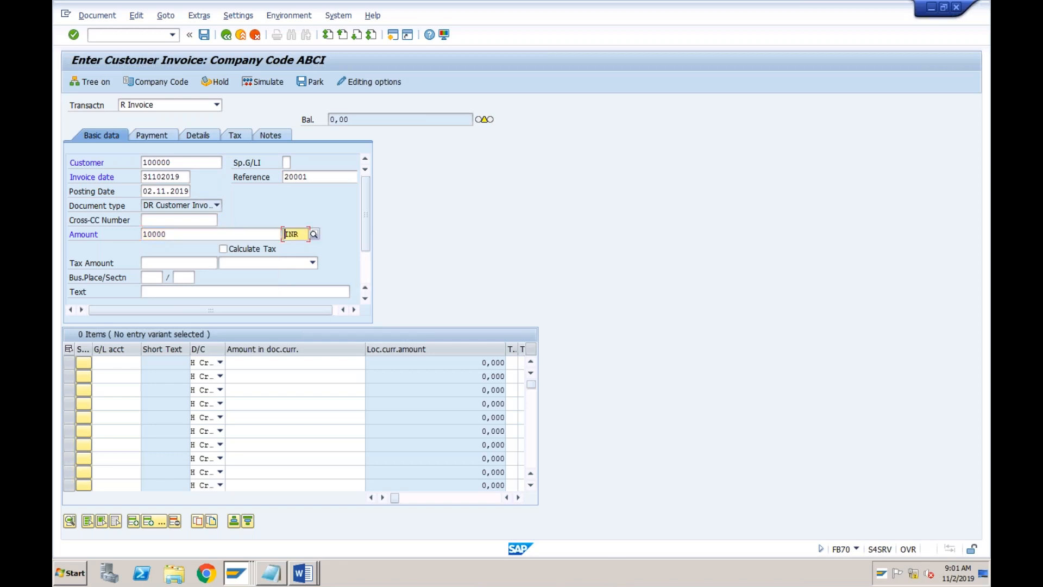
{"action": "type", "text": "USD"}
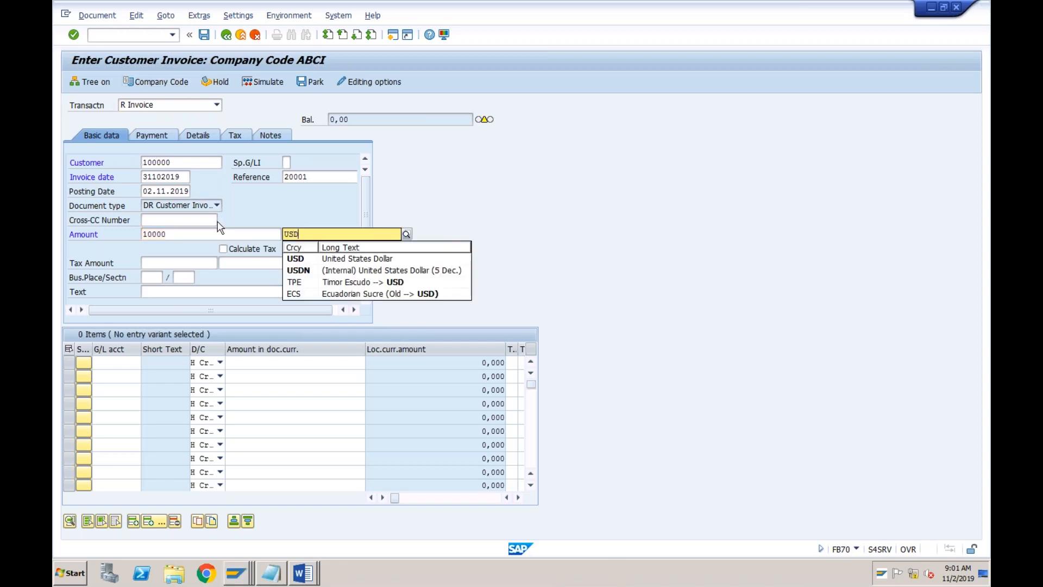
{"action": "left_click", "coordinate": [176, 248]}
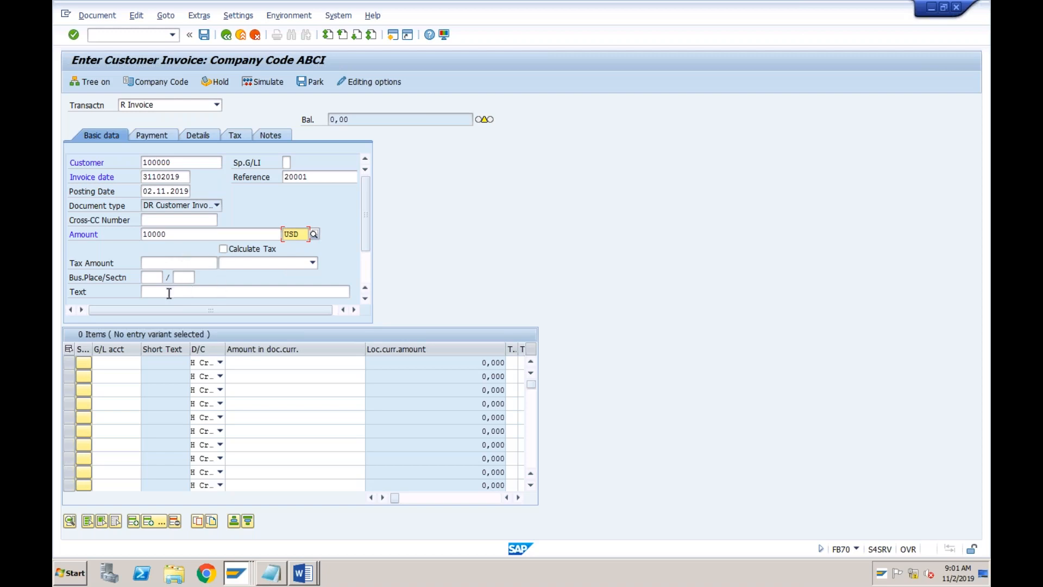
- Add a credit line item on G/L account 3000 for 10000 USD with profit center TEST and confirm it
{"action": "left_click", "coordinate": [119, 362]}
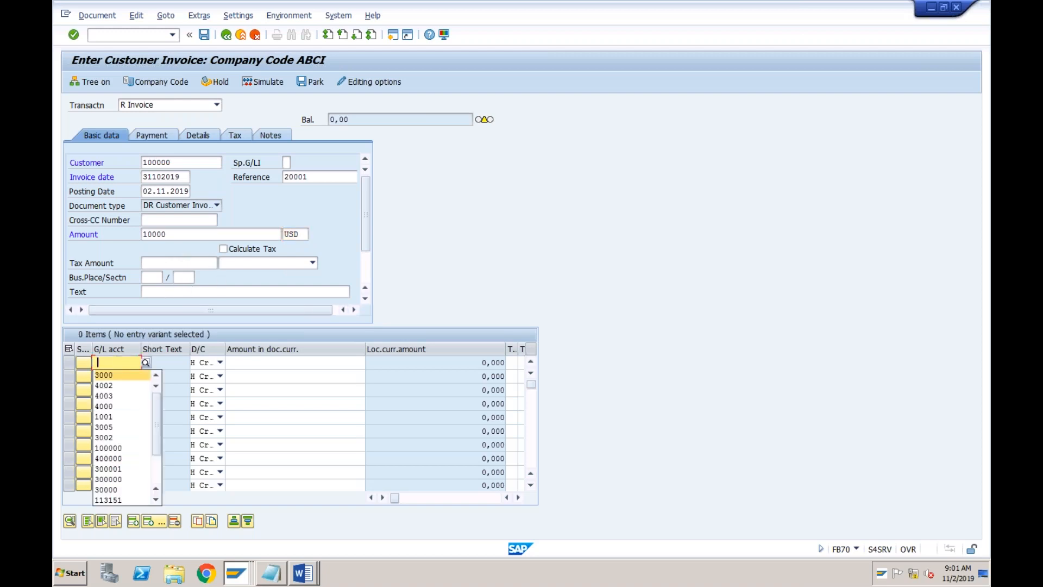
{"action": "type", "text": "3000"}
{"action": "key", "text": "Tab"}
{"action": "key", "text": "Tab"}
{"action": "key", "text": "Down"}
{"action": "key", "text": "Return"}
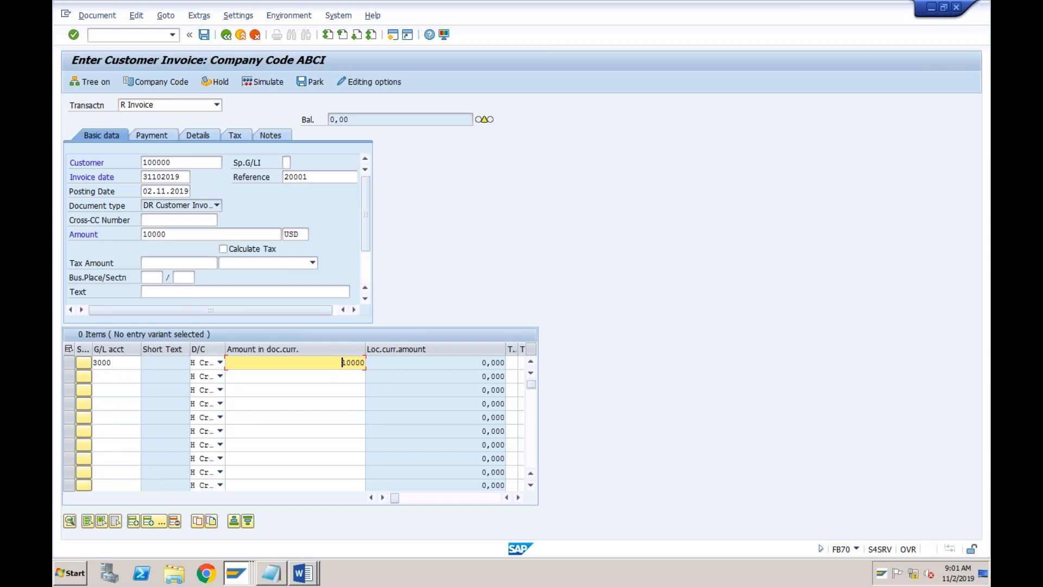
{"action": "key", "text": "Tab"}
{"action": "key", "text": "Tab"}
{"action": "key", "text": "Tab"}
{"action": "key", "text": "Tab"}
{"action": "key", "text": "Tab"}
{"action": "key", "text": "Tab"}
{"action": "key", "text": "Tab"}
{"action": "key", "text": "Tab"}
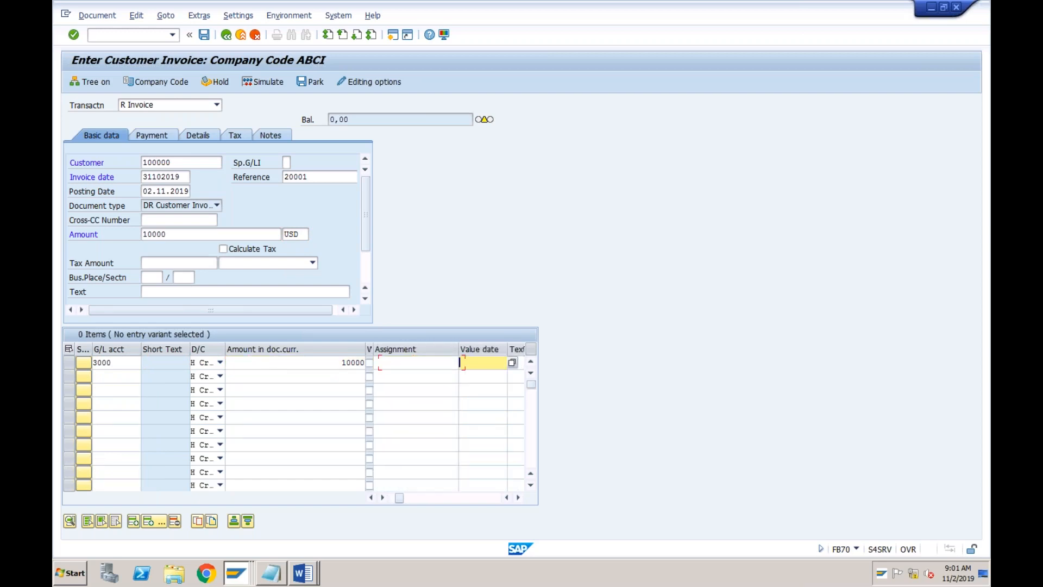
{"action": "key", "text": "Tab"}
{"action": "key", "text": "Tab"}
{"action": "key", "text": "Tab"}
{"action": "key", "text": "Tab"}
{"action": "key", "text": "Tab"}
{"action": "key", "text": "Tab"}
{"action": "key", "text": "Tab"}
{"action": "key", "text": "Tab"}
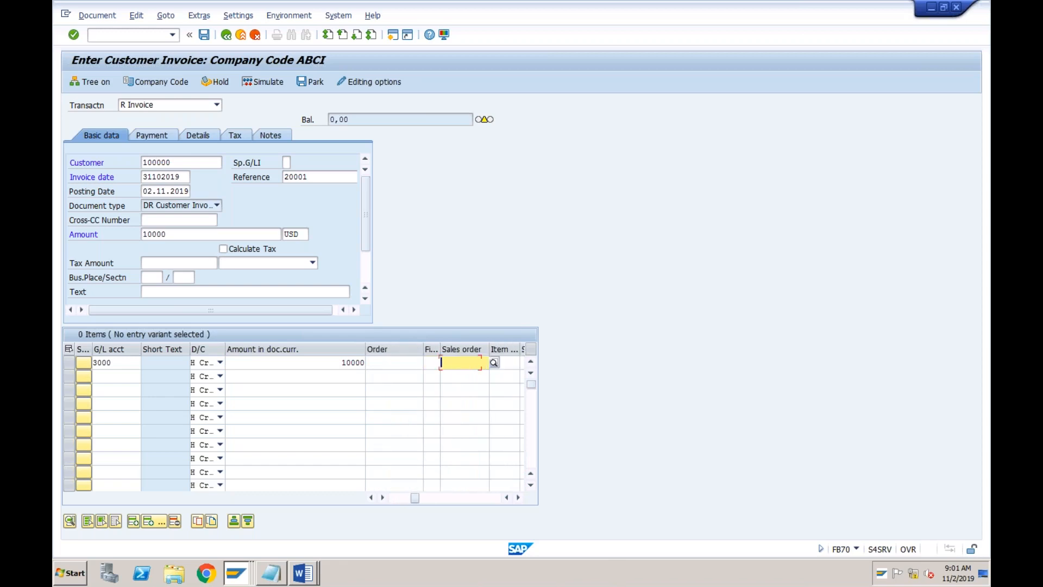
{"action": "key", "text": "Tab"}
{"action": "key", "text": "Tab"}
{"action": "type", "text": "TEST"}
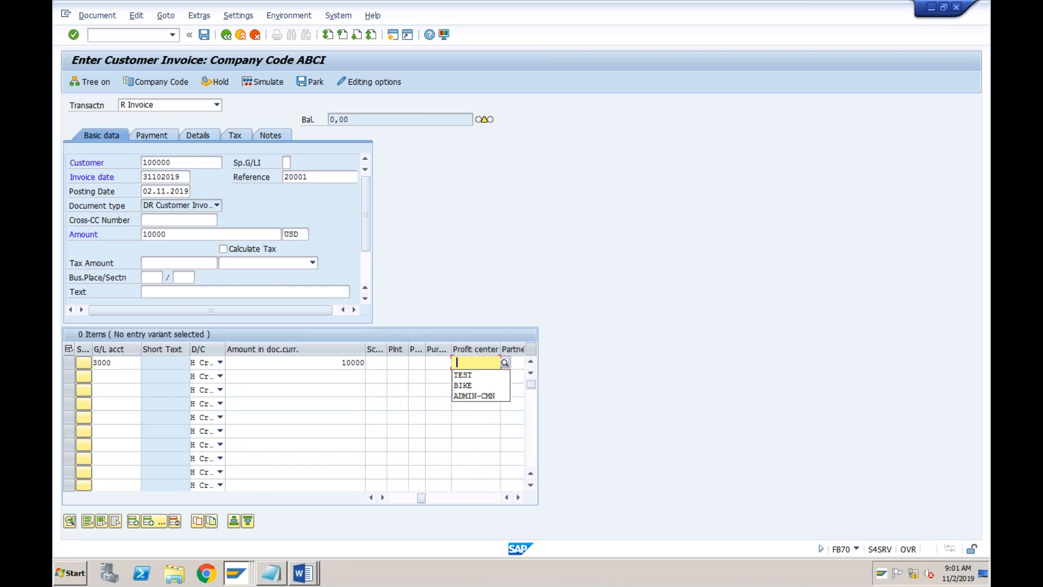
{"action": "key", "text": "Return"}
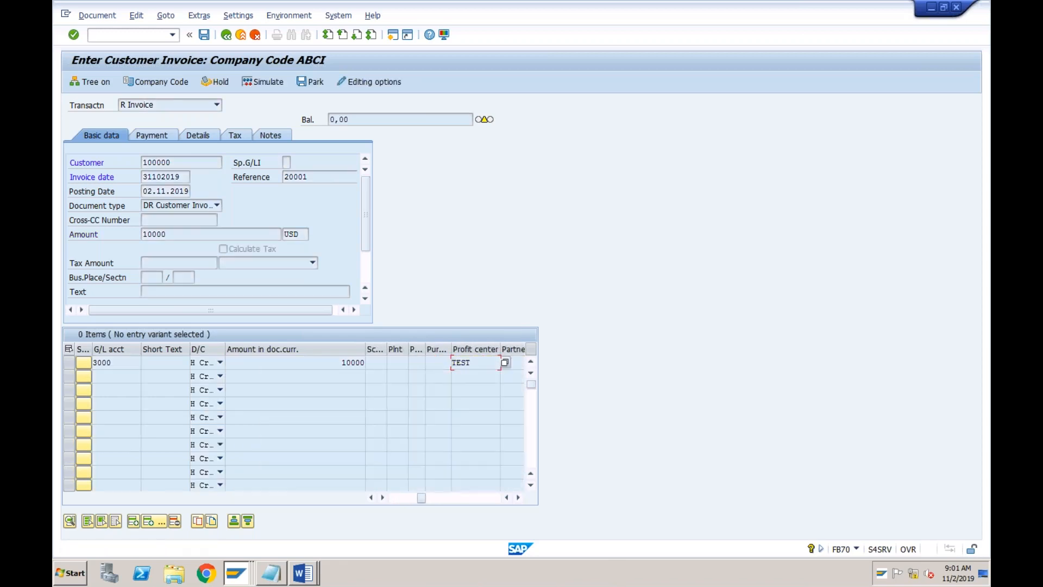
{"action": "key", "text": "Return"}
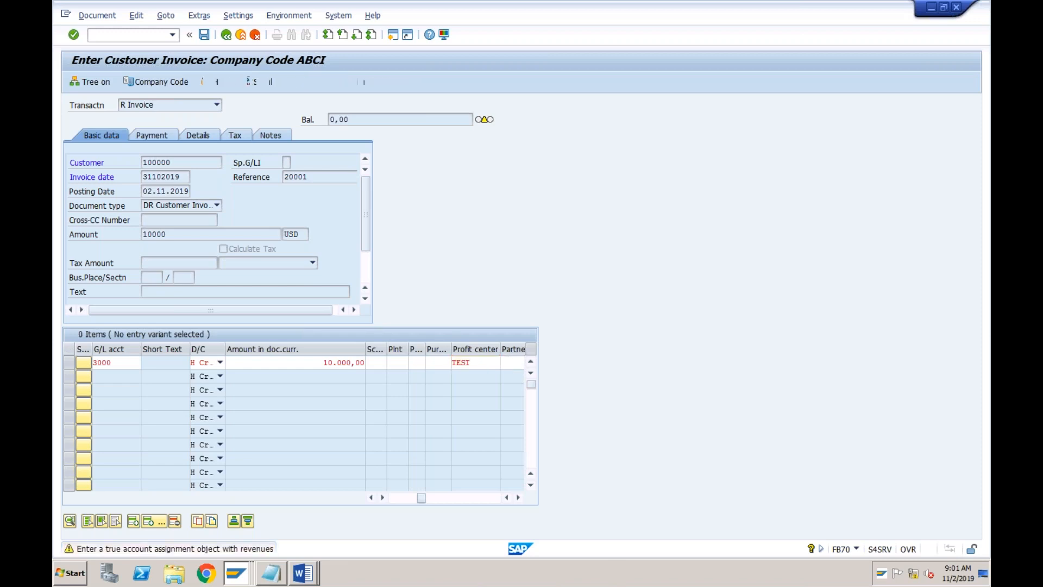
- Set the invoice's payment terms to 0002 in the payment data and confirm them
{"action": "left_click", "coordinate": [152, 135]}
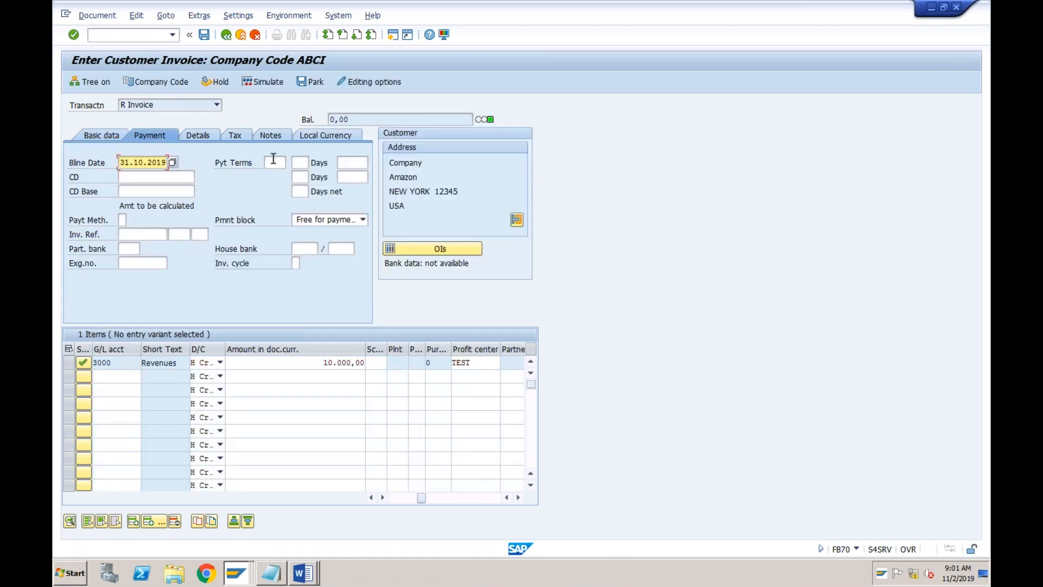
{"action": "left_click", "coordinate": [273, 161]}
{"action": "type", "text": "0002"}
{"action": "key", "text": "Return"}
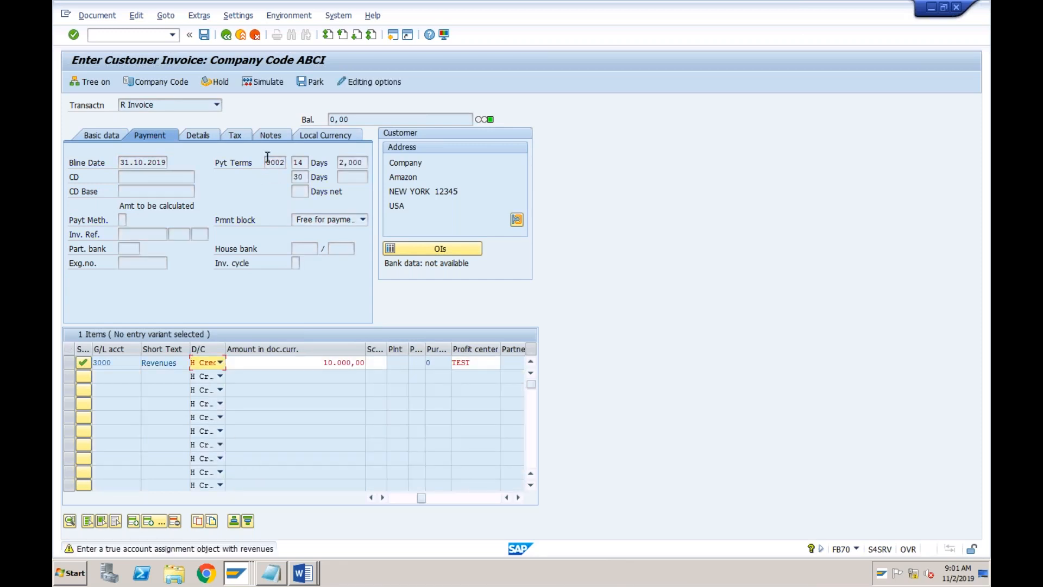
- Simulate the Amazon invoice document to open its document overview
{"action": "left_click", "coordinate": [96, 15]}
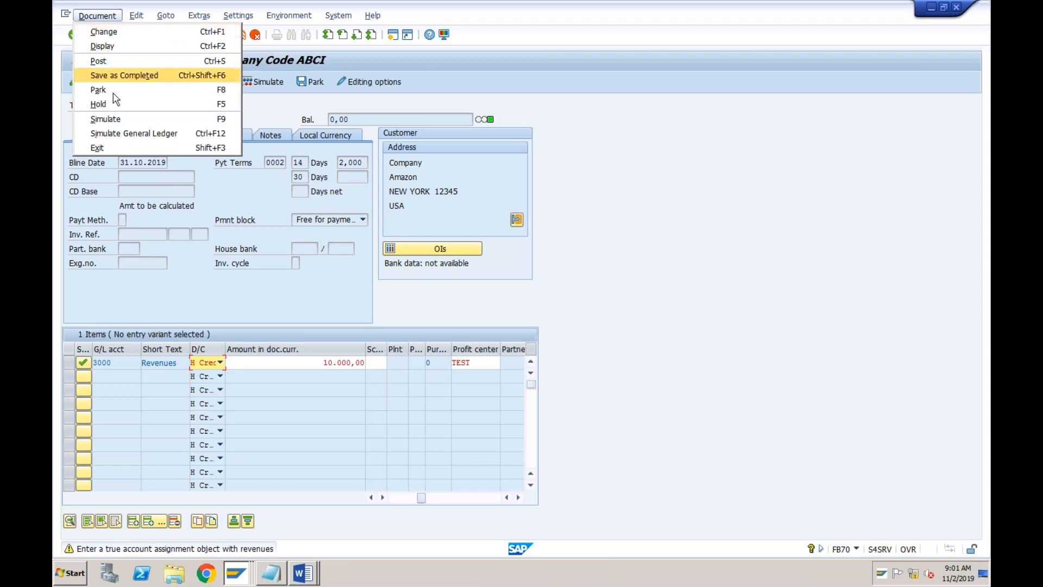
{"action": "left_click", "coordinate": [111, 122]}
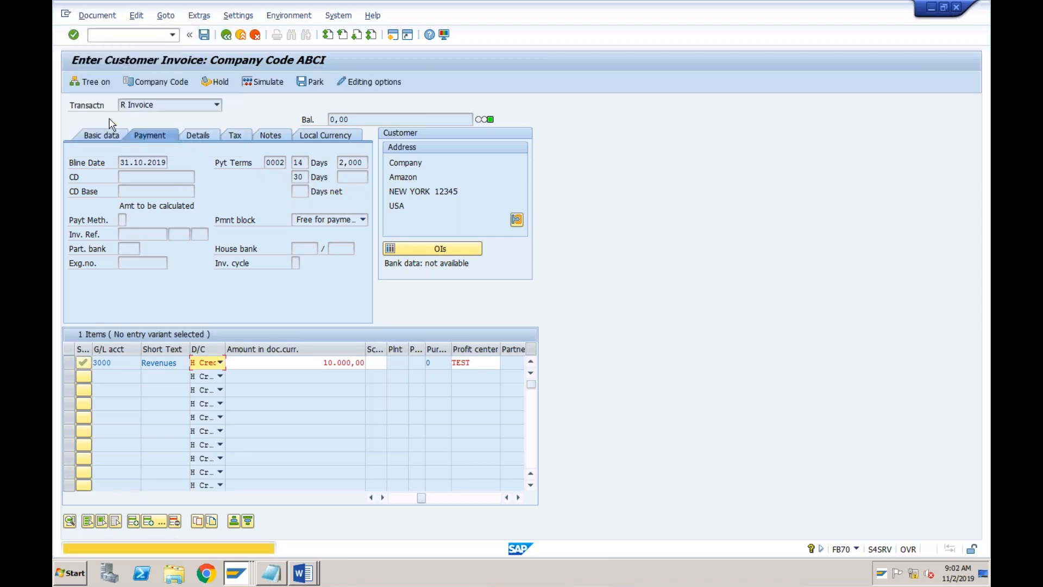
{"action": "left_click", "coordinate": [101, 16]}
{"action": "left_click", "coordinate": [113, 119]}
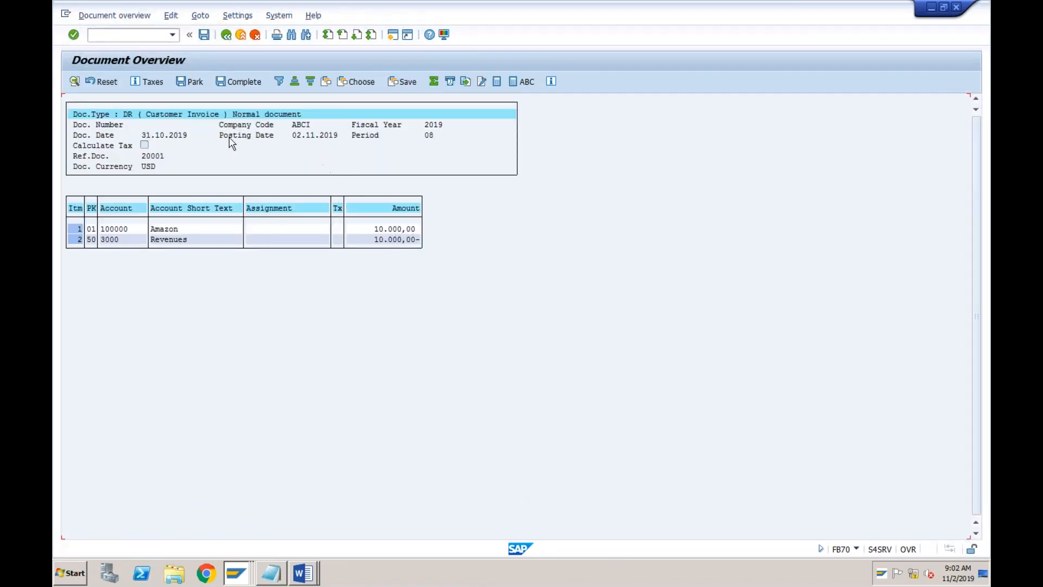
- Add the hidden Amt.in loc.cur. column to the document overview layout, and post the customer invoice
{"action": "left_click", "coordinate": [153, 167]}
{"action": "left_click", "coordinate": [325, 82]}
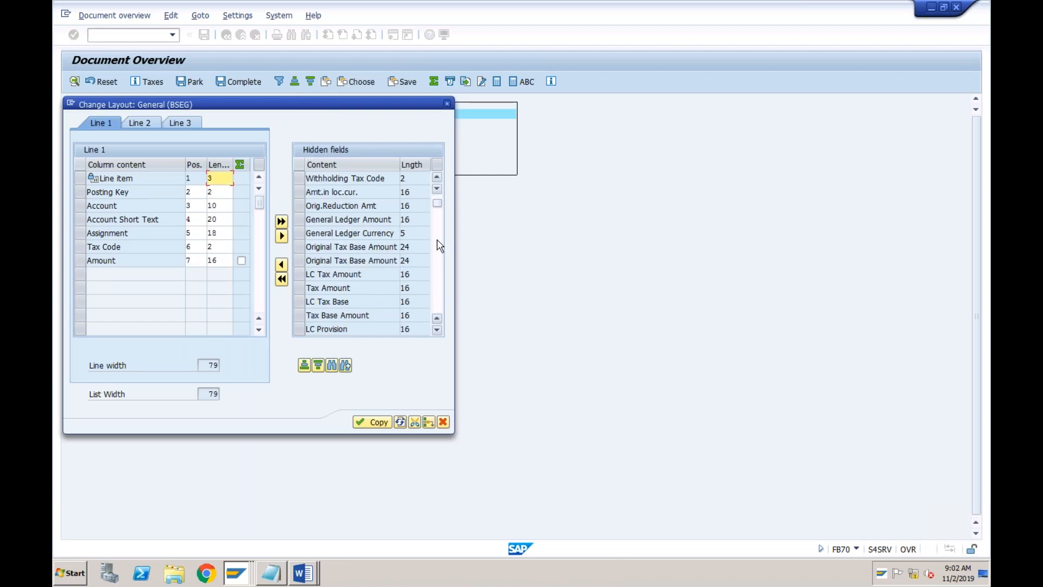
{"action": "left_click", "coordinate": [299, 193]}
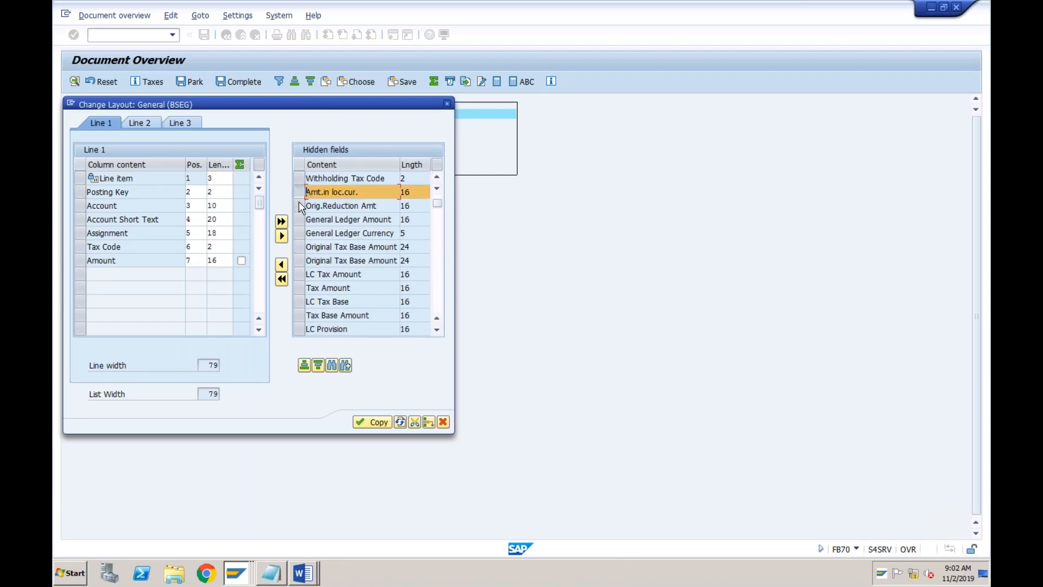
{"action": "left_click", "coordinate": [281, 265]}
{"action": "left_click", "coordinate": [361, 426]}
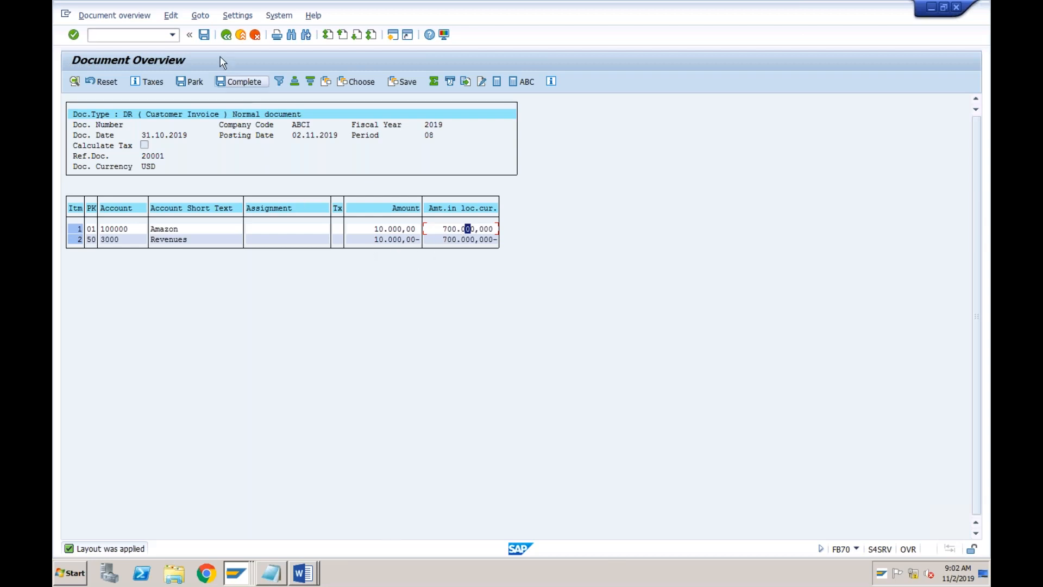
{"action": "left_click", "coordinate": [204, 36]}
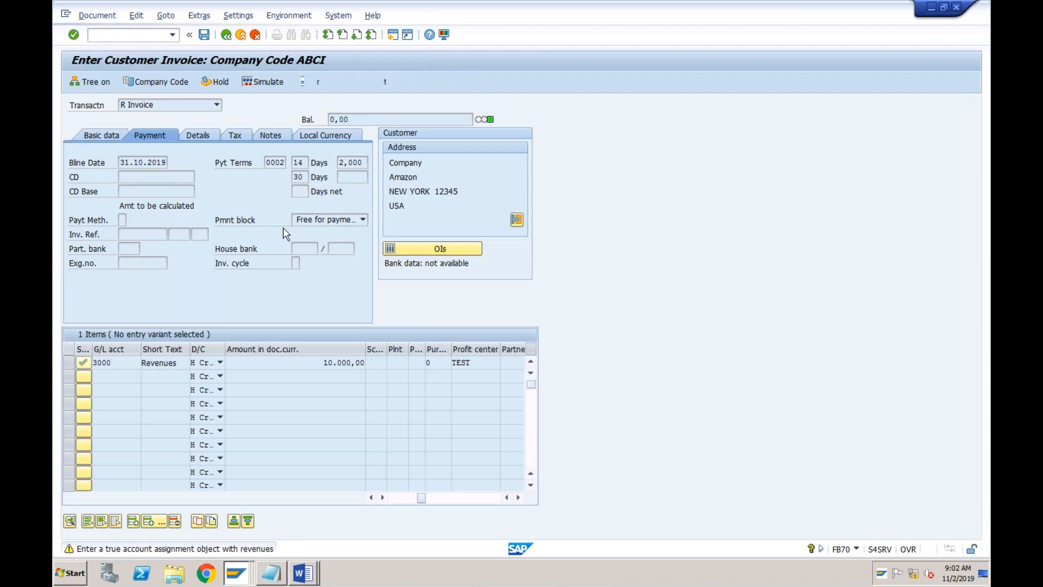
{"action": "key", "text": "Return"}
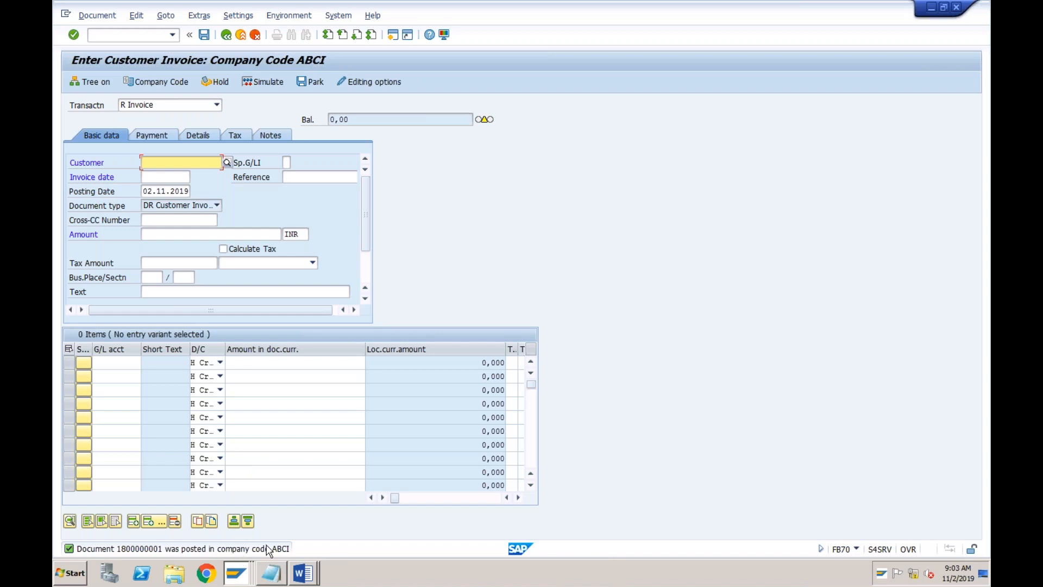
- Switch to the Notepad notes and highlight the customer balances transaction code FD10N
{"action": "left_click", "coordinate": [239, 577]}
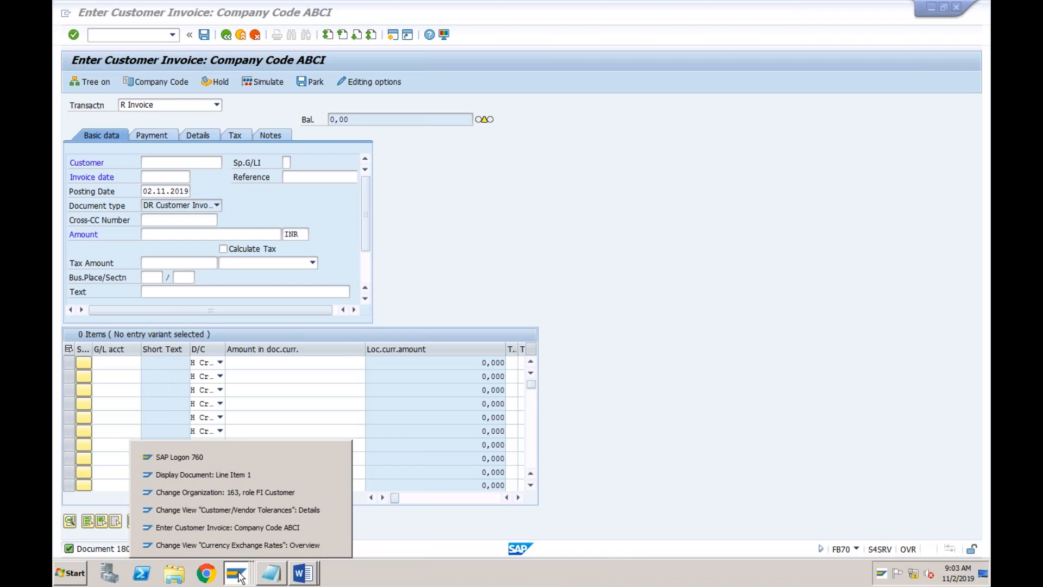
{"action": "left_click", "coordinate": [270, 580]}
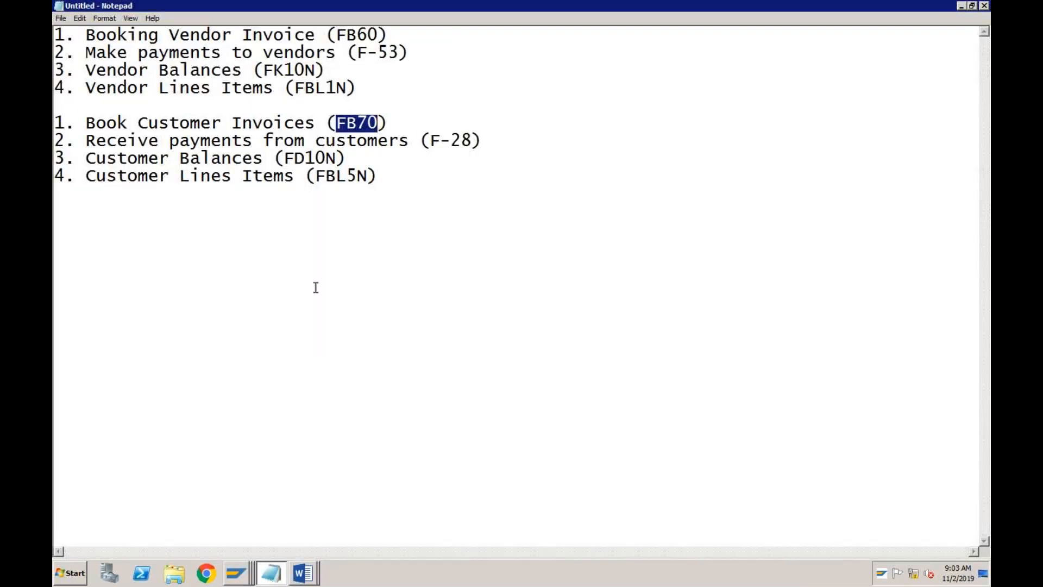
{"action": "left_click", "coordinate": [286, 158]}
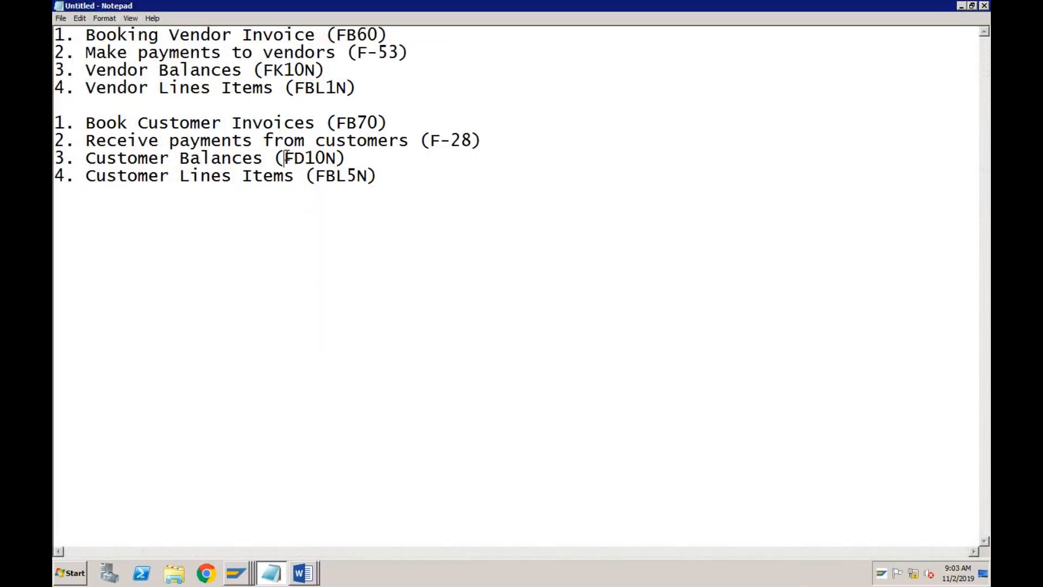
{"action": "left_click_drag", "start_coordinate": [286, 158], "coordinate": [340, 157]}
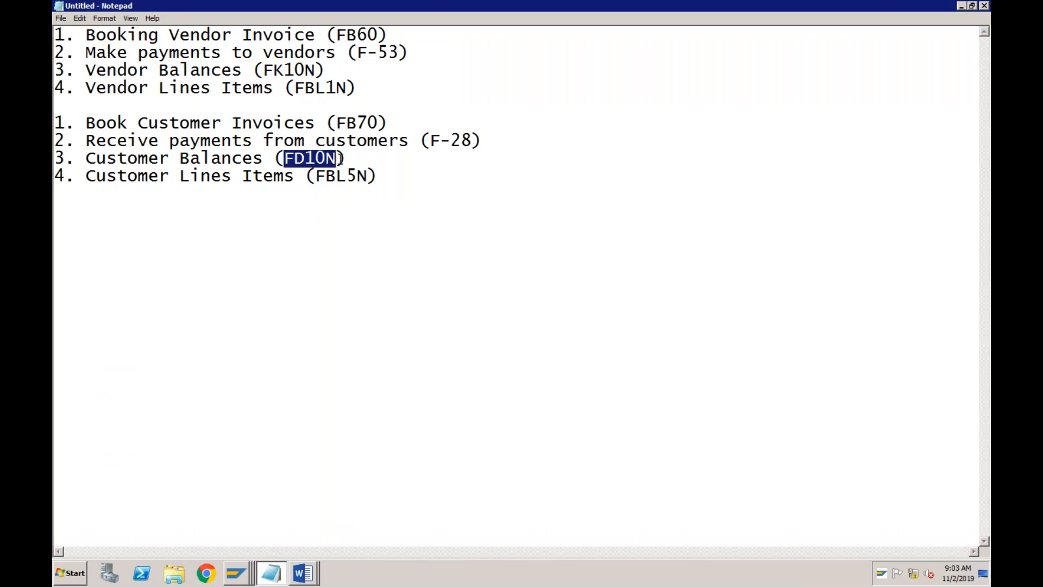
- Switch to the SAP session displaying the vendor document line item and start transaction FD10N there
{"action": "left_click", "coordinate": [239, 574]}
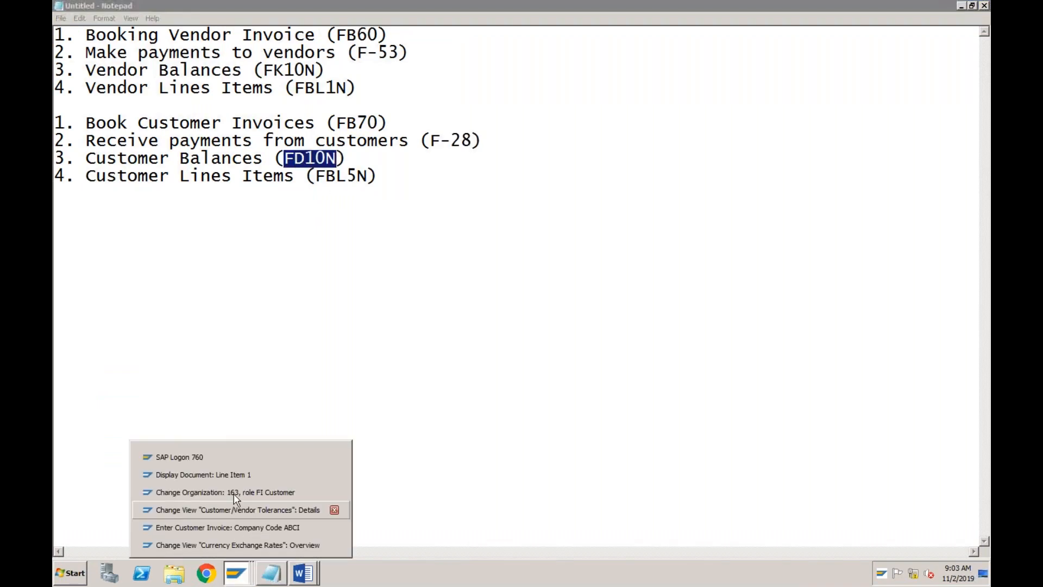
{"action": "left_click", "coordinate": [234, 476]}
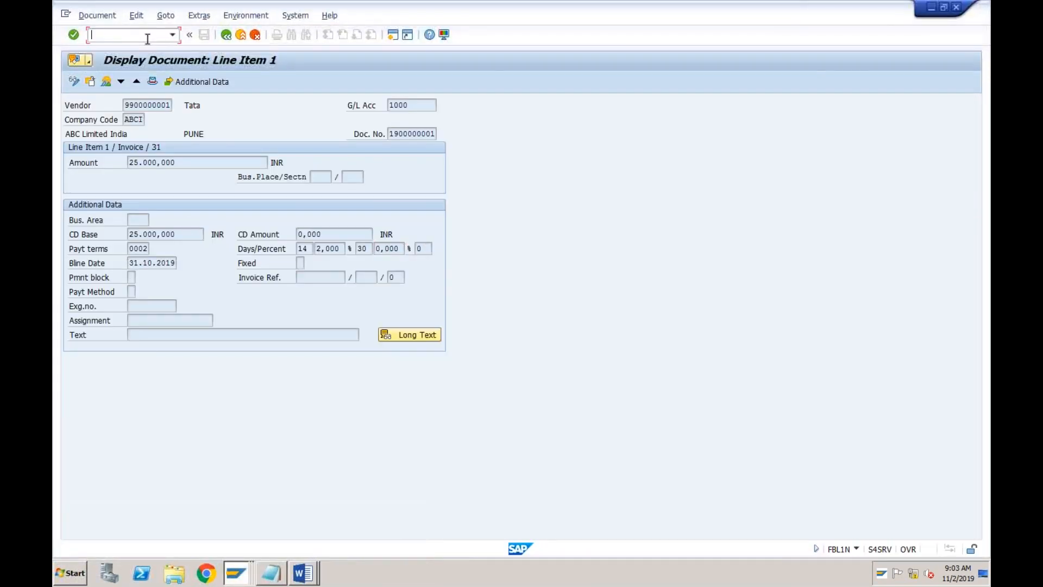
{"action": "left_click", "coordinate": [148, 39]}
{"action": "type", "text": "/nfd10n"}
{"action": "key", "text": "Return"}
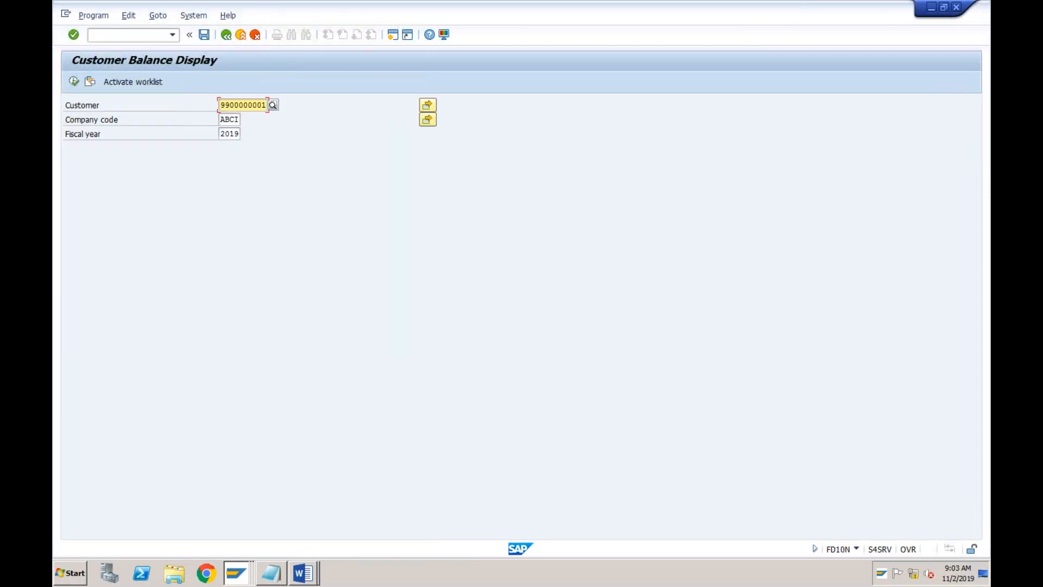
- Find customer Amazon through the customer search in company code ABCI and display its balances for fiscal year 2019
{"action": "left_click", "coordinate": [274, 105]}
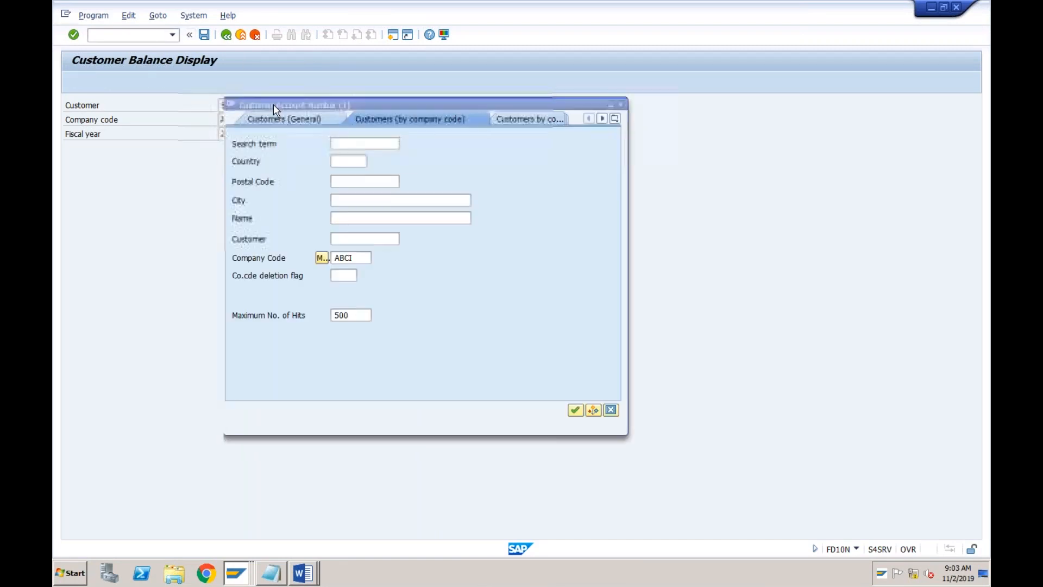
{"action": "left_click", "coordinate": [575, 411]}
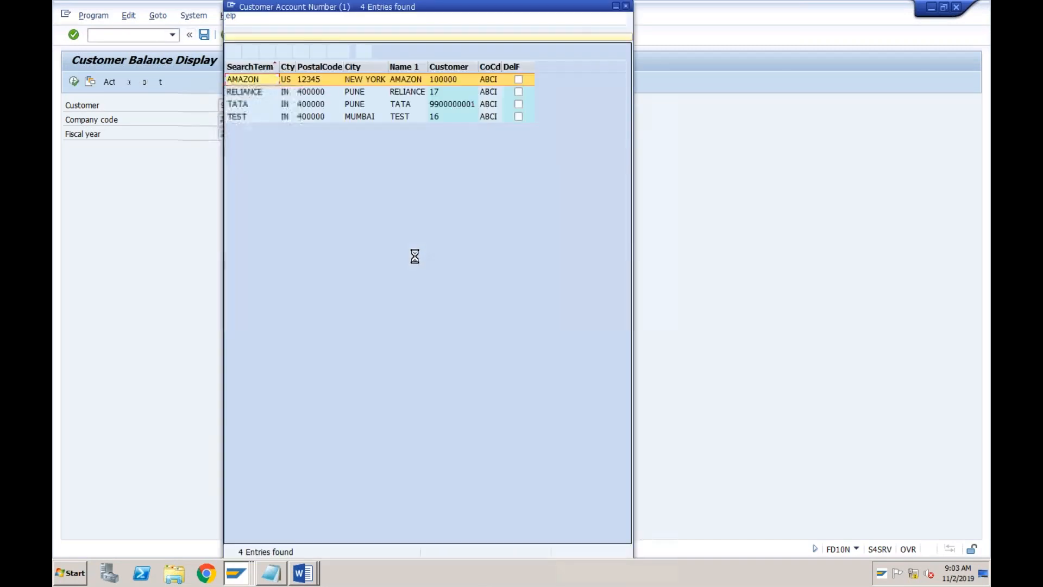
{"action": "double_click", "coordinate": [254, 78]}
{"action": "left_click", "coordinate": [74, 83]}
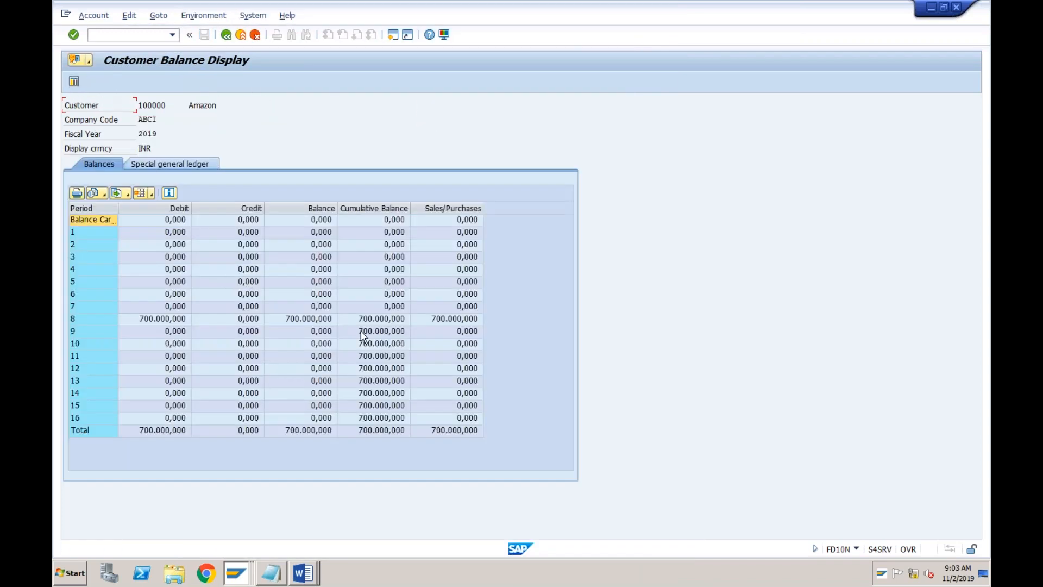
- Check the balance display currency and drill down into the debit amount of period 8
{"action": "left_click_drag", "start_coordinate": [153, 149], "coordinate": [136, 149]}
{"action": "left_click", "coordinate": [388, 318]}
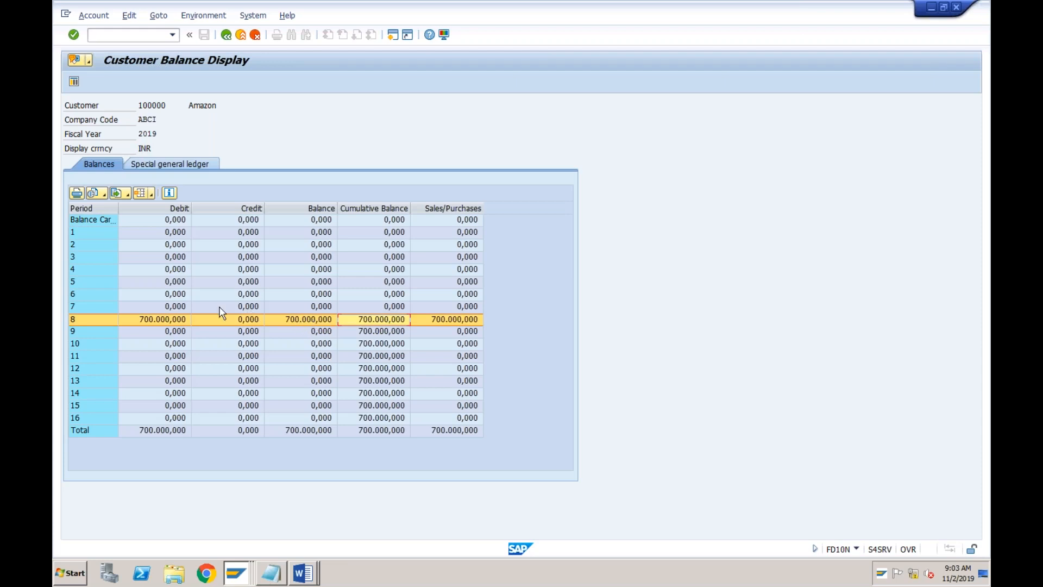
{"action": "double_click", "coordinate": [176, 319]}
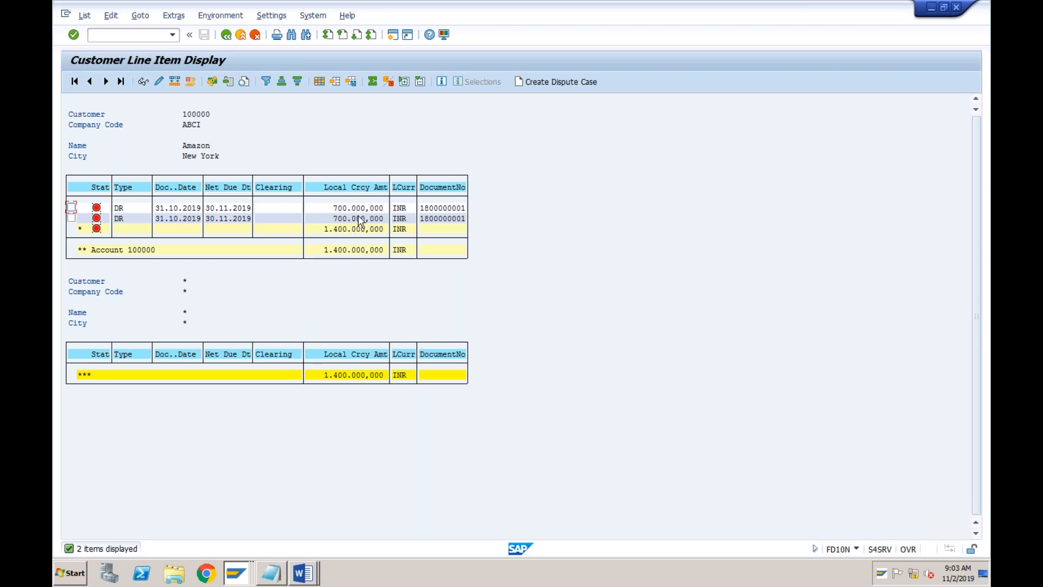
- Compare the local currency amounts, document dates and document numbers of the listed Amazon line items
{"action": "left_click", "coordinate": [355, 210]}
{"action": "left_click", "coordinate": [185, 209]}
{"action": "left_click", "coordinate": [454, 209]}
{"action": "left_click", "coordinate": [456, 218]}
{"action": "left_click", "coordinate": [454, 208]}
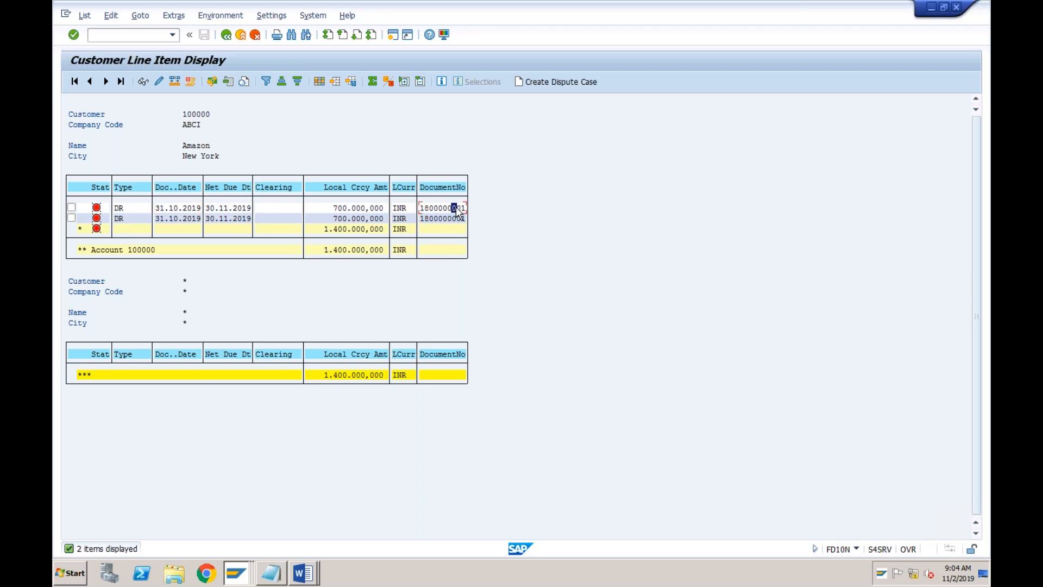
{"action": "left_click", "coordinate": [346, 210]}
- Switch to Notepad, review the FBL1N and FBL5N codes, and add "FBL1N: Vendor Line Items" below the customer transactions list
{"action": "left_click", "coordinate": [273, 575]}
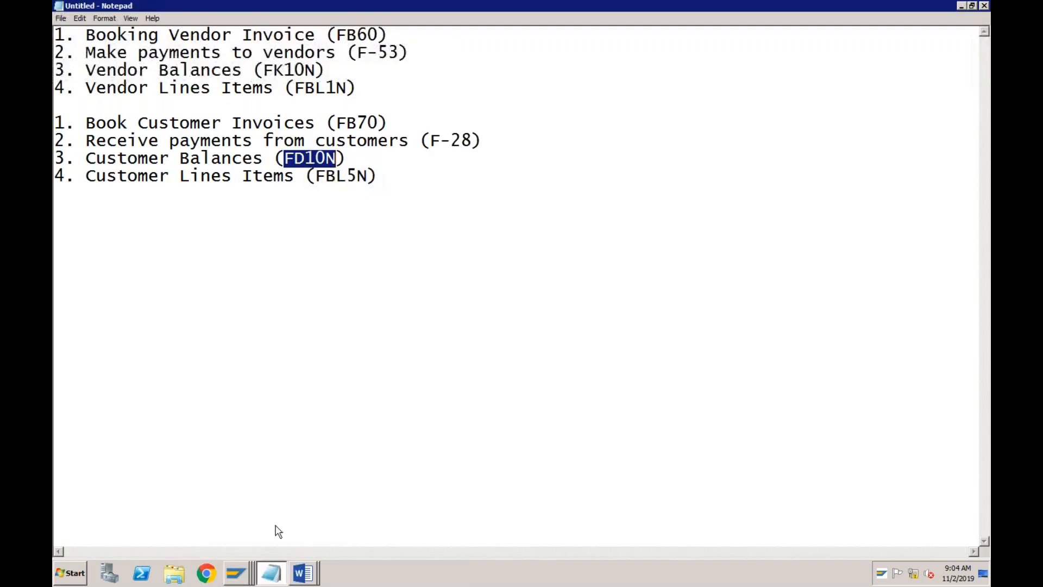
{"action": "left_click", "coordinate": [350, 175]}
{"action": "left_click", "coordinate": [337, 90]}
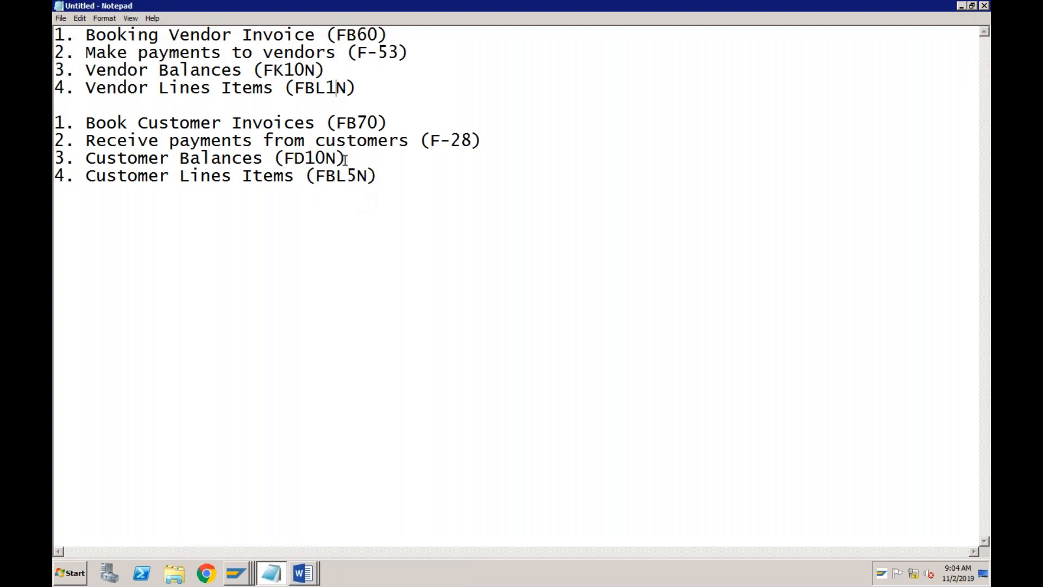
{"action": "left_click", "coordinate": [356, 177]}
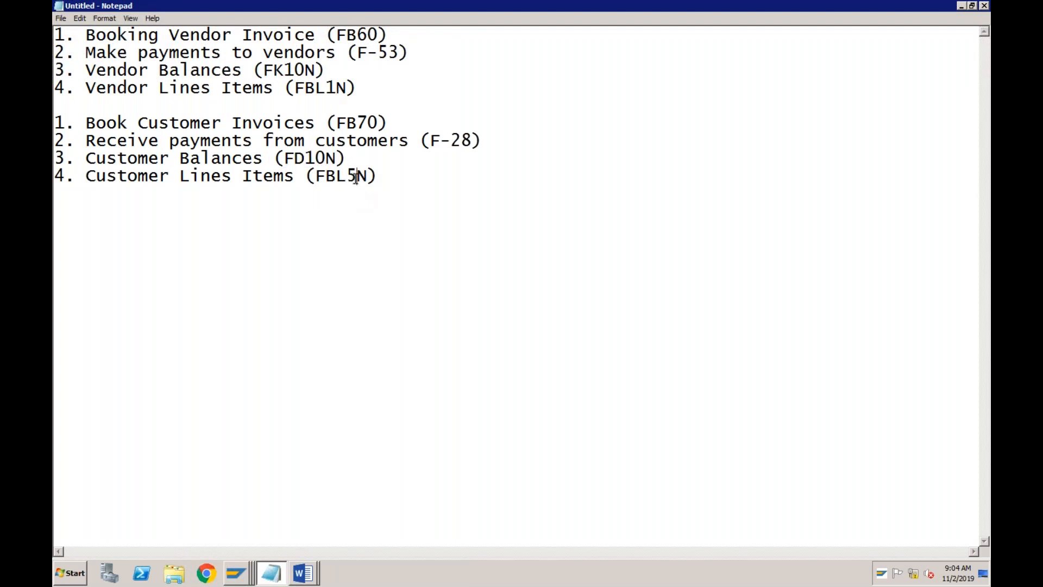
{"action": "left_click", "coordinate": [387, 179]}
{"action": "left_click", "coordinate": [357, 178]}
{"action": "left_click", "coordinate": [386, 179]}
{"action": "key", "text": "Return"}
{"action": "key", "text": "Return"}
{"action": "key", "text": "Return"}
{"action": "type", "text": "FBL1N: Vend"}
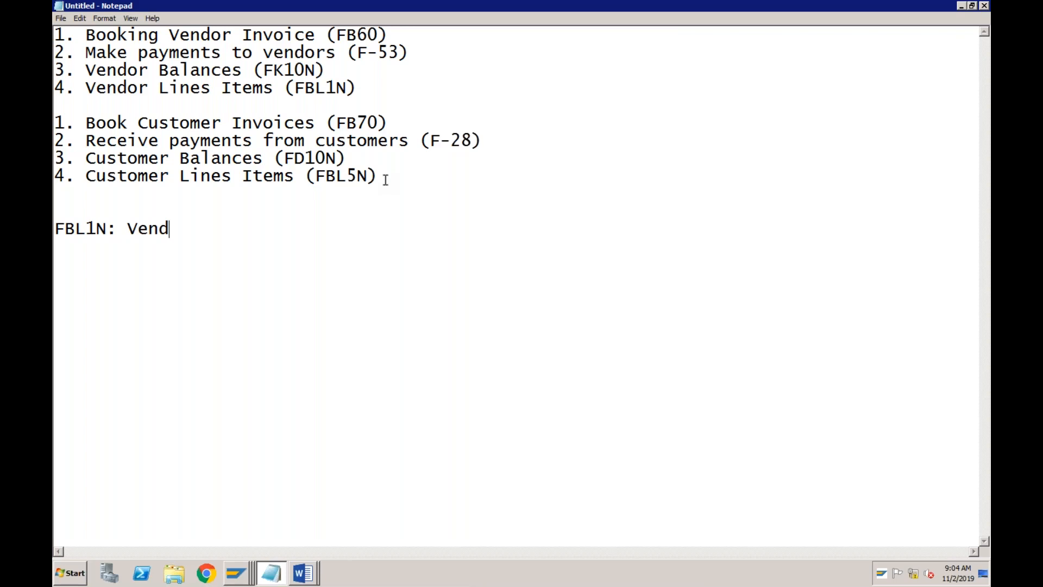
{"action": "type", "text": "or Line Items"}
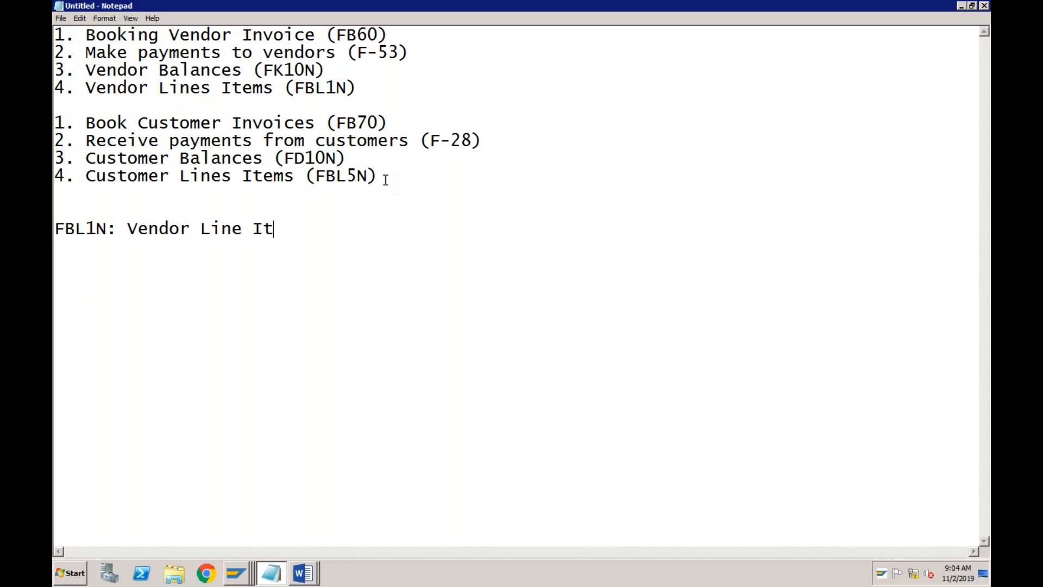
- Add the lines "FBL3N: GL Line Items" and "FBL5N: Customer Line Items" under the FBL1N note
{"action": "key", "text": "Return"}
{"action": "type", "text": "FBL3N: GL Line Iy"}
{"action": "key", "text": "BackSpace"}
{"action": "type", "text": "tems FB"}
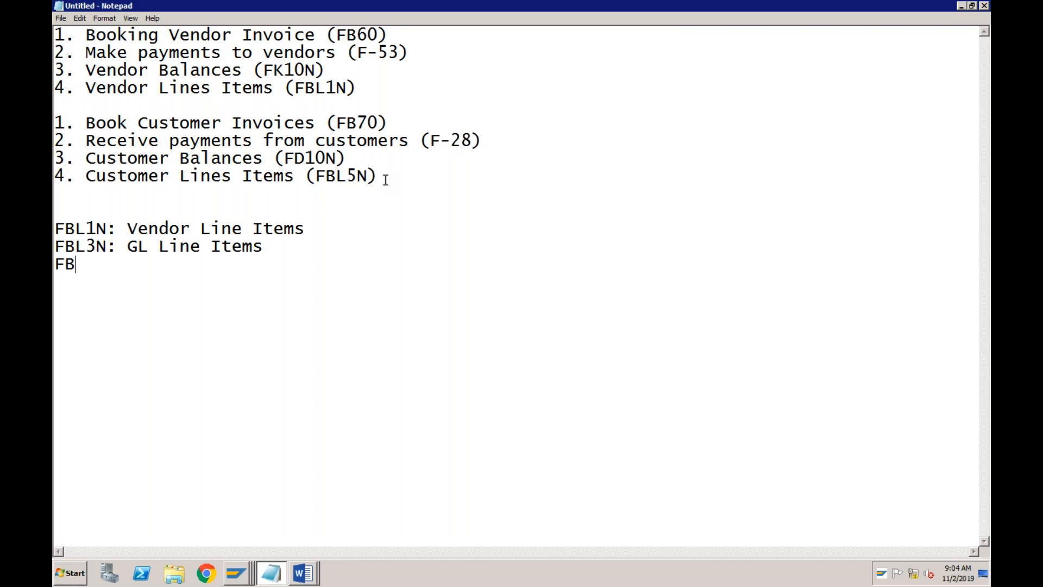
{"action": "type", "text": "L5N: Customer"}
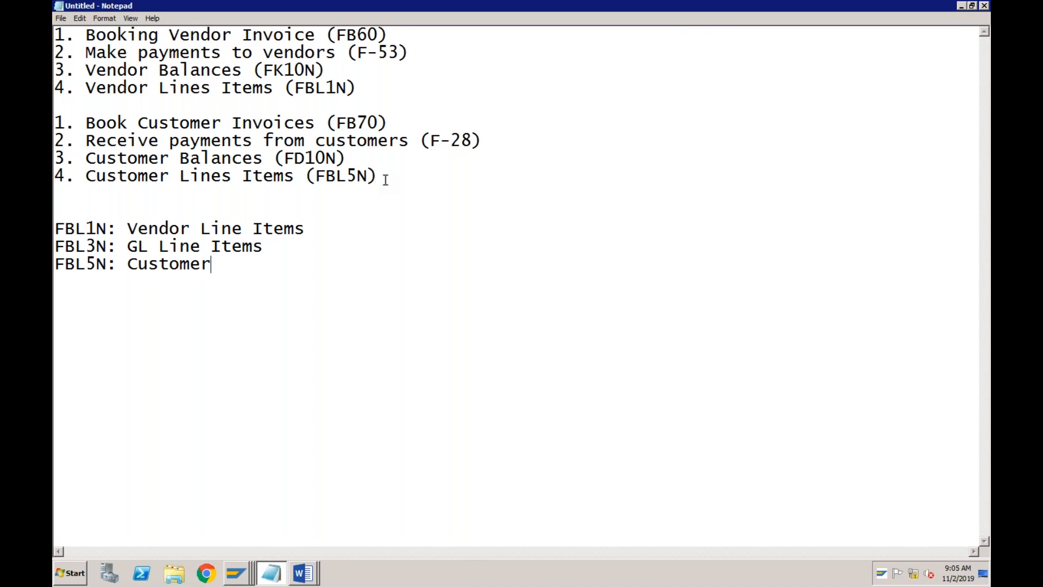
{"action": "type", "text": " Line Items"}
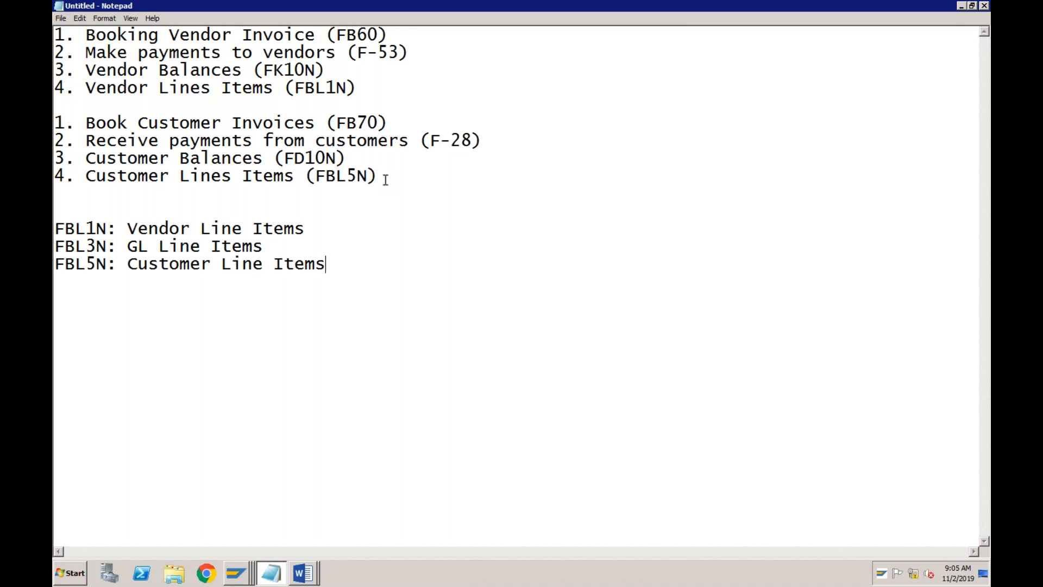
- Add a separate block of notes reading "FS10N: GL Balance", "FD10N: Cust Balance" and "FK10N: Vendor Balance"
{"action": "key", "text": "Return"}
{"action": "type", "text": "FS10N: GL "}
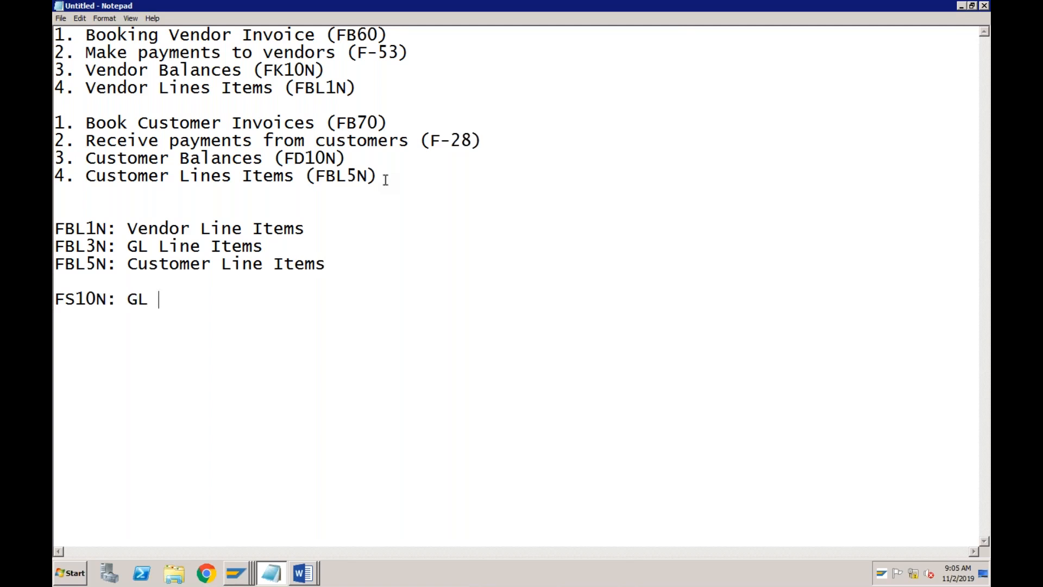
{"action": "type", "text": "Balance"}
{"action": "key", "text": "Return"}
{"action": "type", "text": "F"}
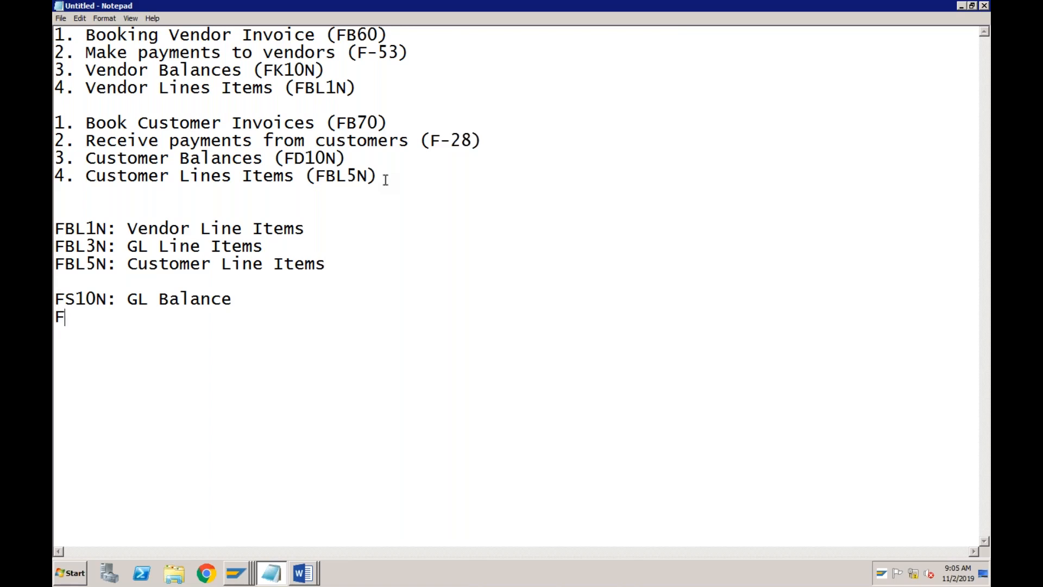
{"action": "type", "text": "D10N: Cust Balance"}
{"action": "key", "text": "Return"}
{"action": "type", "text": "FK10N"}
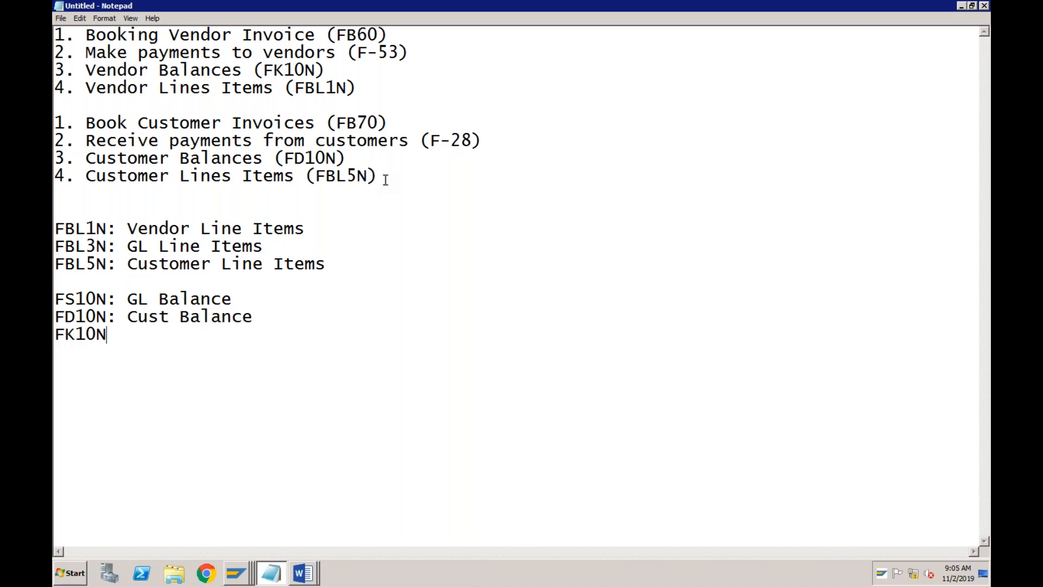
{"action": "type", "text": ": Vendor Balance"}
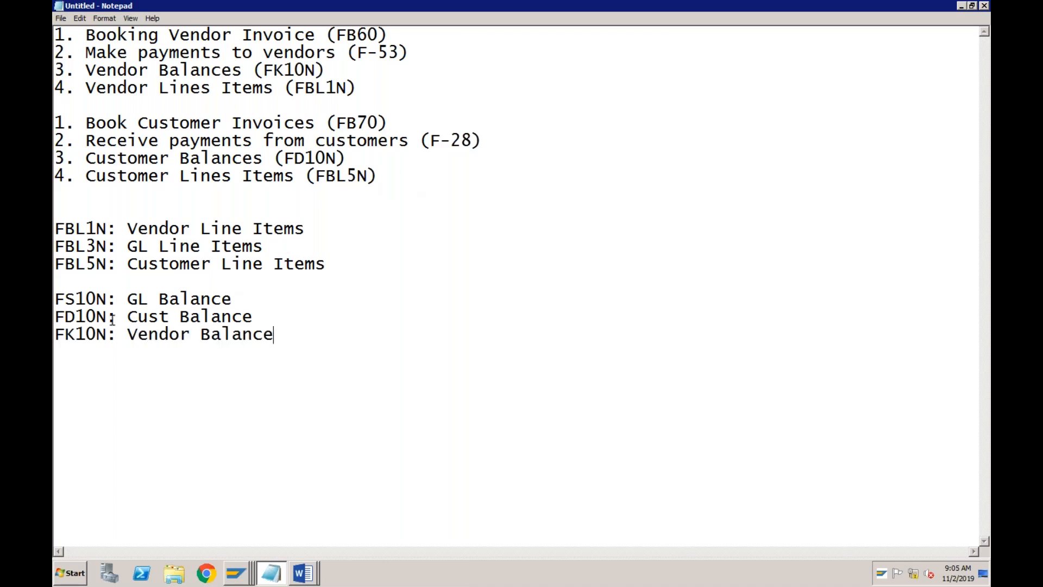
- Switch to the SAP Customer Line Item Display window and start transaction FBL5N
{"action": "left_click_drag", "start_coordinate": [114, 265], "coordinate": [55, 264]}
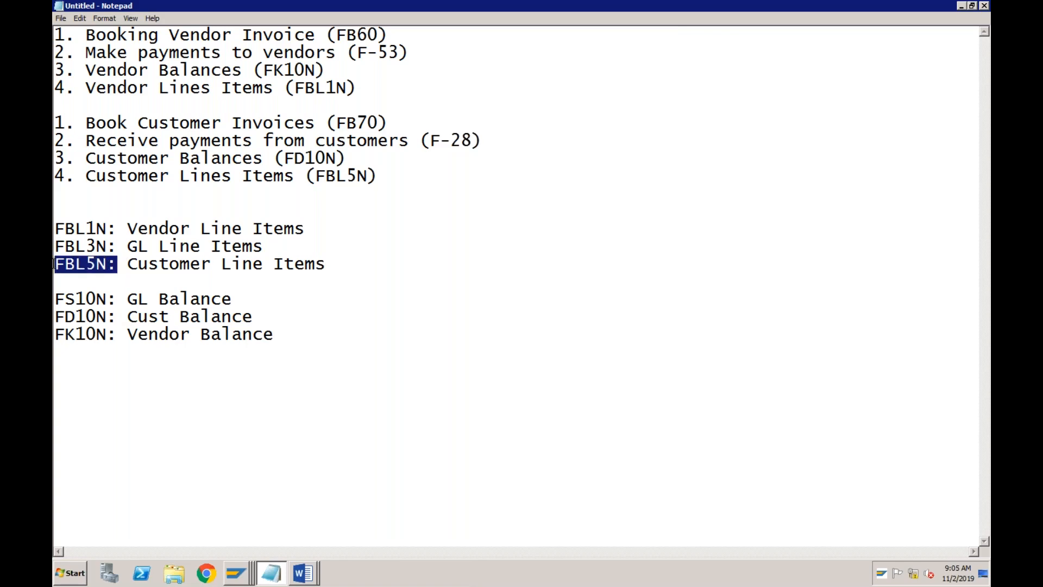
{"action": "left_click", "coordinate": [238, 570]}
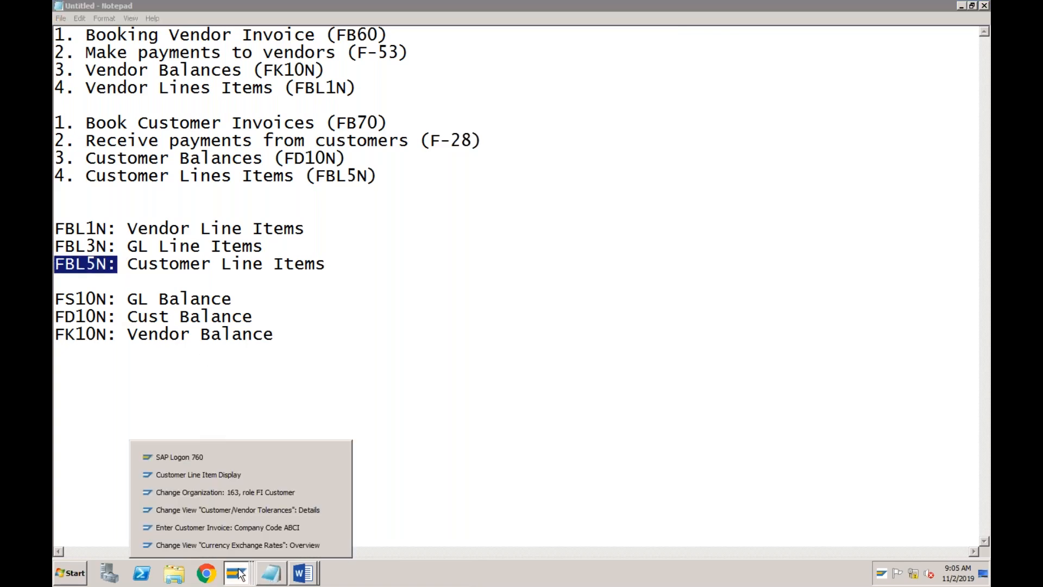
{"action": "left_click", "coordinate": [242, 475]}
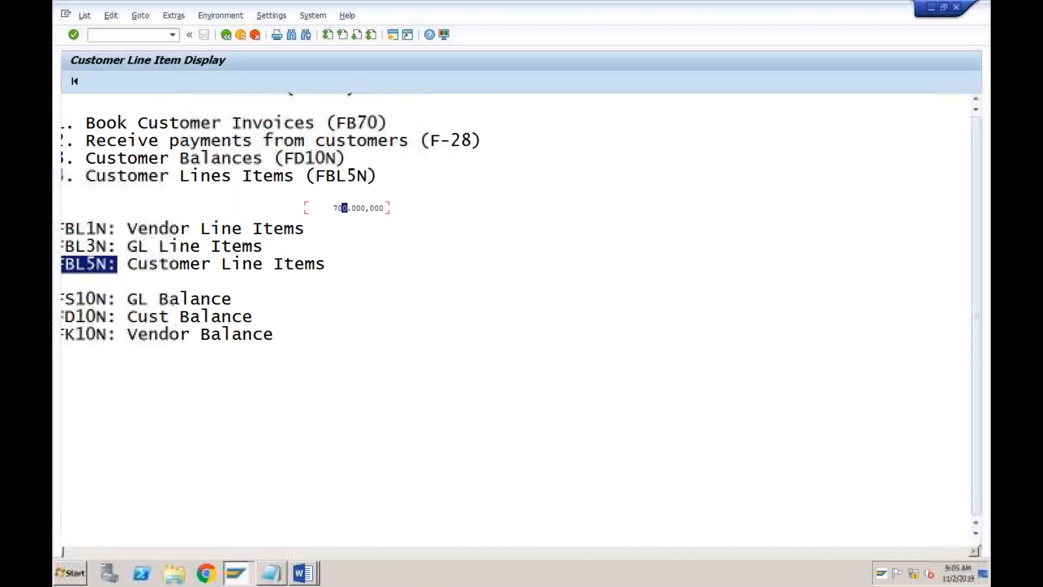
{"action": "type", "text": "/n"}
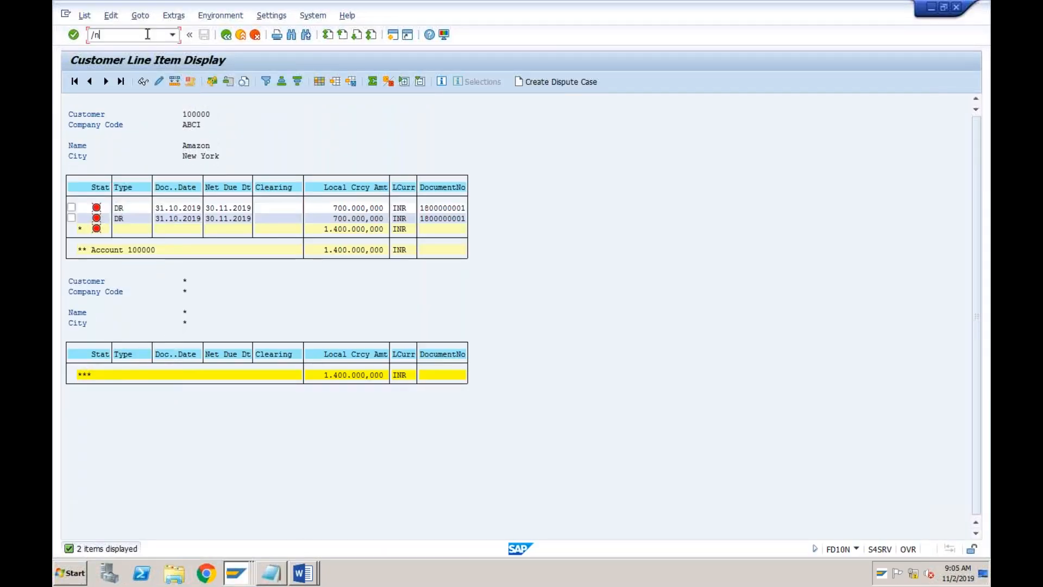
{"action": "type", "text": "fbl5n"}
{"action": "key", "text": "Return"}
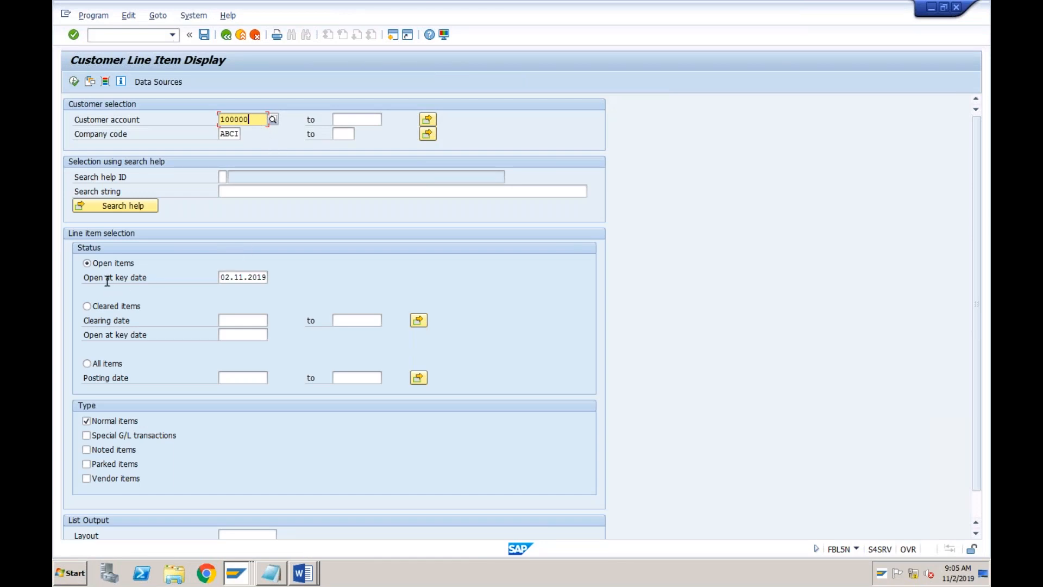
- Display Amazon's open items at key date 02.11.2019, check the document date and local currency amount, and return to the selection screen
{"action": "left_click", "coordinate": [251, 277]}
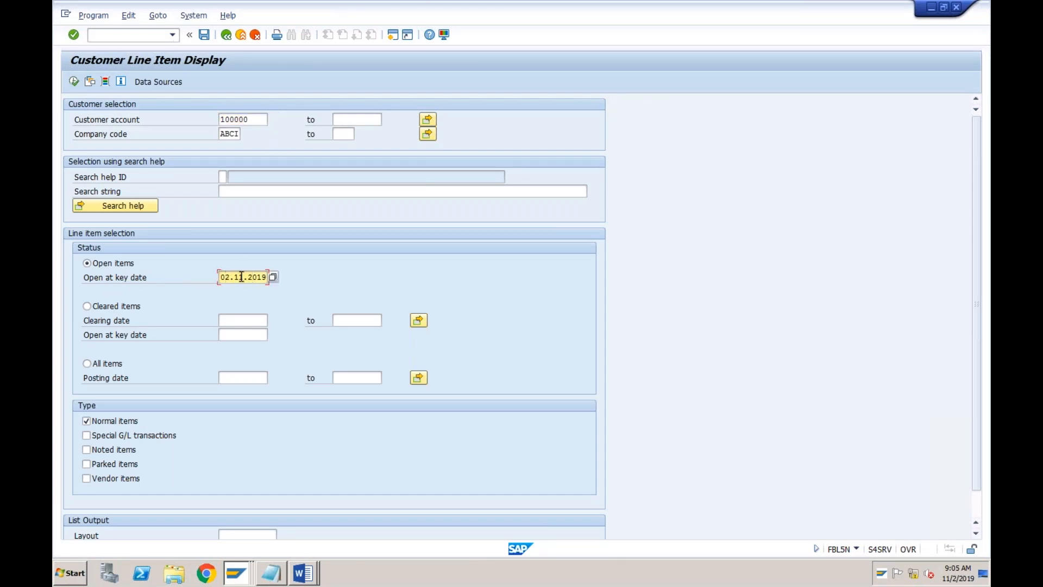
{"action": "left_click", "coordinate": [73, 82]}
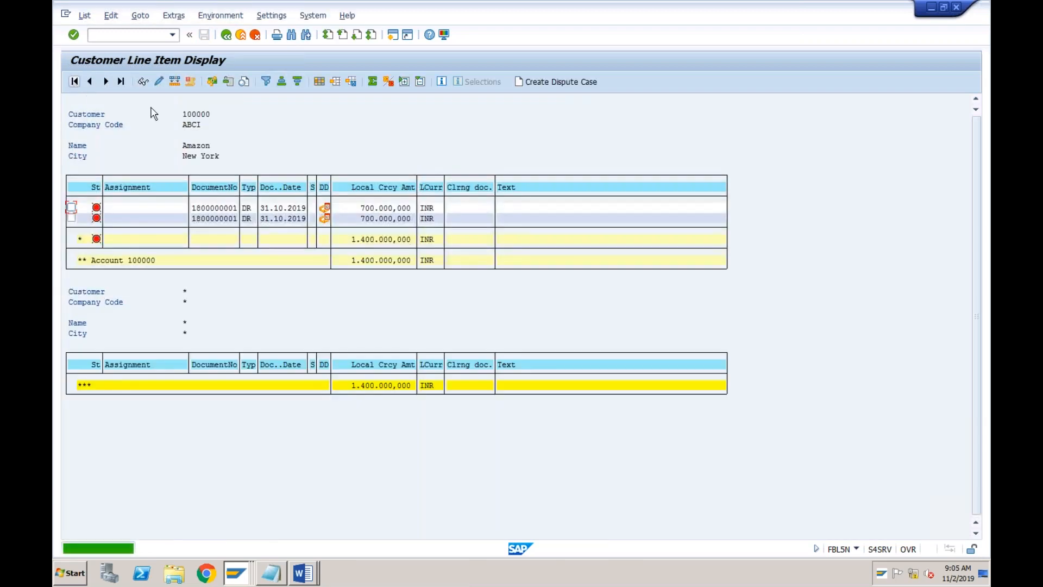
{"action": "left_click", "coordinate": [278, 208]}
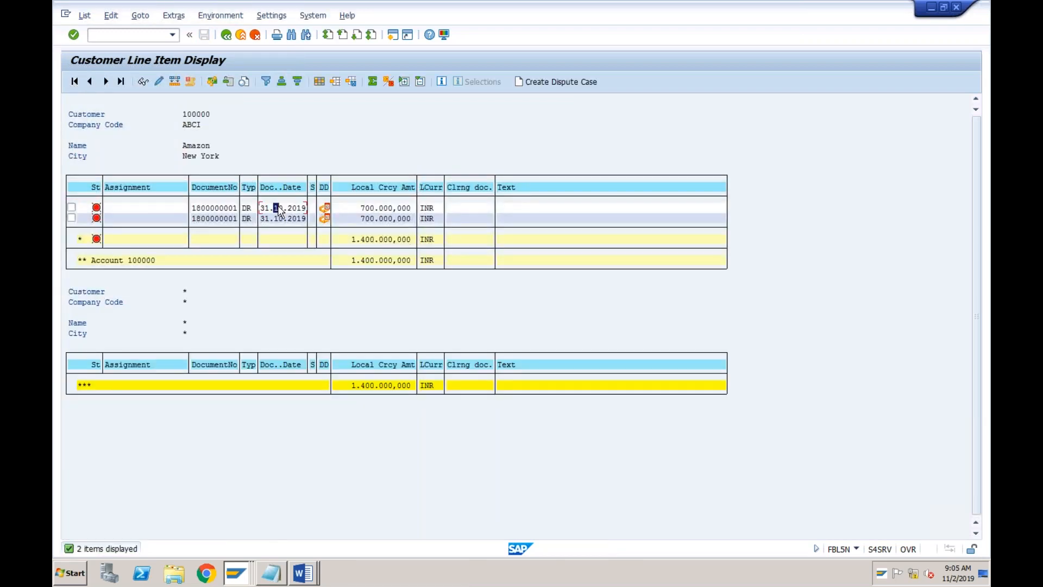
{"action": "left_click", "coordinate": [363, 209]}
{"action": "left_click", "coordinate": [226, 35]}
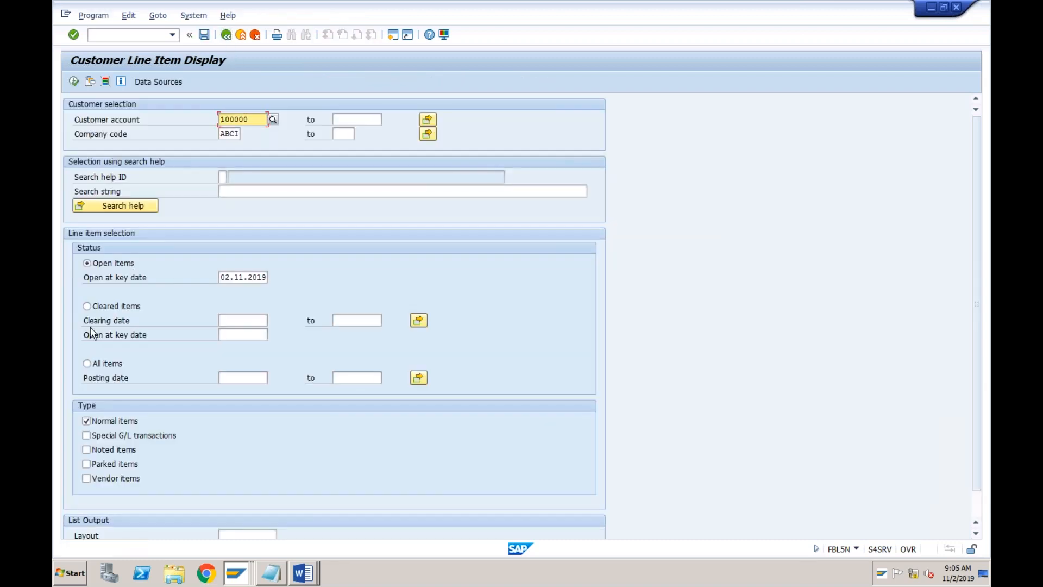
- Run the Amazon line item report for cleared items and for all items, and return to the selection screen
{"action": "left_click", "coordinate": [87, 306]}
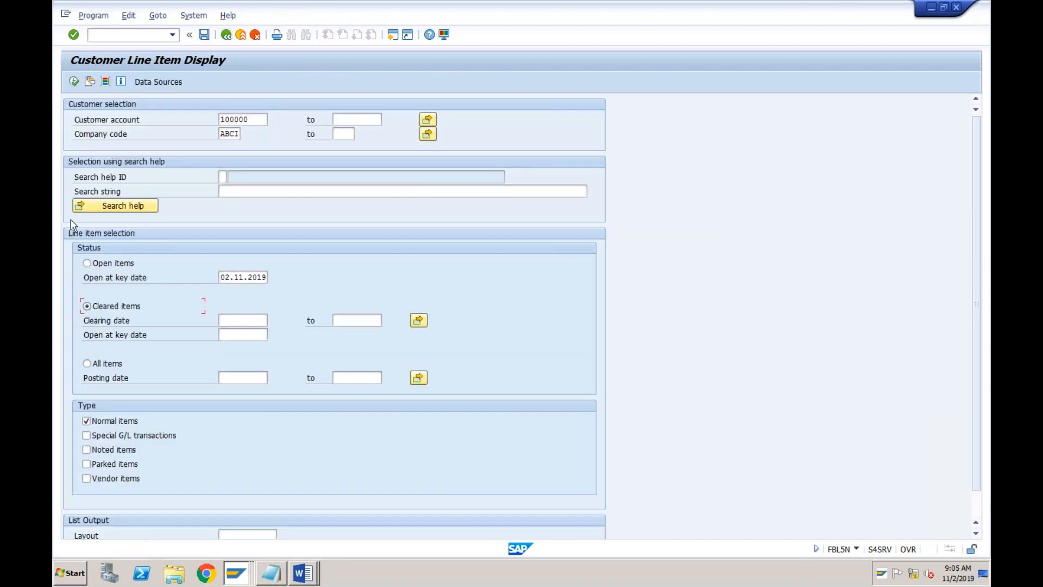
{"action": "left_click", "coordinate": [74, 82]}
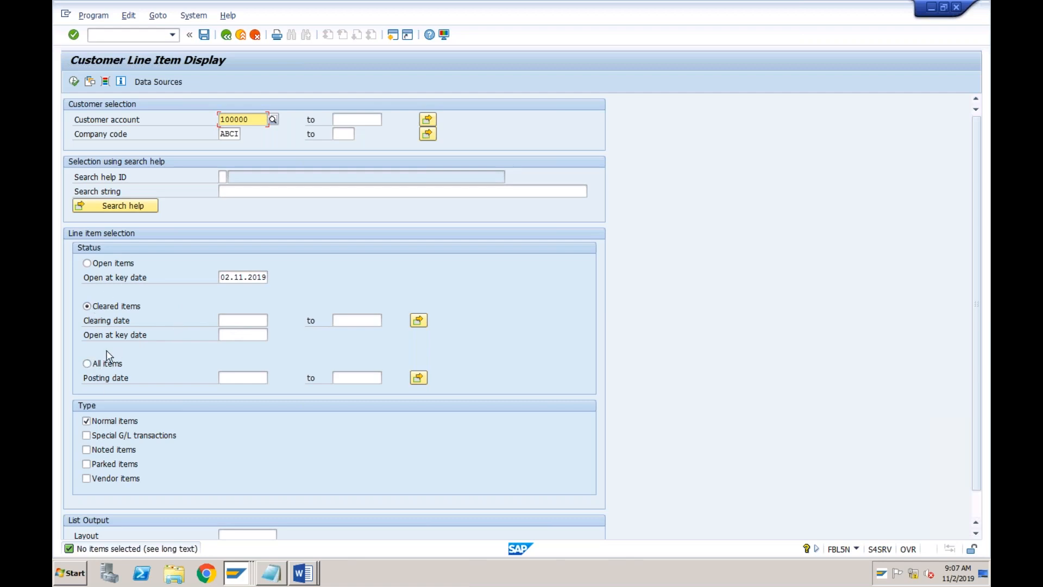
{"action": "left_click", "coordinate": [87, 363]}
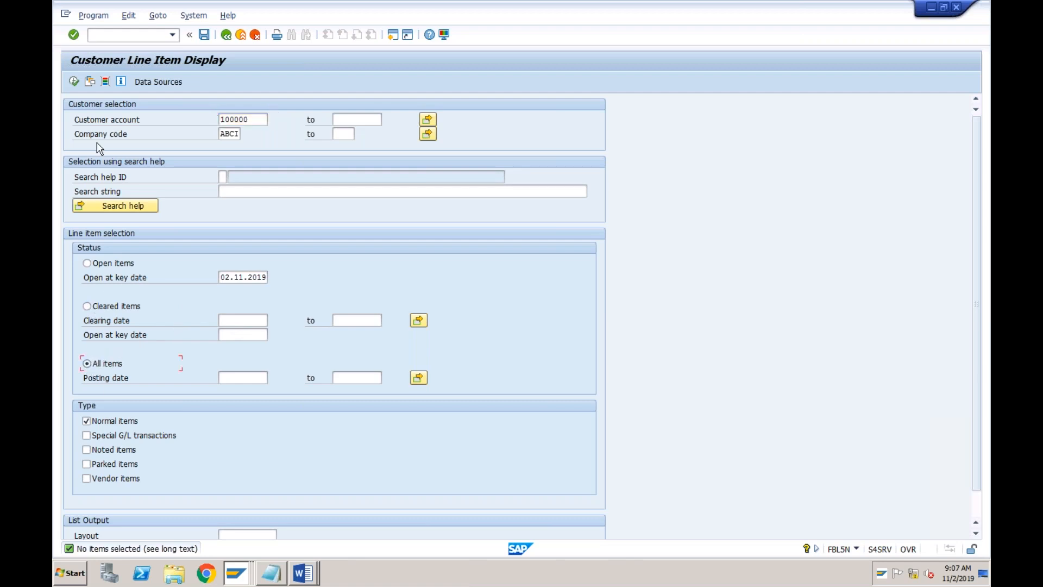
{"action": "left_click", "coordinate": [73, 82]}
{"action": "left_click", "coordinate": [349, 207]}
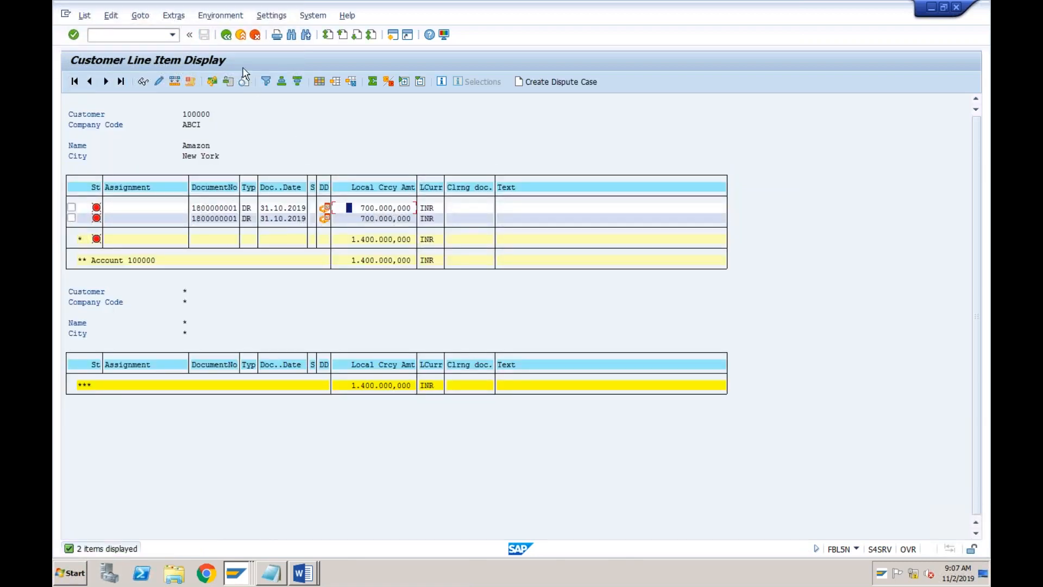
{"action": "left_click", "coordinate": [227, 36]}
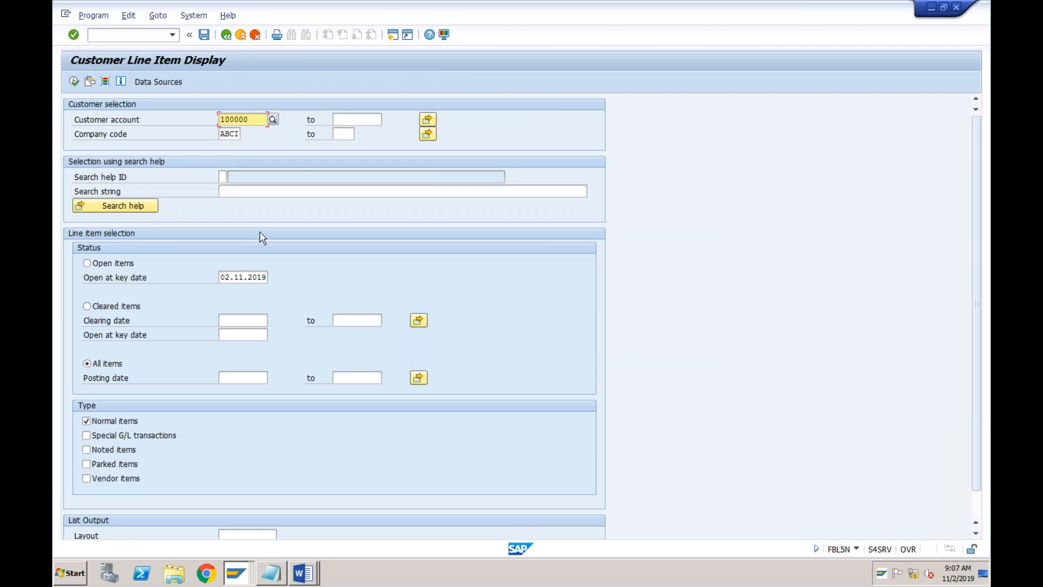
- Look up the code for receiving customer payments in Notepad and start transaction F-28 in the SAP customer invoice window
{"action": "left_click", "coordinate": [272, 577]}
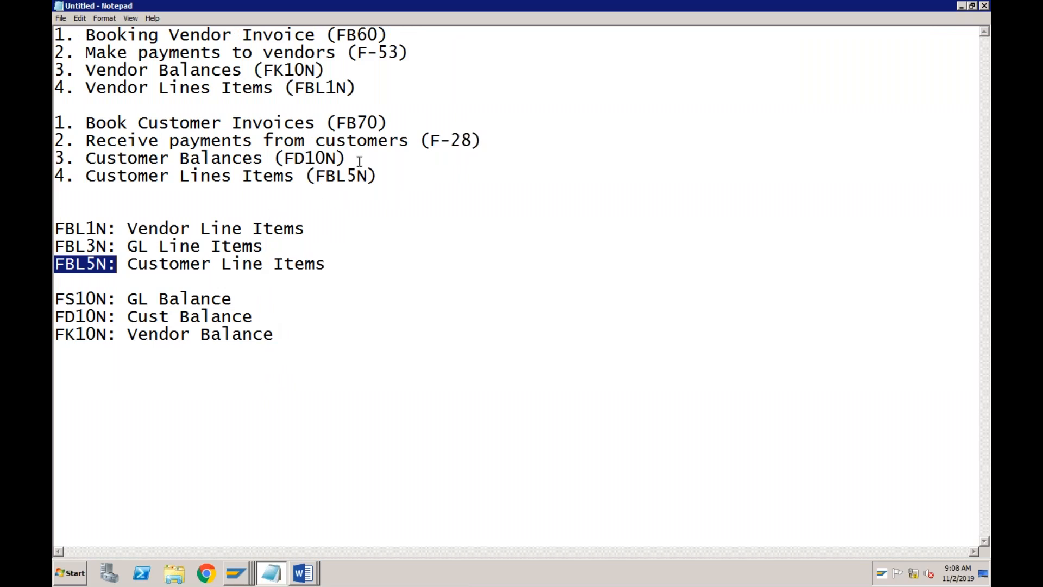
{"action": "left_click", "coordinate": [273, 142]}
{"action": "left_click_drag", "start_coordinate": [431, 143], "coordinate": [472, 143]}
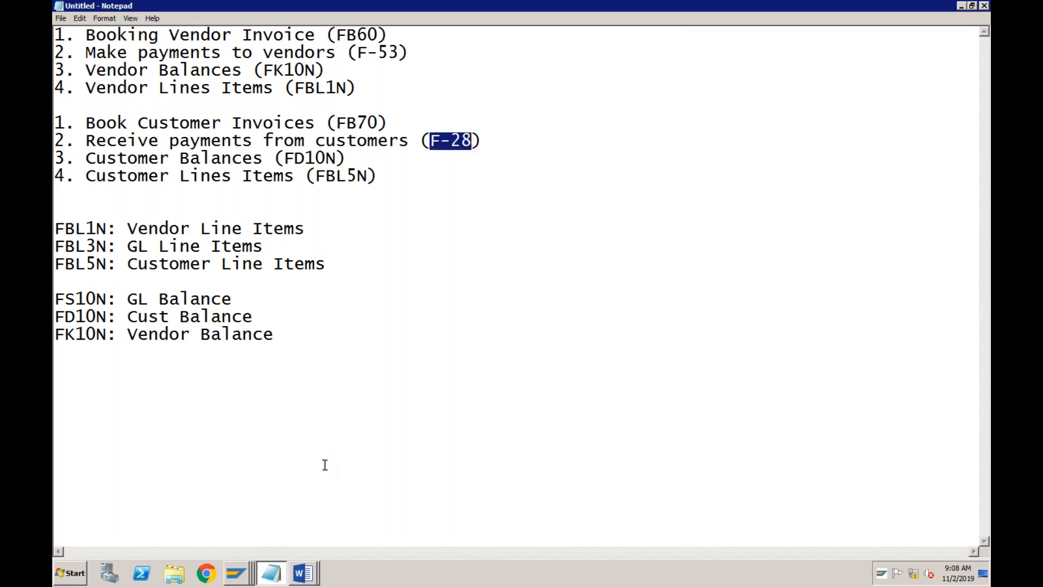
{"action": "left_click", "coordinate": [246, 575]}
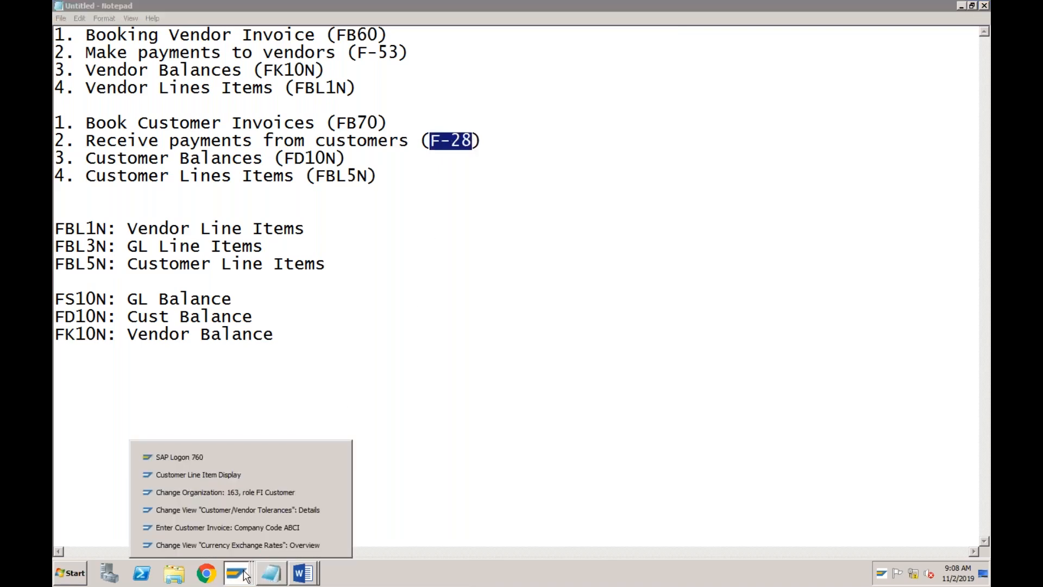
{"action": "left_click", "coordinate": [234, 529]}
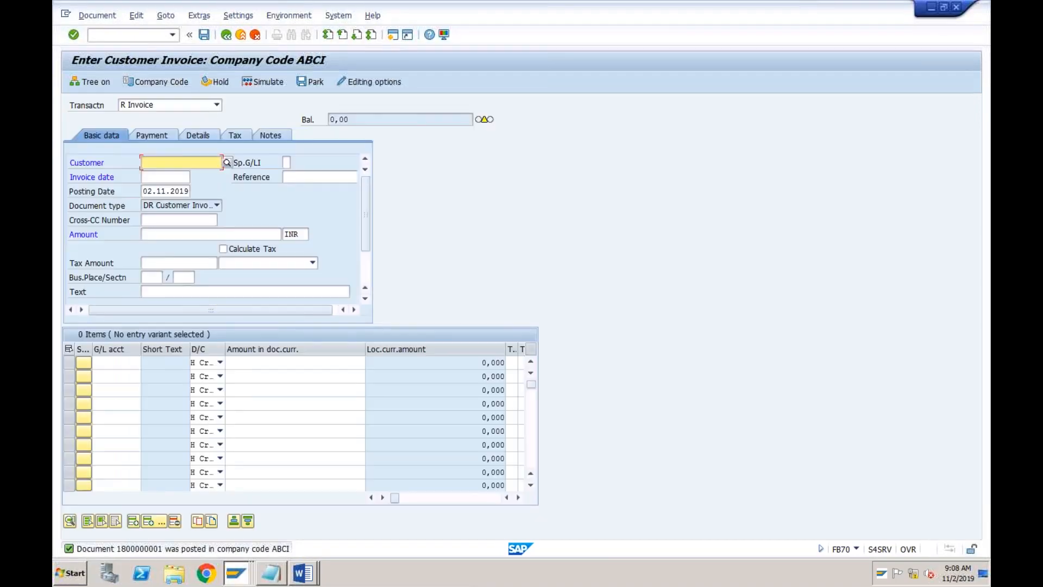
{"action": "type", "text": "/nf-28"}
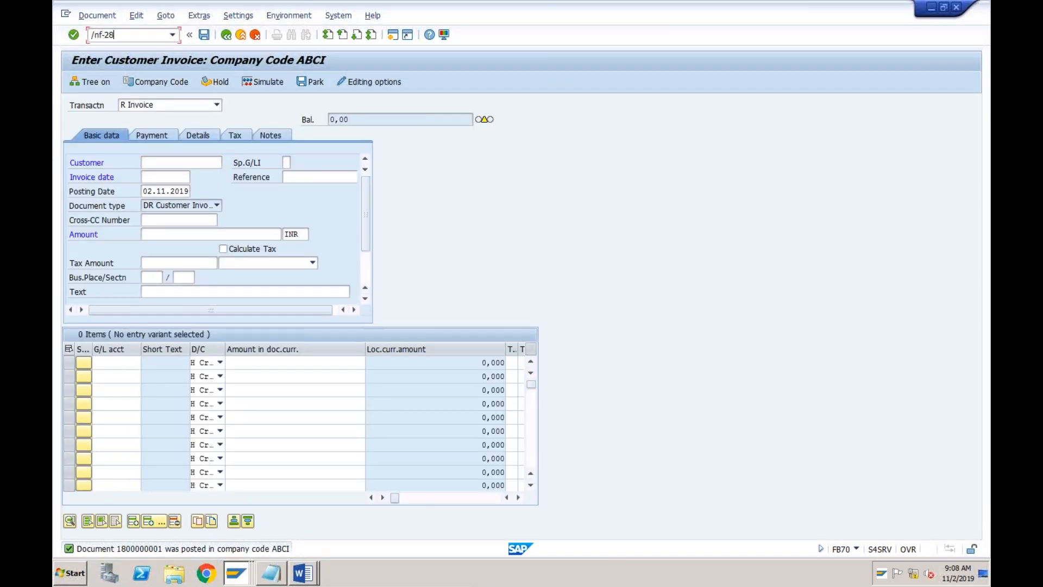
{"action": "key", "text": "Return"}
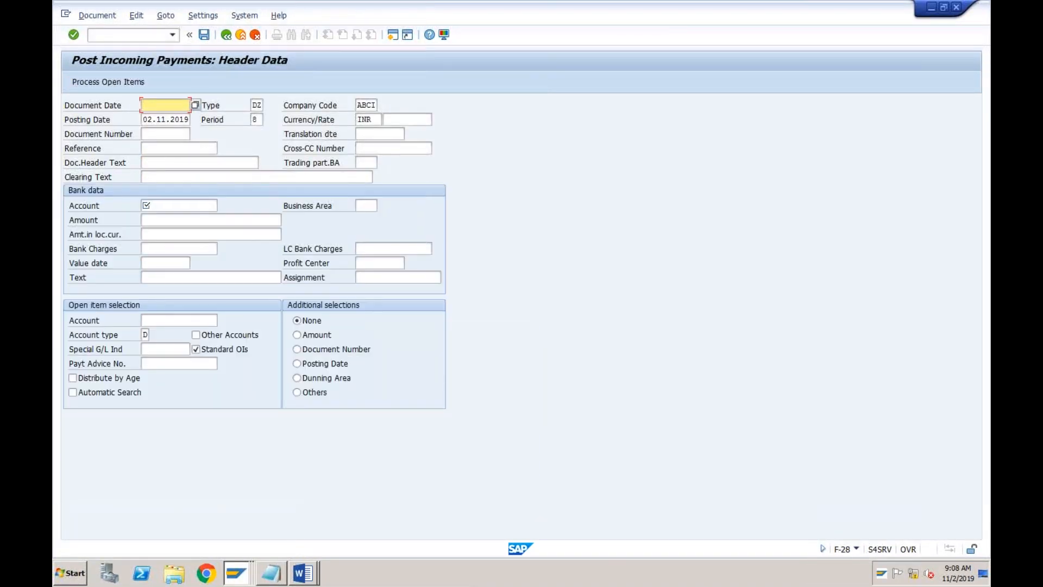
- Enter 02112019 as the document date of the incoming payment
{"action": "type", "text": "02"}
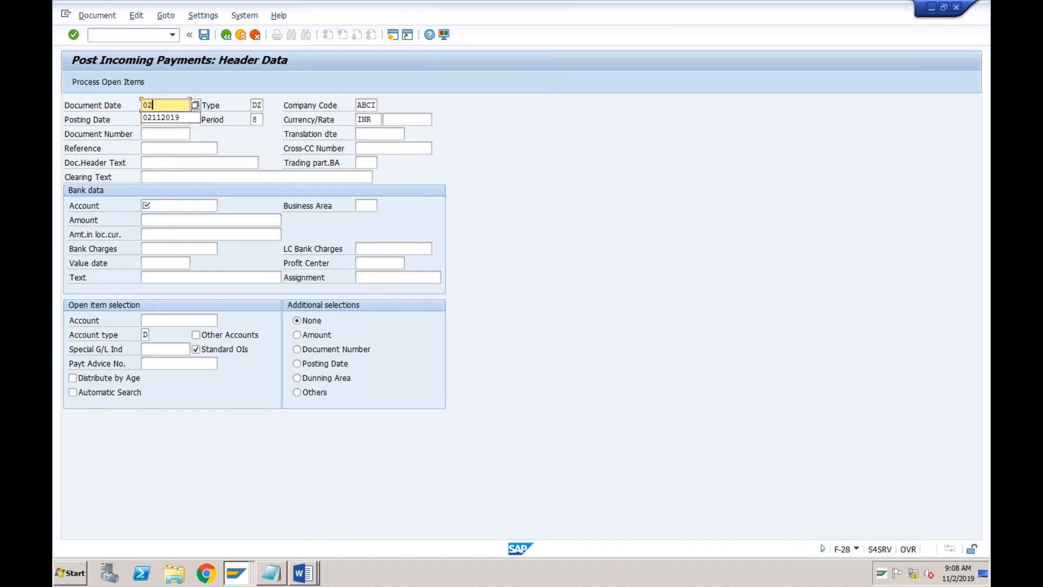
{"action": "type", "text": "112019"}
{"action": "key", "text": "Tab"}
{"action": "key", "text": "Tab"}
{"action": "key", "text": "Tab"}
{"action": "key", "text": "Tab"}
{"action": "key", "text": "Tab"}
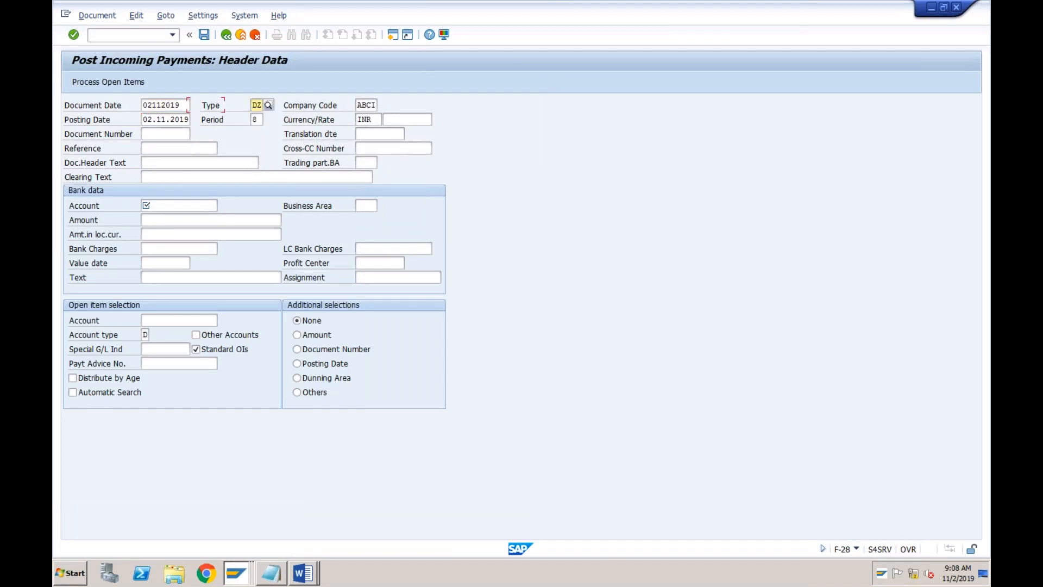
{"action": "key", "text": "Tab"}
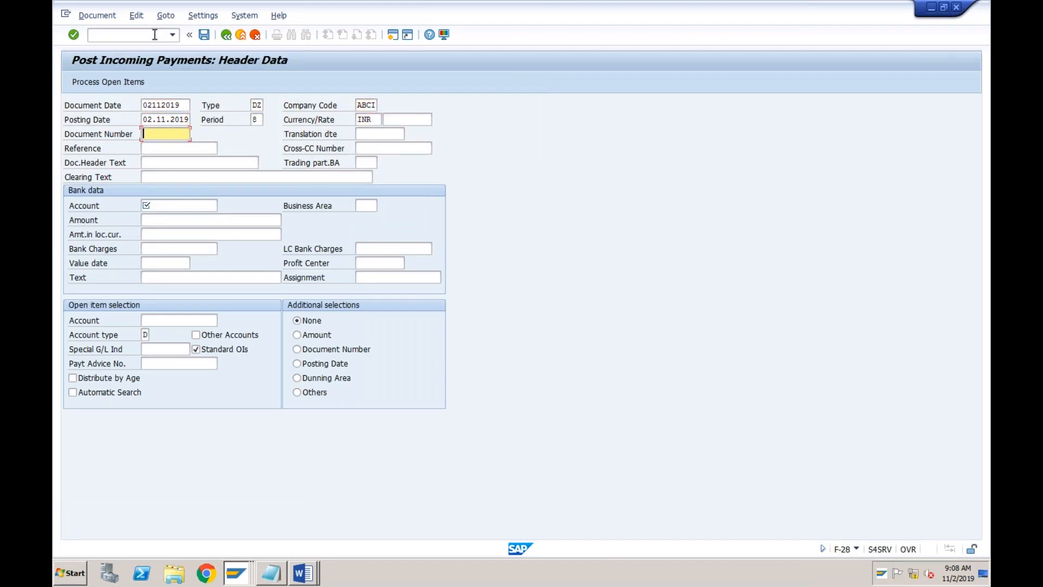
- Review the bank data account and open item account type fields, and pick G/L account 2000 as the bank account from the value list
{"action": "left_click", "coordinate": [159, 208]}
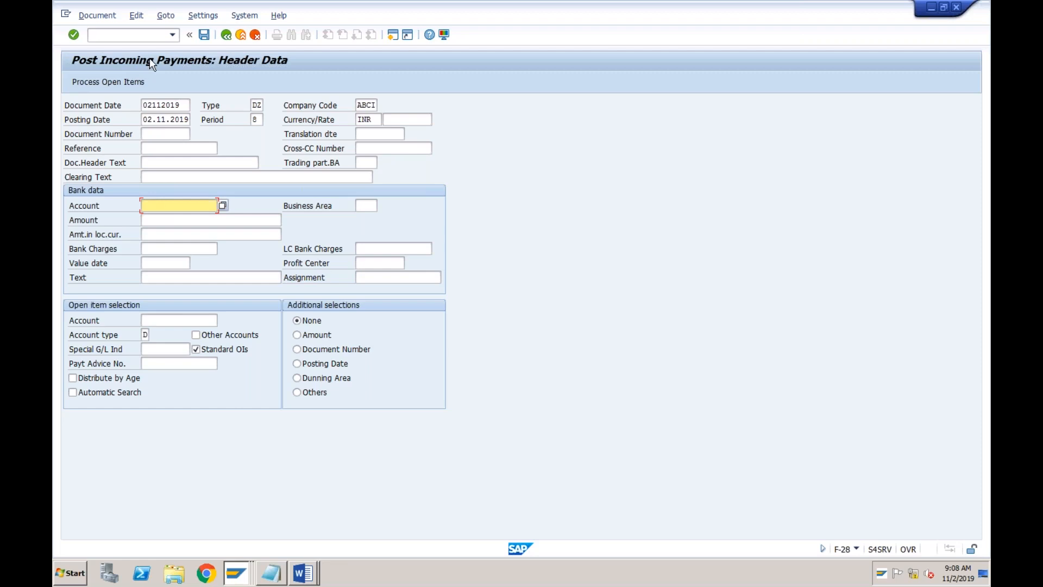
{"action": "left_click", "coordinate": [148, 335]}
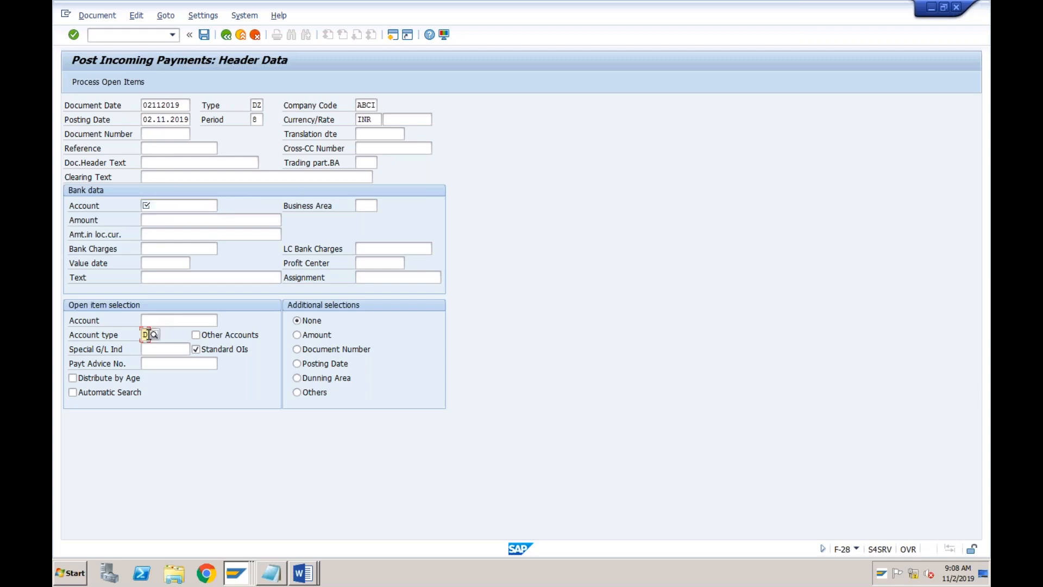
{"action": "left_click", "coordinate": [175, 321]}
{"action": "left_click", "coordinate": [148, 336]}
{"action": "left_click", "coordinate": [177, 205]}
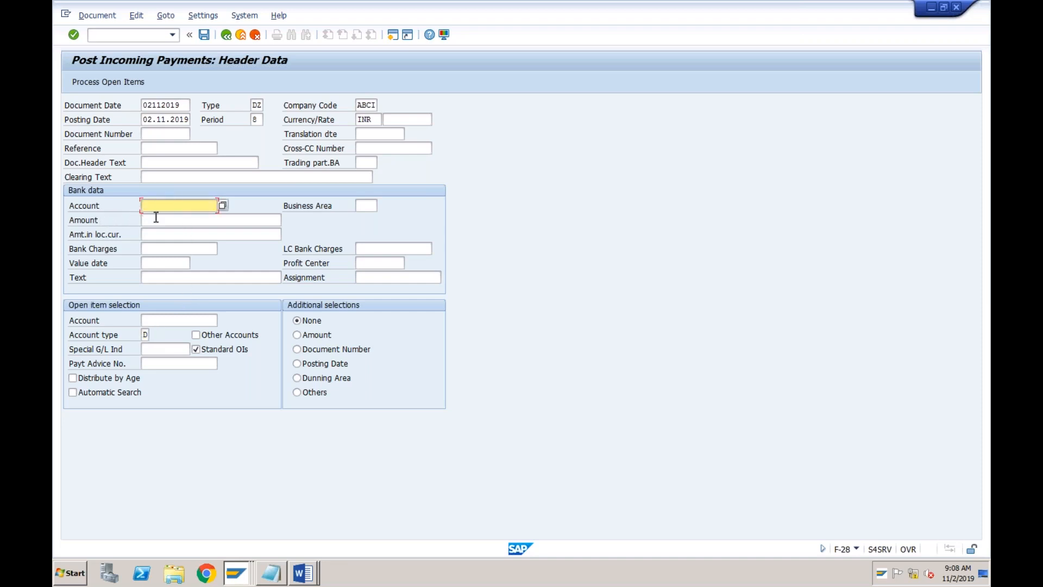
{"action": "left_click", "coordinate": [223, 205]}
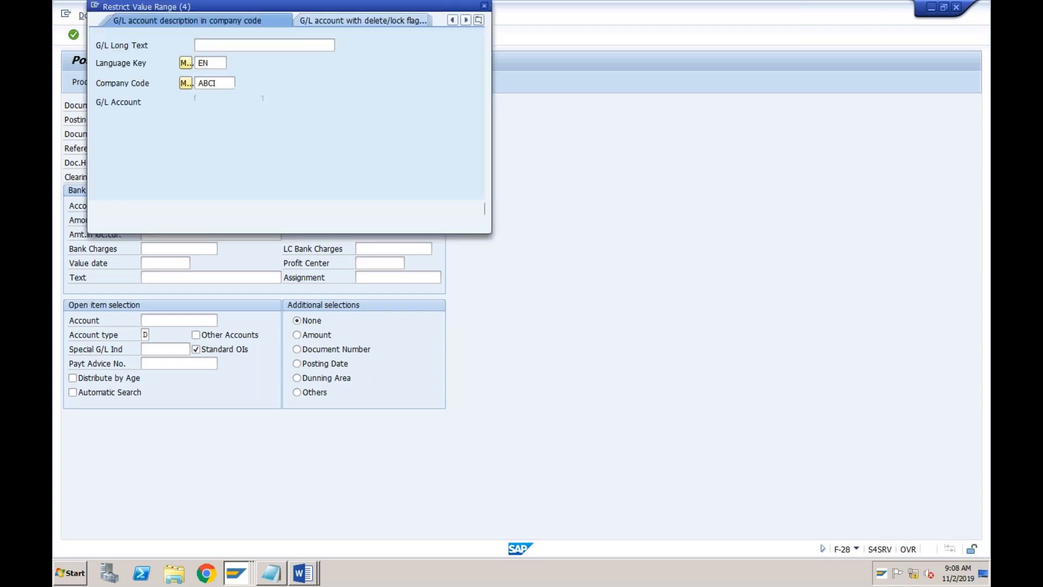
{"action": "key", "text": "Return"}
{"action": "left_click", "coordinate": [112, 92]}
{"action": "double_click", "coordinate": [113, 93]}
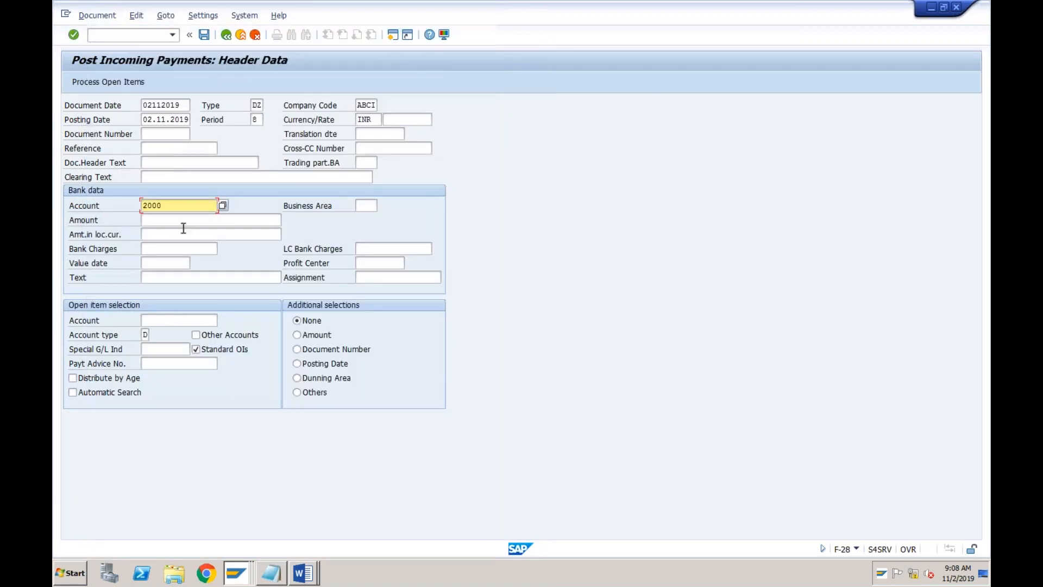
- Change the currency of the incoming payment to USD
{"action": "left_click", "coordinate": [373, 122]}
{"action": "key", "text": "BackSpace"}
{"action": "key", "text": "BackSpace"}
{"action": "key", "text": "BackSpace"}
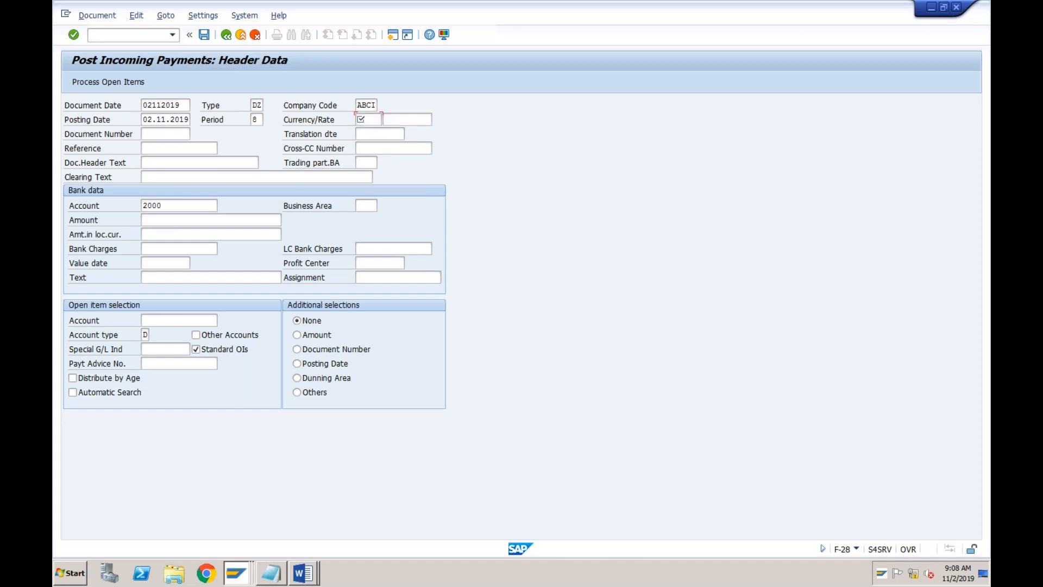
{"action": "type", "text": "usd"}
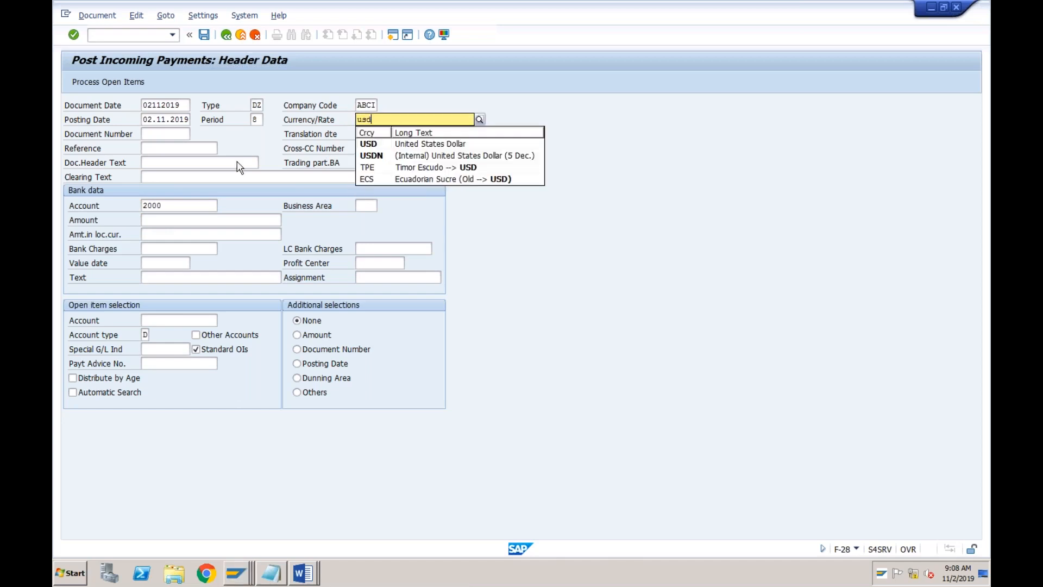
{"action": "left_click", "coordinate": [219, 163]}
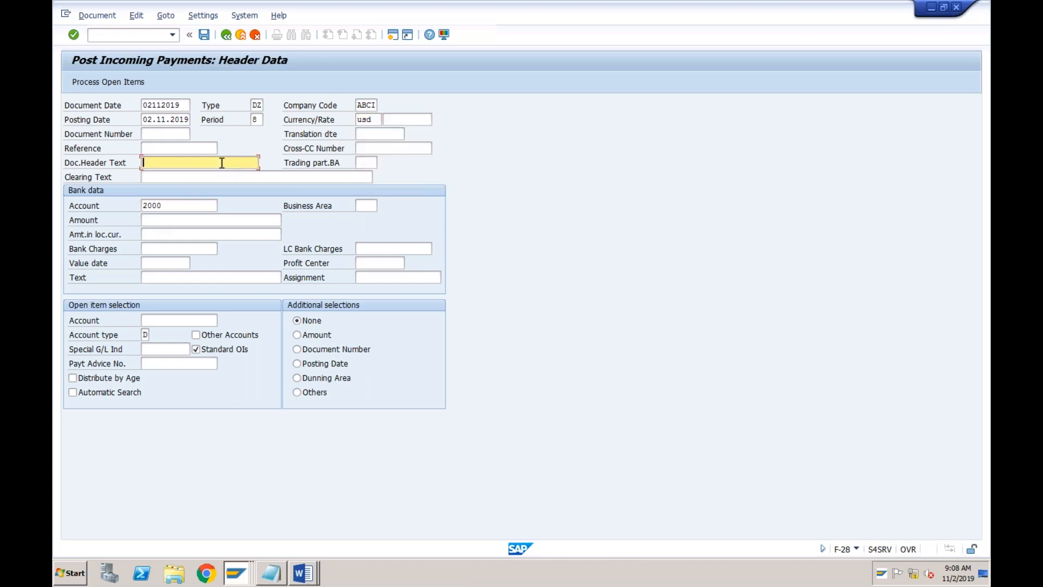
- Enter amount 10000 and value date 02112019 in the bank data, and go to the open item selection account
{"action": "left_click", "coordinate": [167, 220]}
{"action": "type", "text": "10000"}
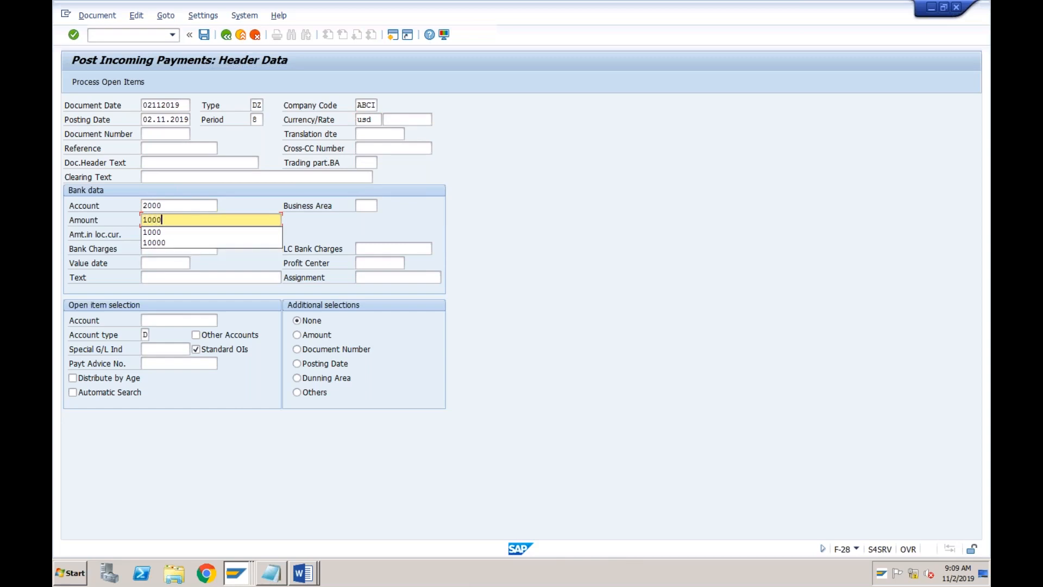
{"action": "left_click", "coordinate": [186, 206]}
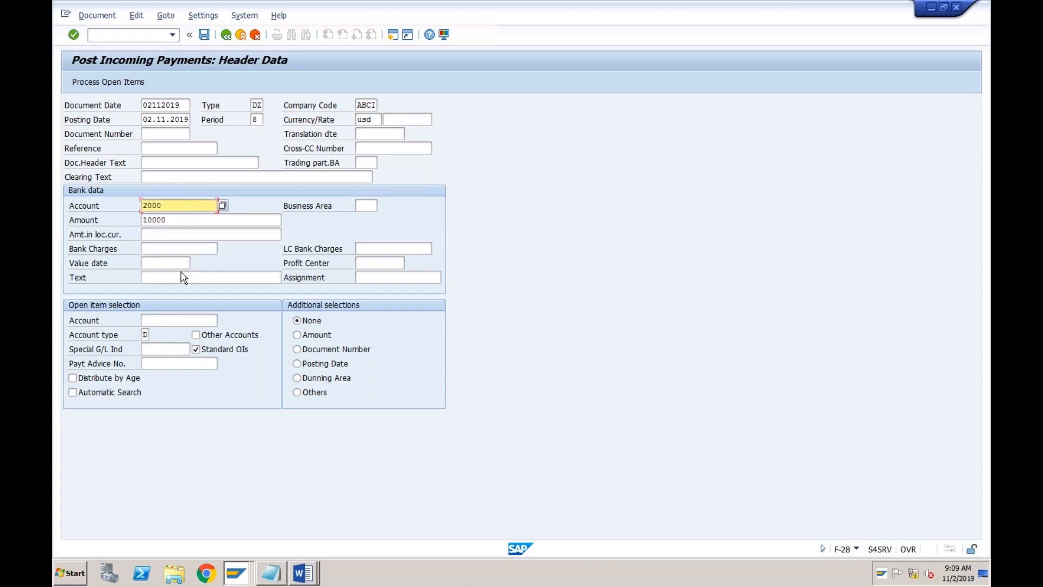
{"action": "left_click", "coordinate": [161, 266]}
{"action": "type", "text": "02112019"}
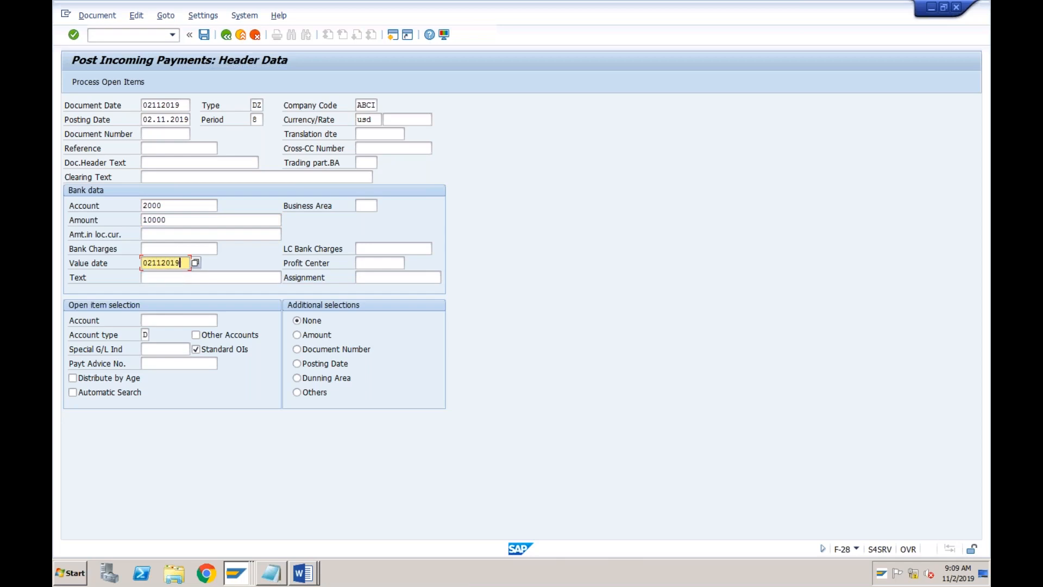
{"action": "left_click", "coordinate": [161, 320]}
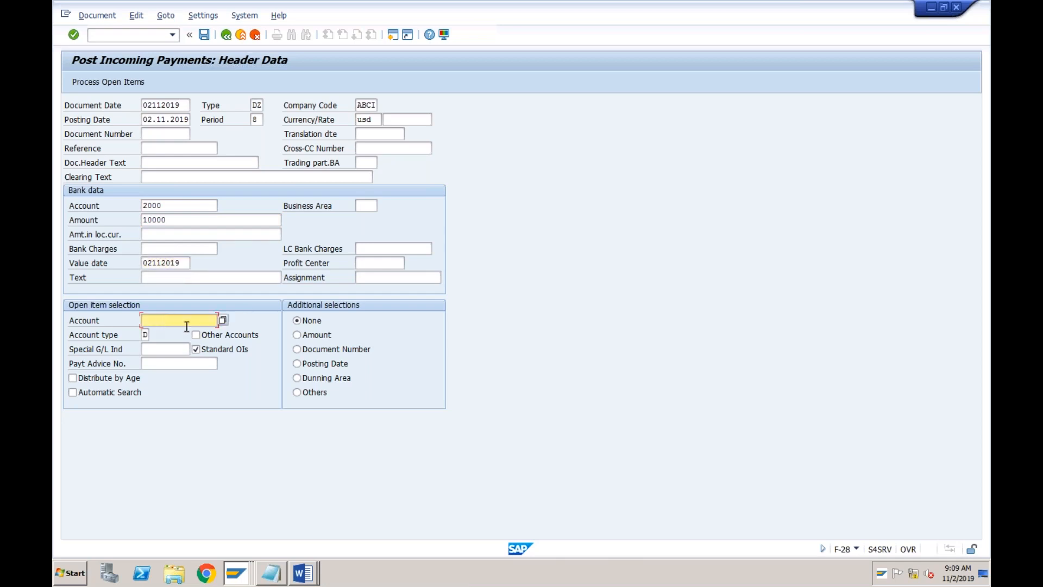
- Pick customer Amazon as the open item account, process the open items, and examine the invoice's gross amount and cash discount
{"action": "left_click", "coordinate": [223, 321]}
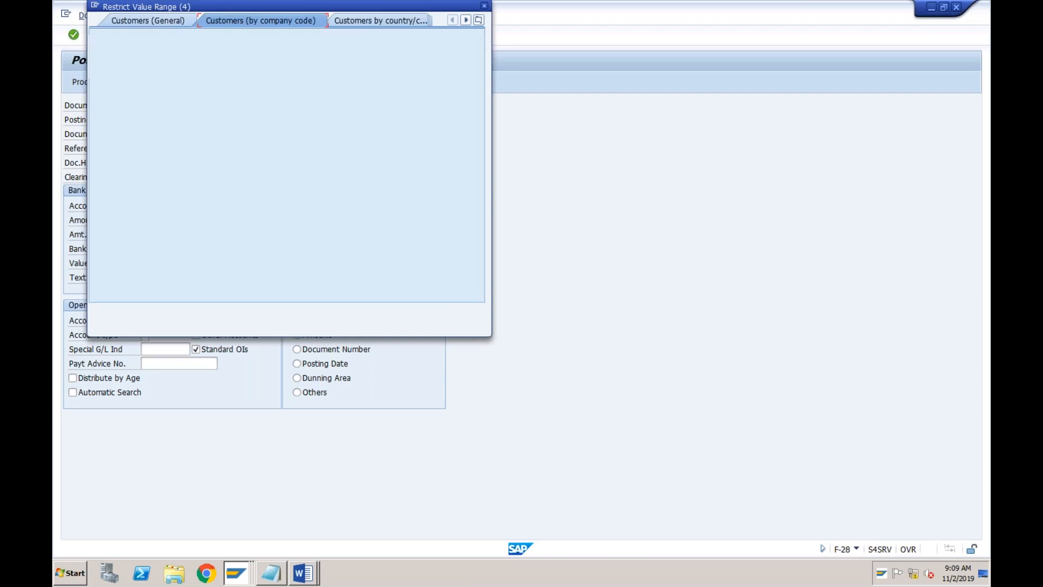
{"action": "key", "text": "Return"}
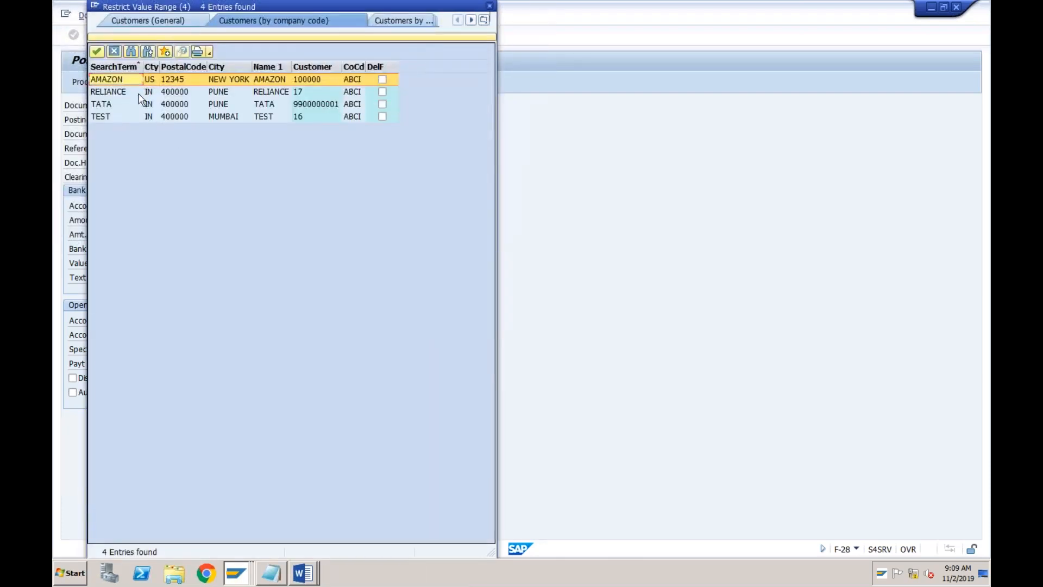
{"action": "double_click", "coordinate": [130, 80]}
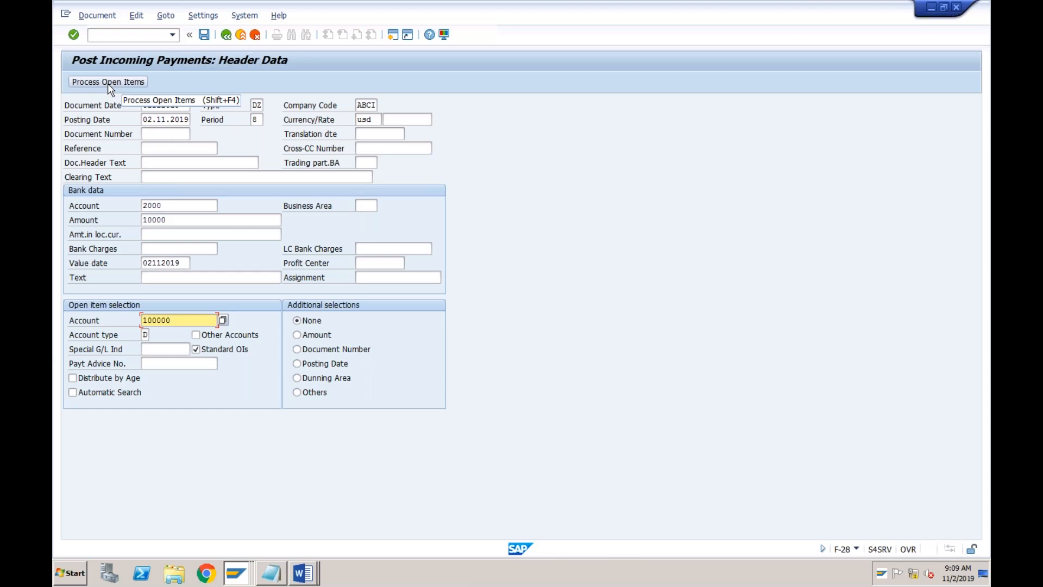
{"action": "left_click", "coordinate": [107, 83]}
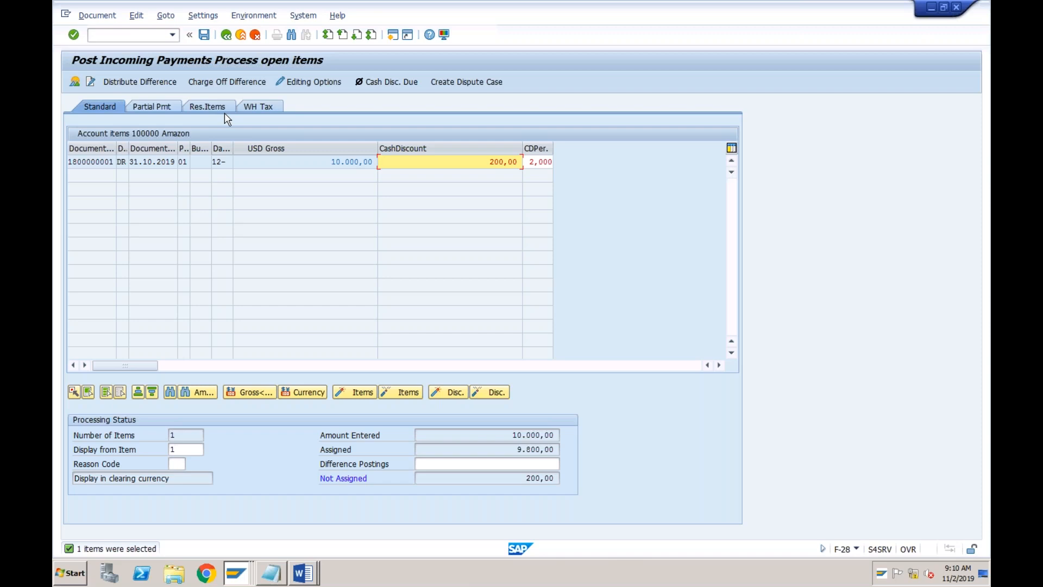
{"action": "left_click", "coordinate": [332, 162]}
{"action": "left_click", "coordinate": [482, 163]}
- Restart the incoming payment with /nf-28, enter document date 02112019, and set the currency to USD
{"action": "left_click", "coordinate": [172, 36]}
{"action": "left_click", "coordinate": [124, 49]}
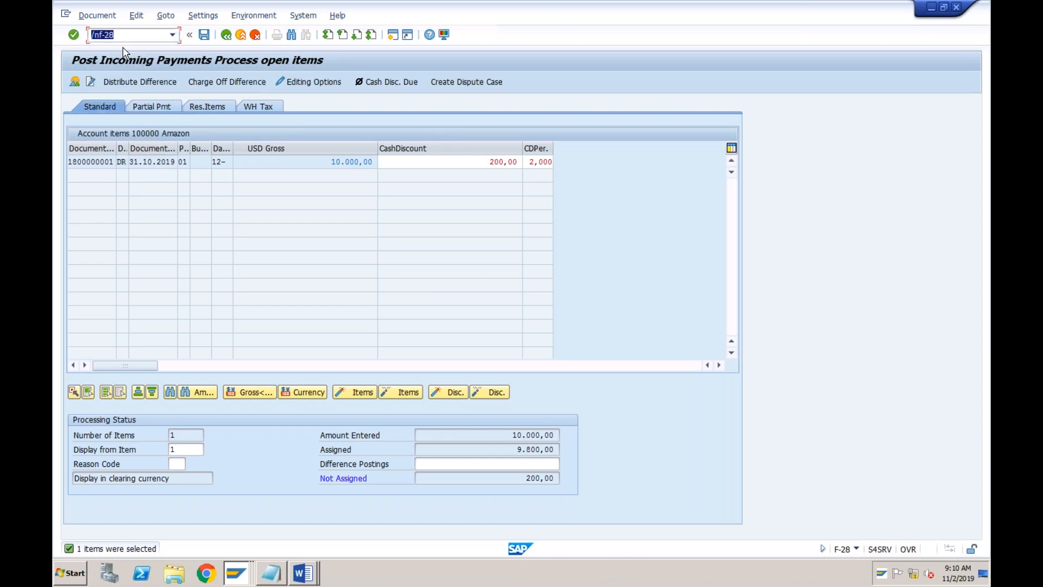
{"action": "key", "text": "Return"}
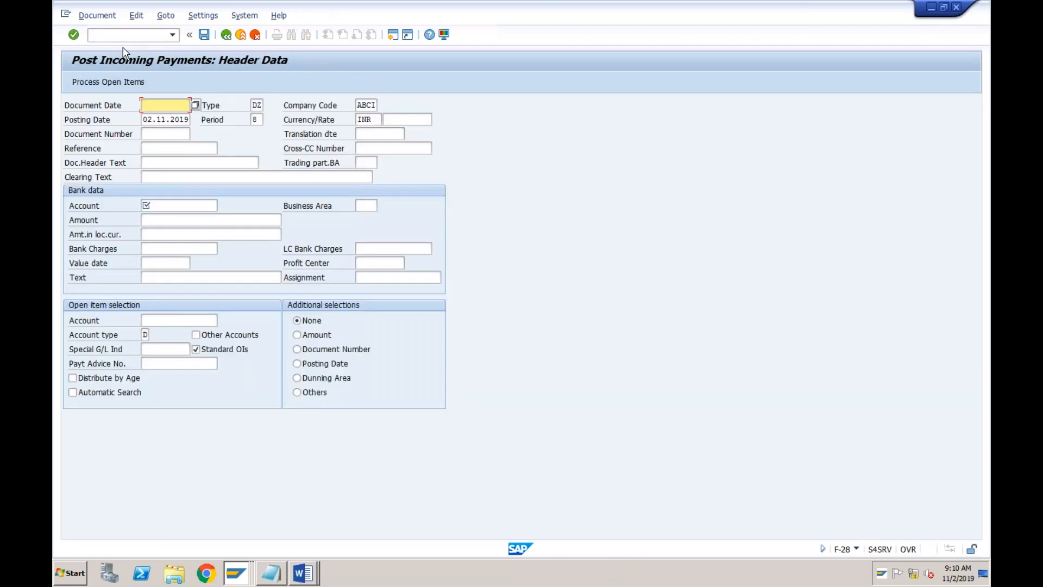
{"action": "type", "text": "02112019"}
{"action": "key", "text": "Tab"}
{"action": "key", "text": "Tab"}
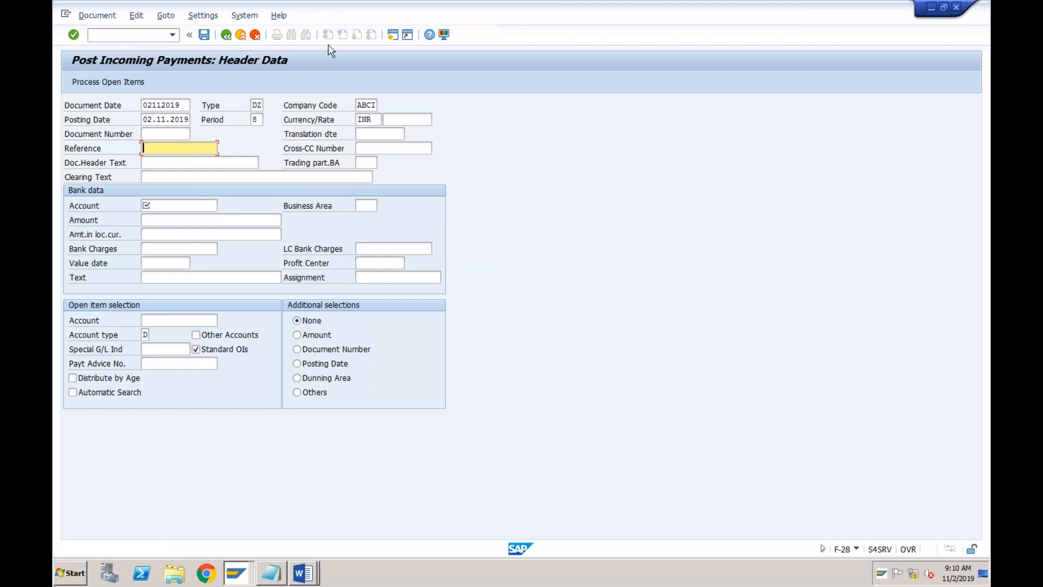
{"action": "left_click", "coordinate": [375, 119]}
{"action": "type", "text": "INR"}
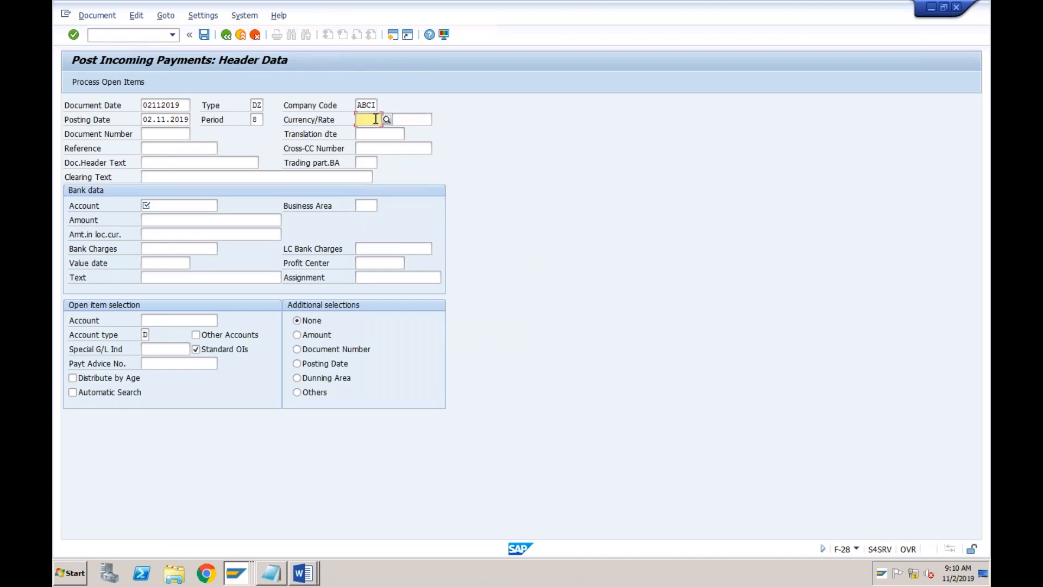
{"action": "type", "text": "usd"}
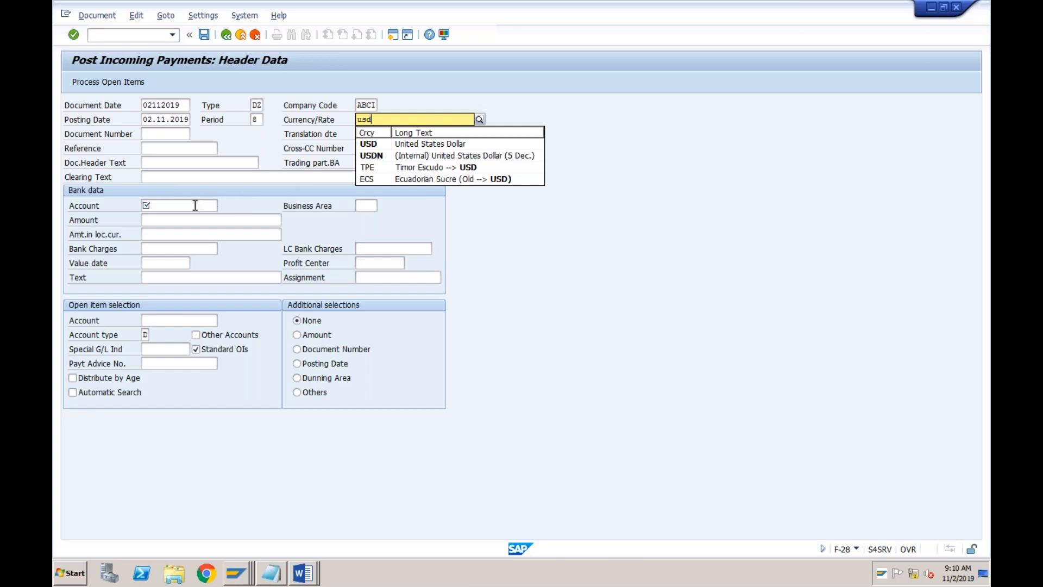
- Fill in the bank data with account 2000, amount 9800 and value date 02112019
{"action": "left_click", "coordinate": [195, 205]}
{"action": "key", "text": "Down"}
{"action": "key", "text": "Return"}
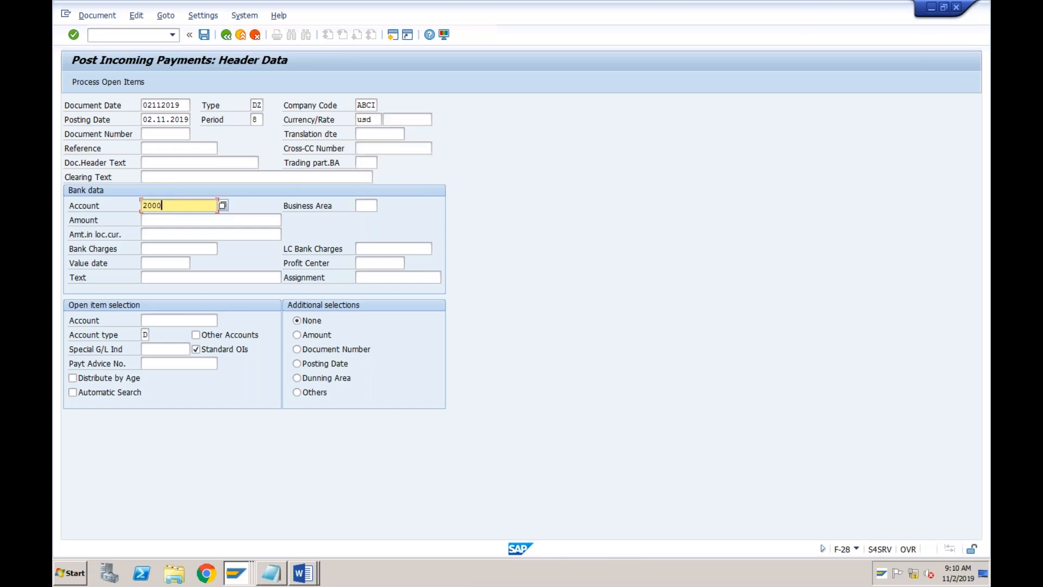
{"action": "key", "text": "Tab"}
{"action": "type", "text": "9800"}
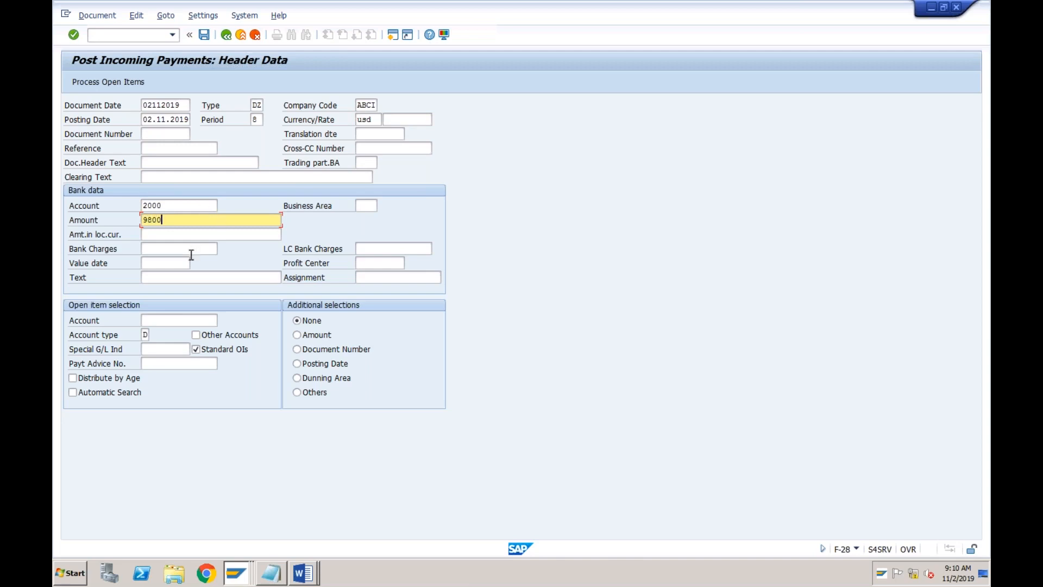
{"action": "left_click", "coordinate": [175, 263]}
{"action": "key", "text": "Down"}
{"action": "key", "text": "Return"}
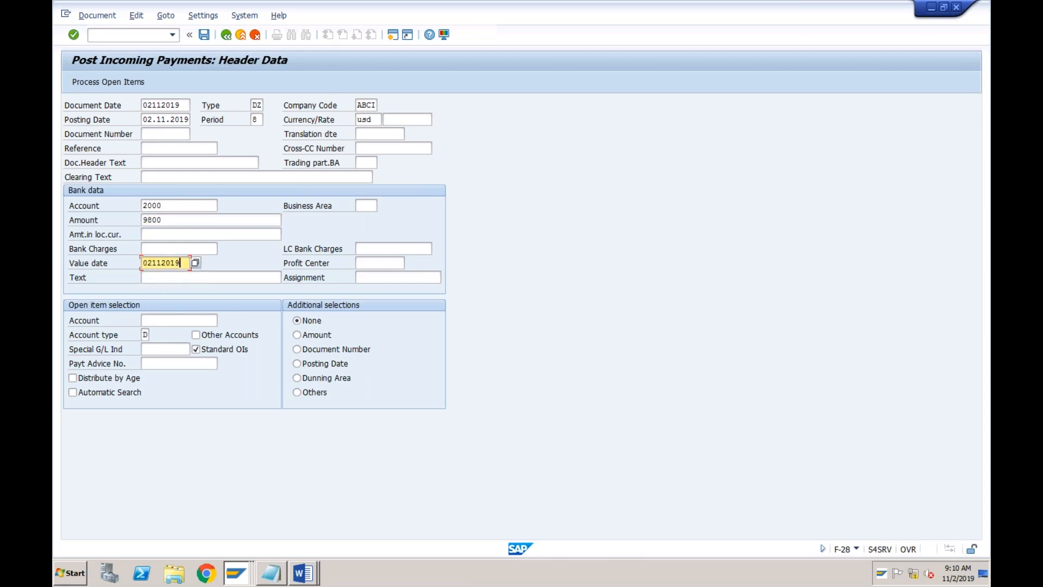
- Choose customer Amazon as the open item account, process its open items, and try to post the payment
{"action": "left_click", "coordinate": [167, 318]}
{"action": "key", "text": "Down"}
{"action": "key", "text": "Return"}
{"action": "left_click", "coordinate": [111, 83]}
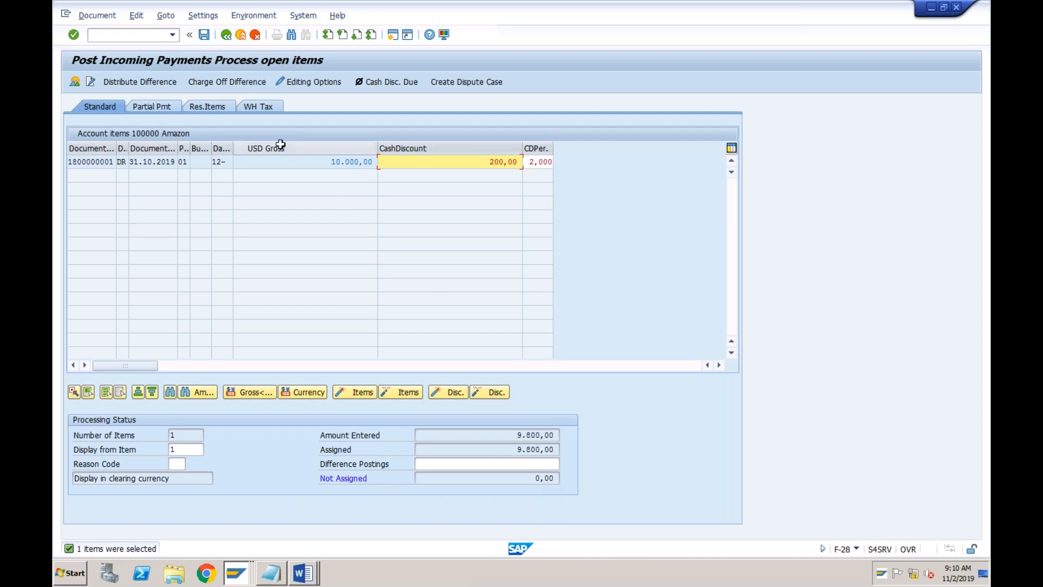
{"action": "left_click", "coordinate": [204, 35]}
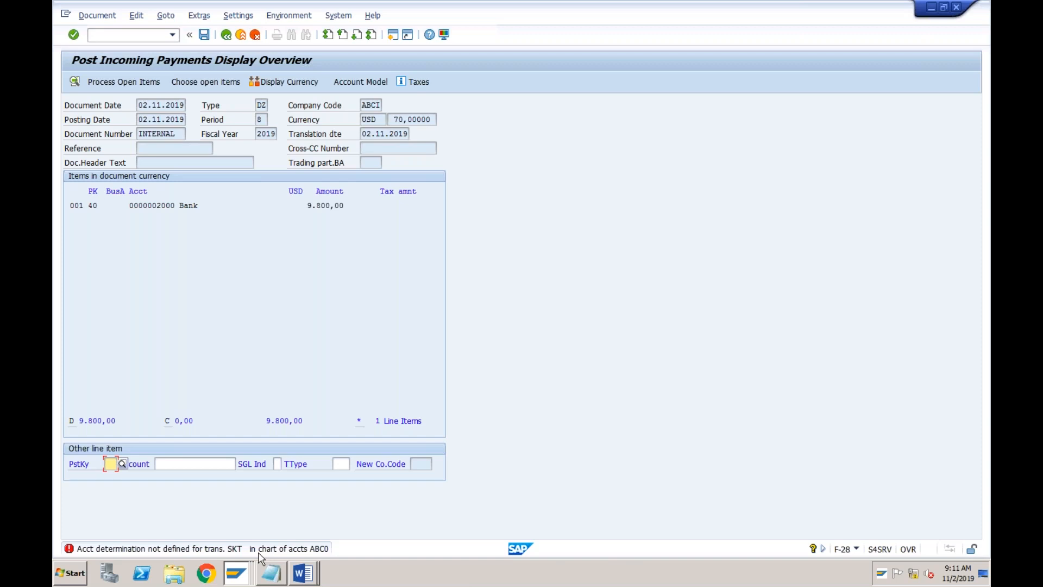
- Switch to the Customer Line Item Display session and start central G/L account maintenance with /nfs00
{"action": "left_click", "coordinate": [243, 577]}
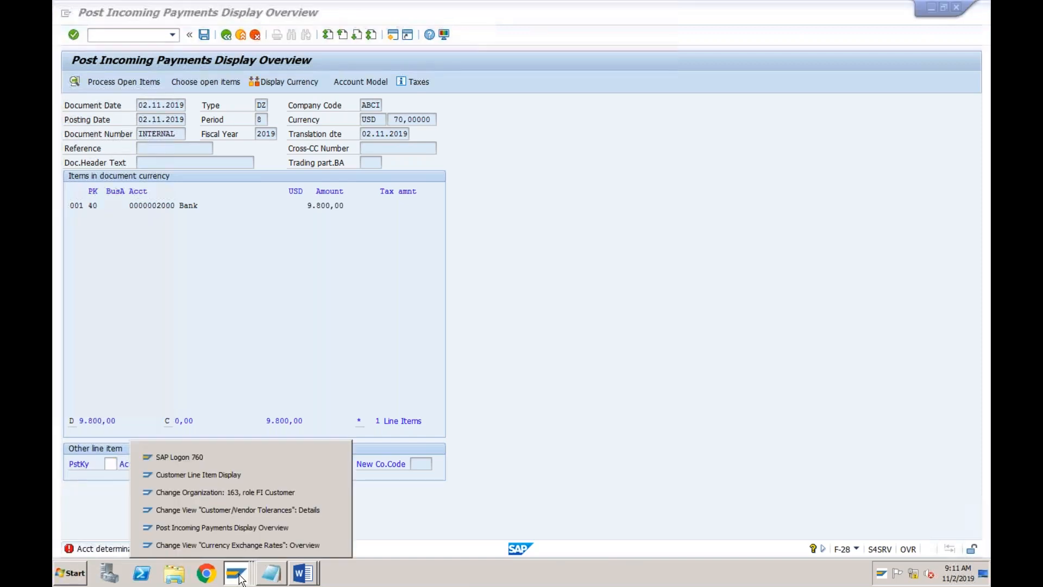
{"action": "left_click", "coordinate": [248, 477]}
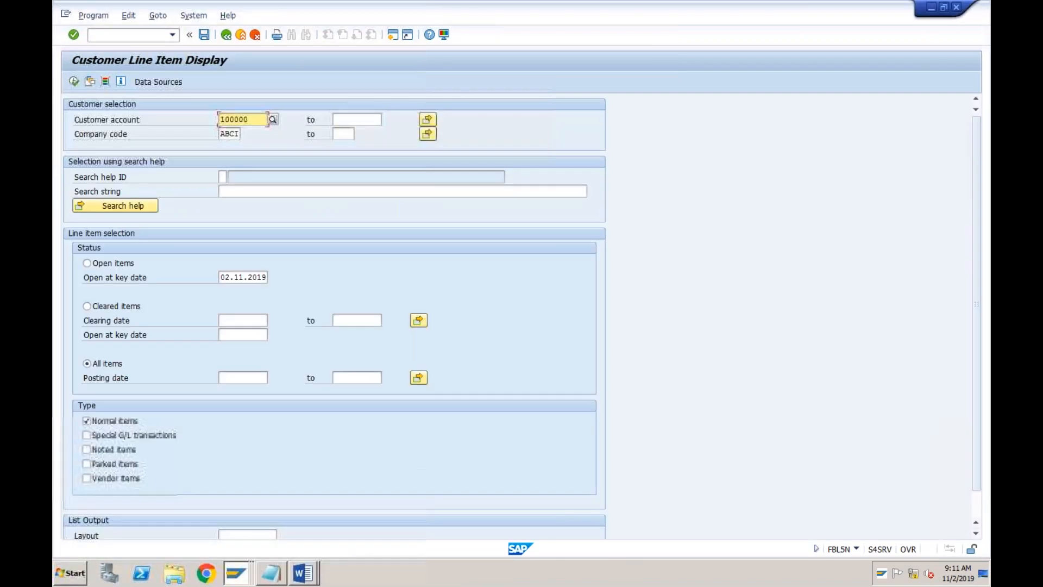
{"action": "left_click", "coordinate": [154, 35]}
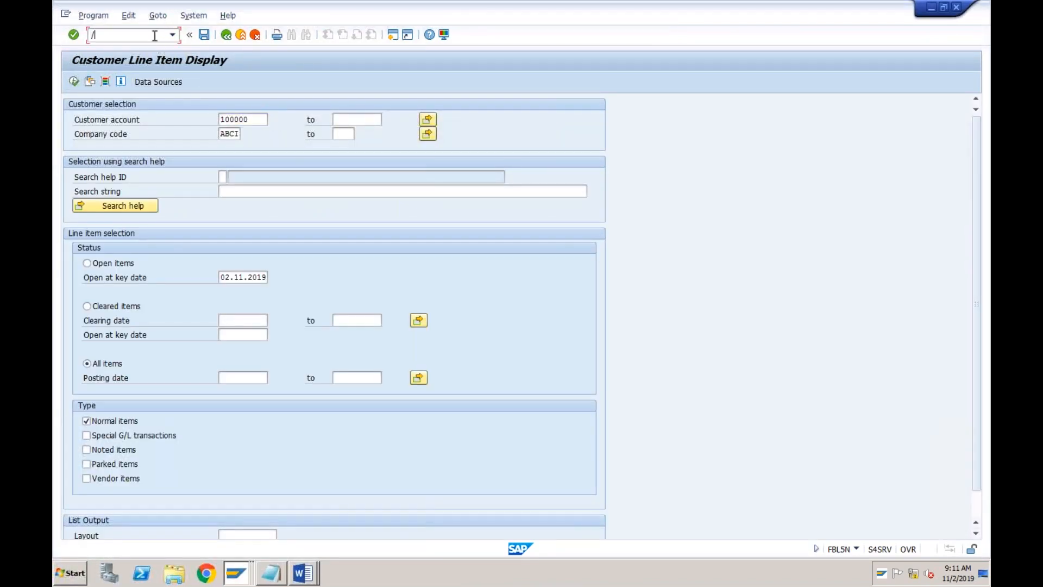
{"action": "type", "text": "/nfs00"}
{"action": "key", "text": "Return"}
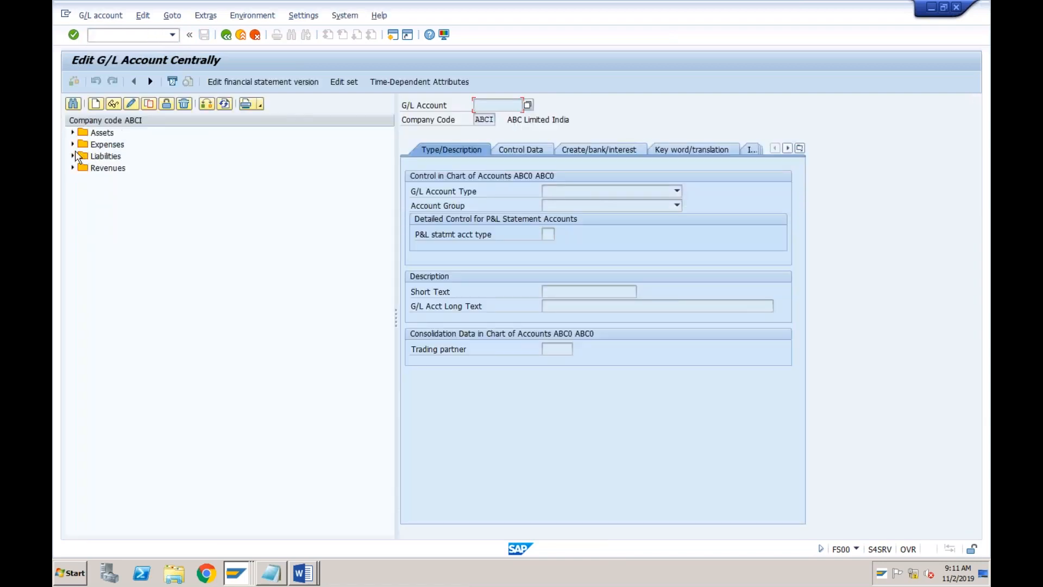
- Create G/L account 4004 in company code ABCI as a copy of the expense account 4003 Rent
{"action": "left_click", "coordinate": [73, 145]}
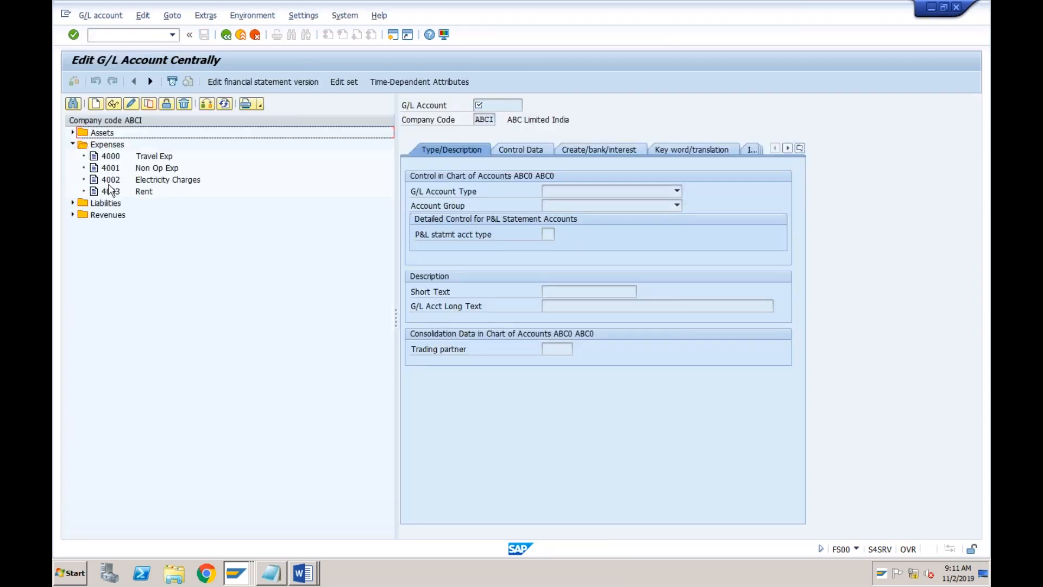
{"action": "left_click", "coordinate": [111, 191]}
{"action": "left_click", "coordinate": [149, 103]}
{"action": "key", "text": "BackSpace"}
{"action": "type", "text": "4004"}
{"action": "key", "text": "Return"}
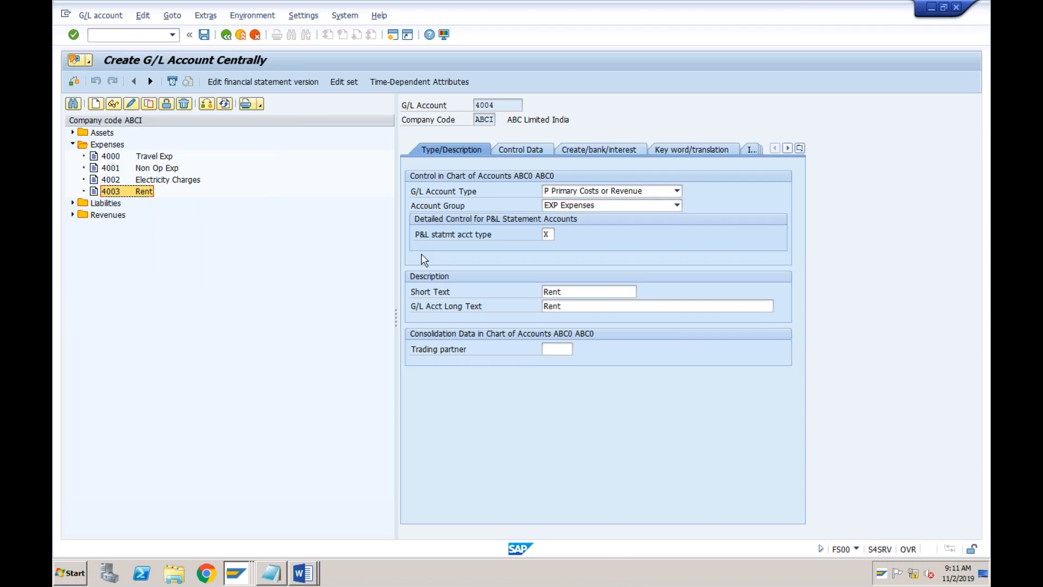
- Set the short and long text of account 4004 to Cash Dis Given and save the account
{"action": "double_click", "coordinate": [568, 291]}
{"action": "type", "text": "R"}
{"action": "key", "text": "BackSpace"}
{"action": "type", "text": "Cash Di"}
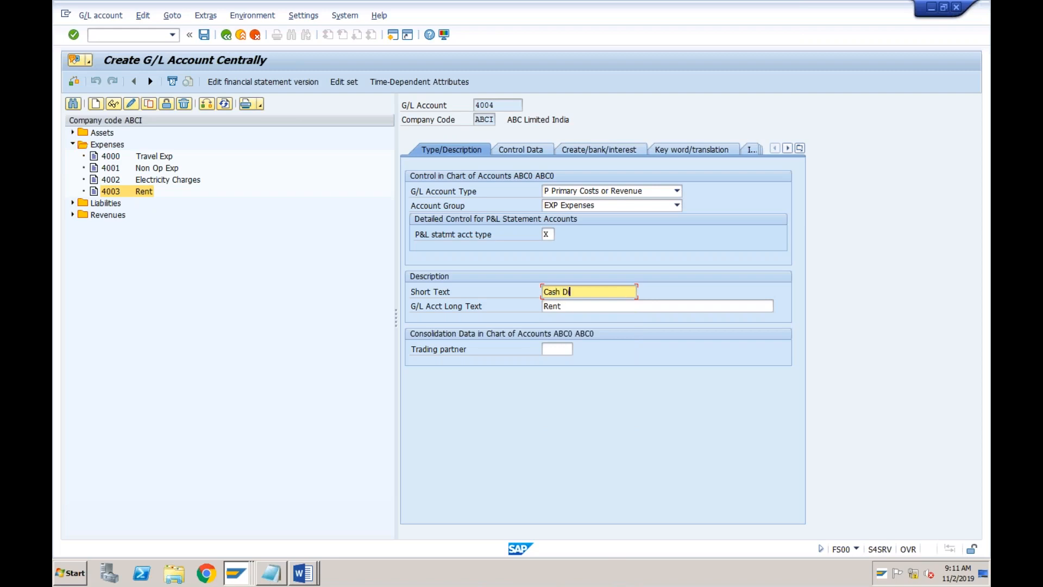
{"action": "type", "text": "s Give"}
{"action": "double_click", "coordinate": [544, 306]}
{"action": "key", "text": "BackSpace"}
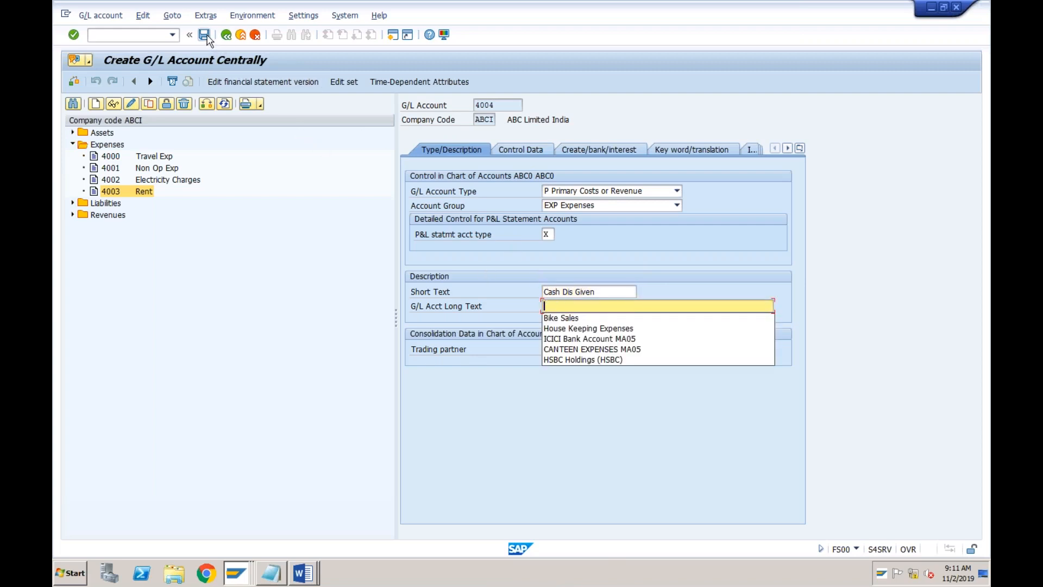
{"action": "left_click", "coordinate": [206, 36]}
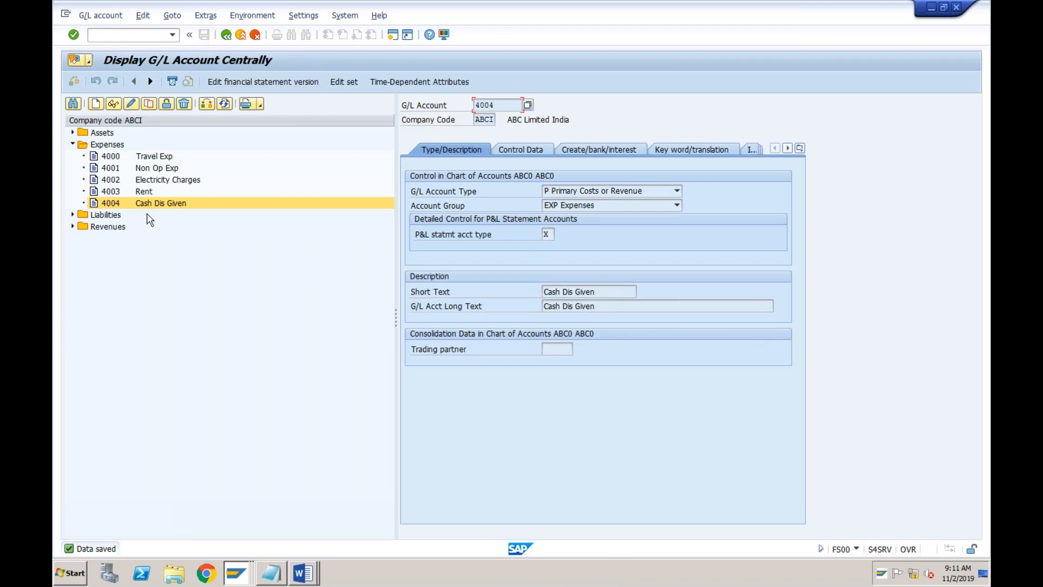
{"action": "left_click", "coordinate": [113, 205]}
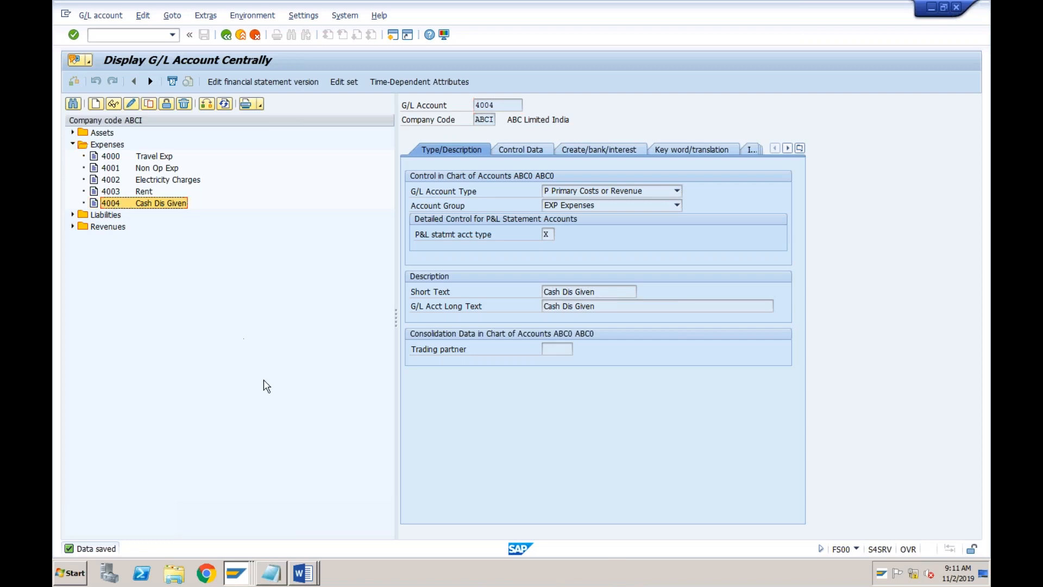
- Return to the incoming payment session and proceed from the SKT error's help text to account determination for chart of accounts ABC0
{"action": "left_click", "coordinate": [232, 569]}
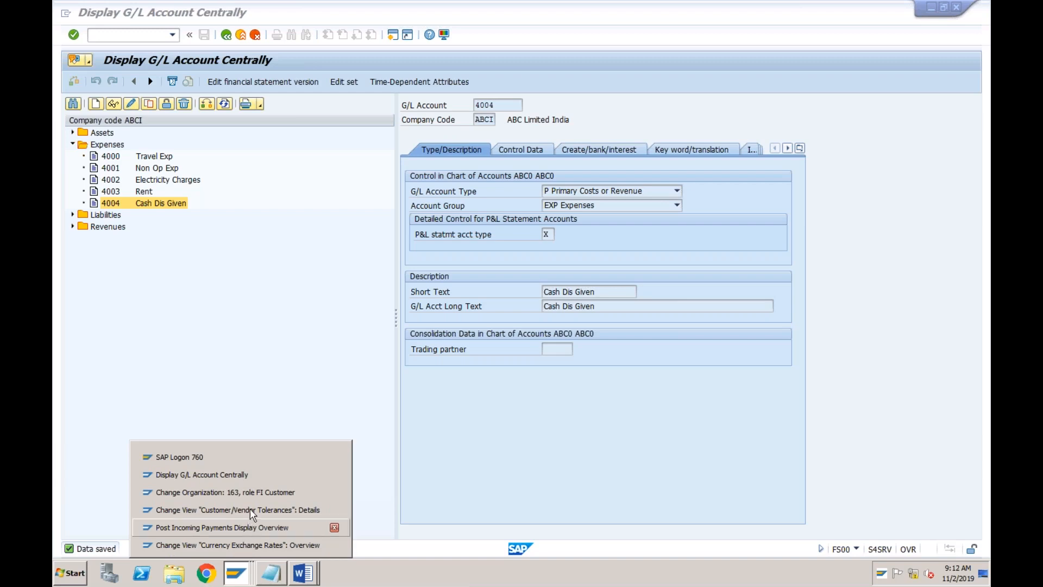
{"action": "left_click", "coordinate": [243, 526]}
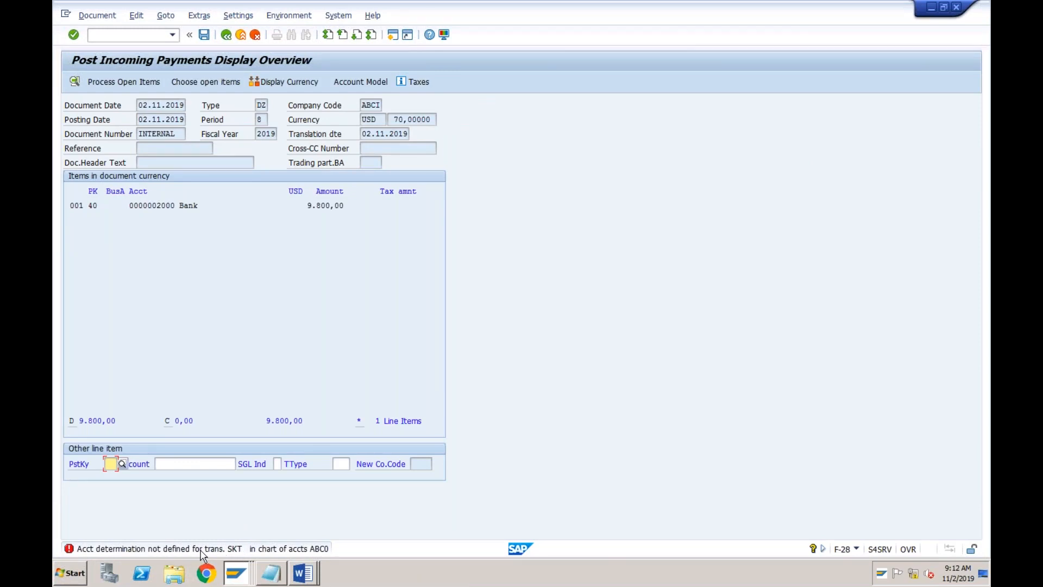
{"action": "double_click", "coordinate": [242, 549]}
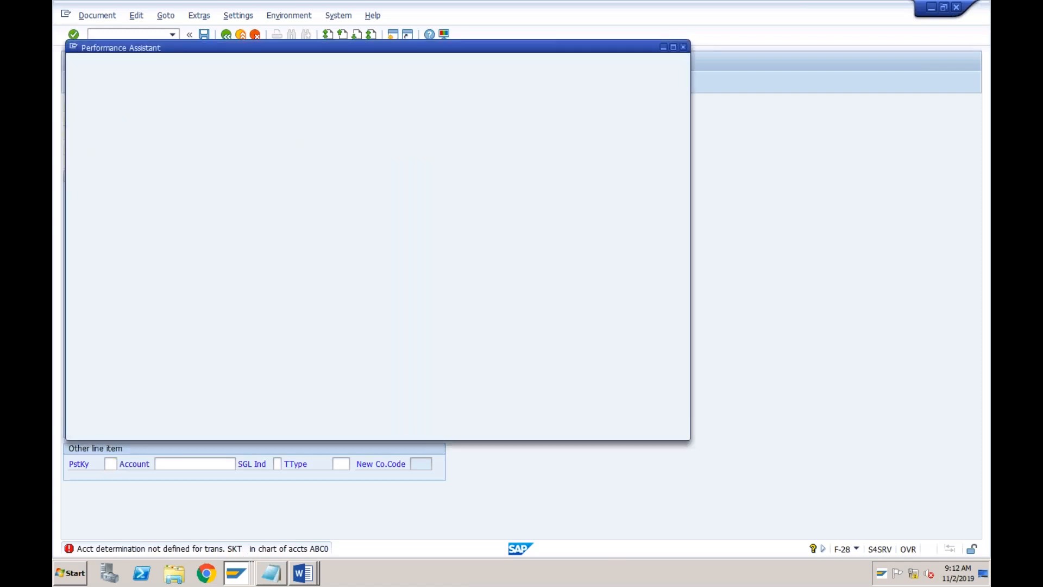
{"action": "left_click", "coordinate": [617, 195]}
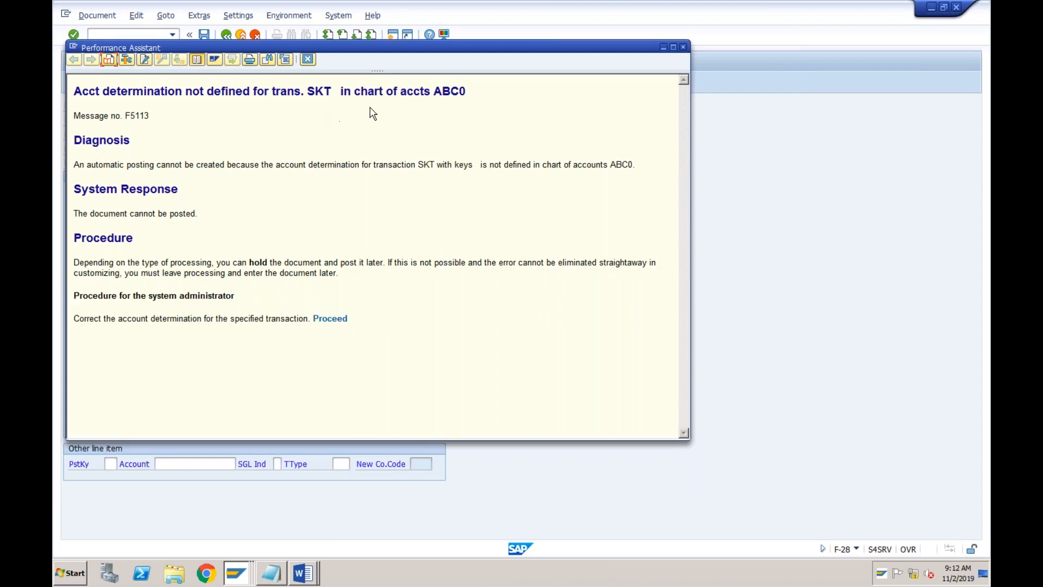
{"action": "left_click", "coordinate": [331, 319]}
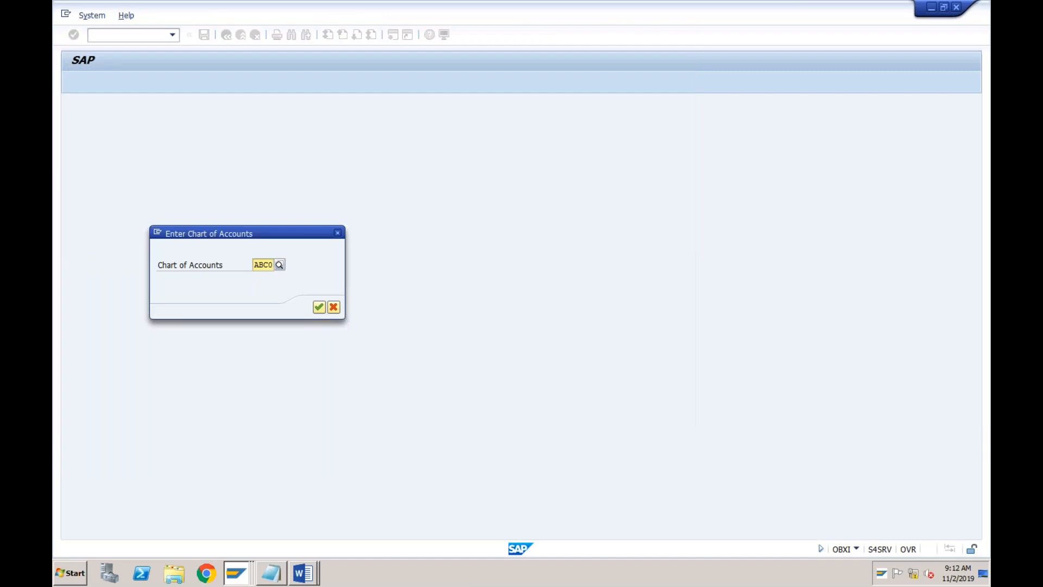
{"action": "left_click", "coordinate": [320, 308]}
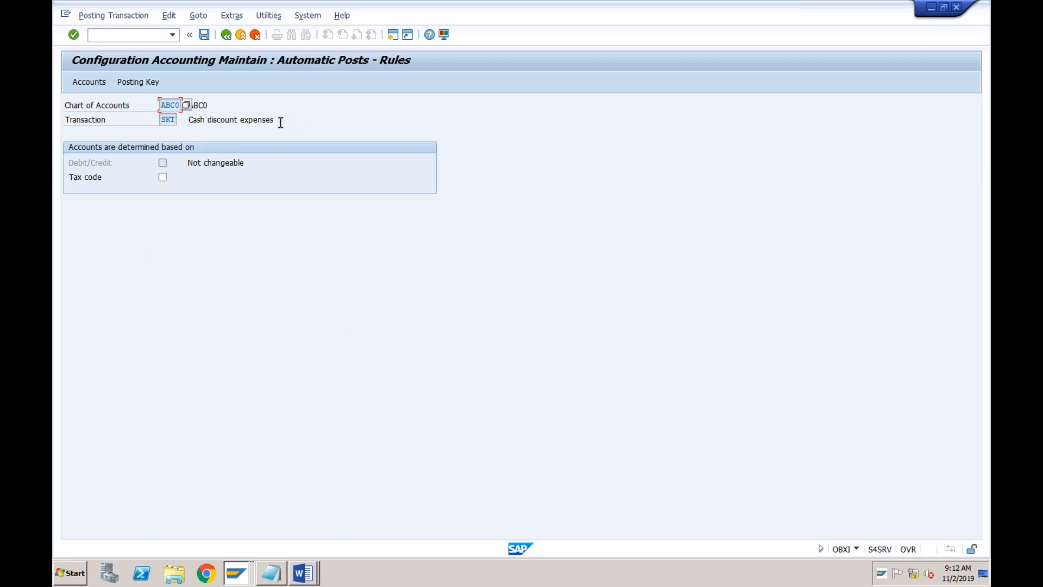
- Save the posting rules for transaction SKT, assign account 4004 to it, and save under customizing request A4HK902736
{"action": "left_click", "coordinate": [205, 35]}
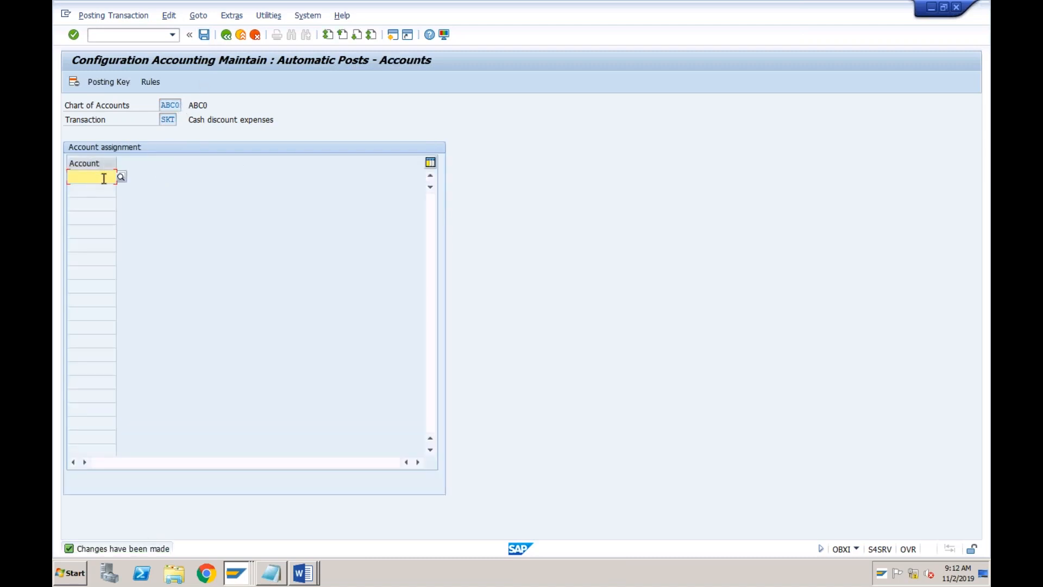
{"action": "type", "text": "4004"}
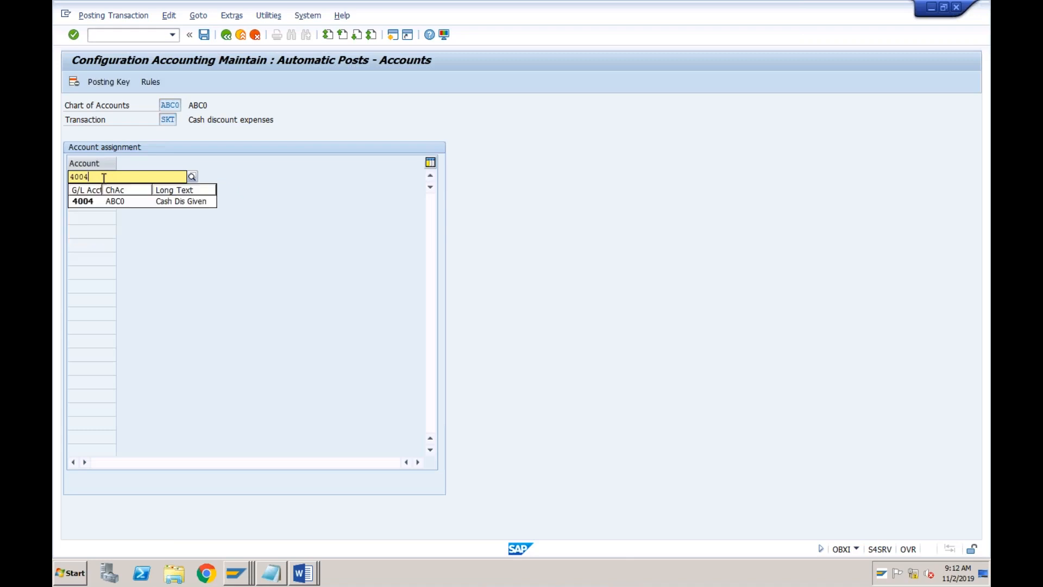
{"action": "key", "text": "Return"}
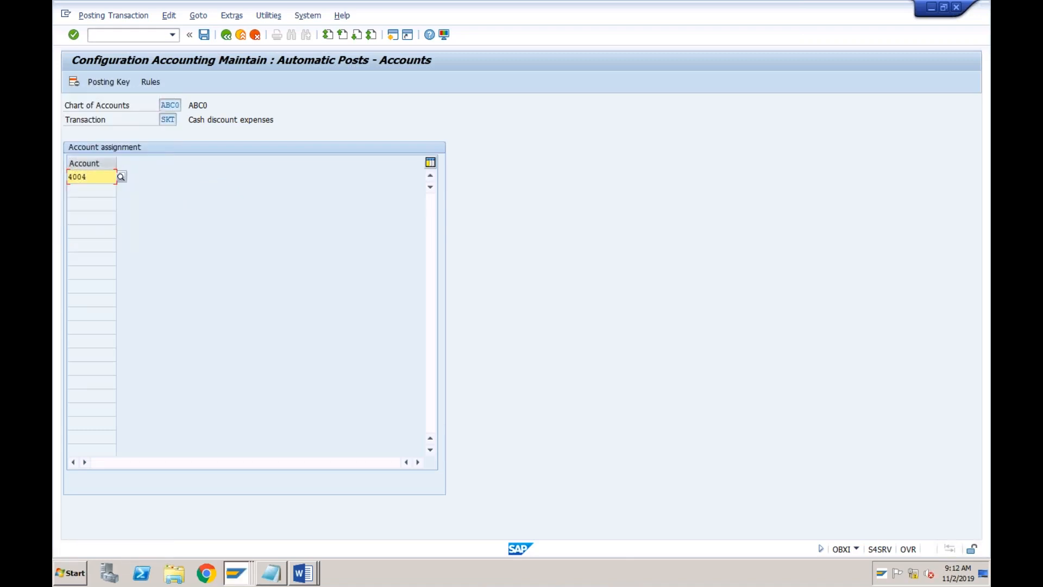
{"action": "left_click", "coordinate": [205, 36]}
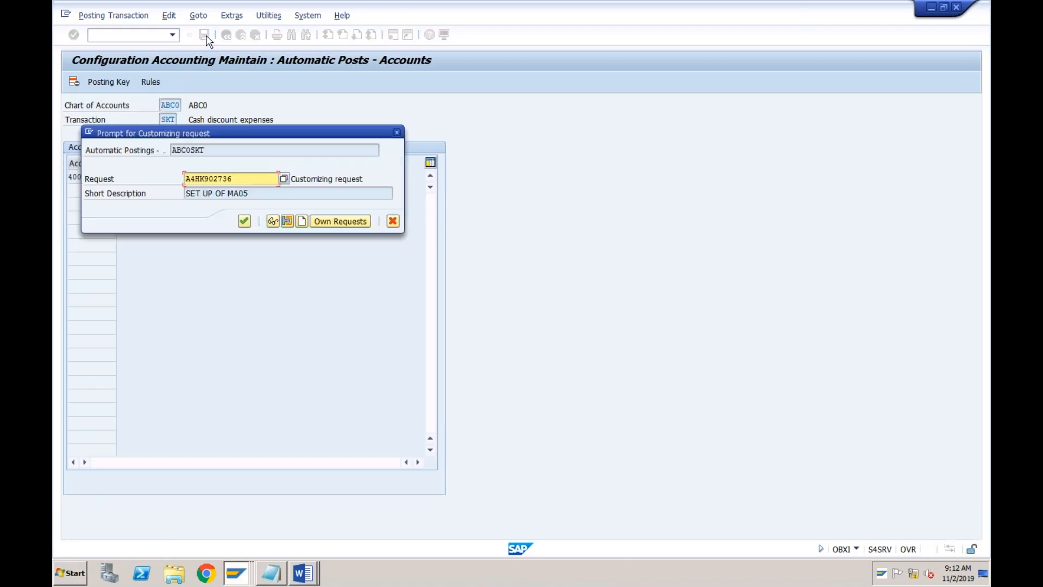
{"action": "left_click", "coordinate": [244, 220]}
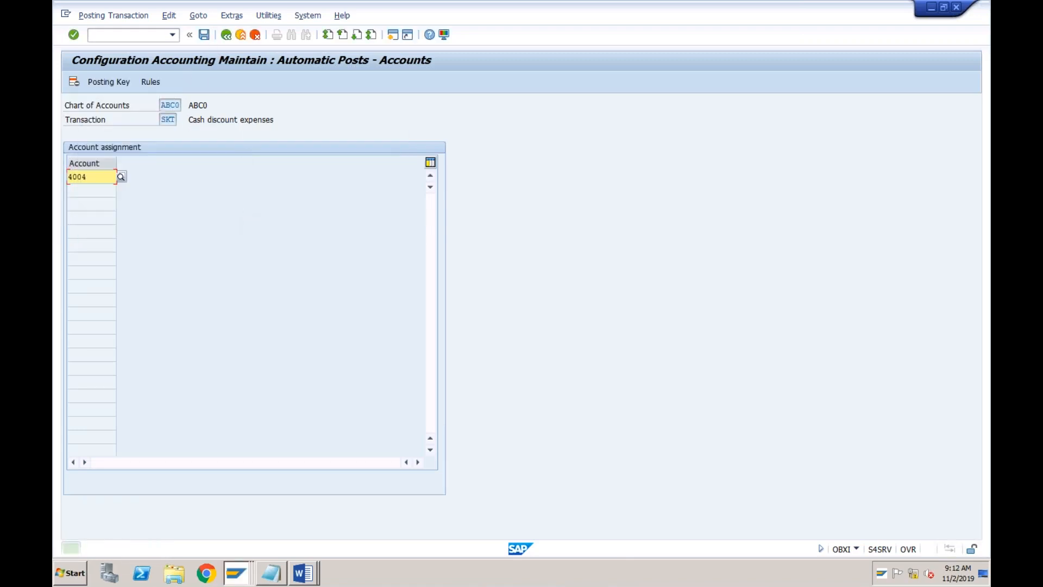
- Return to the F-28 incoming payment session, close the error help text and simulate the document again
{"action": "key", "text": "alt+Tab"}
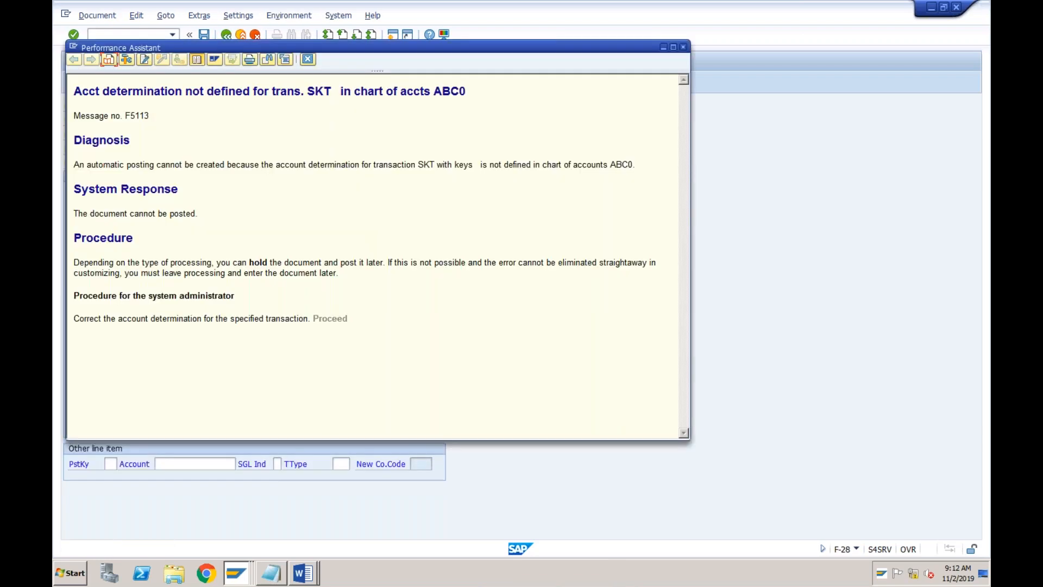
{"action": "left_click", "coordinate": [307, 61]}
{"action": "left_click", "coordinate": [97, 15]}
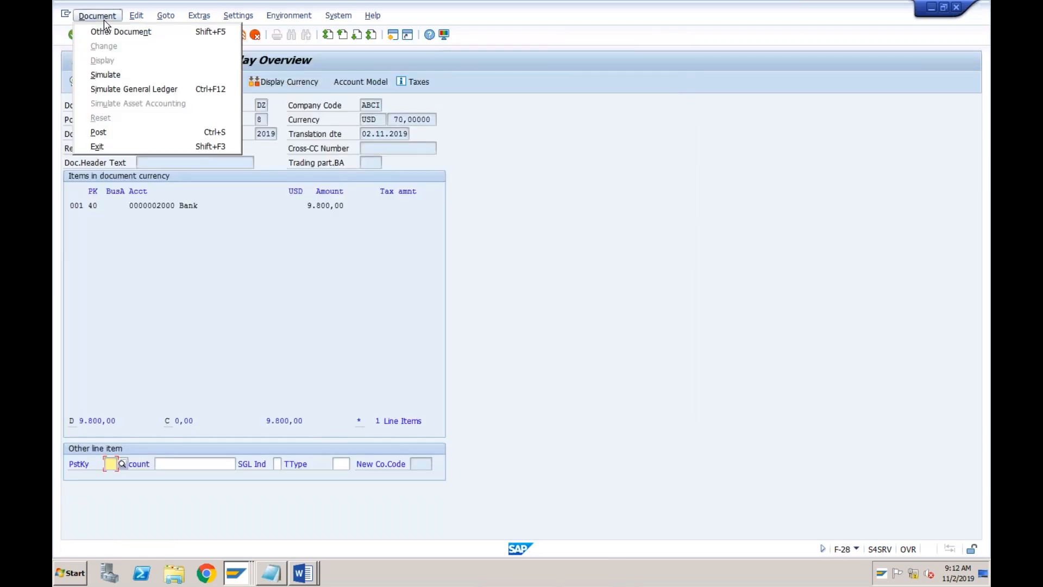
{"action": "left_click", "coordinate": [106, 76]}
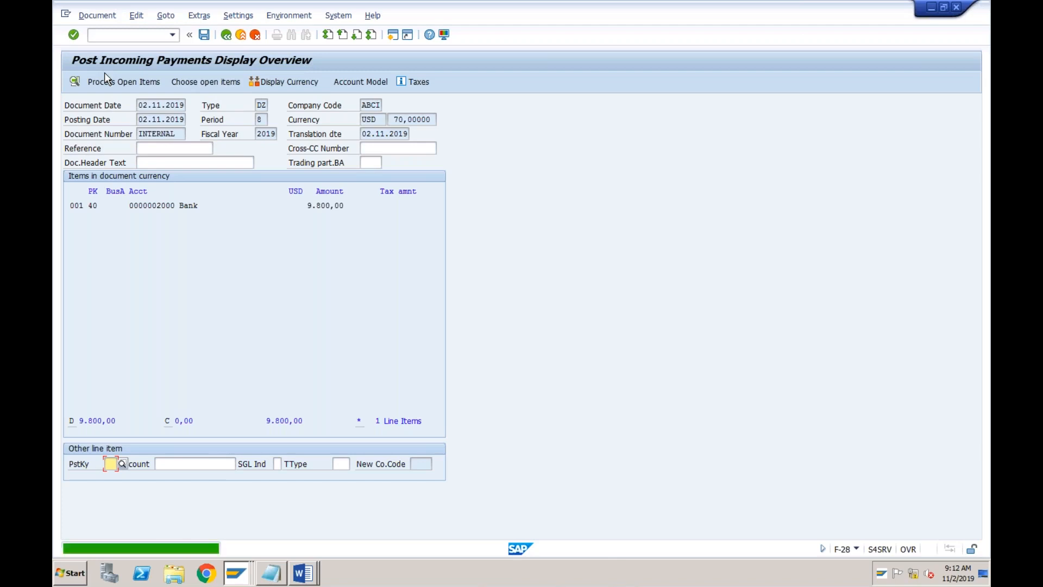
{"action": "left_click", "coordinate": [91, 16]}
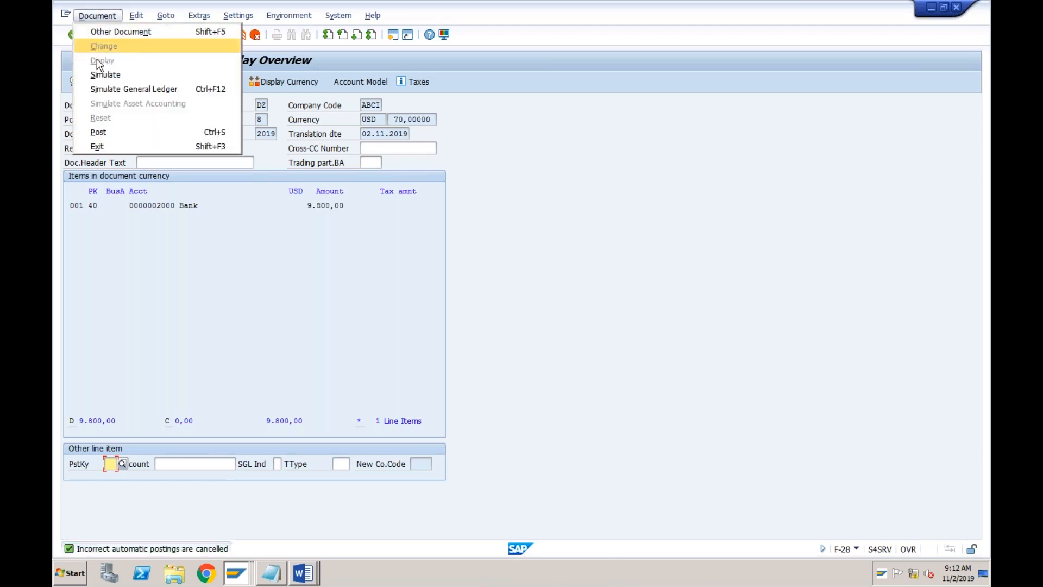
{"action": "left_click", "coordinate": [99, 75]}
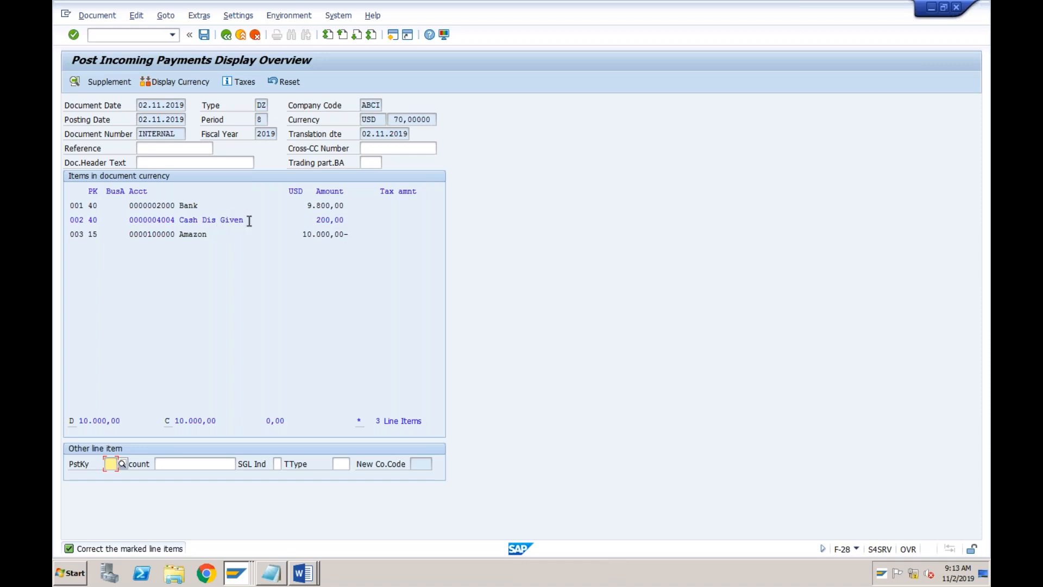
- Assign cost center TEST to the Cash Dis Given line item and post the incoming payment
{"action": "double_click", "coordinate": [193, 220]}
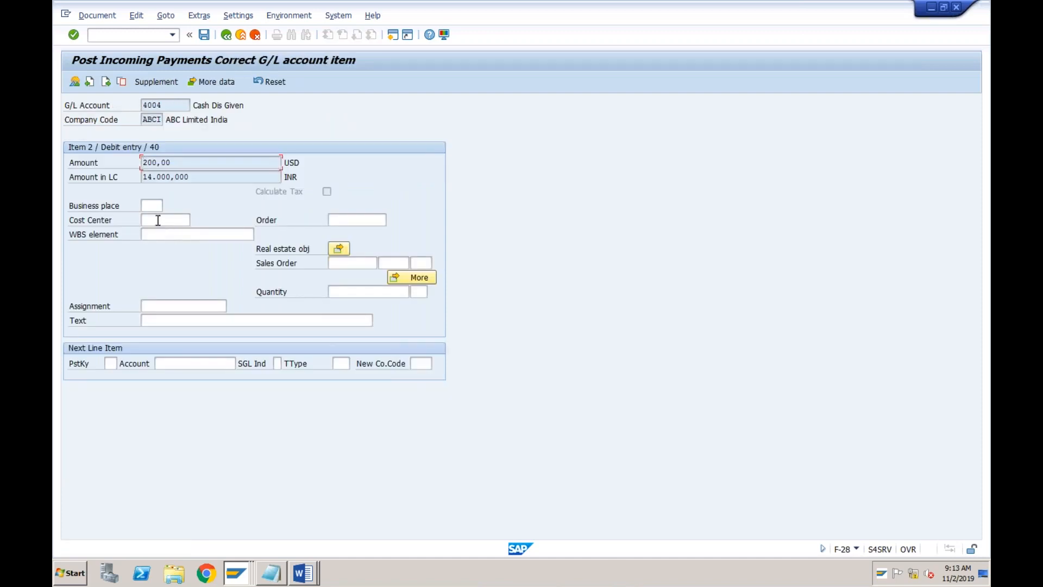
{"action": "left_click", "coordinate": [158, 220]}
{"action": "left_click", "coordinate": [194, 219]}
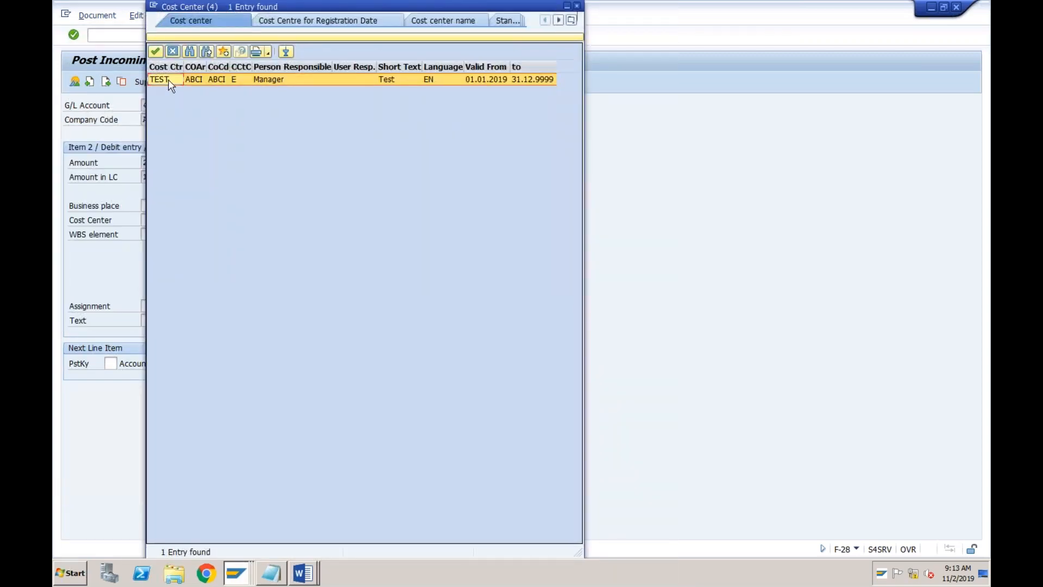
{"action": "double_click", "coordinate": [168, 81]}
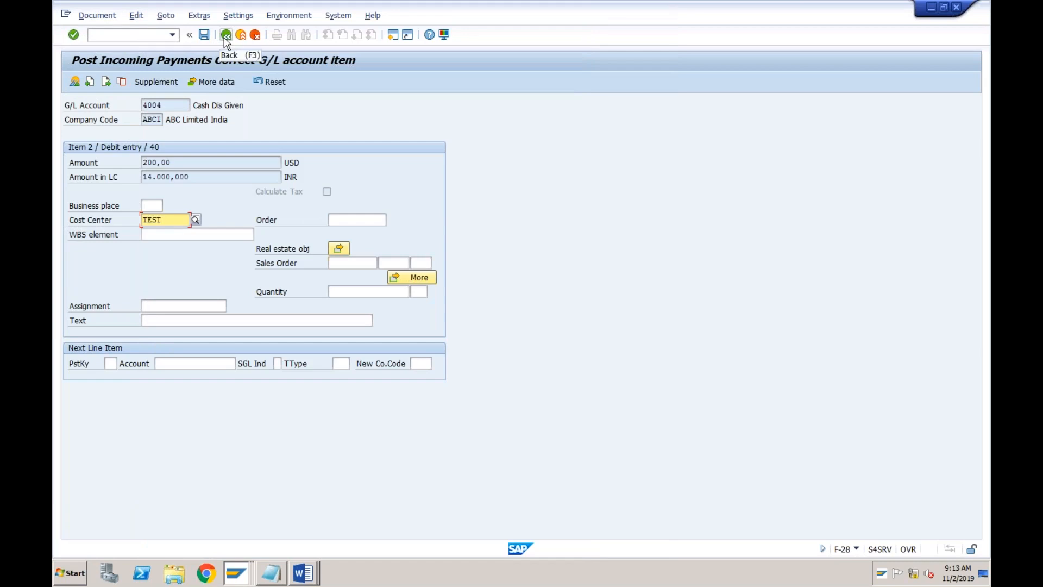
{"action": "left_click", "coordinate": [225, 35]}
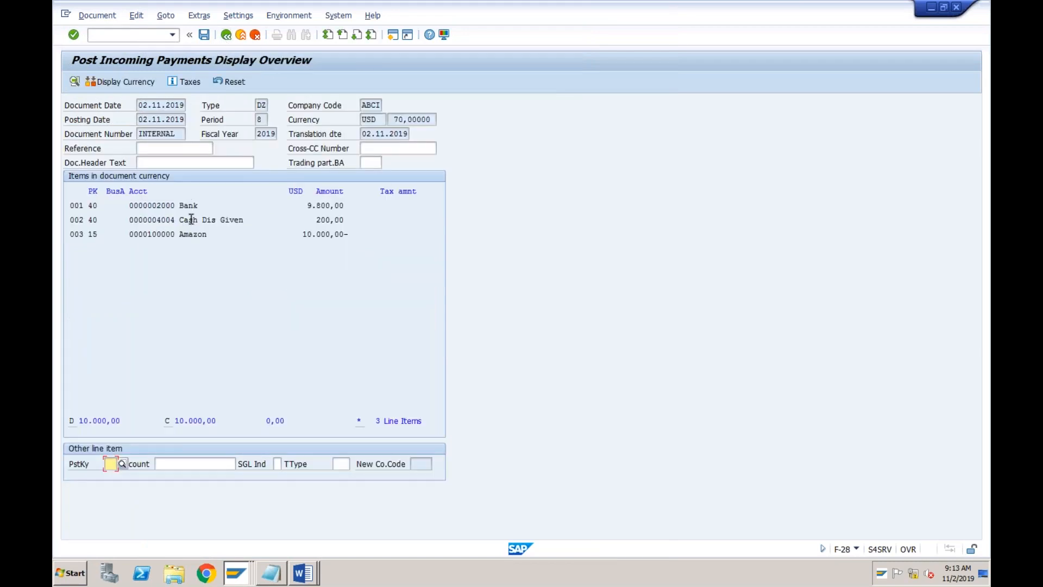
{"action": "left_click", "coordinate": [204, 35]}
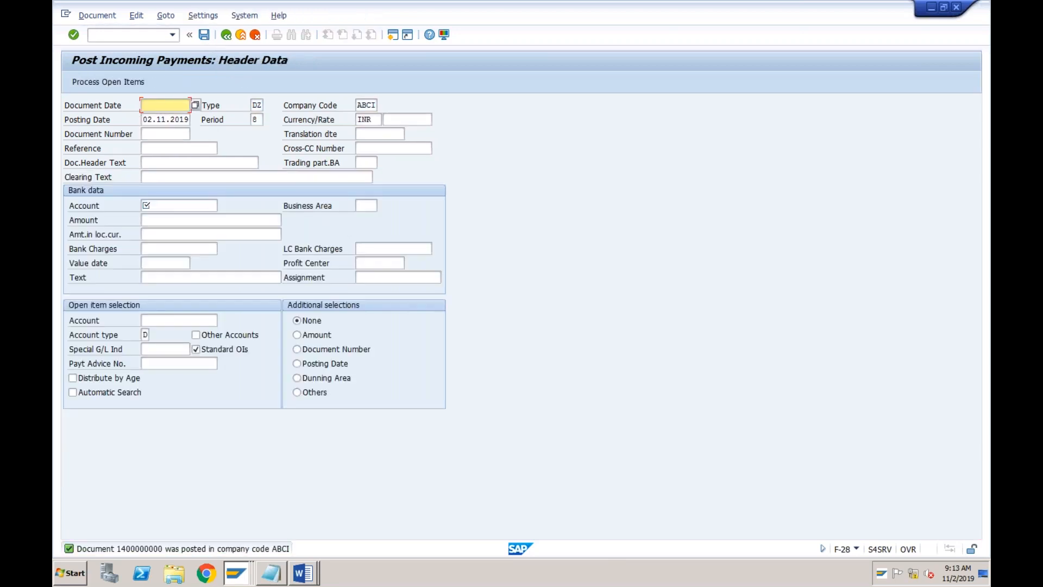
- Display the posted payment document and examine its Bank, Cash Dis Given and Amazon line items
{"action": "left_click", "coordinate": [104, 17]}
{"action": "left_click", "coordinate": [103, 62]}
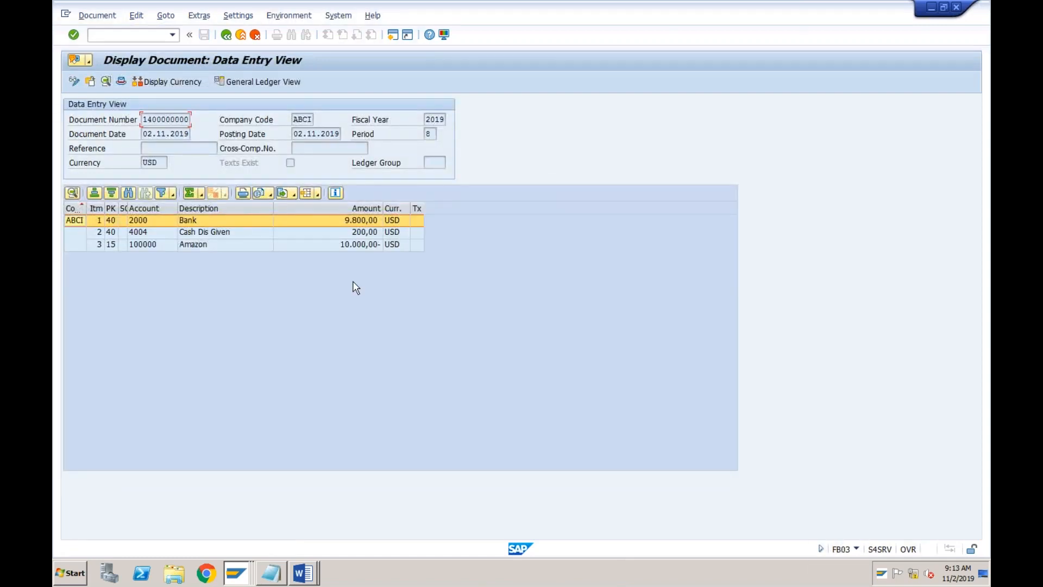
{"action": "left_click", "coordinate": [369, 247]}
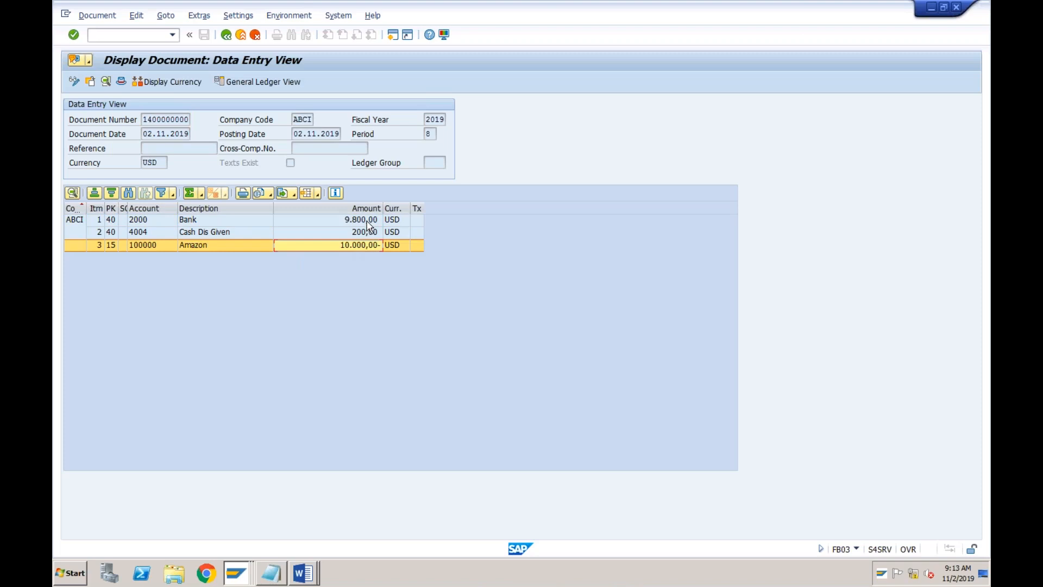
{"action": "left_click", "coordinate": [369, 222]}
{"action": "left_click", "coordinate": [349, 234]}
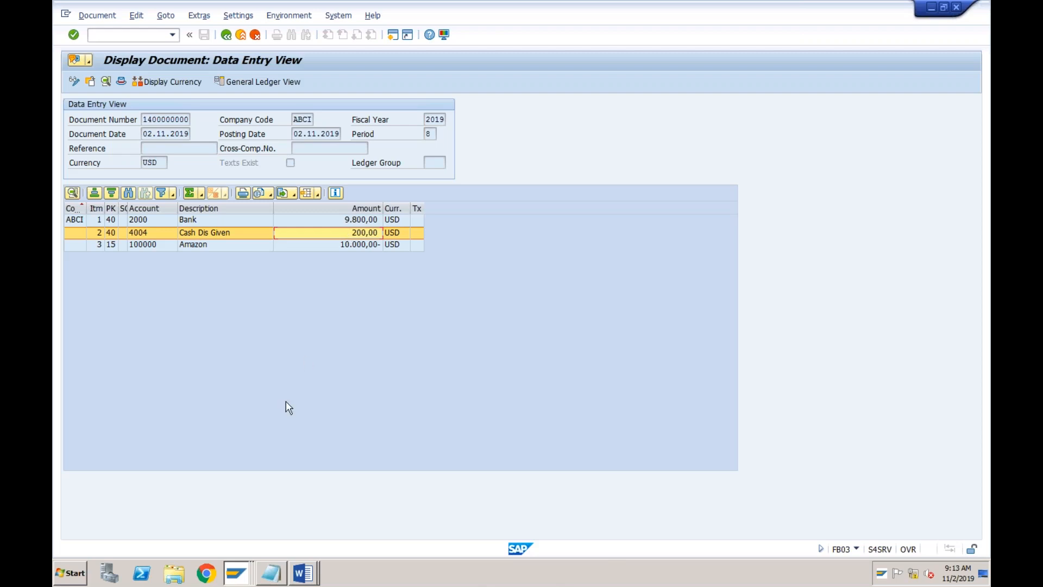
- Run customer balance display FD10N for Amazon in company code ABCI, fiscal year 2019, and examine the period 8 amounts
{"action": "left_click", "coordinate": [171, 36]}
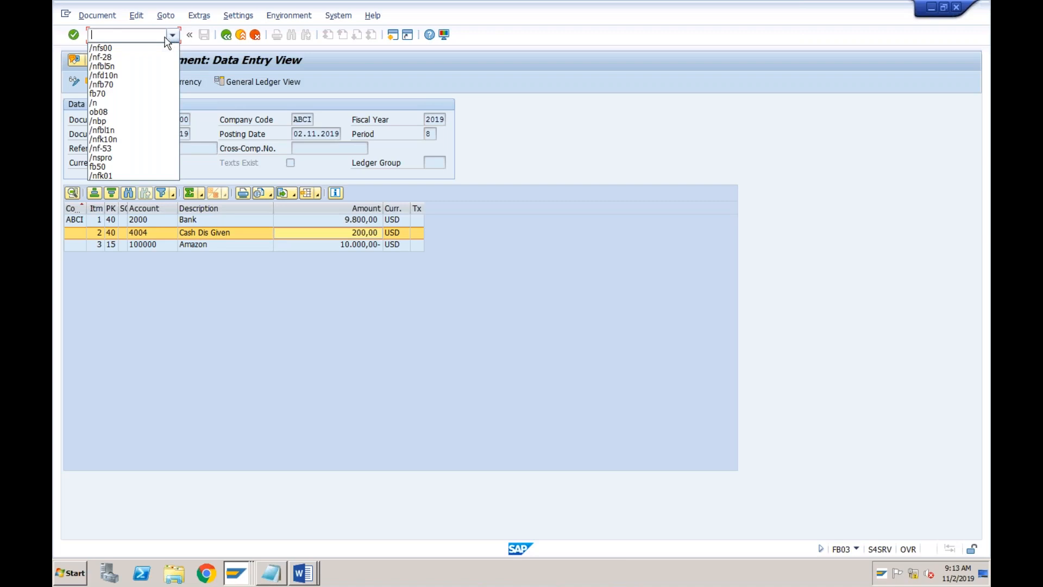
{"action": "left_click", "coordinate": [124, 75]}
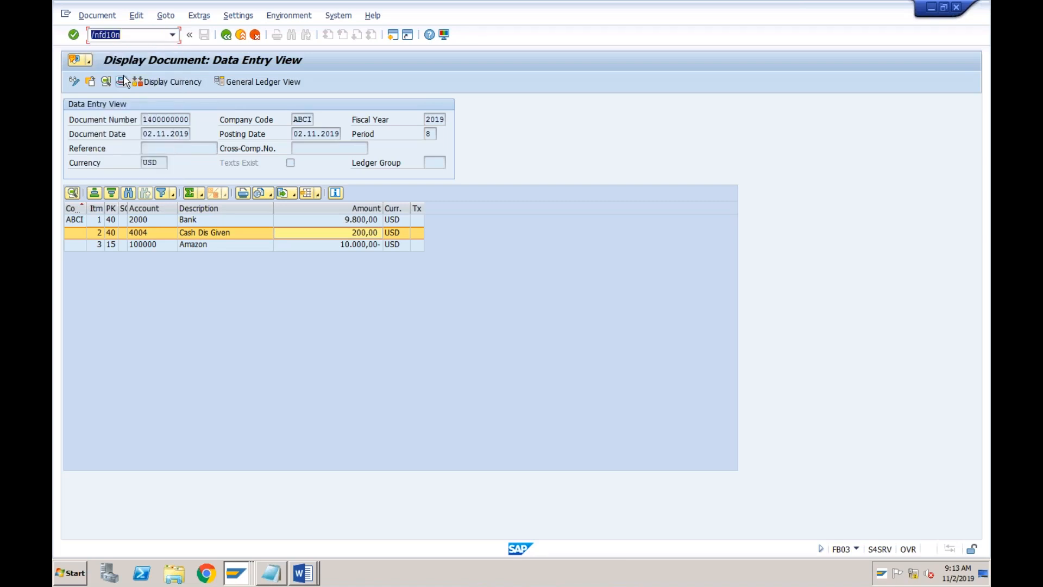
{"action": "key", "text": "Return"}
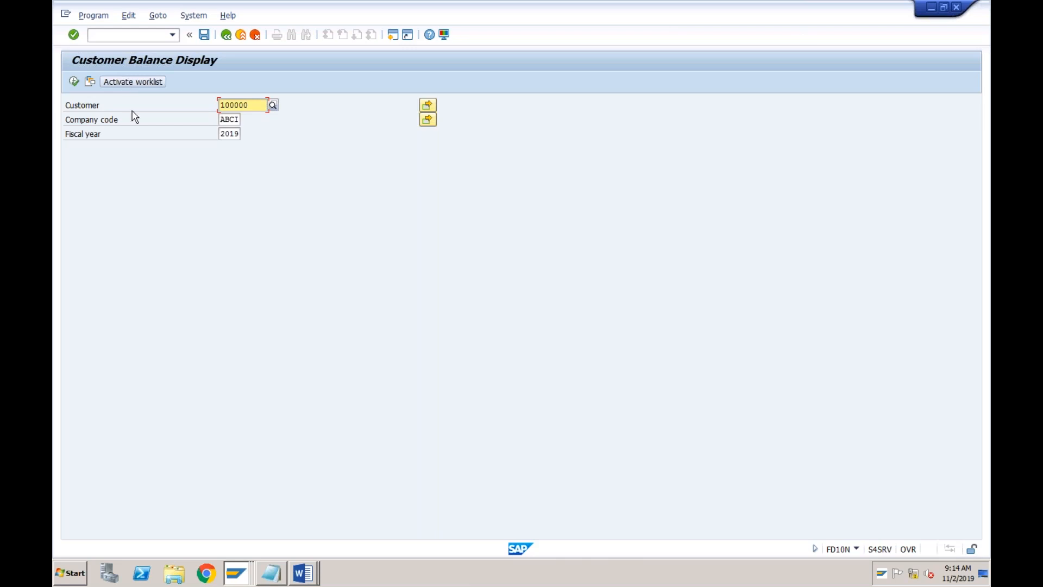
{"action": "left_click", "coordinate": [74, 82]}
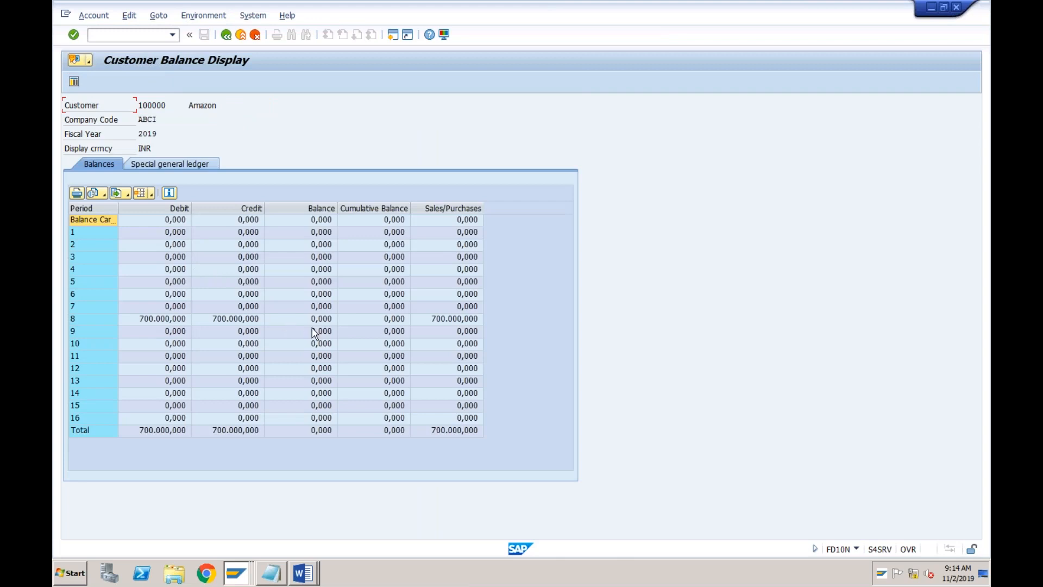
{"action": "left_click", "coordinate": [162, 322]}
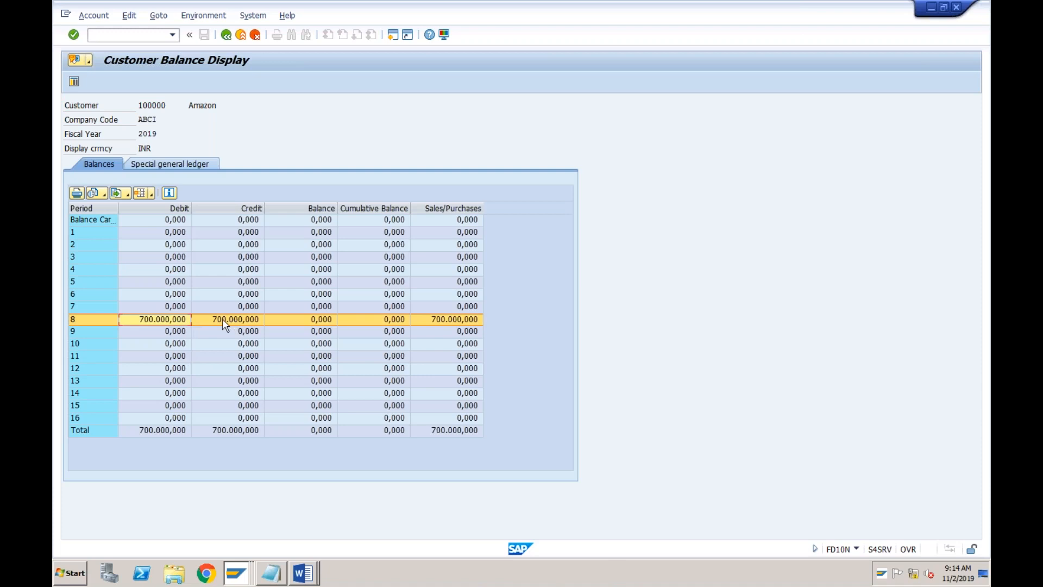
- Drill down from the period 8 balance to Amazon's line items, compare the payment entries and open the payment document
{"action": "double_click", "coordinate": [298, 320]}
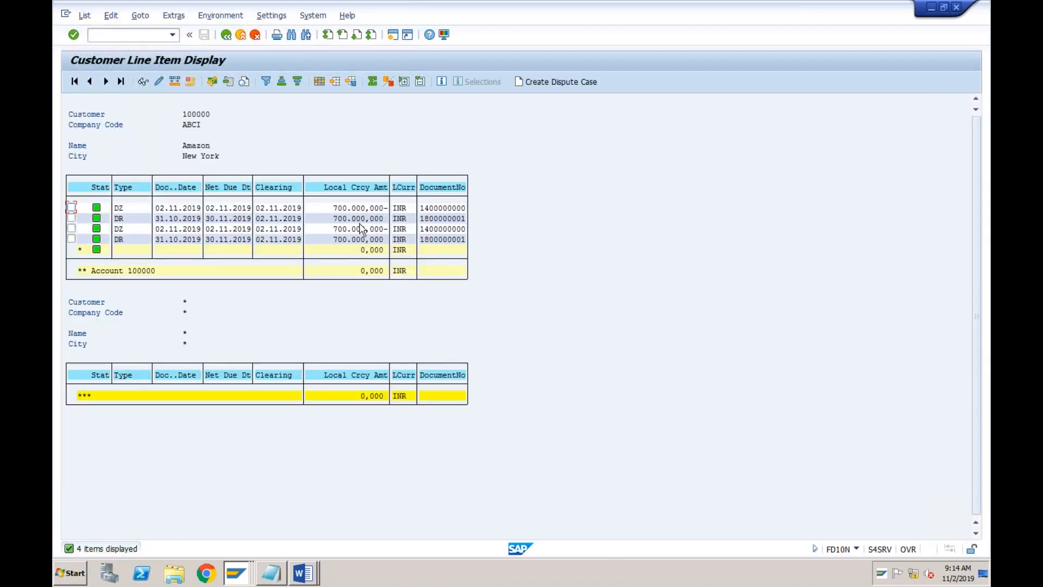
{"action": "left_click", "coordinate": [357, 209]}
{"action": "left_click", "coordinate": [353, 229]}
{"action": "double_click", "coordinate": [329, 229]}
{"action": "left_click", "coordinate": [106, 82]}
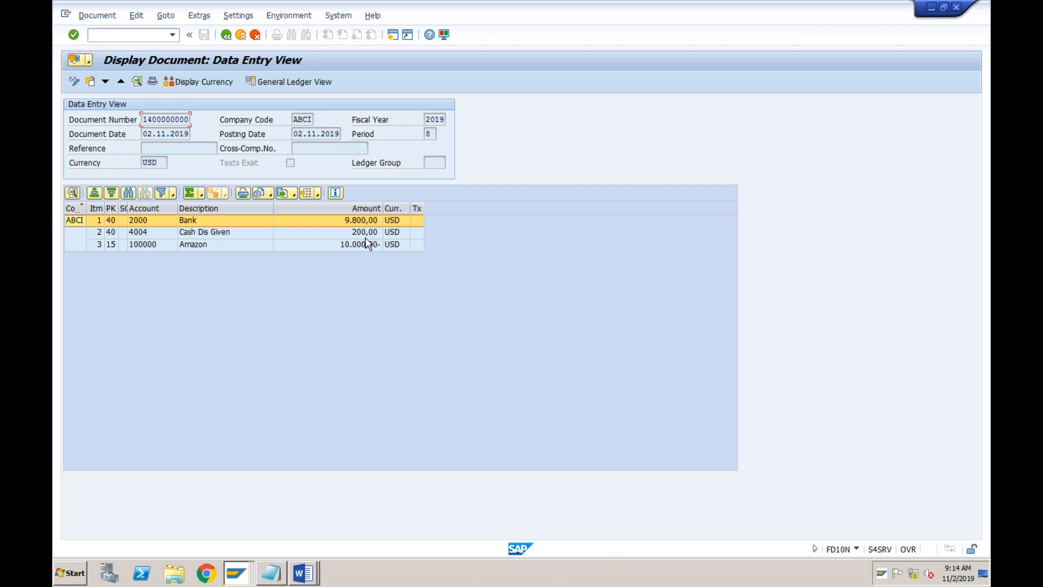
- Switch to the Notepad notes and review the listed vendor and customer transaction codes
{"action": "left_click", "coordinate": [267, 577]}
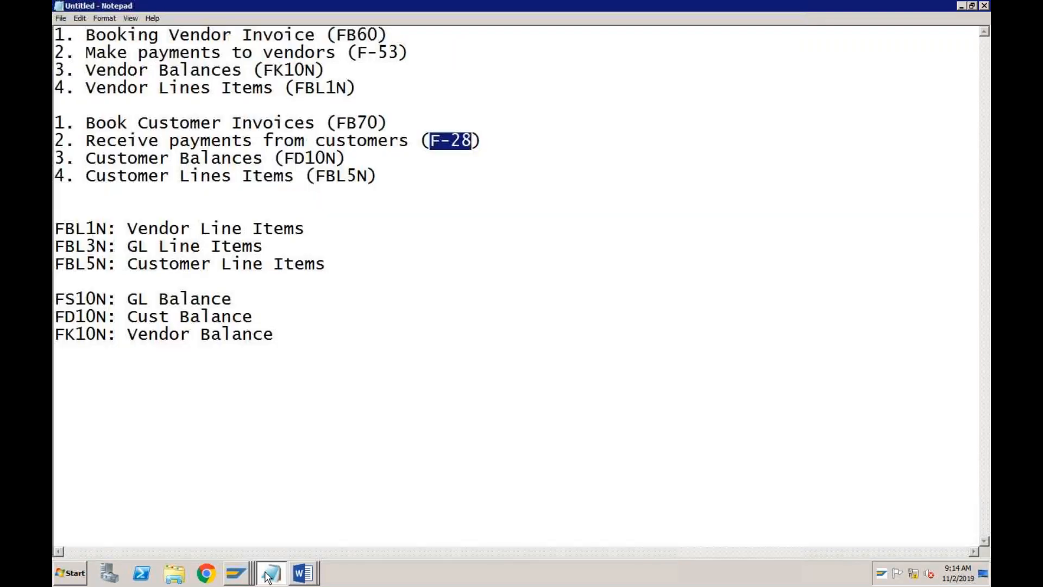
{"action": "left_click", "coordinate": [420, 57]}
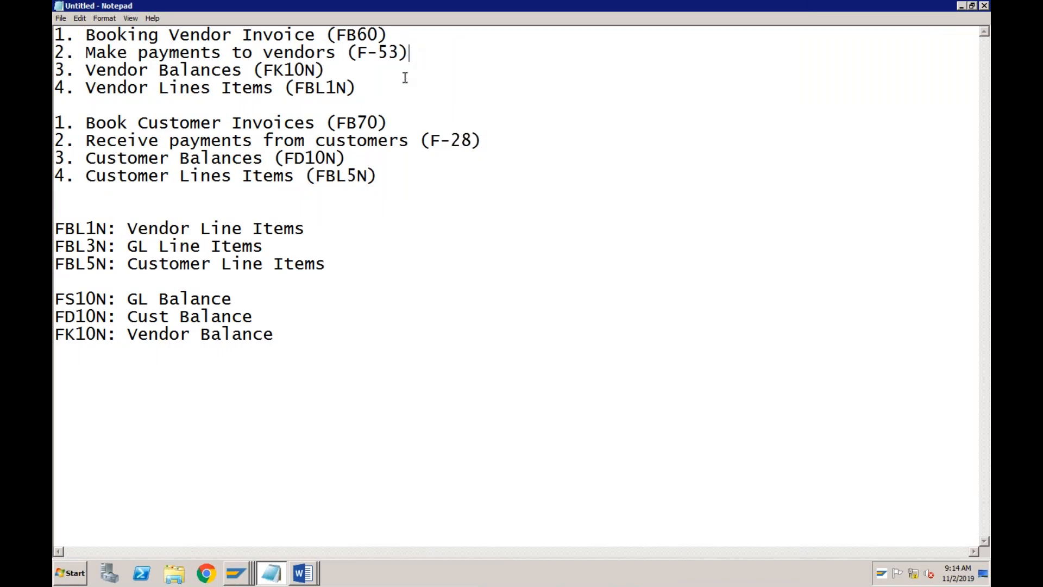
{"action": "left_click", "coordinate": [394, 123]}
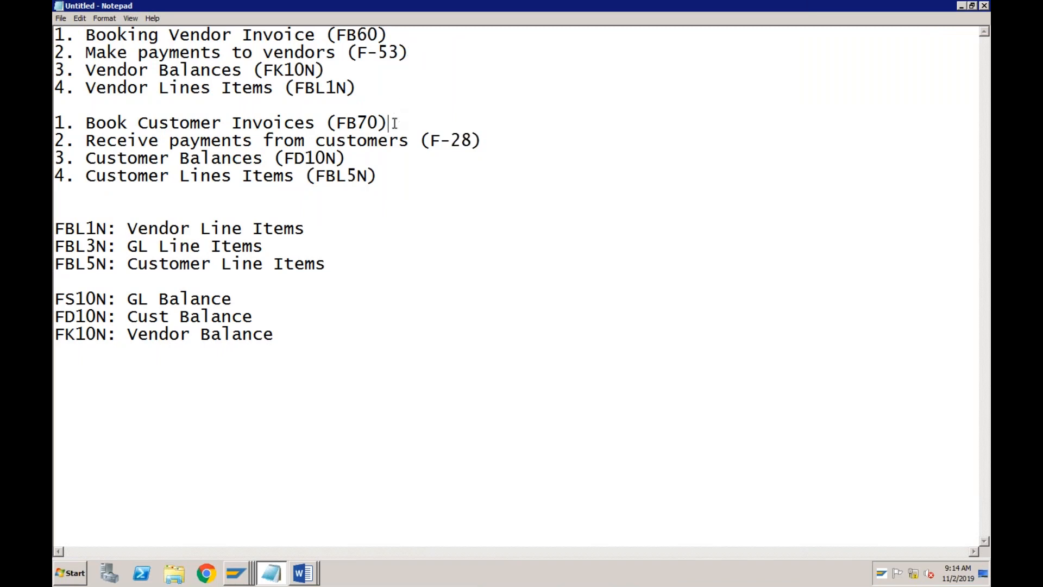